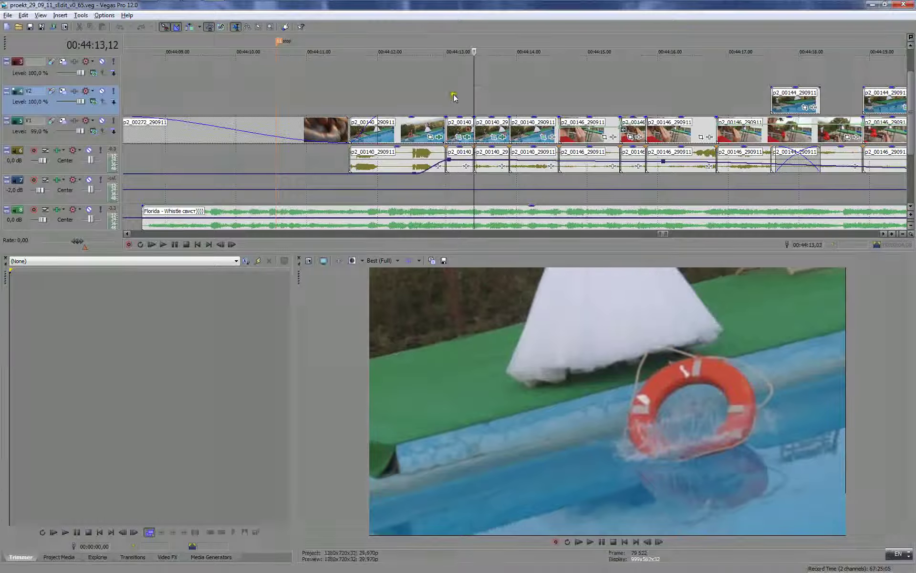
- Examine the cut at 00:44:13,00 between the first two p2_00140_290911 clips and the second clip's pan/crop framing
left_click(453, 96)
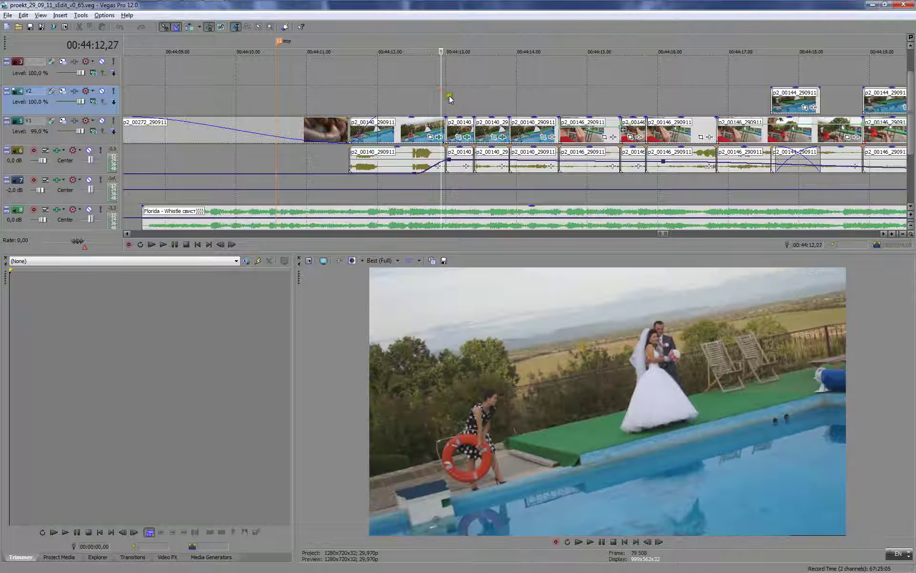
left_click(444, 95)
left_click(351, 261)
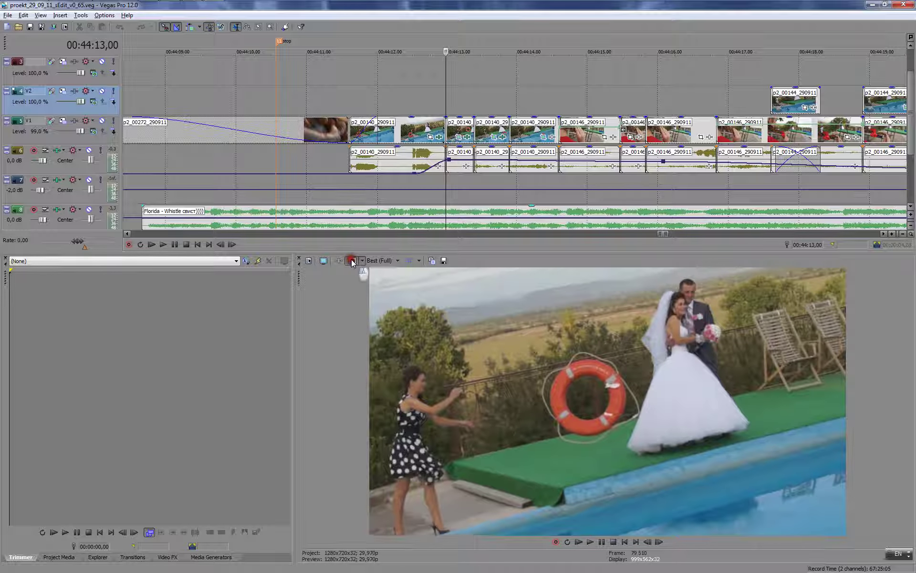
left_click(351, 261)
scroll(468, 152, "up", 4)
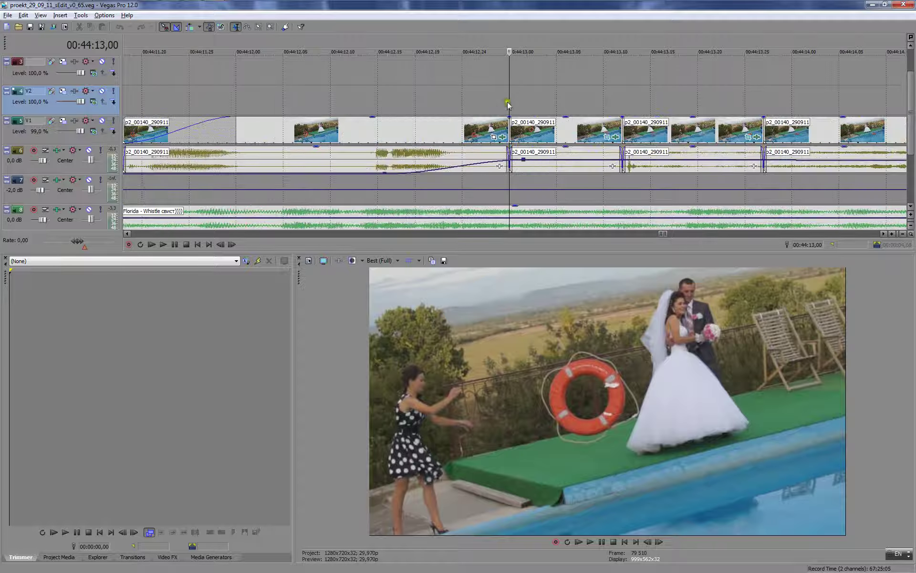
left_click_drag(517, 98, 548, 100)
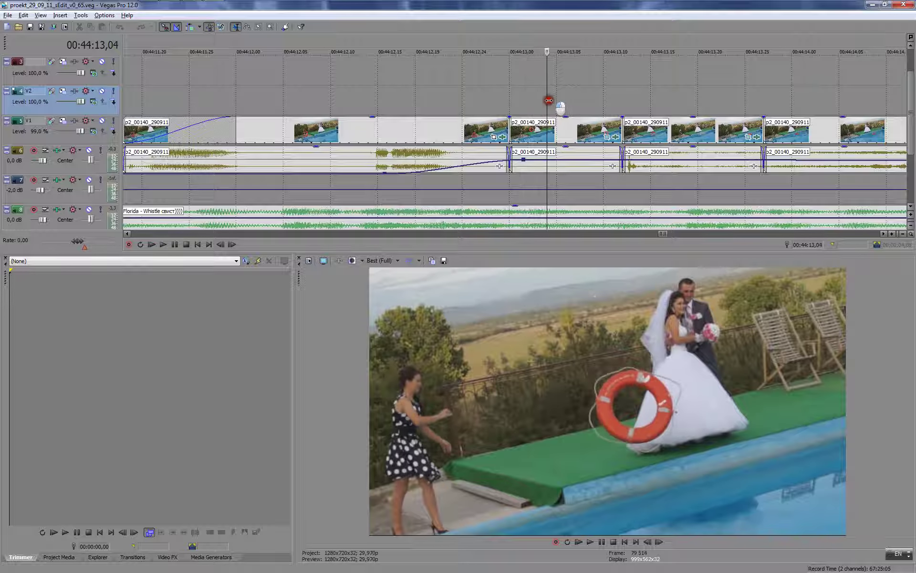
left_click(605, 138)
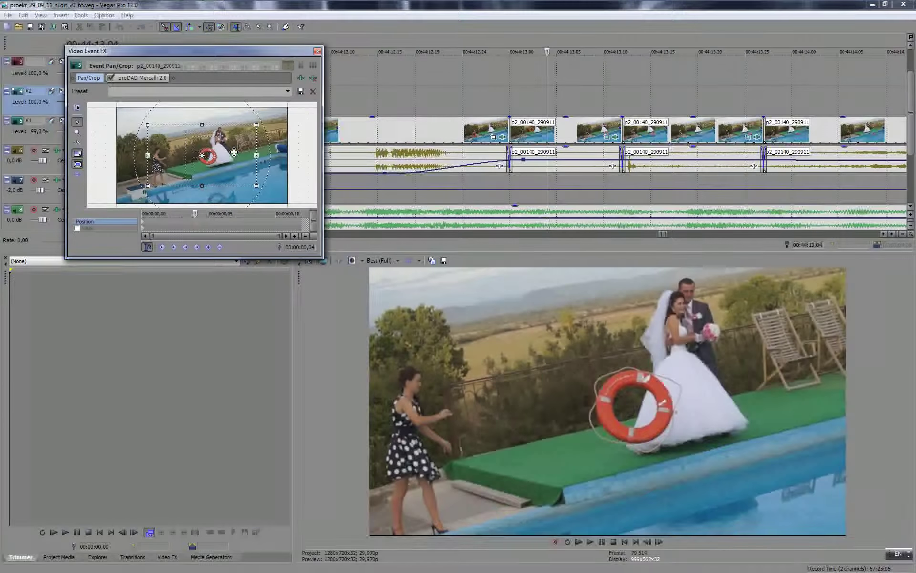
left_click(317, 52)
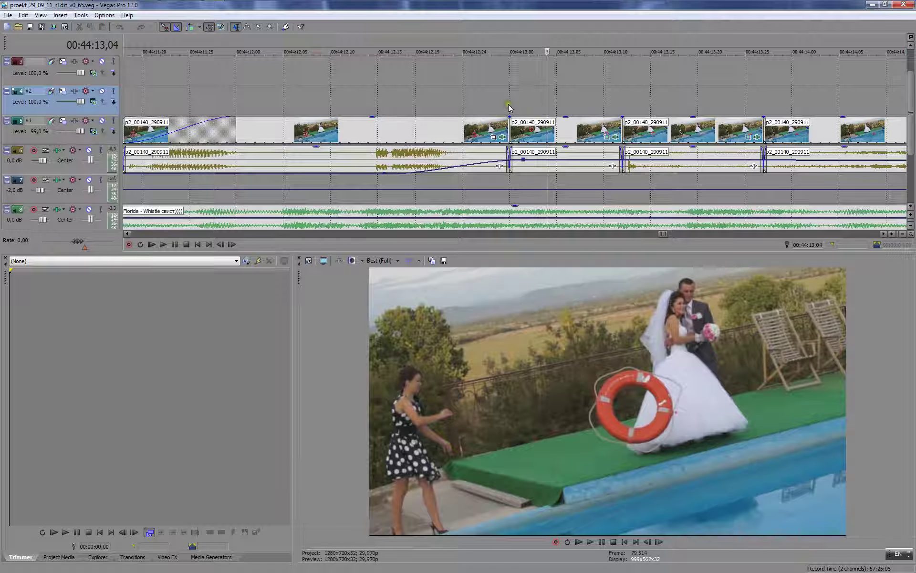
- Play back the lifebuoy throw across the p2_00140_290911 cuts to examine the change from wide shot to close-up
left_click_drag(508, 107, 486, 104)
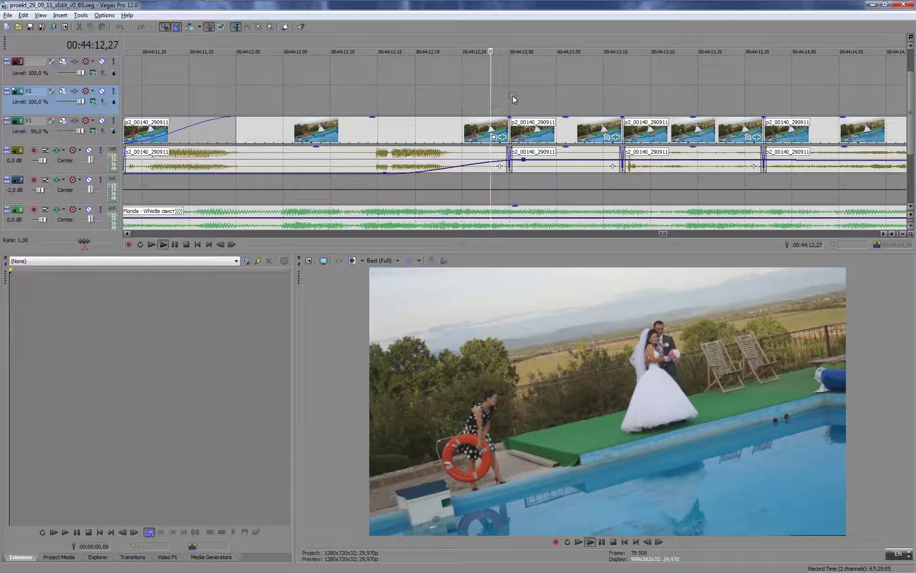
key("Return")
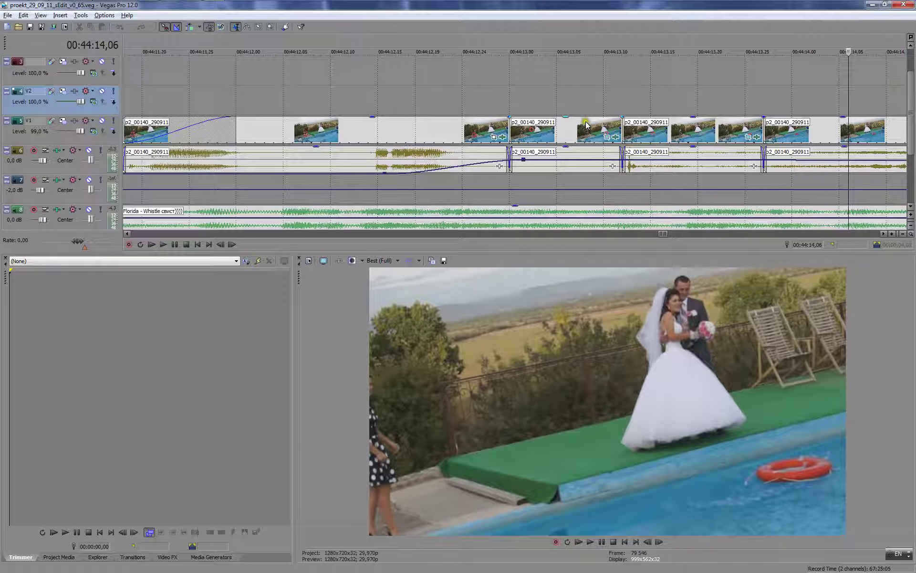
left_click(626, 103)
key("Return")
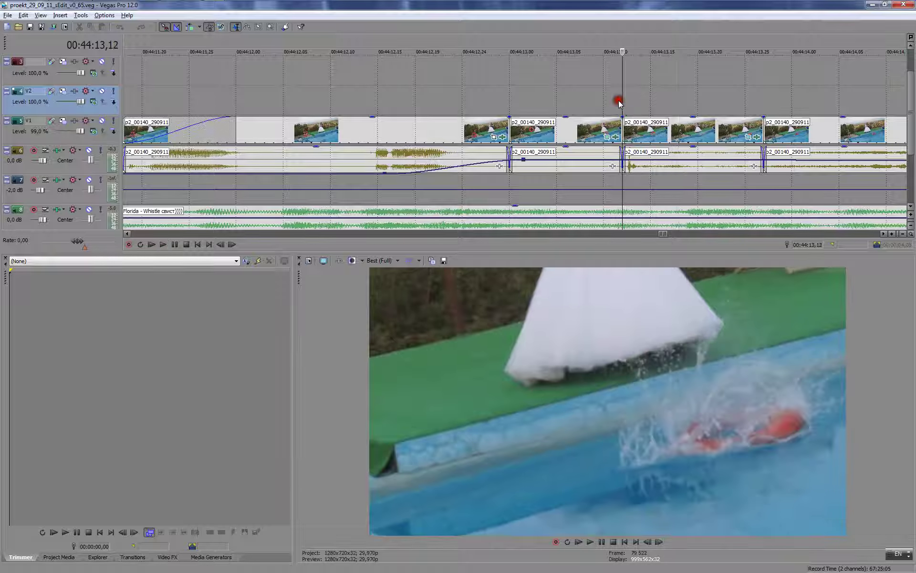
left_click(597, 101)
left_click(436, 80)
key("space")
scroll(602, 136, "down", 2)
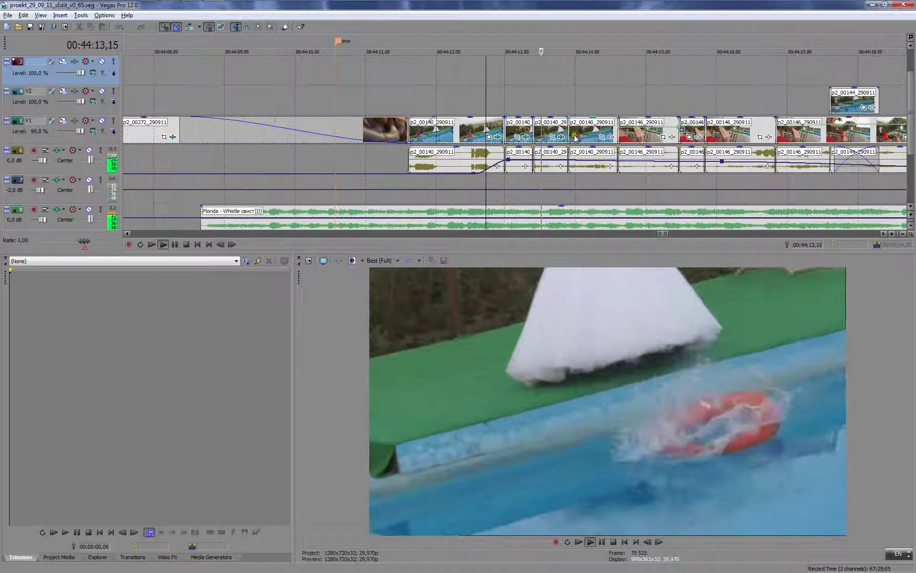
key("Return")
scroll(535, 125, "down", 3)
left_click(475, 105)
key("Return")
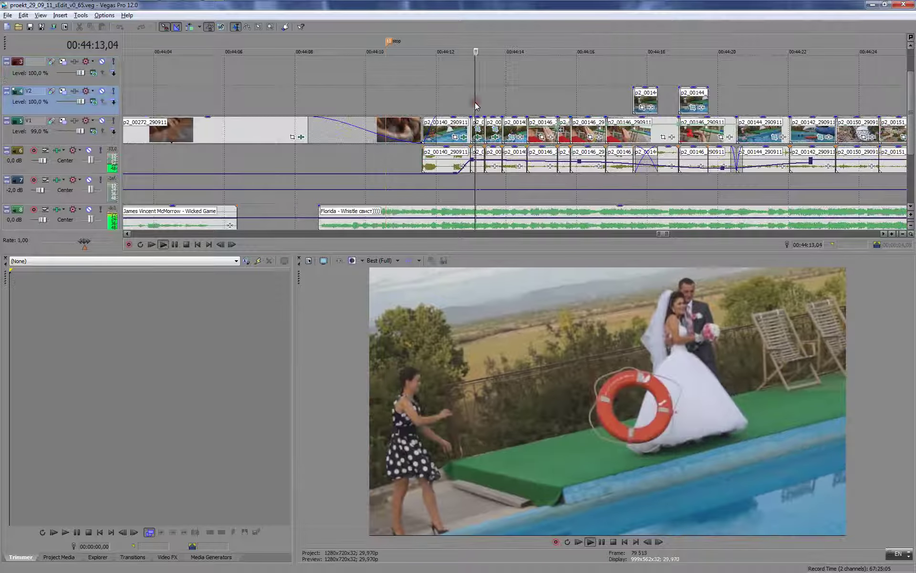
key("Return")
scroll(510, 109, "up", 3)
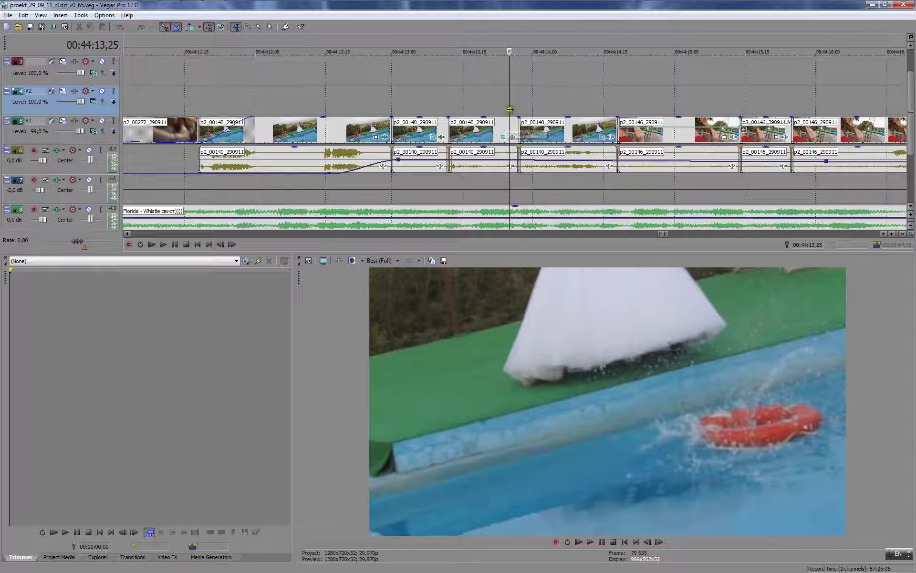
- Try a wider pan/crop frame on the close-up clip at 00:44:13,12, shifted up and left to include the couple
left_click(450, 98)
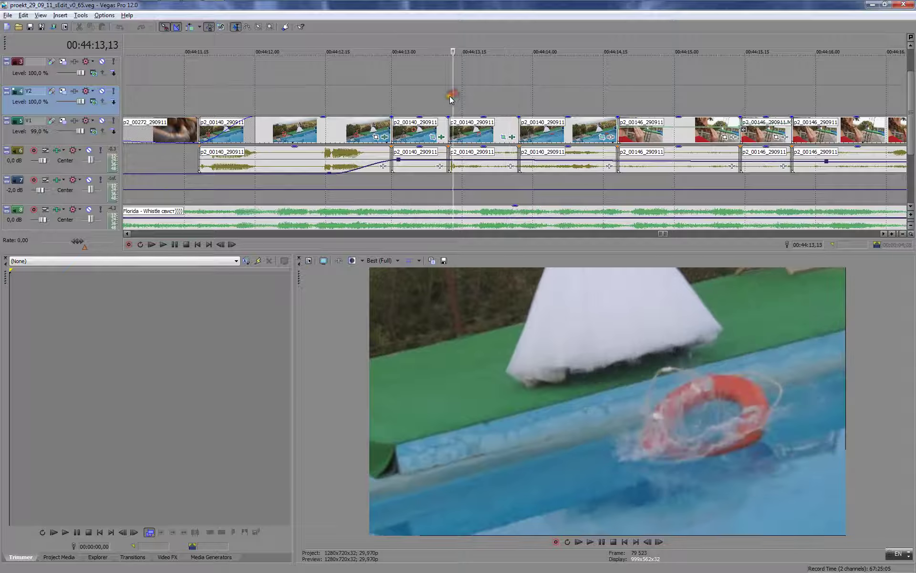
left_click(505, 138)
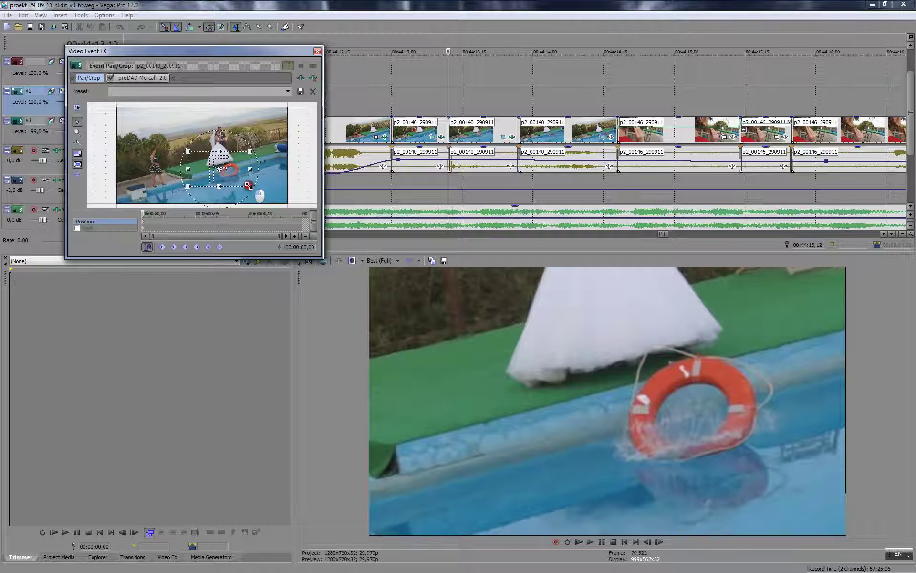
mouse_move(249, 186)
left_mouse_down()
mouse_move(265, 192)
mouse_move(245, 173)
left_mouse_up()
left_click_drag(172, 136, 163, 130)
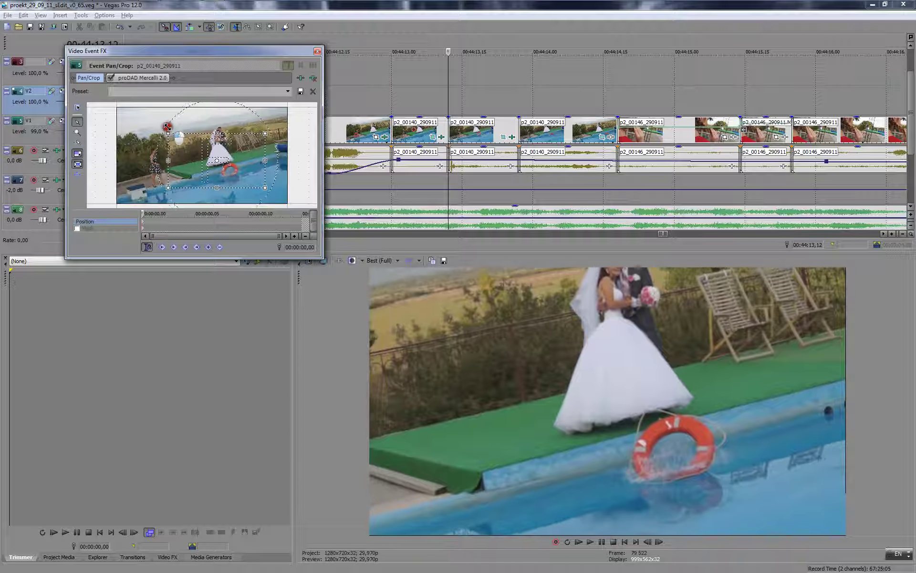
left_click_drag(208, 155, 201, 149)
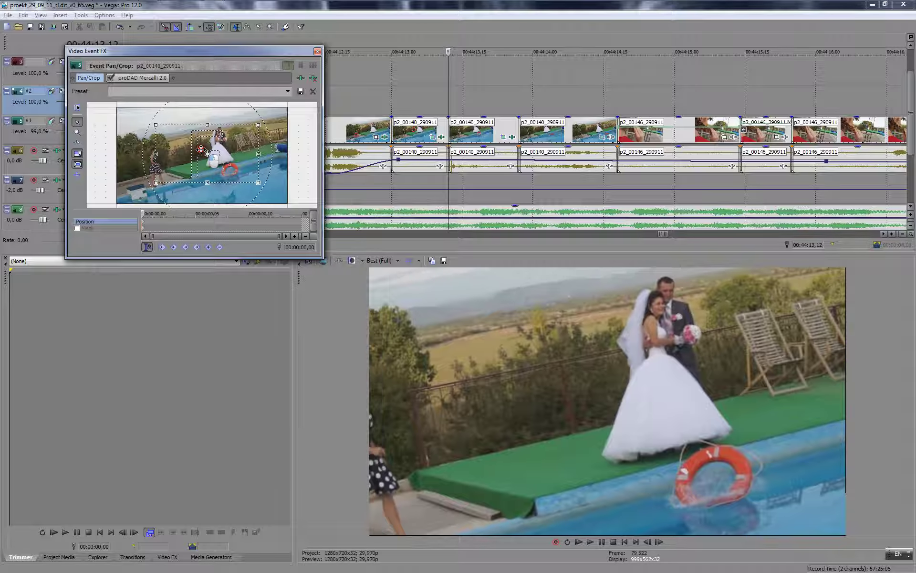
left_click(317, 51)
- Play back the reframed clip together with the shot before it to judge the transition
left_click(363, 79)
key("space")
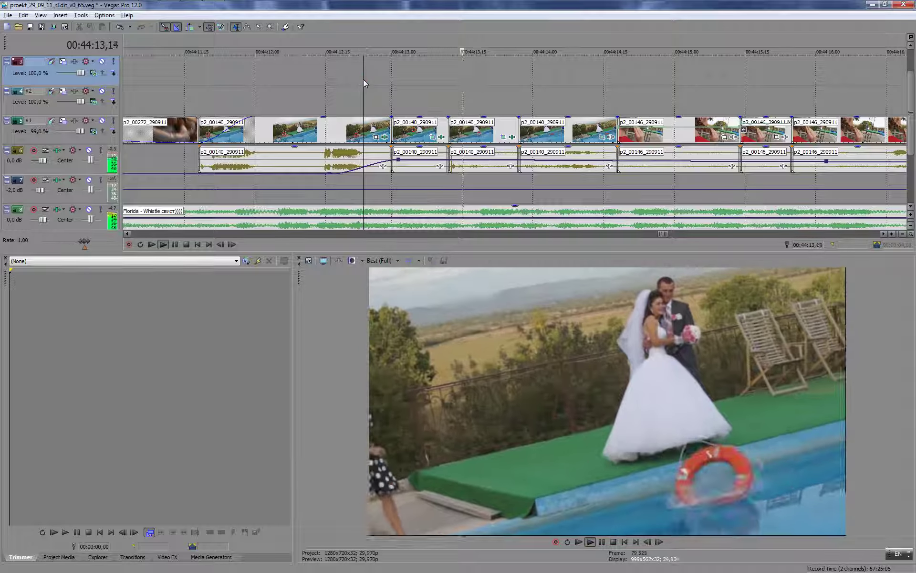
left_click(344, 76)
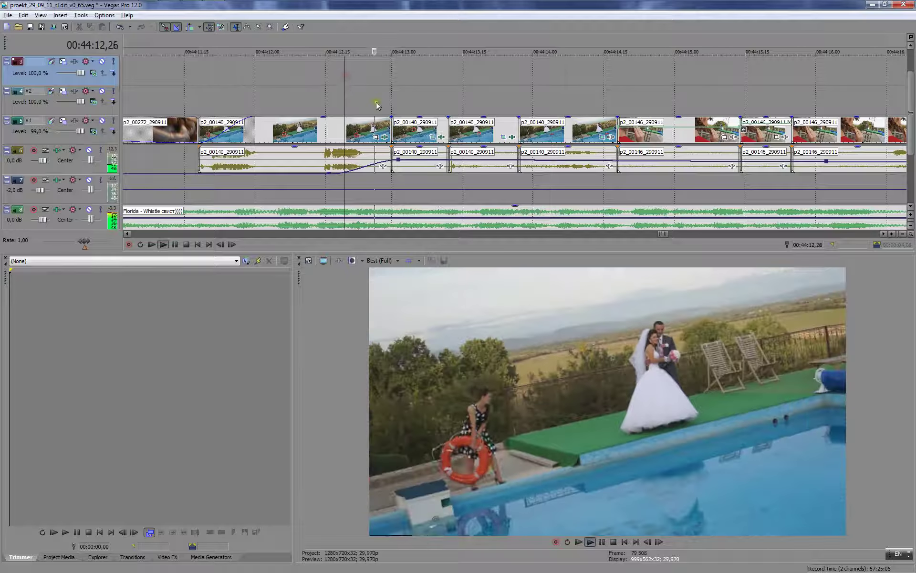
left_click(340, 98)
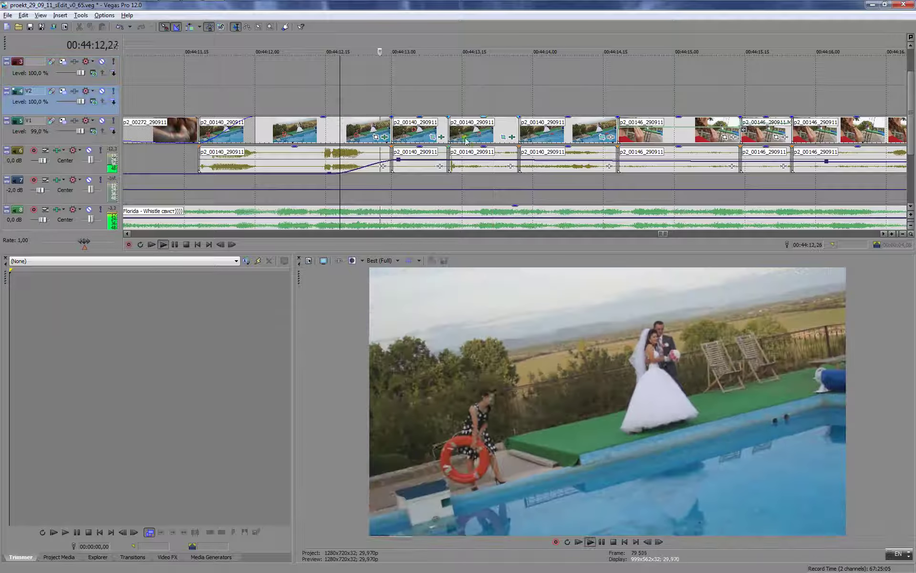
key("Return")
- Undo the three pan/crop changes on the third p2_00140_290911 clip and close its event effects
left_click(453, 129)
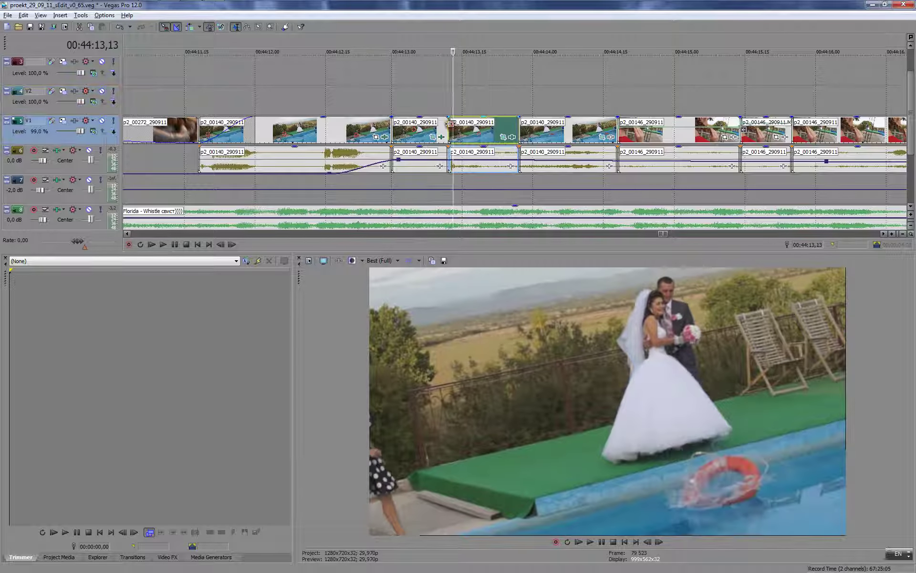
left_click(505, 138)
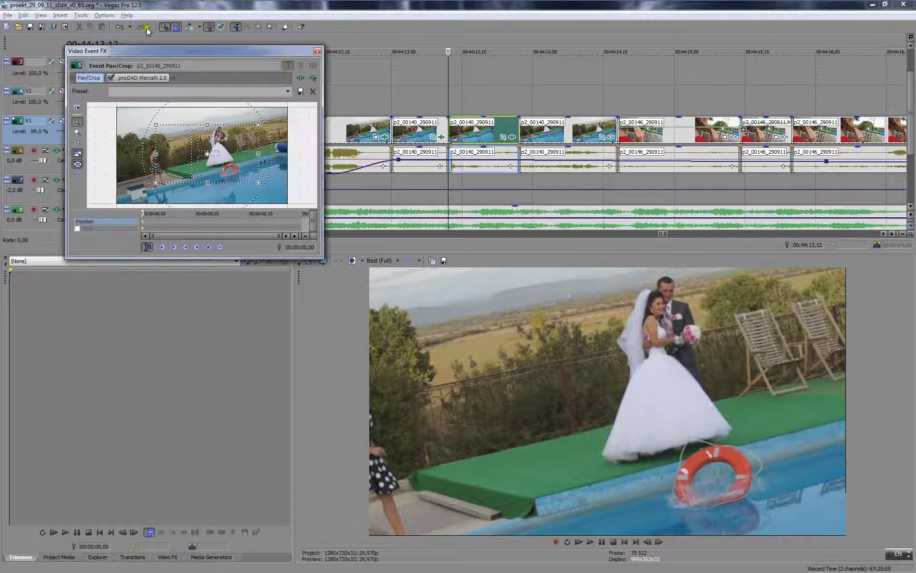
left_click(117, 28)
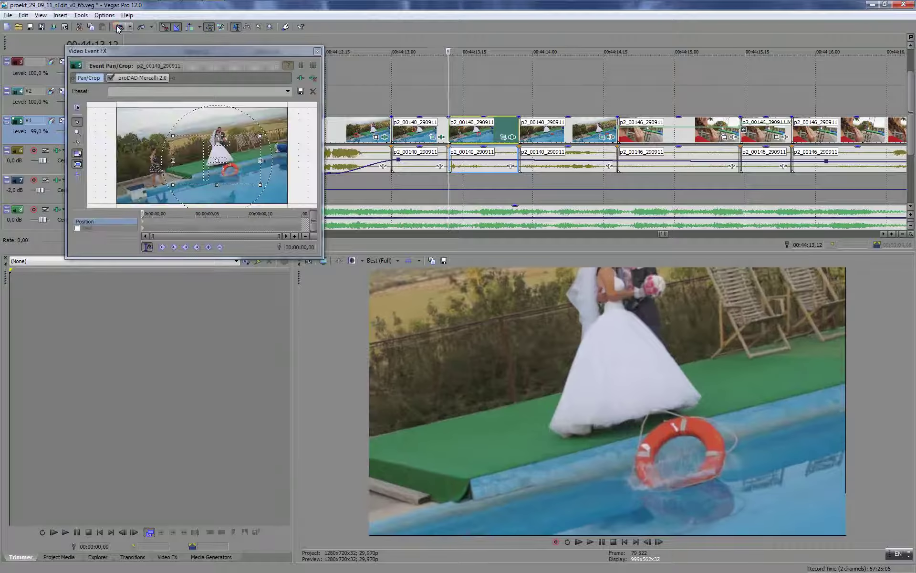
left_click(117, 27)
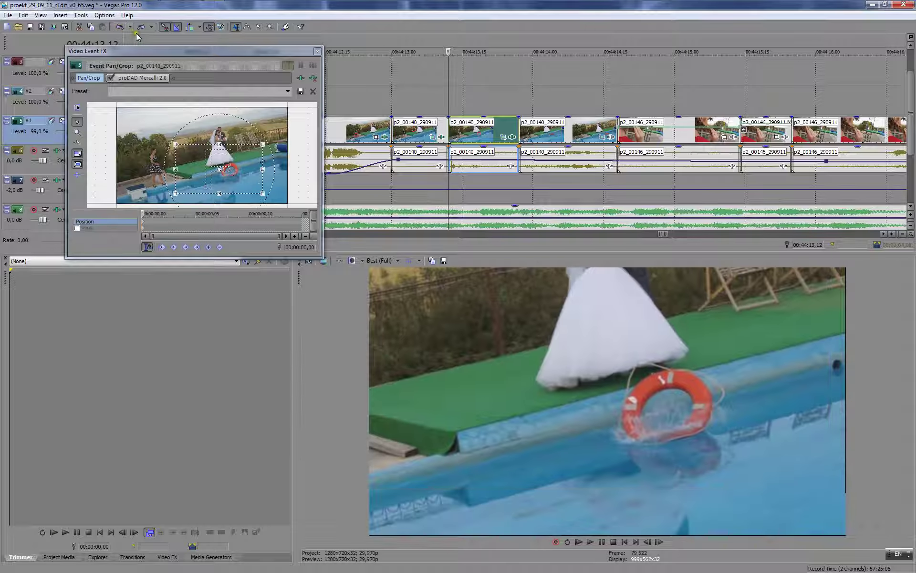
left_click(119, 28)
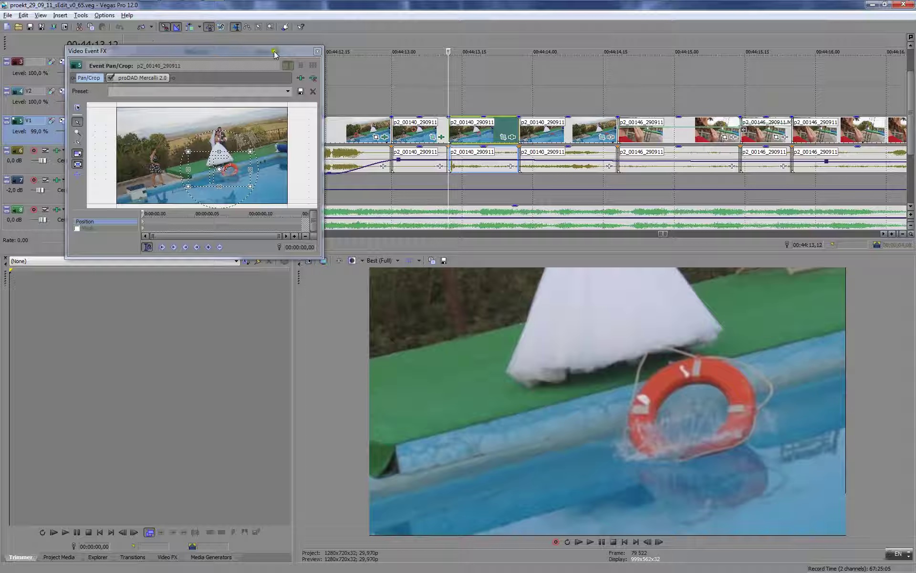
left_click(316, 51)
- Check the frames around the cut at 00:44:13,12 between the wide shot and the close-up
left_click(443, 89)
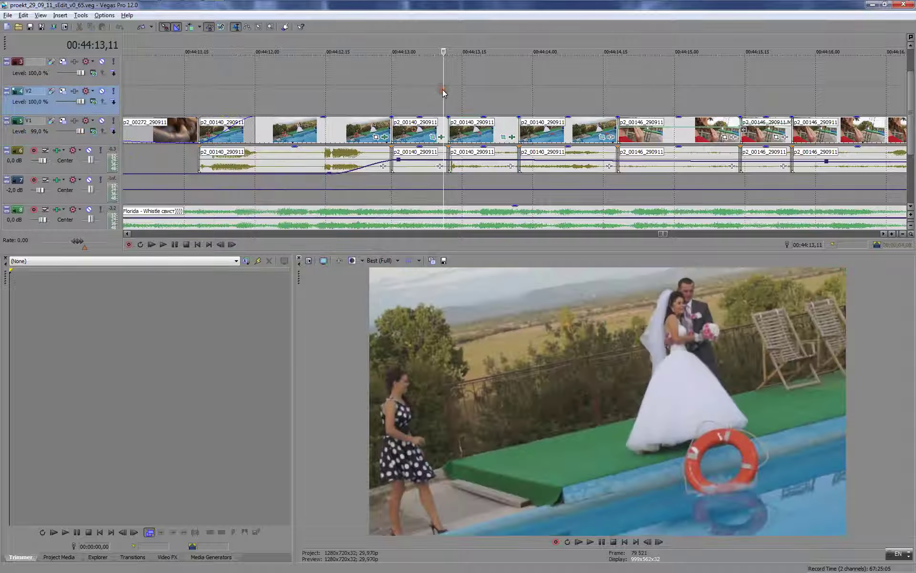
key("space")
key("Return")
left_click(448, 98)
left_click(454, 103)
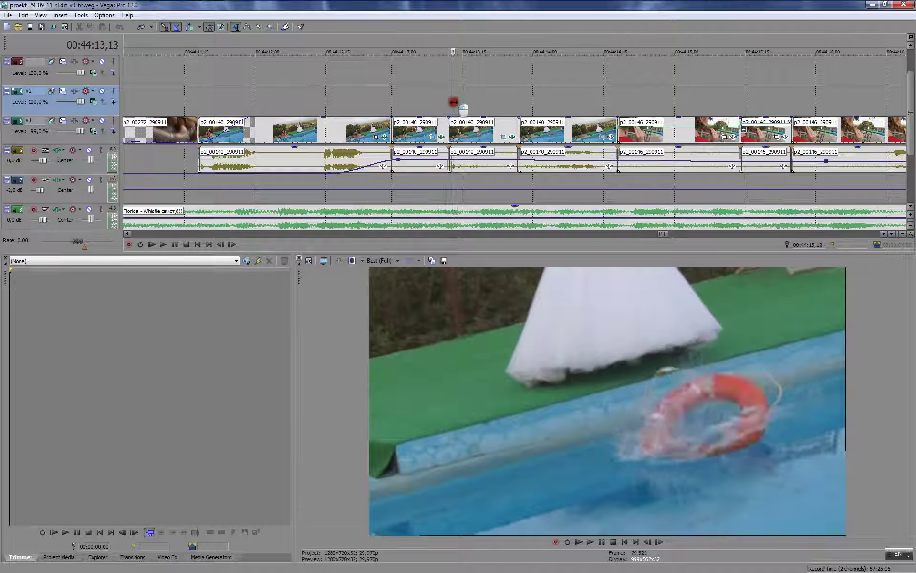
- Apply the BCC Unsharp Mask effect with the (Default) preset to the close-up clip at 00:44:13,13
left_click(456, 129)
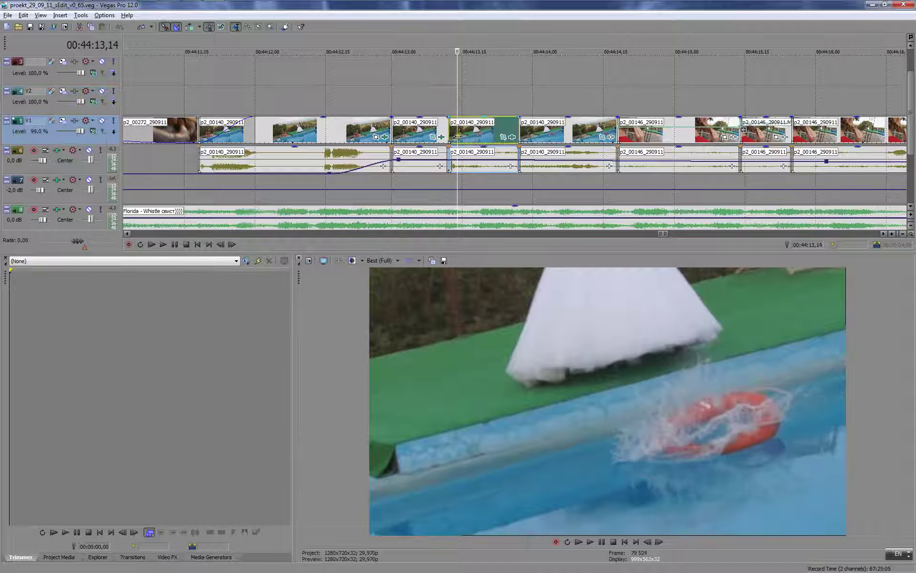
key("Left")
left_click(168, 557)
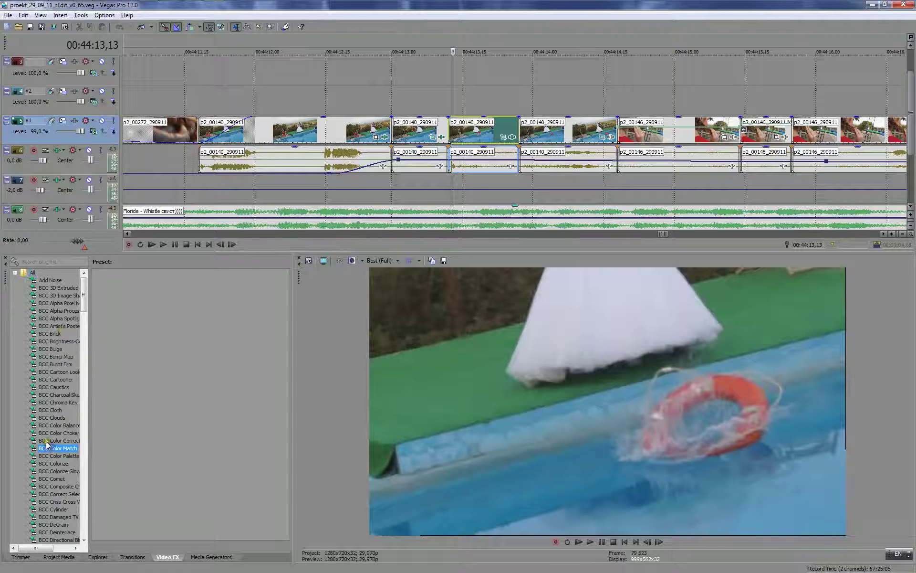
scroll(71, 348, "down", 8)
left_click_drag(83, 333, 82, 457)
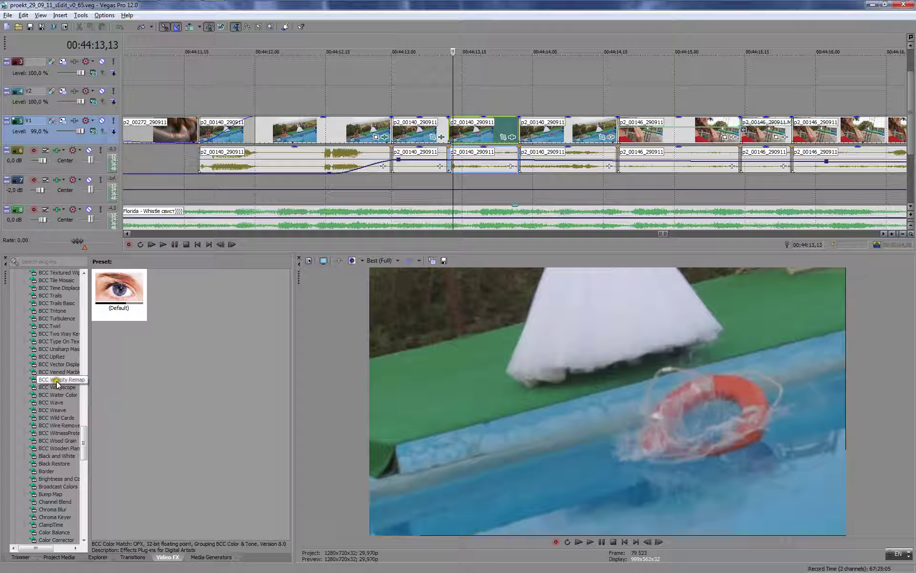
left_click(61, 348)
left_click_drag(133, 287, 470, 142)
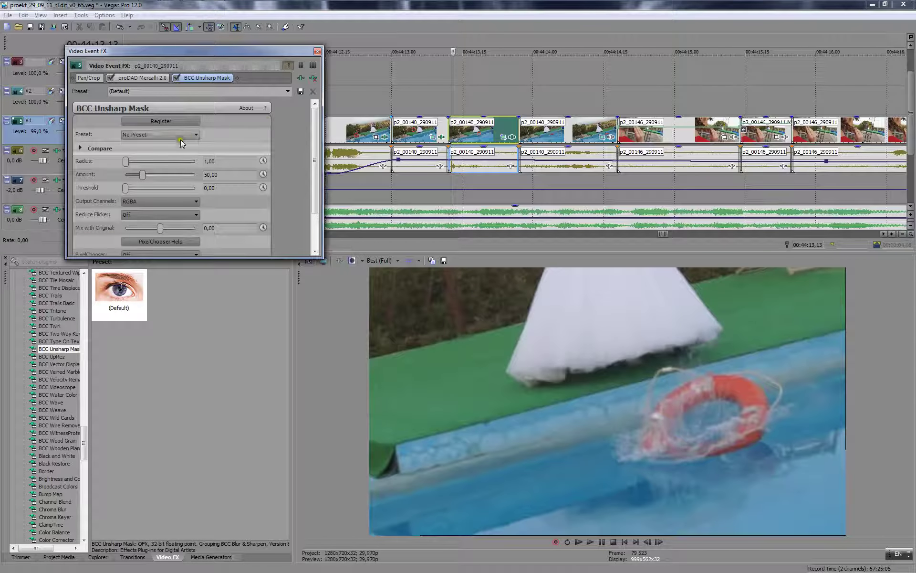
- Raise the Unsharp Mask amount to about 127,89, compare the image with and without the effect, and close the effect settings
left_click(177, 78)
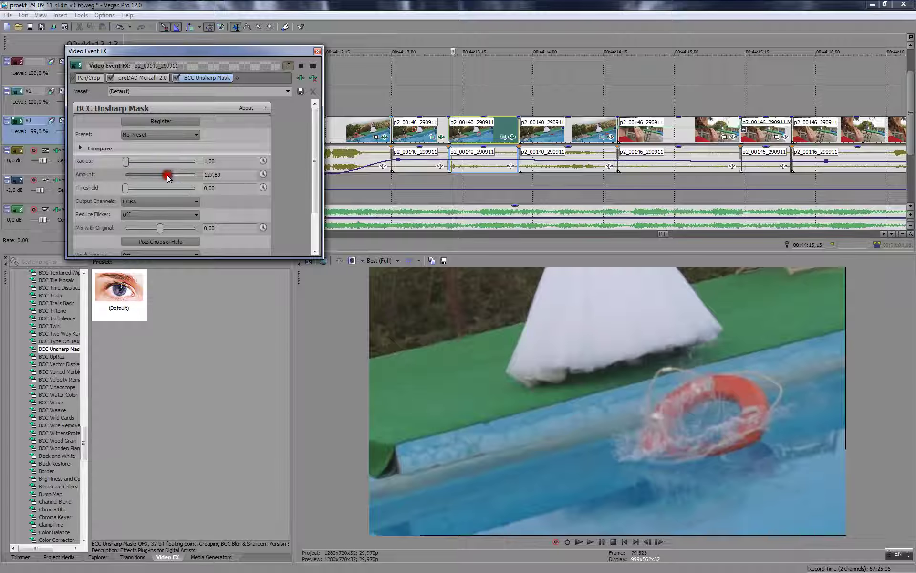
left_click(179, 81)
left_click(313, 91)
left_click(318, 51)
- Play back the sequence from 00:44:12,18 and select the fourth p2_00140_290911 clip for inspection at 00:44:14,05
left_click(342, 87)
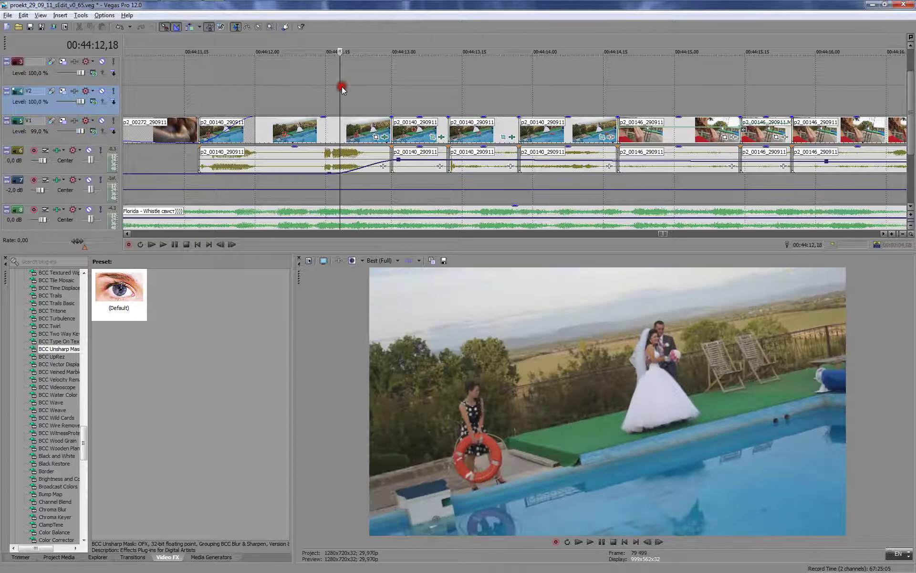
key("space")
scroll(341, 87, "down", 3)
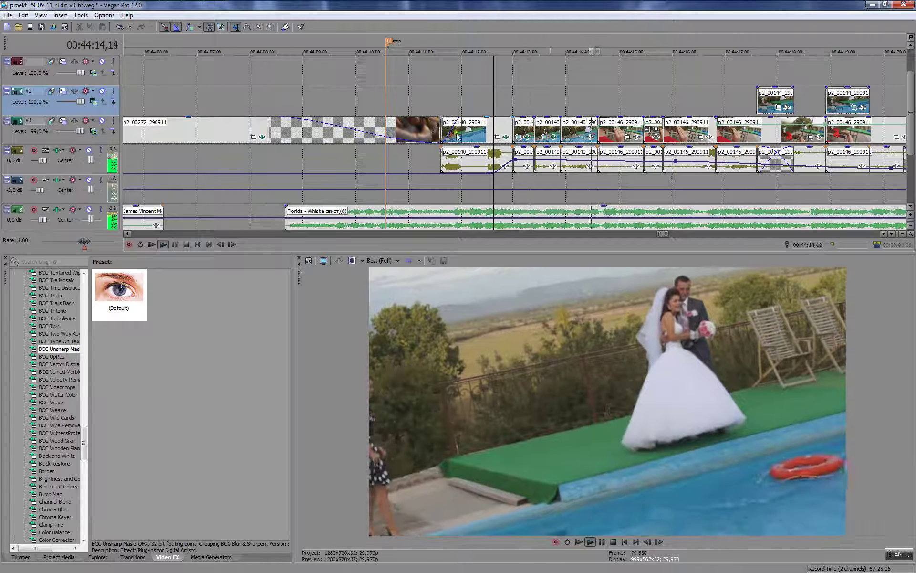
key("Return")
left_click(556, 125)
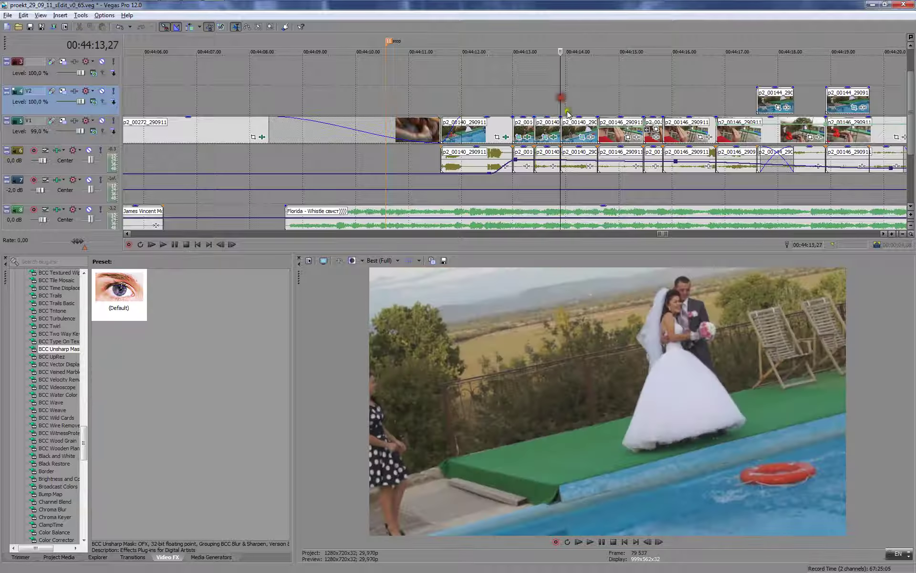
scroll(495, 129, "up", 4)
left_click(520, 134)
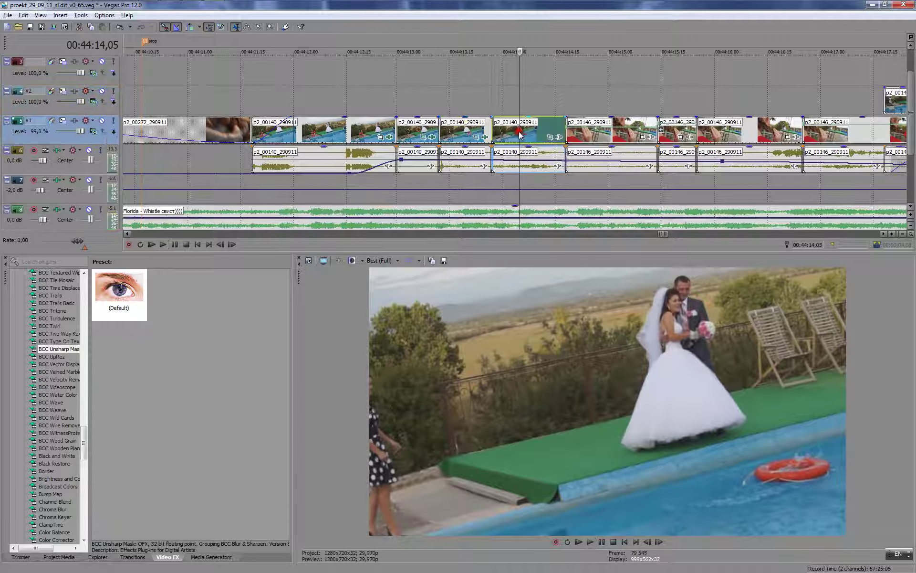
- Delete the three cropped p2_00140_290911 clips after the first one and extend the first clip up to the p2_00146_290911 clip
key("Delete")
left_click(460, 131)
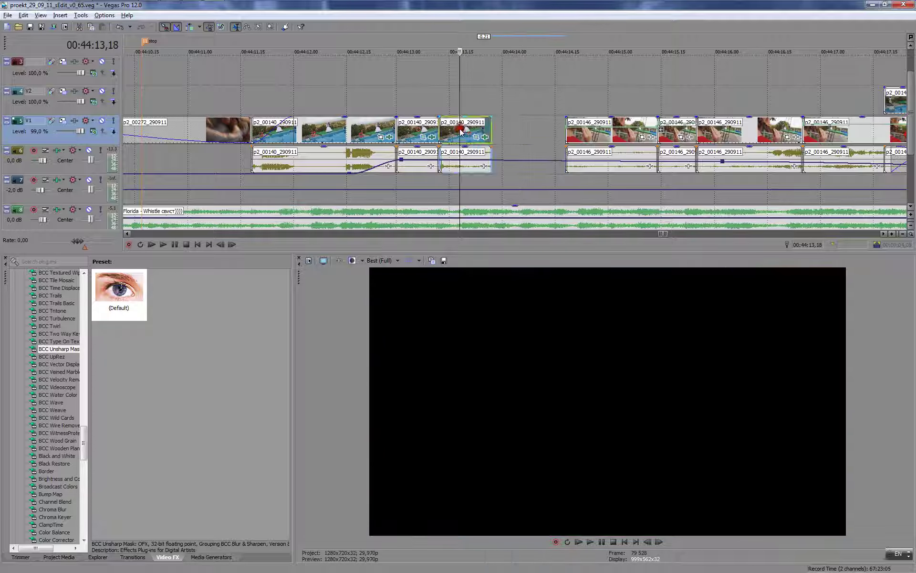
key("Delete")
left_click(403, 128)
key("Delete")
left_click_drag(395, 127, 565, 130)
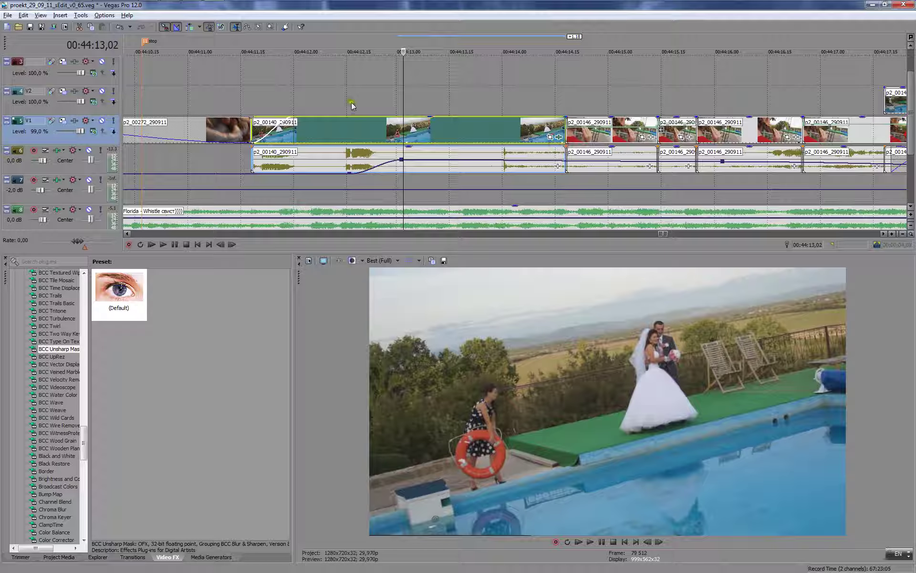
- Play back the extended p2_00140_290911 clip, rerun its proDAD Mercalli 2.0 video analysis, and close the effect settings
left_click(346, 90)
key("space")
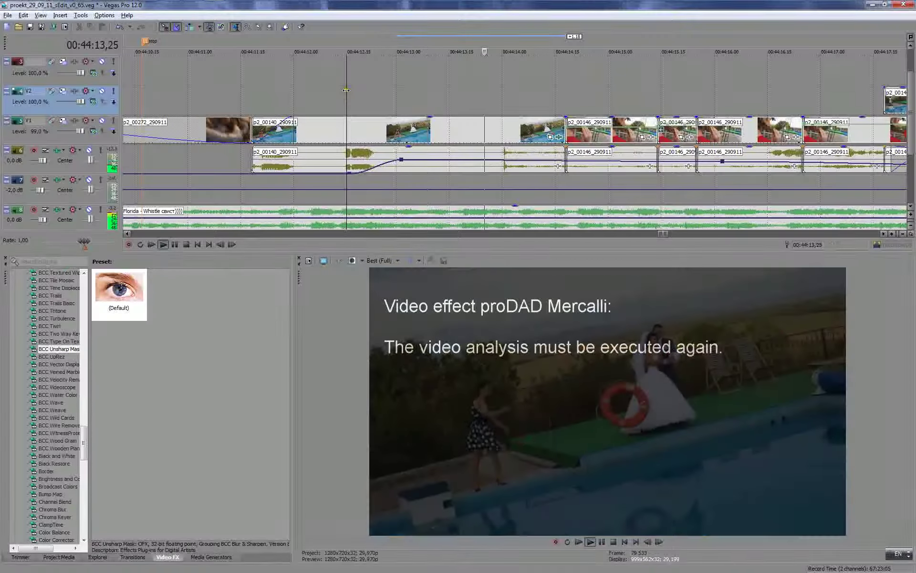
left_click(531, 137)
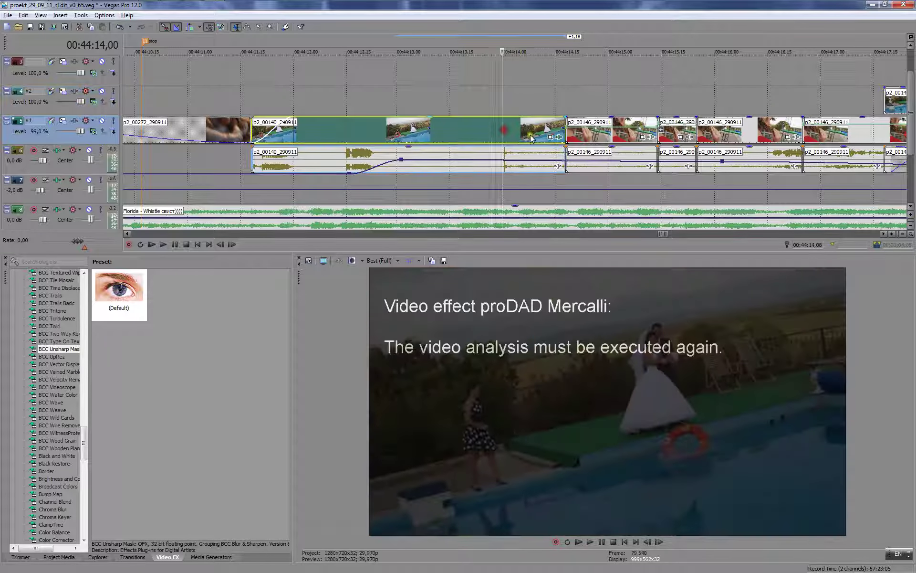
left_click(549, 137)
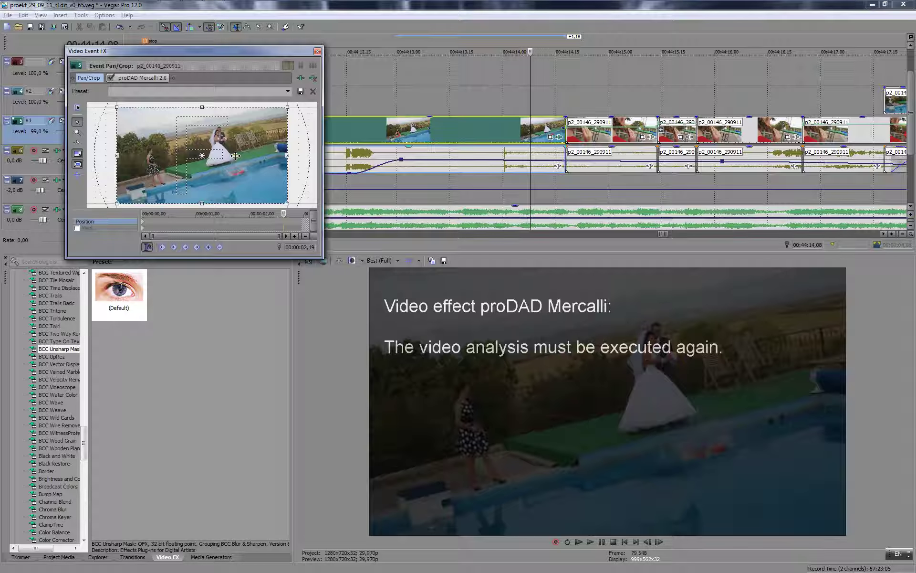
left_click(317, 51)
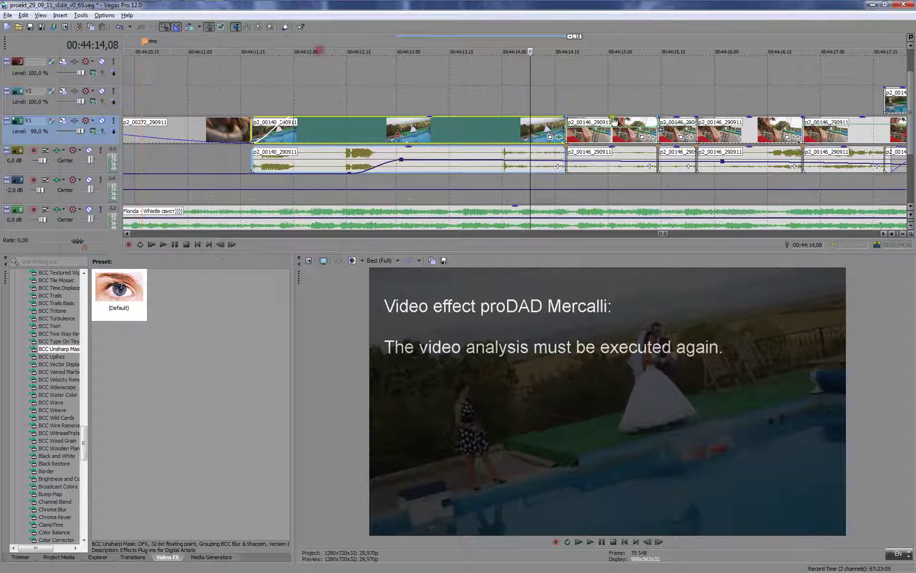
left_click(559, 138)
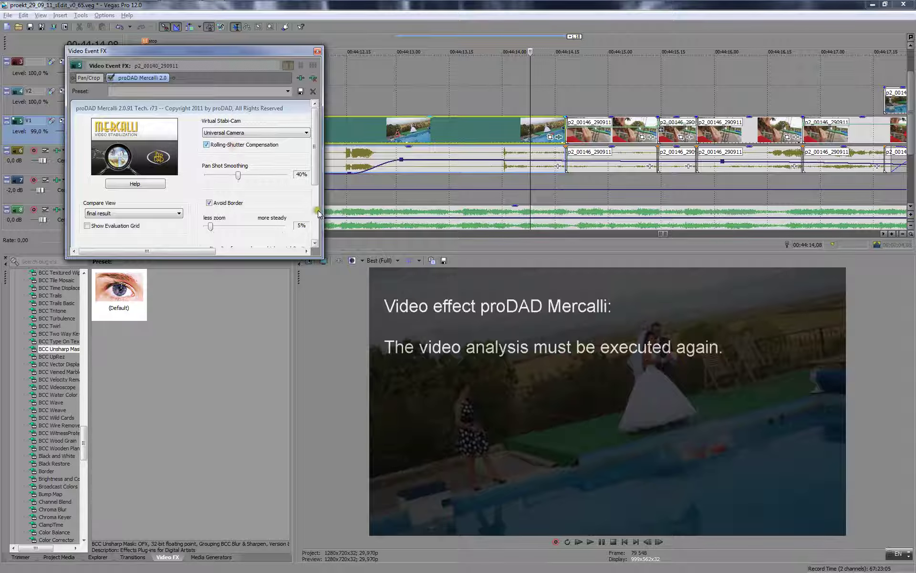
scroll(319, 213, "down", 3)
left_click(302, 213)
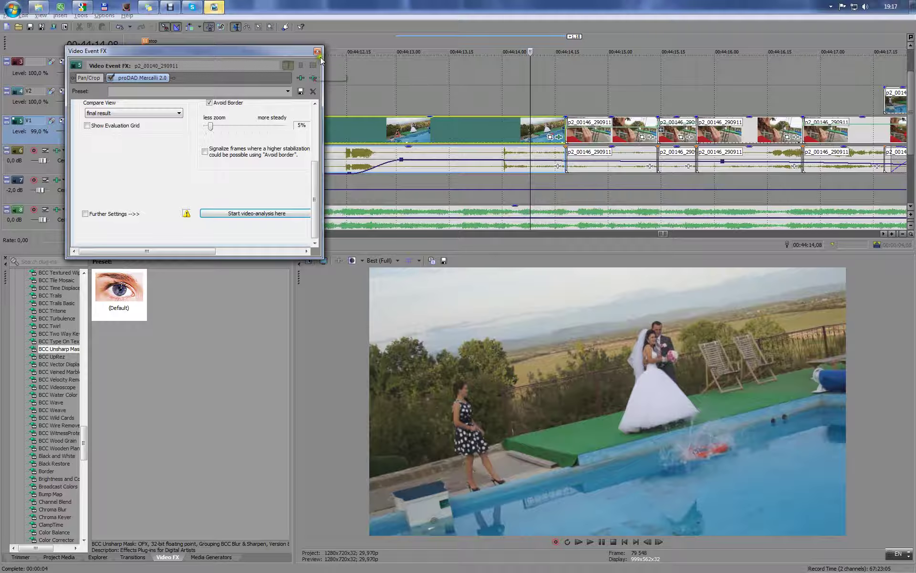
left_click(318, 51)
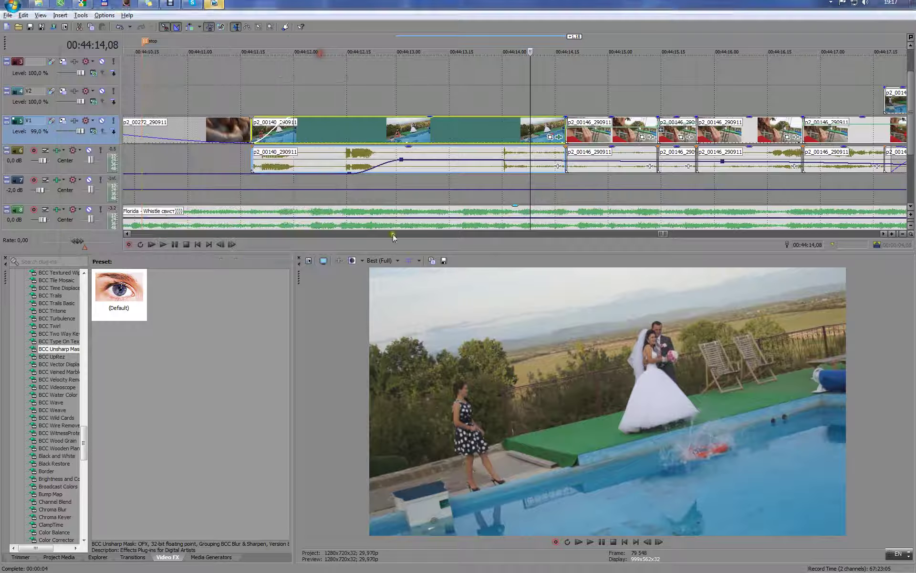
- Compare the stabilized frame with and without effects, and play the uncut wide shot from just before its start
left_click(350, 257)
left_click(350, 257)
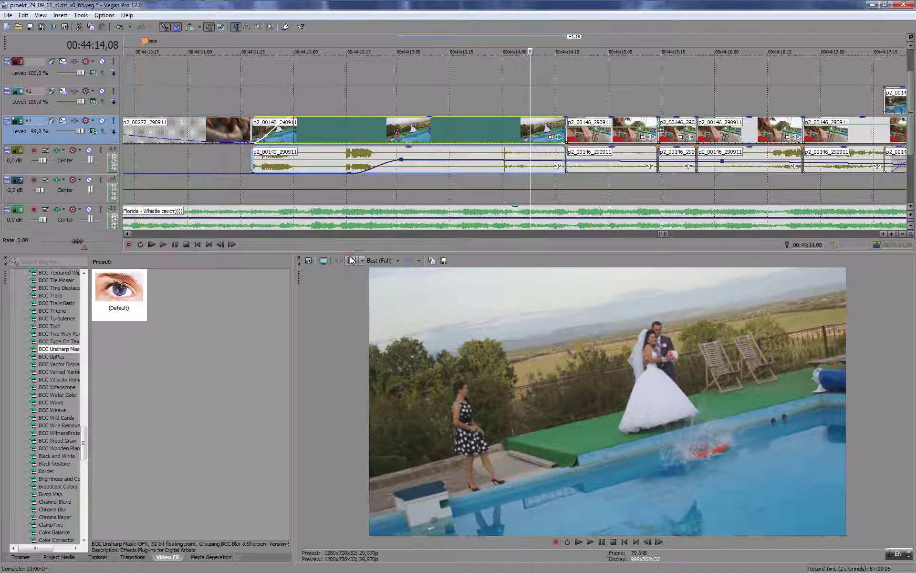
left_click(241, 100)
key("space")
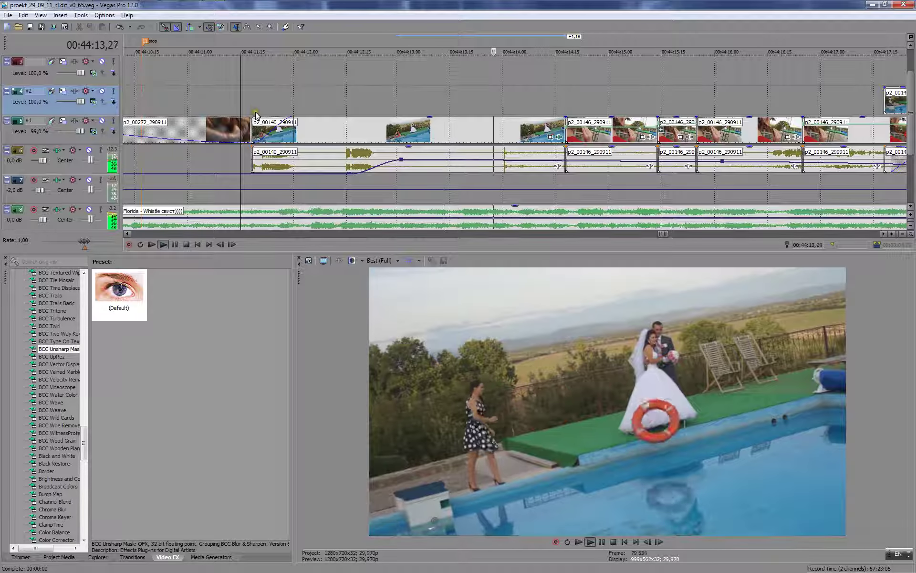
scroll(400, 165, "down", 2)
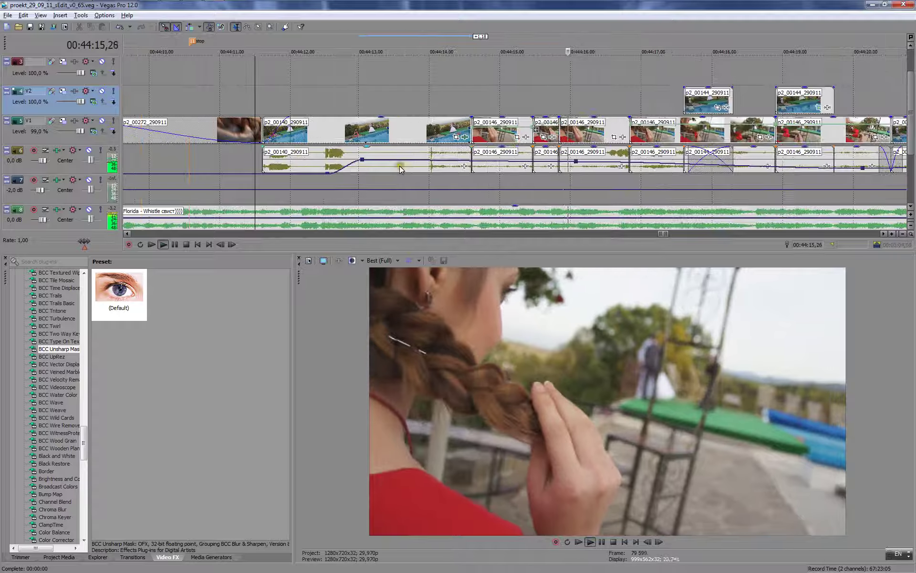
key("Return")
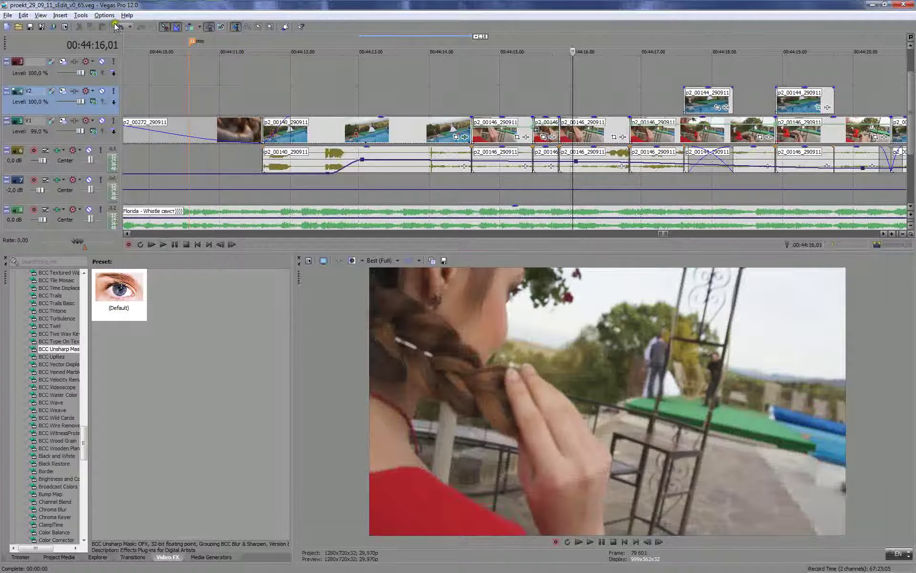
- Undo the extension and the clip deletions to restore the four separate p2_00140_290911 clips
left_click(118, 27)
left_click(118, 28)
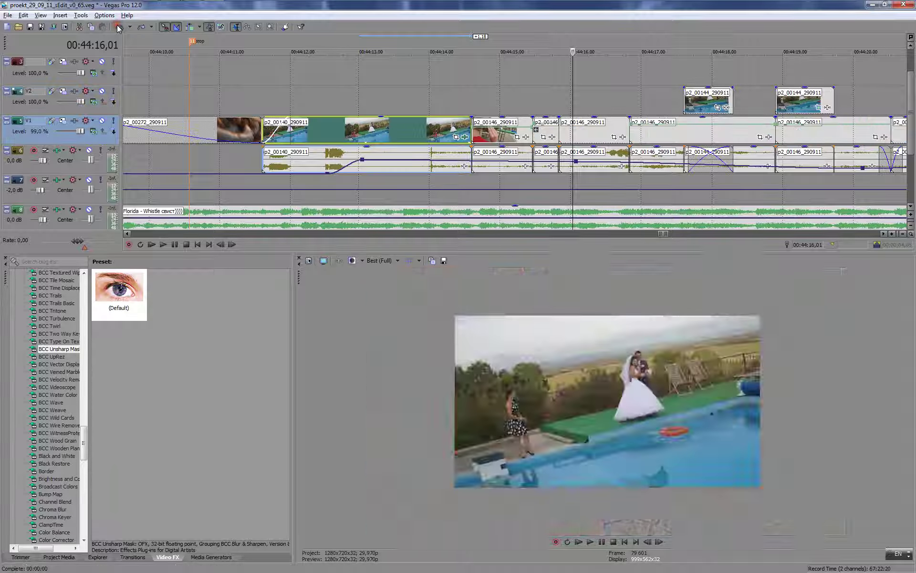
left_click(118, 28)
left_click(118, 27)
left_click(117, 28)
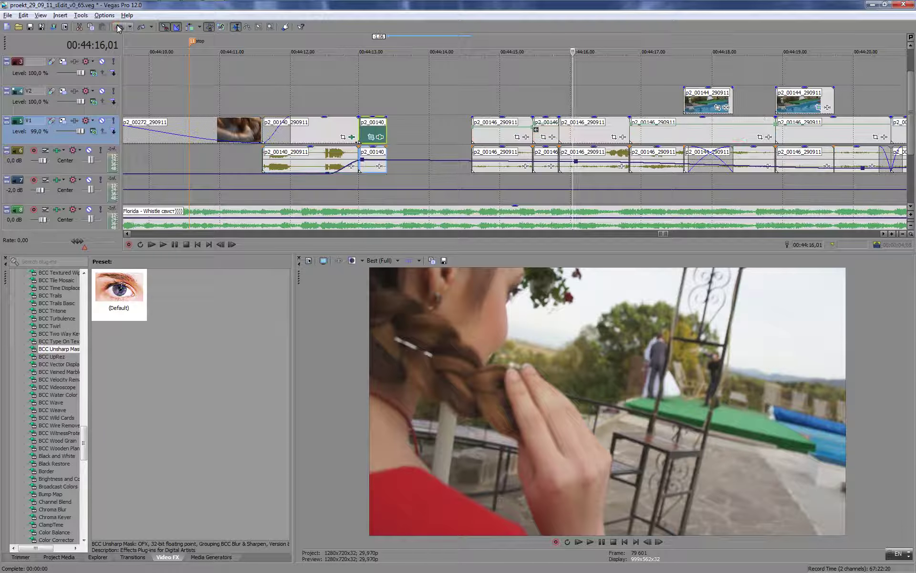
left_click(118, 27)
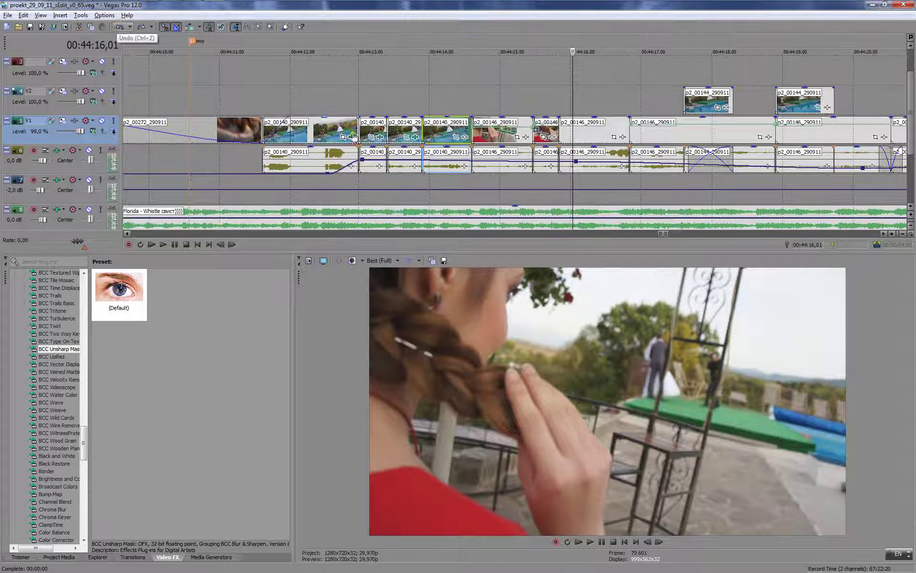
- Play back the four restored p2_00140_290911 clips and continue through the following p2_00146_290911 clips
left_click(402, 75)
key("space")
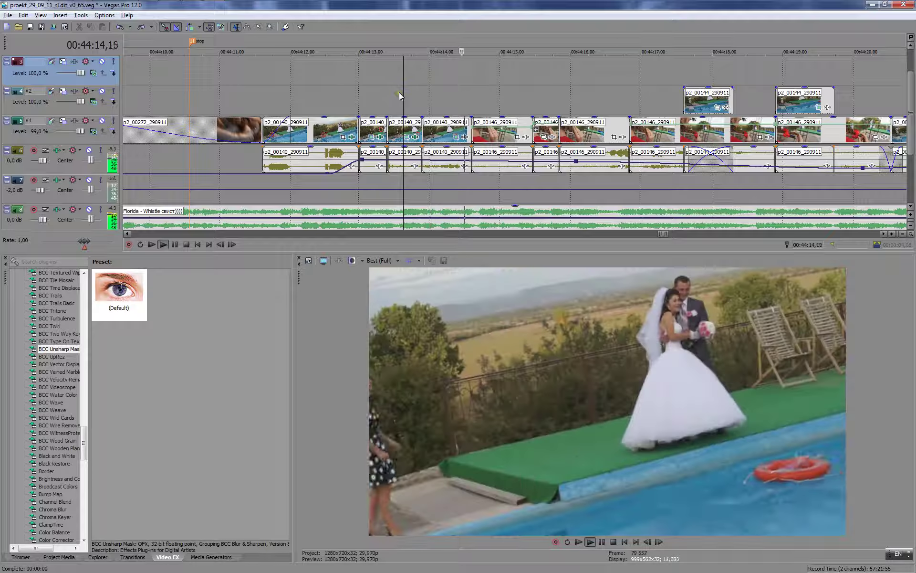
left_click(461, 96)
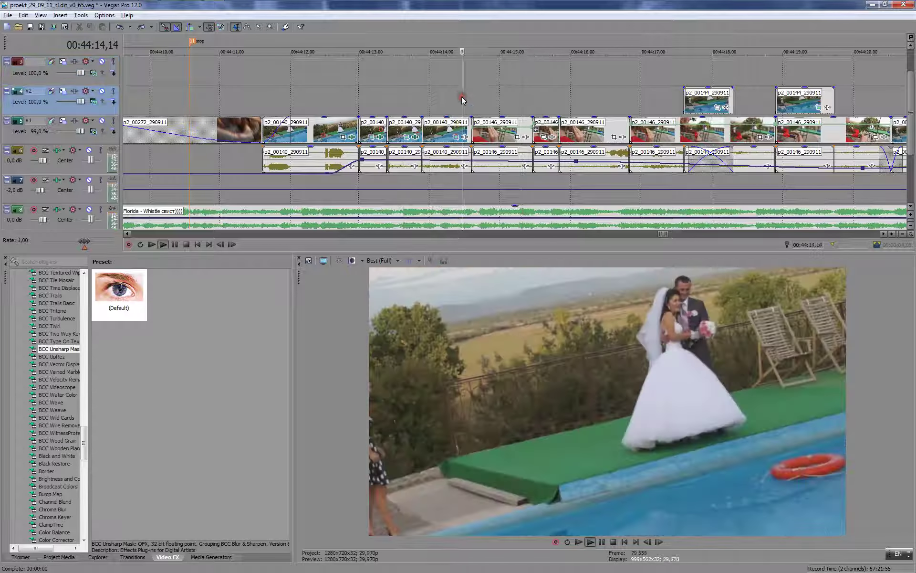
key("Return")
left_click(308, 83)
key("space")
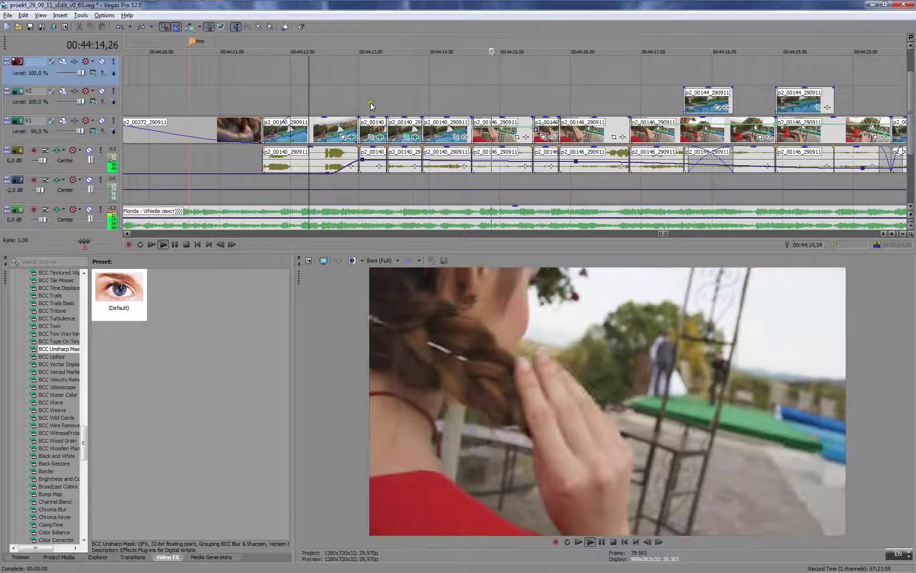
key("Return")
key("space")
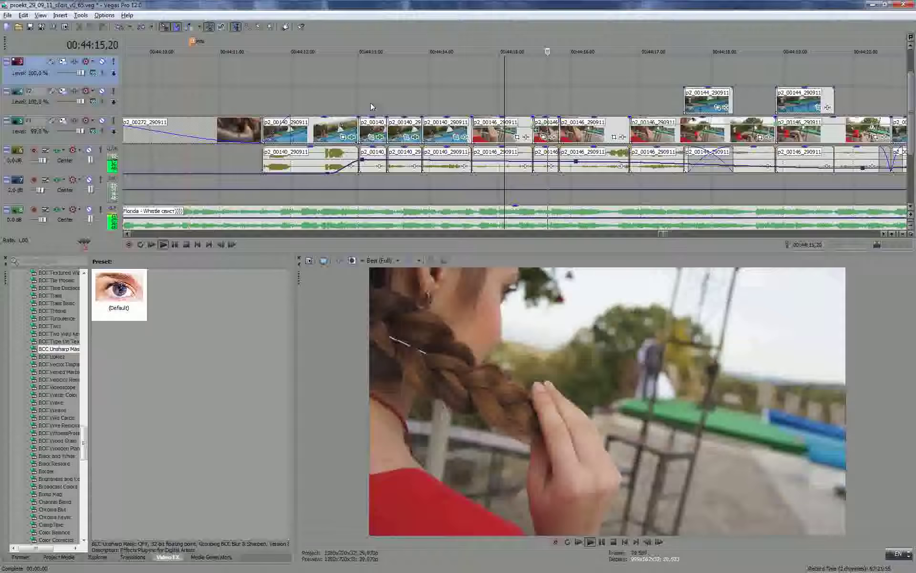
key("Return")
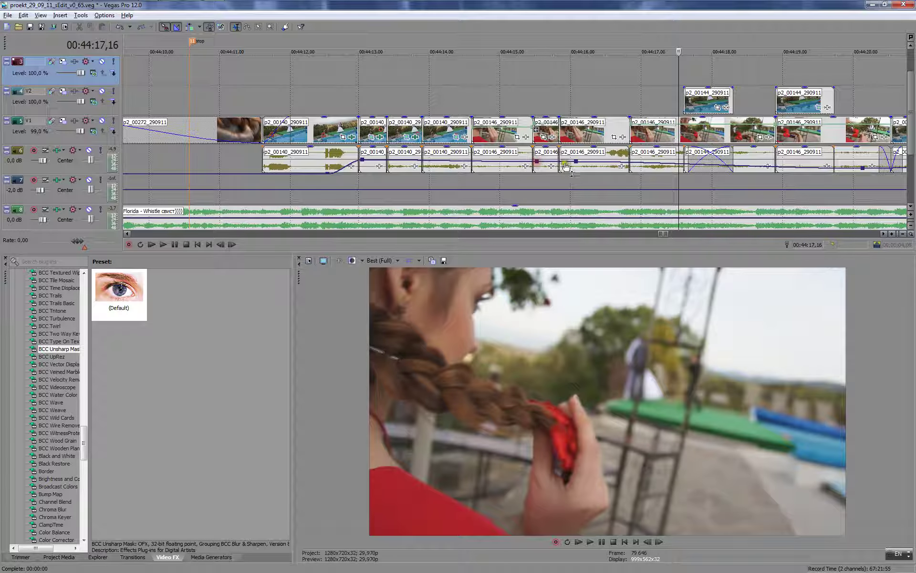
- Lower the audio volume envelope around 00:44:16,00 under the p2_00146_290911 clip and play back from 00:44:15,06
left_click_drag(576, 162, 575, 172)
left_click(514, 94)
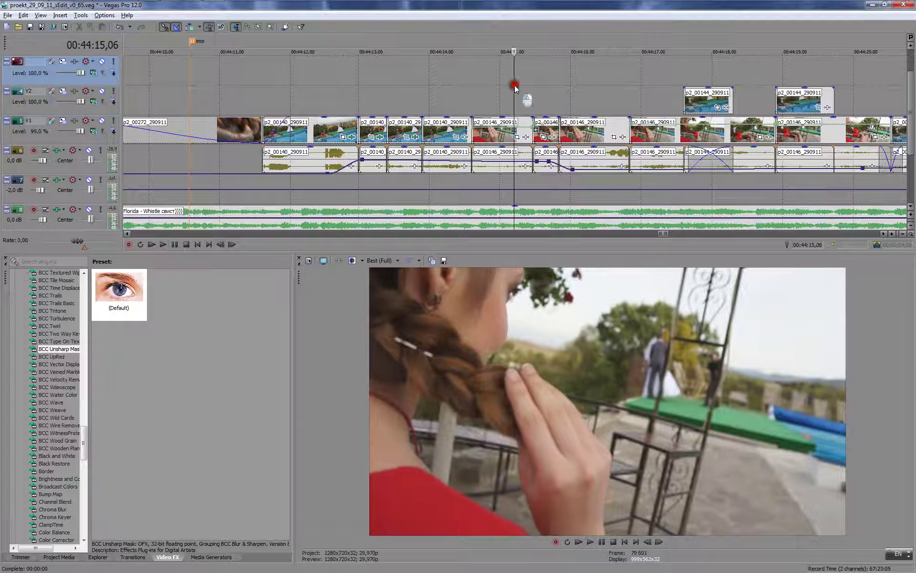
key("space")
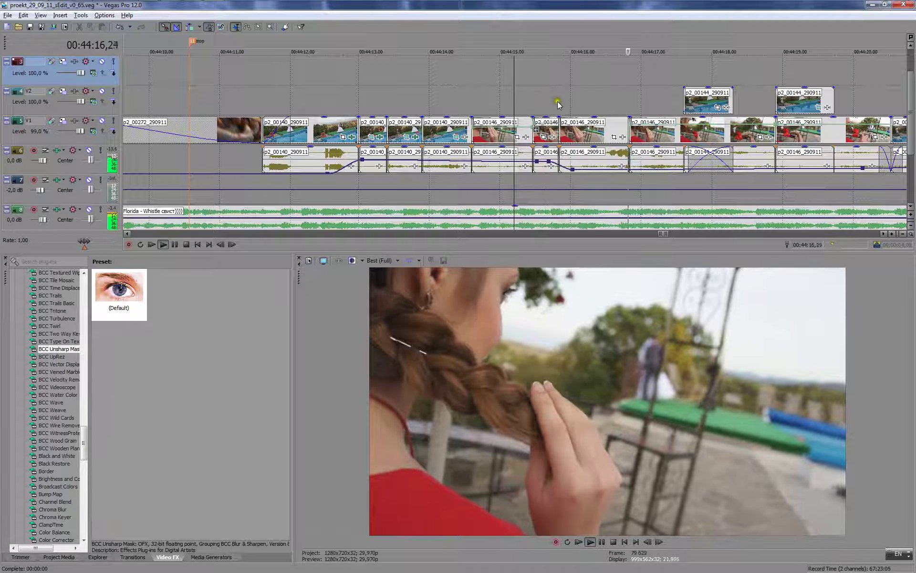
key("Return")
- Move the lowered volume point to 00:44:16,18 at about -29,5 dB and play back the fade
left_click_drag(577, 171, 614, 172)
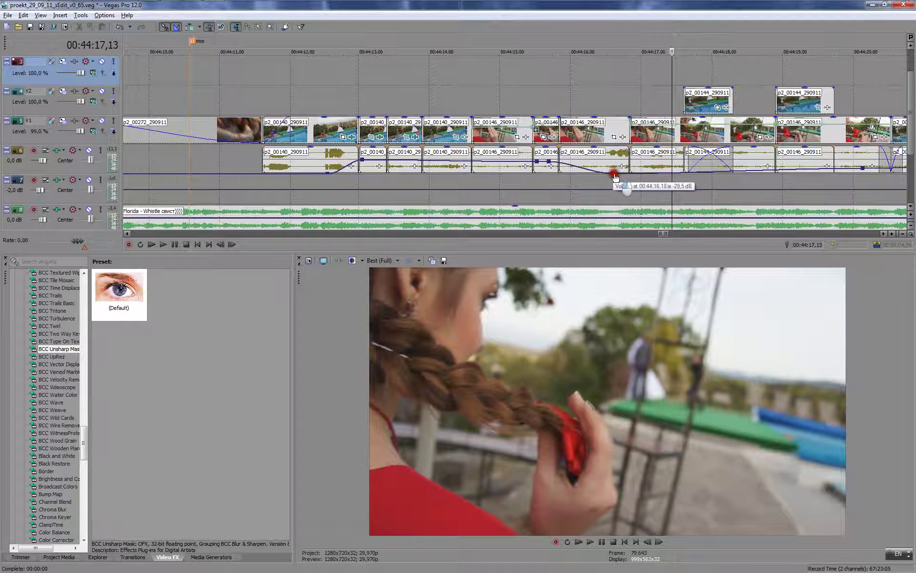
left_click(569, 102)
key("space")
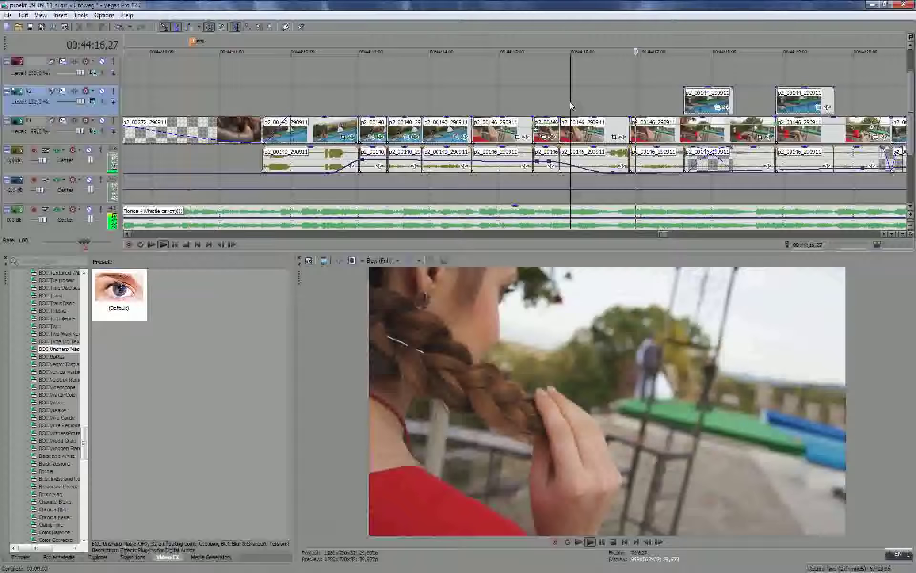
key("Return")
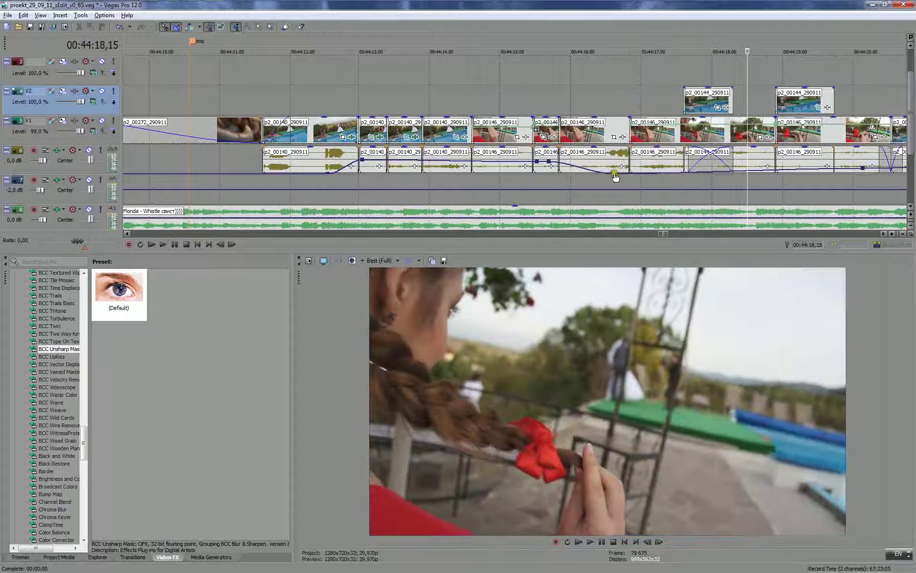
- Drop the volume point near 00:44:16,18 further down and play the sequence through to 00:44:19,19
left_click_drag(613, 173, 612, 176)
left_click(544, 79)
key("space")
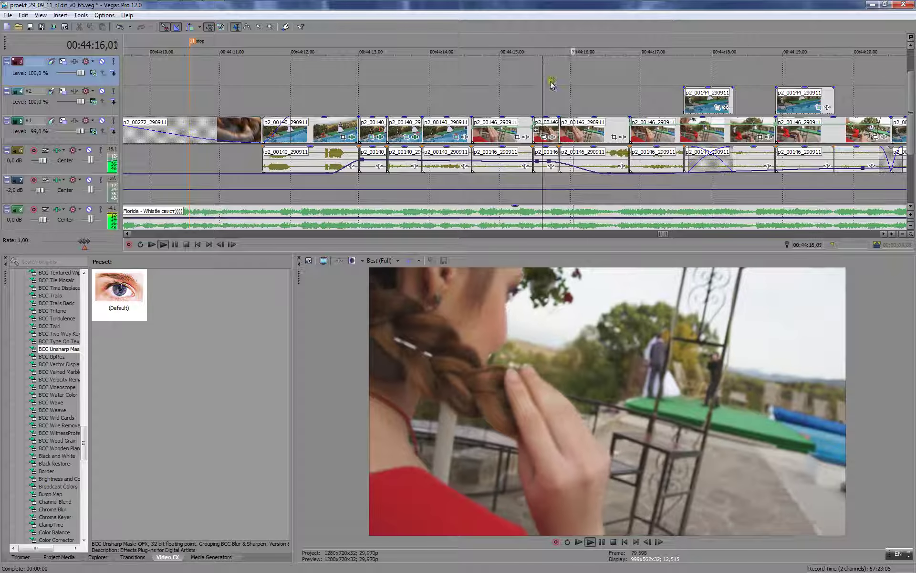
scroll(649, 84, "down", 1)
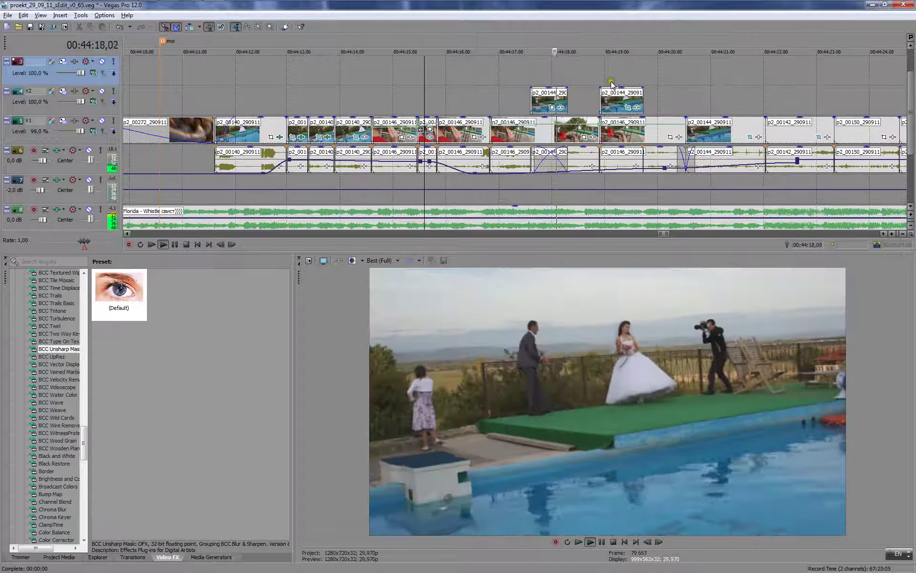
scroll(609, 85, "up", 2)
key("Return")
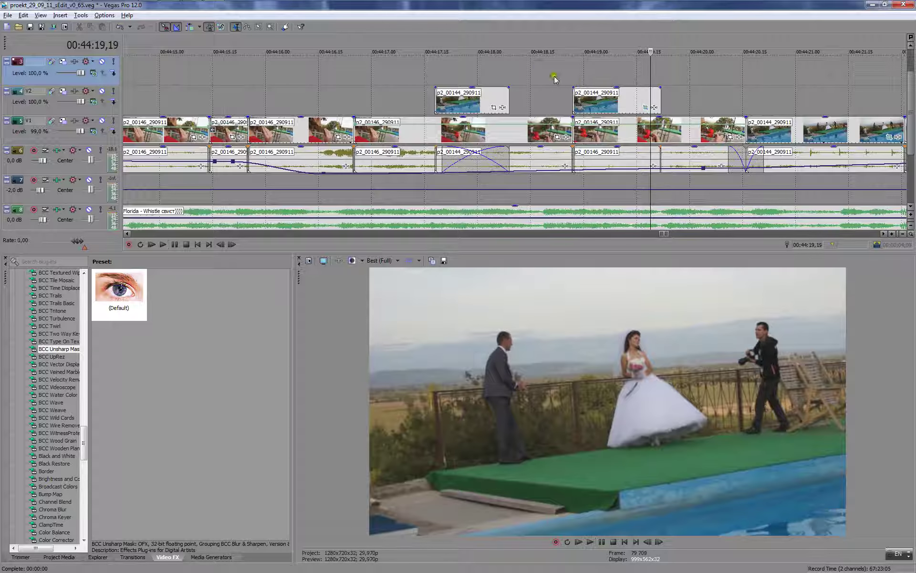
- Move the second p2_00144_290911 clip on track V2 to start at 00:44:18,19 and play back the new timing
mouse_move(543, 79)
left_mouse_down()
mouse_move(567, 78)
mouse_move(544, 79)
left_mouse_up()
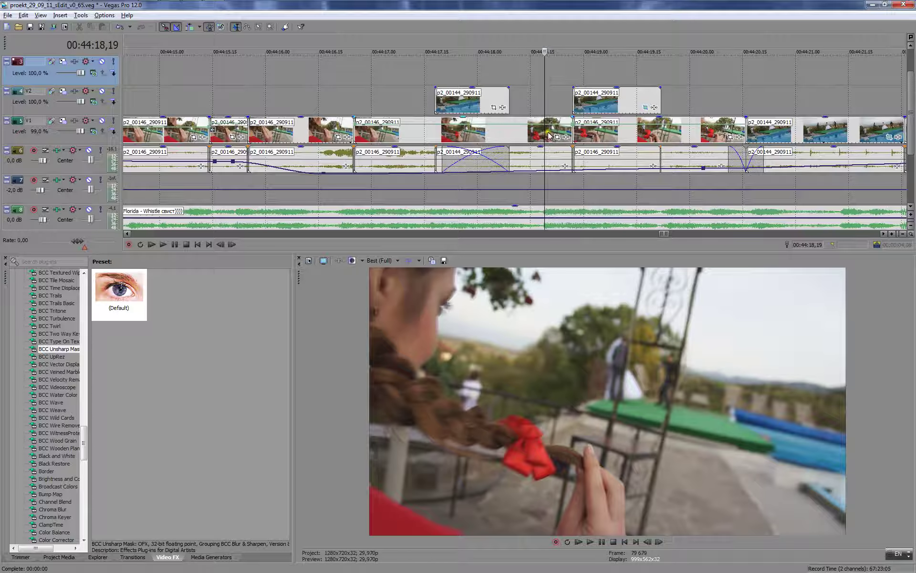
left_click_drag(590, 99, 565, 108)
left_click(525, 72)
key("space")
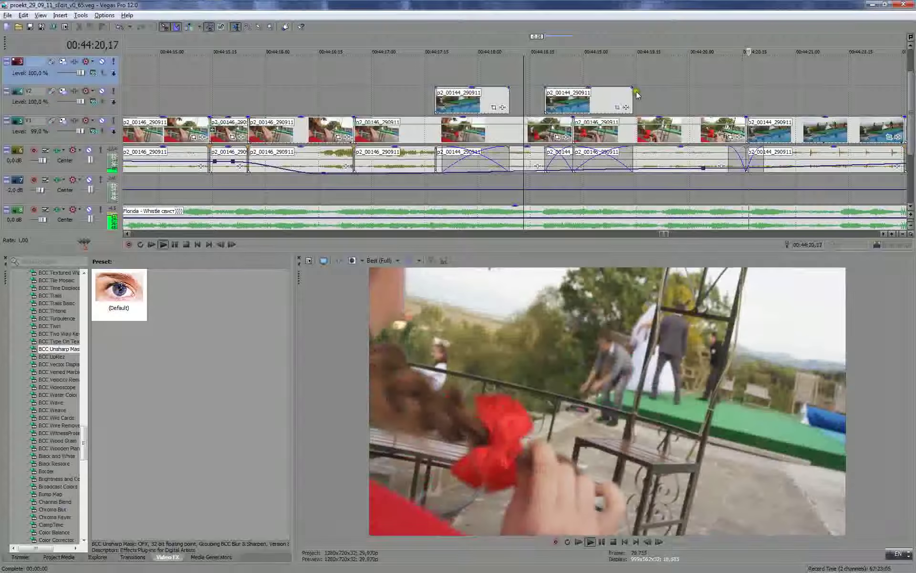
scroll(582, 101, "down", 3)
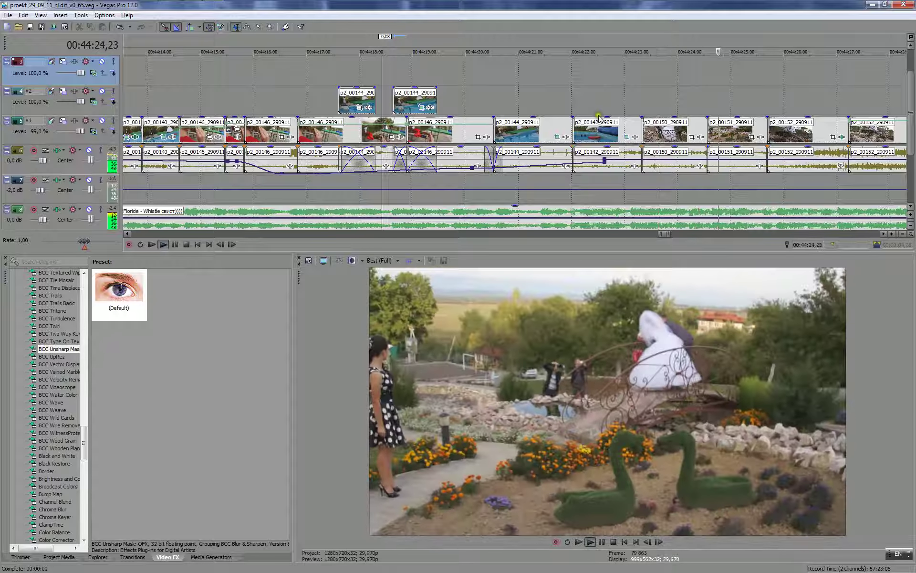
- Lower the audio volume envelope under the p2_00142_290911 clip with a point at about 00:44:23 and stop playback
left_click(606, 160)
left_click_drag(623, 165, 628, 166)
key("Return")
- Examine the bridge shot at the cut between the p2_00152_290911 clips at 00:44:27,07, with and without effects
scroll(496, 109, "down", 1)
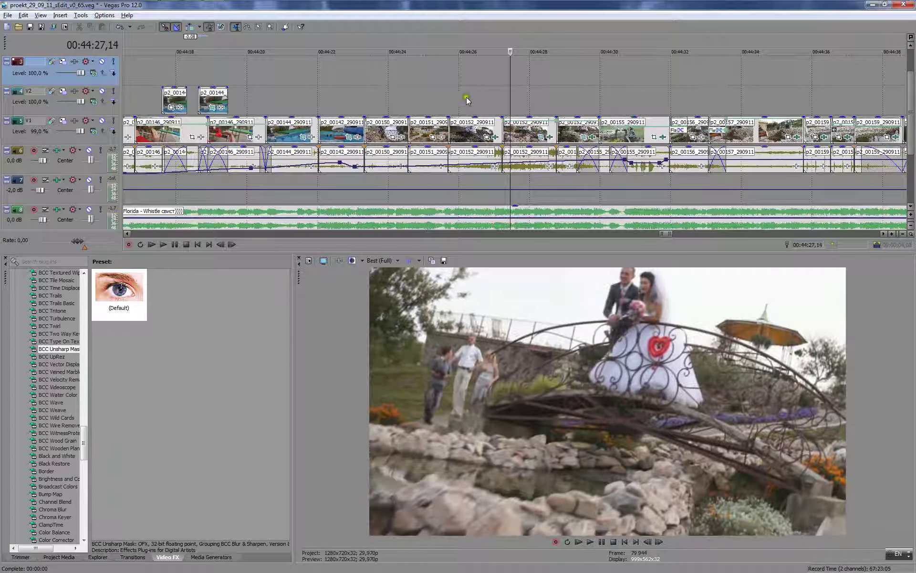
left_click(504, 97)
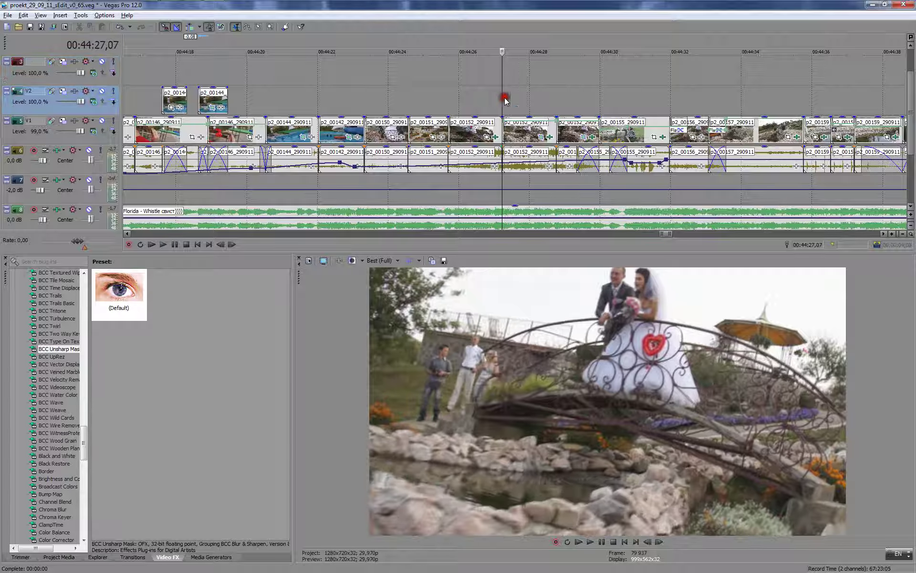
left_click(353, 260)
left_click(353, 260)
scroll(512, 135, "up", 1)
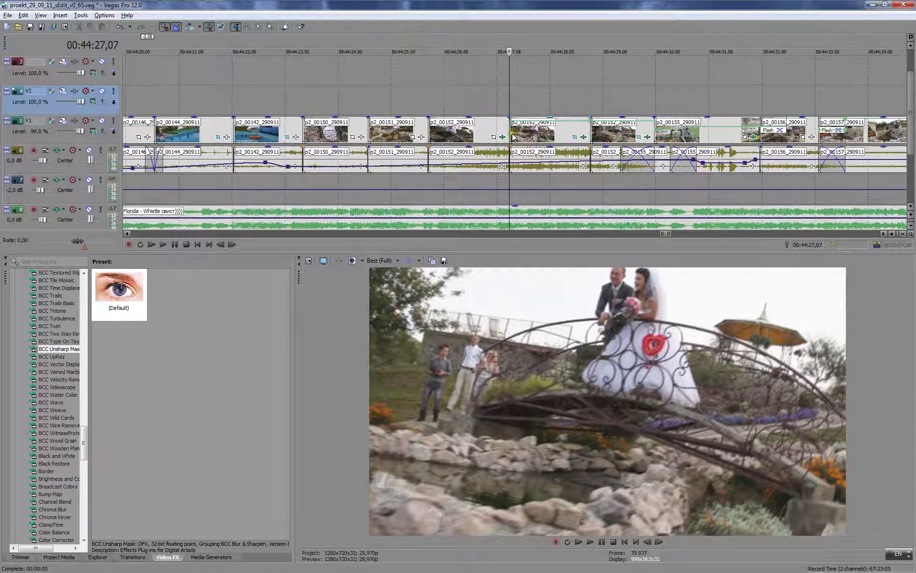
- Remove the proDAD Mercalli 2.0 effect from the p2_00152_290911 clip starting at 00:44:27,07
left_click(583, 138)
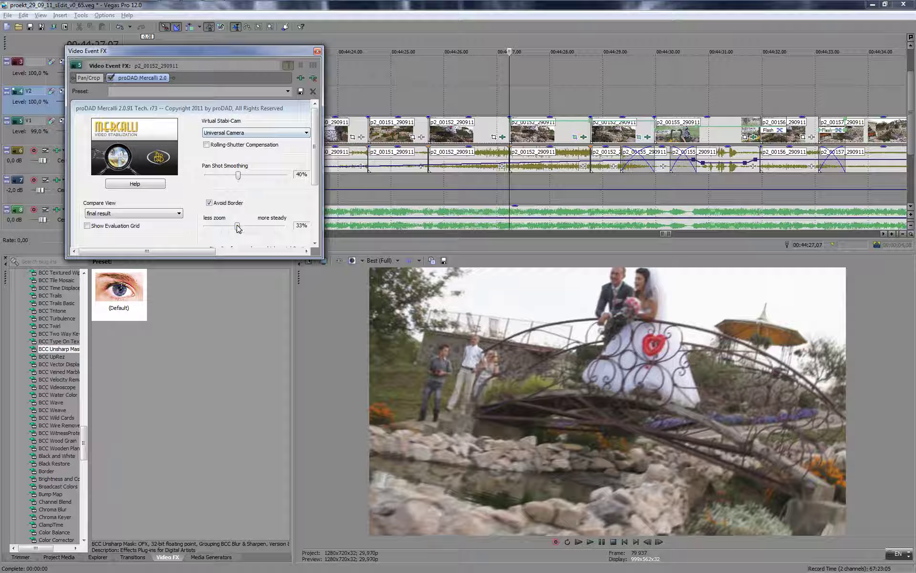
left_click(312, 78)
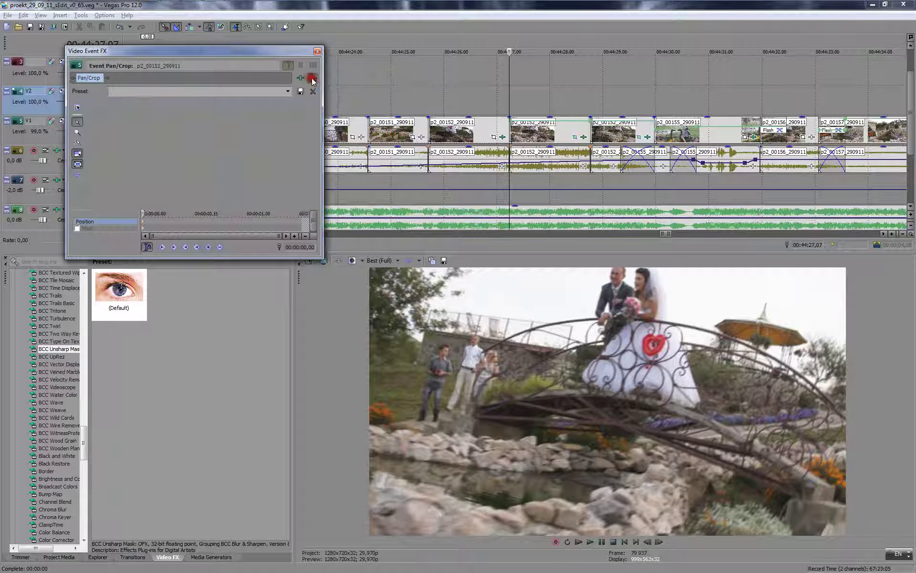
left_click(317, 52)
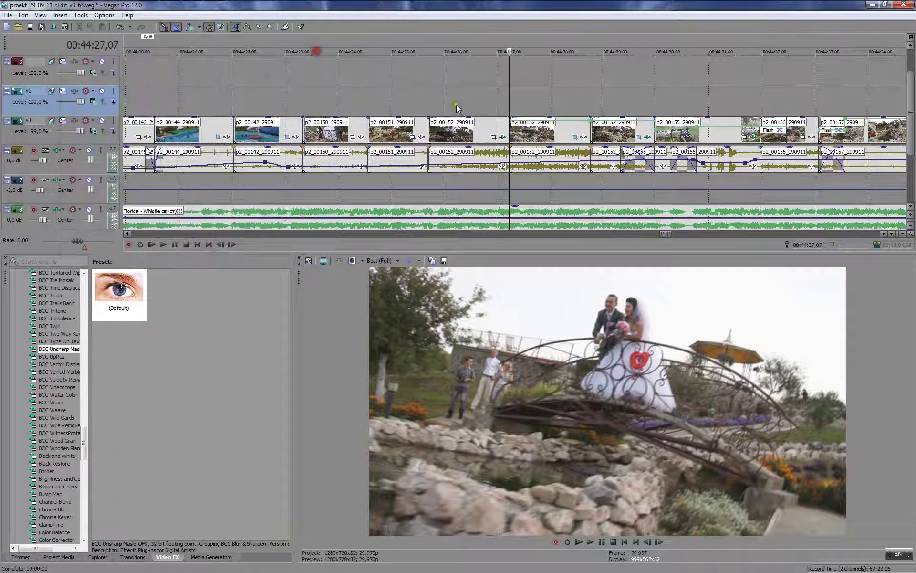
- Restore the Pan/Crop frame of the p2_00152_290911 clip starting at 00:44:27,07 to the full image
left_click(576, 137)
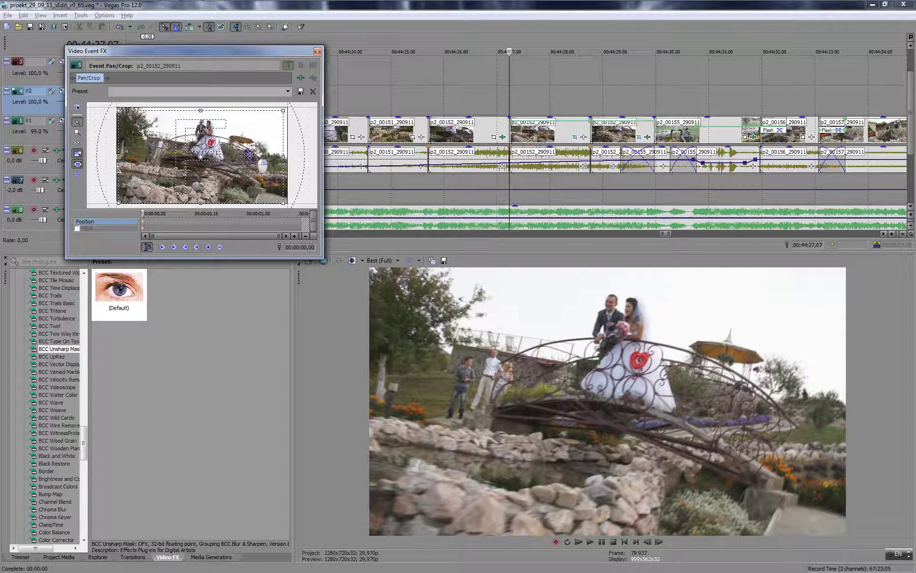
right_click(249, 154)
left_click(275, 164)
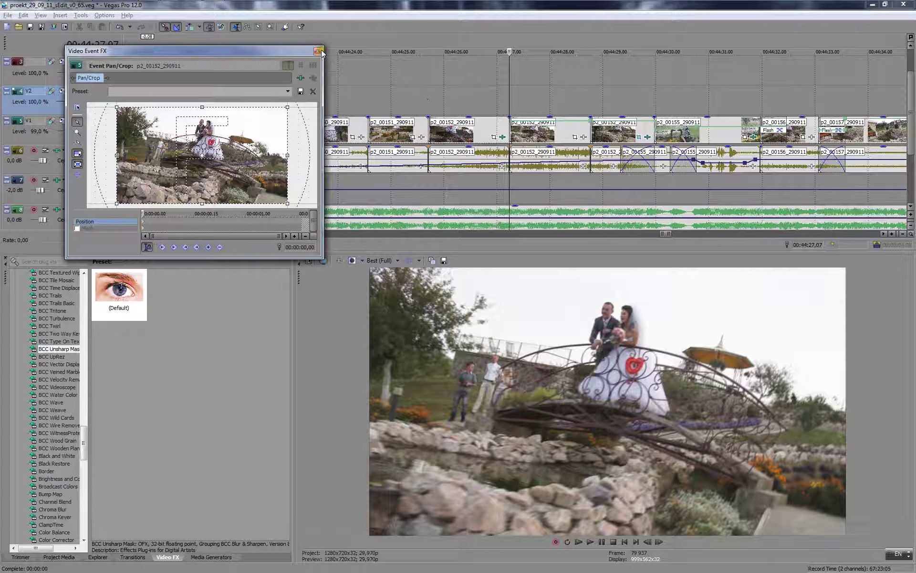
left_click(317, 51)
- In the Mercalli settings of the p2_00152_290911 clip before the cut, enable Rolling-Shutter Compensation and lower the Avoid Border zoom to 5%
left_click_drag(505, 93, 480, 99)
left_click(502, 137)
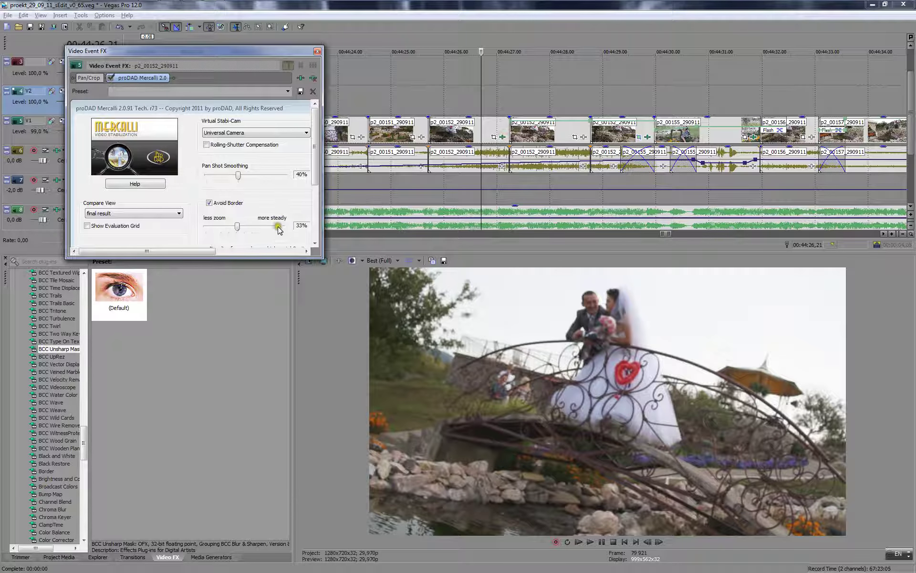
left_click(217, 146)
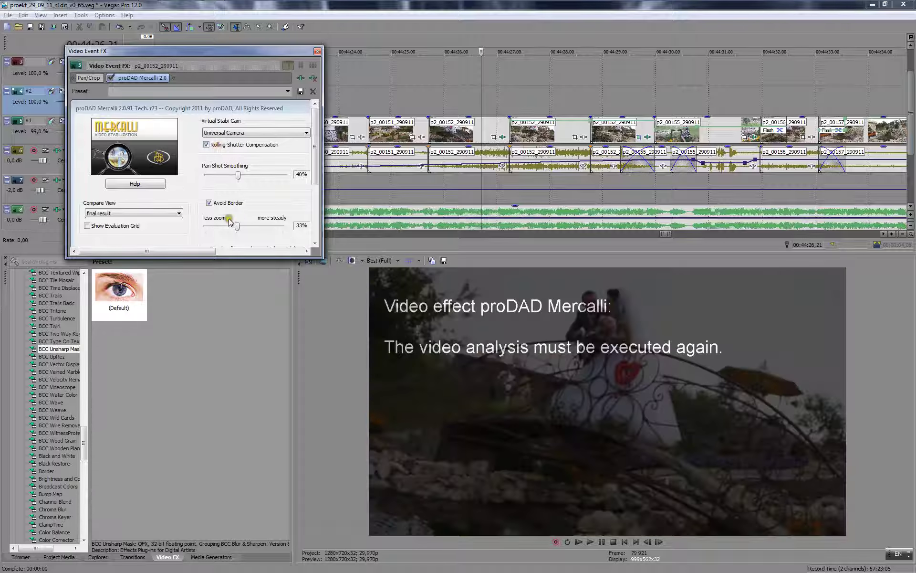
left_click_drag(227, 228, 210, 226)
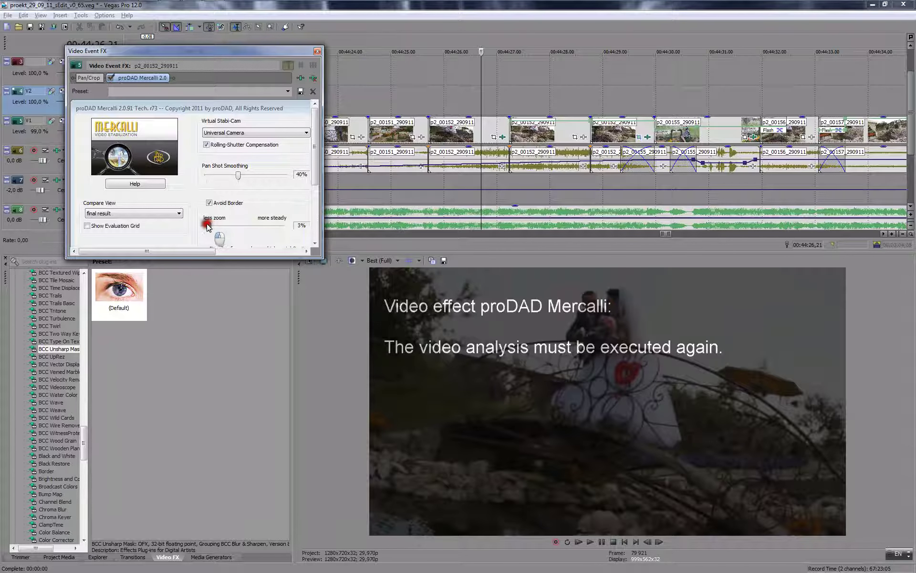
- Select the p2_00152_290911 clip ending at 00:44:27,07 and run its Mercalli video analysis
left_click(316, 221)
left_click(290, 212)
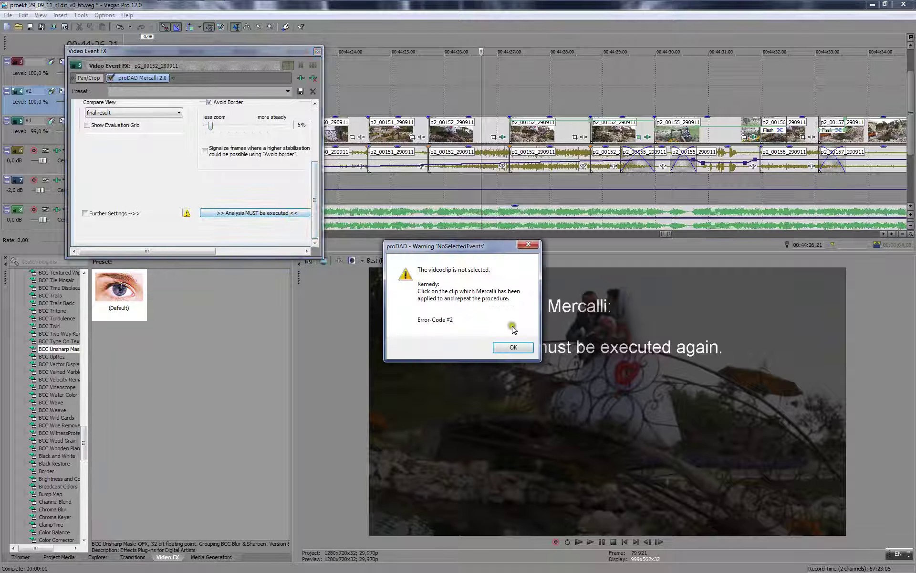
left_click(513, 347)
left_click(468, 130)
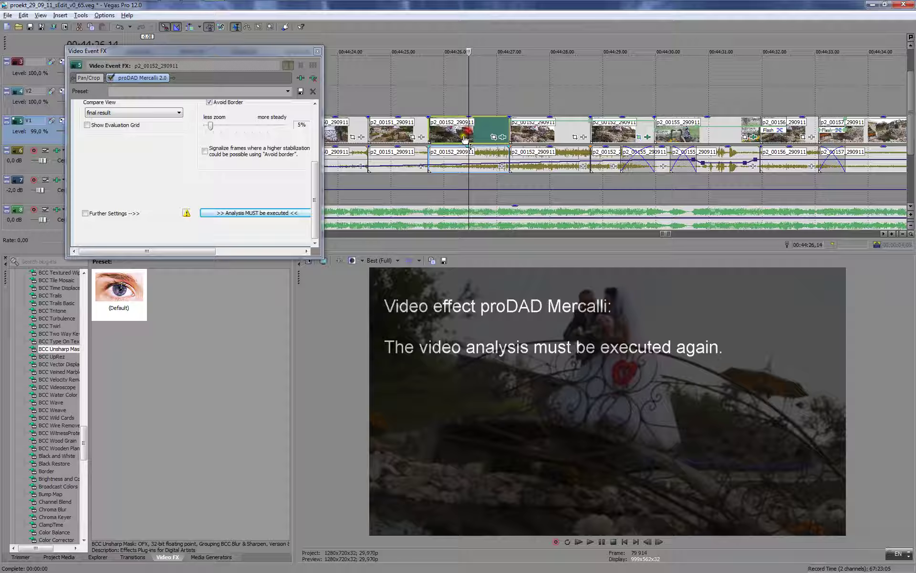
left_click(296, 212)
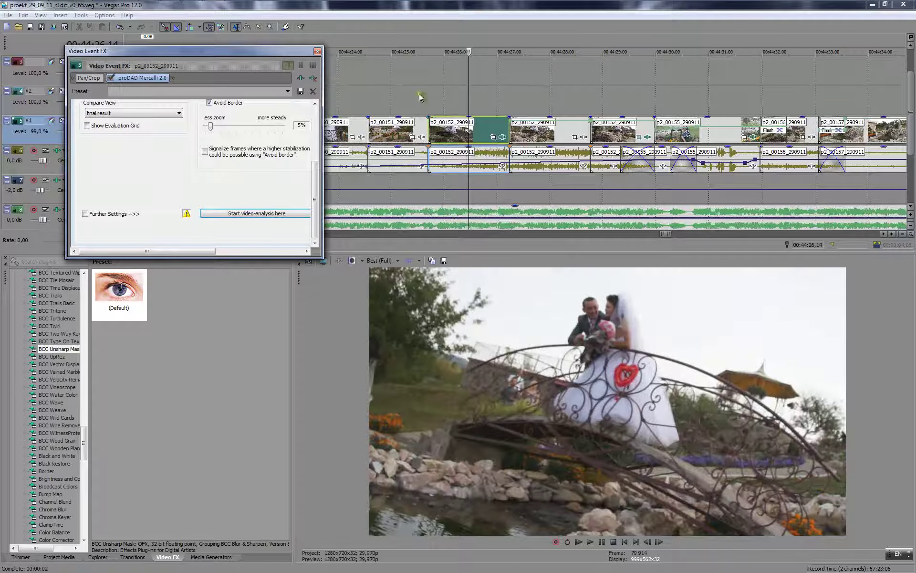
- Play the stabilized p2_00152_290911 clip across the cut at 00:44:27,07
left_click(420, 98)
key("space")
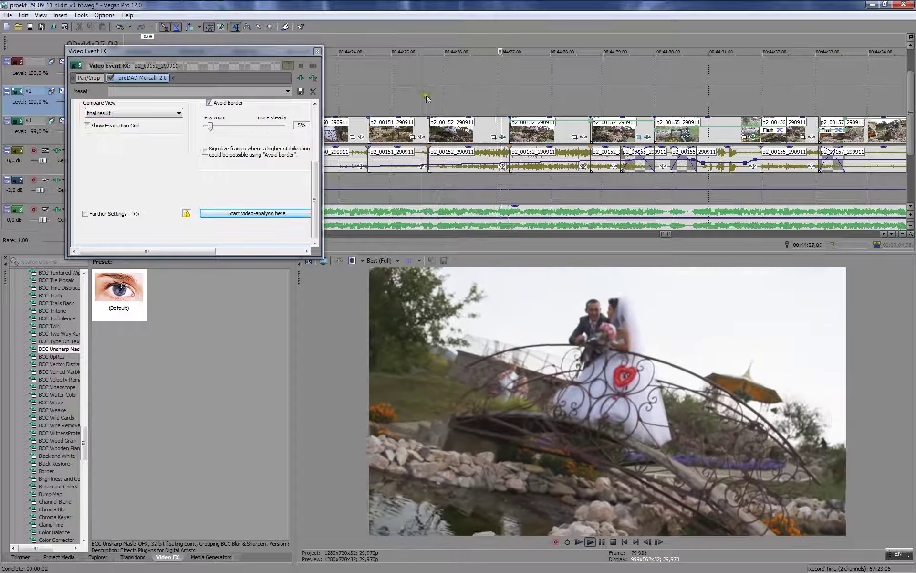
left_click(441, 133)
key("space")
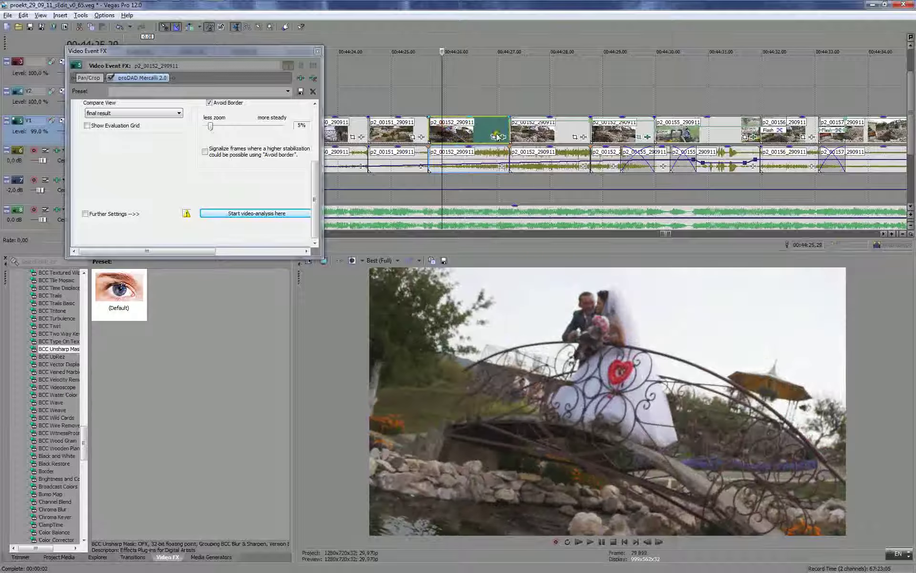
- Bypass the Mercalli effect and replay the p2_00152_290911 clip from about 00:44:25,24 to compare its motion without stabilization
left_click(496, 136)
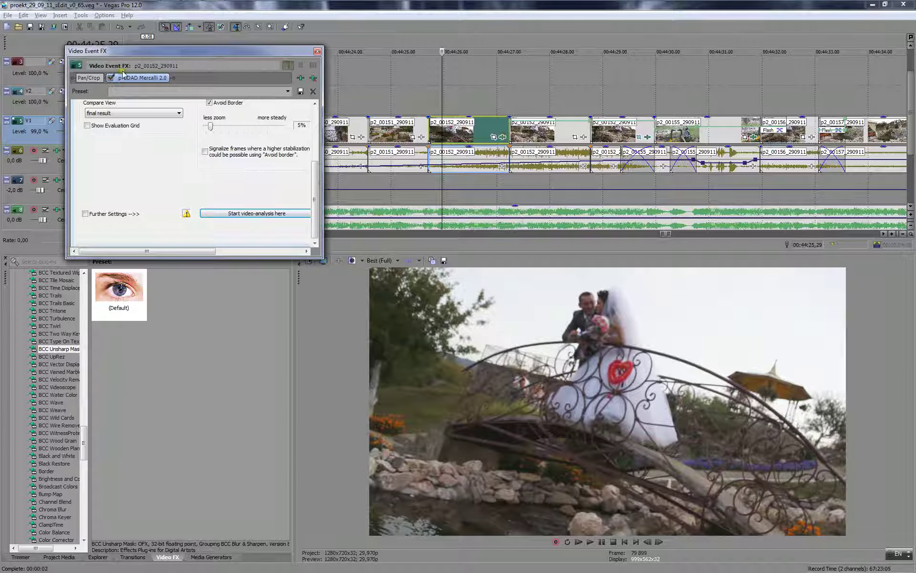
left_click(433, 97)
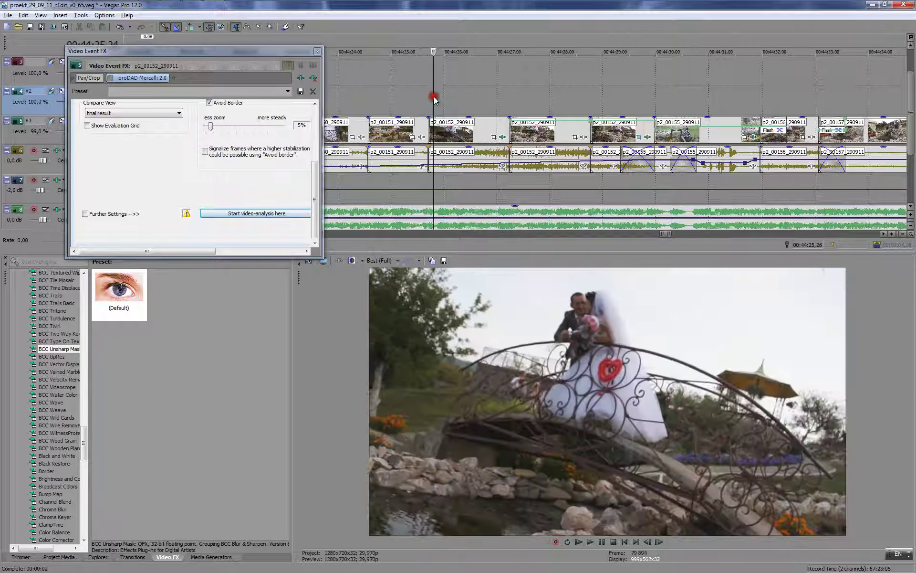
key("space")
key("space")
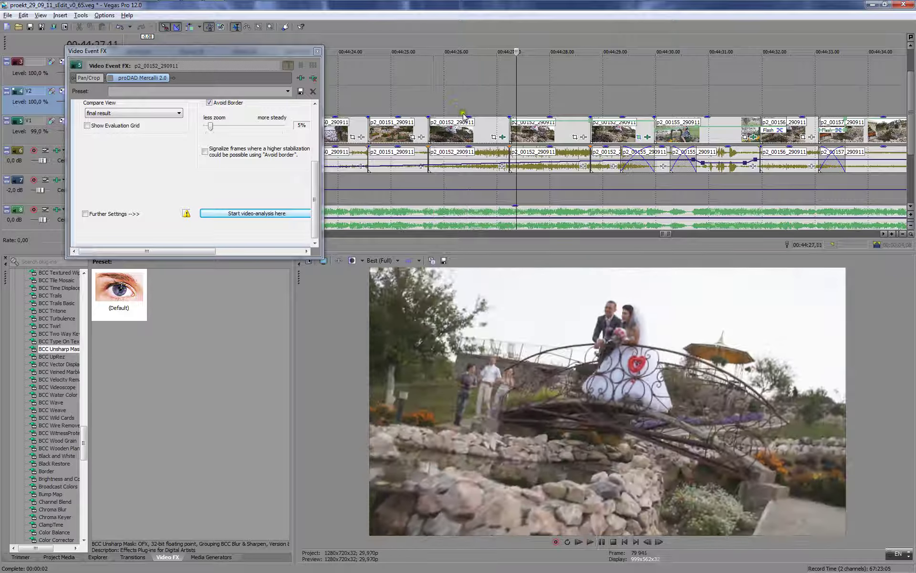
left_click(412, 83)
key("space")
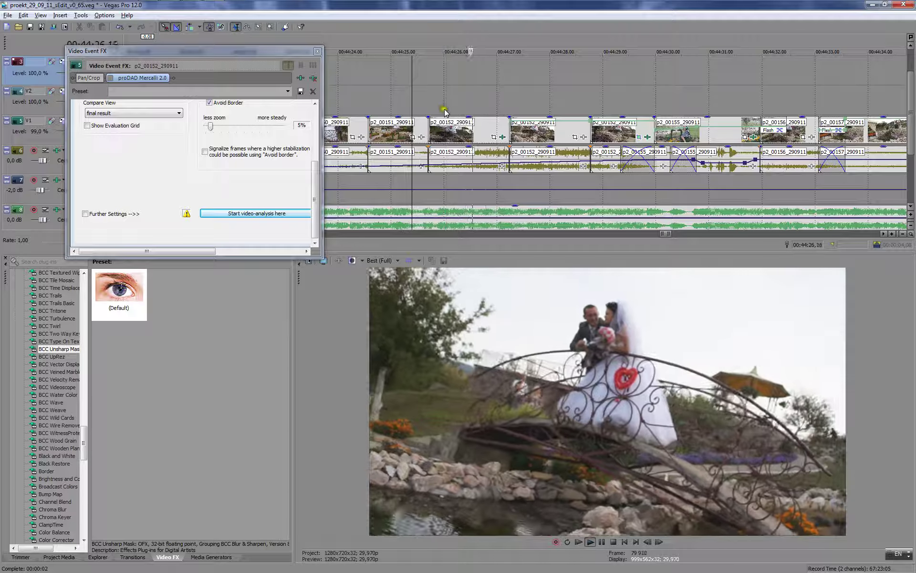
left_click(421, 78)
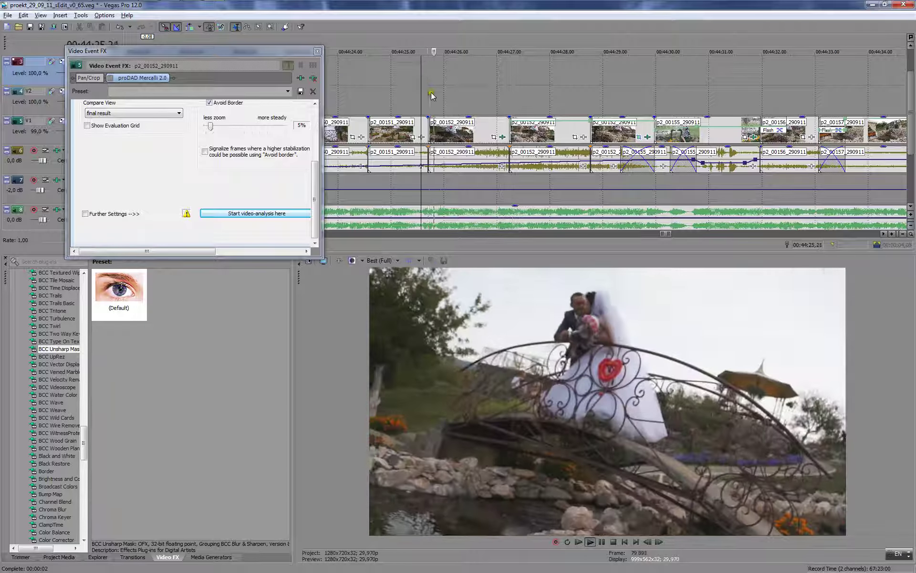
key("space")
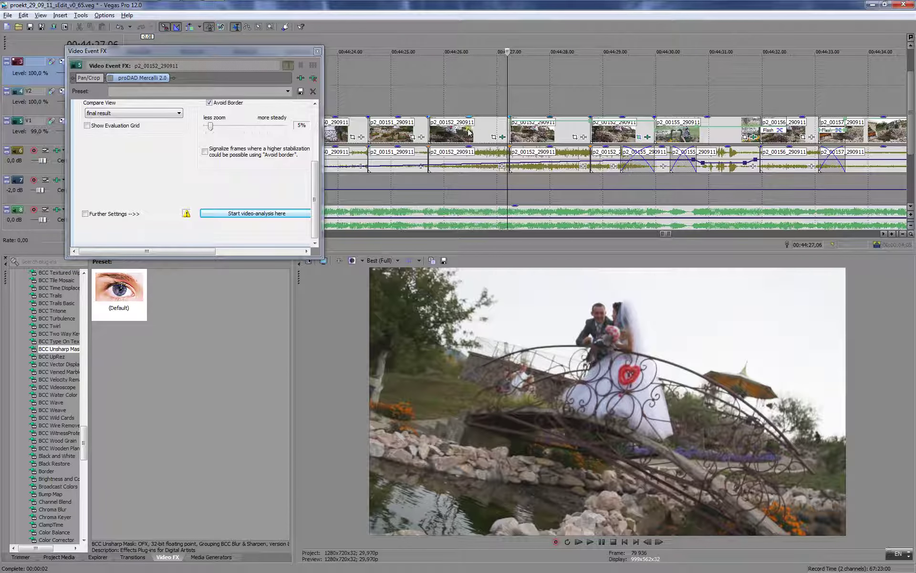
left_click(410, 85)
left_click(391, 94)
left_click(434, 101)
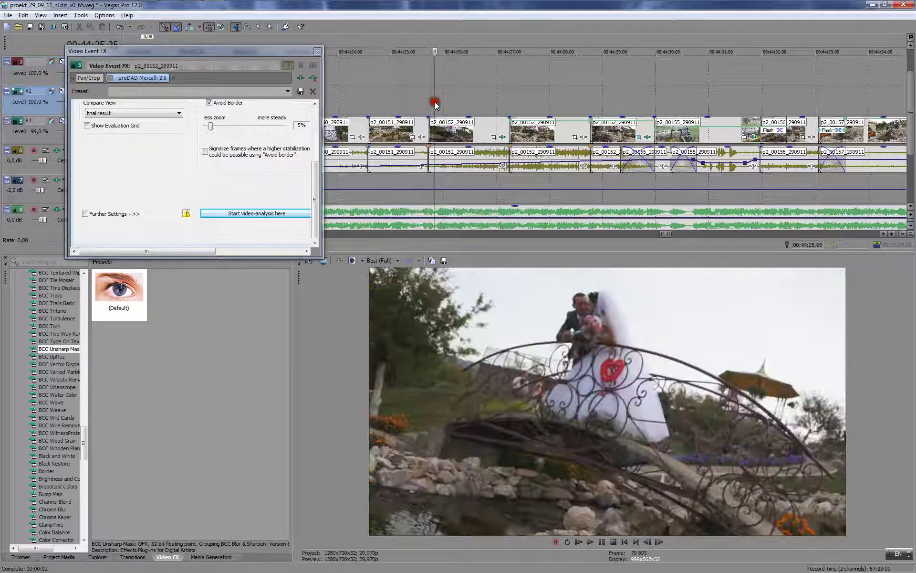
left_click(430, 100)
left_click(472, 132)
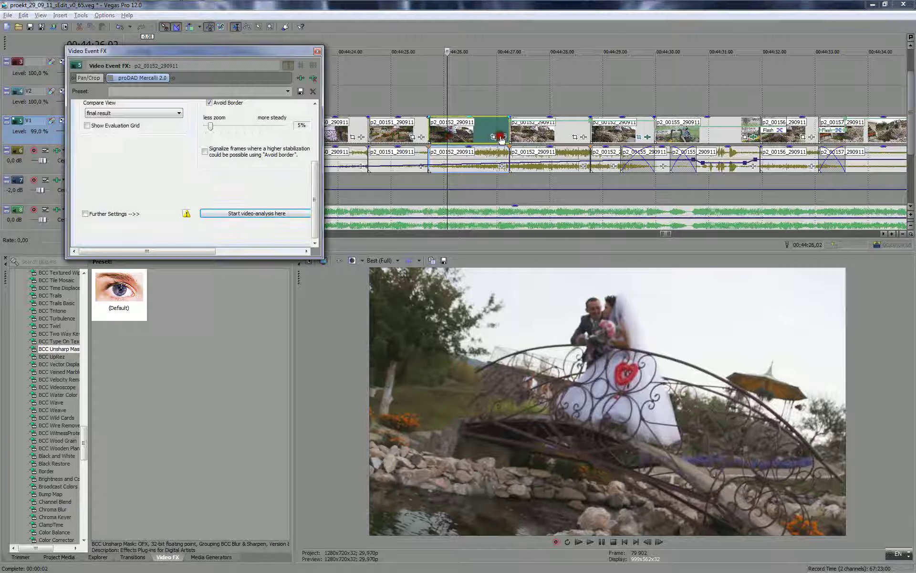
- Set Mercalli's Avoid Border zoom to 29%, rerun the video analysis and re-enable the effect
left_click_drag(218, 126, 230, 126)
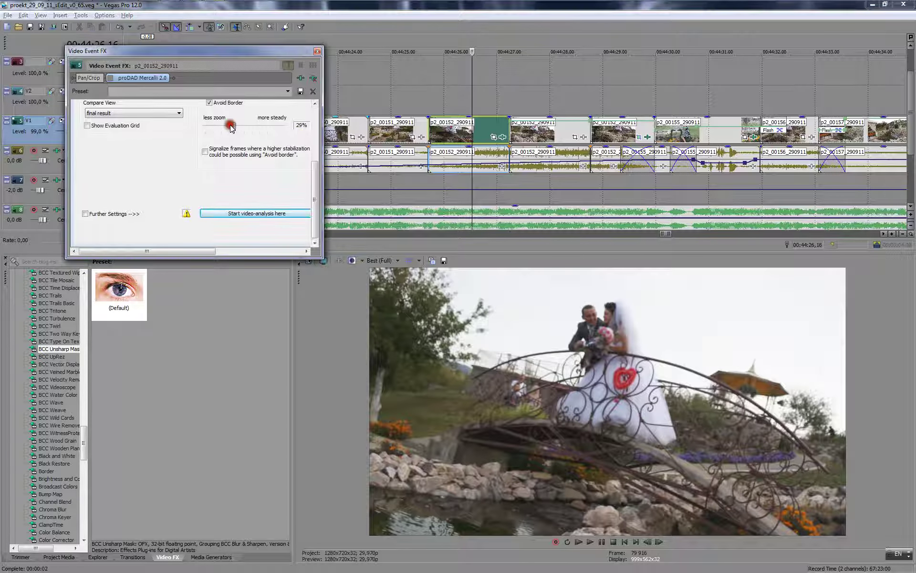
left_click(277, 212)
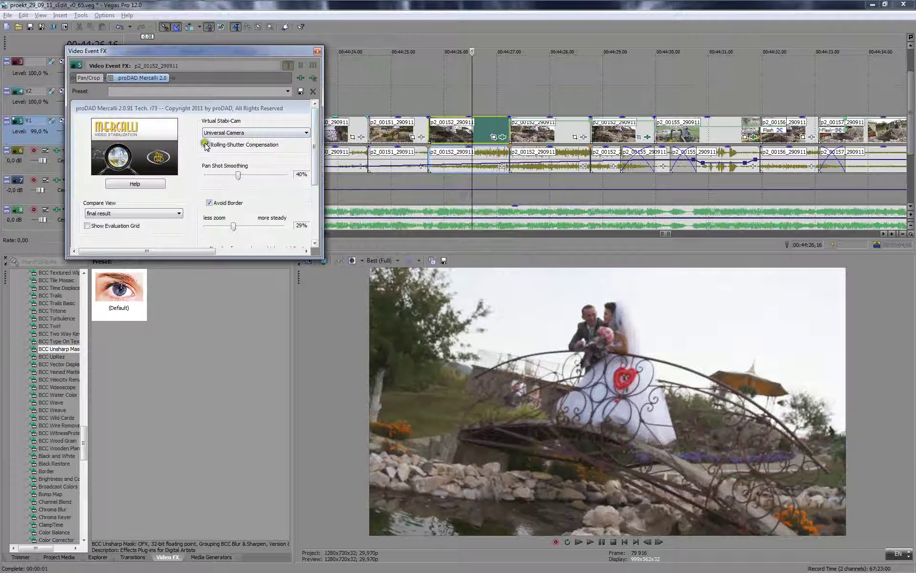
left_click(110, 79)
- Play the restabilized bridge shot from 00:44:25,18 to 00:44:28,14, close the effect settings and save the project
left_click(423, 89)
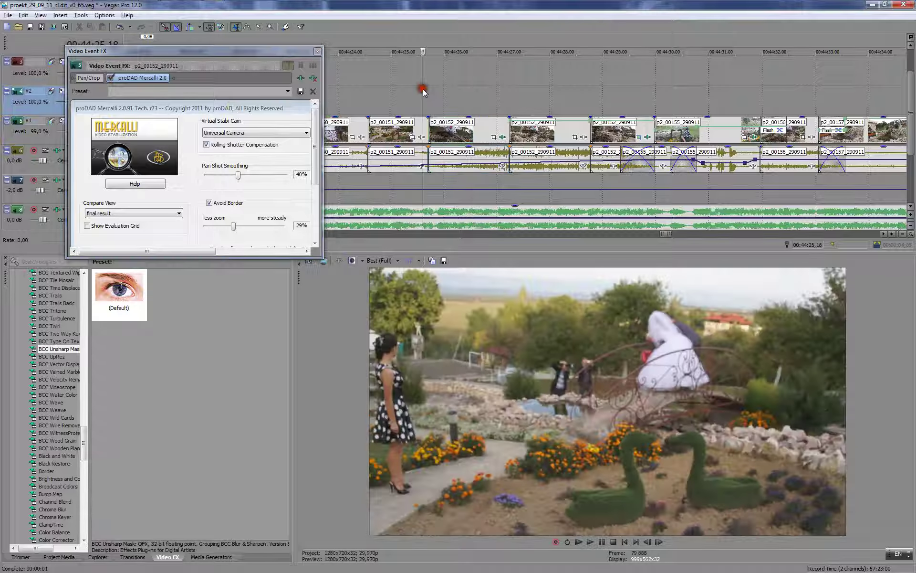
key("space")
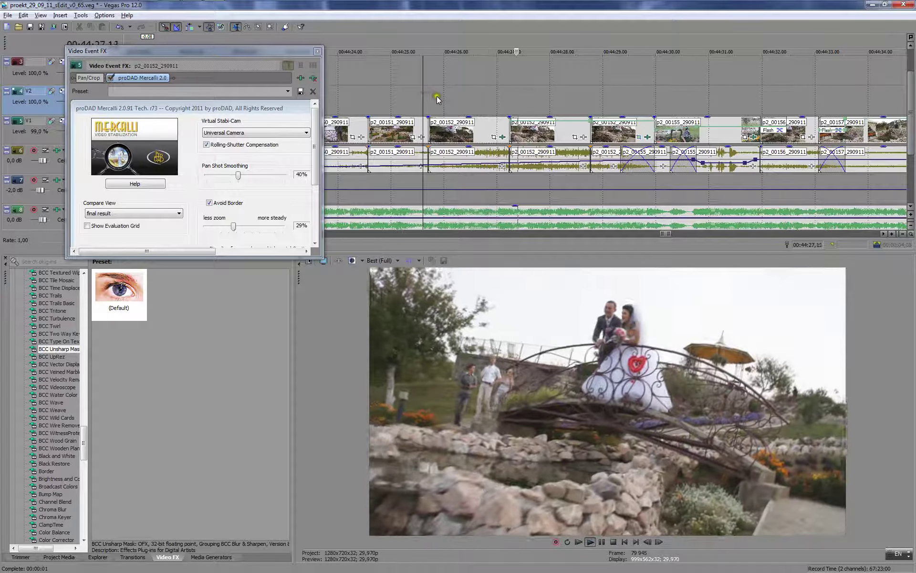
key("Return")
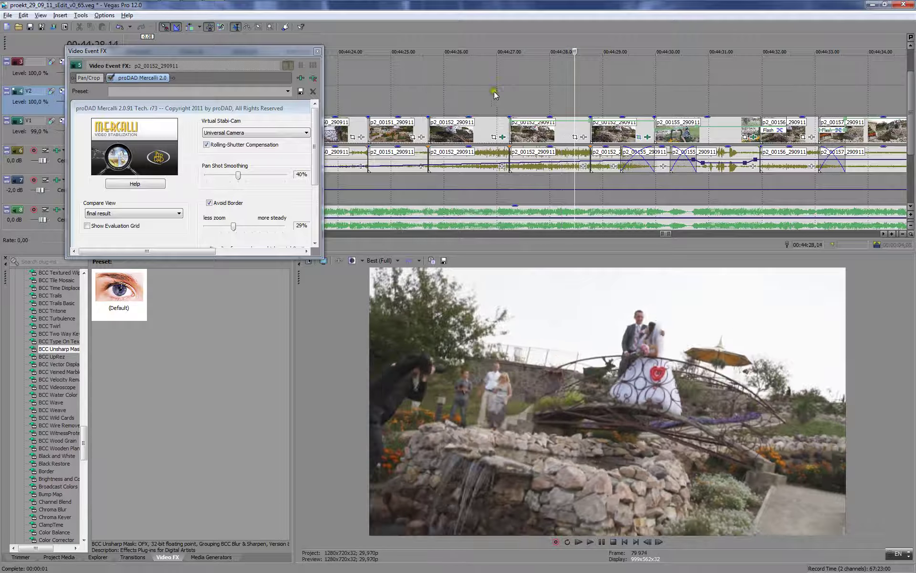
left_click(318, 51)
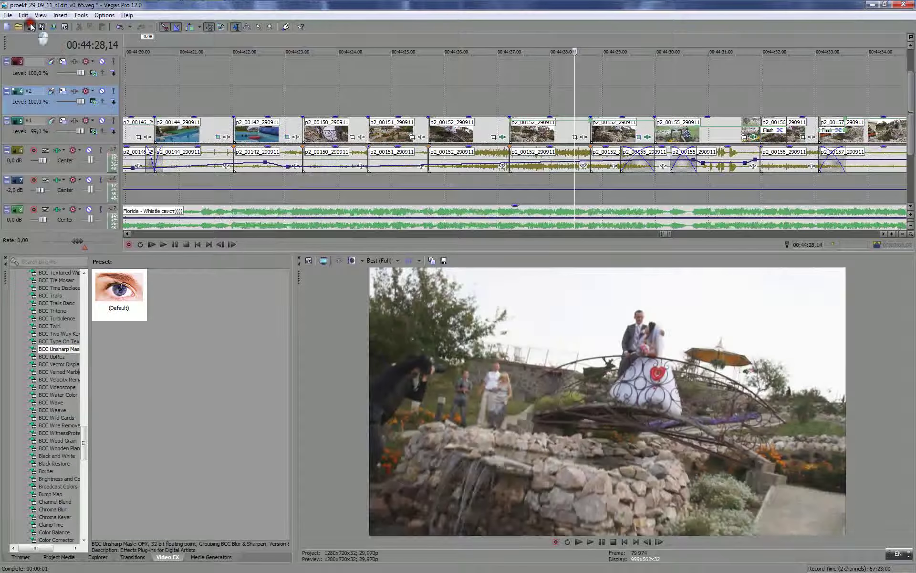
- Play across the cut between the two p2_00152_290911 clips at 00:44:27,07 to check the transition
left_click(492, 88)
key("space")
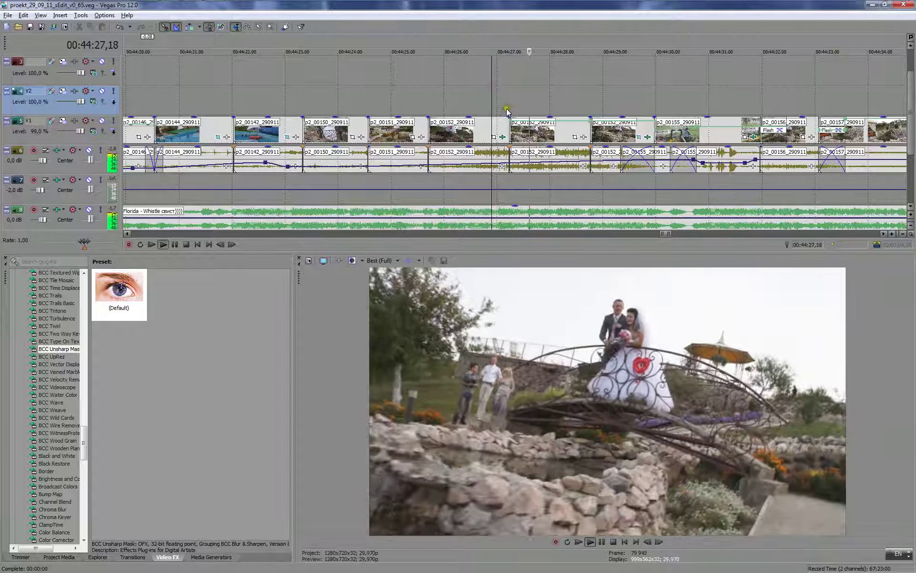
left_click(508, 101)
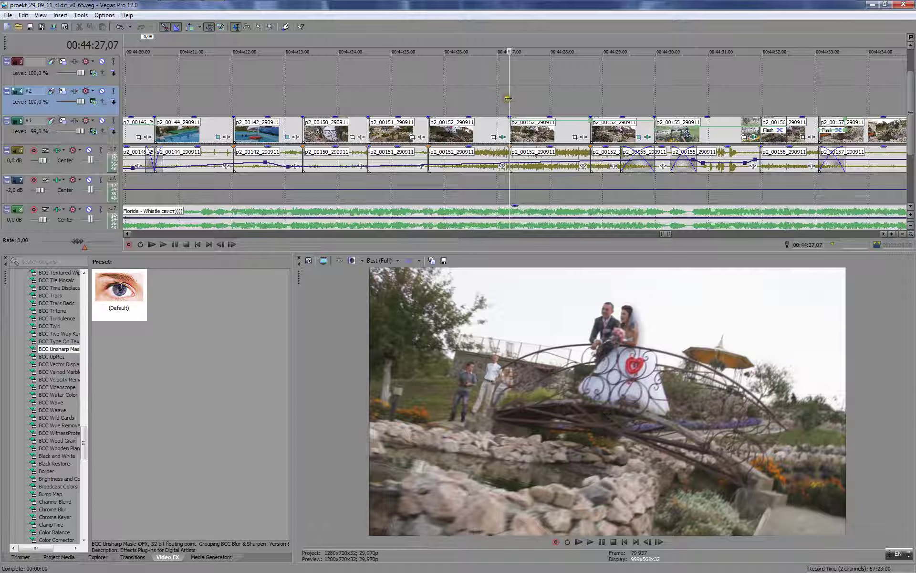
key("space")
left_click(578, 121)
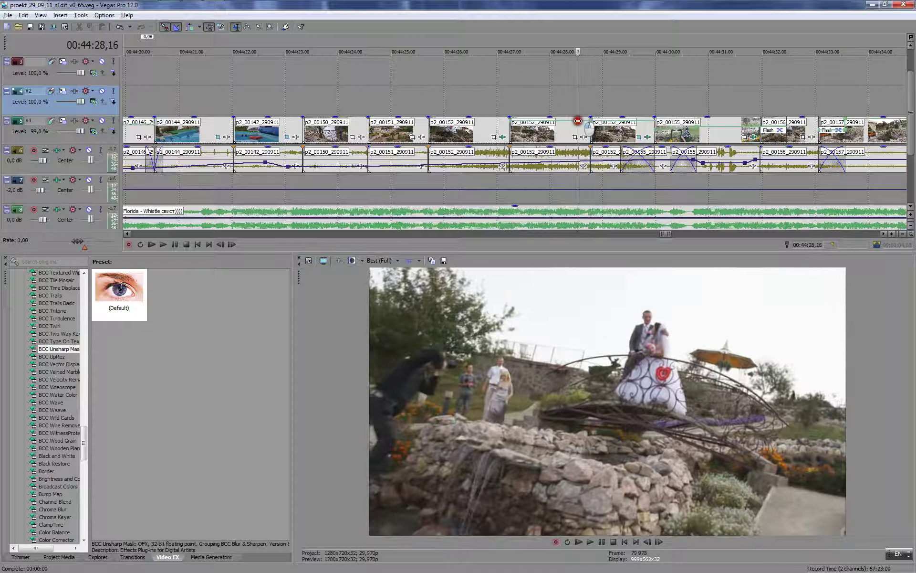
key("space")
- Create a subclip from the p2_00152_290911 clip starting at 00:44:27,07 and play it back
left_click(562, 135)
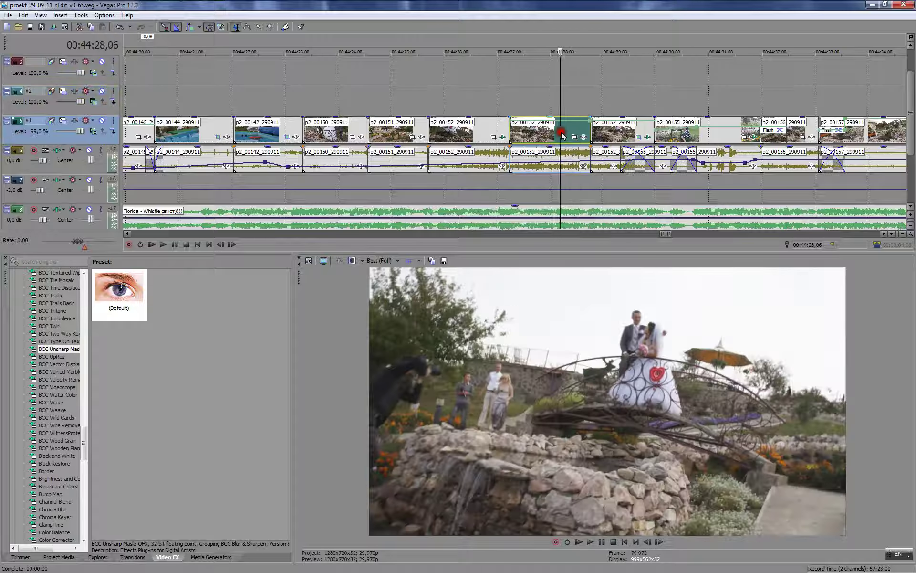
right_click(562, 134)
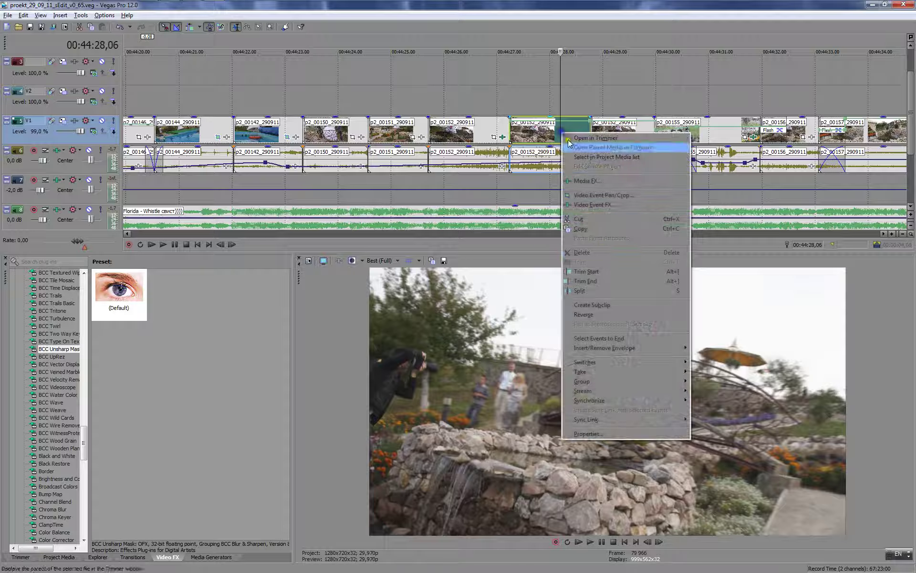
left_click(612, 306)
key("space")
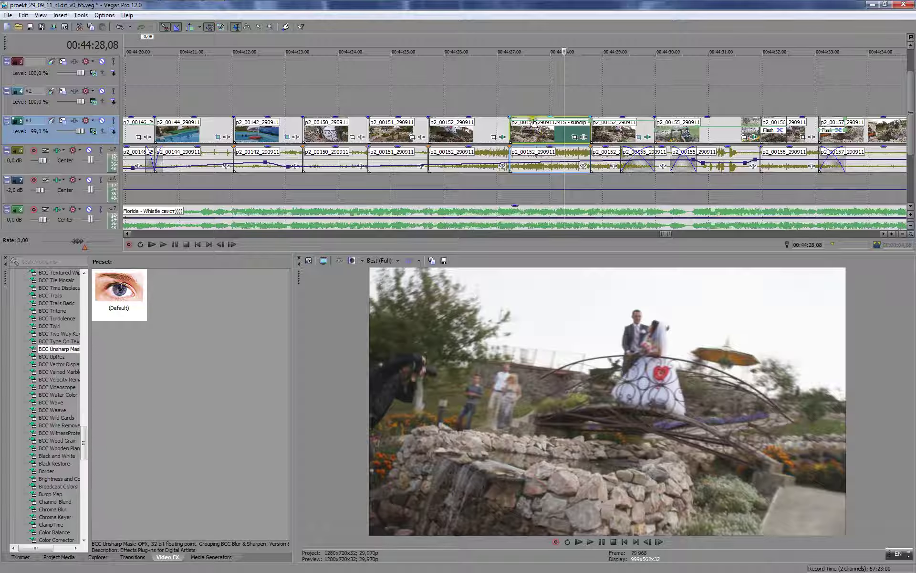
key("space")
- Add the Sony Stabilize plug-in as a media effect to the p2_00152_290911.MTS subclip
left_click(80, 15)
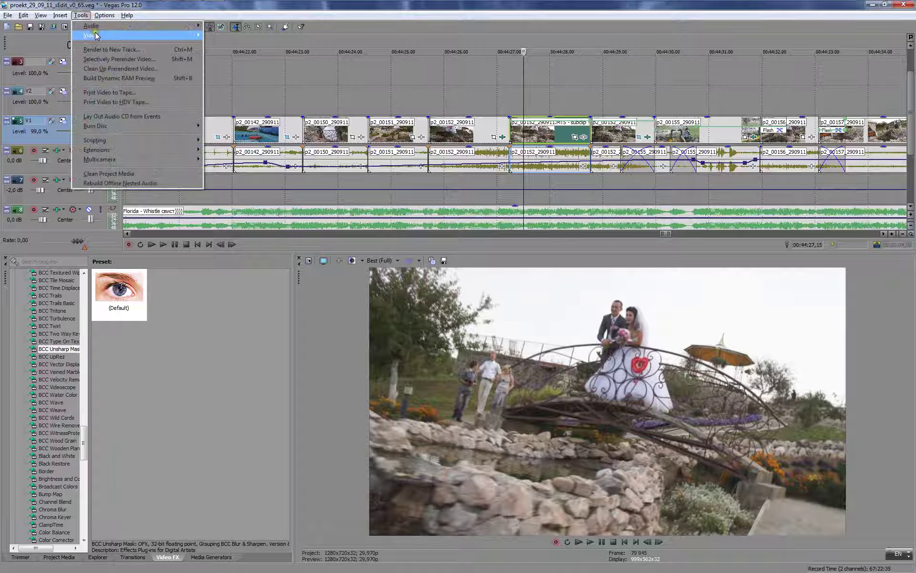
mouse_move(96, 36)
left_click(225, 35)
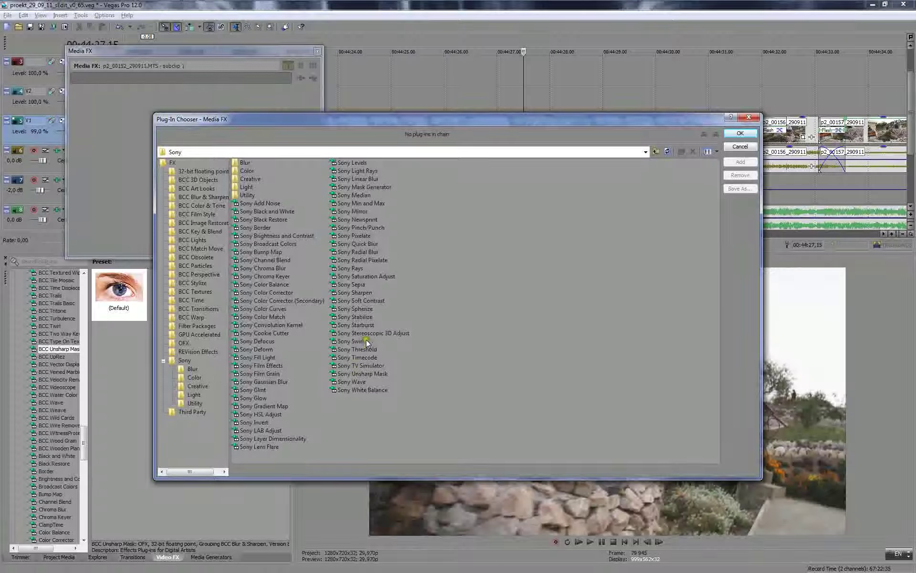
left_click(359, 317)
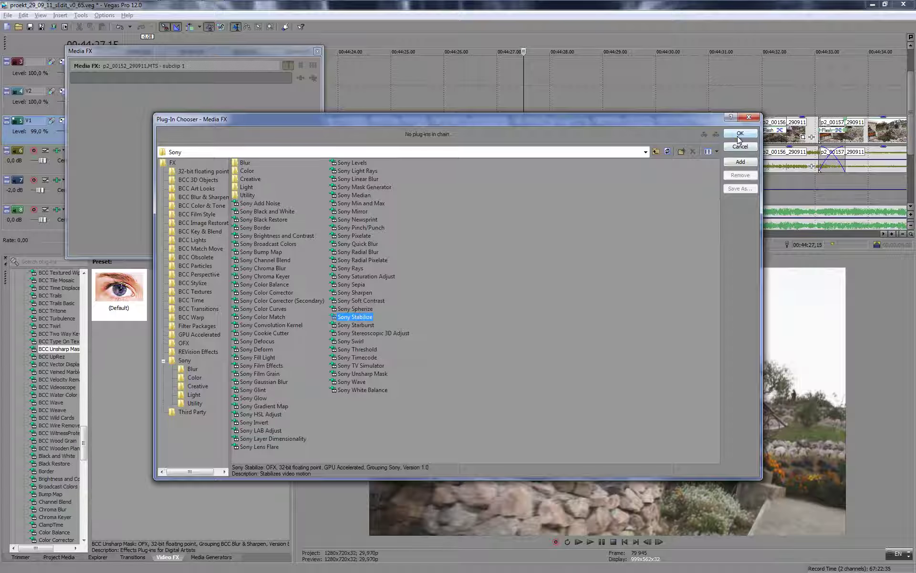
left_click(739, 133)
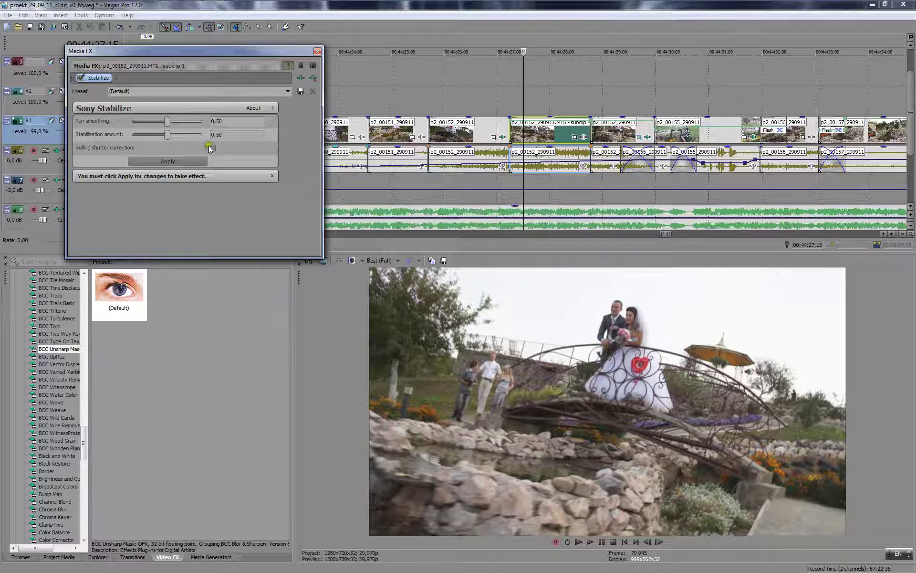
- Set Stabilize's pan smoothing to 0,16, enable rolling shutter correction, apply the stabilization and close the effect settings
left_click(144, 121)
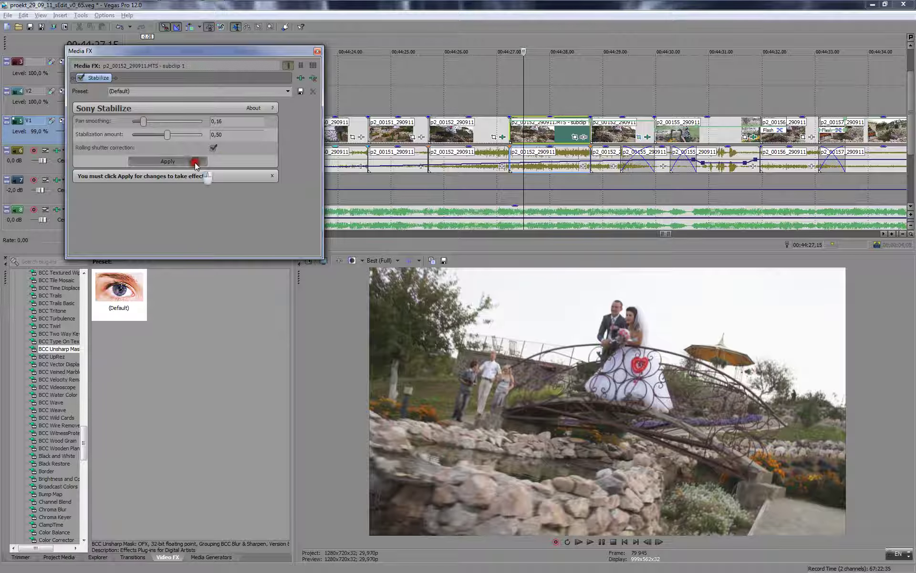
left_click(195, 163)
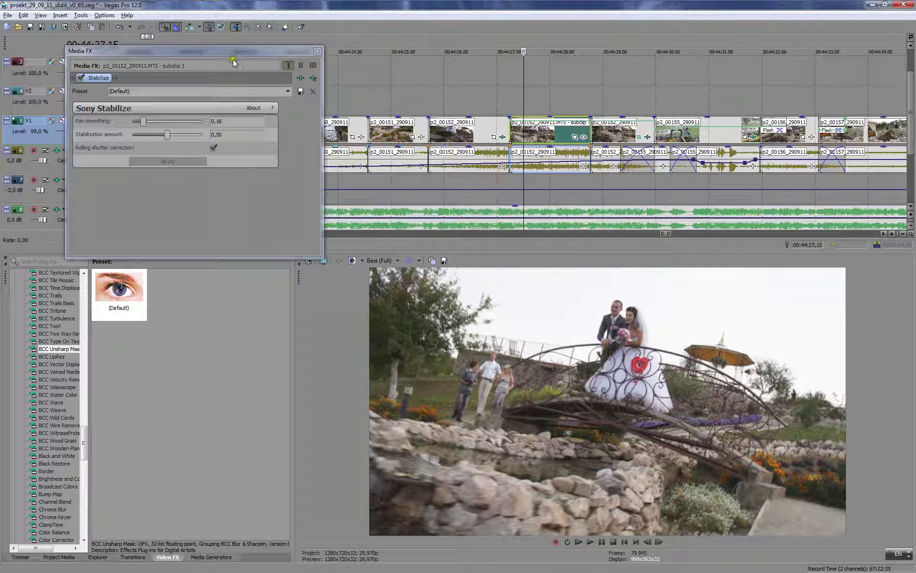
left_click(317, 51)
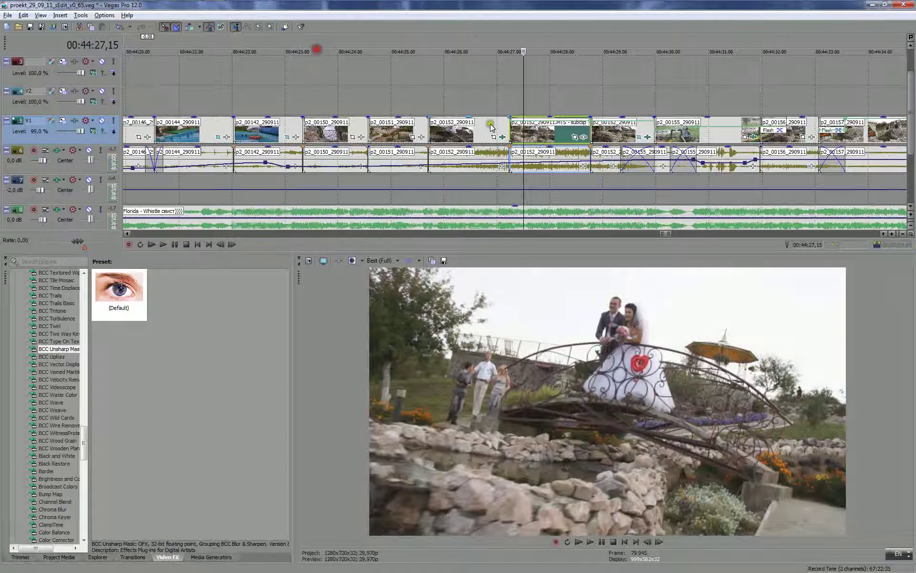
- Play the stabilized subclip and its cuts with the neighbouring clips, marking 00:44:26,25 to 00:44:29,16 as the time selection
left_click(510, 100)
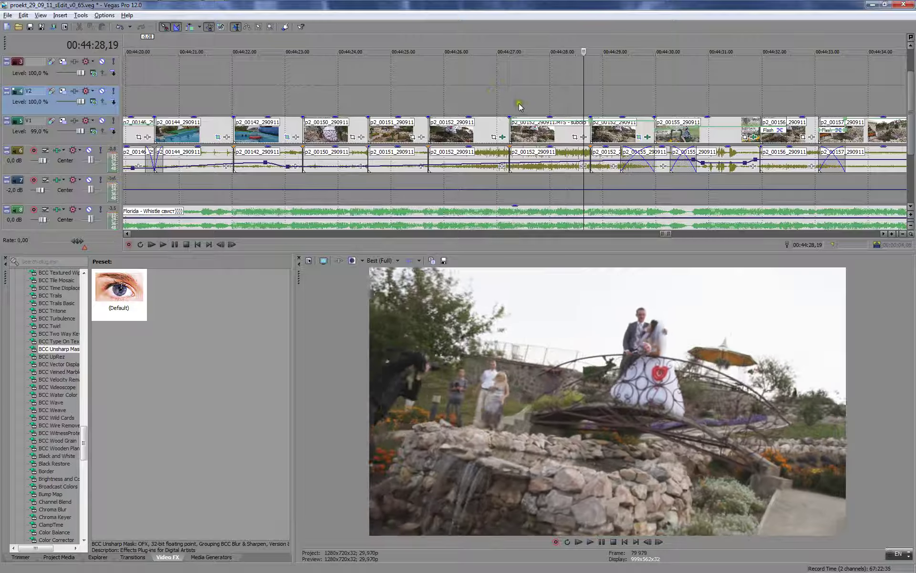
left_click_drag(488, 100, 631, 100)
key("space")
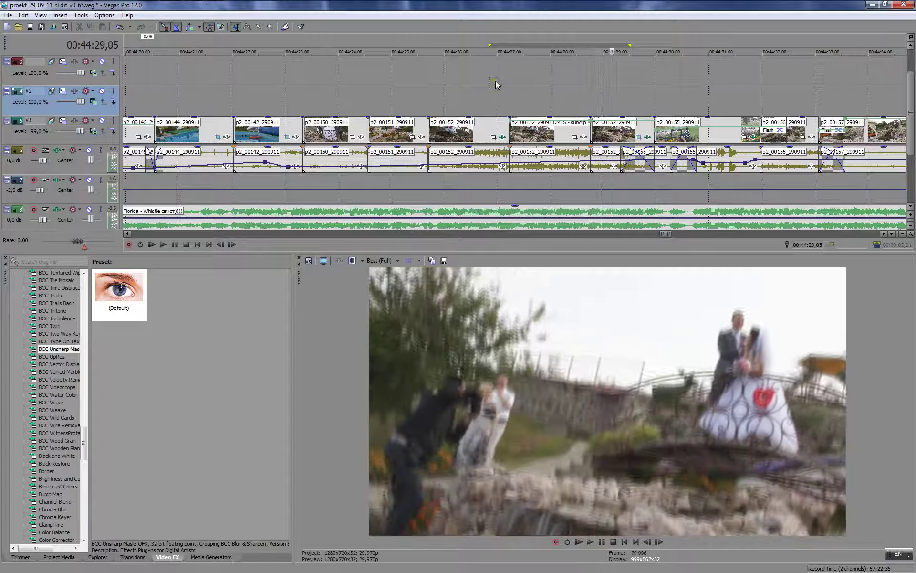
key("space")
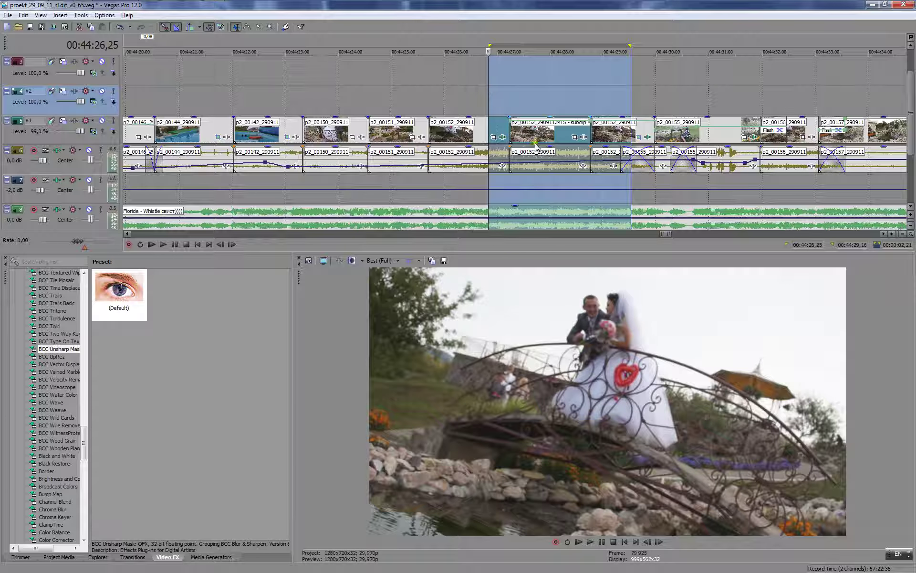
left_click(492, 92)
key("space")
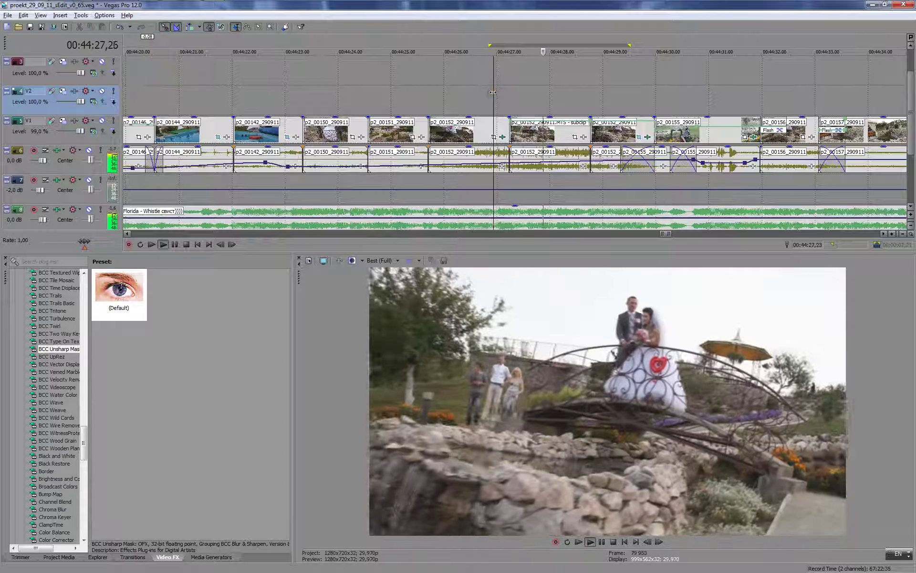
key("Return")
left_click(483, 88)
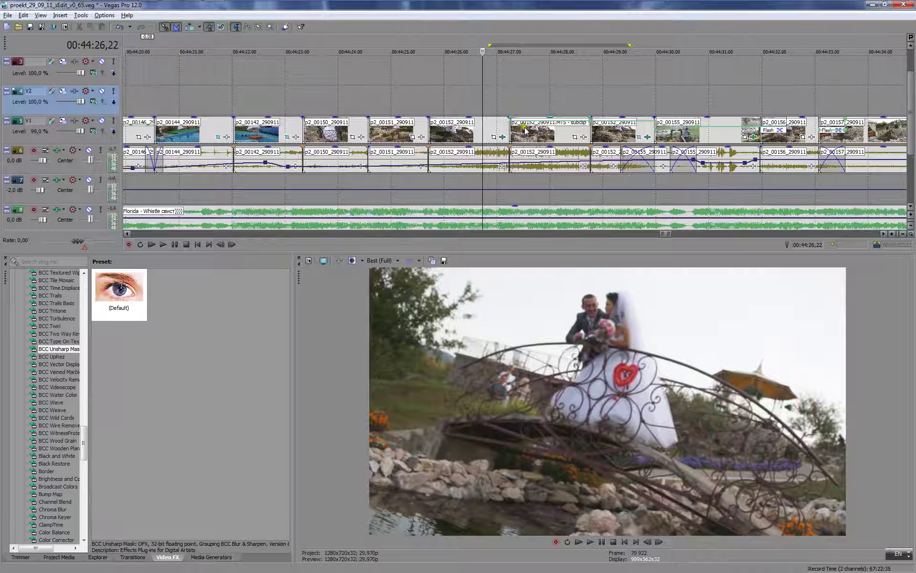
- Move the subclip 5 frames earlier to overlap the preceding clip, apply the Hard Flash transition there and play it back
left_click_drag(525, 130, 519, 129)
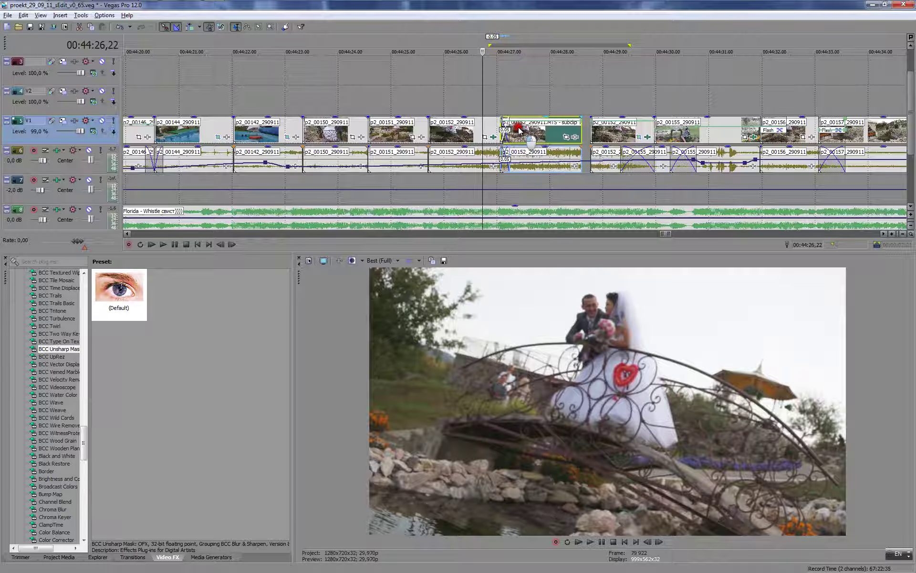
left_click(128, 557)
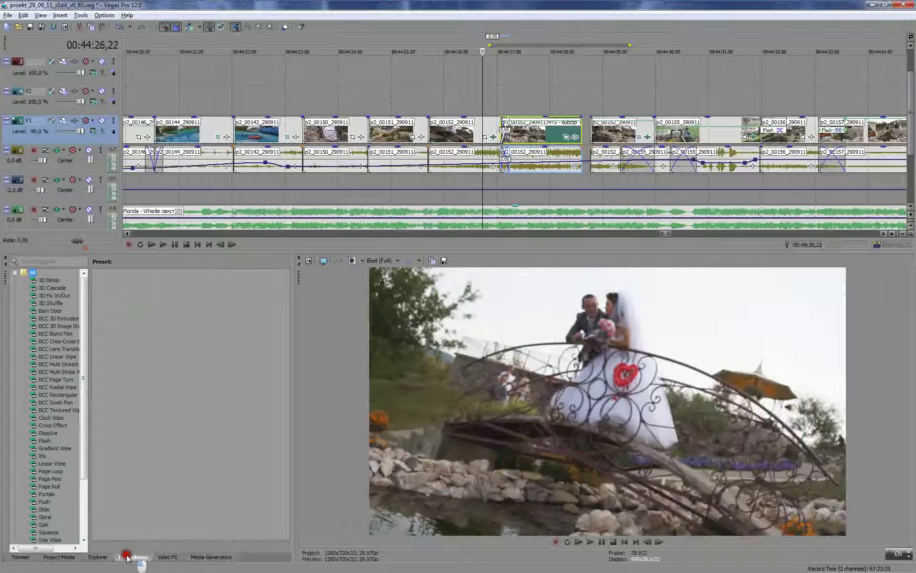
left_click(45, 439)
left_click(168, 291)
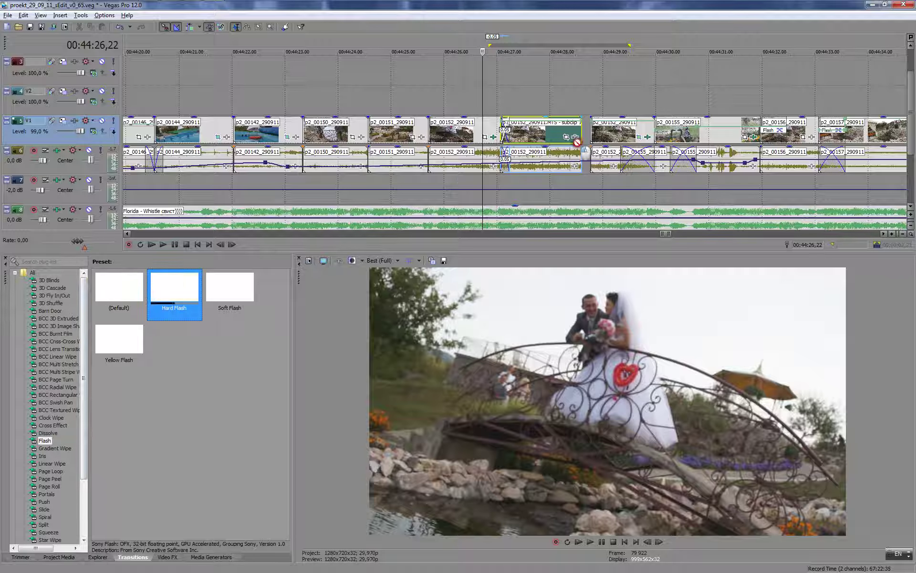
left_click_drag(572, 136, 508, 130)
key("space")
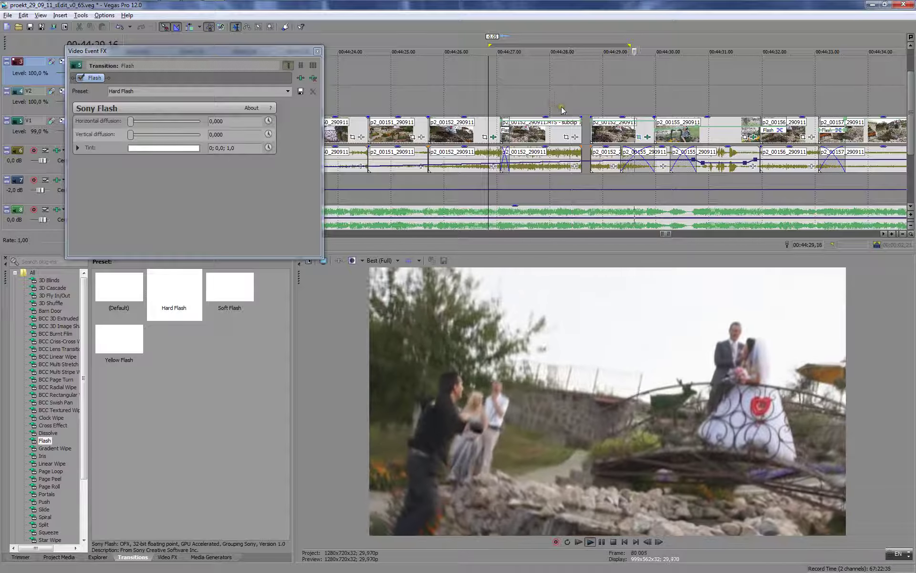
key("Return")
left_click(317, 51)
- Move the p2_00152_290911 clip after the subclip earlier to close the gap and play across the cut
left_click(620, 135)
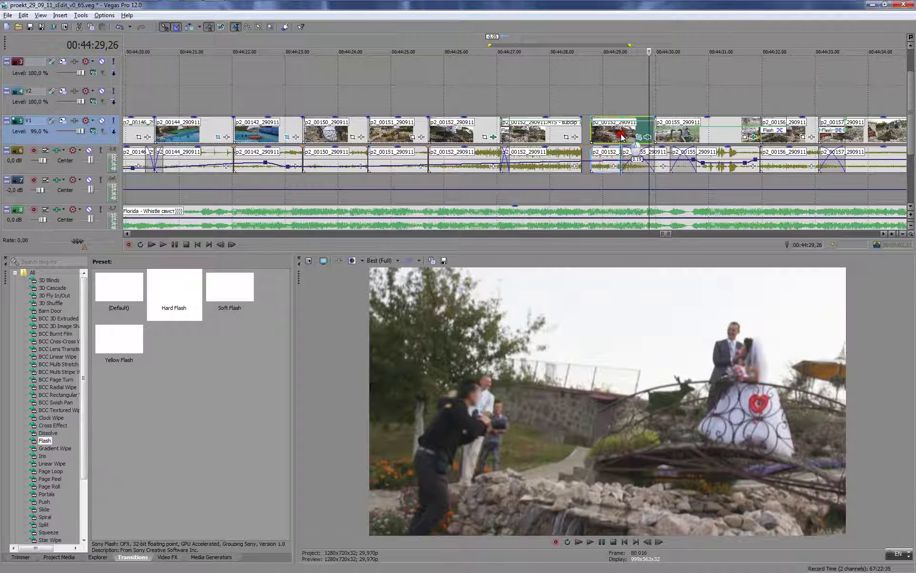
left_click_drag(621, 136, 614, 138)
left_click(586, 104)
key("space")
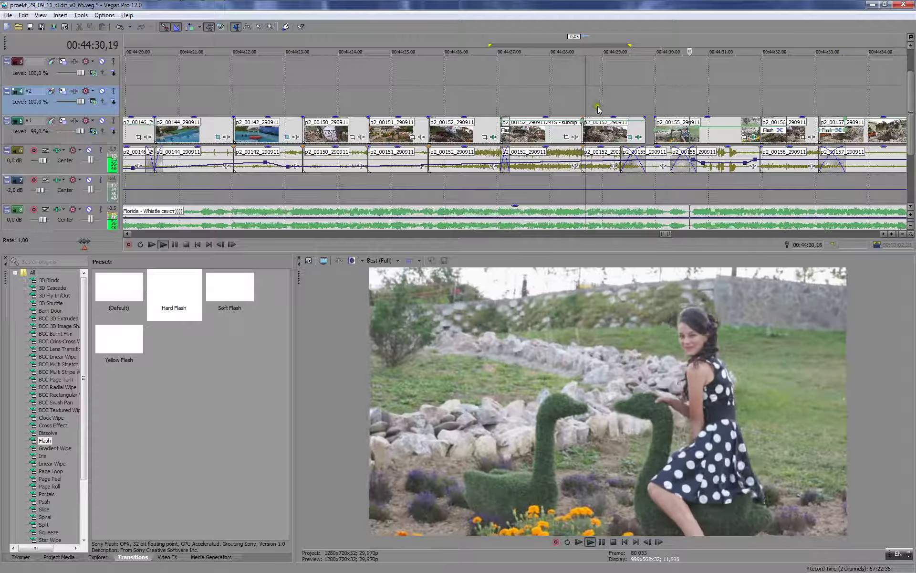
key("Return")
- Move the p2_00155_290911 clip earlier to close its gap, lower the audio volume envelope beneath it to about -7,8 dB and play it
left_click_drag(681, 138, 674, 135)
left_click_drag(718, 163, 722, 170)
left_click(633, 91)
key("space")
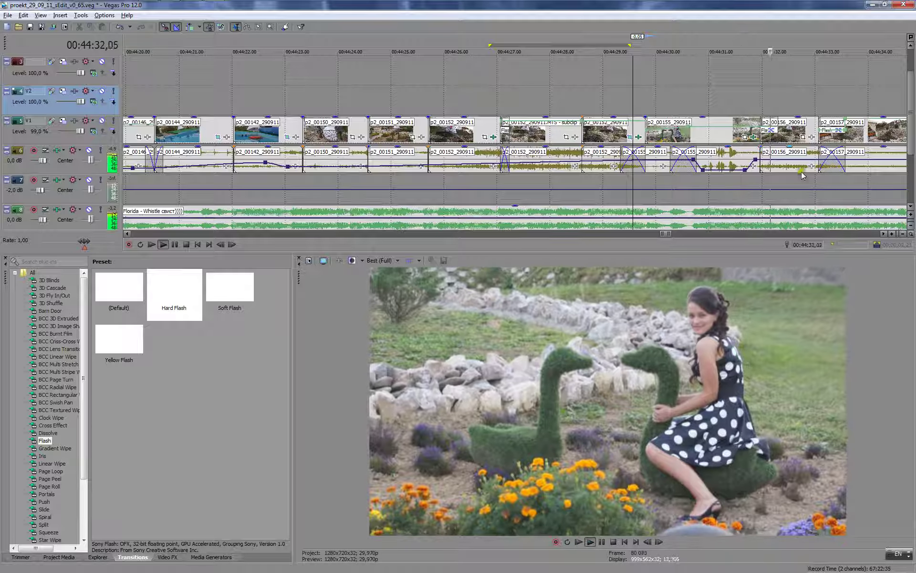
key("Return")
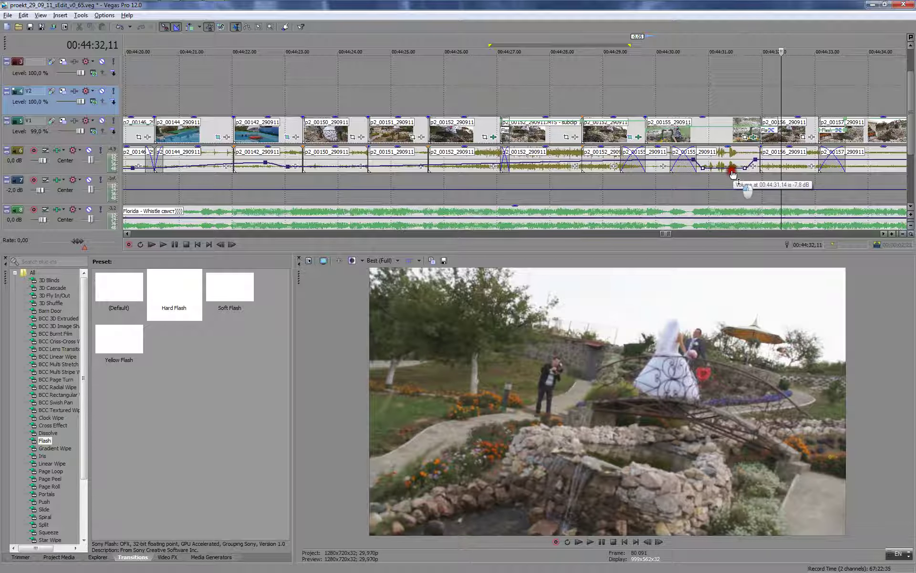
- Play the edited sequence from the start of the p2_00155_290911 clip to 00:44:35,23 and save the project
left_click(633, 83)
key("space")
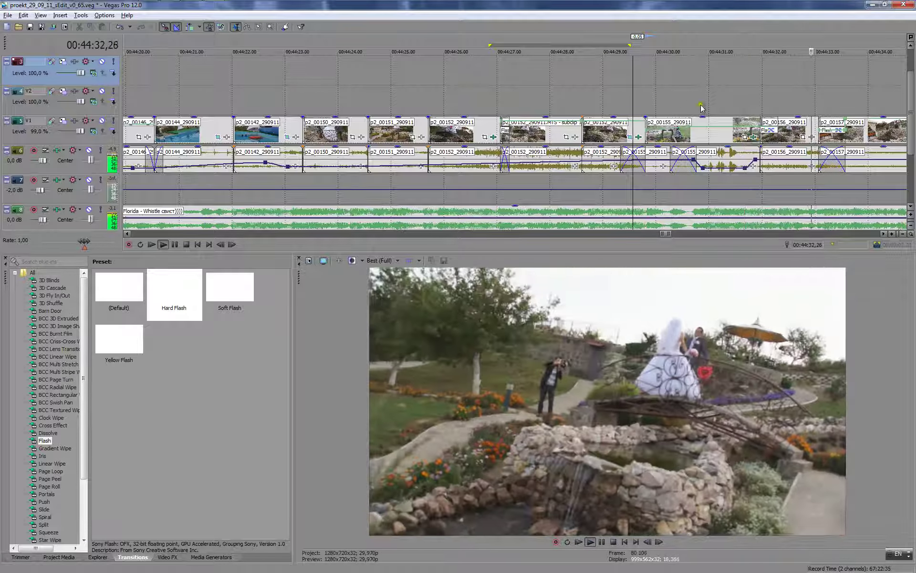
scroll(668, 105, "down", 2)
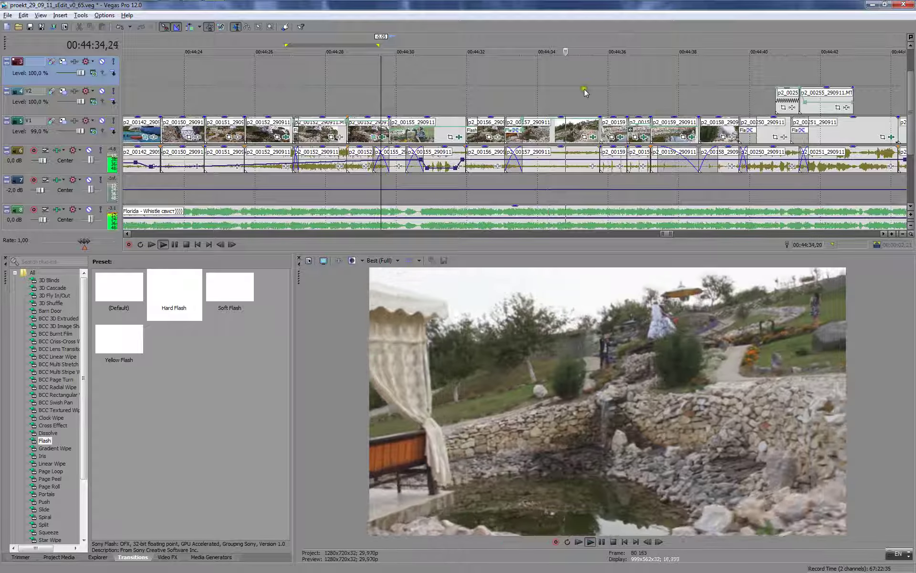
key("Return")
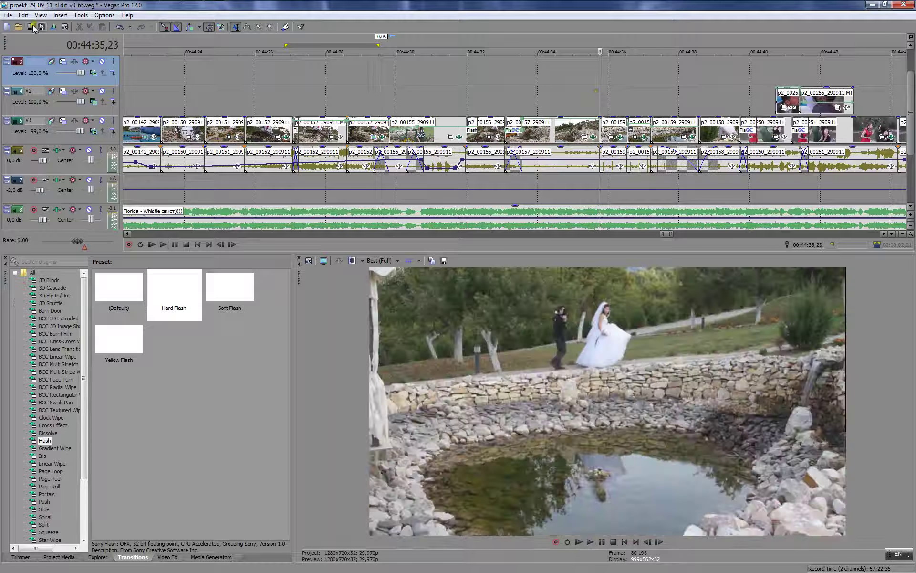
left_click(32, 27)
- Copy the longer FC133 overlay clip to the start of the Whistle song section and extend its end to the БЕНКЕТ marker
scroll(462, 77, "down", 6)
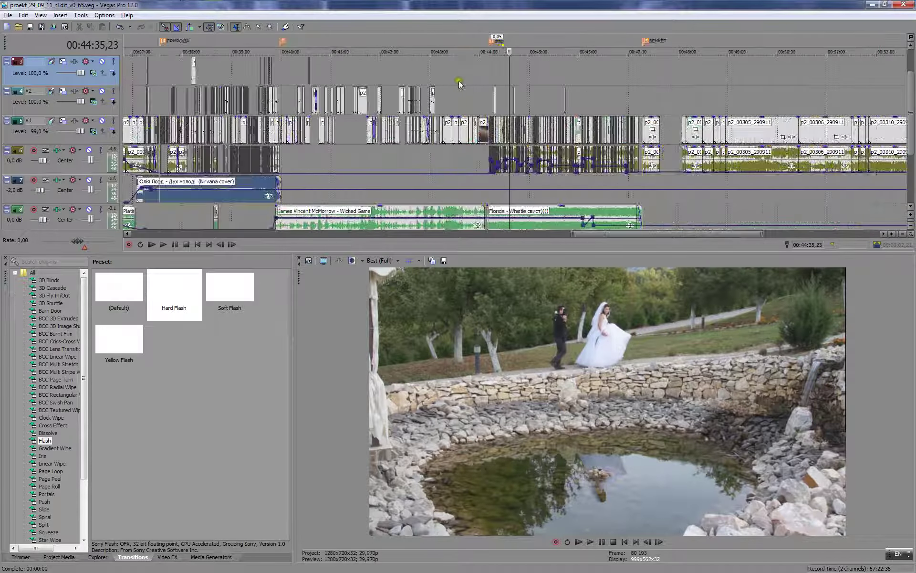
scroll(459, 84, "up", 2)
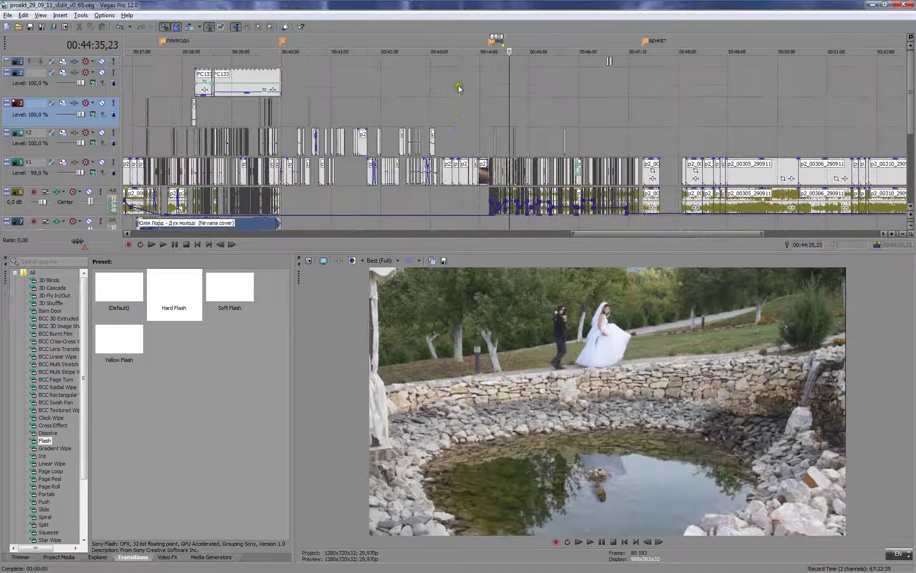
left_click(235, 77)
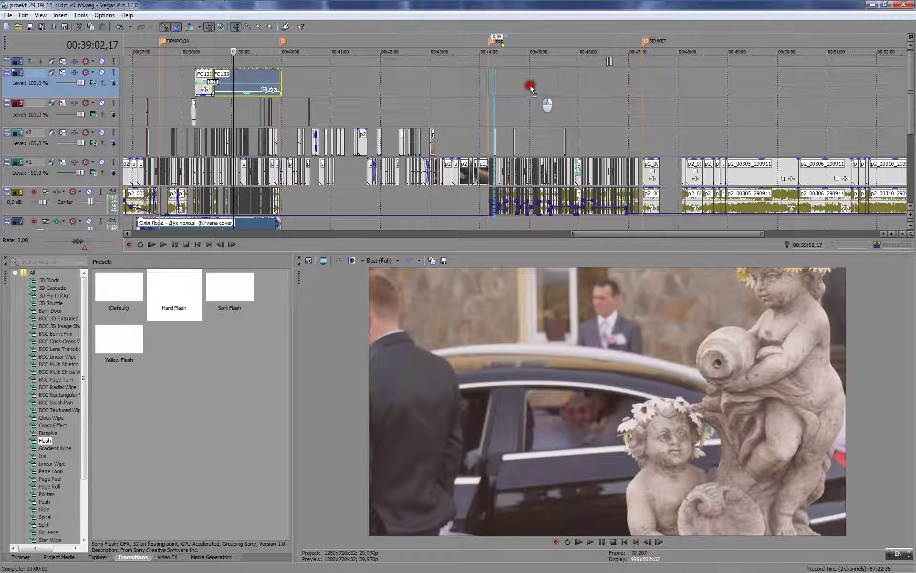
mouse_move(530, 89)
left_mouse_down()
mouse_move(553, 79)
mouse_move(642, 86)
left_mouse_up()
- Examine how the FC133 overlay looks on the frames around 00:46:06,24 and 00:46:34,28
left_click(586, 76)
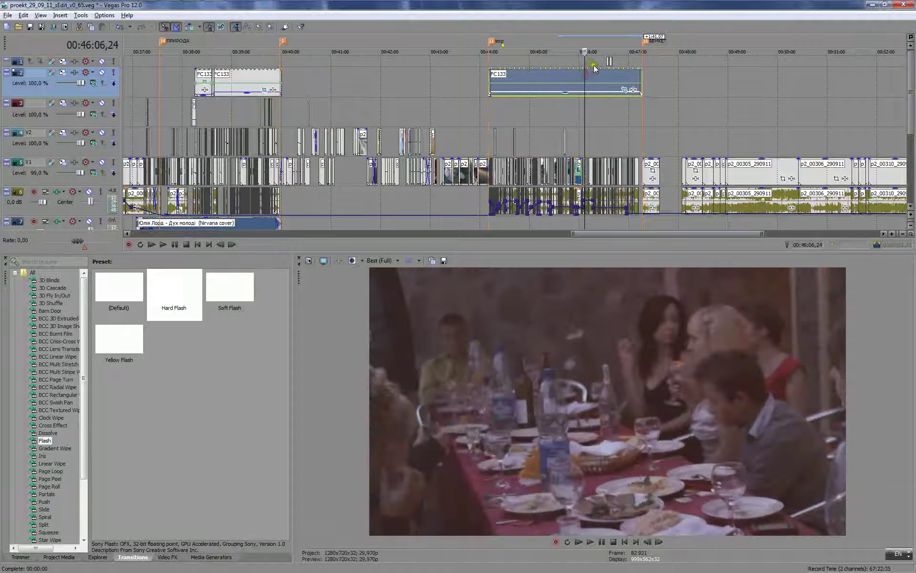
scroll(589, 70, "up", 3)
left_click(568, 70)
scroll(582, 74, "up", 7)
left_click(544, 68)
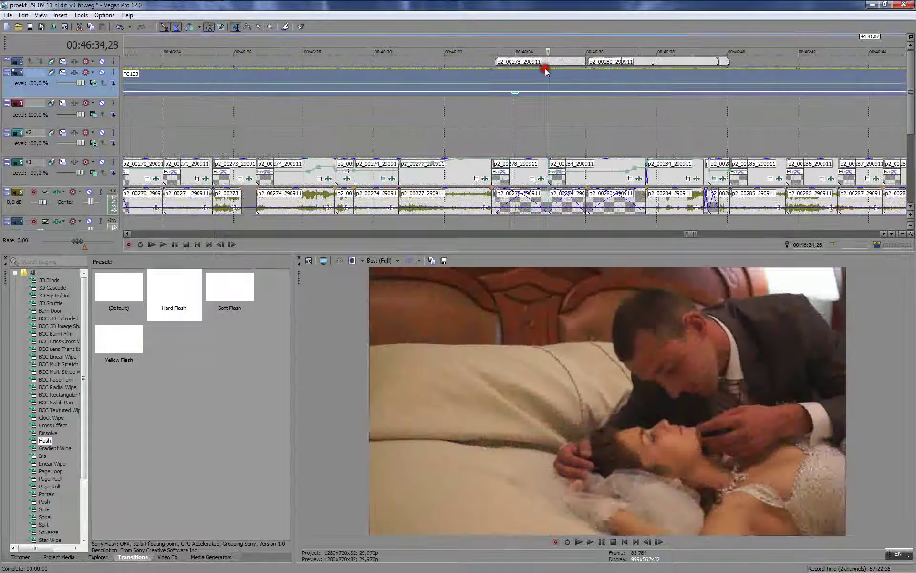
scroll(466, 133, "down", 4)
scroll(465, 133, "down", 5)
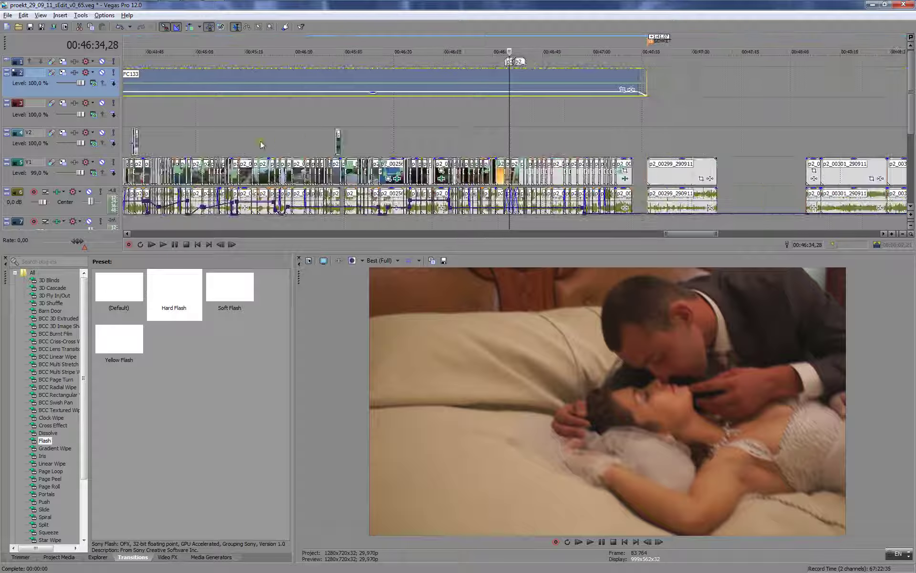
- Play the section from 00:44:11,18 onward to review the edited clips under the FC133 overlay
left_click(193, 126)
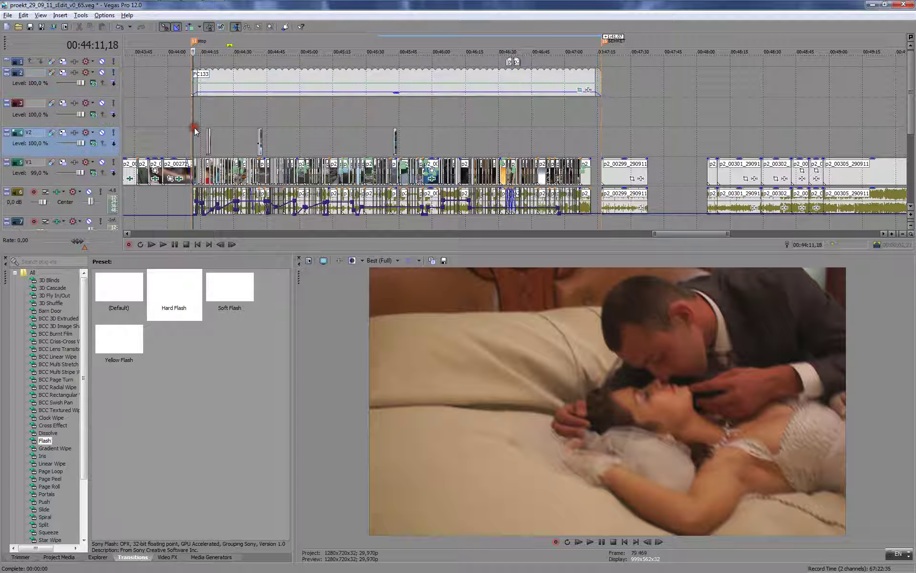
key("space")
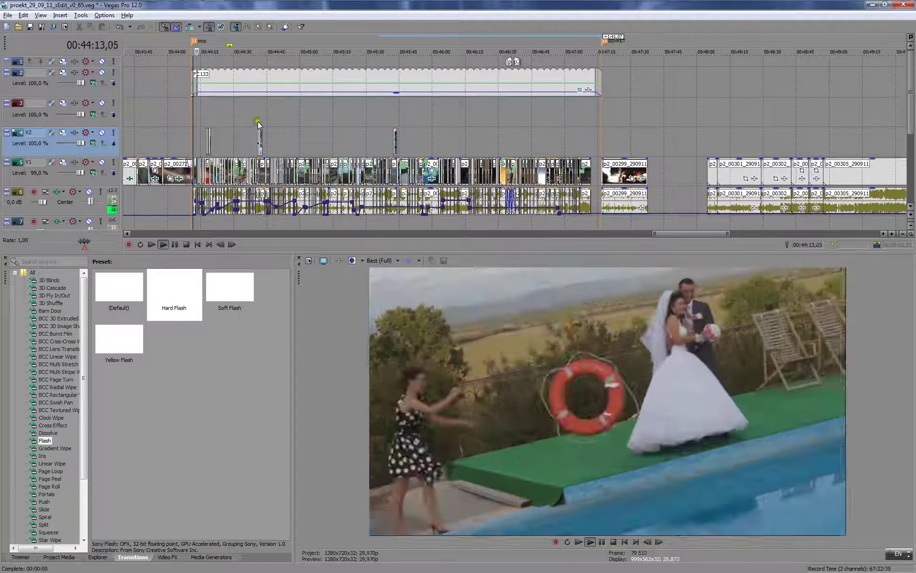
scroll(322, 124, "up", 3)
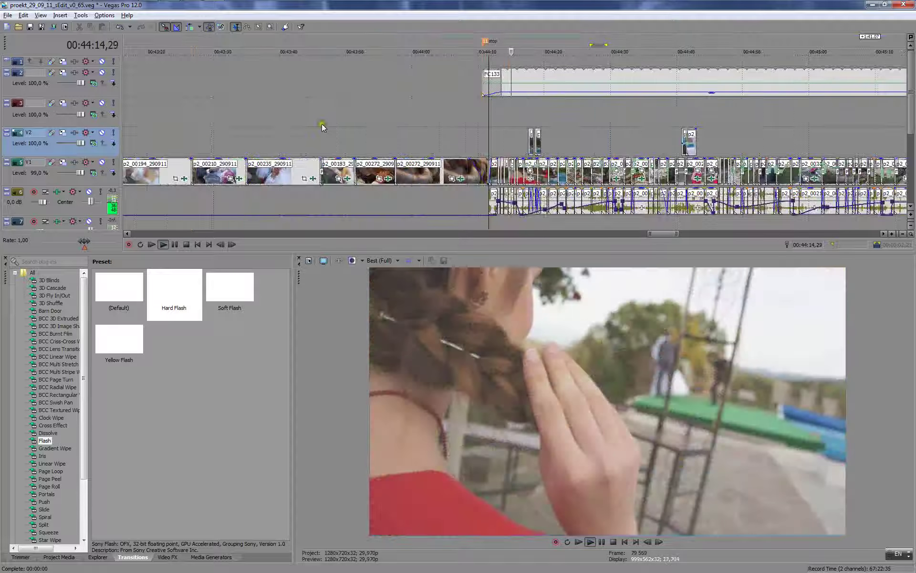
scroll(561, 122, "down", 2)
scroll(654, 116, "up", 3)
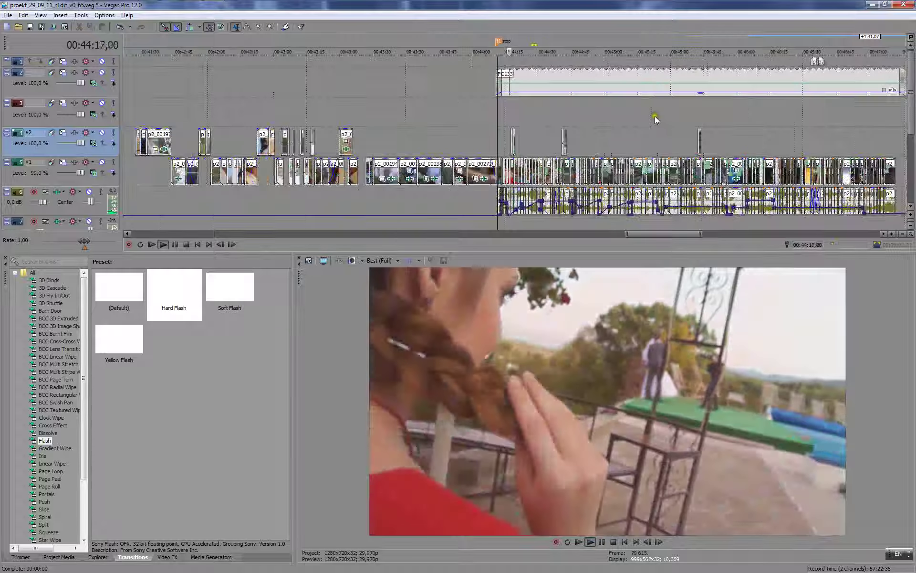
key("Return")
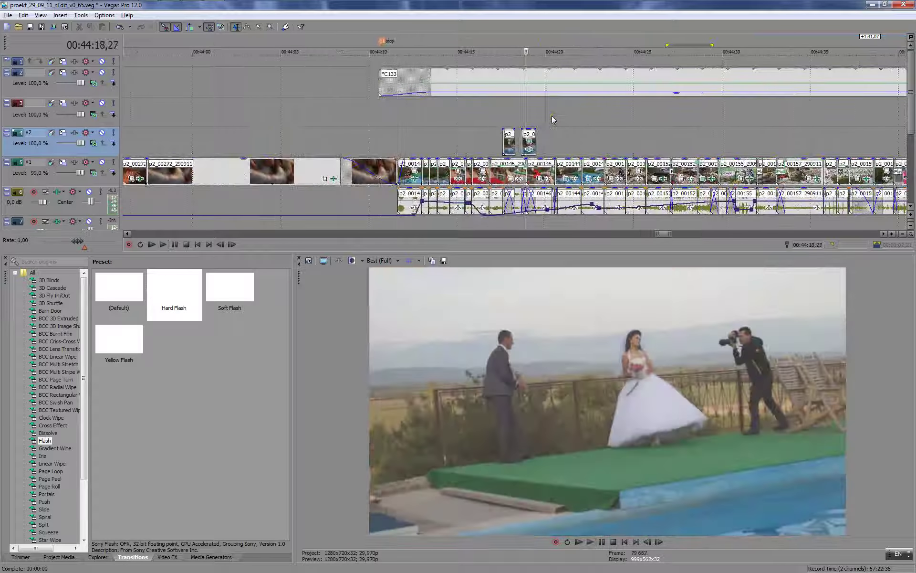
key("space")
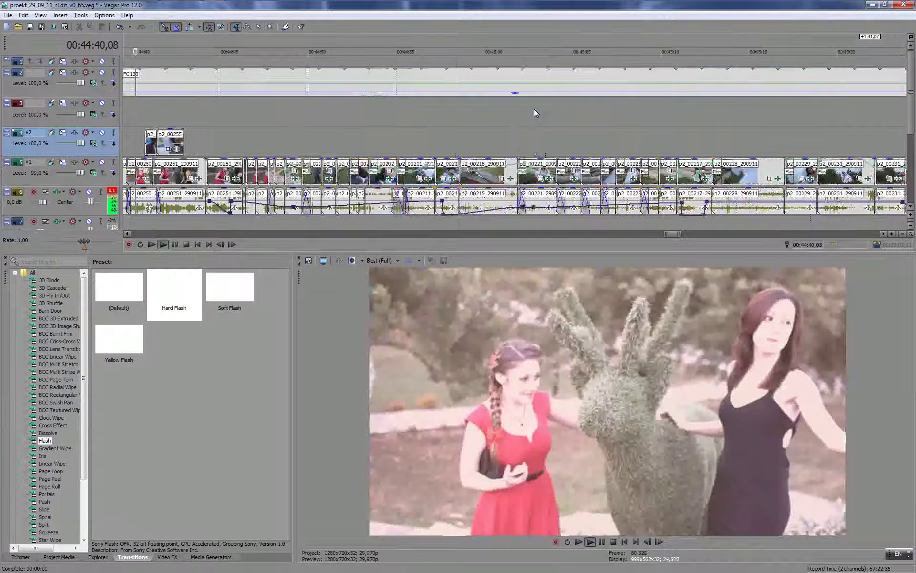
- Replay the kiss clips on track V2 from about 00:44:40
key("Return")
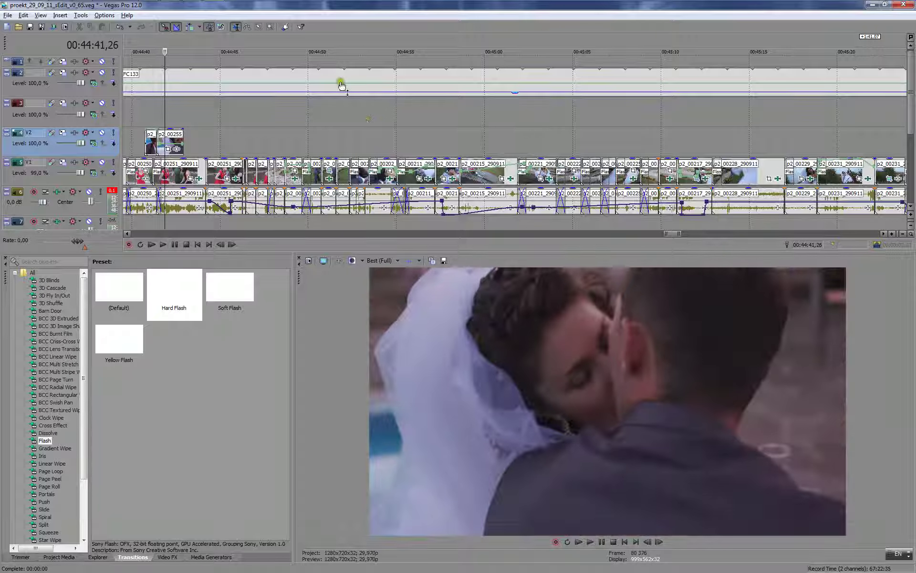
scroll(373, 160, "up", 3)
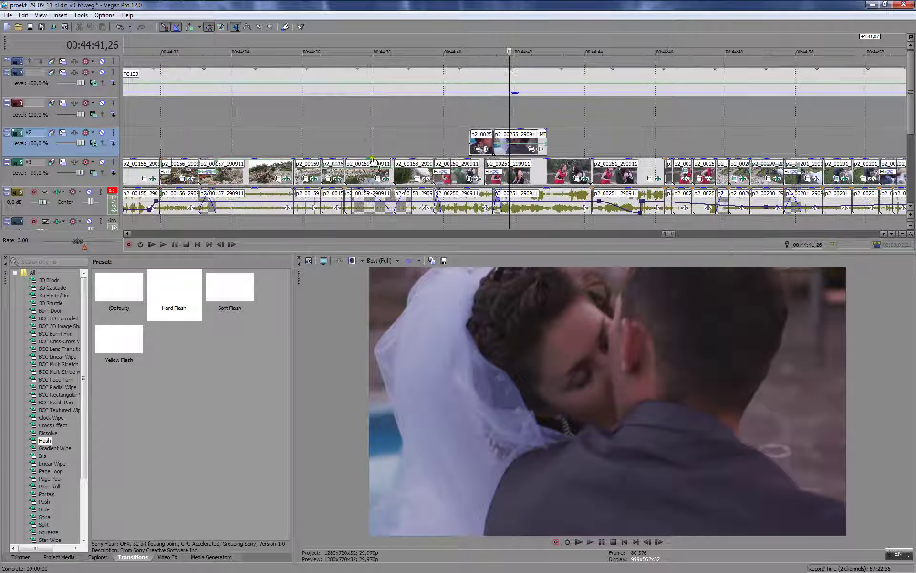
left_click(458, 117)
key("space")
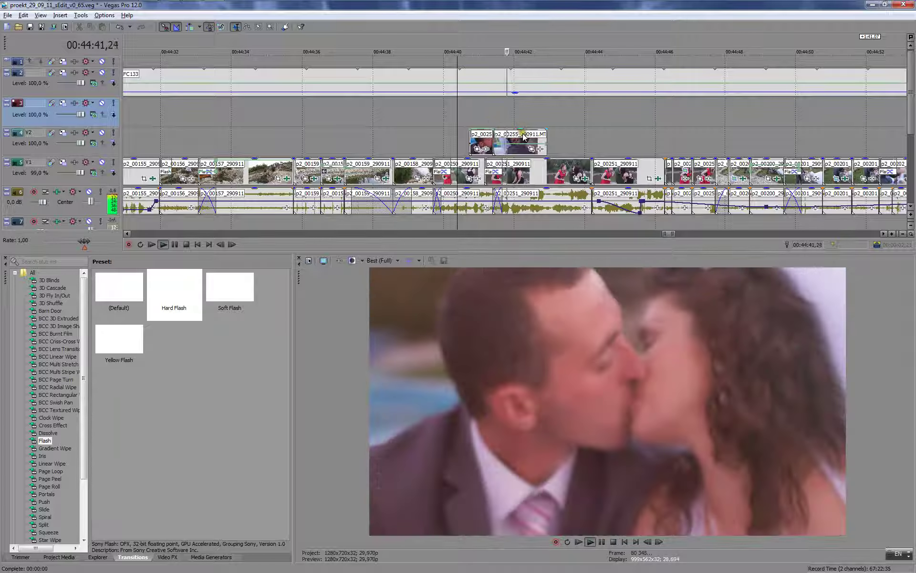
- Lower the audio volume envelope from about 00:44:39 and to about -10.4 dB at 00:44:45,15, playing the section to check it
key("Return")
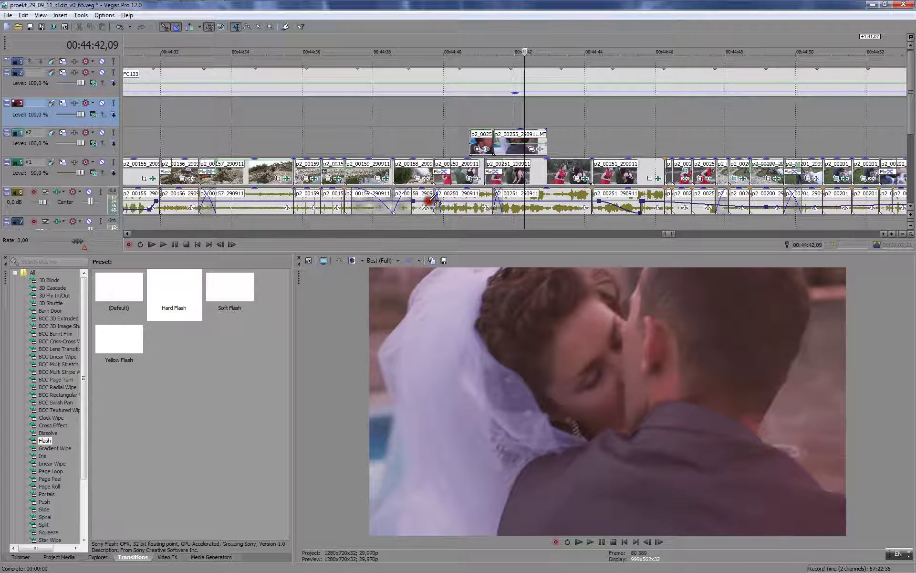
left_click(404, 143)
key("space")
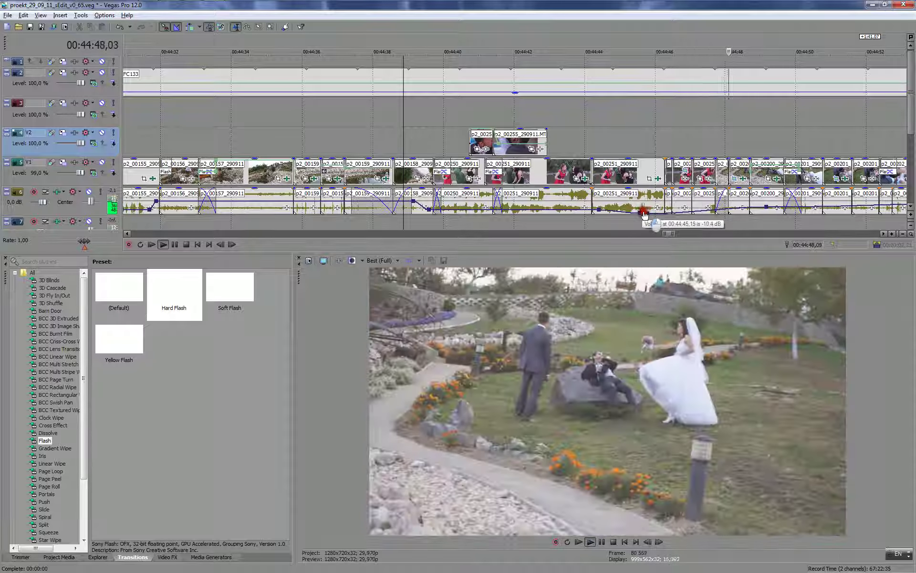
scroll(629, 141, "down", 3)
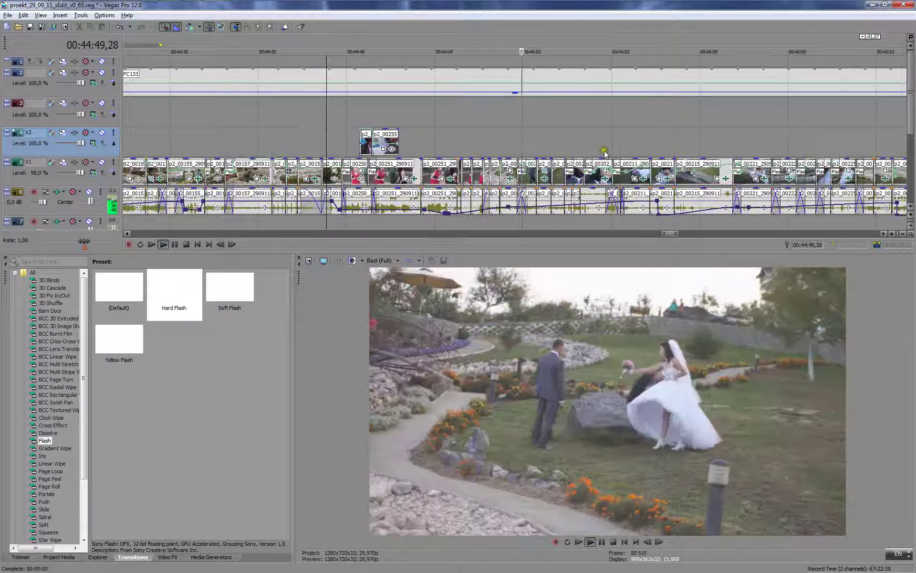
scroll(605, 152, "up", 2)
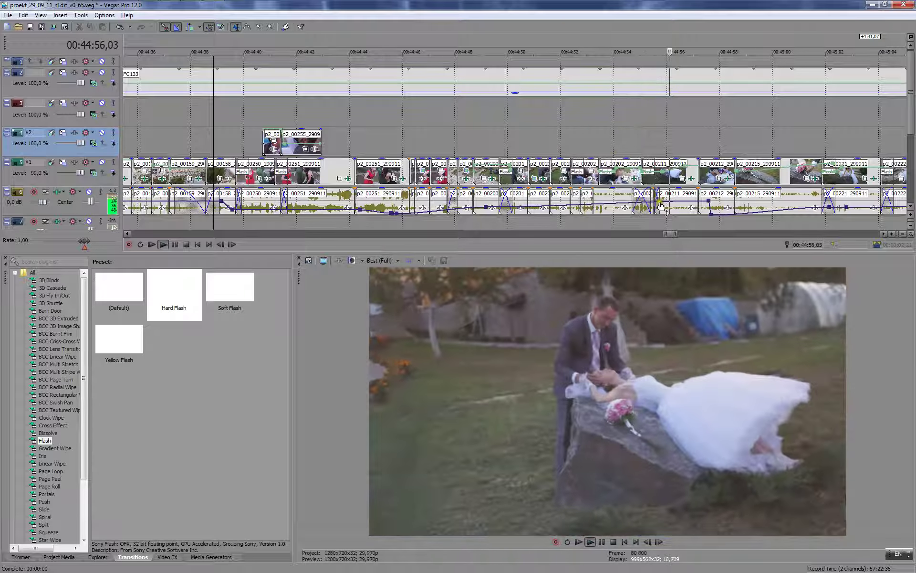
- Lower the raised volume envelope section leading into the p2_00212 clip and play from 00:44:52,26 to check it
key("Return")
left_click_drag(692, 201, 692, 212)
left_click(583, 119)
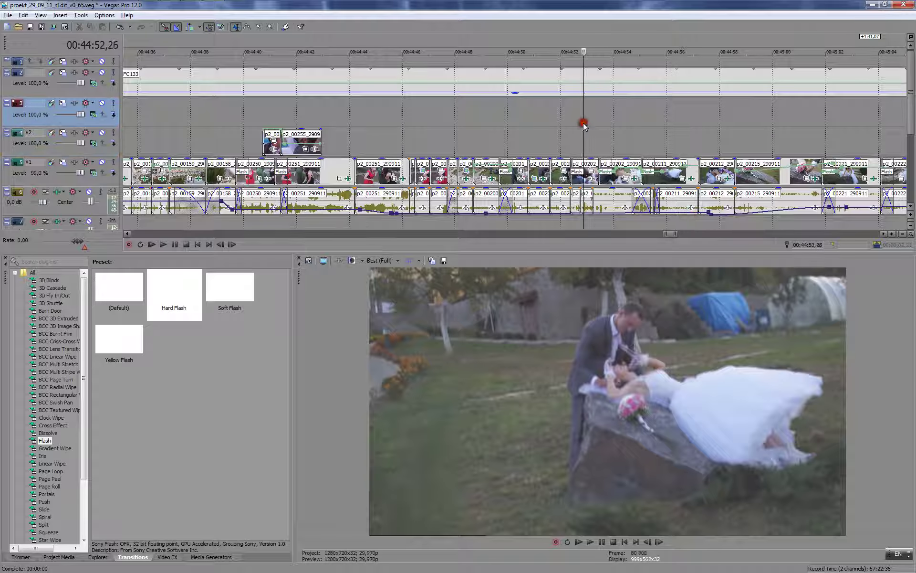
key("space")
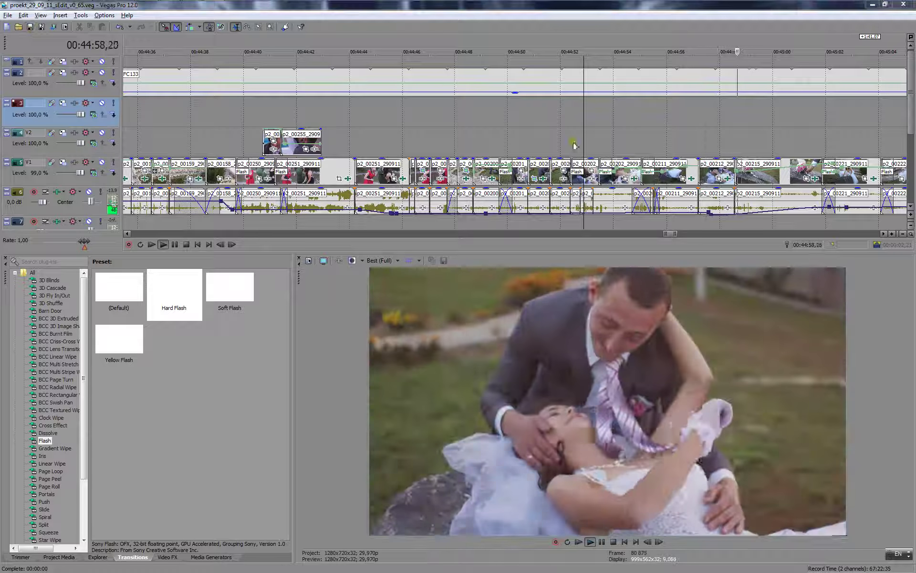
scroll(681, 152, "down", 2)
scroll(580, 125, "up", 2)
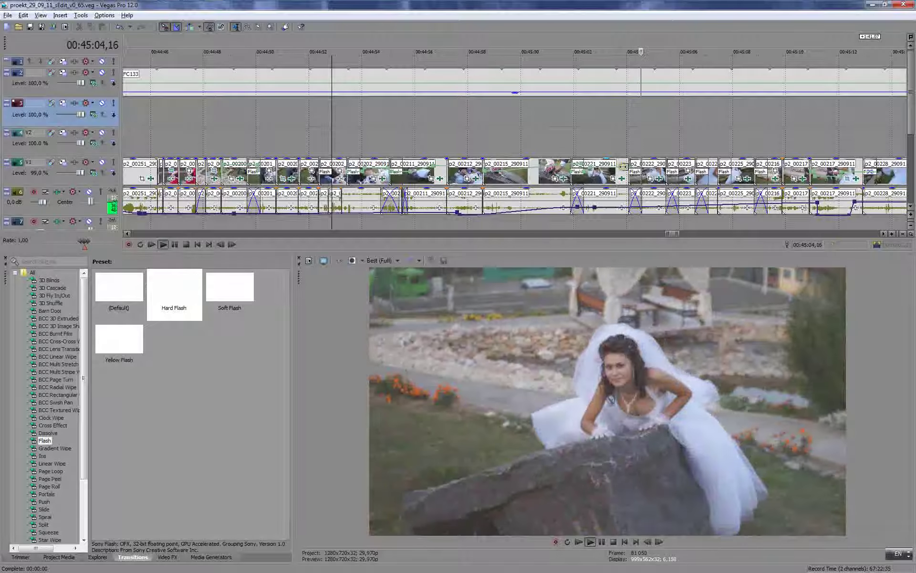
- Lower the volume envelope at the end of the p2_00215 clip and the start of p2_00221, and play from 00:45:00,12
key("Return")
left_click_drag(595, 207, 564, 209)
left_click(531, 130)
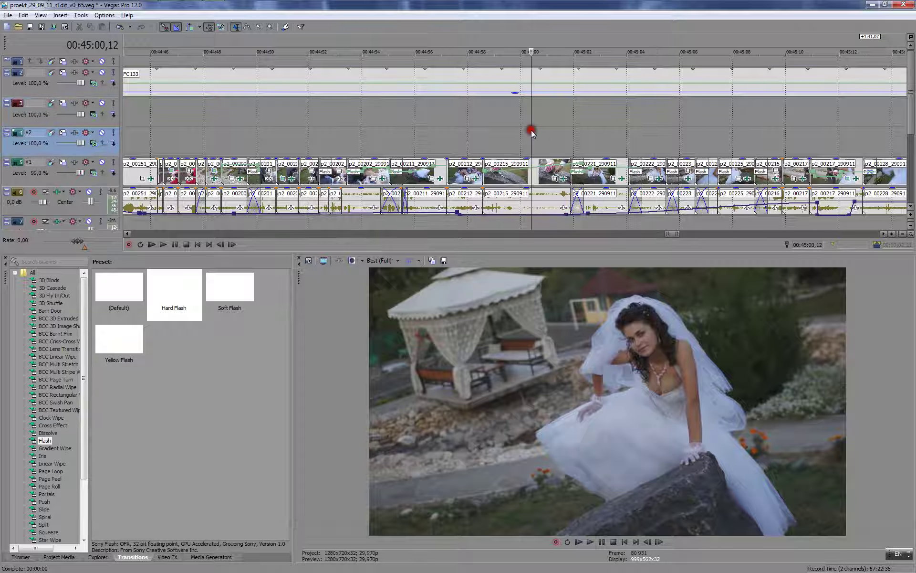
key("space")
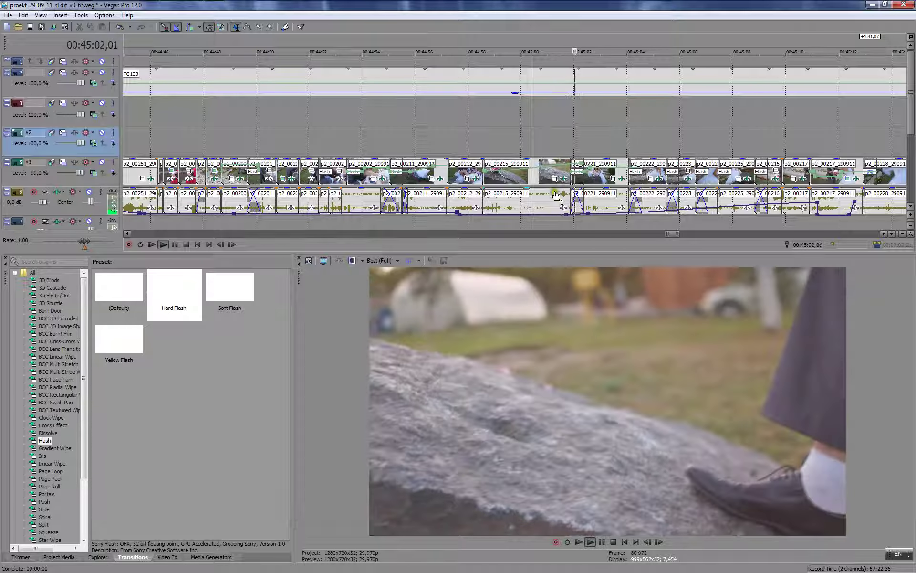
scroll(610, 154, "down", 2)
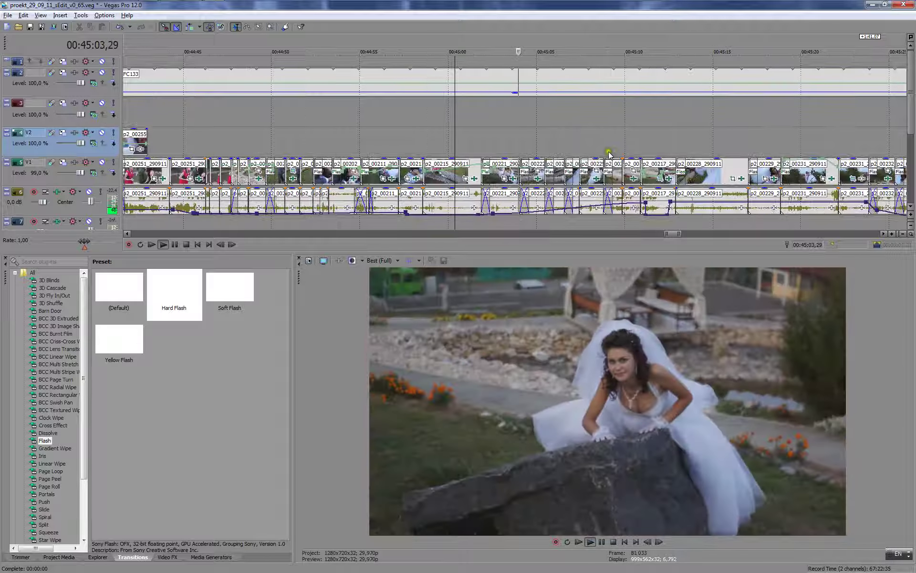
scroll(549, 149, "up", 1)
scroll(533, 145, "up", 1)
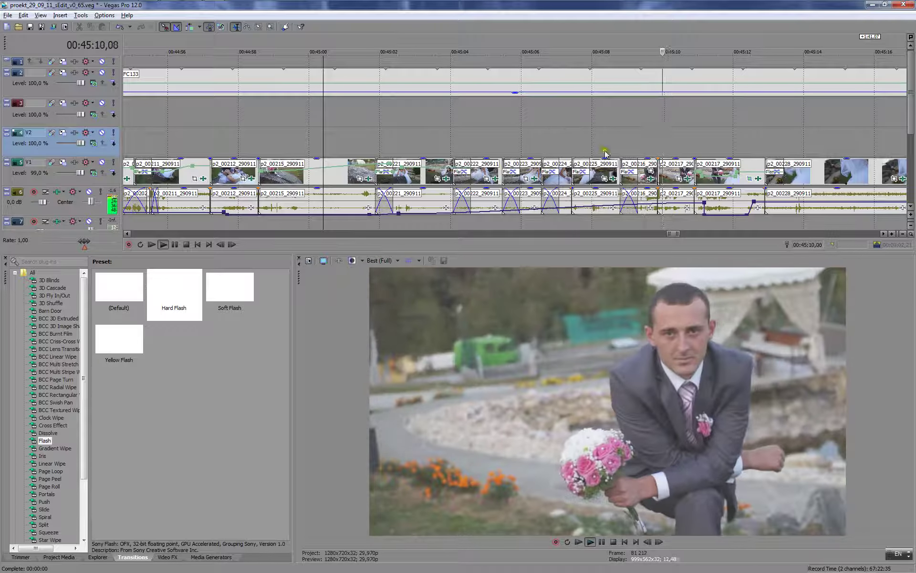
- Lower the volume envelope under the p2_00216 and p2_00217 clips to about -29.2 dB at 00:45:10,11 and play the section
left_click_drag(665, 204, 667, 210)
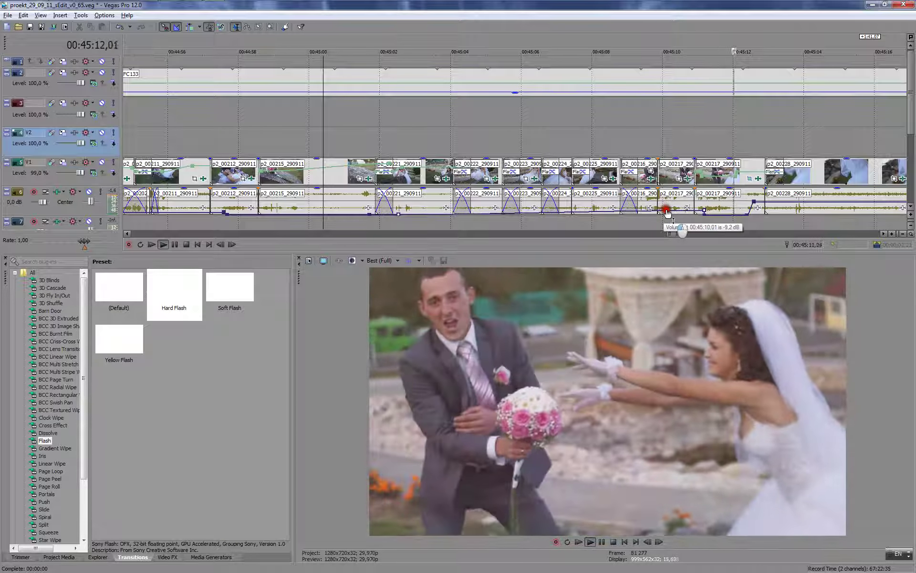
left_click(614, 122)
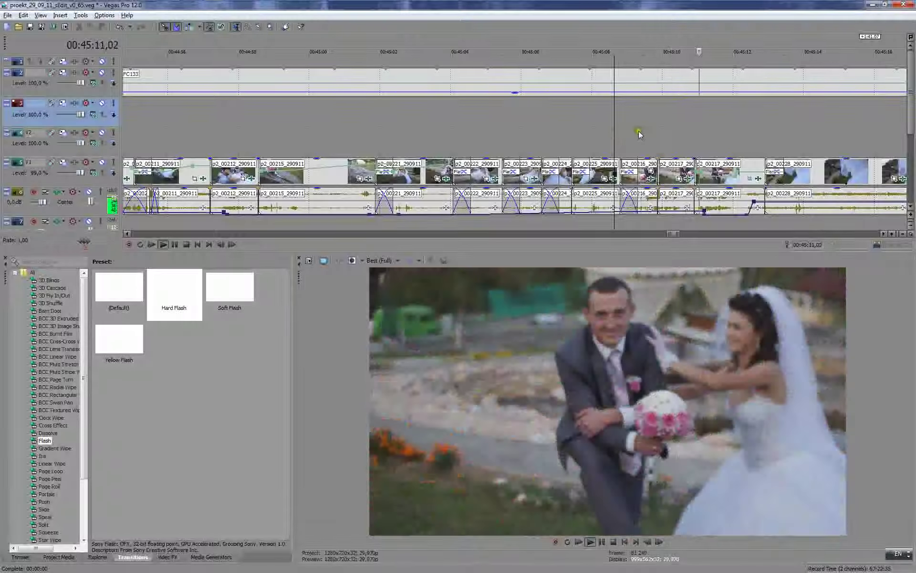
key("Return")
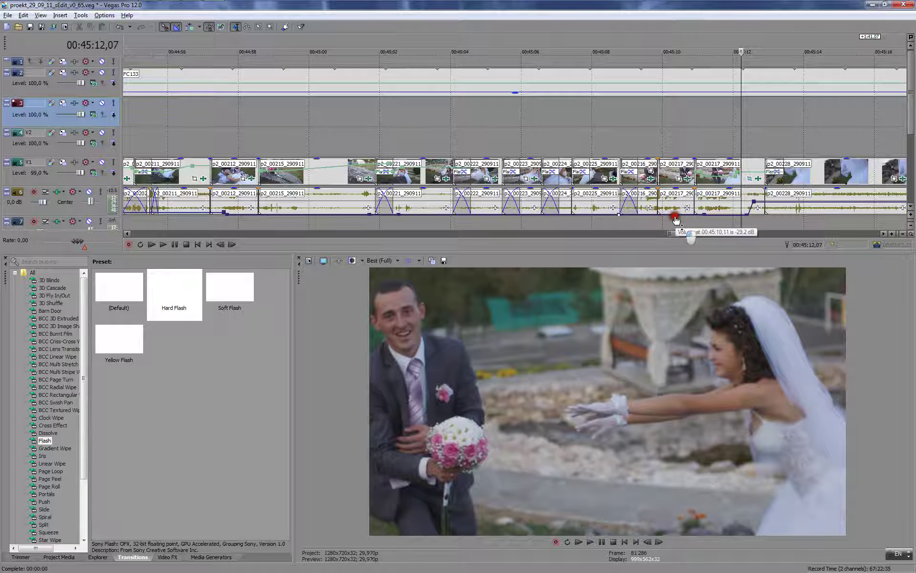
left_click(590, 127)
key("space")
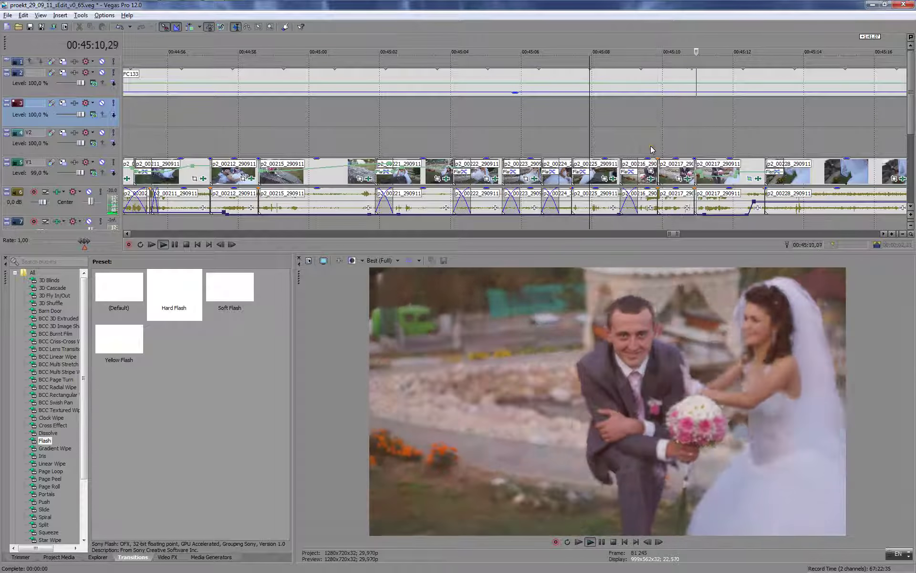
scroll(679, 148, "down", 1)
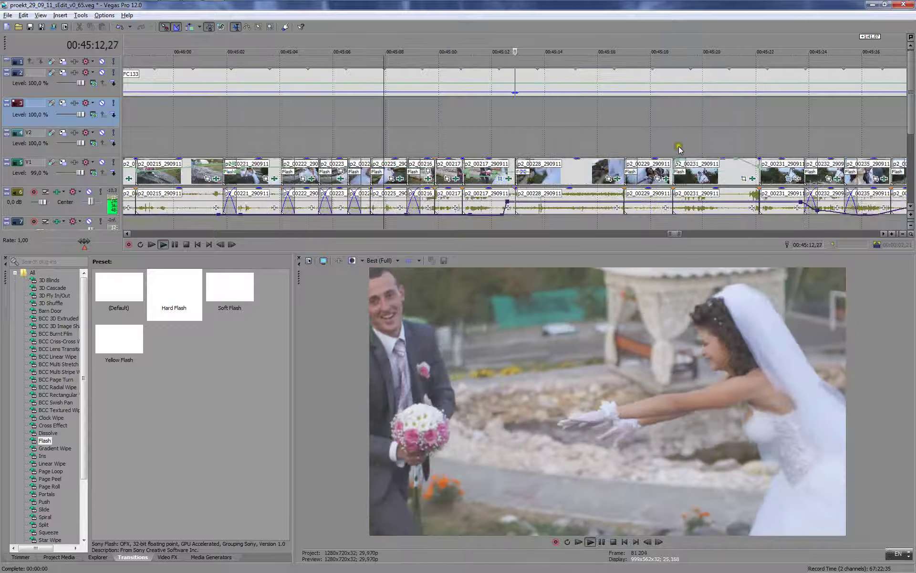
- Replay the second p2_00217 clip up to its flash transition into p2_00228 to examine the motion
key("Return")
scroll(679, 148, "up", 3)
left_click(365, 142)
key("space")
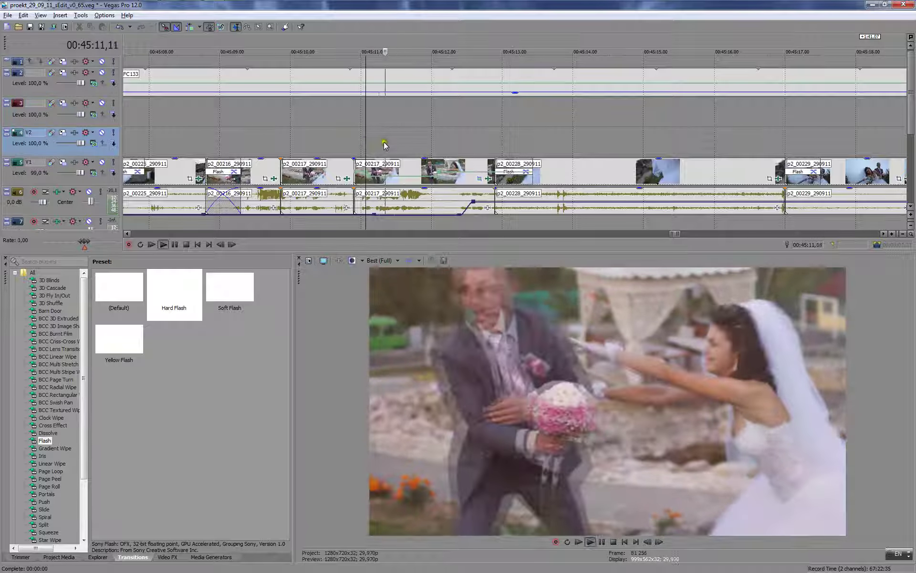
key("Return")
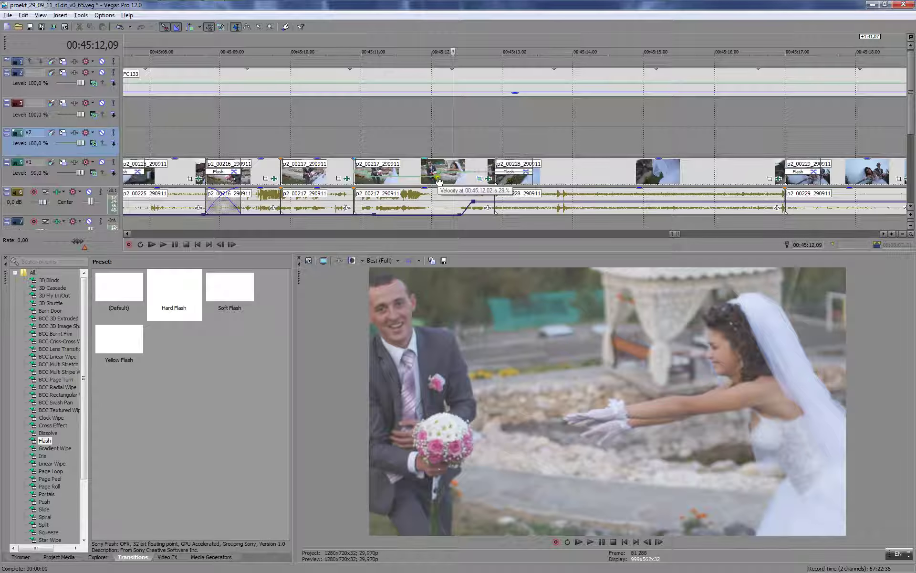
left_click(360, 133)
key("space")
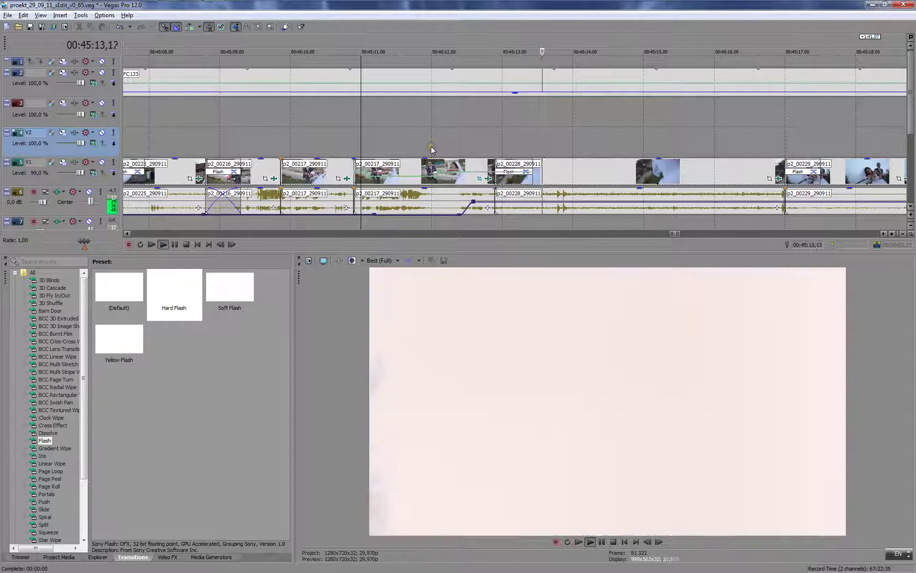
- Remove the proDAD Mercalli 2.0 stabilization effect from the second p2_00217 clip
key("Return")
left_click(473, 165)
left_click(488, 179)
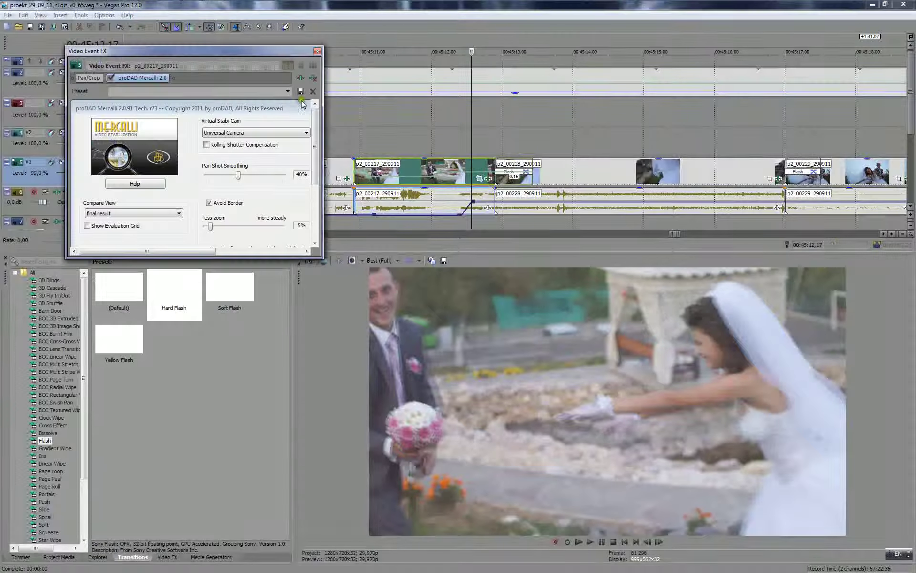
left_click(313, 79)
left_click(317, 51)
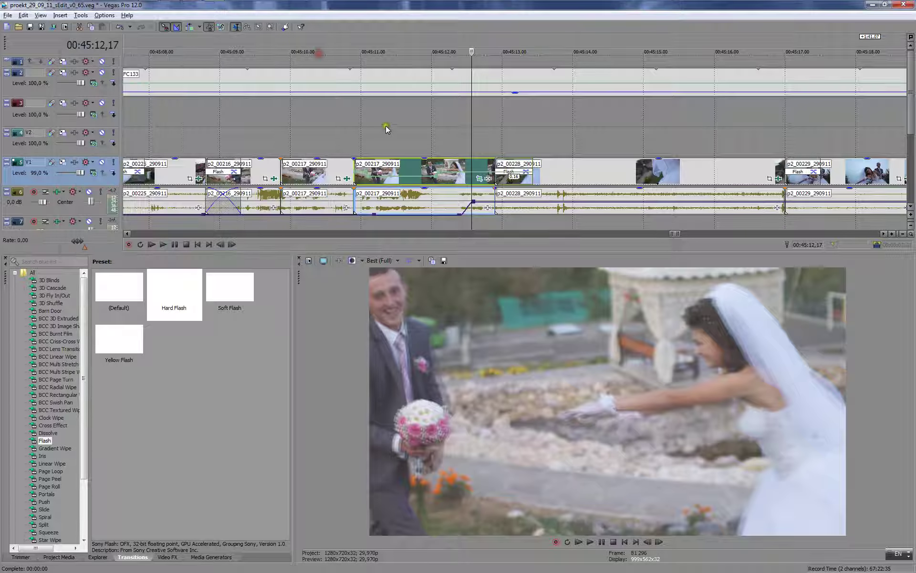
- Play the range from 00:45:10,22 to 00:45:13,20 to check the unstabilized clip, and save the project
left_click_drag(342, 127, 549, 147)
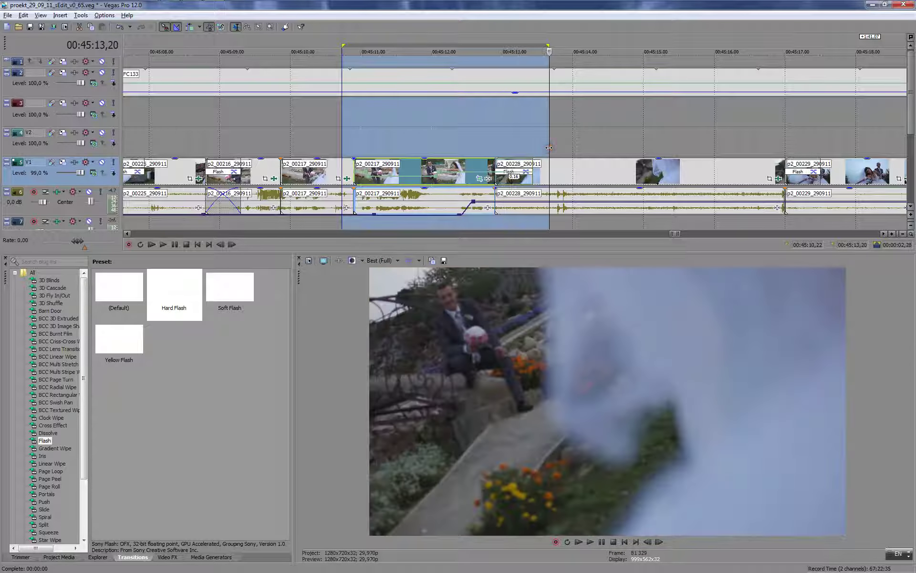
key("space")
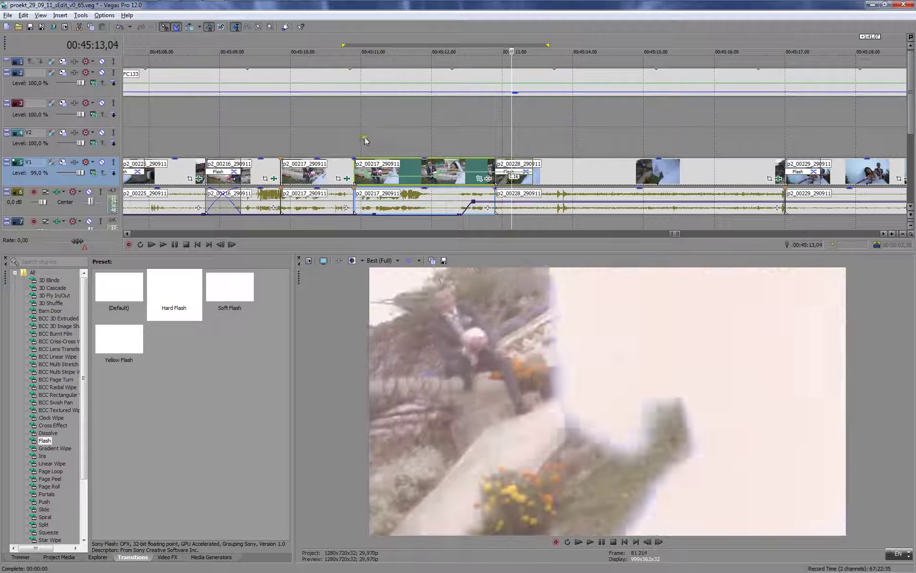
left_click(346, 143)
key("space")
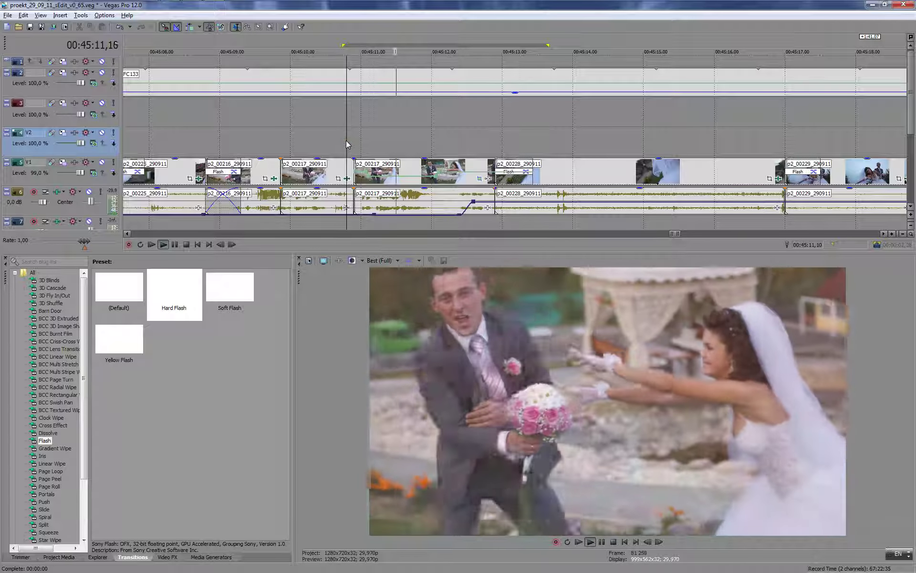
key("Return")
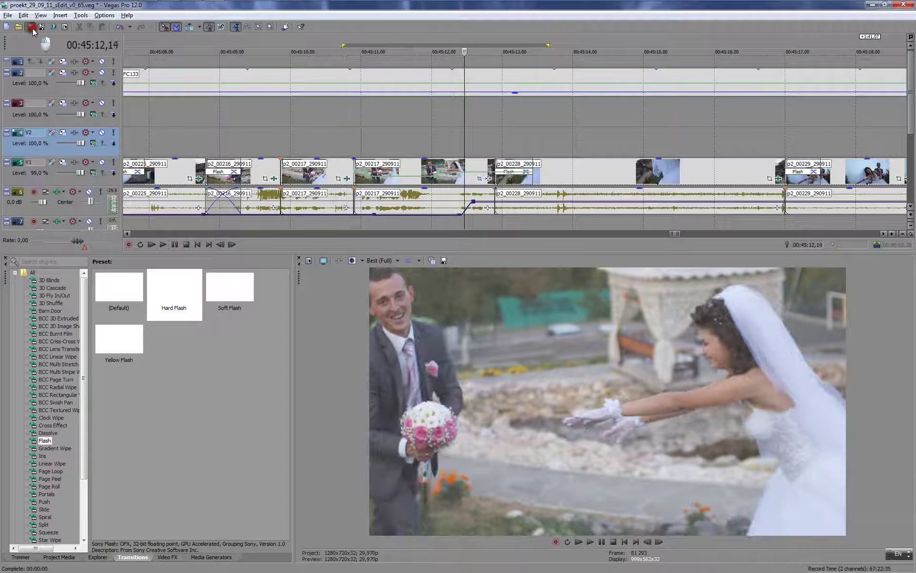
- Select the range from 00:45:10,14 to 00:45:13,24 and replay the p2_00217 clip through its transition into p2_00228
left_click(341, 130)
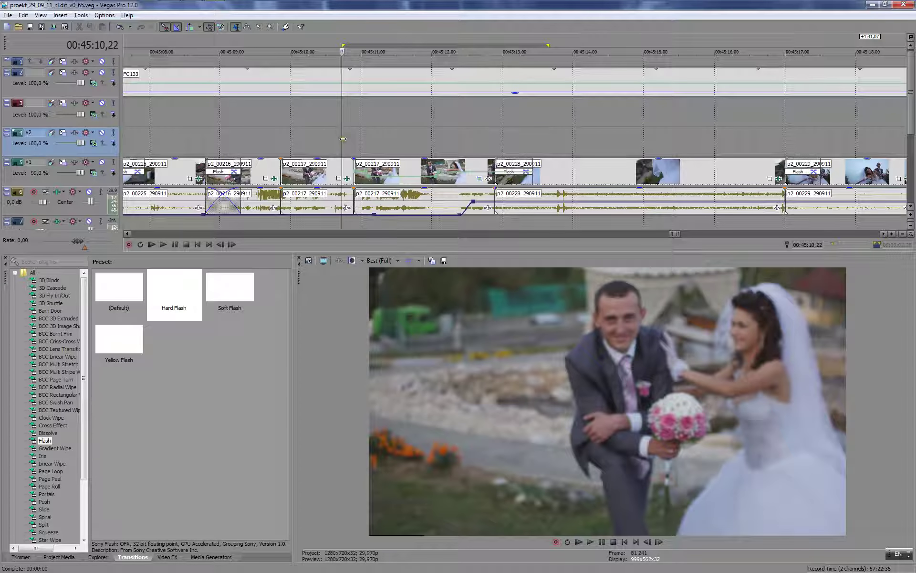
key("space")
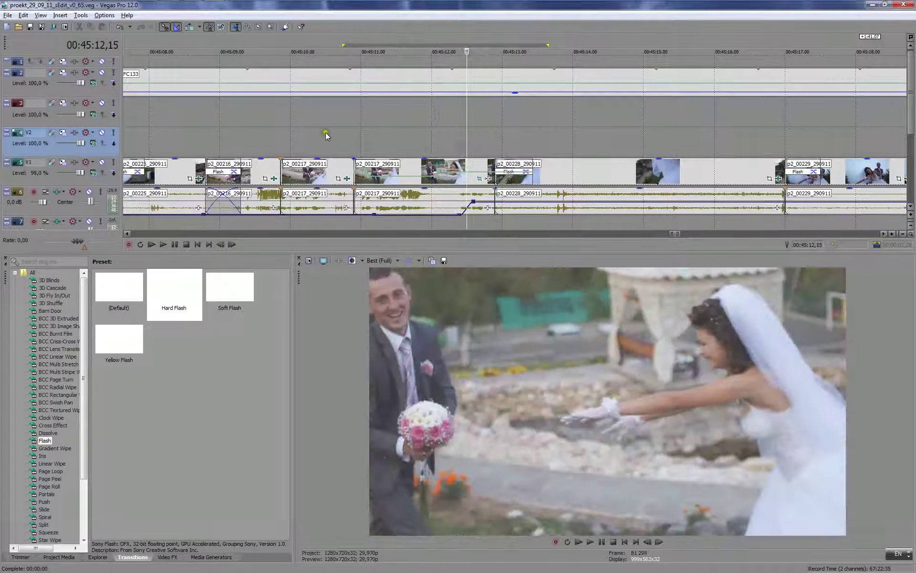
left_click_drag(326, 133, 558, 153)
key("space")
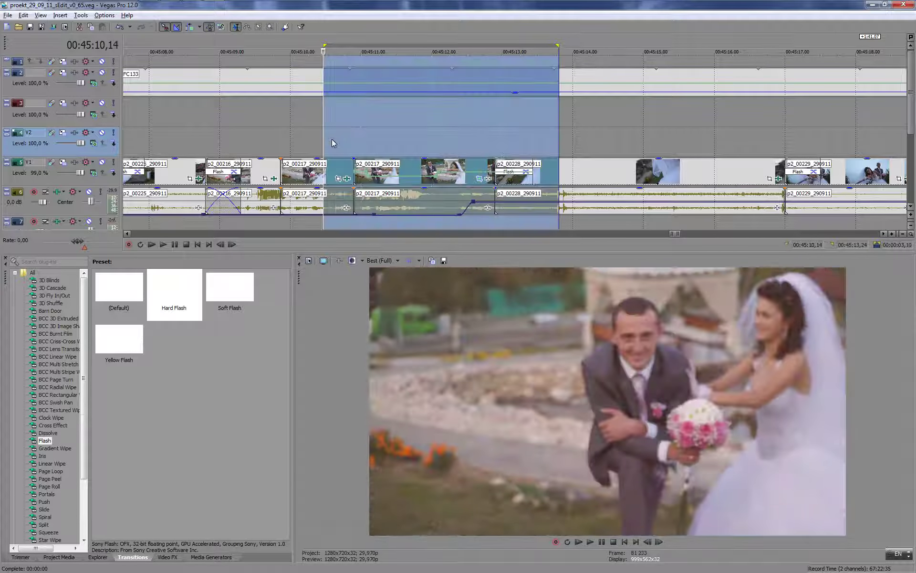
left_click(332, 142)
key("space")
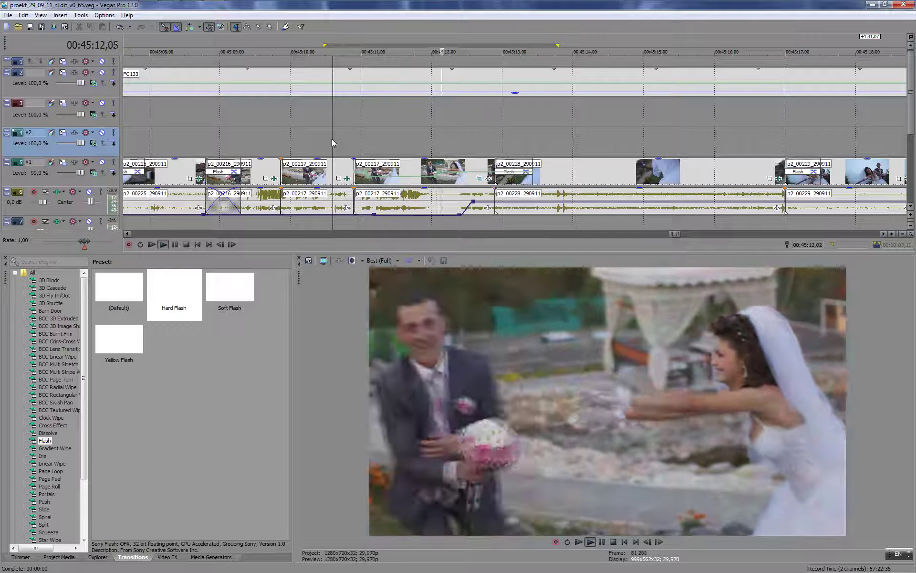
key("Return")
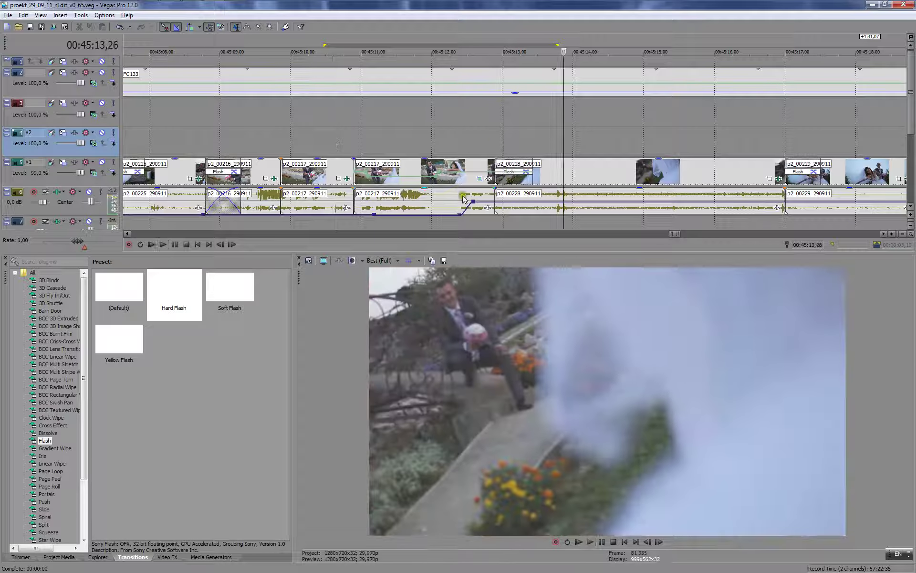
- Move the volume envelope point at the end of p2_00217 to about -20.0 dB at 00:45:13,00 and play from before it
left_click_drag(473, 202, 502, 210)
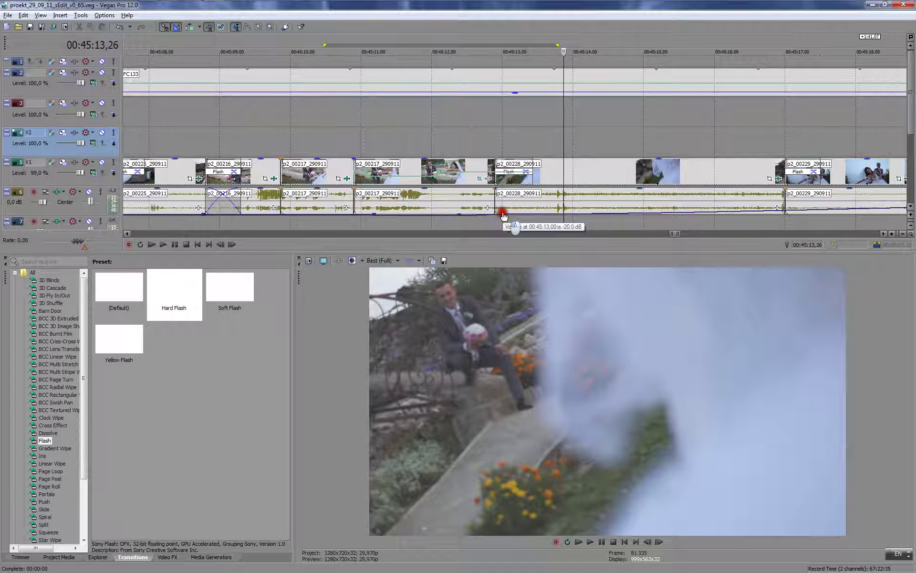
left_click(435, 135)
key("space")
scroll(438, 132, "down", 3)
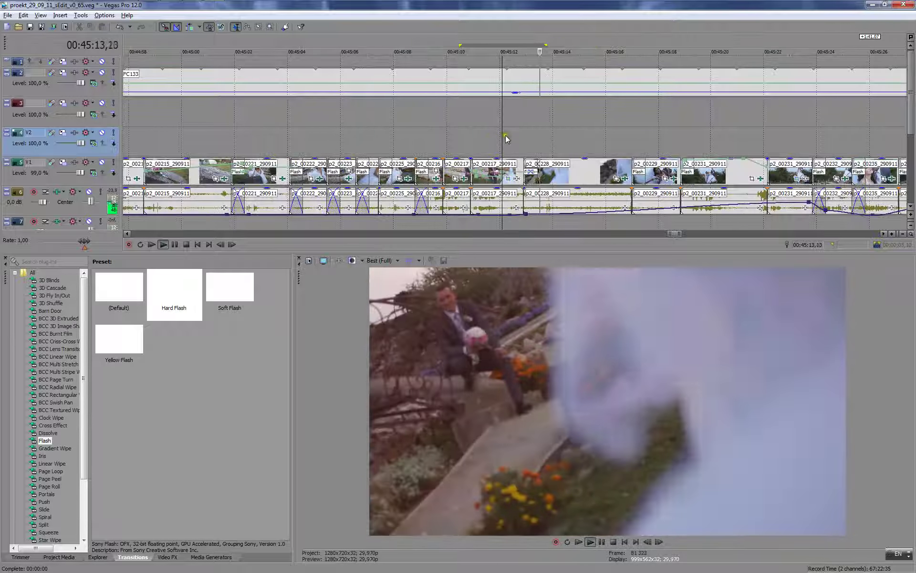
- Replay the join from the second p2_00217 clip into p2_00228 several times and park the cursor at 00:45:12,22
key("Return")
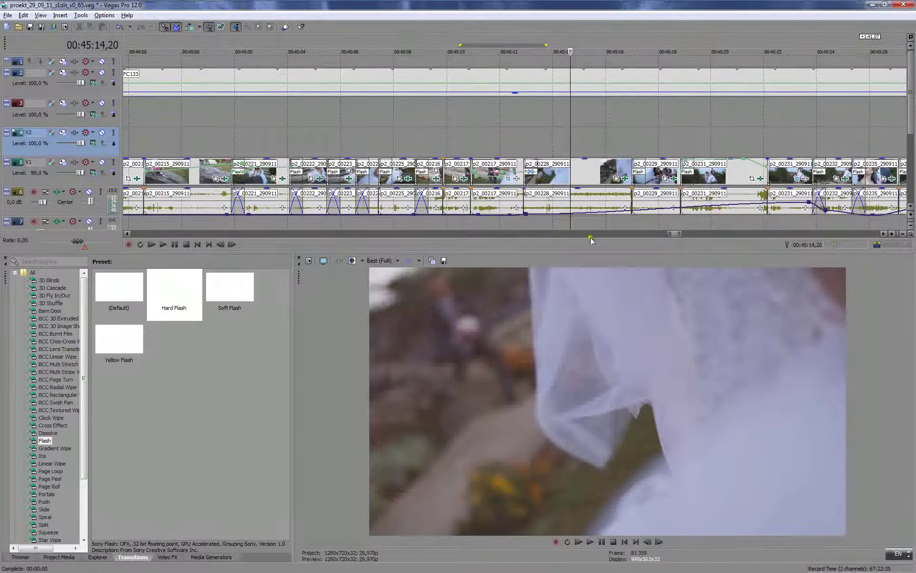
left_click(505, 136)
key("Return")
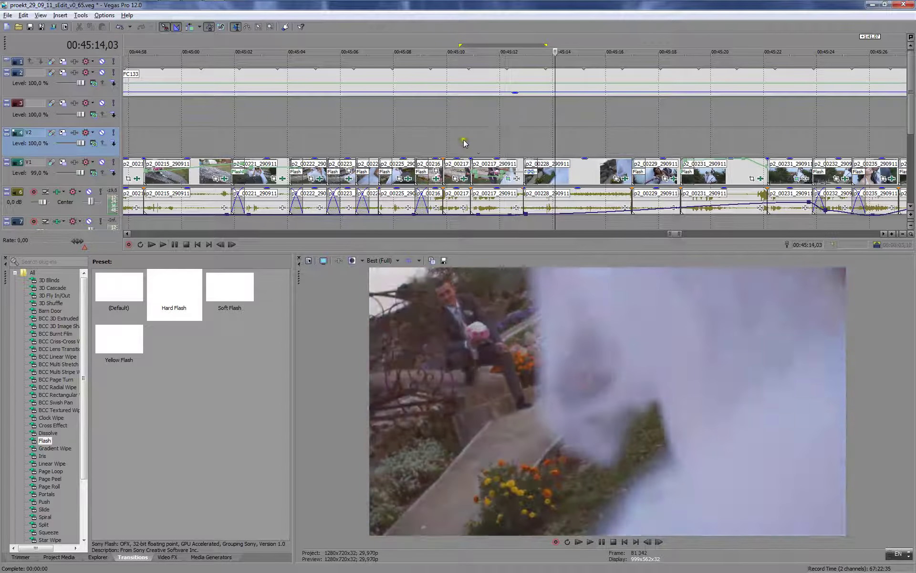
left_click(462, 139)
scroll(521, 162, "up", 1)
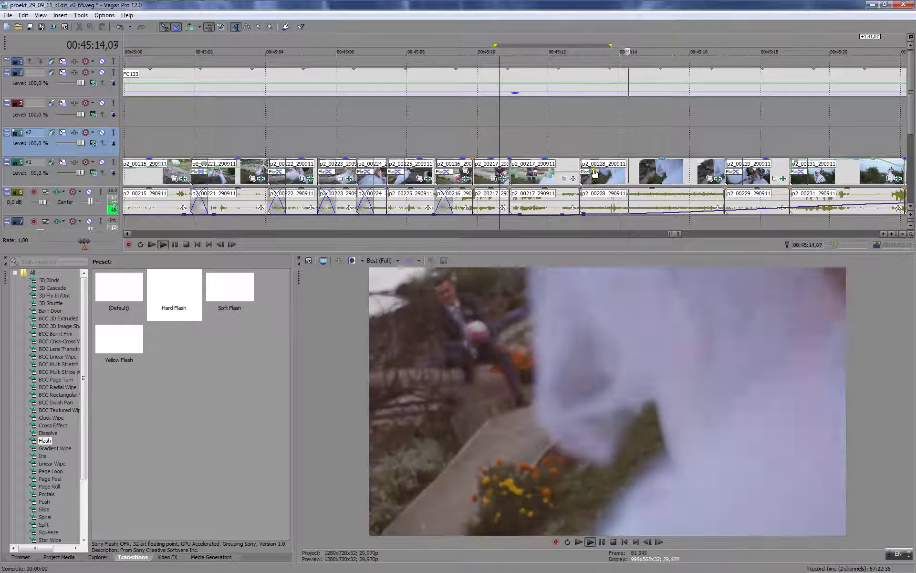
key("Return")
left_click(559, 153)
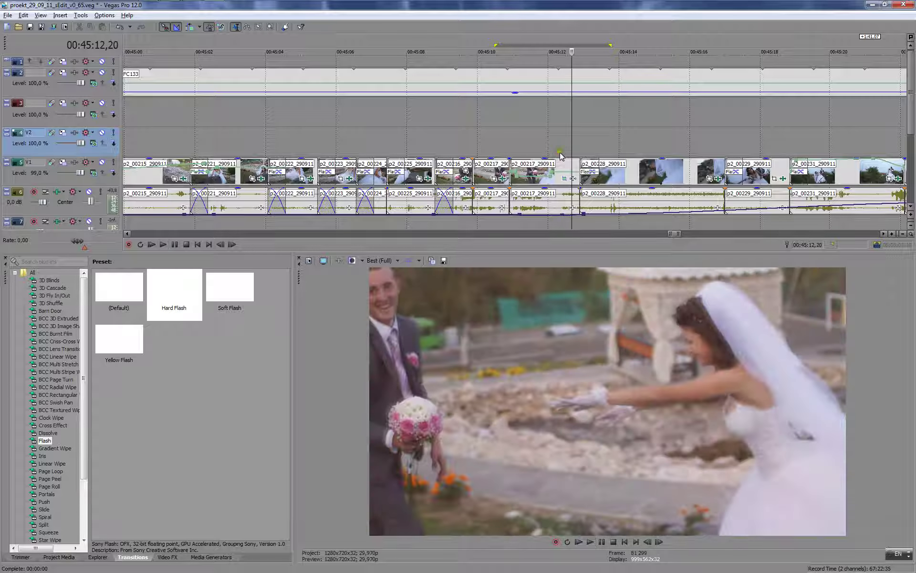
mouse_move(570, 148)
left_mouse_down()
mouse_move(591, 145)
mouse_move(574, 146)
left_mouse_up()
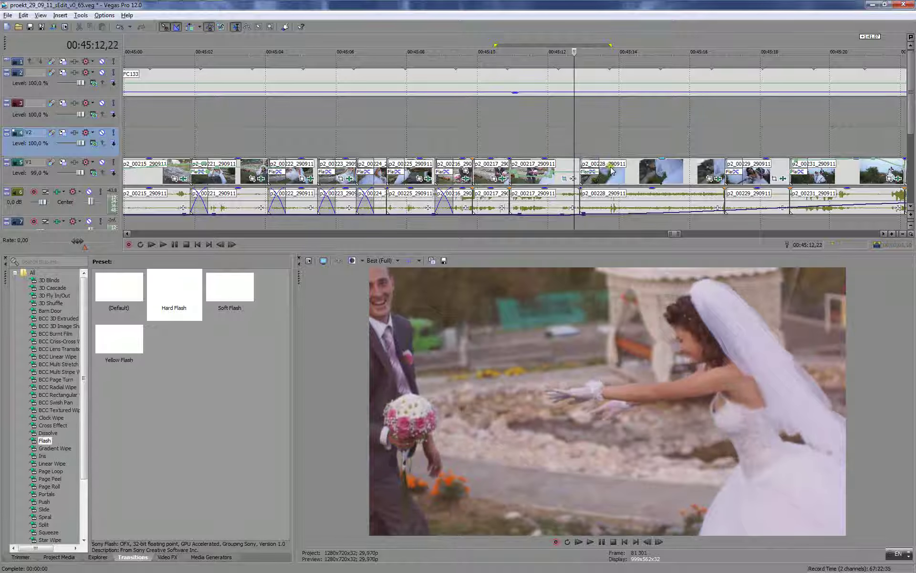
- Move p2_00228 and the clips after it about 10 frames later, and play from before the join with p2_00217
scroll(611, 167, "right", 1)
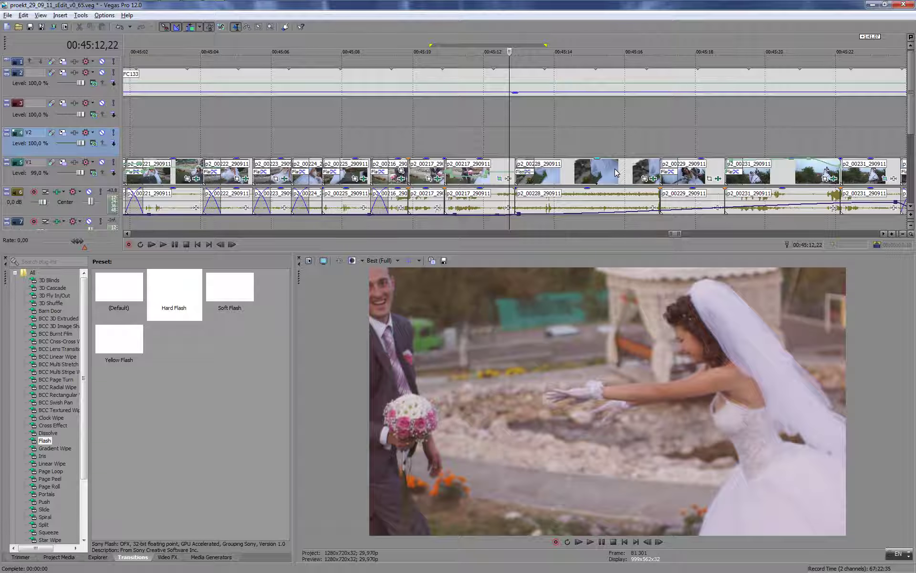
left_click_drag(574, 173, 585, 173)
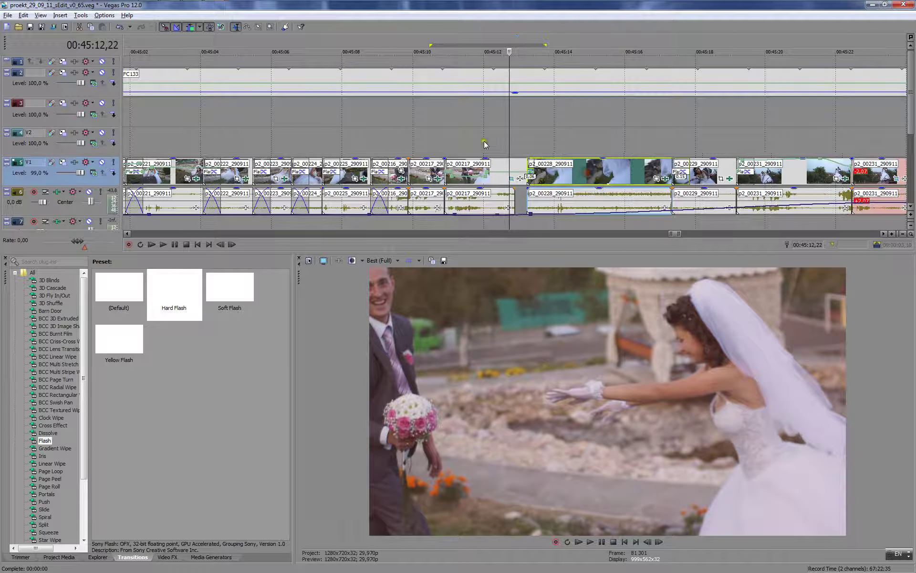
left_click(477, 136)
key("space")
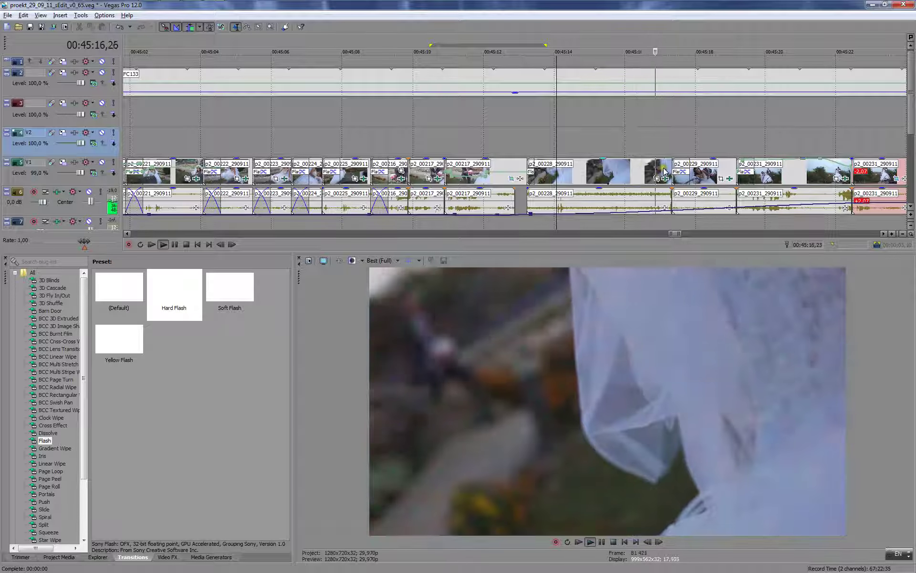
- Watch the playback through the clips after p2_00228 and stop it near the end of p2_00238 at 00:45:32,24
scroll(735, 202, "down", 2)
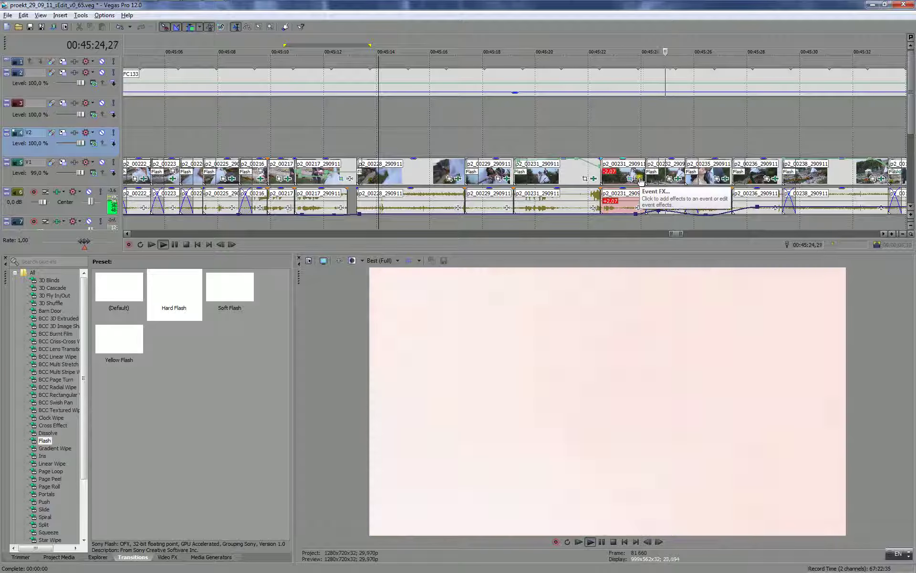
scroll(635, 154, "down", 2)
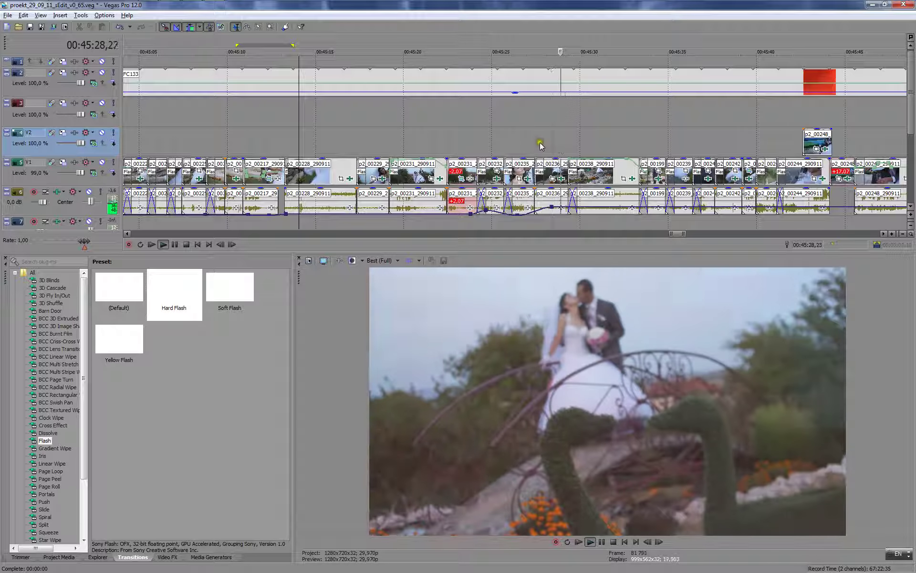
scroll(559, 144, "up", 3)
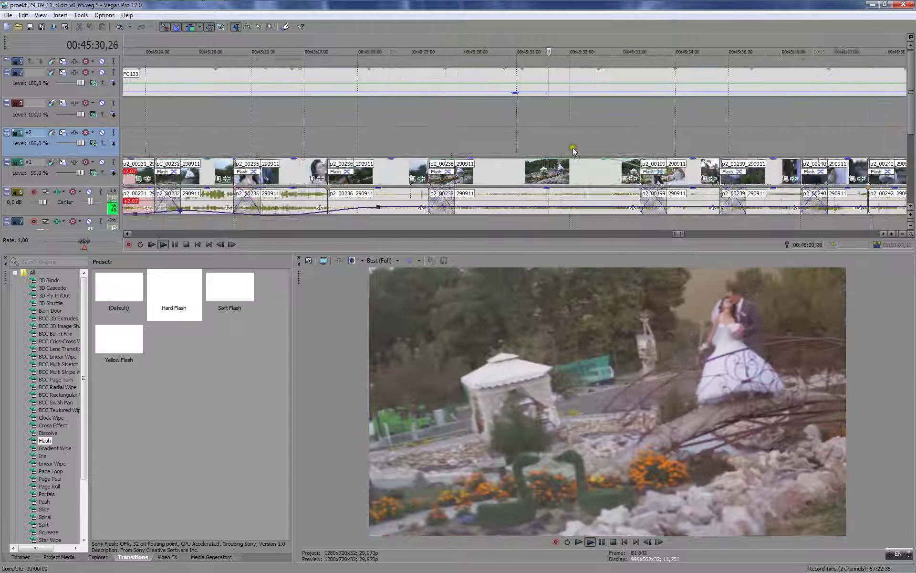
scroll(572, 148, "up", 1)
scroll(572, 147, "down", 1)
key("Return")
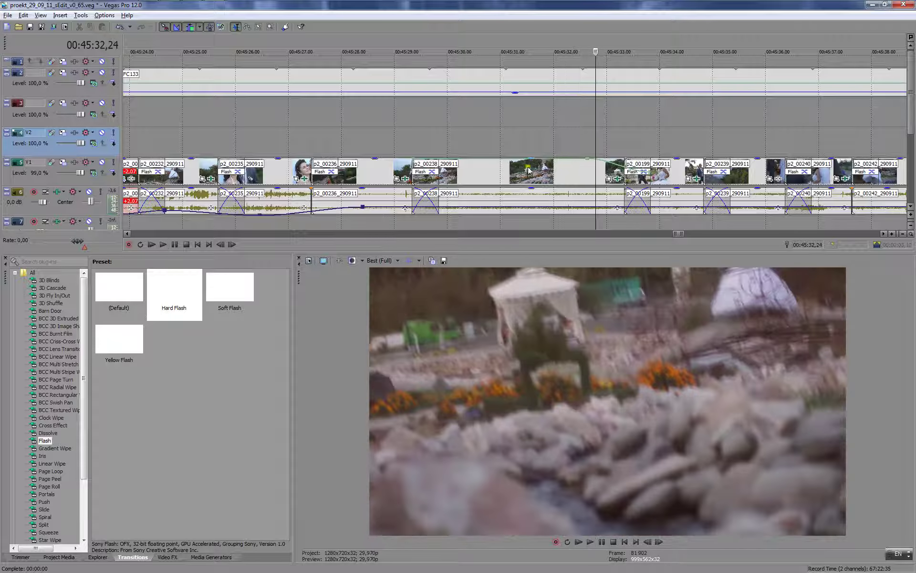
- Remove the proDAD Mercalli 2.0 stabilization effect from the p2_00238 clip
left_click_drag(389, 145, 673, 159)
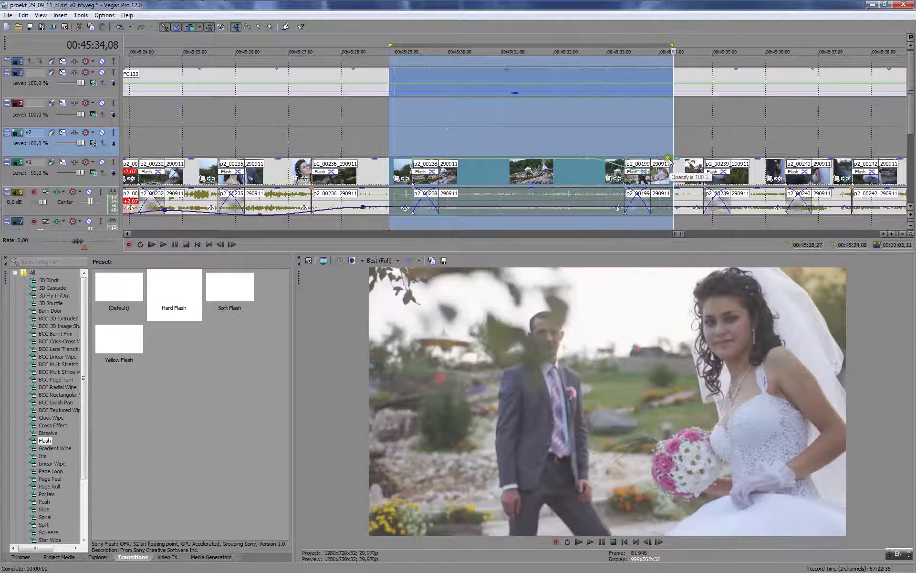
left_click(596, 171)
left_click(617, 178)
left_click(571, 169)
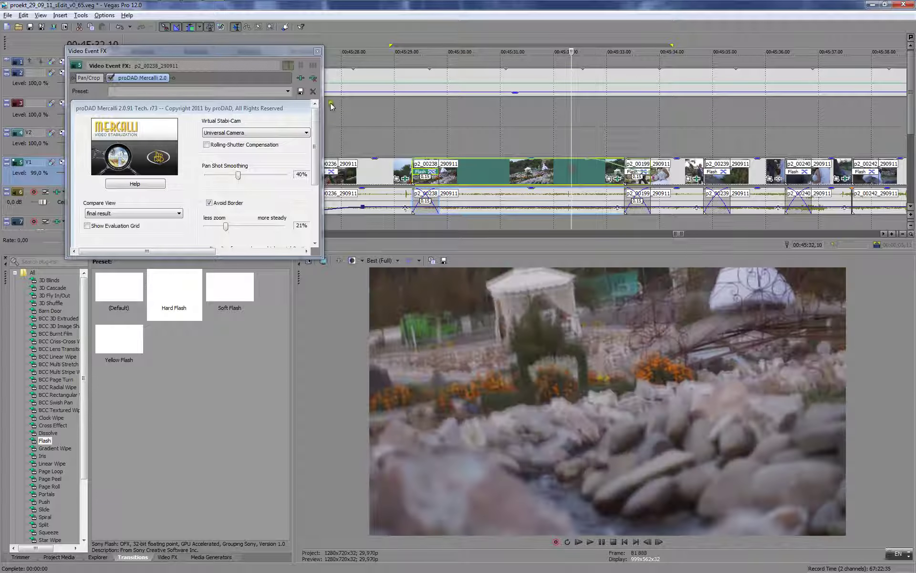
left_click(314, 78)
left_click(317, 51)
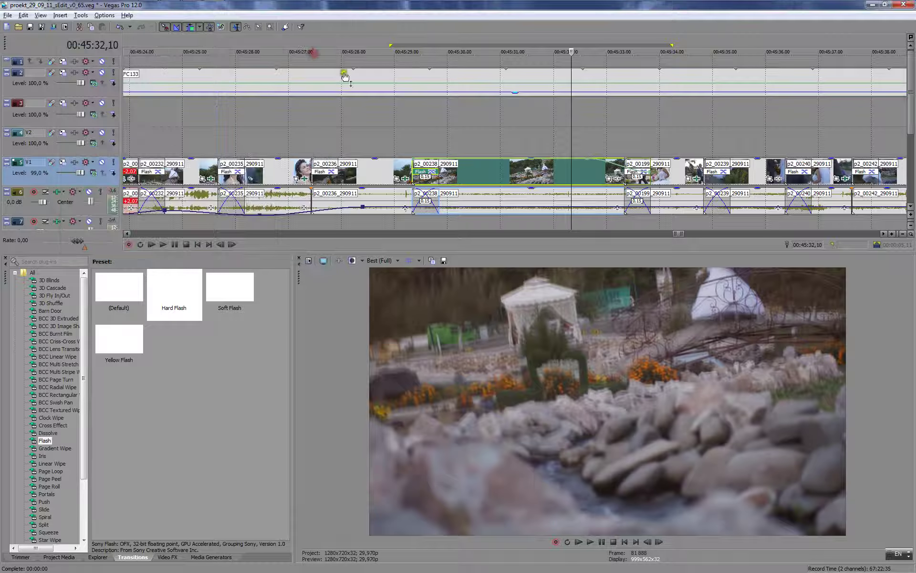
- Select the range from 00:45:28,28 to 00:45:34,14, replay the unstabilized p2_00238 clip, and return the cursor to 00:45:29,07
left_click_drag(388, 122, 662, 150)
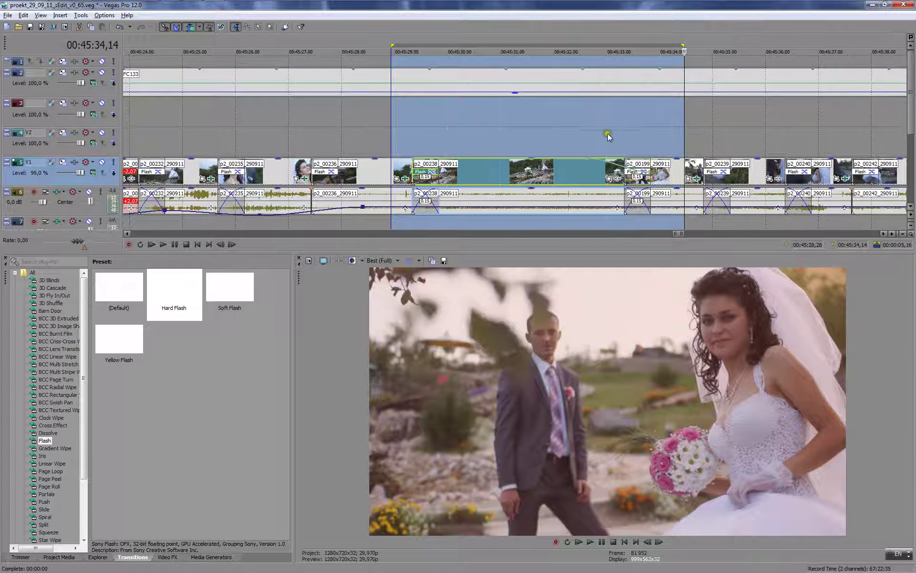
key("space")
left_click(482, 161)
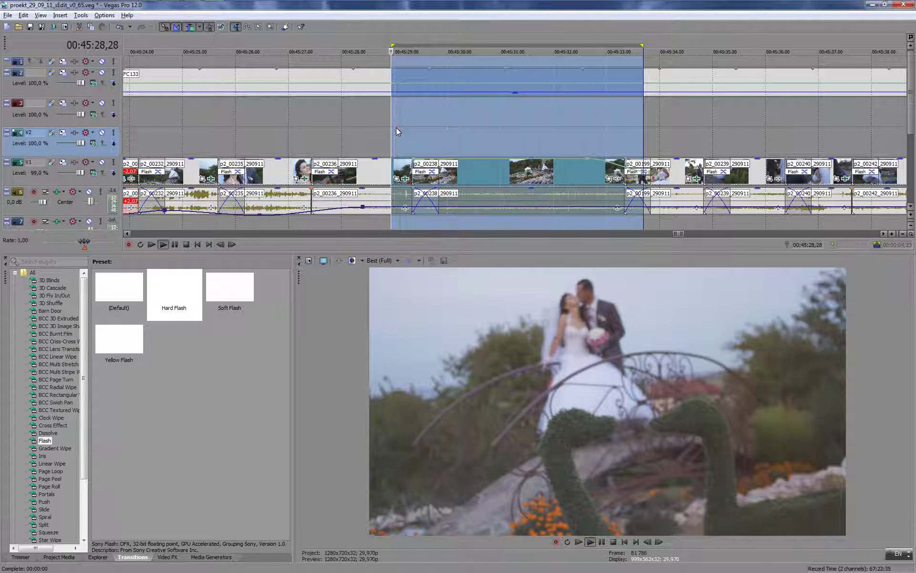
key("space")
left_click(412, 122)
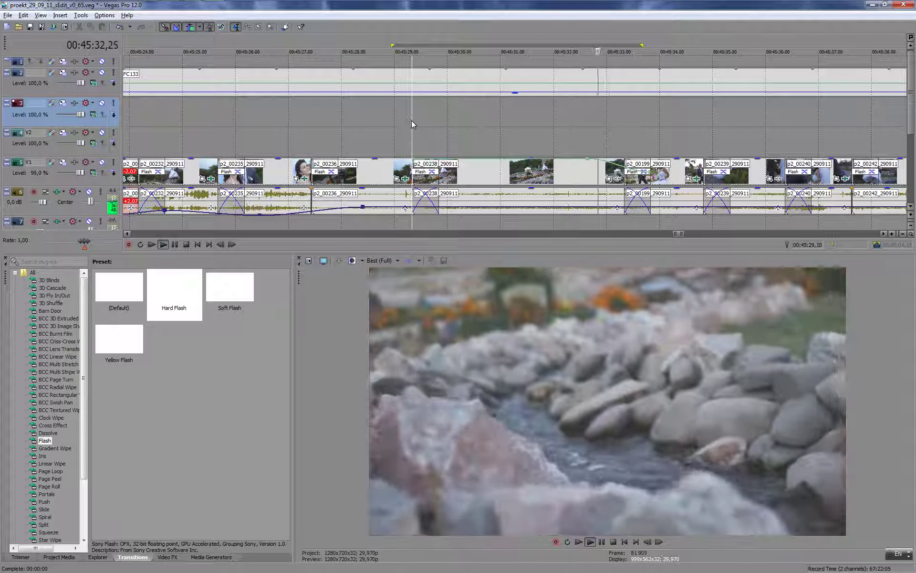
key("Return")
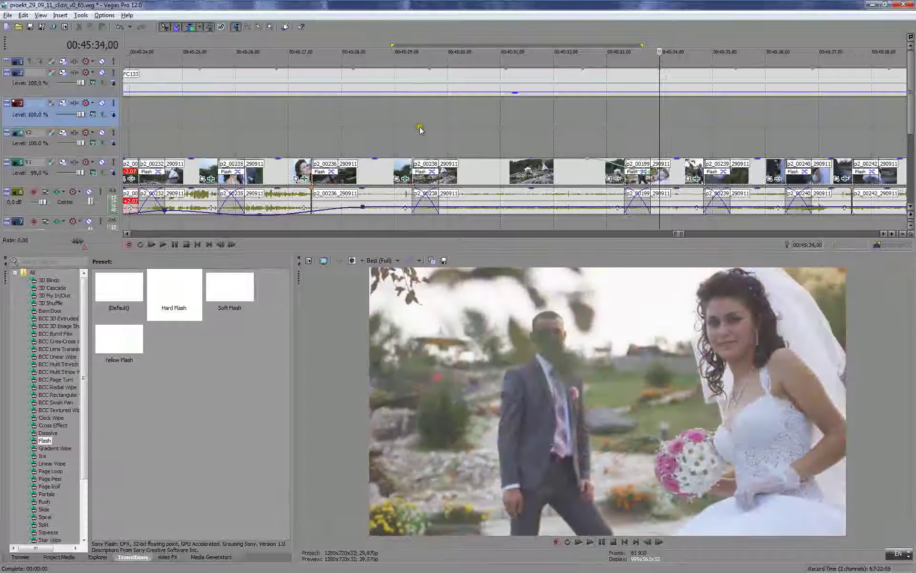
left_click_drag(419, 127, 406, 144)
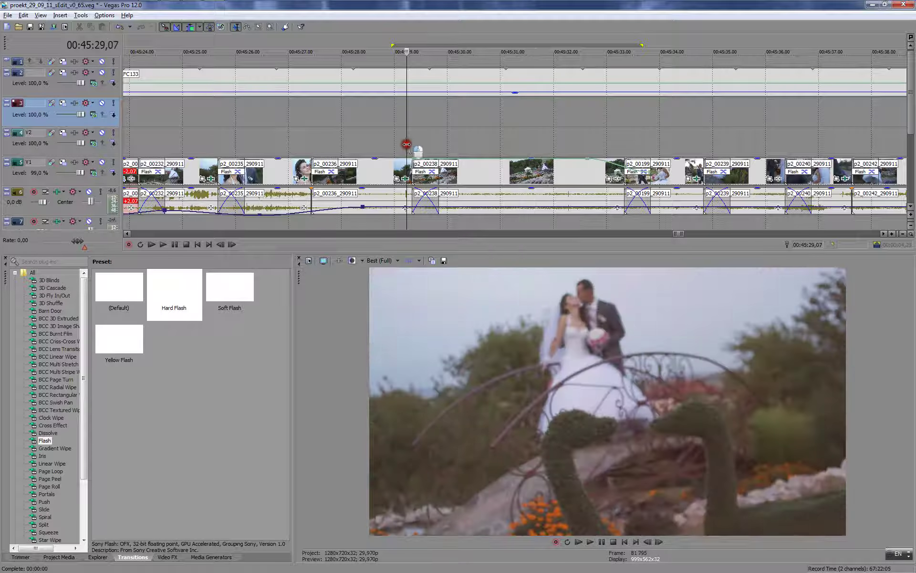
- Open the p2_00238 source in the Trimmer and scrub through it, ending at 00:00:00,23
right_click(445, 178)
left_click(465, 183)
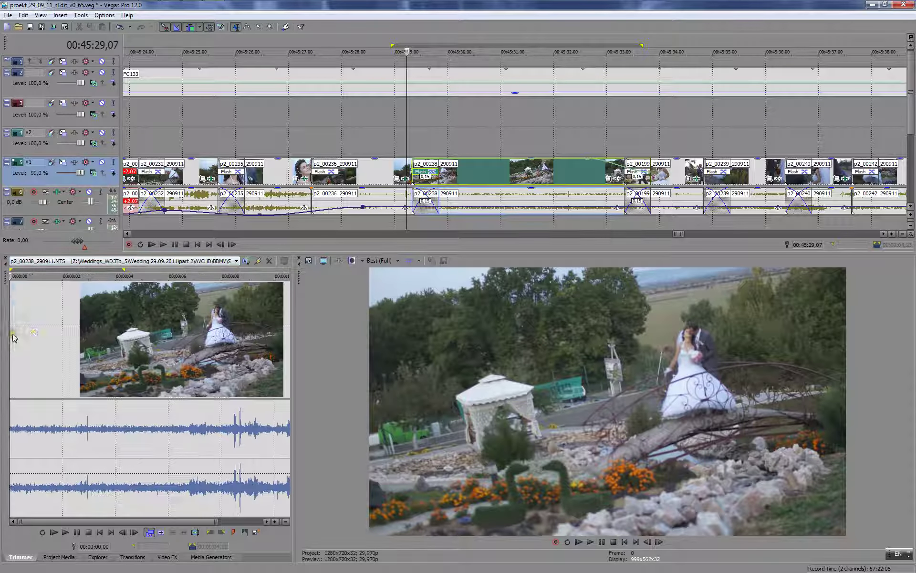
left_click_drag(11, 323, 26, 323)
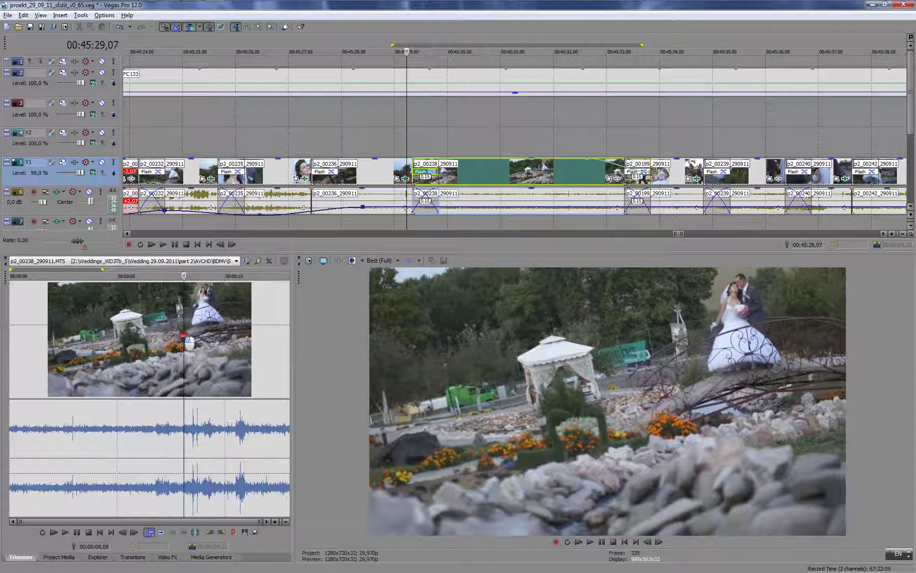
left_click_drag(172, 335, 74, 346)
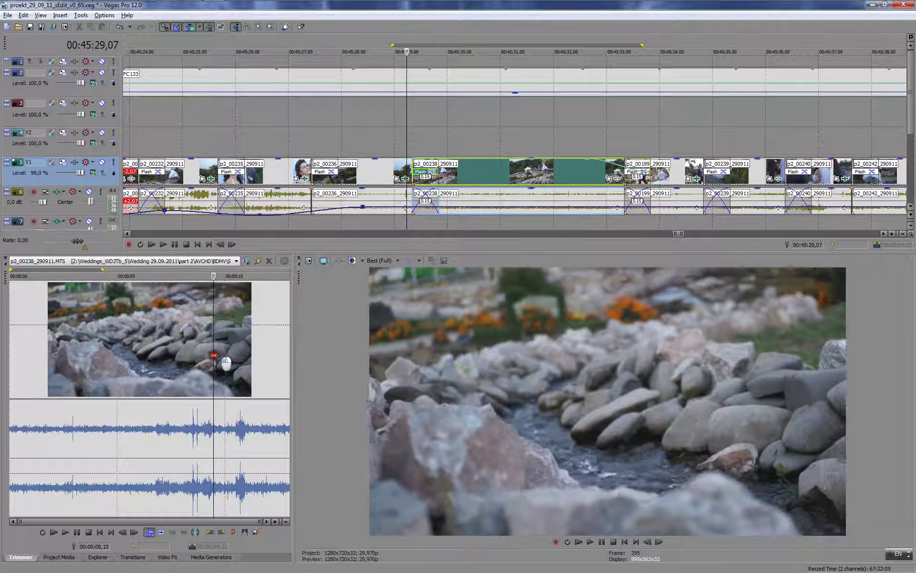
left_click_drag(42, 344, 21, 344)
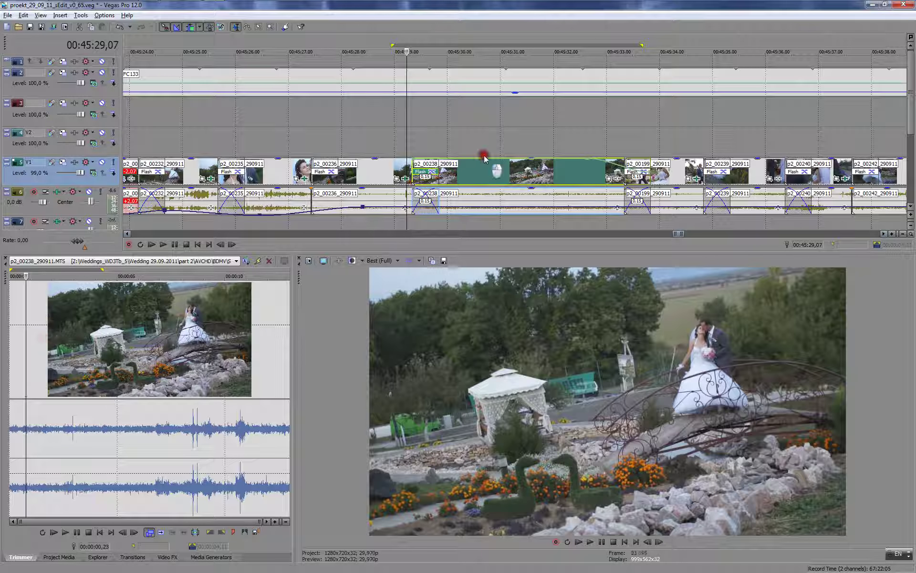
- Delete the p2_00238 clip between p2_00236 and p2_00199 on track V1, and place the Trimmer cursor at 00:00:01,04
left_click(478, 168)
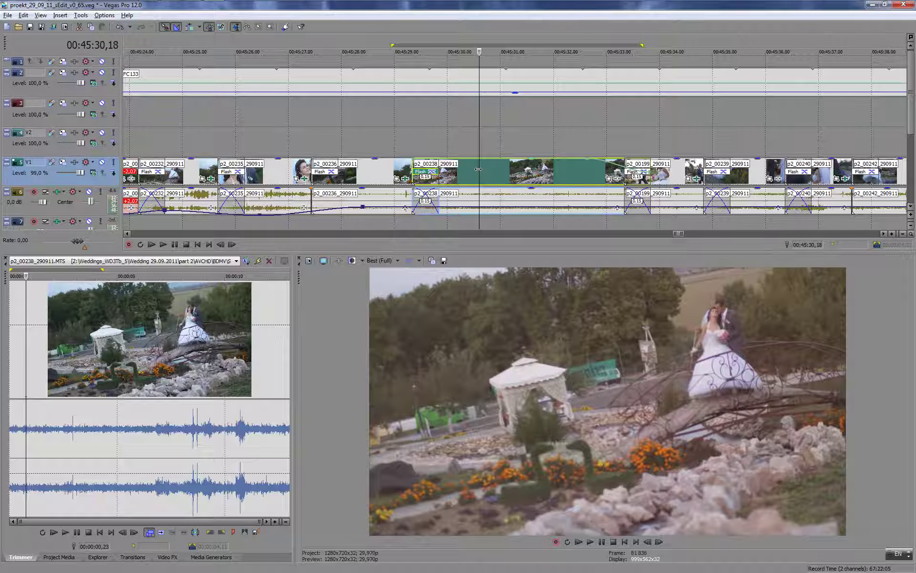
key("Delete")
left_click_drag(18, 327, 56, 326)
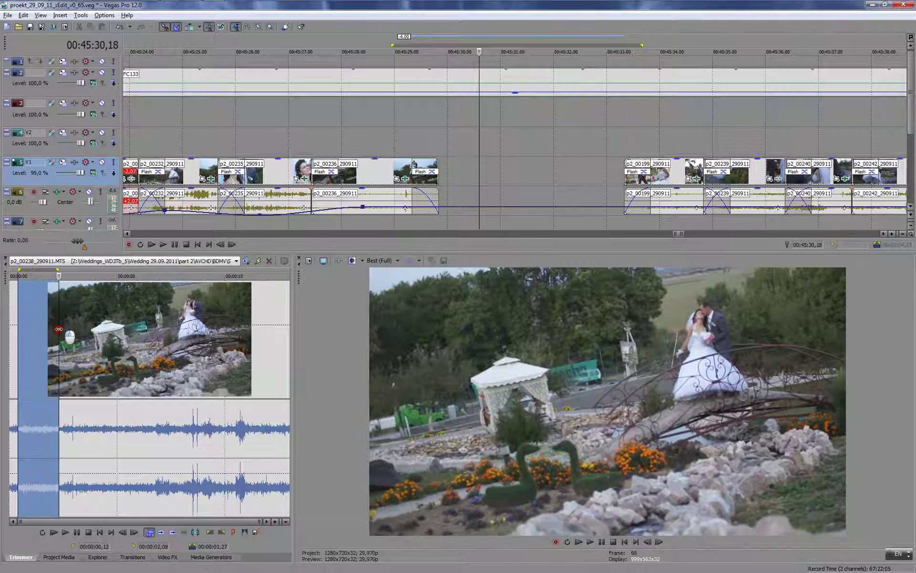
left_click(33, 329)
left_click(484, 154)
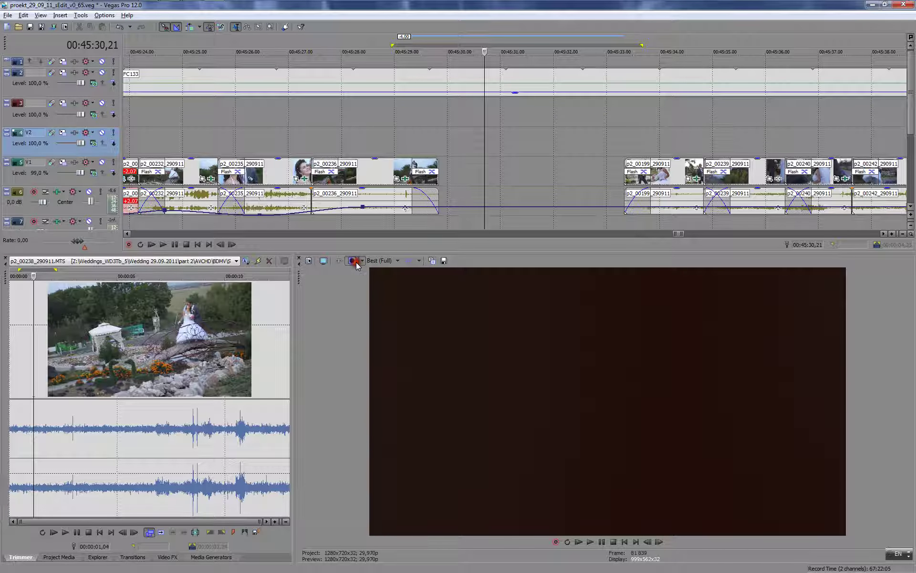
left_click(102, 73)
left_click(103, 73)
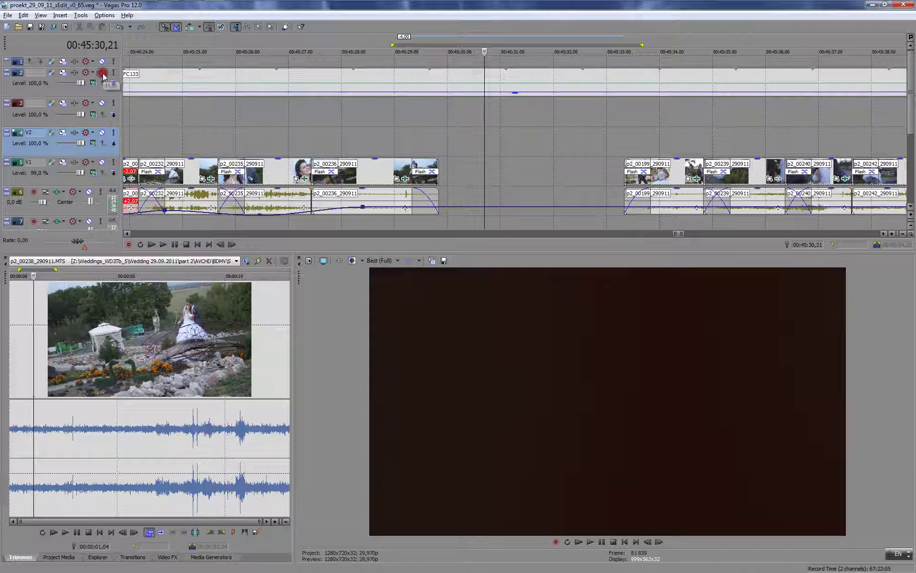
- Play the p2_00238 source in the Trimmer and mark the range from 00:00:02,10 to 00:00:07,01
left_click_drag(22, 331, 43, 336)
left_click(18, 334)
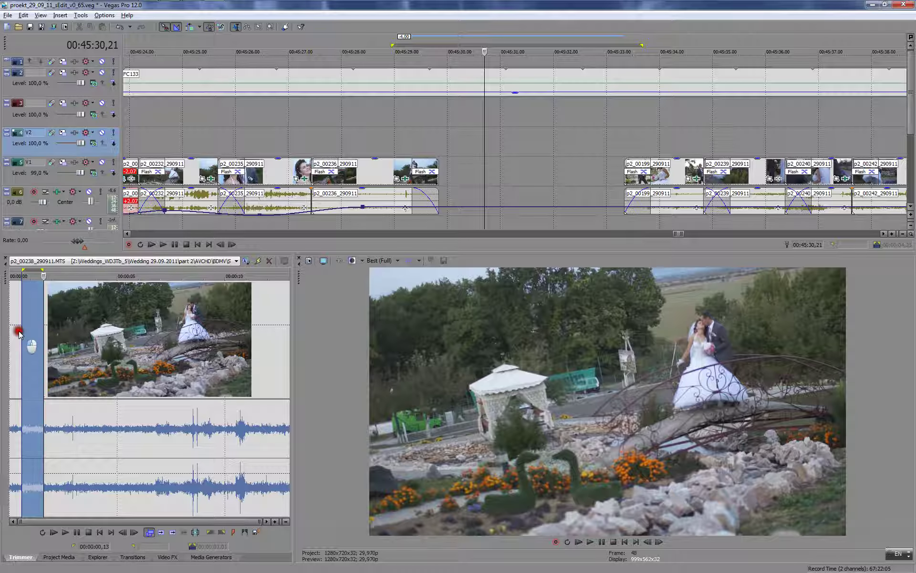
left_click(19, 332)
key("space")
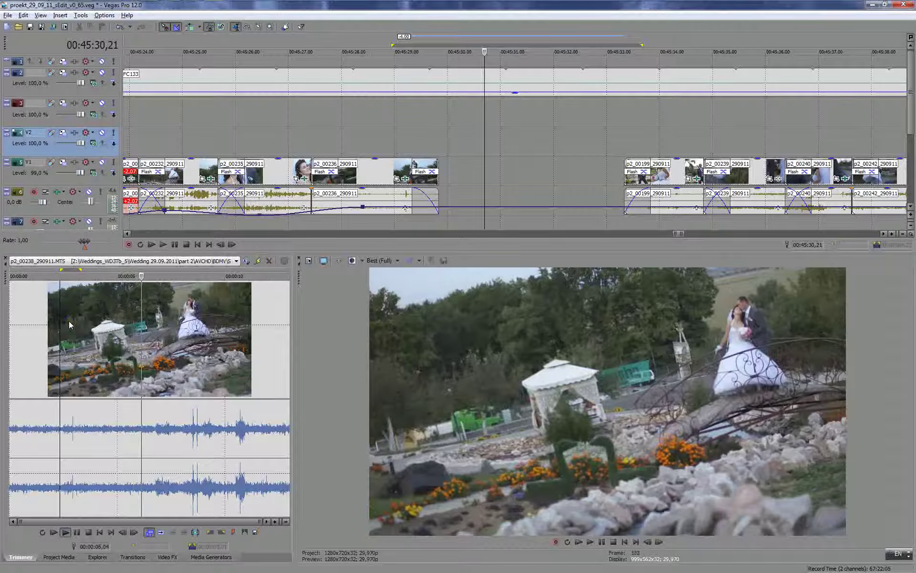
key("Return")
key("o")
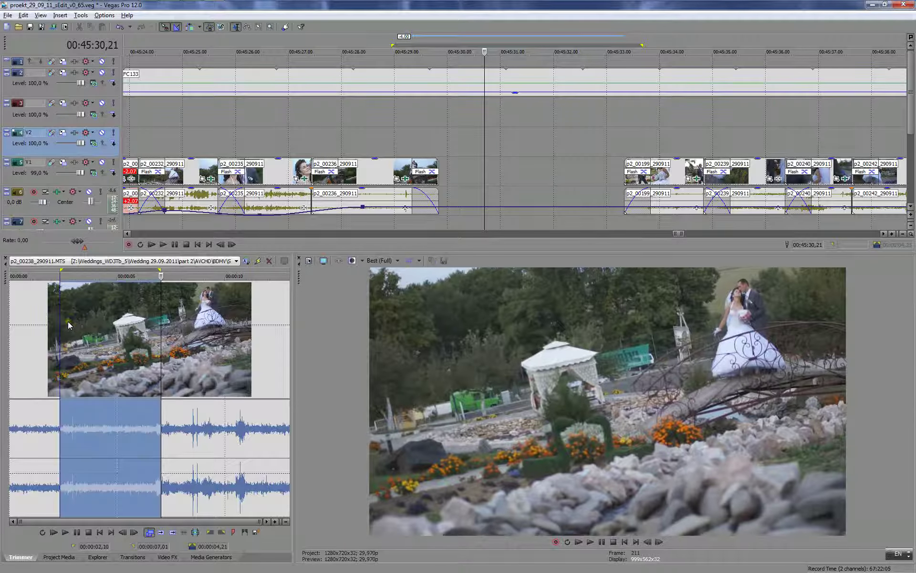
- Place the marked p2_00238 range on track V2 starting where p2_00236 ends, and play the timeline from just before it
left_click_drag(68, 322, 443, 146)
left_click(427, 123)
key("space")
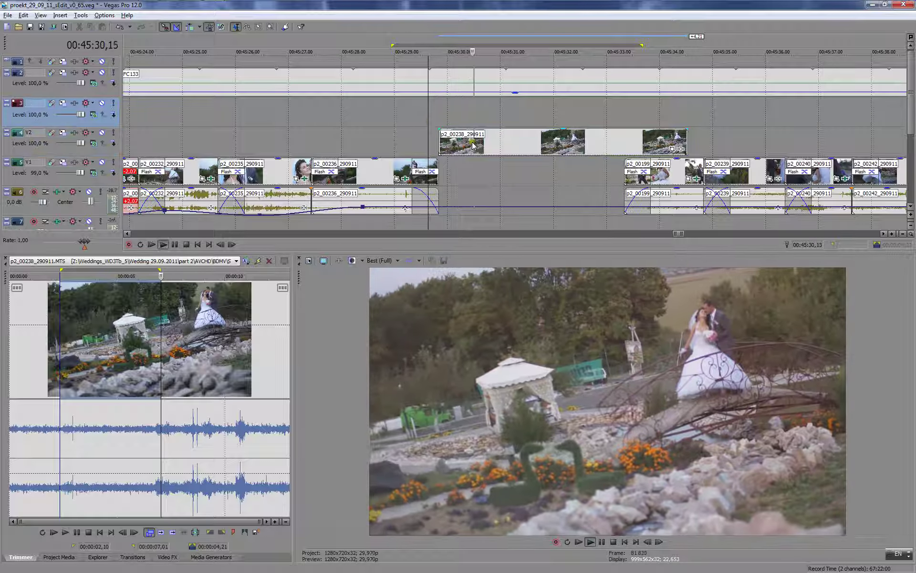
- Apply the default proDAD Mercalli 2.0 stabilization effect to the p2_00238 clip on track V2
left_click(499, 143)
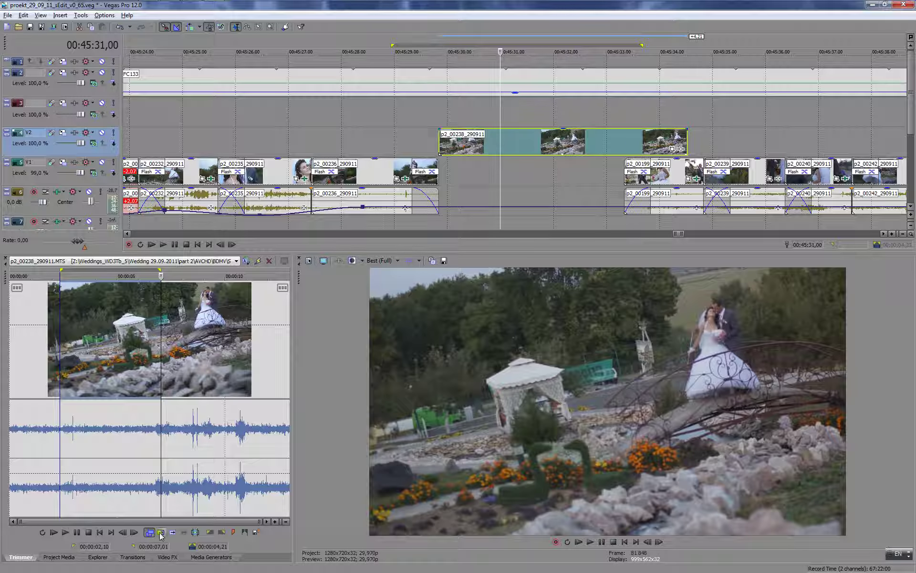
left_click(156, 558)
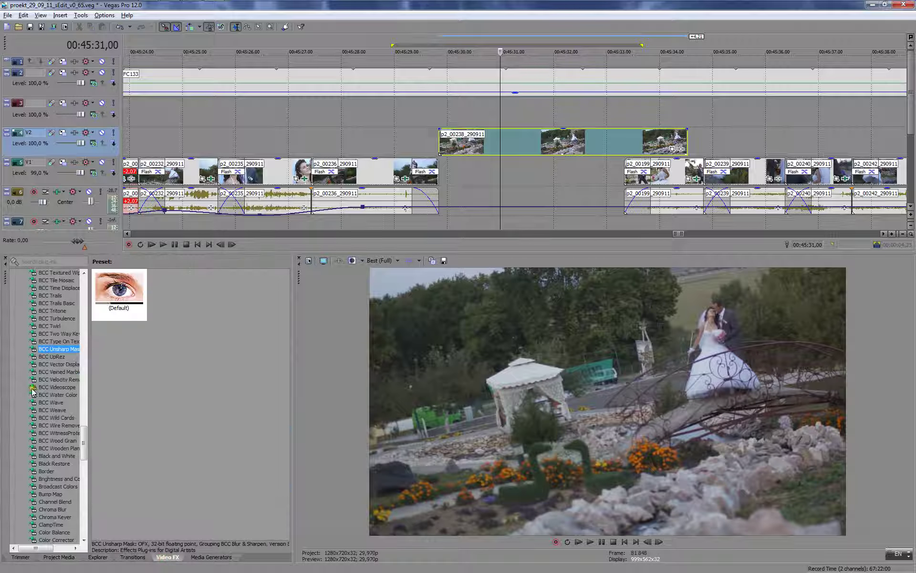
key("p")
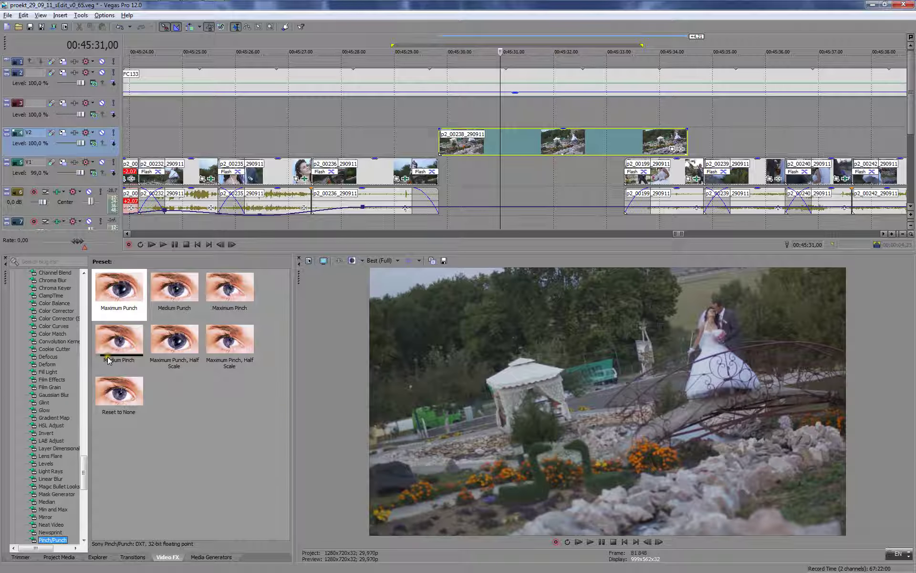
key("p")
key("p")
left_click_drag(119, 290, 625, 136)
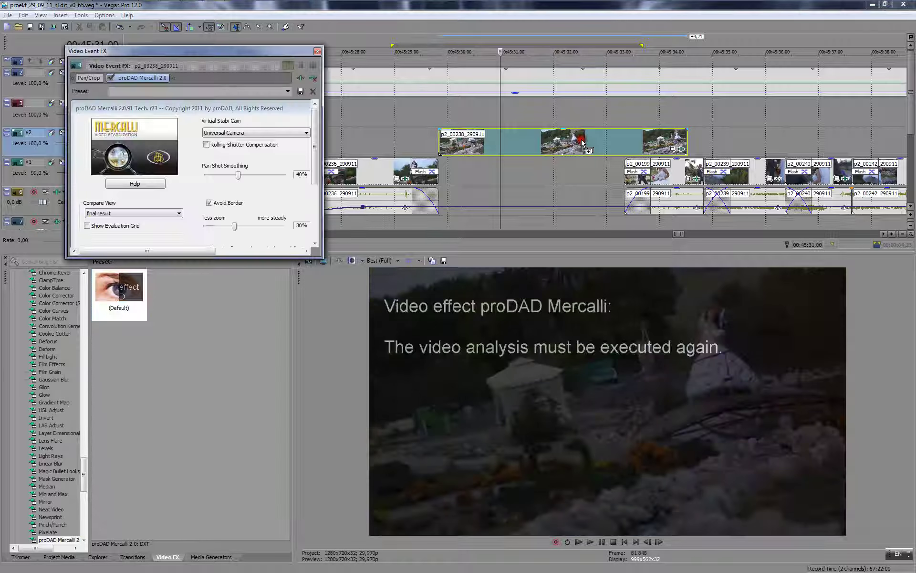
- Enable Rolling-Shutter Compensation, set the Avoid Border zoom to 5%, and run the Mercalli video analysis on the p2_00238 clip
left_click(207, 144)
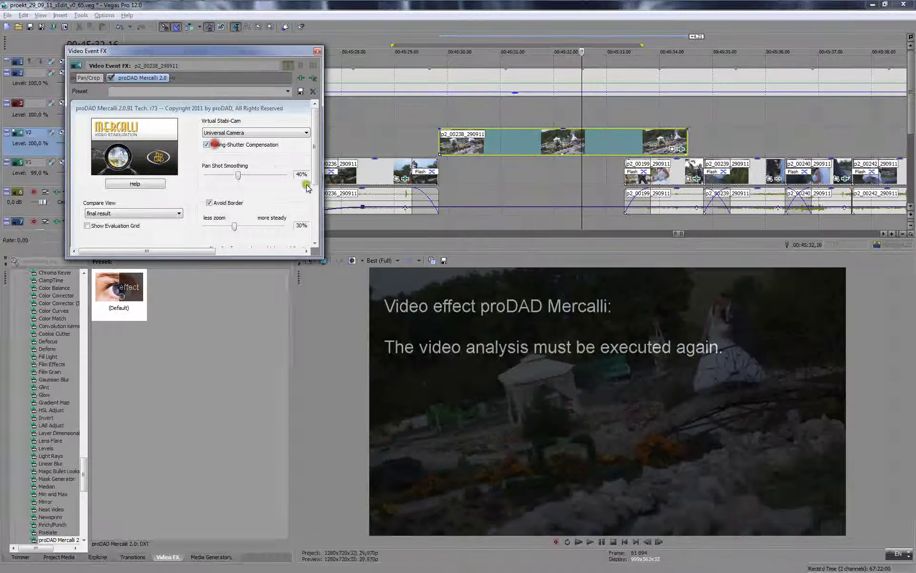
scroll(319, 206, "down", 3)
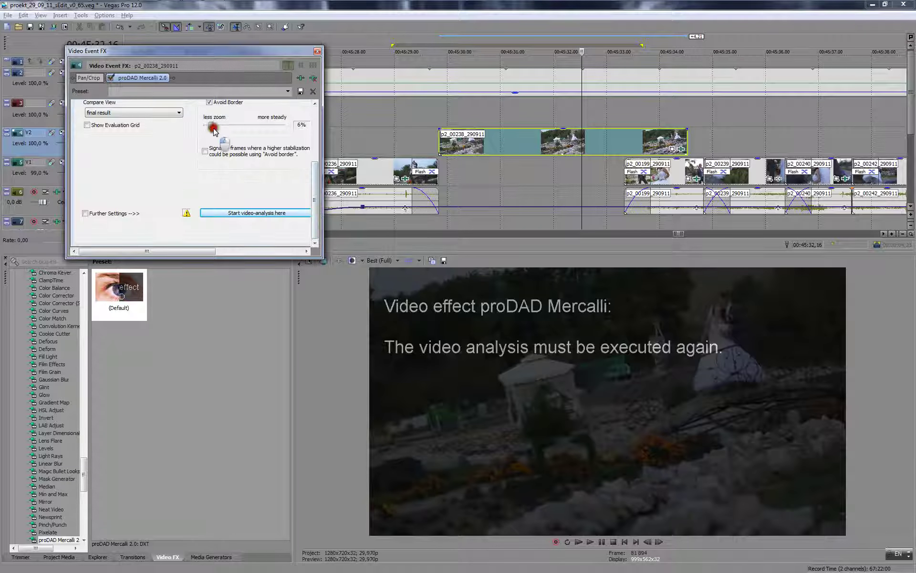
left_click(267, 213)
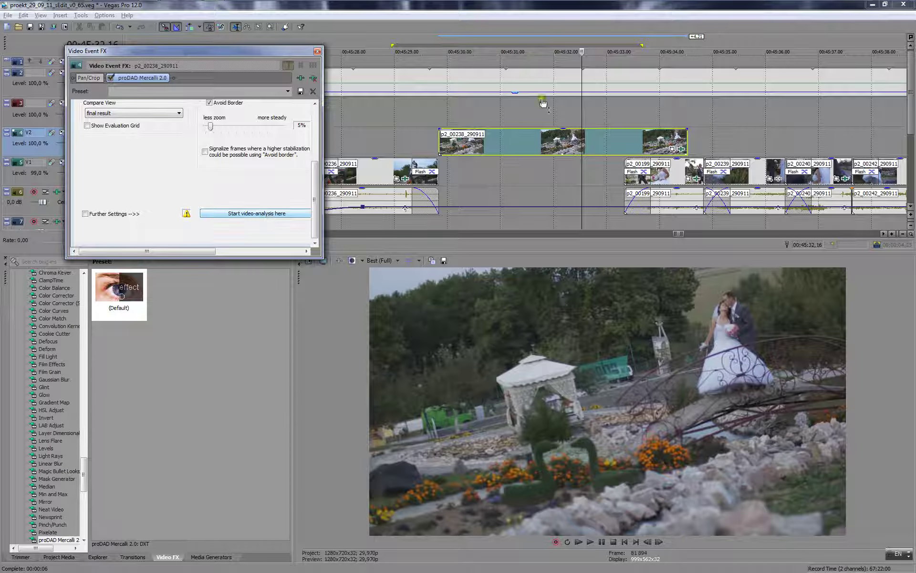
- Play the stabilized p2_00238 clip on the timeline from just before its start, then review its second half
left_click(391, 111)
key("space")
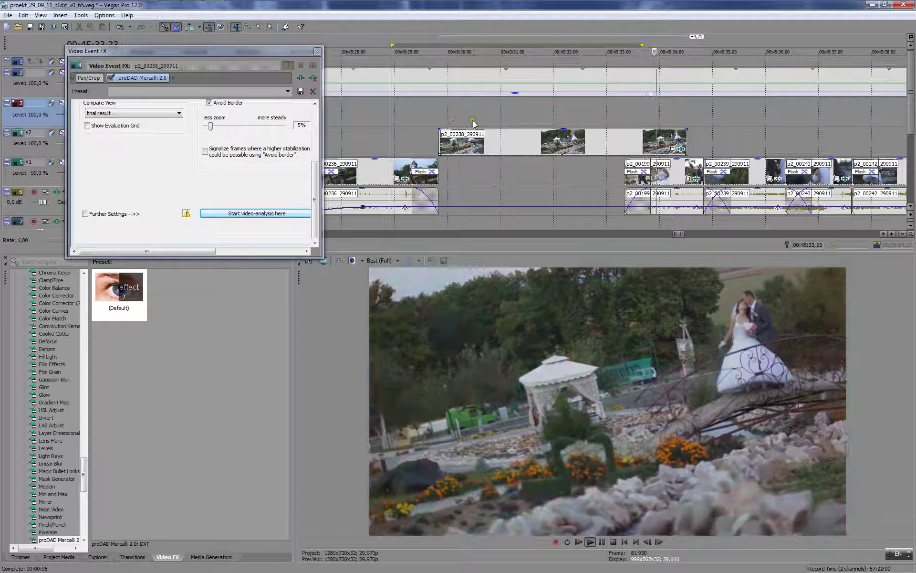
key("Return")
key("space")
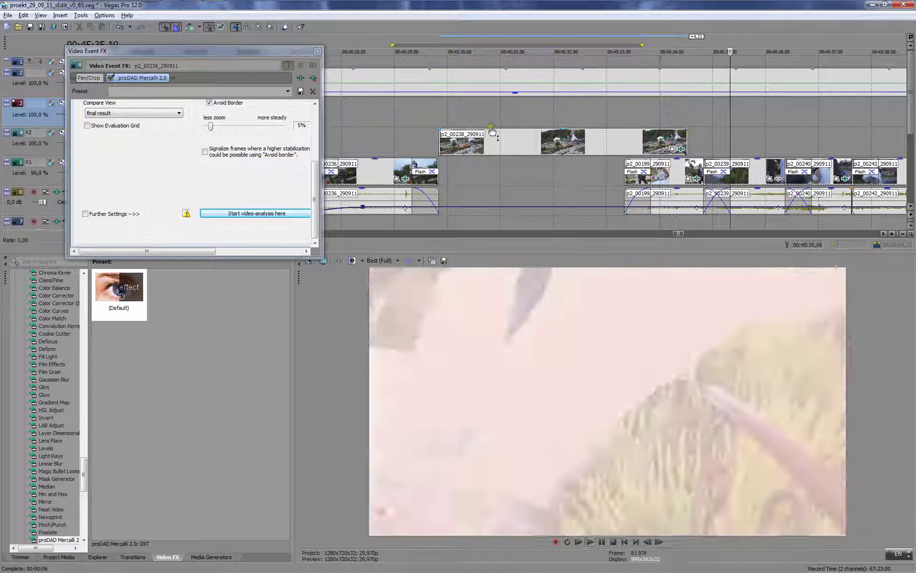
left_click(527, 117)
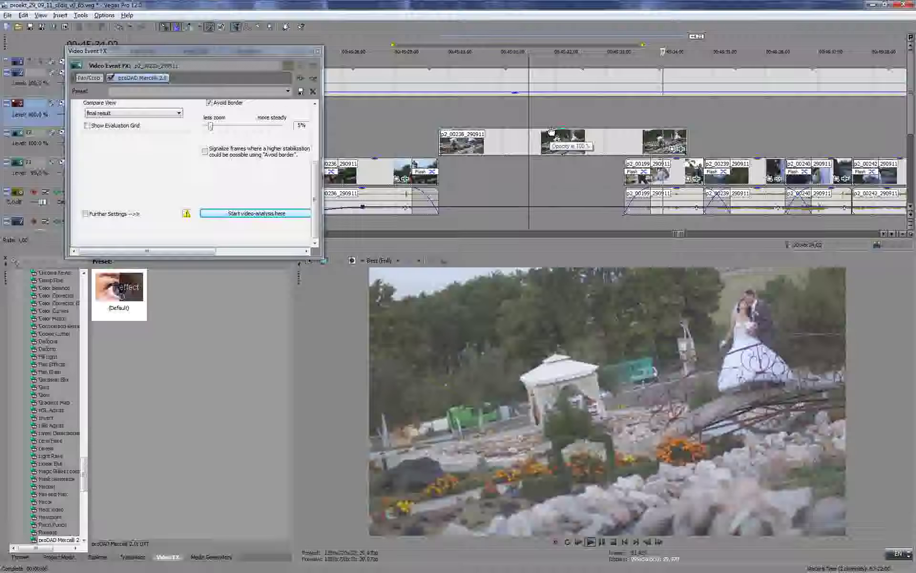
left_click(608, 138)
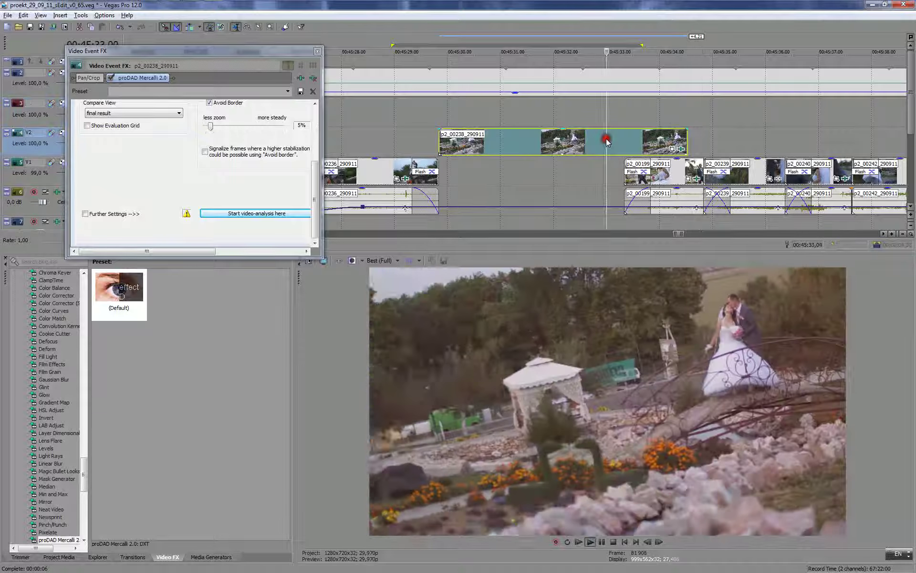
key("Return")
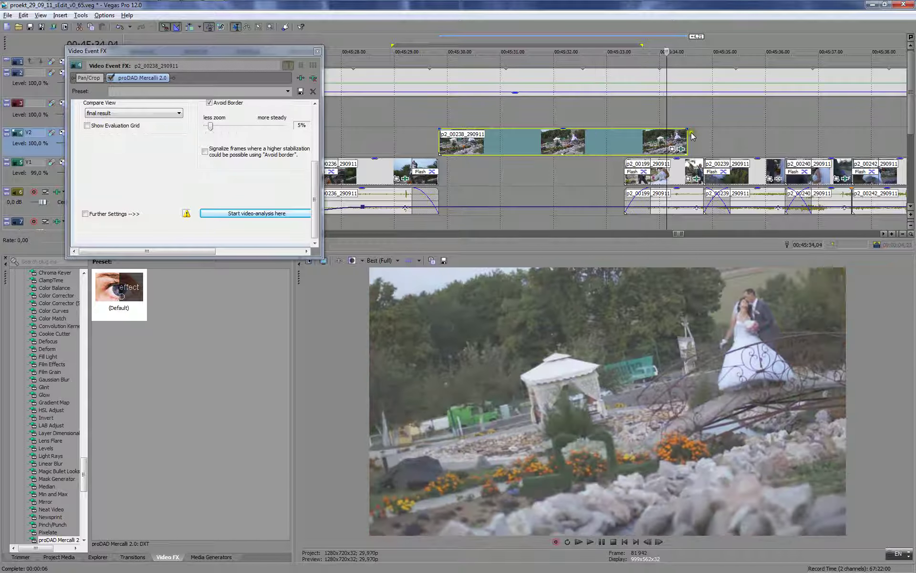
- Trim the end of the p2_00238 clip on V2 to where p2_00199 begins, play the cut, and close the effect settings
left_click_drag(685, 138, 623, 148)
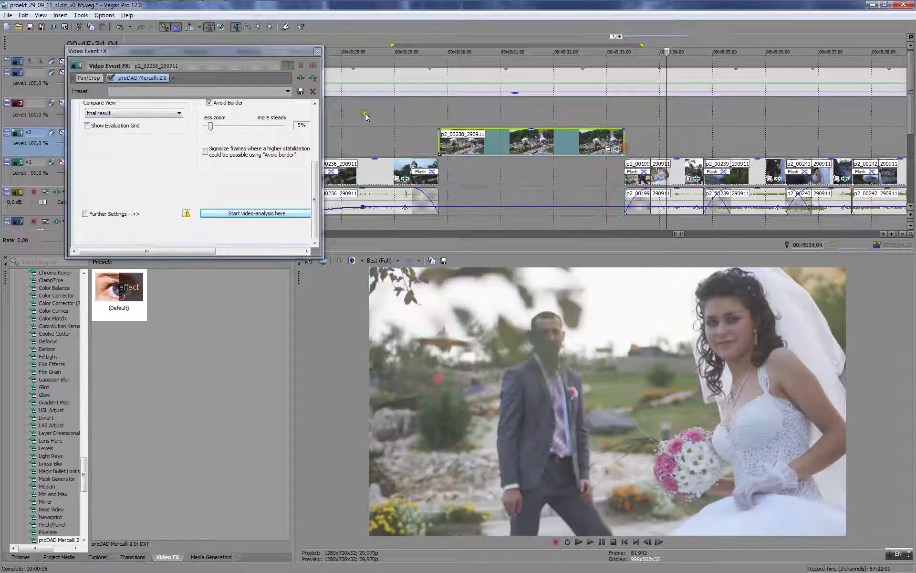
left_click(419, 118)
key("space")
left_click(317, 51)
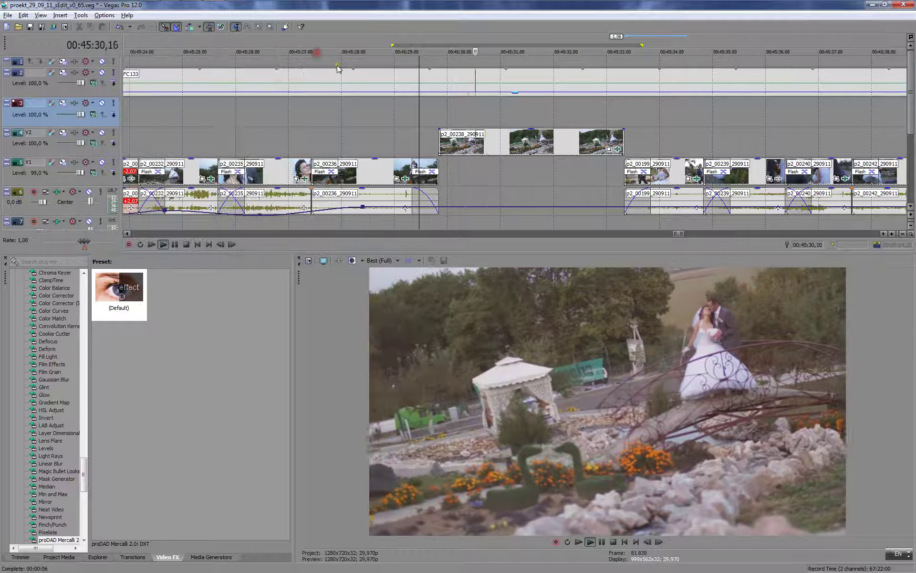
- Move the p2_00238 clip down to track V1 and slightly earlier so it overlaps the end of p2_00236
left_click_drag(465, 145, 443, 177)
left_click(398, 134)
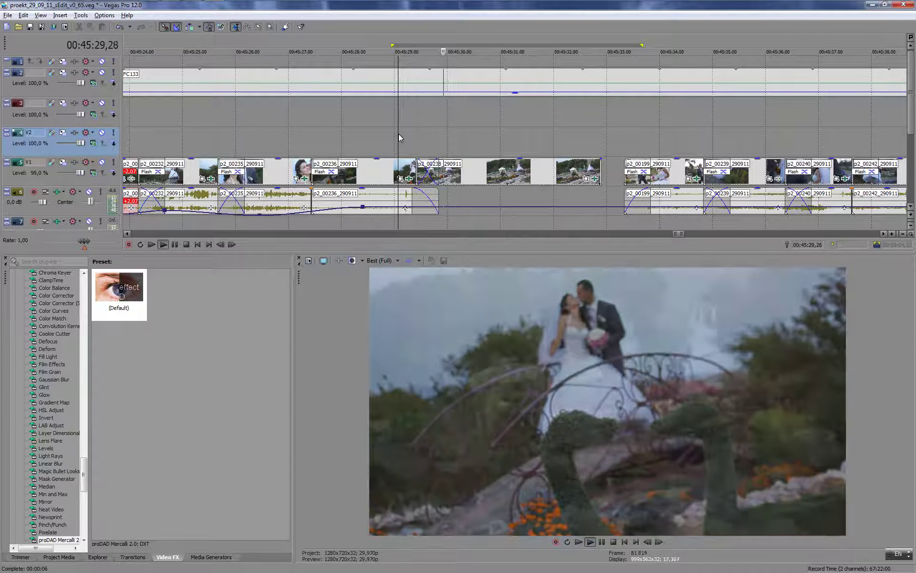
left_click(382, 125)
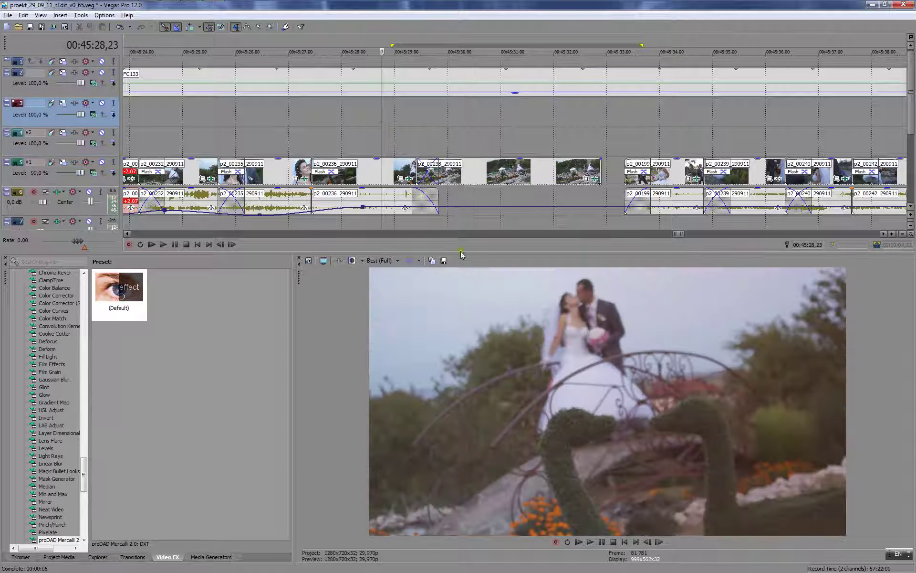
- Move the p2_00238 clip back up to track V2, still overlapping the end of p2_00236, and play the timeline across it
left_click_drag(455, 173, 458, 141)
left_click(391, 125)
key("space")
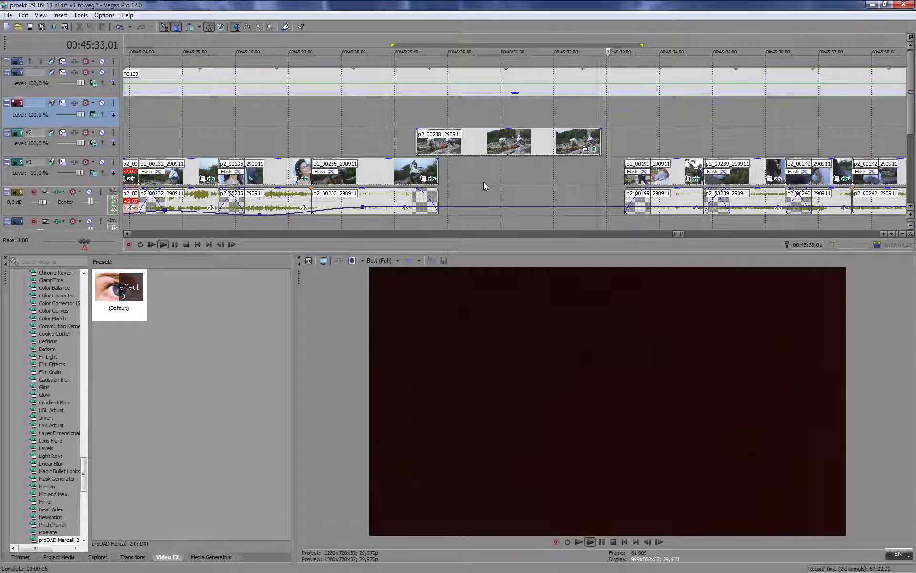
key("Return")
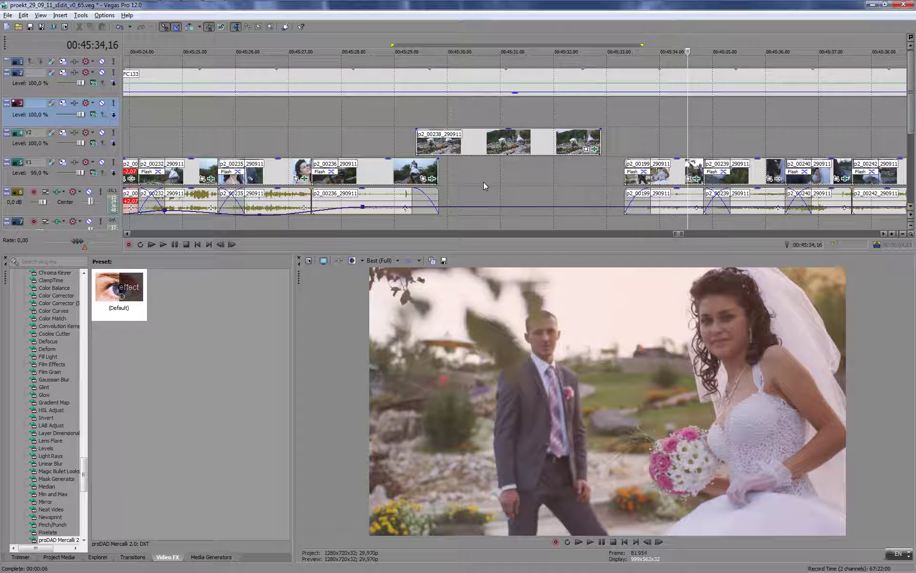
- Check the project media, return to the Trimmer, and play the timeline from within p2_00236 into the p2_00238 clip
left_click(367, 139)
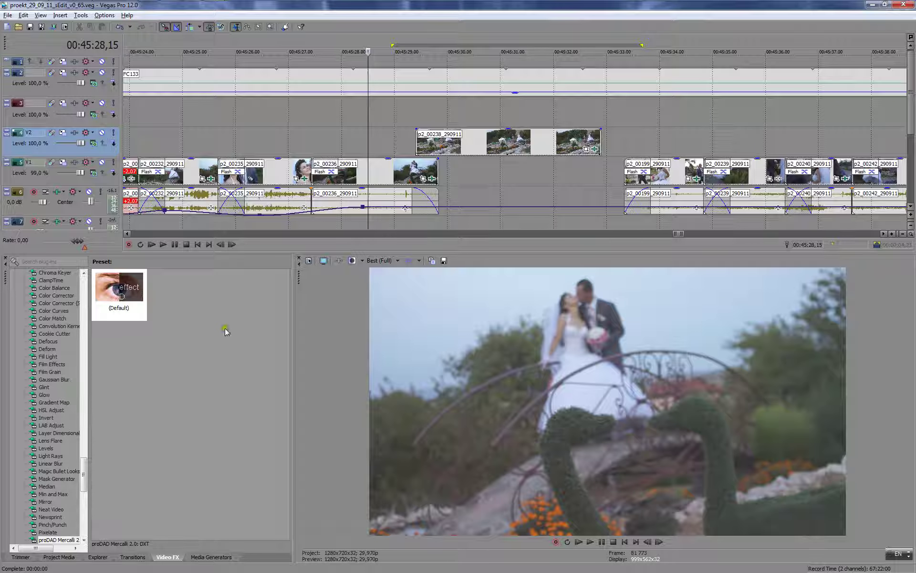
left_click(371, 136)
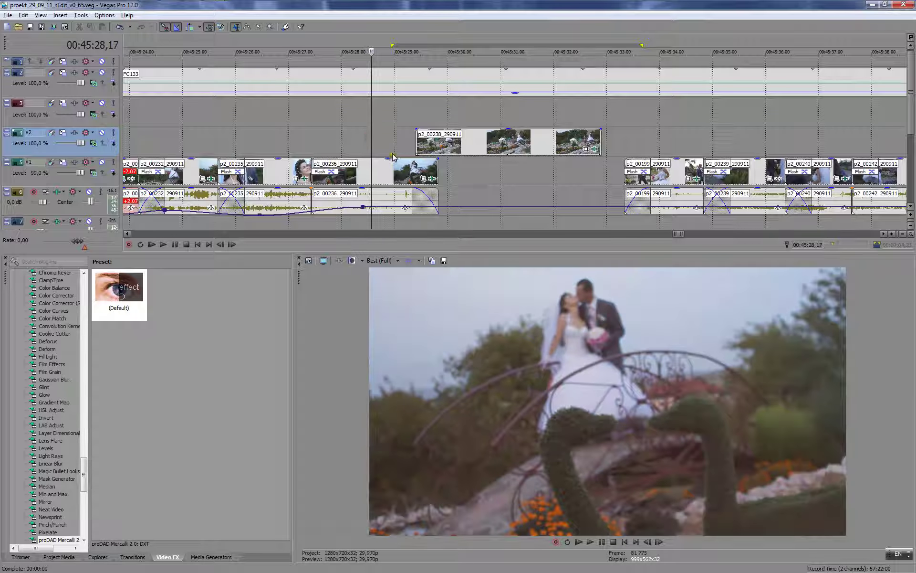
left_click(59, 557)
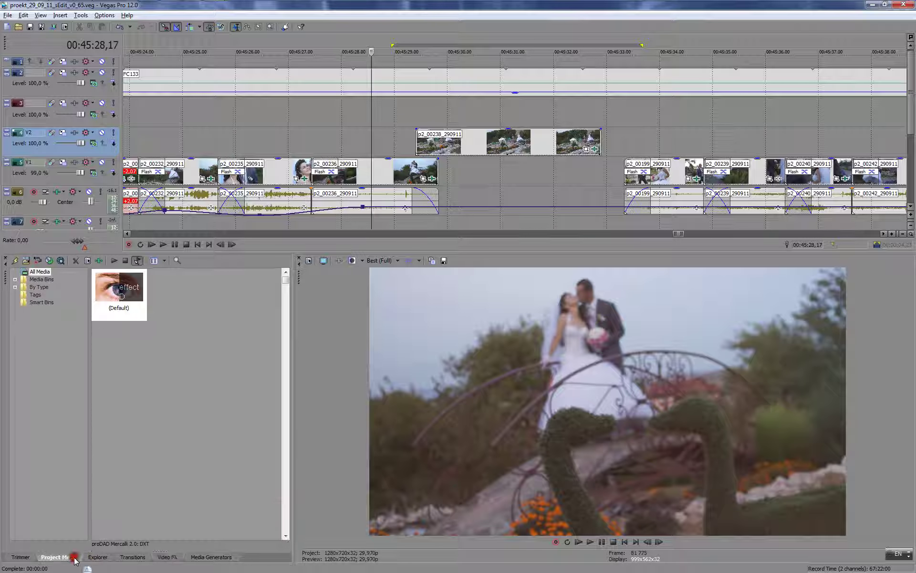
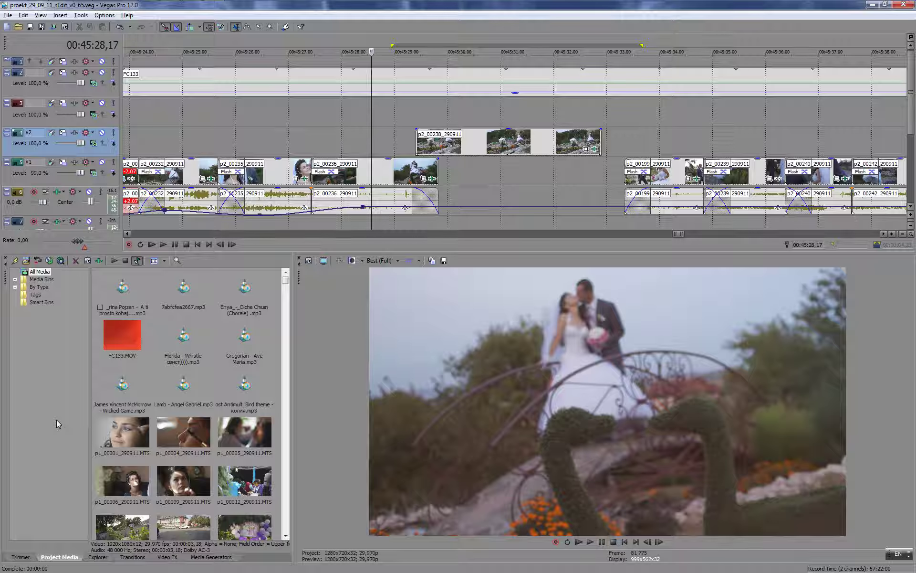
key("alt+2")
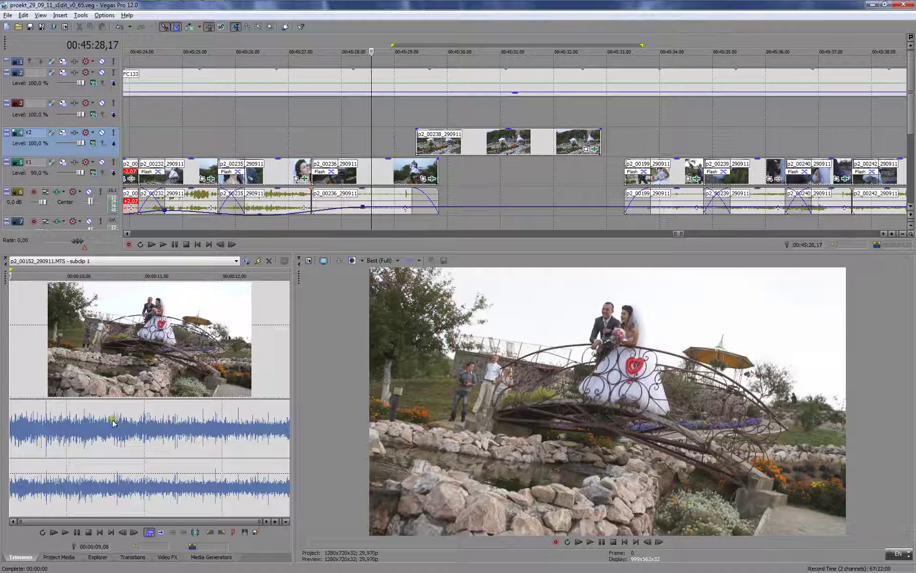
left_click(363, 137)
key("space")
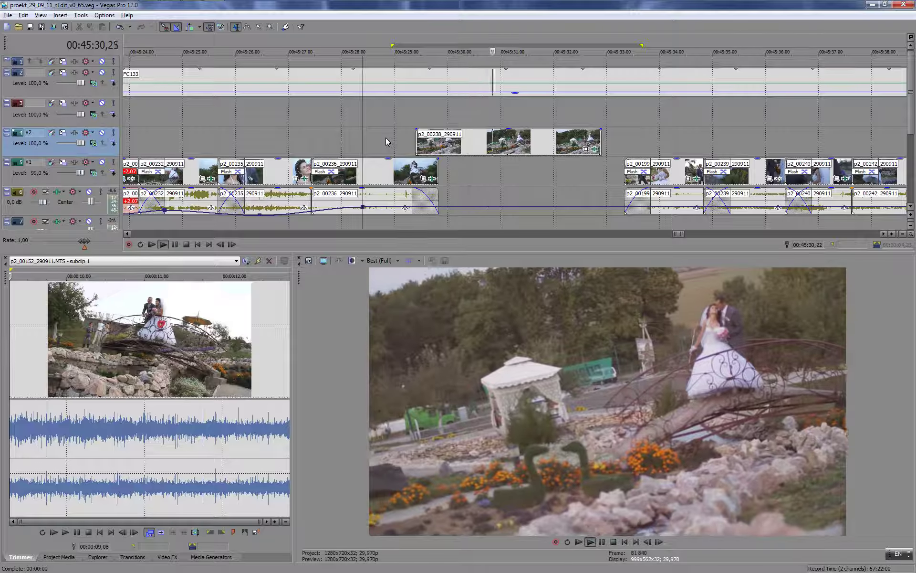
key("Return")
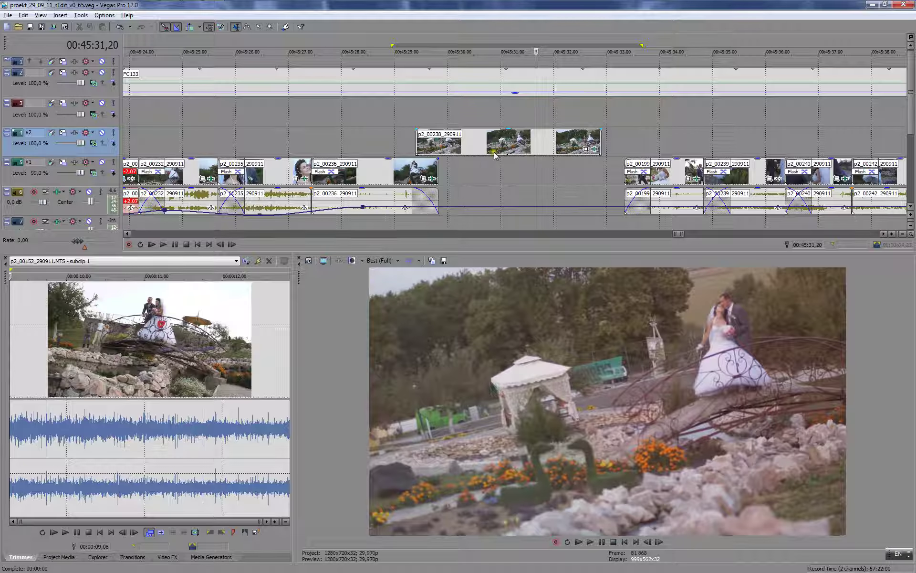
- Open the V2 clip's p2_00238 source in the Trimmer and play it up to 00:00:09,25
right_click(494, 153)
left_click(515, 158)
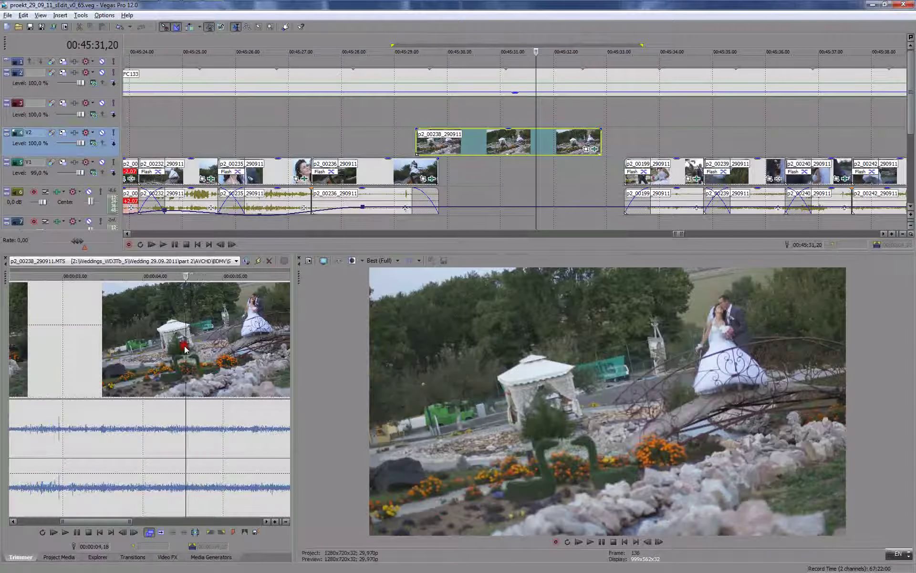
scroll(185, 349, "down", 2)
key("space")
scroll(219, 350, "down", 1)
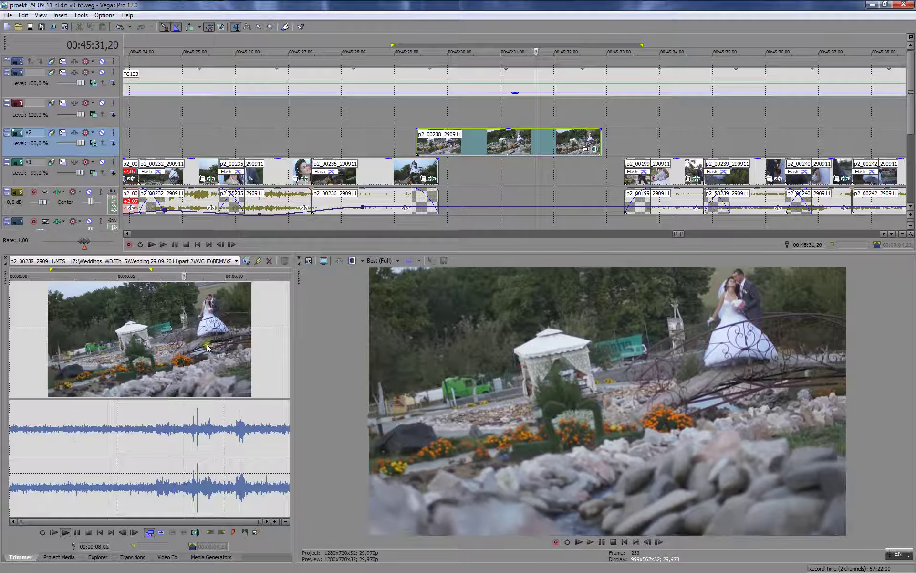
key("space")
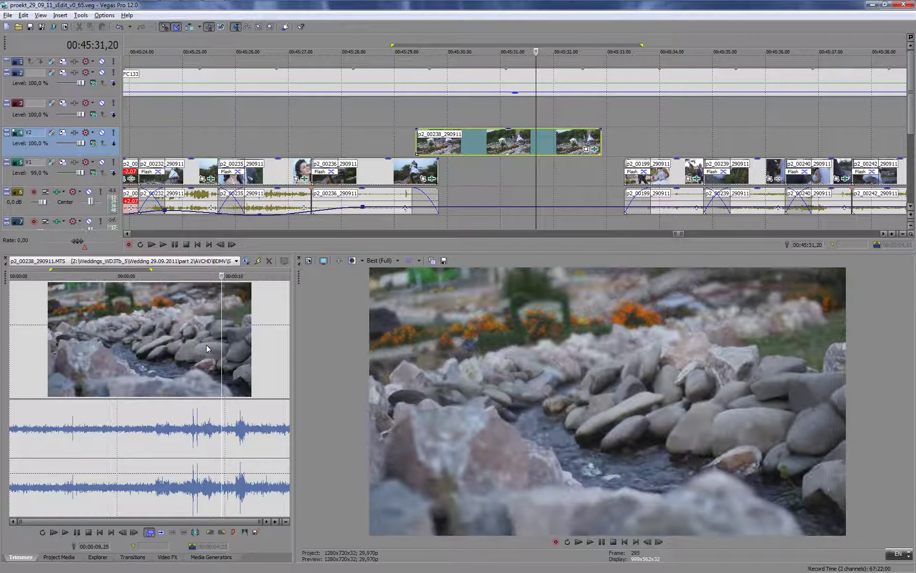
- Mark the p2_00238 source range from 00:00:09,25 to 00:00:12,04 and place it on track 3, overlapping the end of the V2 clip
key("i")
key("space")
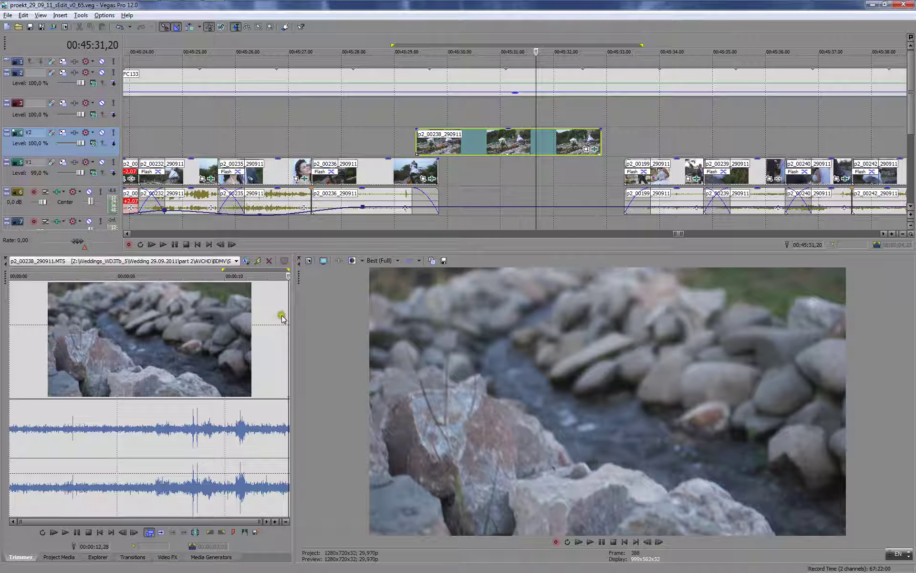
left_click_drag(287, 315, 270, 314)
left_click_drag(257, 349, 545, 115)
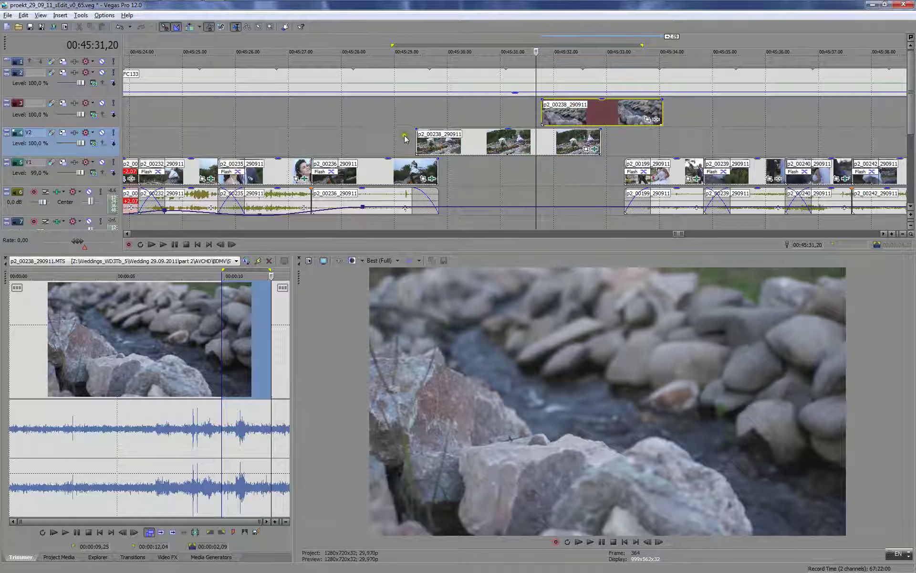
- Play the timeline from before the V2 clip, then replay the start of the new p2_00238 piece on track 3
left_click(404, 138)
key("space")
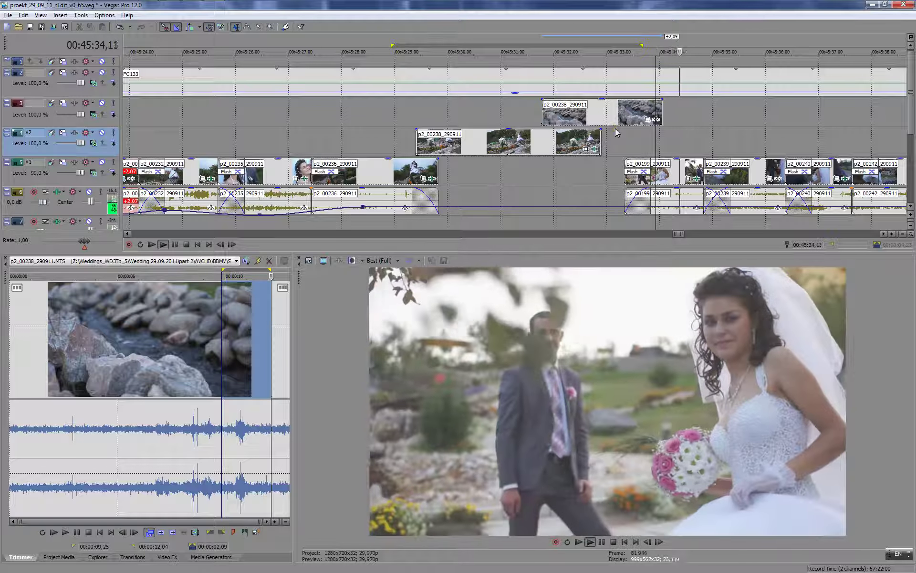
key("Return")
left_click(554, 112)
left_click(529, 112)
key("space")
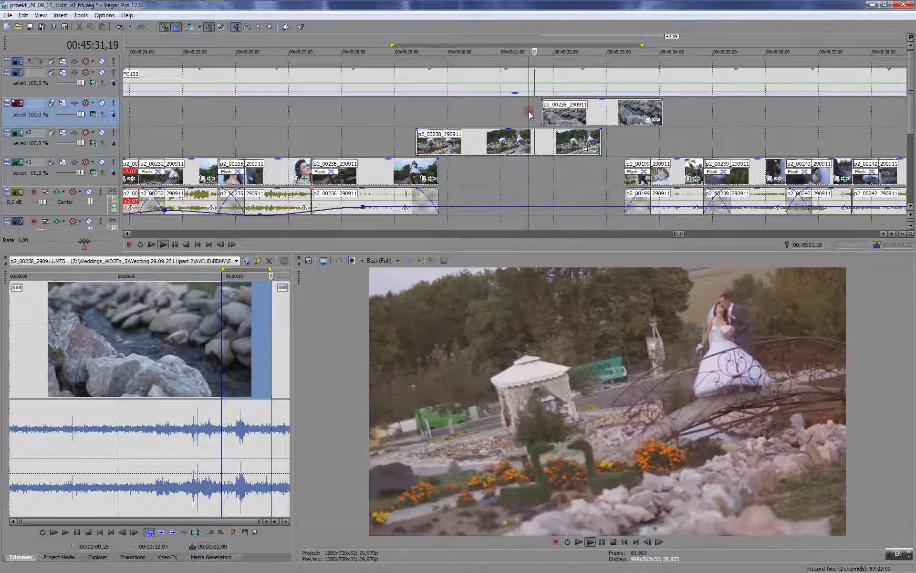
key("Return")
- Apply the default proDAD Mercalli 2.0 video effect to the p2_00238 clip on track 3
left_click(559, 117)
left_click_drag(541, 104, 542, 104)
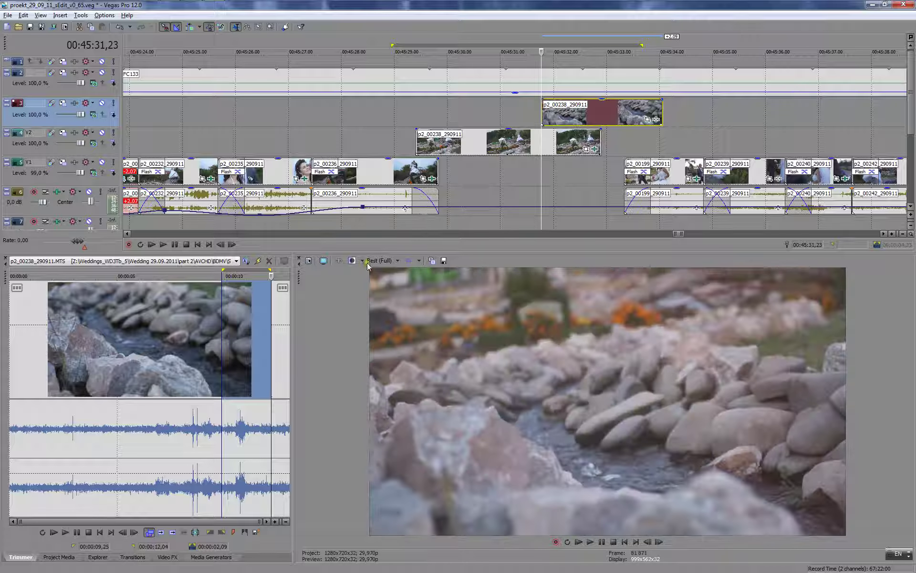
left_click(133, 557)
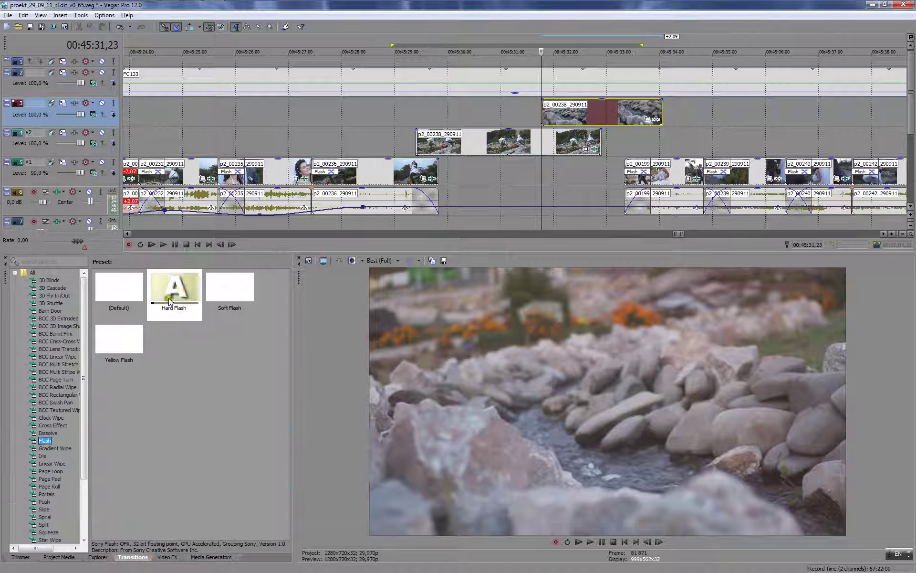
left_click(167, 557)
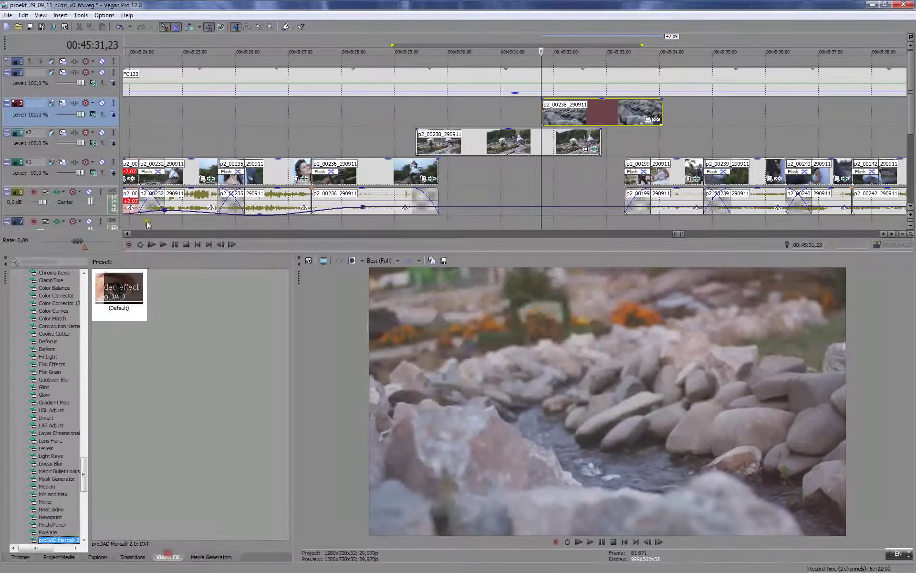
left_click_drag(119, 291, 588, 111)
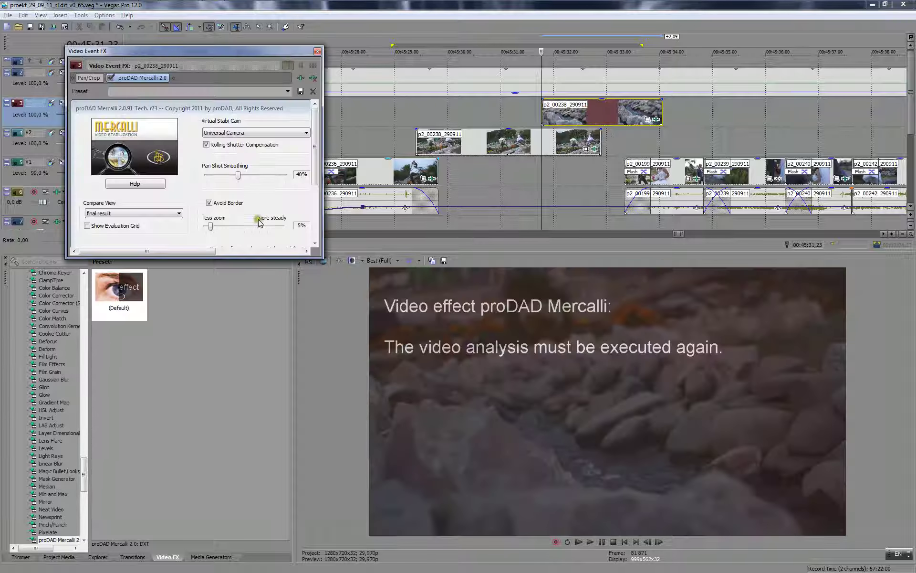
- Set the Mercalli border zoom to 13%, run the video analysis, and play the stabilized track 3 clip
left_click_drag(210, 227, 221, 228)
scroll(318, 213, "down", 3)
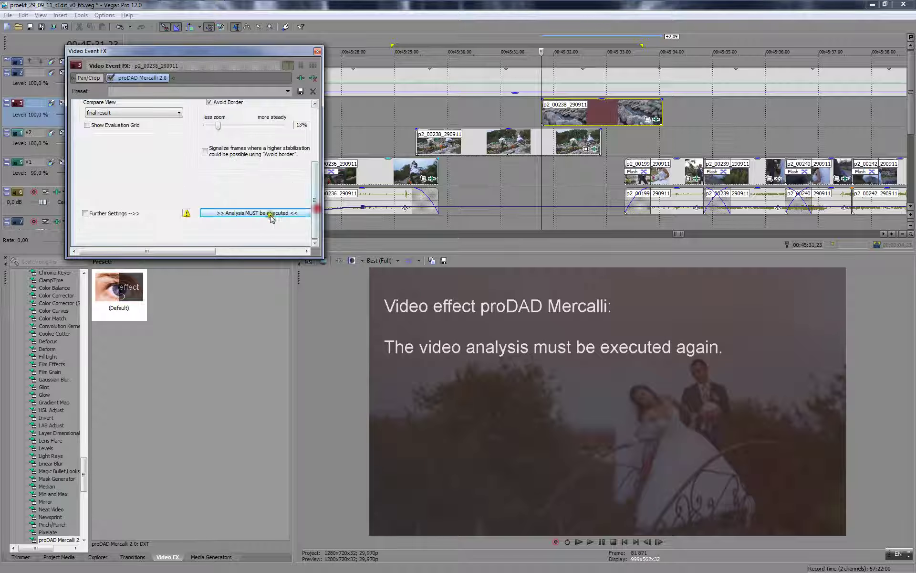
left_click(306, 213)
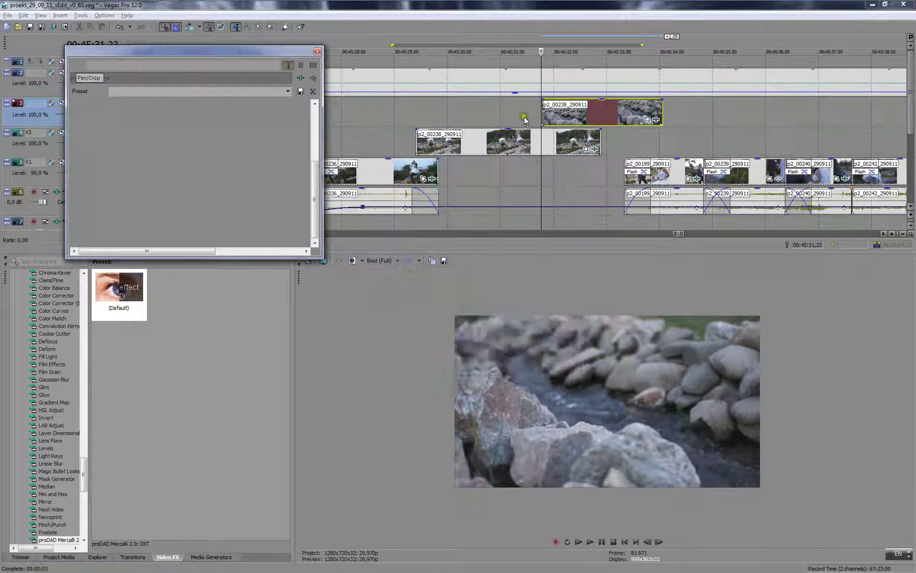
left_click(516, 105)
key("space")
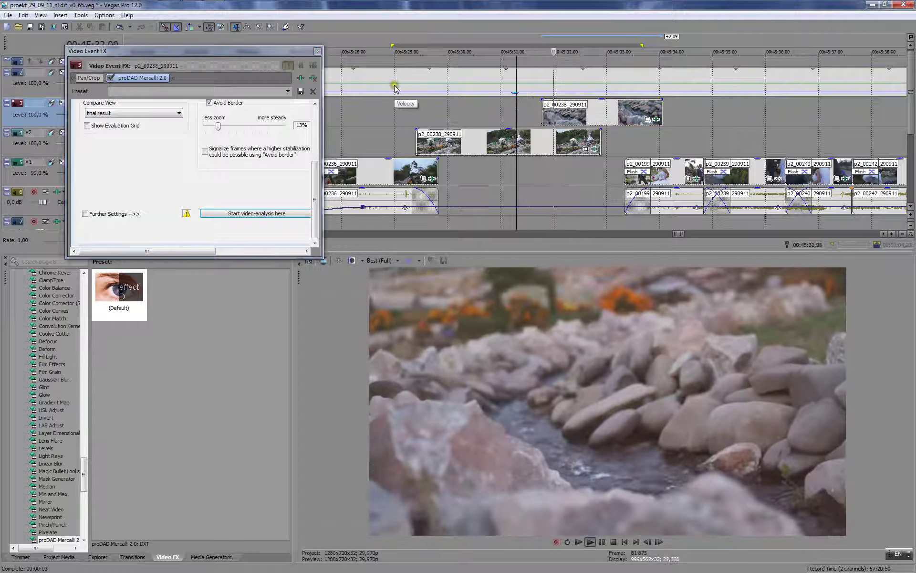
key("Return")
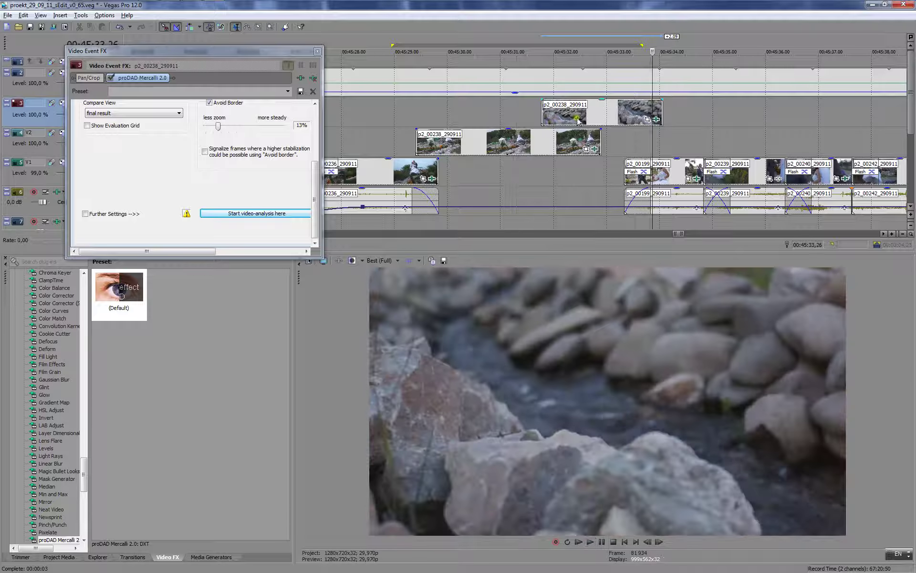
- Split the track 3 p2_00238 clip near its middle, delete the first part, and move the remainder 14 frames earlier
left_click(597, 110)
key("s")
left_click(564, 111)
key("Delete")
left_click_drag(650, 115, 625, 117)
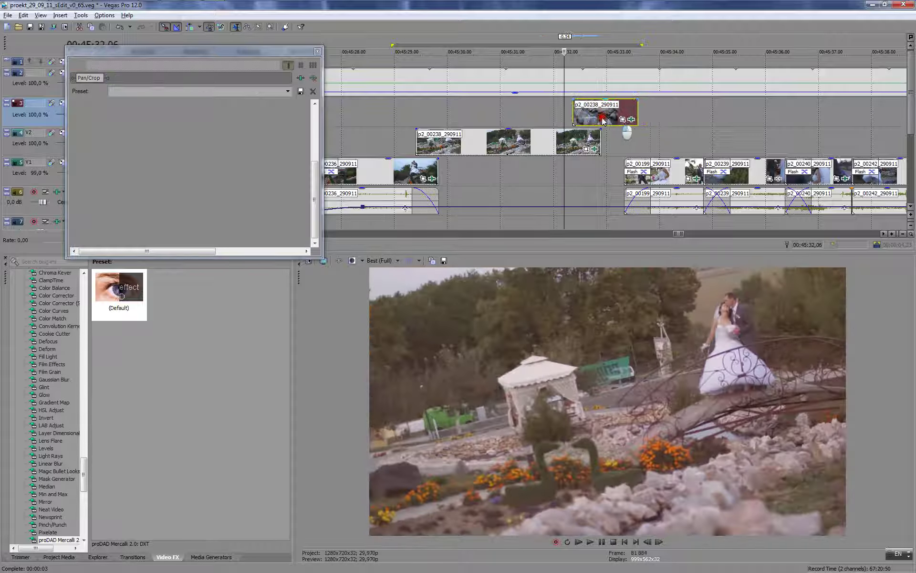
- Rerun the Mercalli video analysis on the shortened p2_00238 clip on track 3 and close its effect settings
left_click(607, 117)
left_click(631, 120)
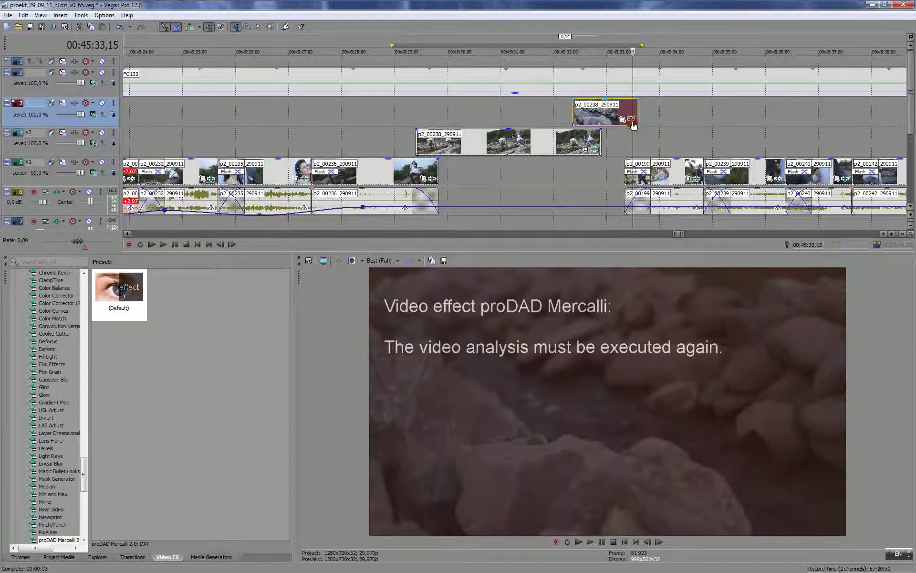
scroll(317, 227, "down", 5)
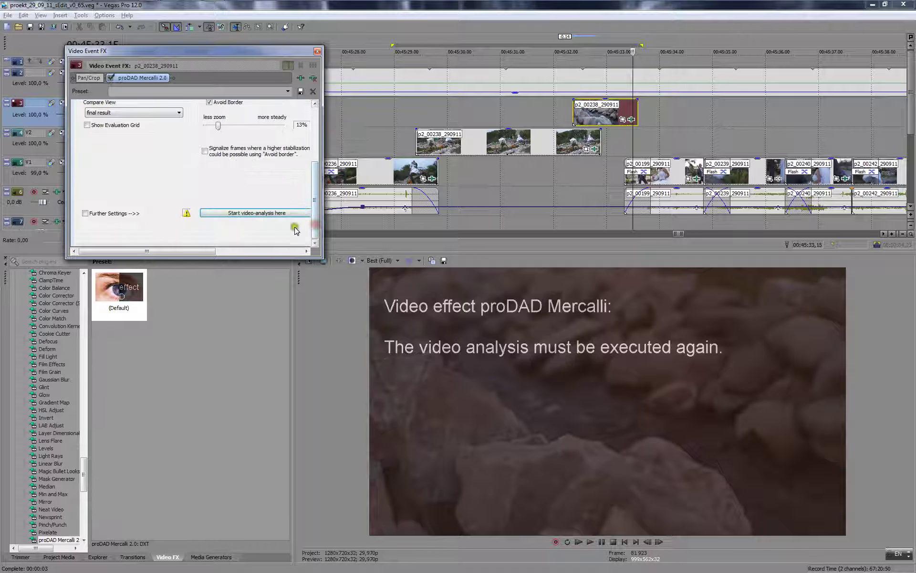
left_click(294, 214)
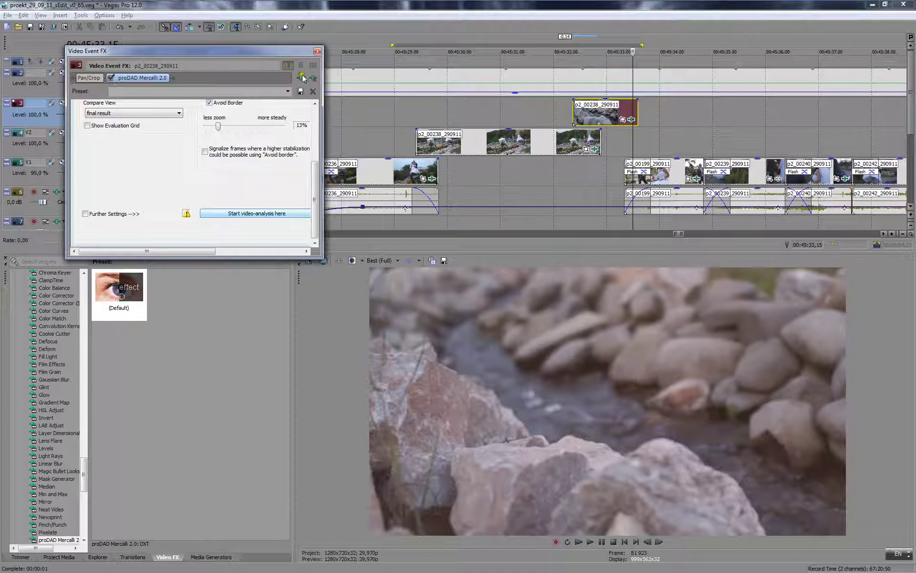
left_click(317, 51)
- Play the timeline from within the V2 p2_00238 clip through to the p2_00243 clip
left_click(495, 102)
key("space")
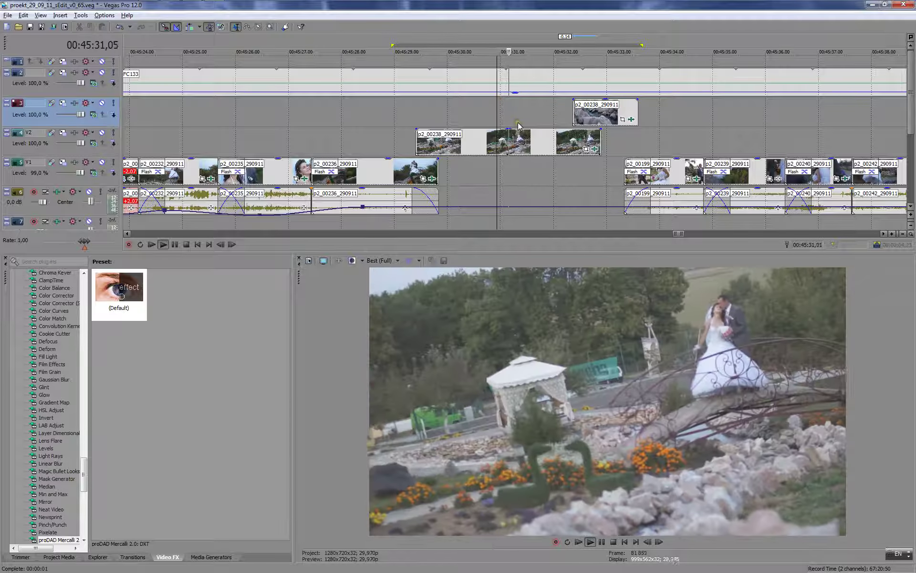
scroll(518, 126, "down", 2)
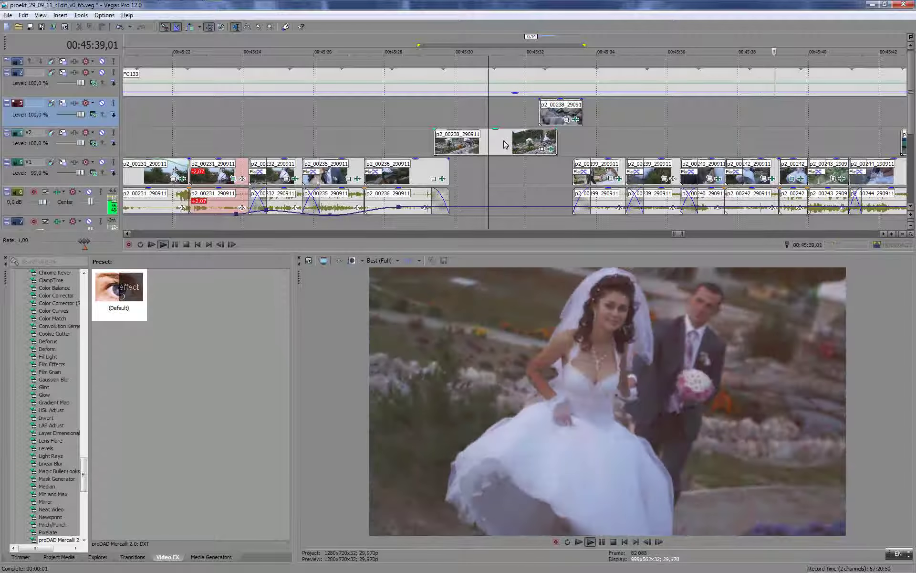
key("Return")
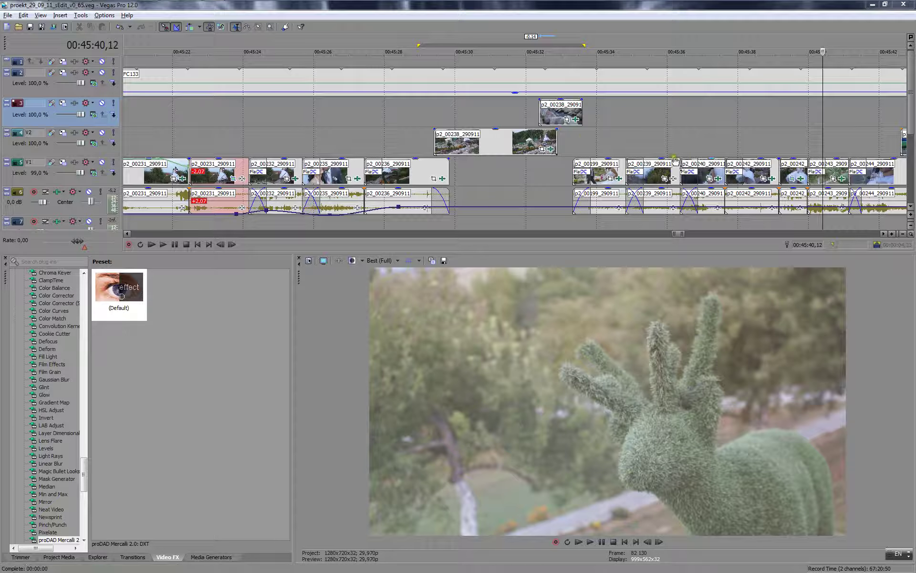
- Trim the end of p2_00239 by 15 frames to the start of p2_00240, removing their Flash transition, and play the cut
left_click(687, 137)
left_click(677, 137)
left_click_drag(677, 137, 679, 160)
left_click(662, 133)
key("space")
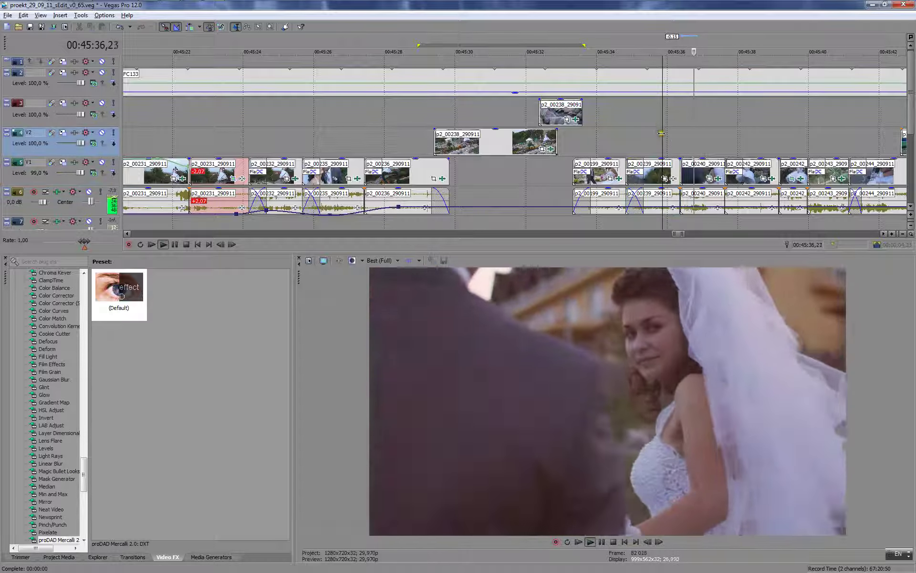
key("Return")
- Remove the proDAD Mercalli effect from p2_00240 and play the timeline from just before that clip
left_click(719, 178)
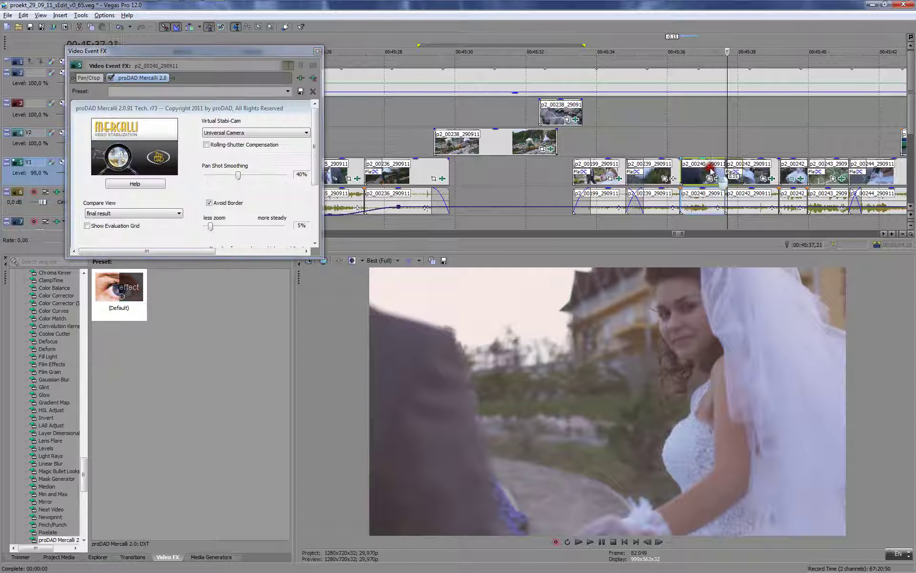
left_click(318, 79)
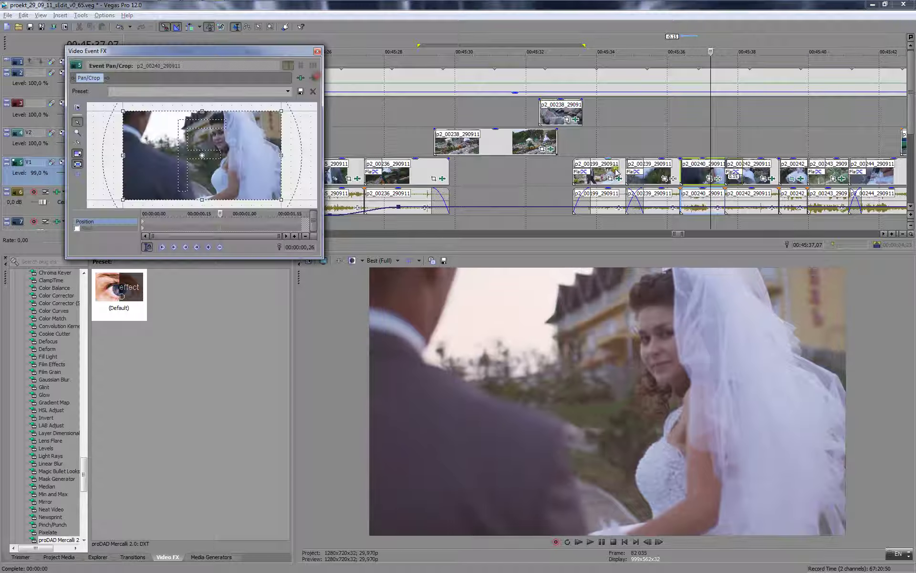
left_click(660, 136)
key("space")
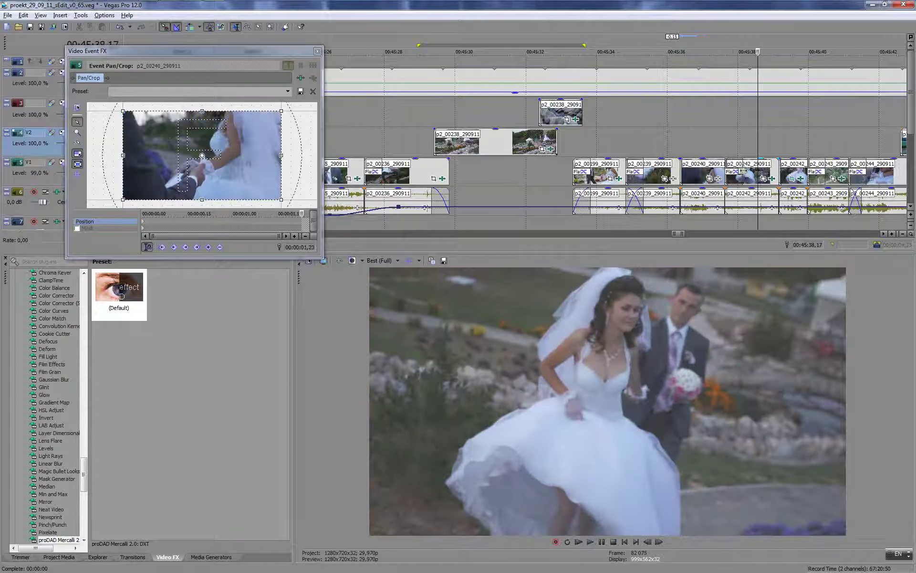
- Trim the end of p2_00240 by 15 frames to the start of p2_00242, removing the Flash transition, and play the cut
left_click(719, 144)
key("Return")
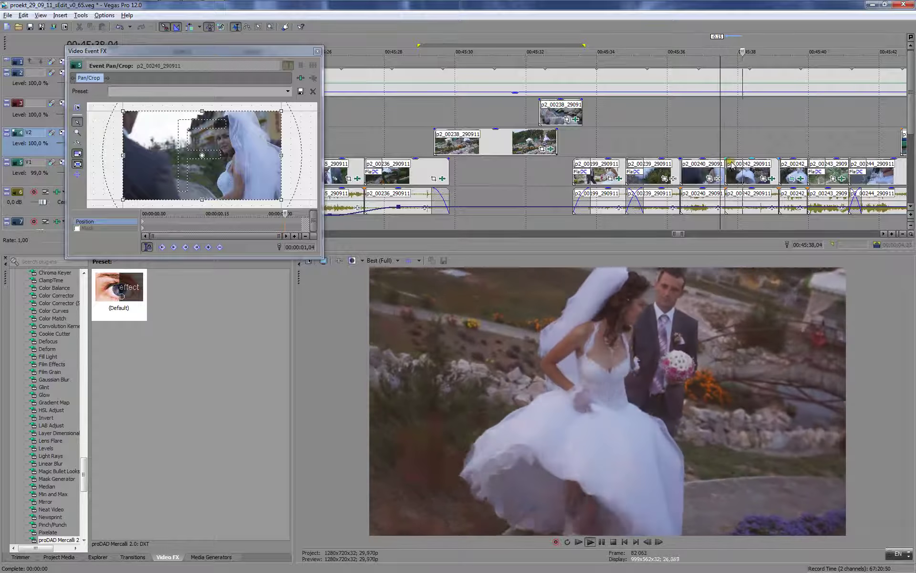
scroll(716, 158, "up", 1)
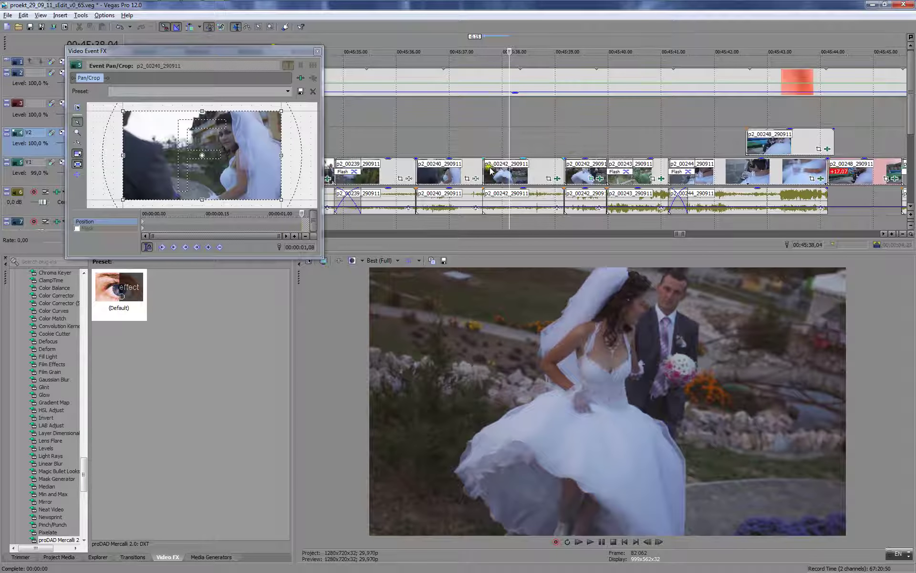
mouse_move(492, 171)
left_mouse_down()
mouse_move(490, 152)
mouse_move(491, 165)
left_mouse_up()
left_click(471, 141)
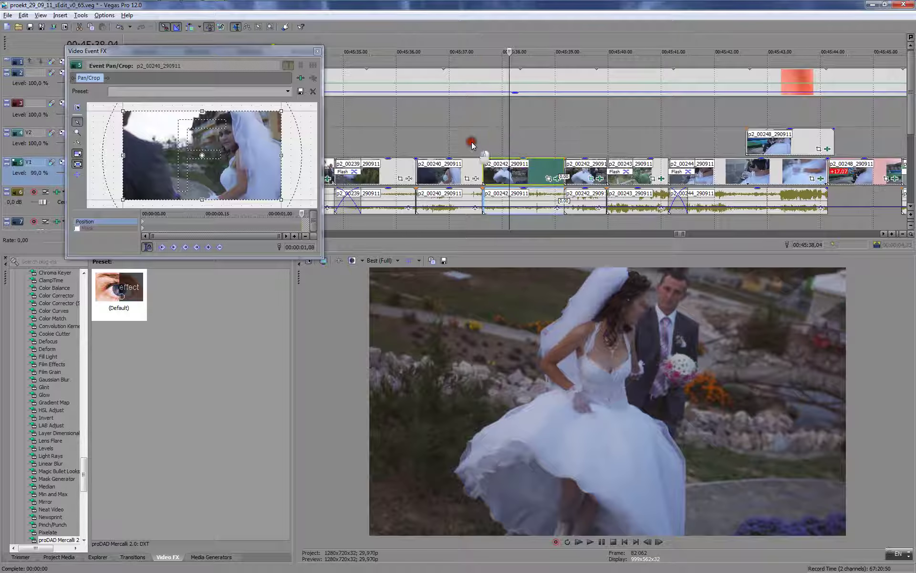
key("space")
left_click(457, 120)
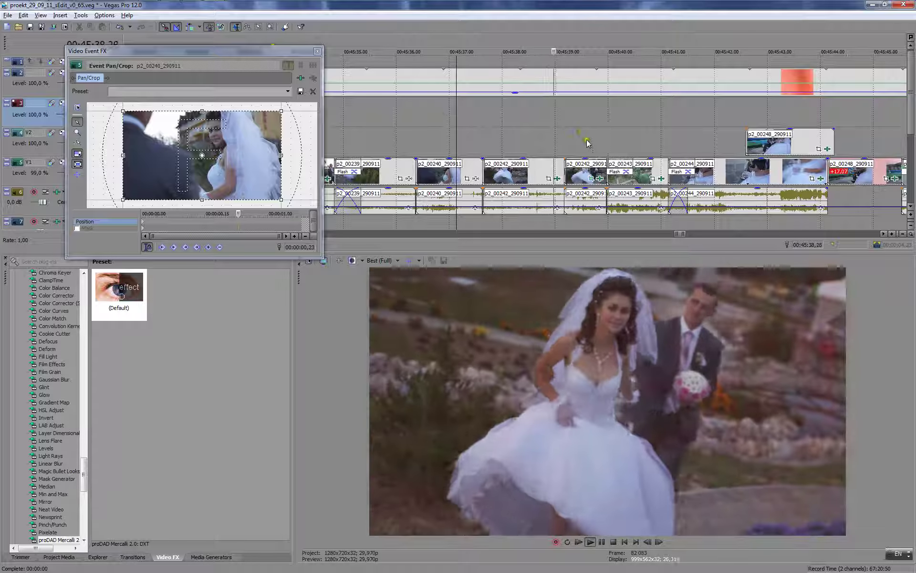
key("Return")
left_click(318, 52)
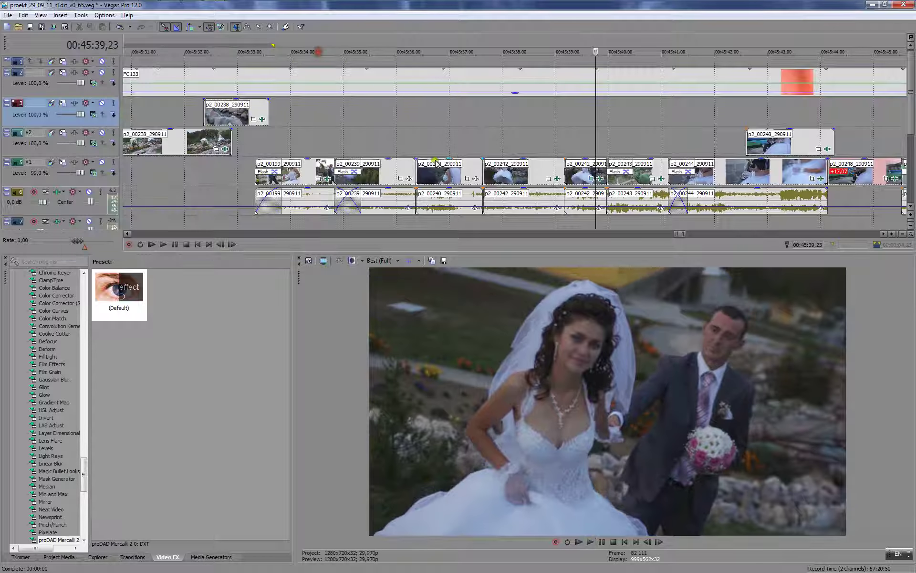
- Lower the camera audio volume envelope to its minimum from the start of p2_00199 onward and play the following clips
mouse_move(253, 207)
left_mouse_down()
mouse_move(238, 206)
mouse_move(289, 244)
left_mouse_up()
left_click(361, 106)
key("space")
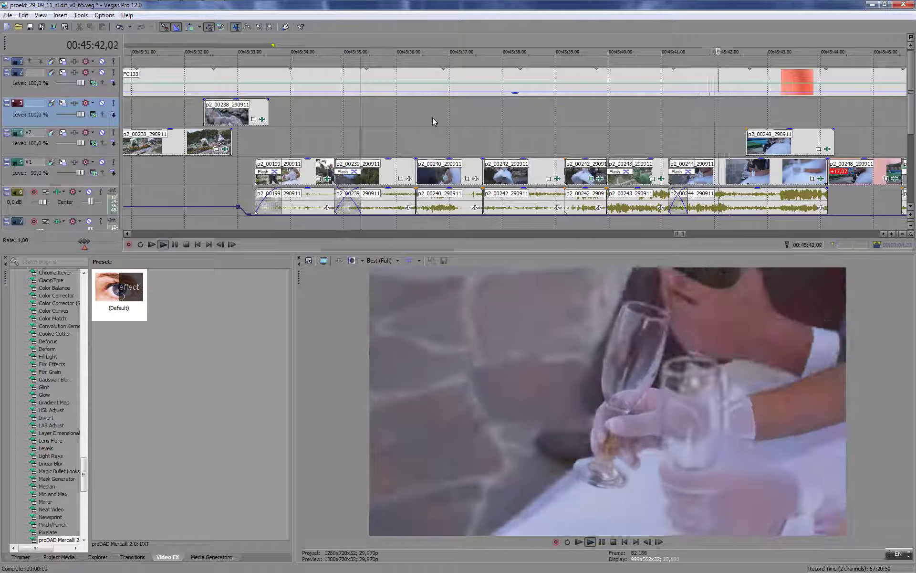
key("Return")
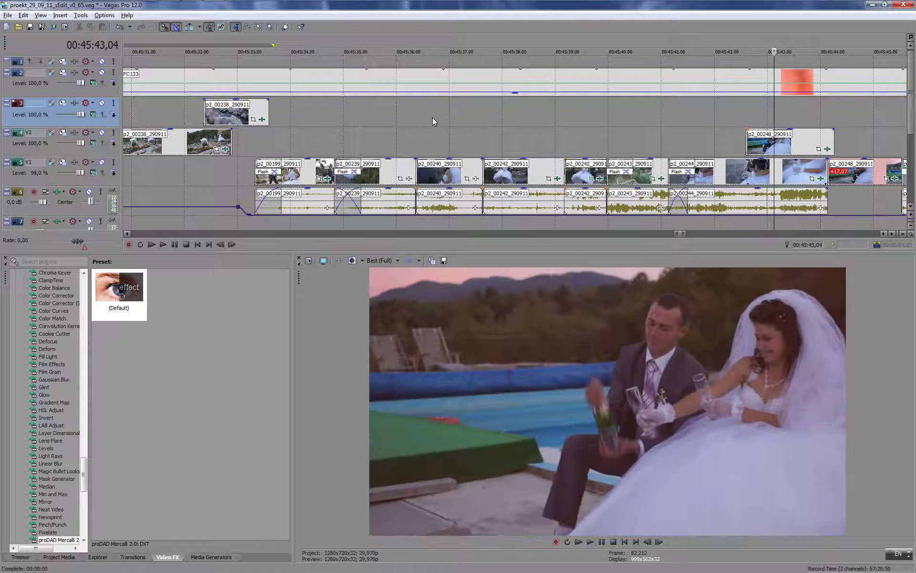
- Trim the end of the second p2_00242 clip by 15 frames to p2_00243, removing the Flash transition, and play the cut
left_click(594, 130)
key("space")
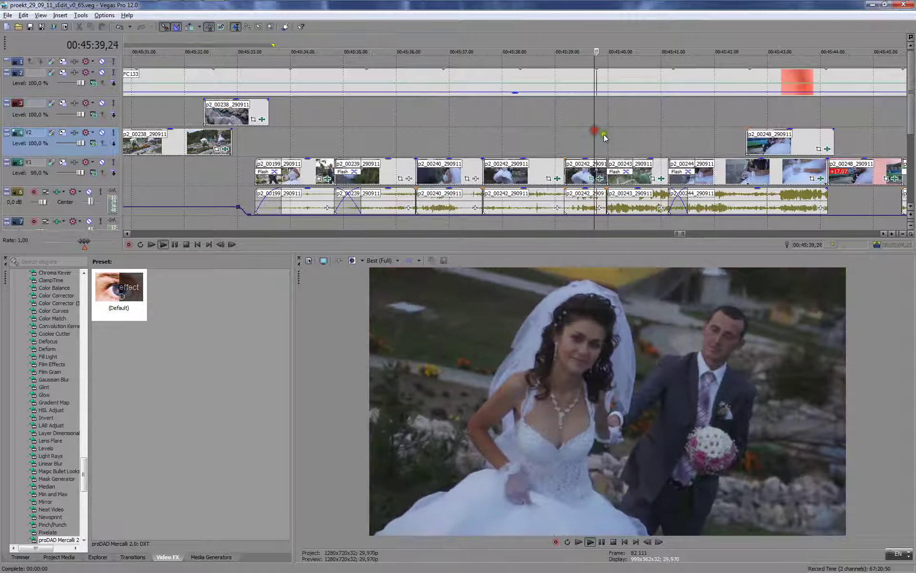
scroll(630, 140, "down", 2)
scroll(614, 143, "up", 2)
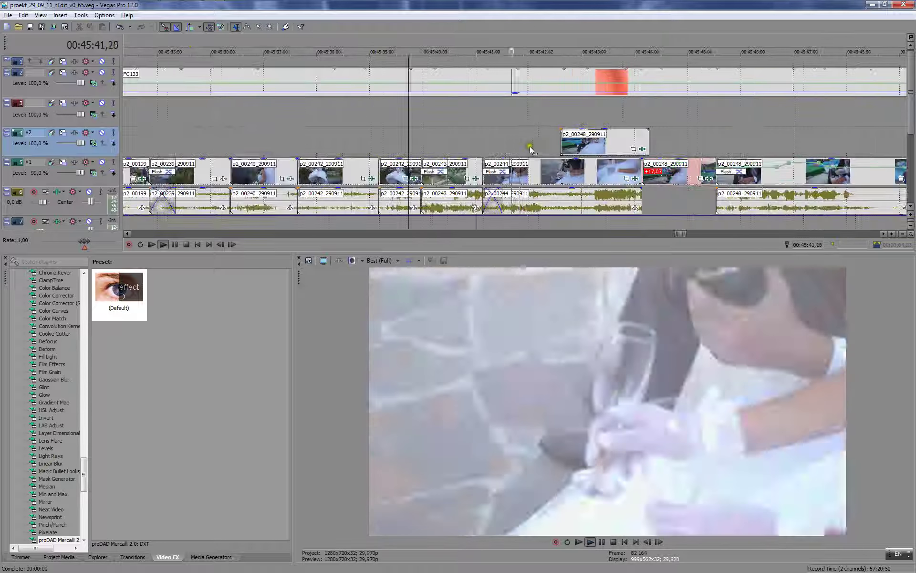
key("Return")
left_click_drag(445, 164, 437, 165)
left_click(396, 120)
key("space")
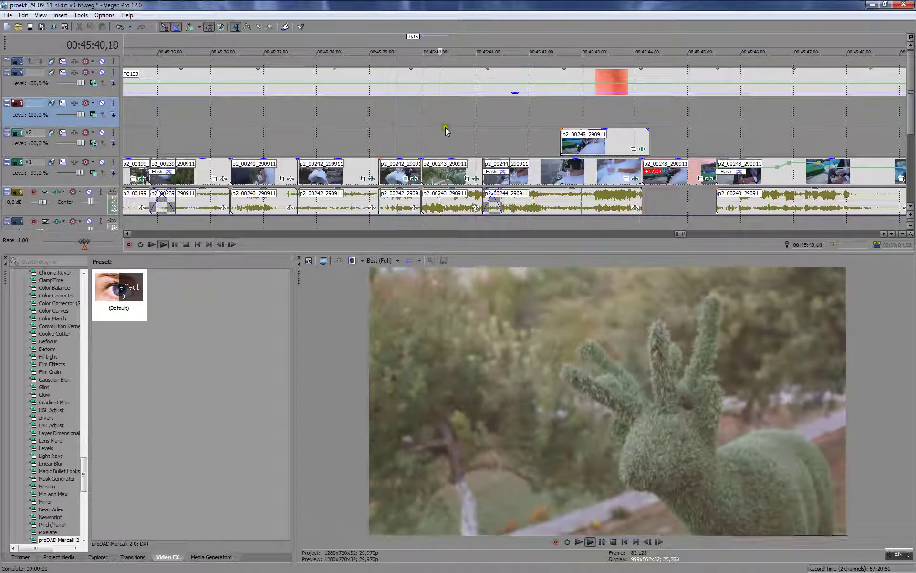
key("Return")
- Play the timeline from the second p2_00242 clip into the p2_00248 clips and replay from the first V1 p2_00248 clip
left_click(402, 110)
key("space")
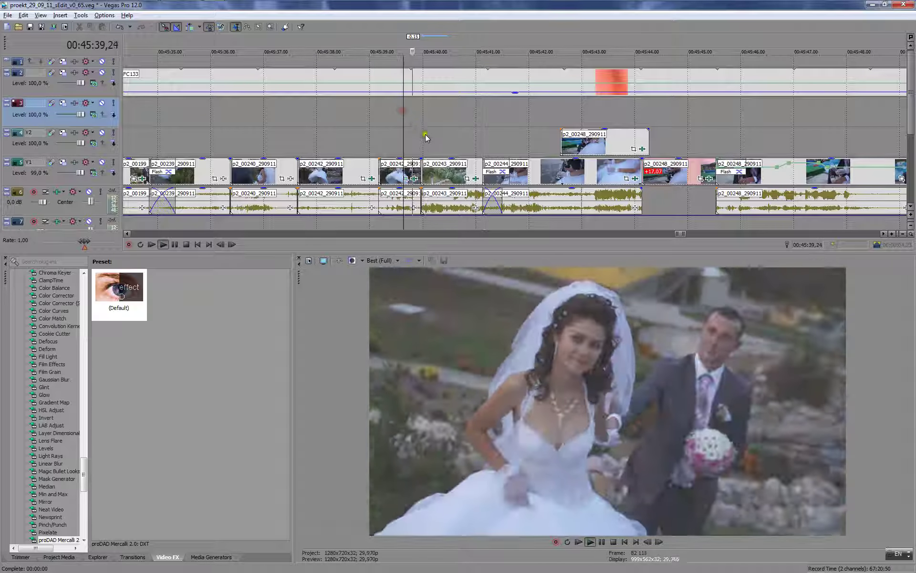
key("Return")
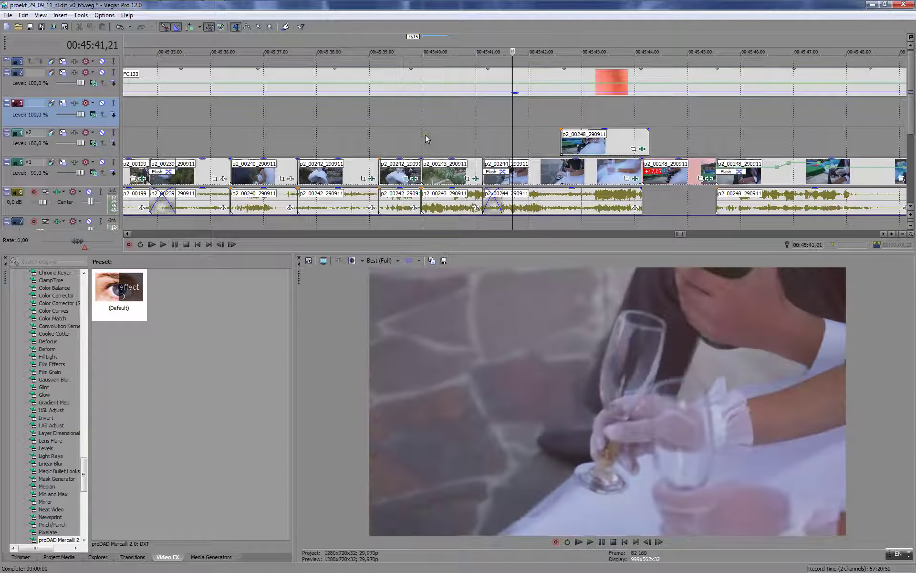
key("space")
scroll(494, 138, "down", 2)
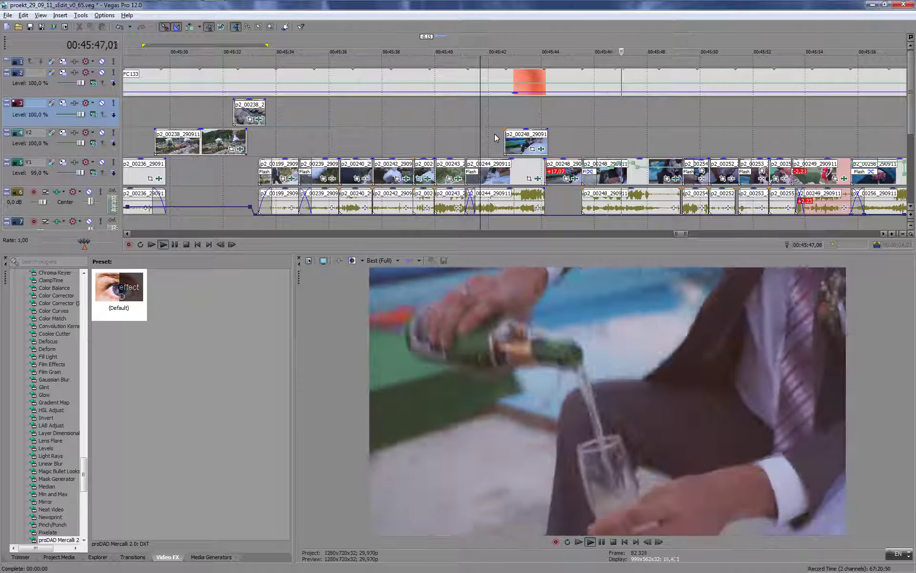
left_click(564, 123)
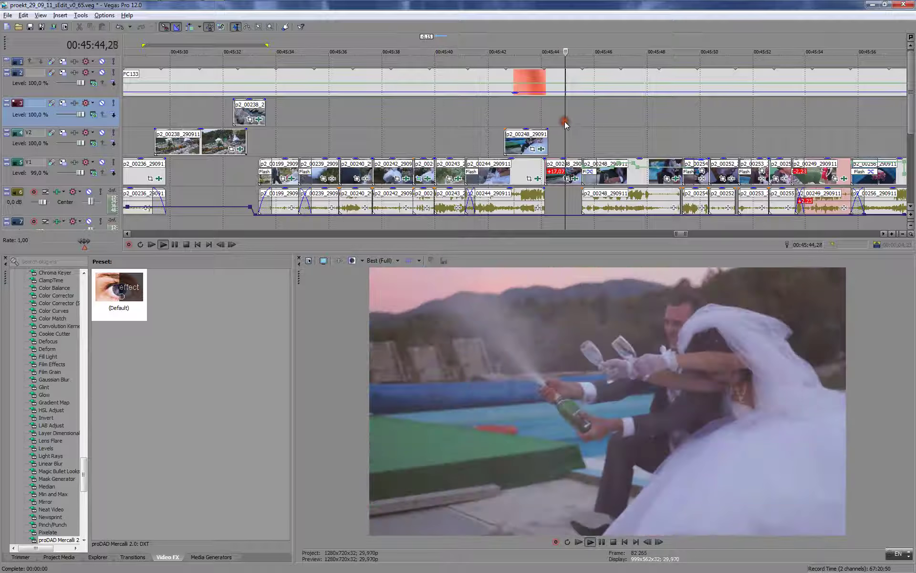
- Open the source of the V1 p2_00248 clip directly after p2_00244 in the Trimmer
left_click(555, 171)
right_click(556, 173)
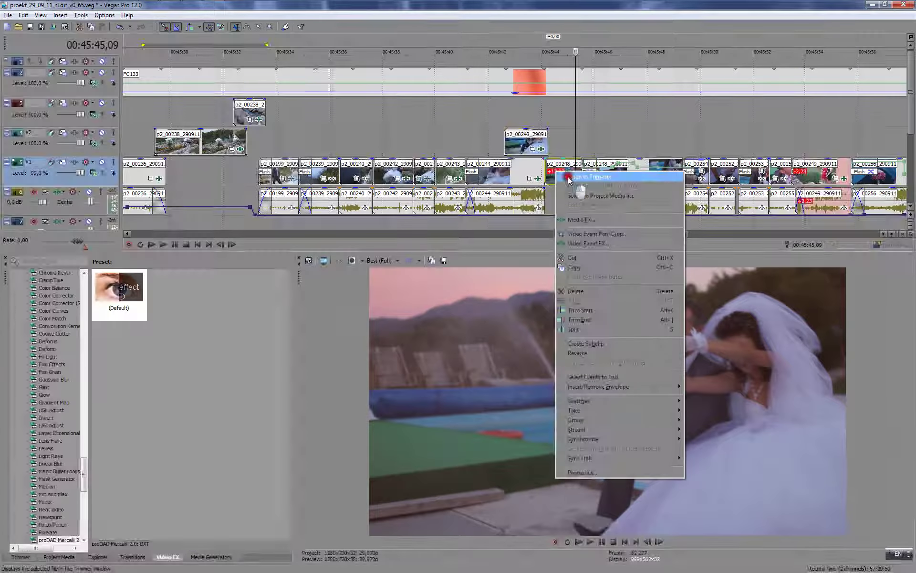
left_click(568, 179)
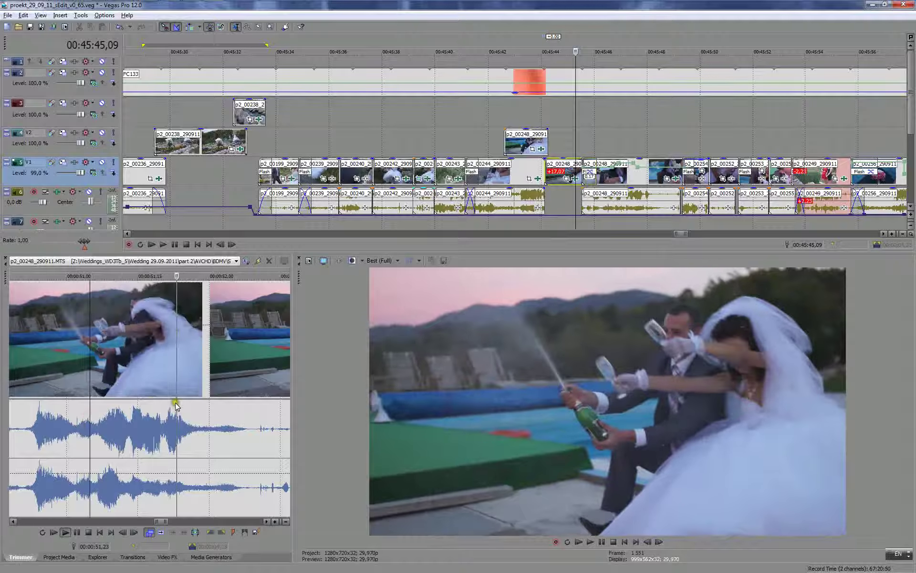
- Listen repeatedly to the p2_00248 source in the Trimmer around 00:00:49 to 00:00:52 to find the champagne spray sound
scroll(184, 413, "down", 2)
scroll(72, 398, "down", 1)
left_click(31, 404)
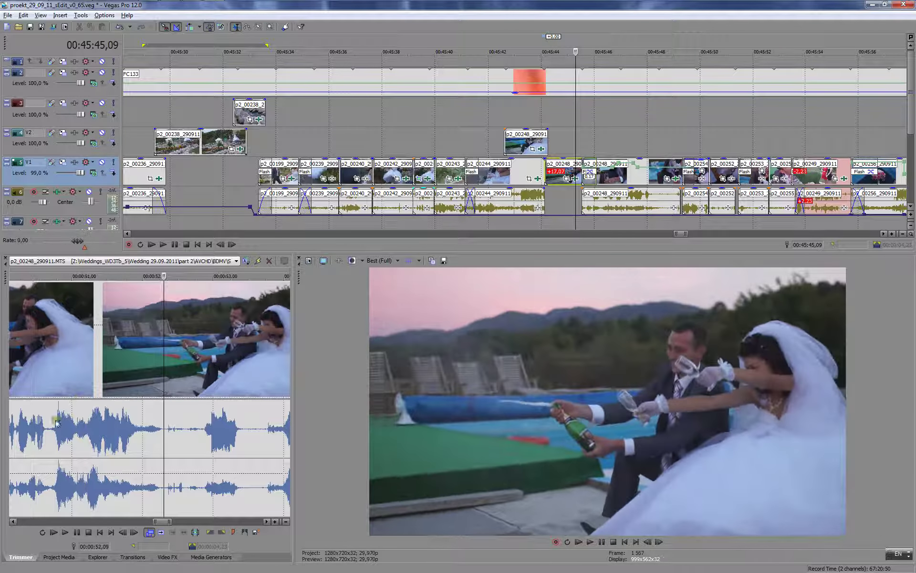
left_click(12, 396)
key("space")
scroll(71, 403, "down", 3)
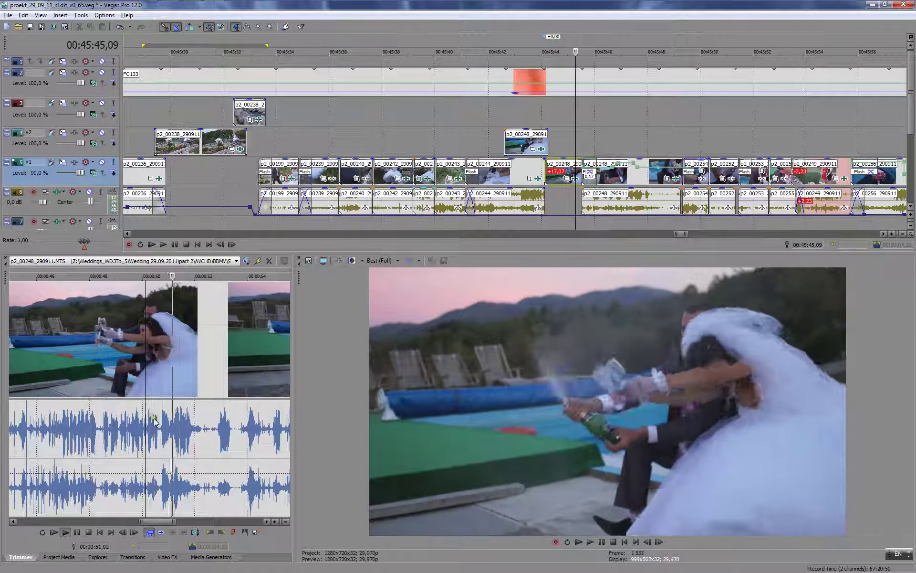
left_click(115, 420)
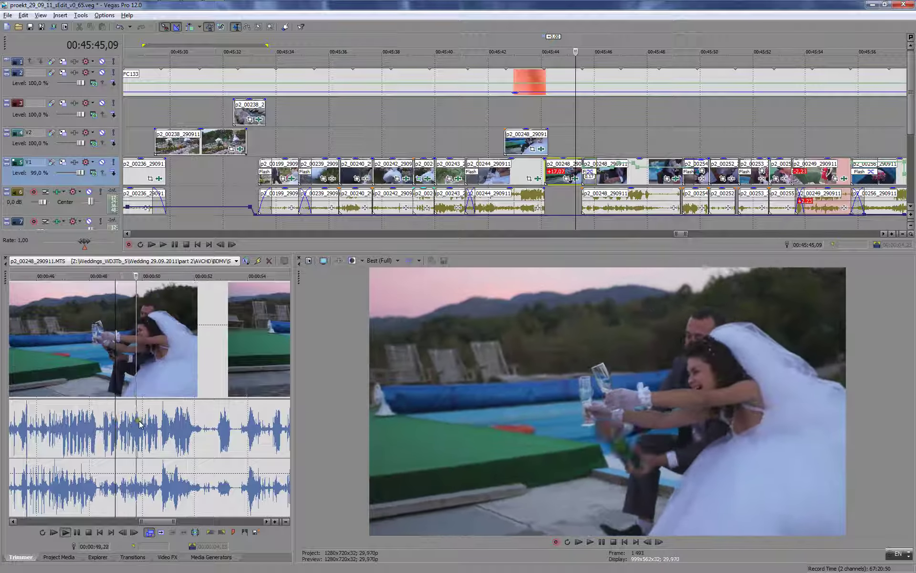
scroll(153, 424, "up", 3)
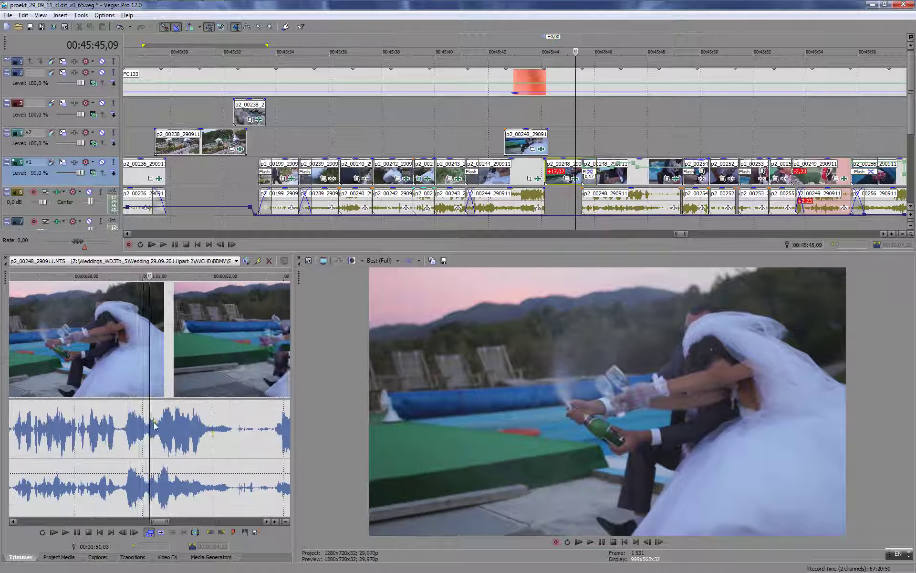
left_click(117, 425)
key("space")
key("Return")
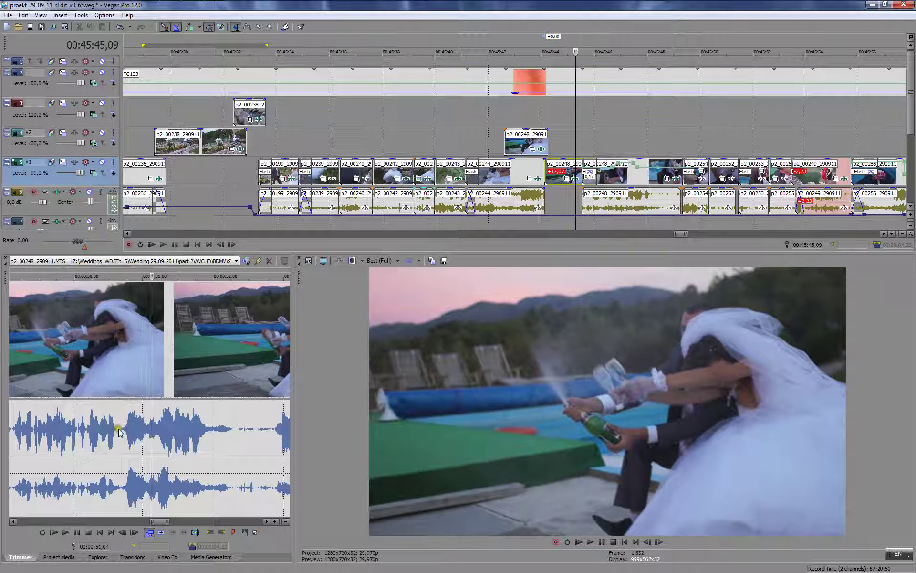
- Mark 00:00:50,17 to 00:00:51,08 in the Trimmer, place its audio on track 7 under the first V1 p2_00248 clip's start, and play it
left_click_drag(119, 432, 152, 427)
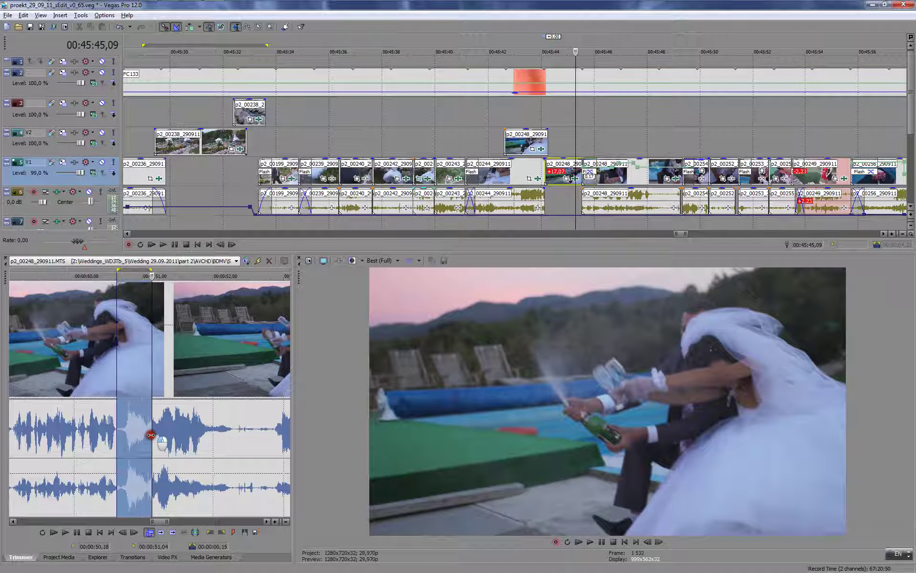
left_click(560, 167)
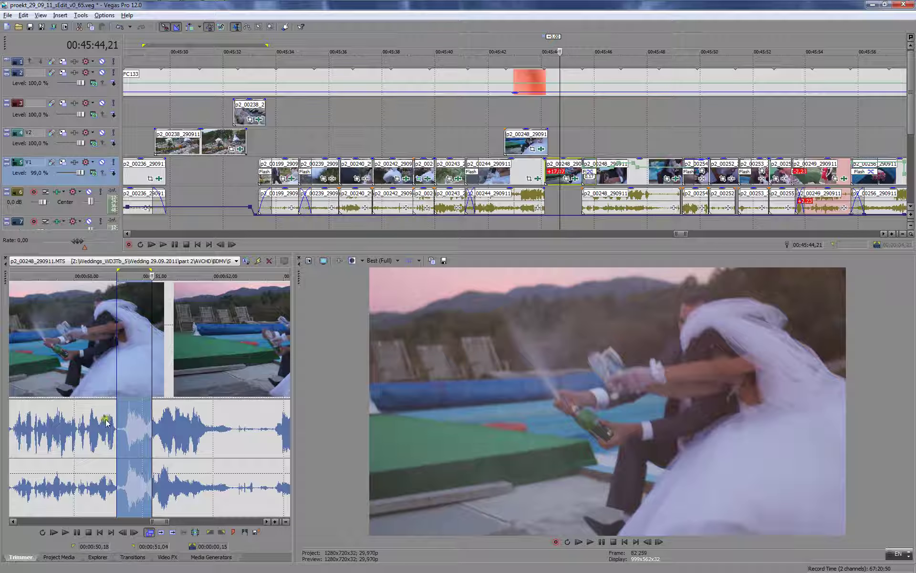
left_click(122, 422)
left_click_drag(115, 423, 556, 196)
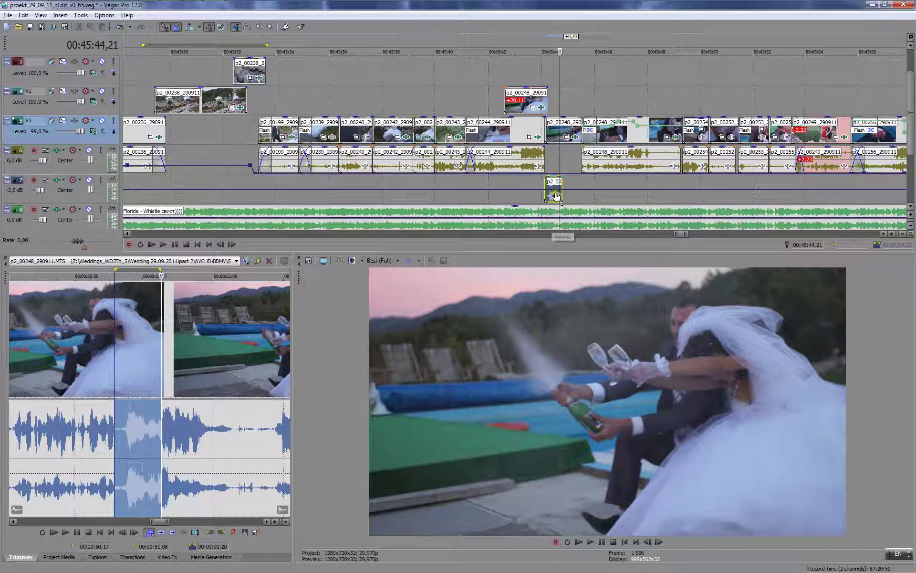
left_click(538, 71)
left_click(553, 93)
scroll(548, 146, "up", 1)
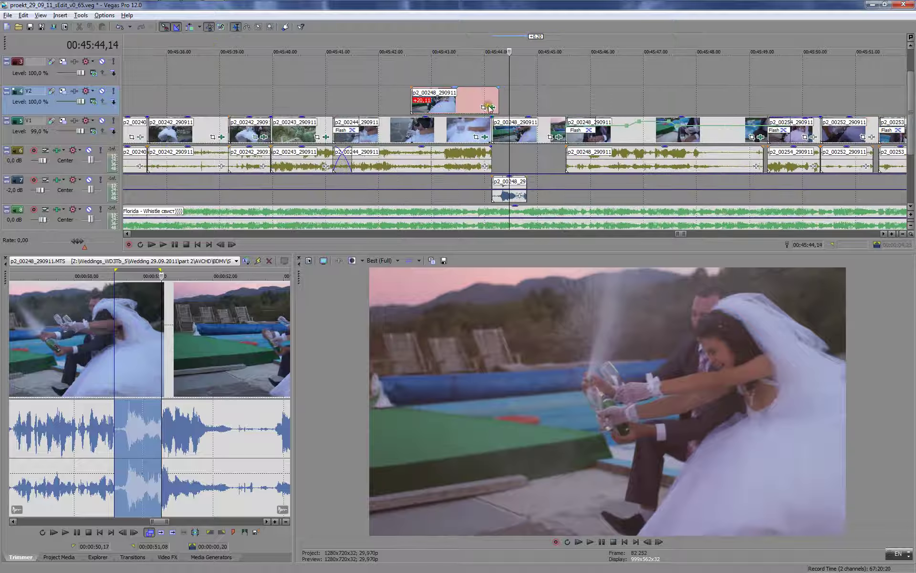
left_click(488, 72)
key("space")
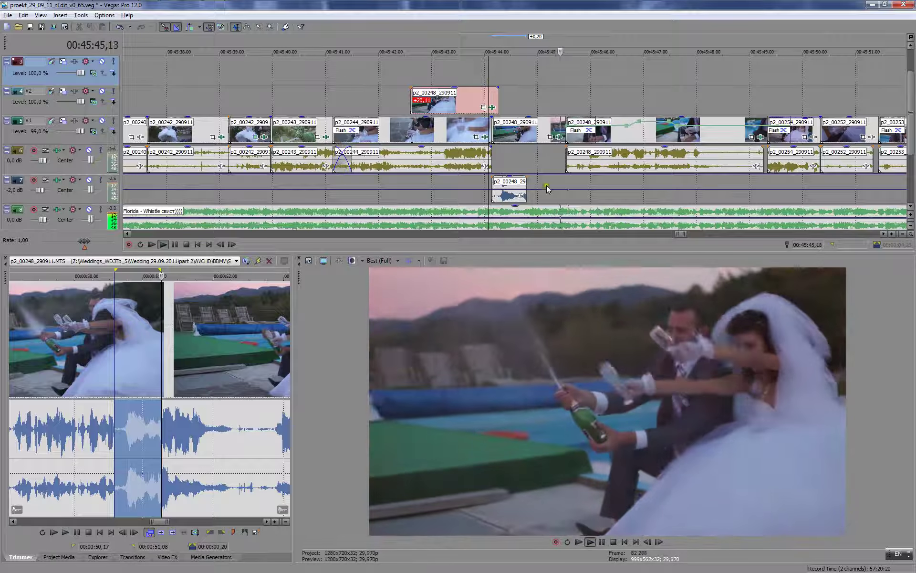
- Shift the p2_00248 audio clip on track 7 later by 4 frames and play the cut
key("Return")
left_click_drag(508, 188, 515, 186)
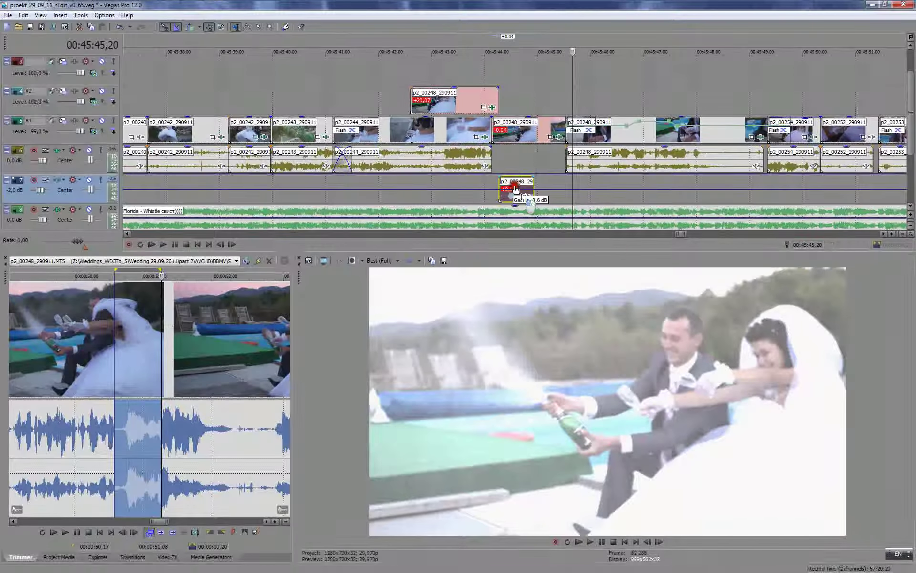
left_click(484, 76)
key("space")
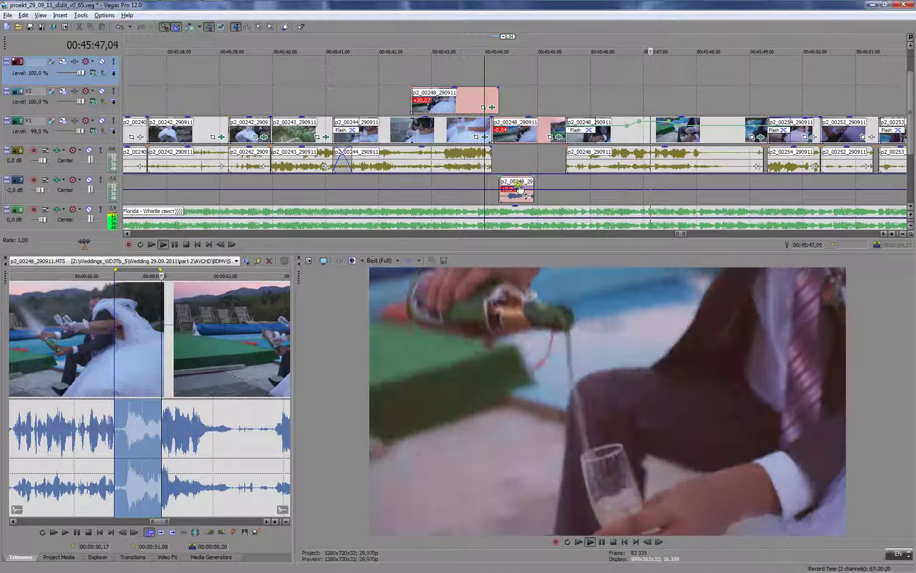
- Follow playback through the V1 clips from p2_00248 to p2_00256 and replay the cuts around p2_00249
scroll(553, 167, "down", 2)
scroll(459, 164, "down", 2)
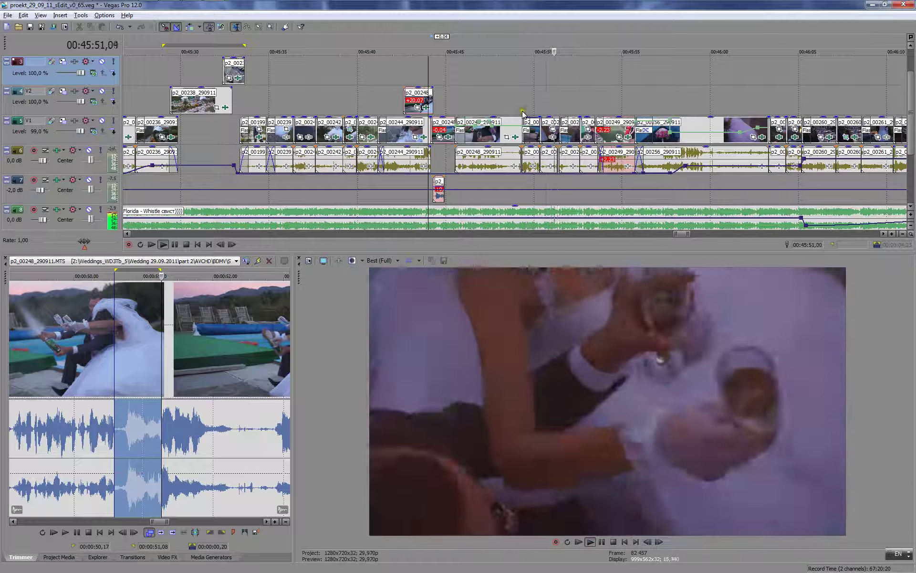
scroll(529, 115, "up", 3)
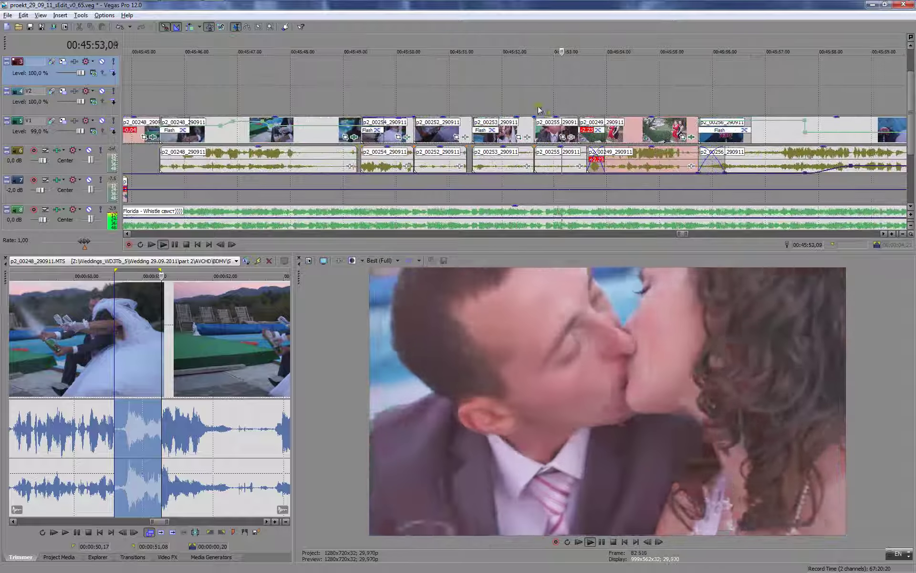
scroll(565, 111, "down", 3)
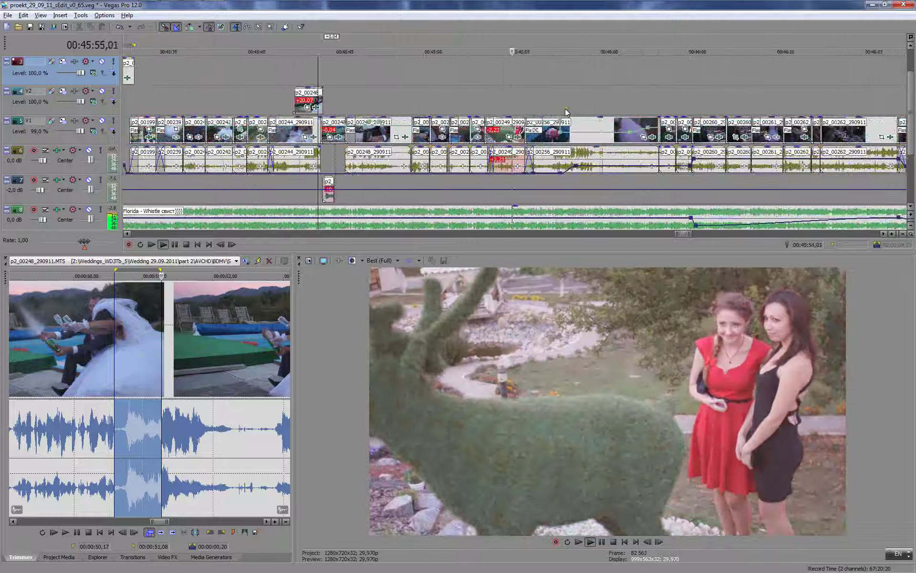
scroll(556, 111, "up", 3)
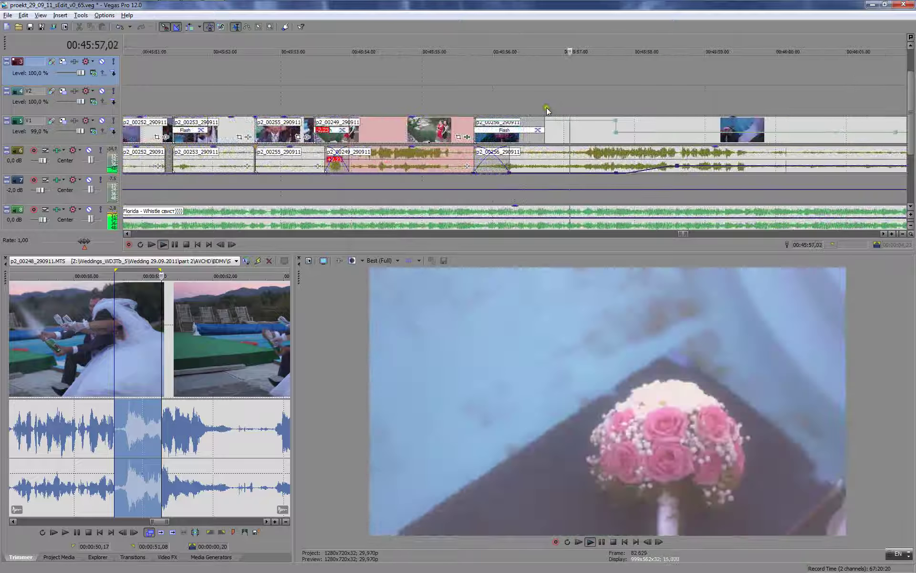
key("Return")
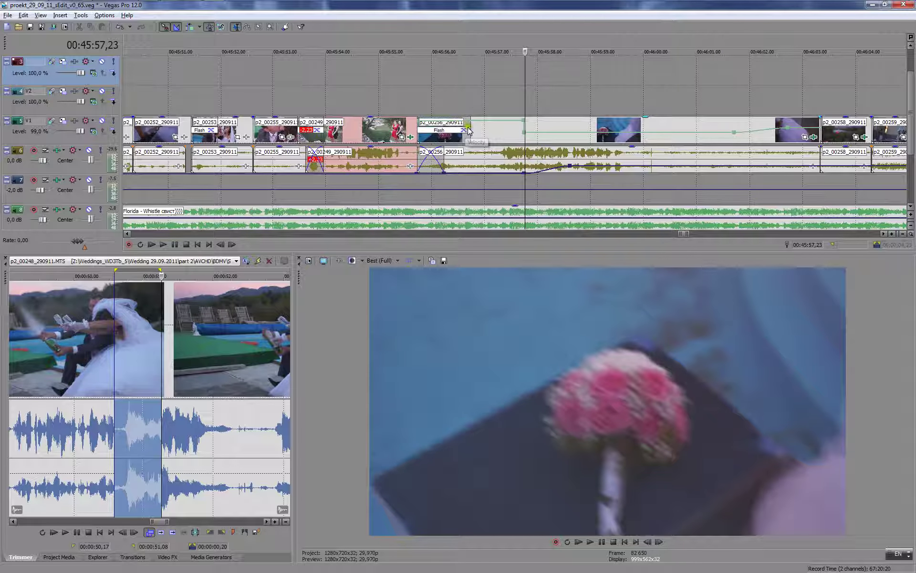
left_click(356, 106)
key("space")
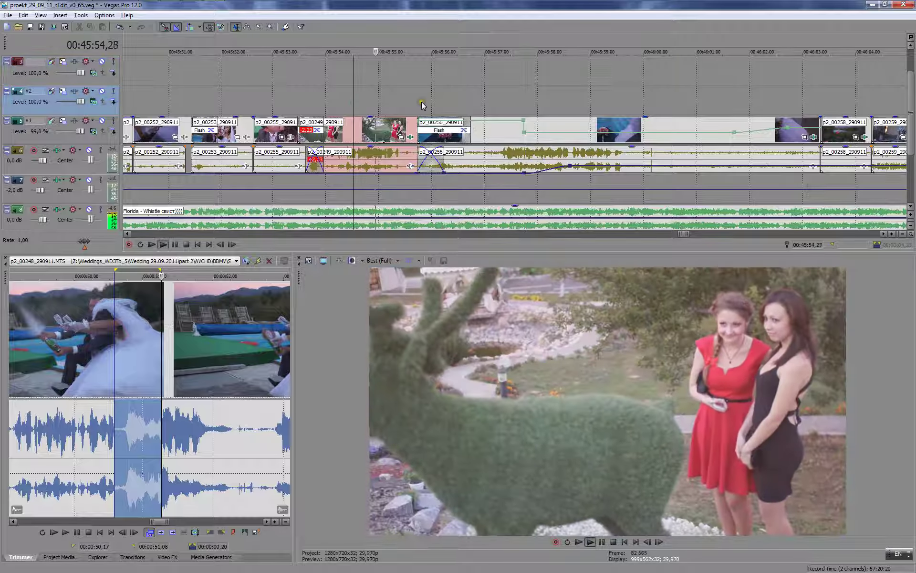
left_click(299, 93)
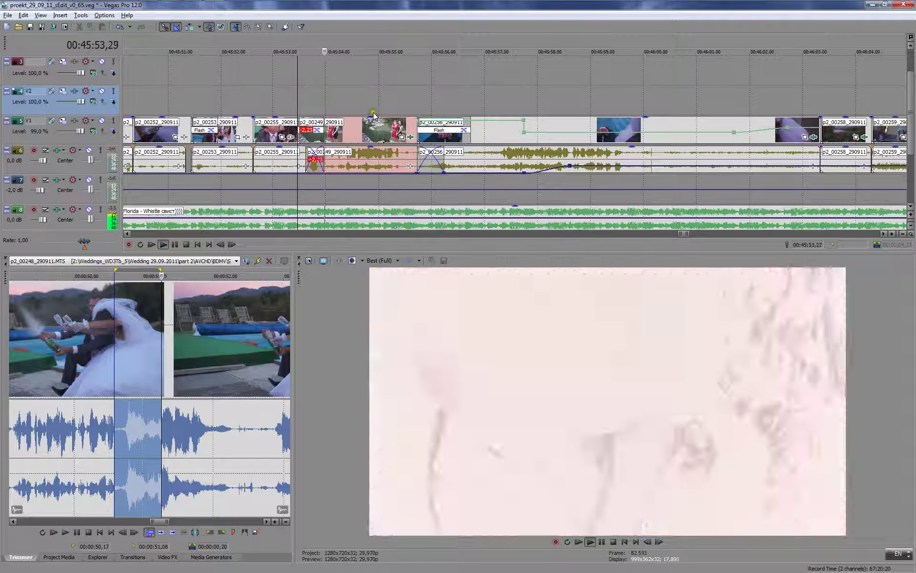
left_click(267, 91)
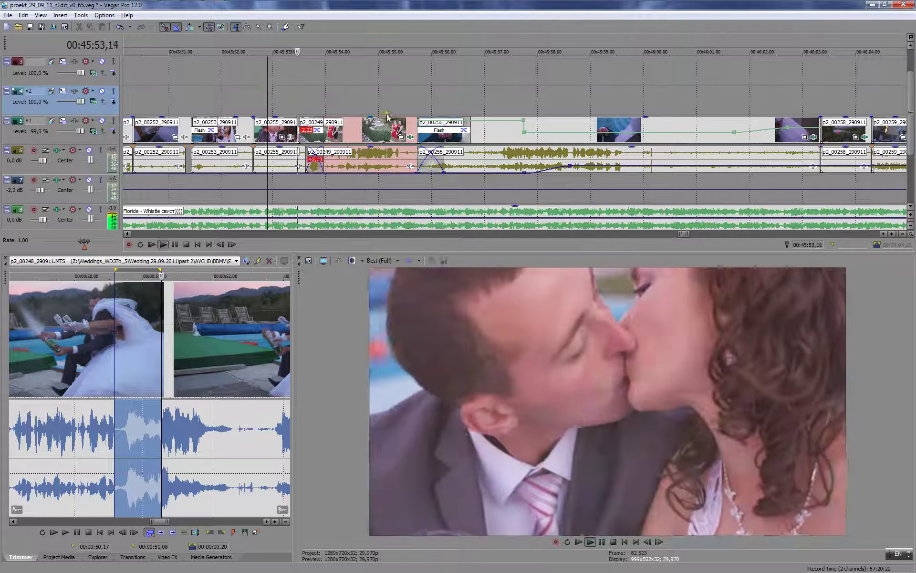
- Save the project and lower the camera audio volume envelope to its minimum from p2_00256 up to the start of p2_00260
left_click(31, 27)
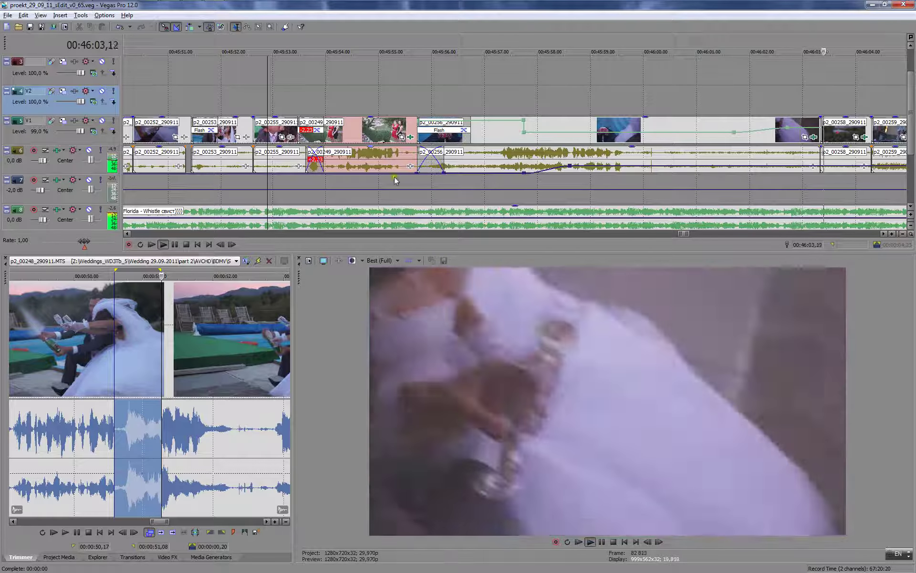
left_click_drag(582, 166, 582, 175)
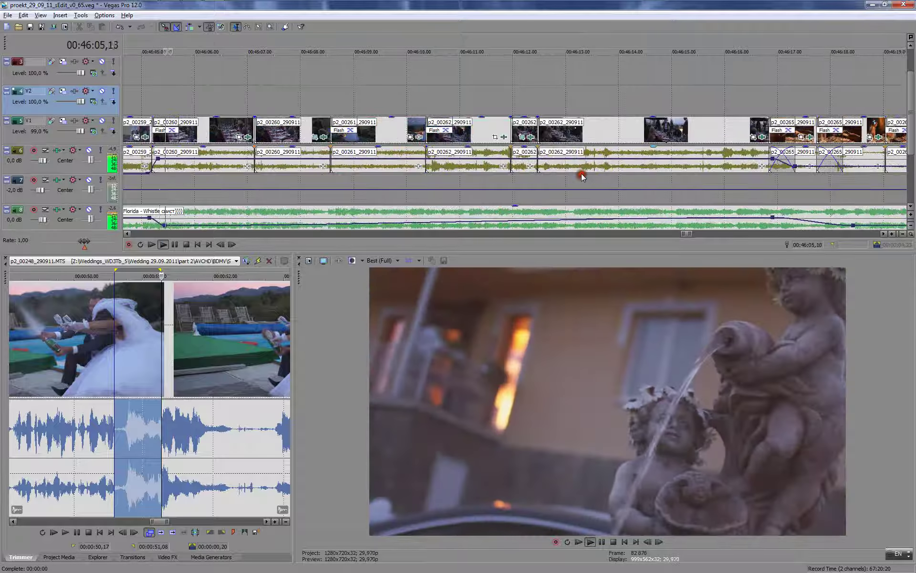
scroll(299, 171, "down", 1)
key("Return")
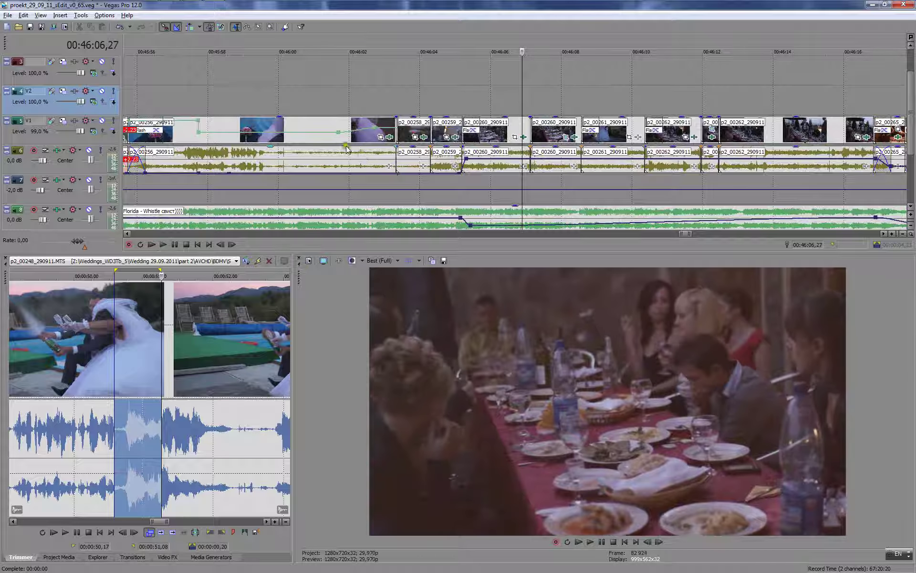
- Replay the timeline from the start of p2_00249 into the p2_00256 bouquet clip
scroll(347, 150, "down", 3)
left_click(281, 82)
key("space")
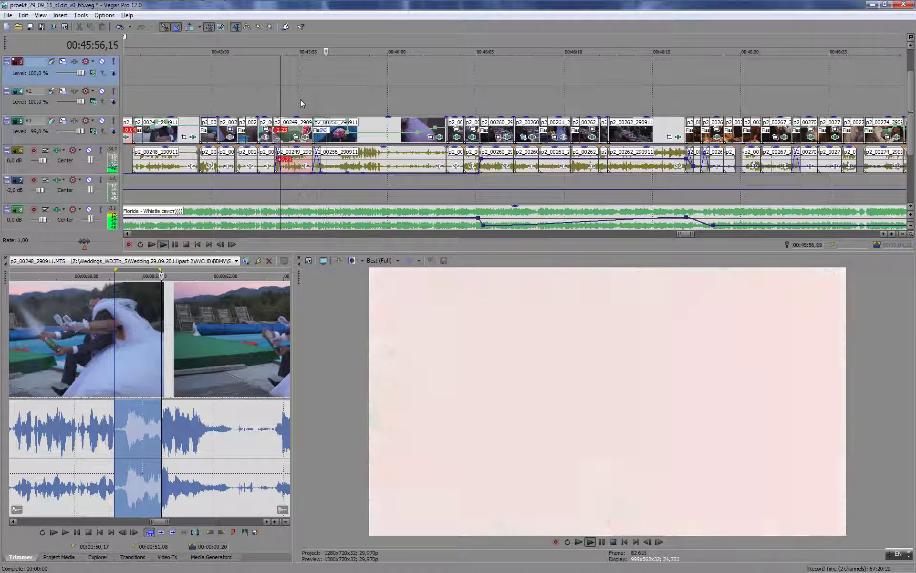
key("space")
key("space")
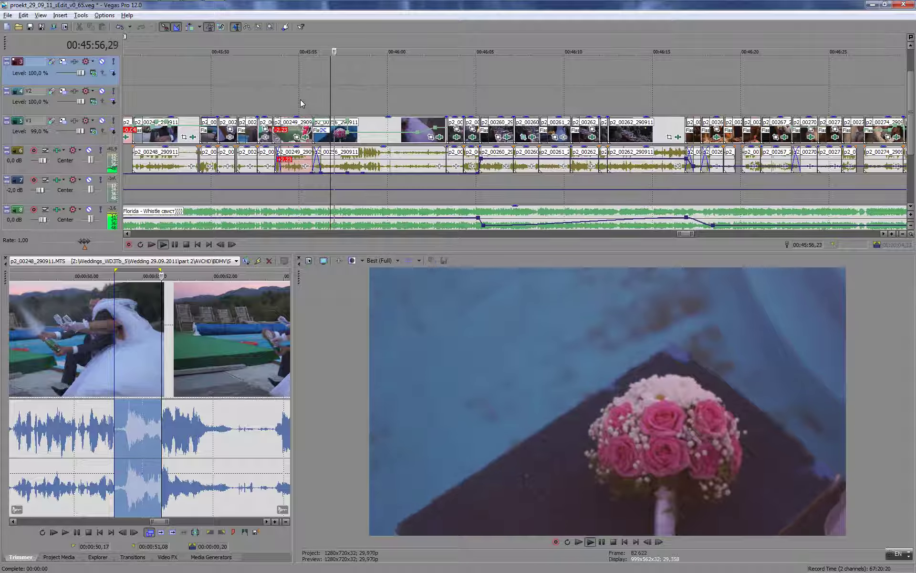
key("space")
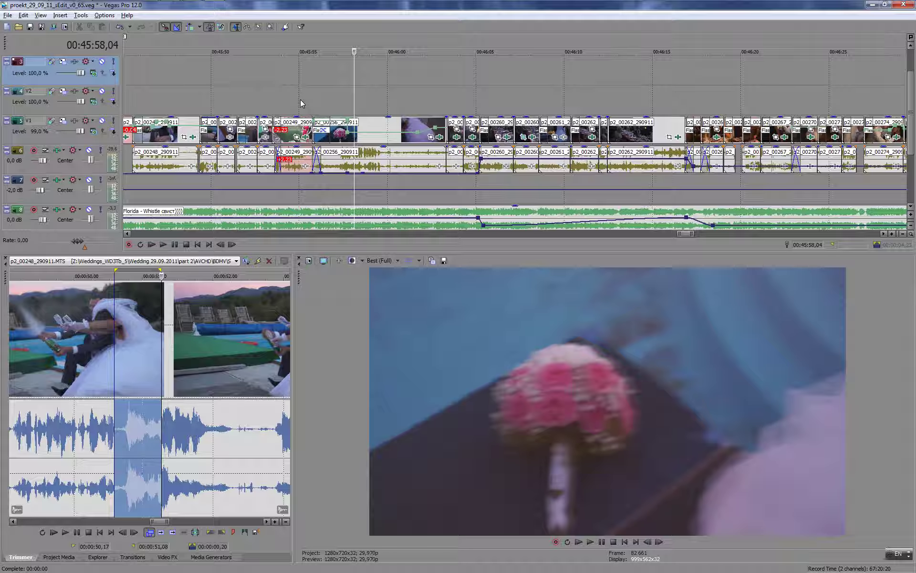
- Move the video of p2_00249 from V1 up to V2 at the same time position and scrub through its footage
left_click(284, 97)
scroll(321, 106, "up", 5)
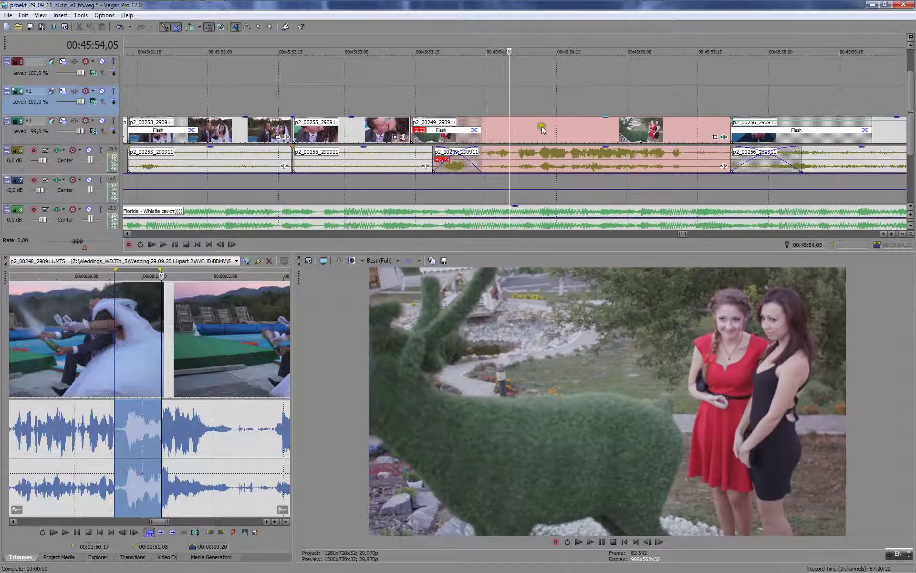
left_click_drag(552, 123, 548, 98)
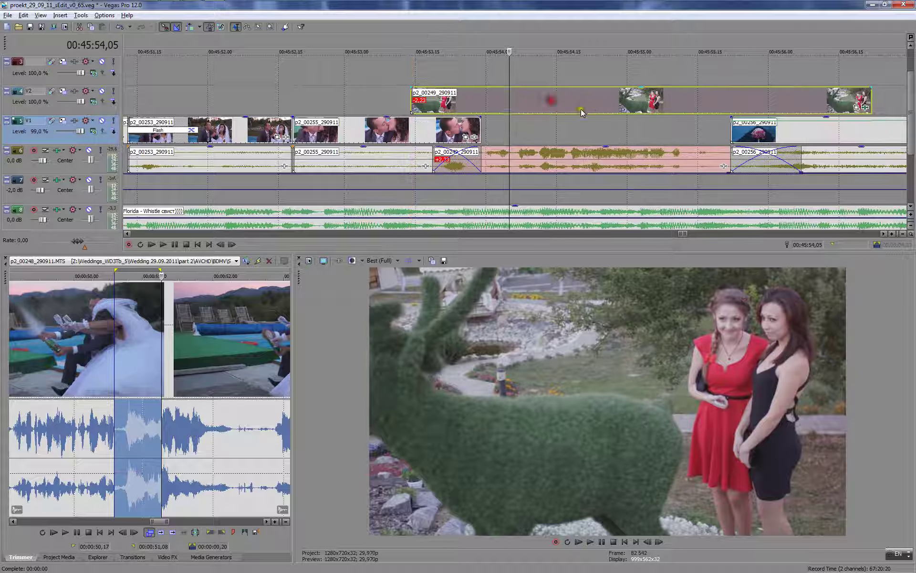
left_click(575, 98)
left_click_drag(433, 66, 434, 100)
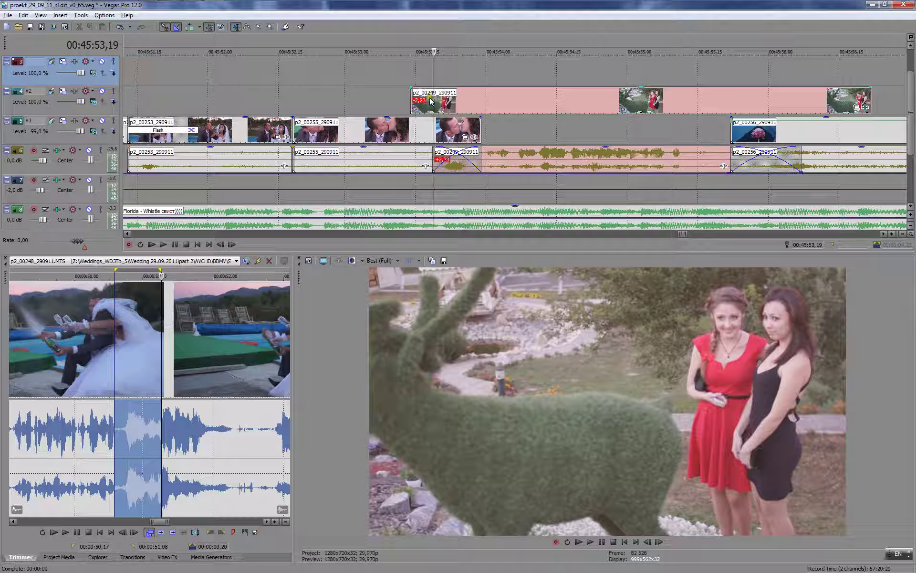
left_click_drag(433, 97, 643, 114)
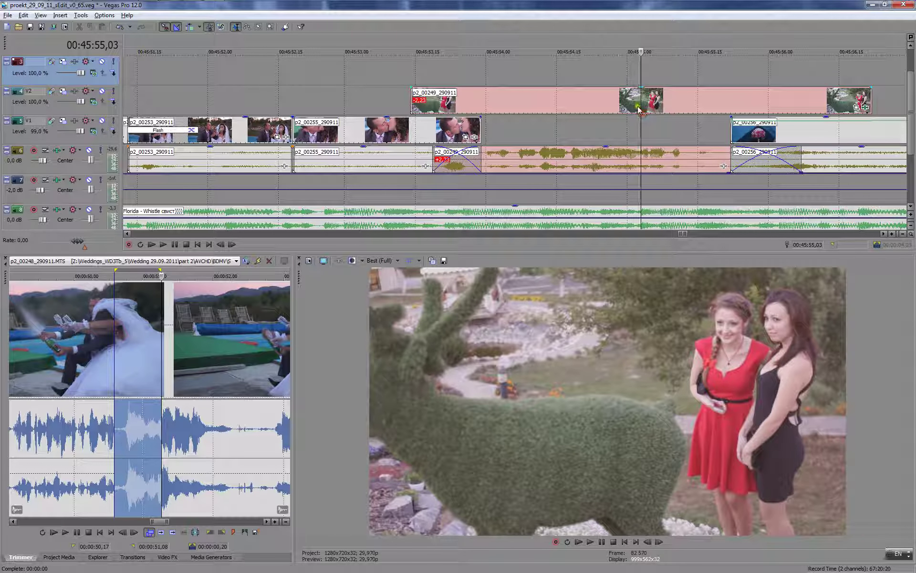
- Split the V2 p2_00249 clip at 00:45:55,03, delete the part before the split, and play the remainder
left_click(639, 106)
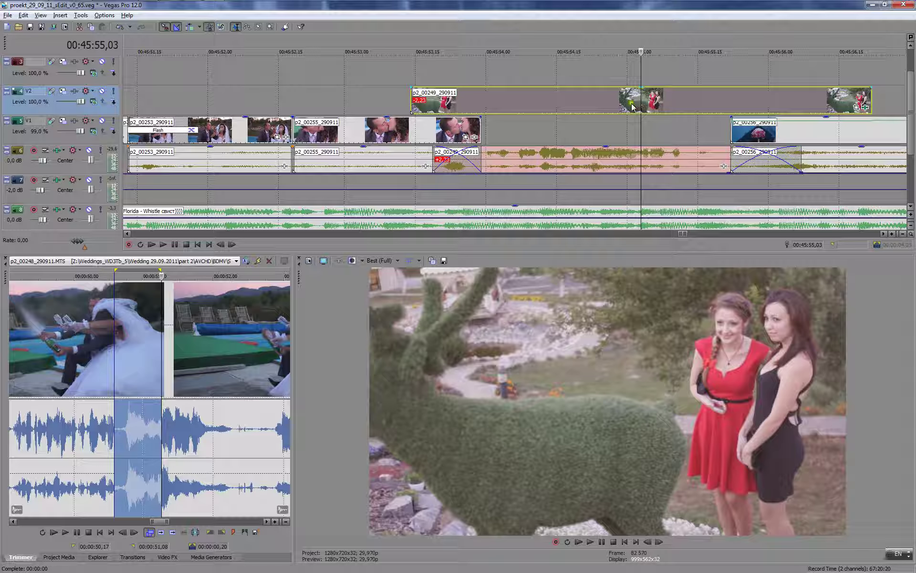
key("s")
left_click(646, 94)
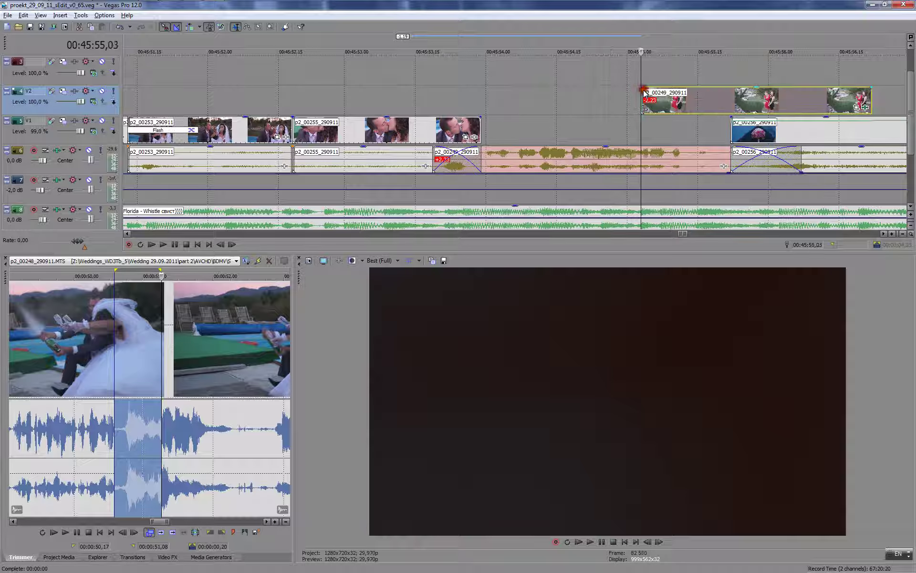
key("space")
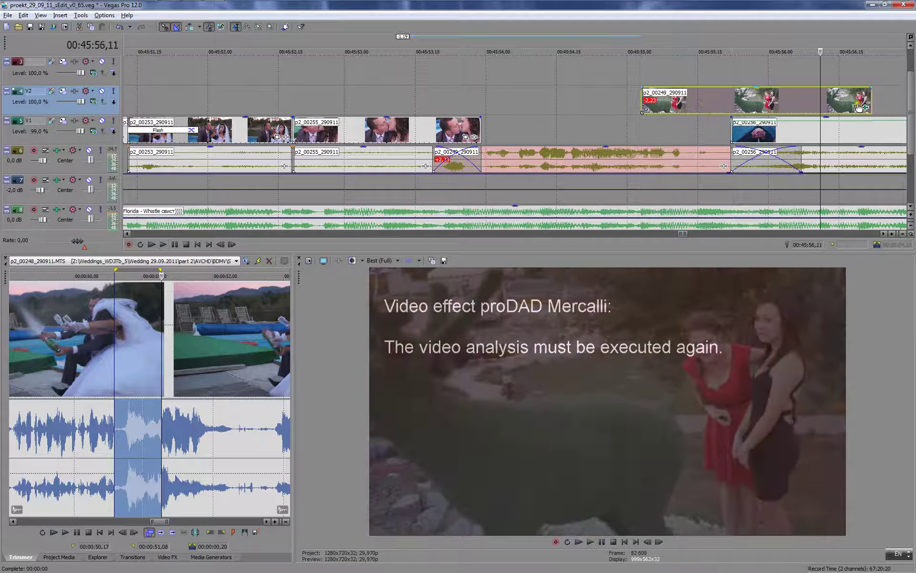
- Remove the proDAD Mercalli effect from the shortened V2 p2_00249 clip and close its Video Event FX window
left_click(858, 107)
right_click(858, 107)
left_click(878, 133)
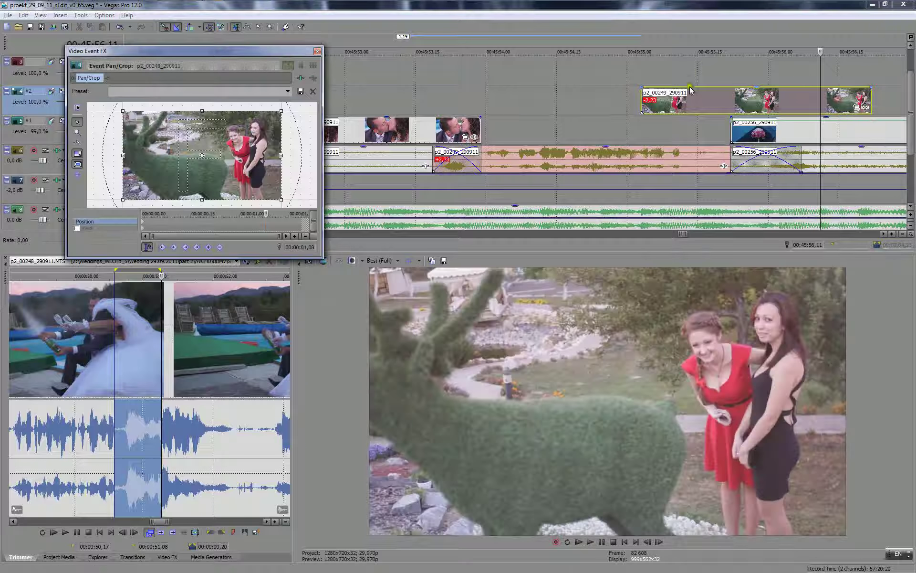
left_click(317, 51)
- Move the V2 p2_00249 clip earlier to start where V1 p2_00255 ends, and play across the cut
left_click_drag(658, 105, 499, 102)
left_click(425, 85)
key("space")
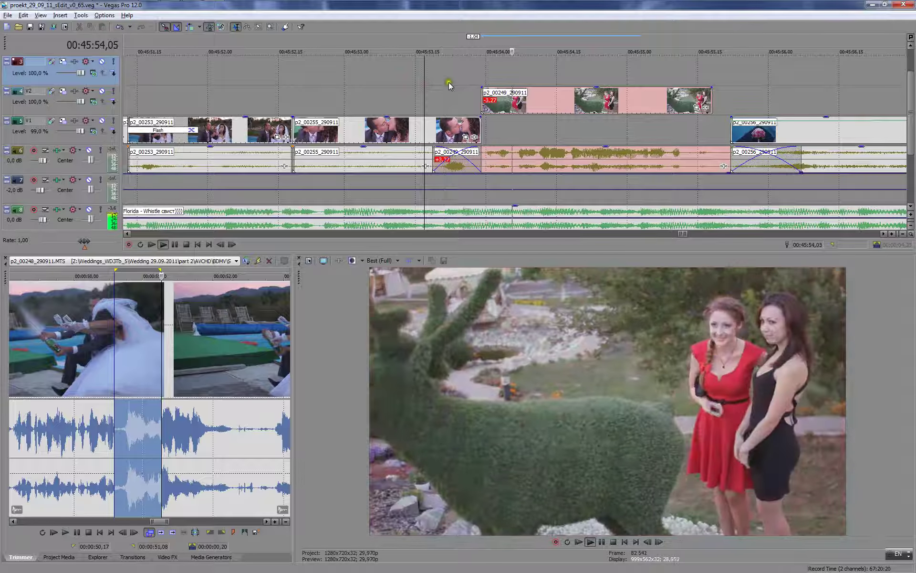
- Extend the start of V2 p2_00249 earlier to overlap the end of V1 p2_00255, and play across the overlap
left_click(471, 100)
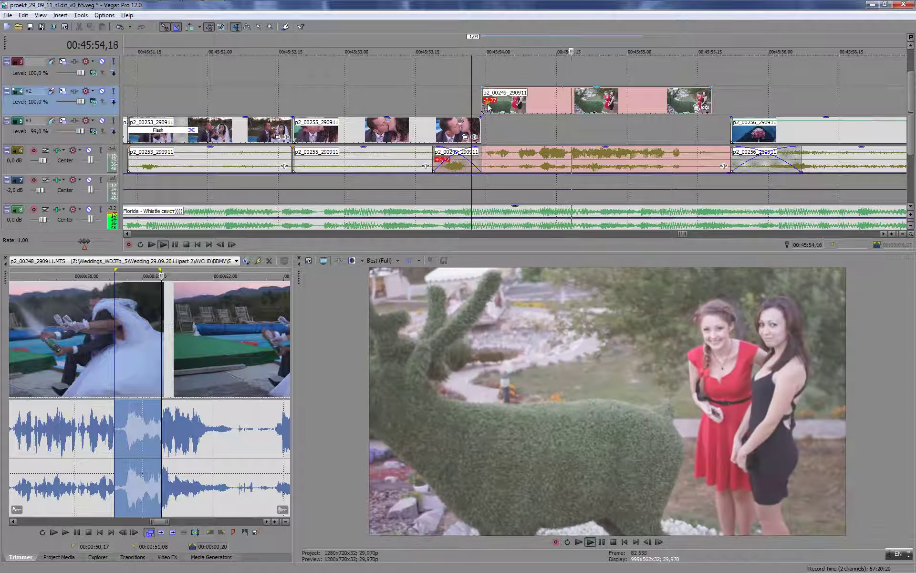
key("Return")
mouse_move(495, 102)
left_mouse_down()
mouse_move(452, 96)
mouse_move(492, 102)
left_mouse_up()
left_click(457, 92)
left_click(427, 79)
key("space")
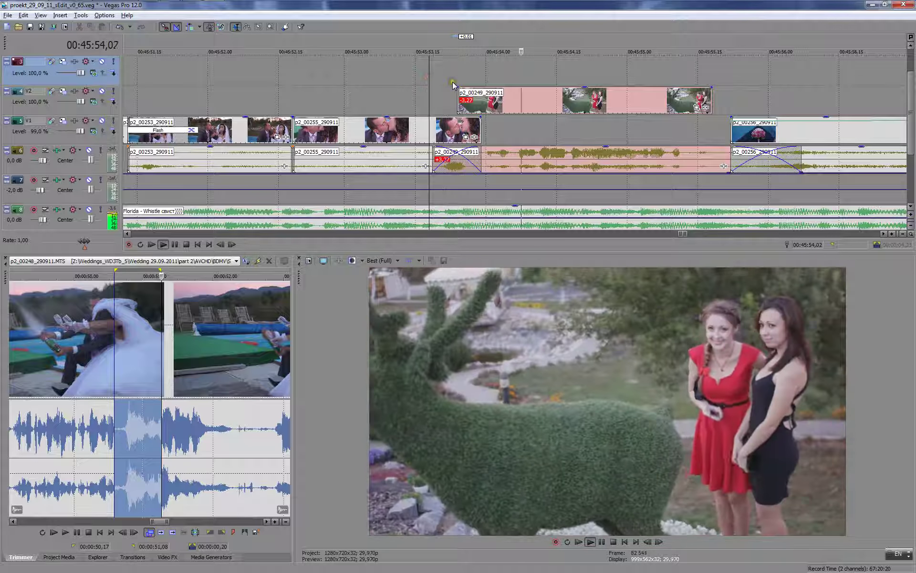
key("Return")
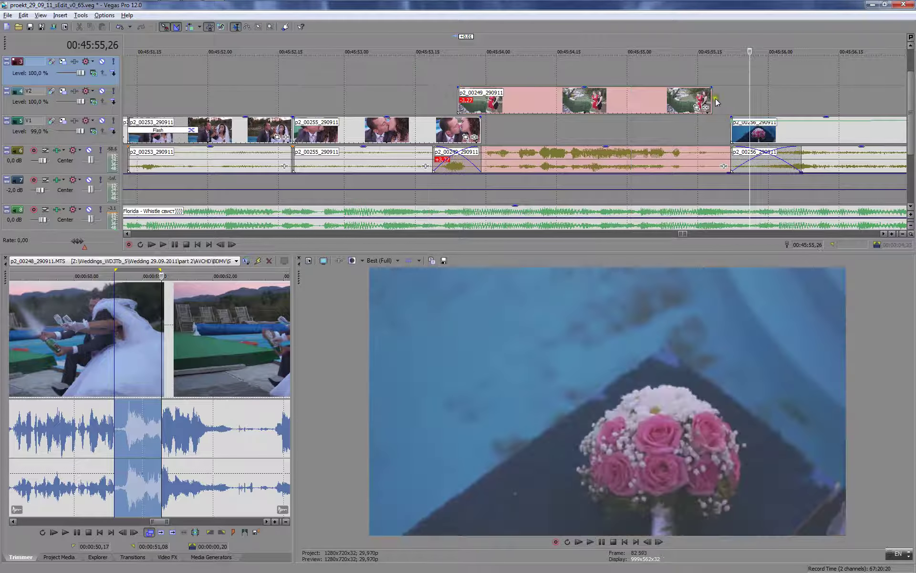
- Extend the end of V2 p2_00249 slightly past the start of V1 p2_00256 and play the clip
left_click_drag(711, 98, 740, 97)
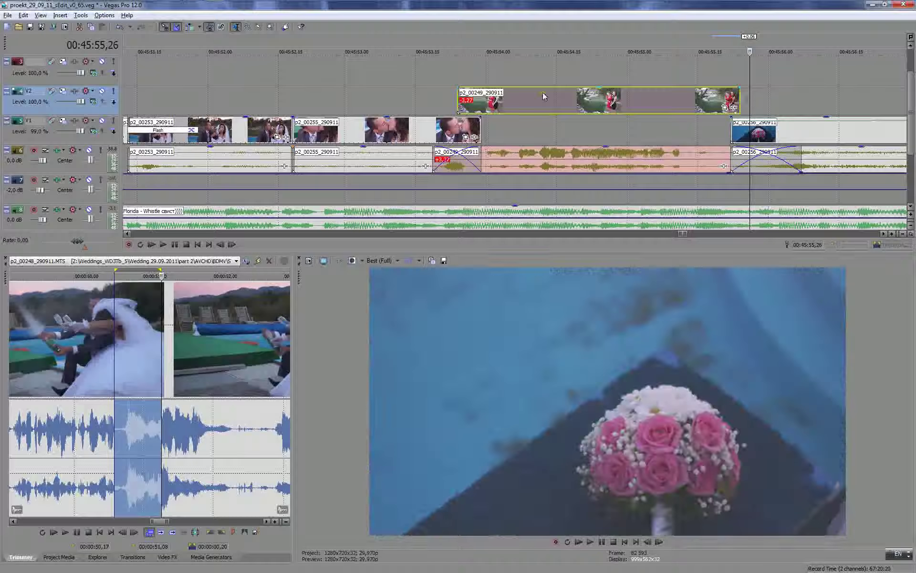
left_click(420, 81)
key("space")
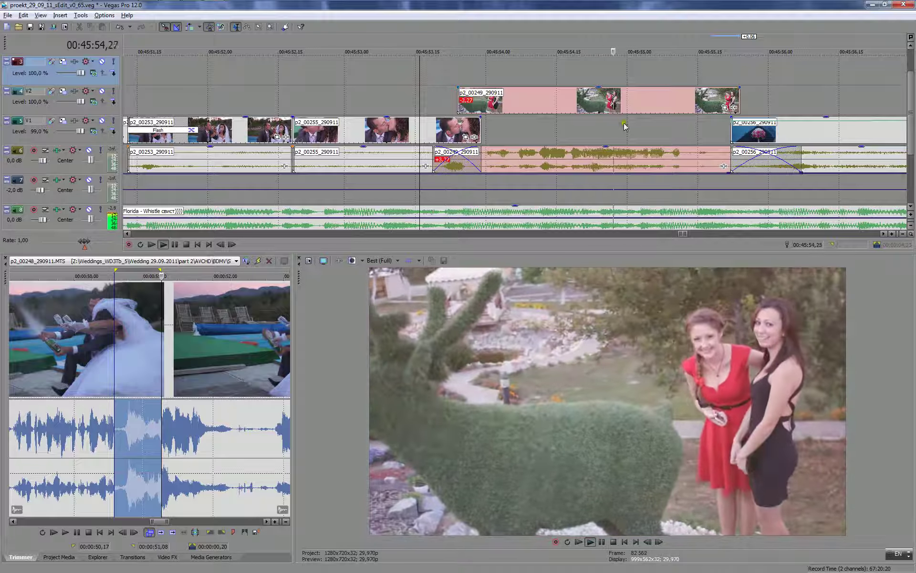
key("Return")
- Stabilize V2 p2_00249 with proDAD Mercalli 2.0 using Rolling-Shutter Compensation, run the video analysis, and close the effect window
left_click(163, 557)
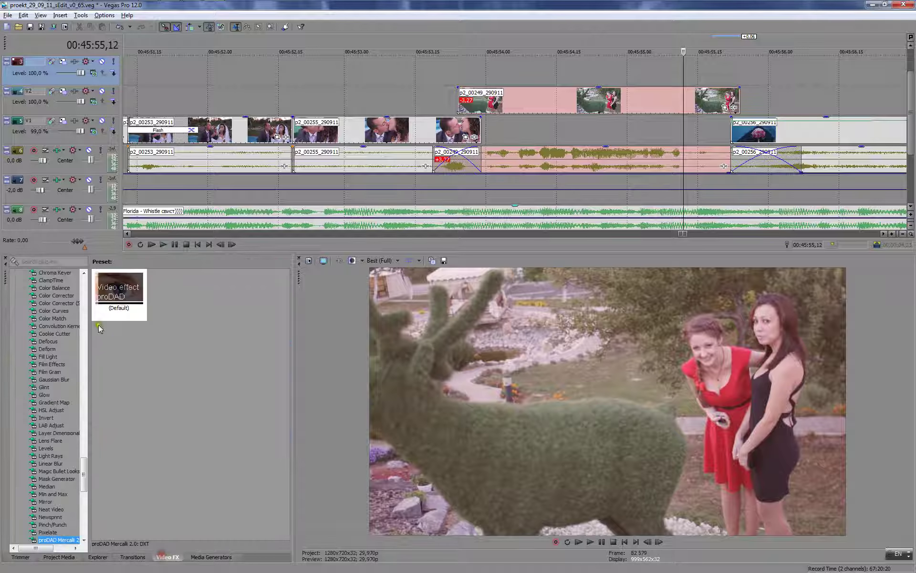
left_click_drag(119, 289, 644, 99)
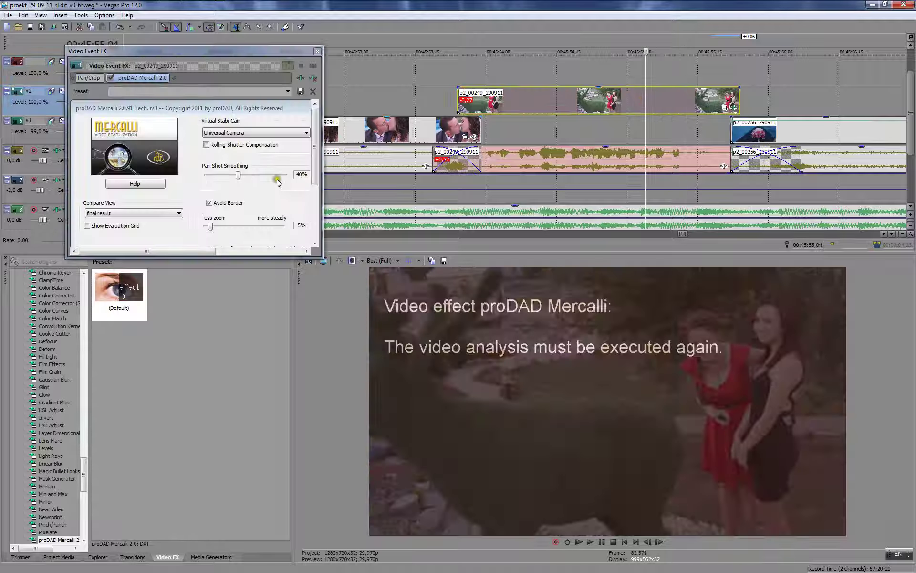
left_click(224, 144)
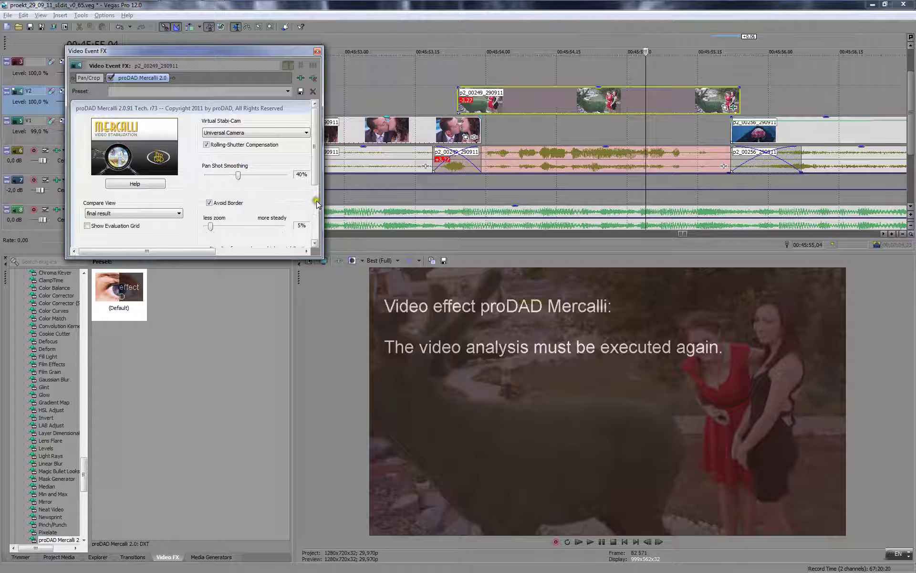
scroll(317, 204, "down", 3)
left_click(257, 213)
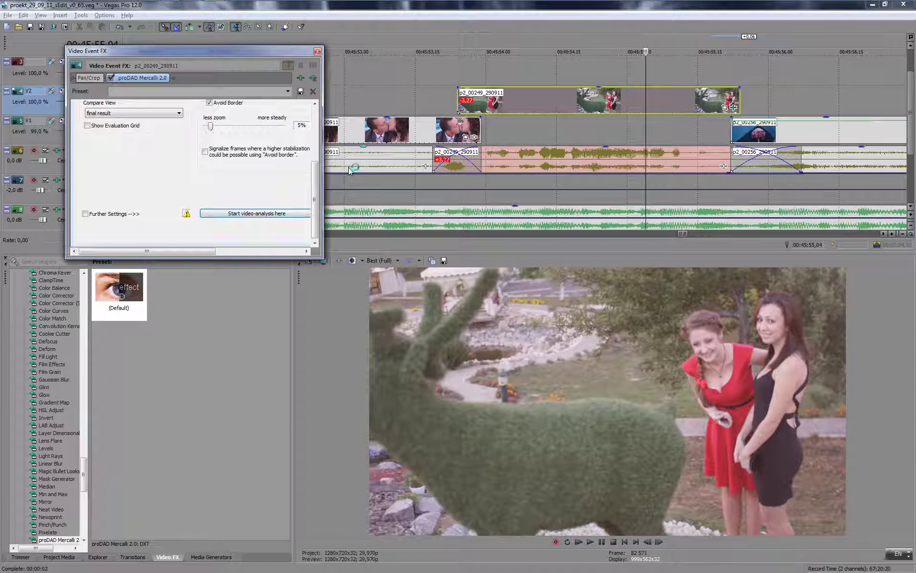
left_click(317, 52)
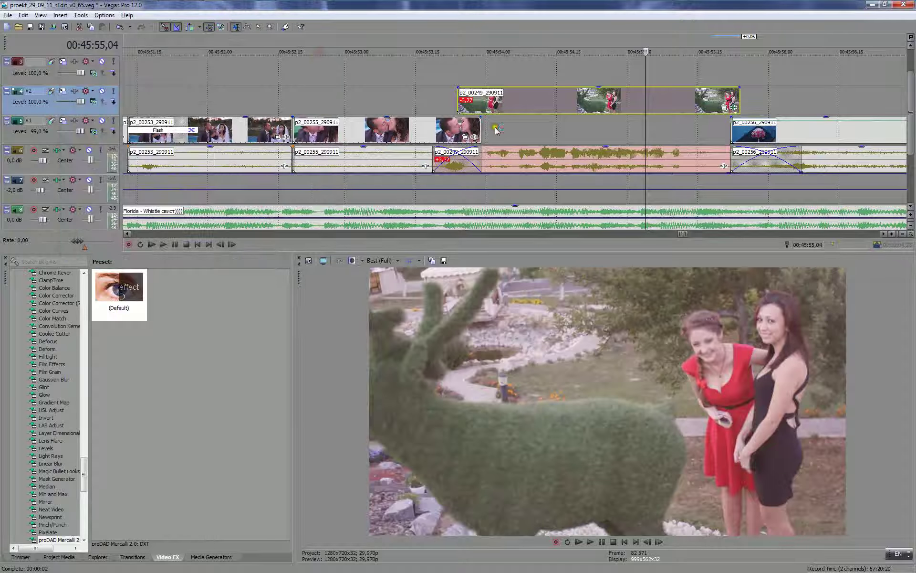
- Play from the end of p2_00255 through p2_00262 to review the picture cuts and camera audio level
left_click(425, 78)
key("space")
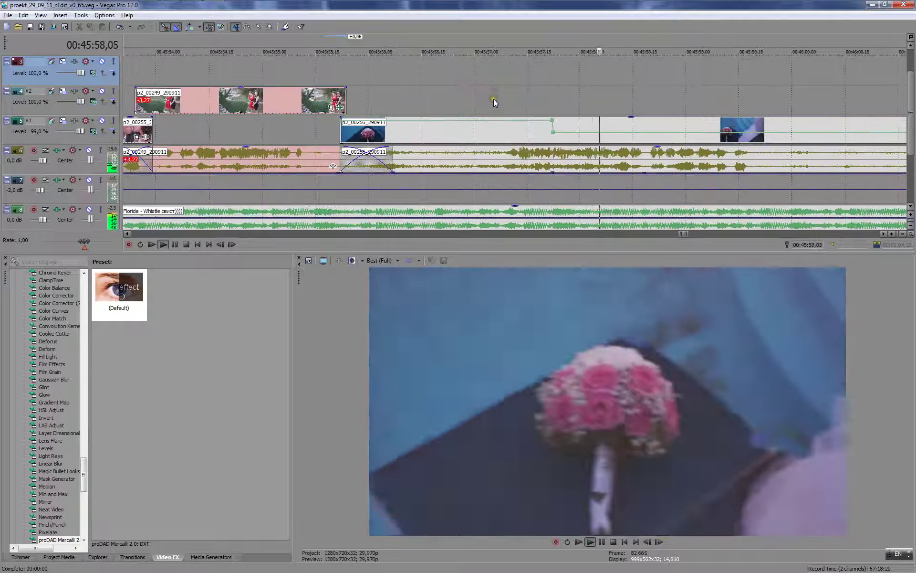
scroll(542, 102, "down", 4)
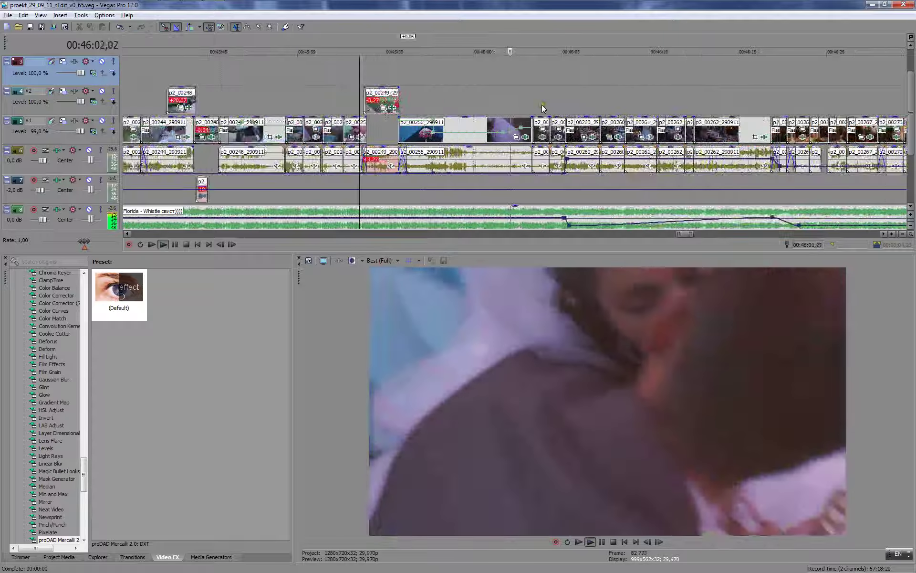
scroll(542, 105, "up", 5)
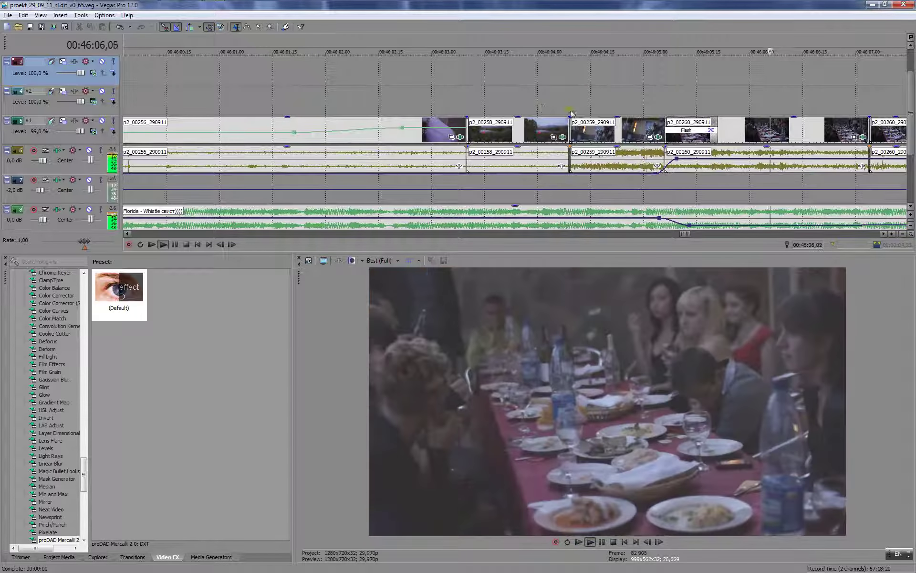
scroll(595, 120, "down", 3)
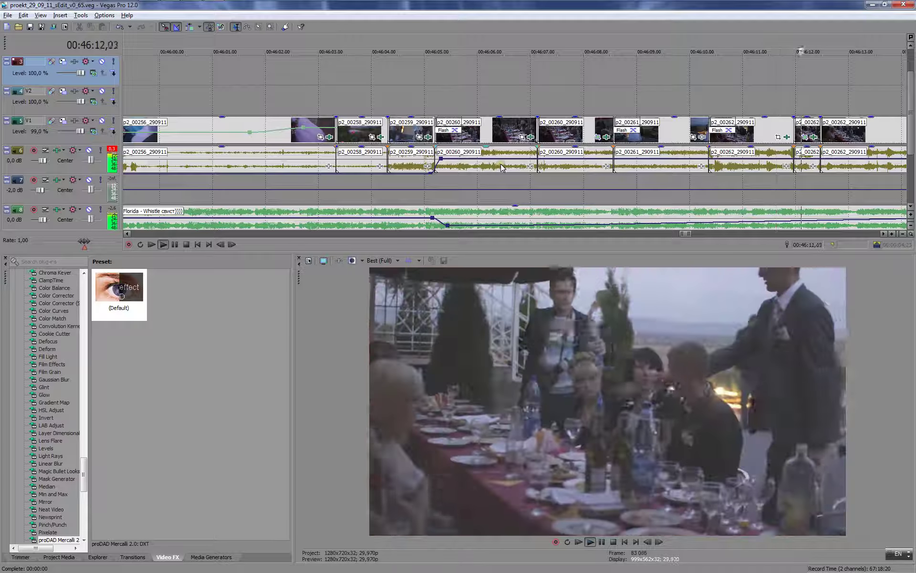
scroll(501, 167, "down", 1)
key("Return")
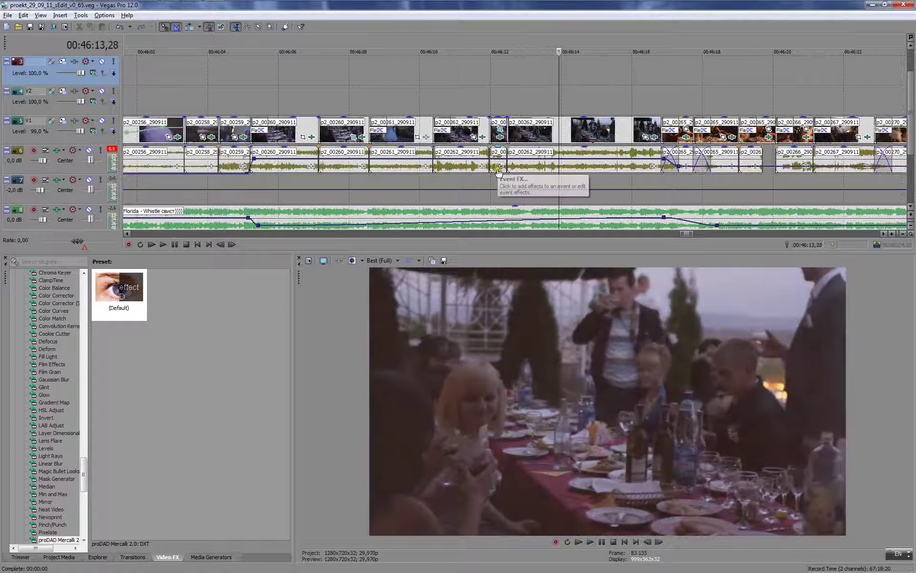
- Lower the camera audio volume envelope across p2_00260 to p2_00262, start its rise at the beginning of p2_00259, and play the section
mouse_move(498, 160)
left_mouse_down()
mouse_move(498, 152)
mouse_move(502, 169)
left_mouse_up()
left_click(200, 94)
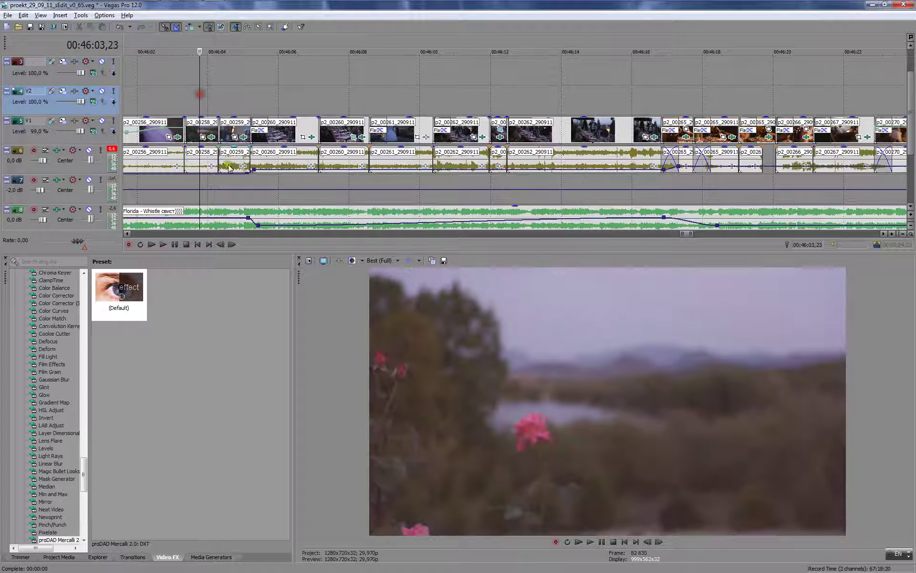
left_click(227, 166)
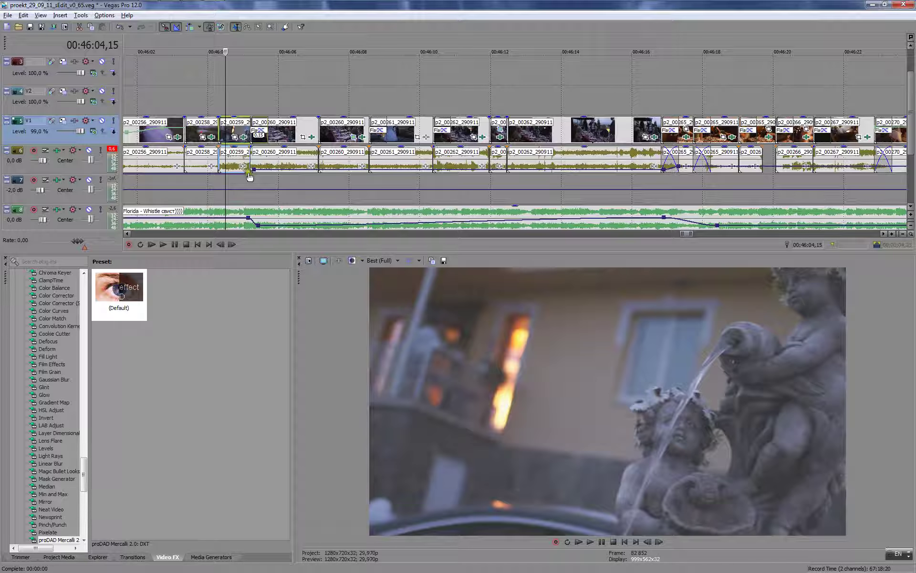
left_click_drag(249, 173, 219, 174)
left_click(207, 94)
left_click(214, 96)
key("space")
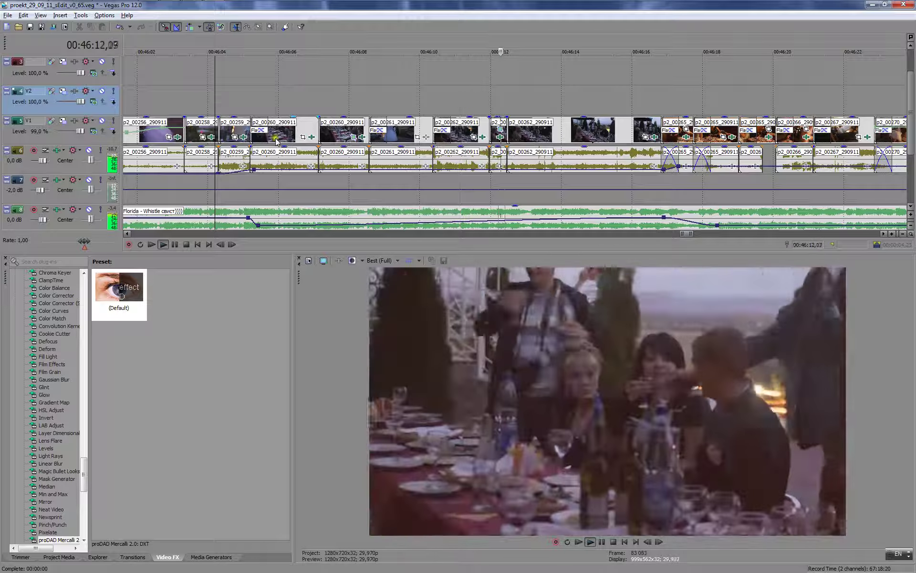
key("Return")
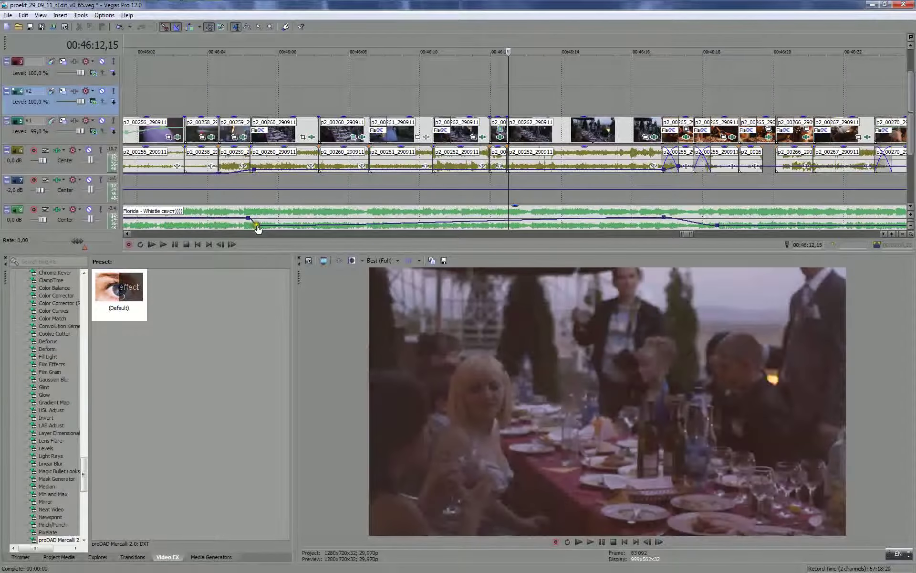
- Raise the music track's lowered volume point near the start of the first p2_00260 clip, and play the mix
left_click(244, 90)
key("space")
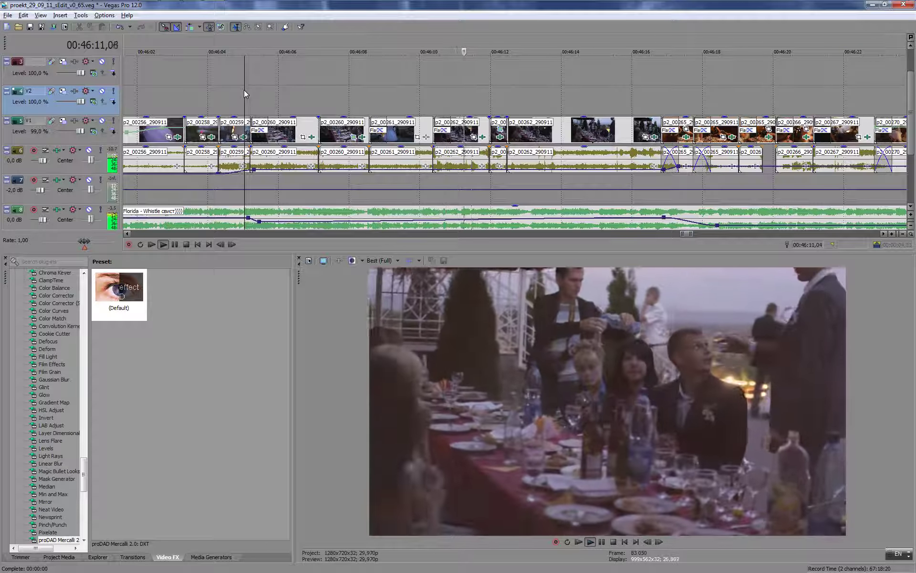
key("Return")
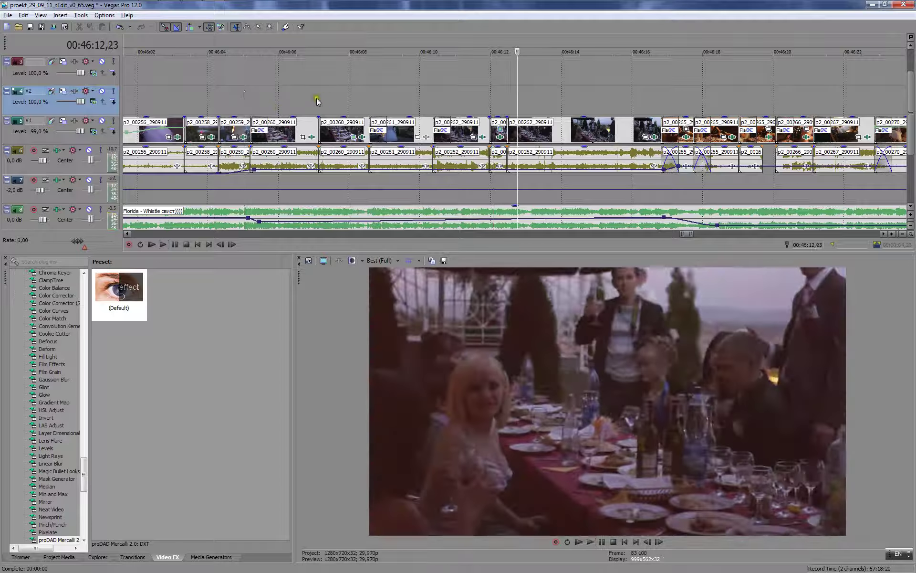
- Restore the second p2_00260 clip's Pan/Crop frame to the full picture at clip time 00:00:00,09, and play it
left_click(319, 90)
left_click(353, 137)
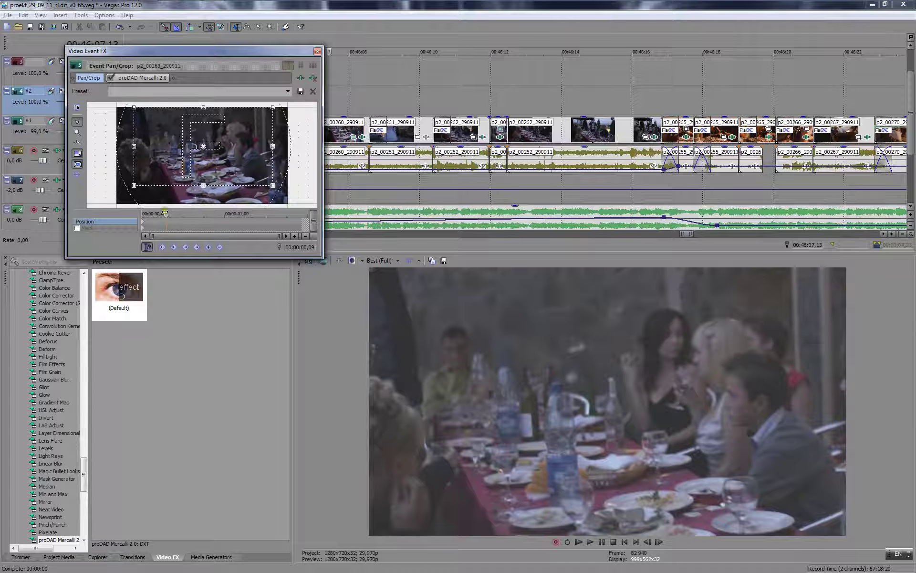
right_click(205, 153)
left_click(220, 164)
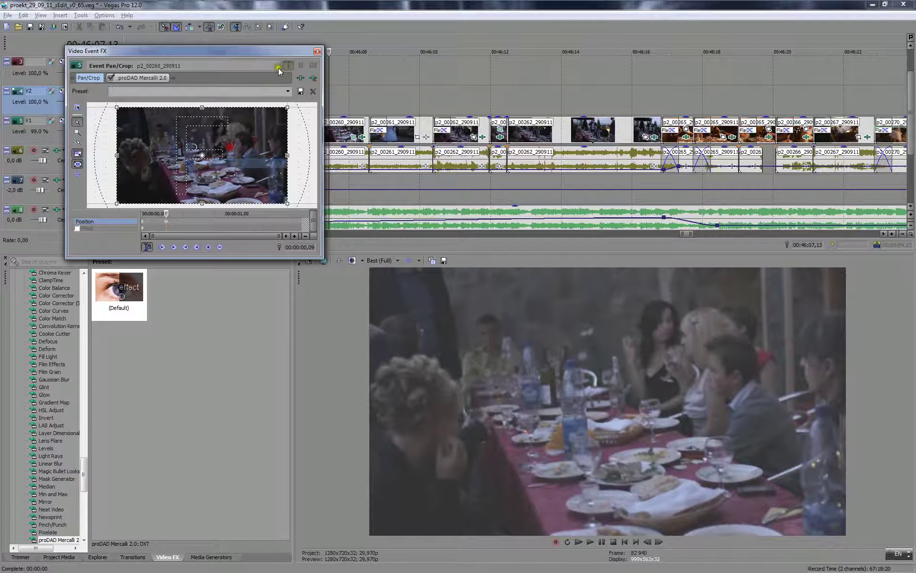
left_click(317, 52)
key("space")
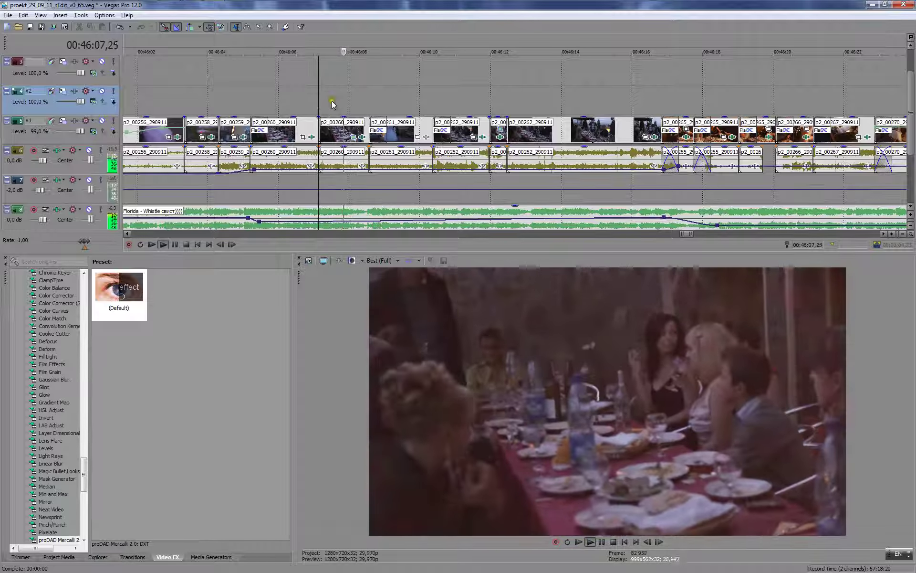
- Replay the cut between the two p2_00260 clips to check how the framing changes
left_click(313, 98)
key("Return")
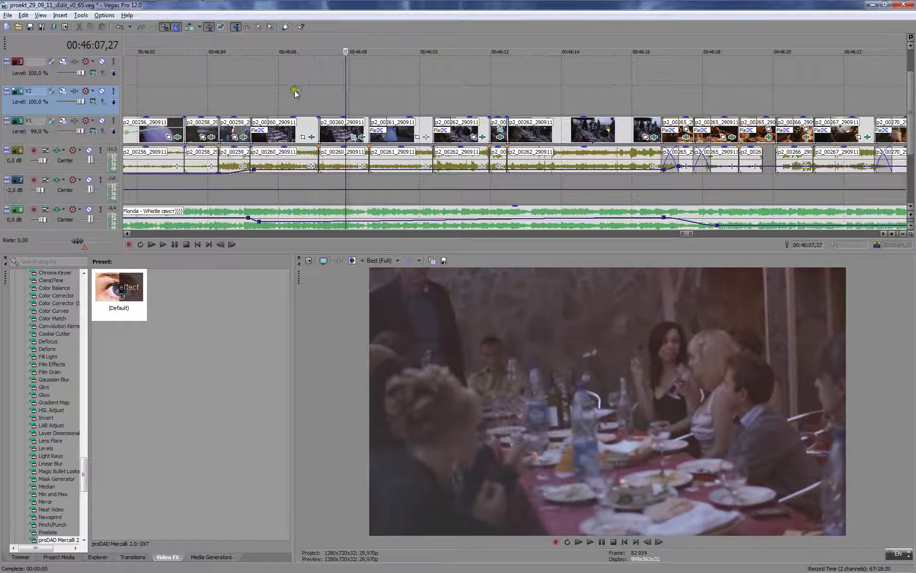
left_click(294, 89)
key("space")
key("Return")
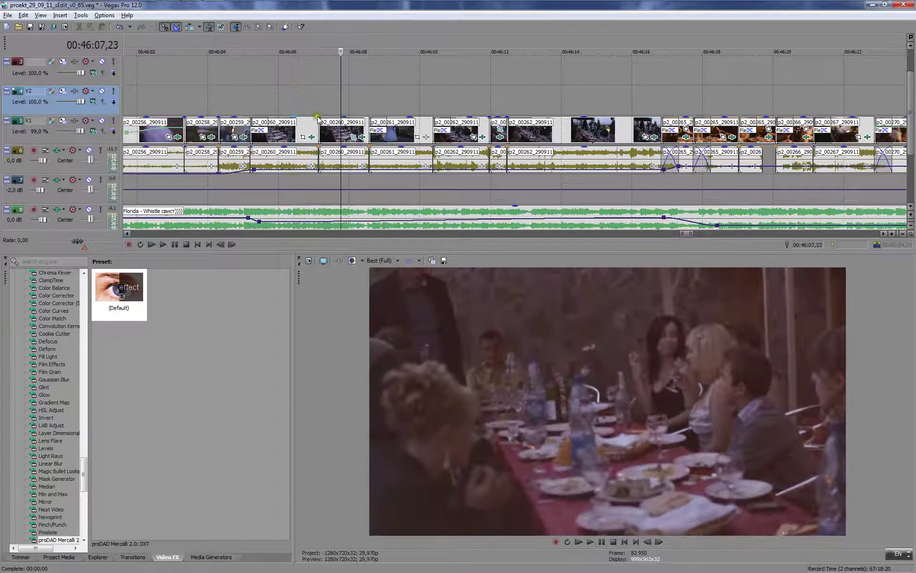
left_click(306, 106)
key("Return")
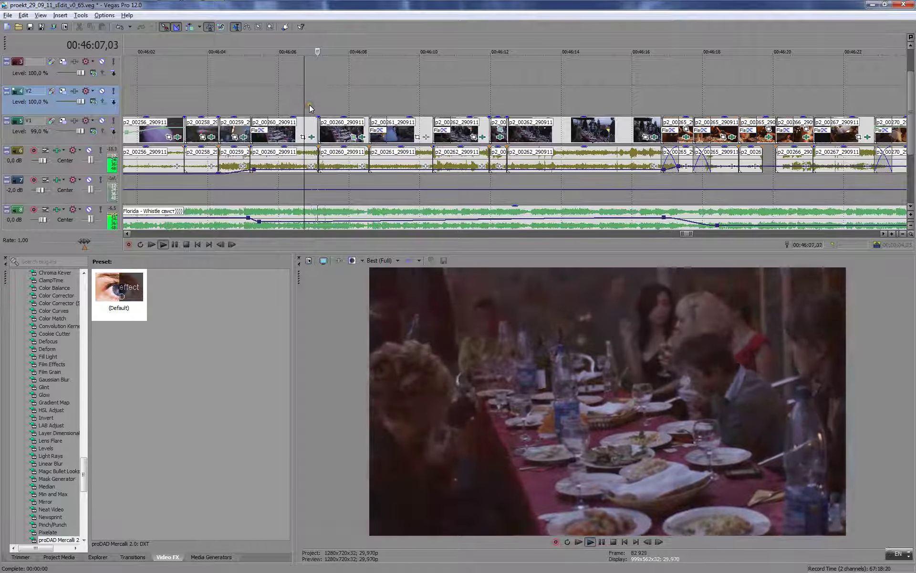
- Restore the second p2_00260 clip's Pan/Crop frame to the full picture at clip time 00:00:00,00, and play across the cut
left_click(312, 137)
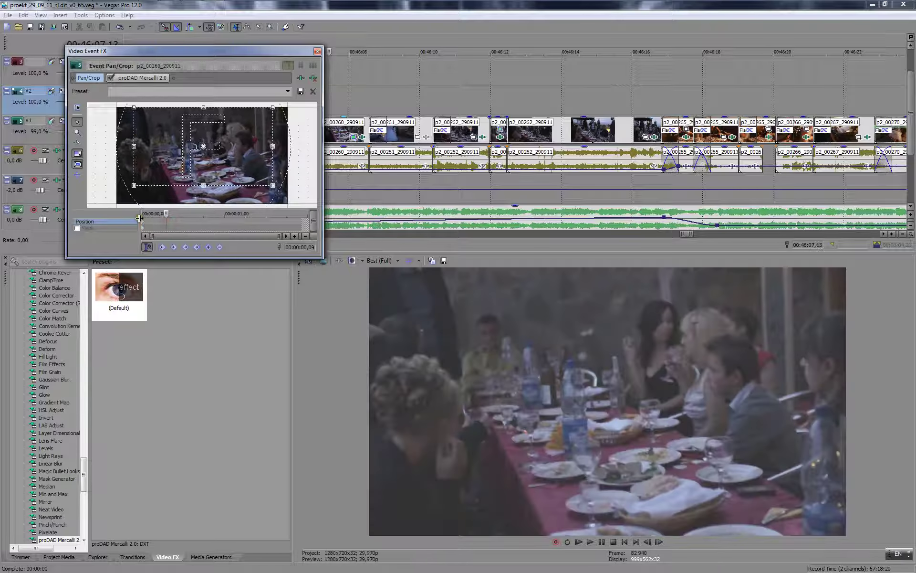
right_click(164, 163)
left_click(173, 168)
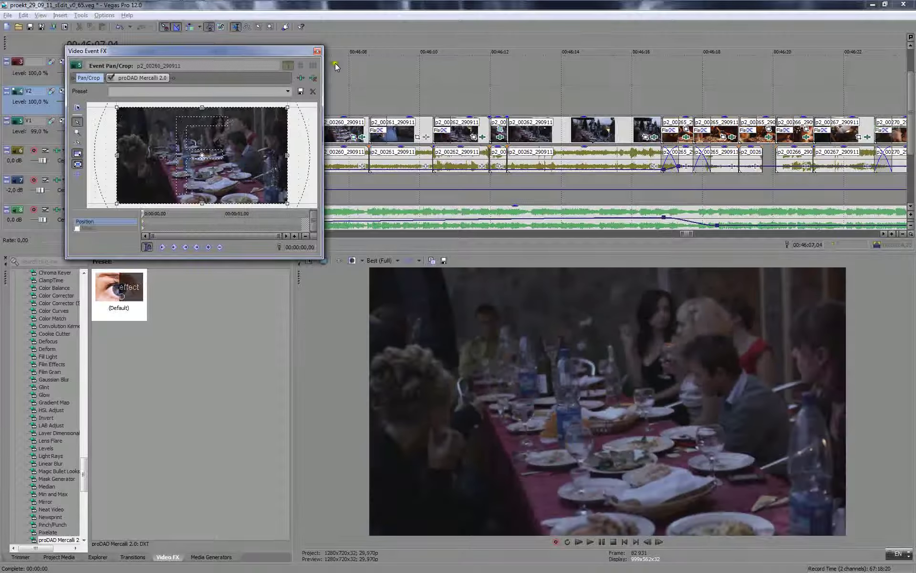
left_click(317, 51)
left_click(297, 89)
key("space")
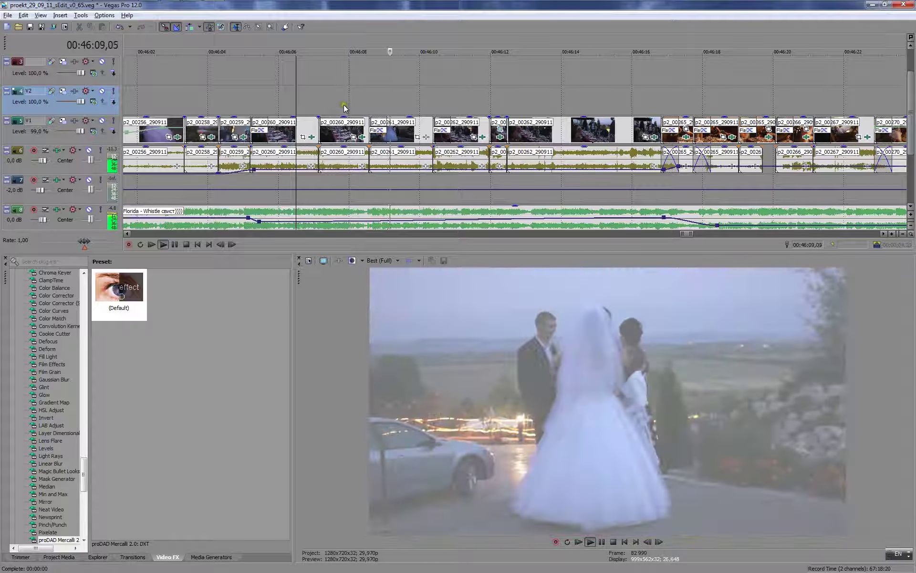
key("Return")
- Crop the second p2_00260 clip moderately tighter from its first frame in Pan/Crop, and play from before it through to p2_00266
left_click(318, 106)
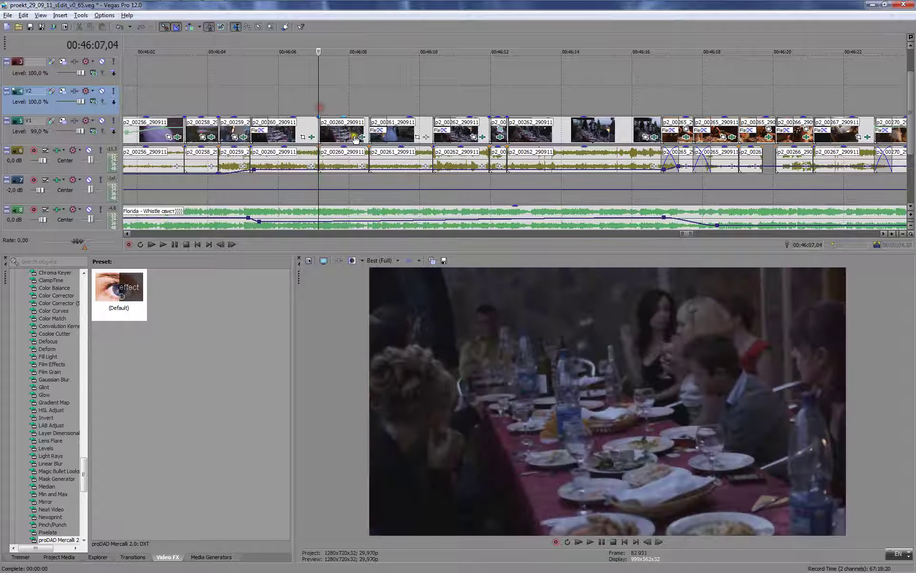
left_click(353, 137)
left_click_drag(283, 199, 256, 170)
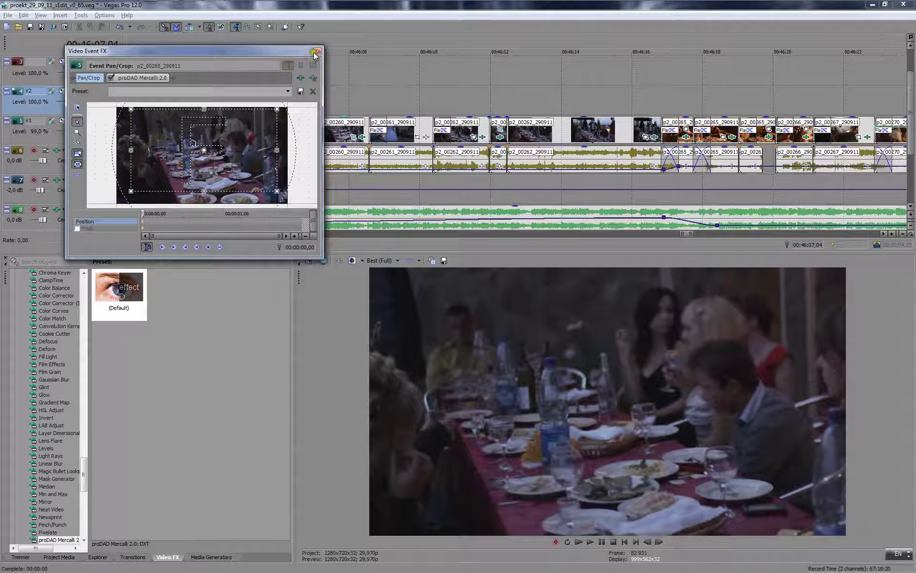
left_click(316, 51)
left_click(302, 89)
key("space")
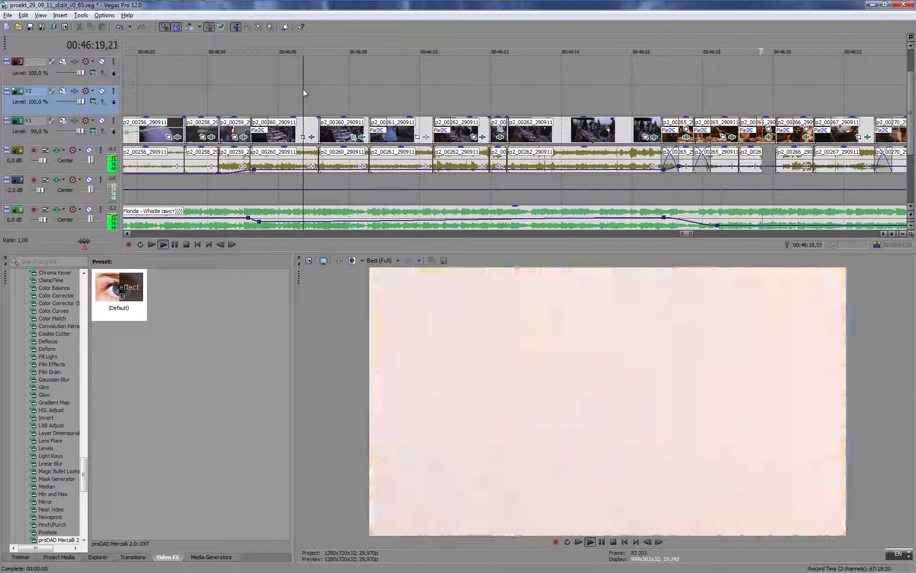
key("Return")
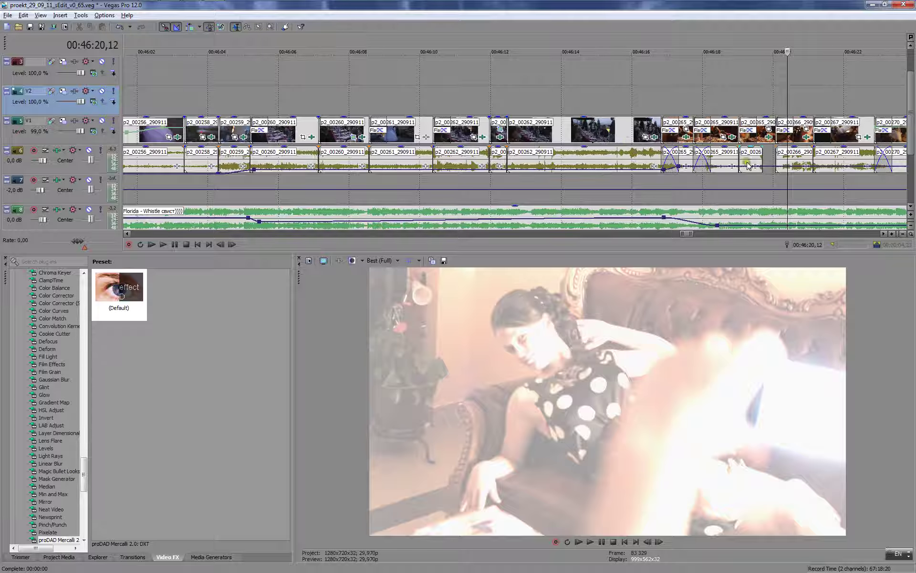
- Extend the end of the last p2_00265 camera audio event to meet the start of p2_00266
left_click_drag(761, 159, 775, 160)
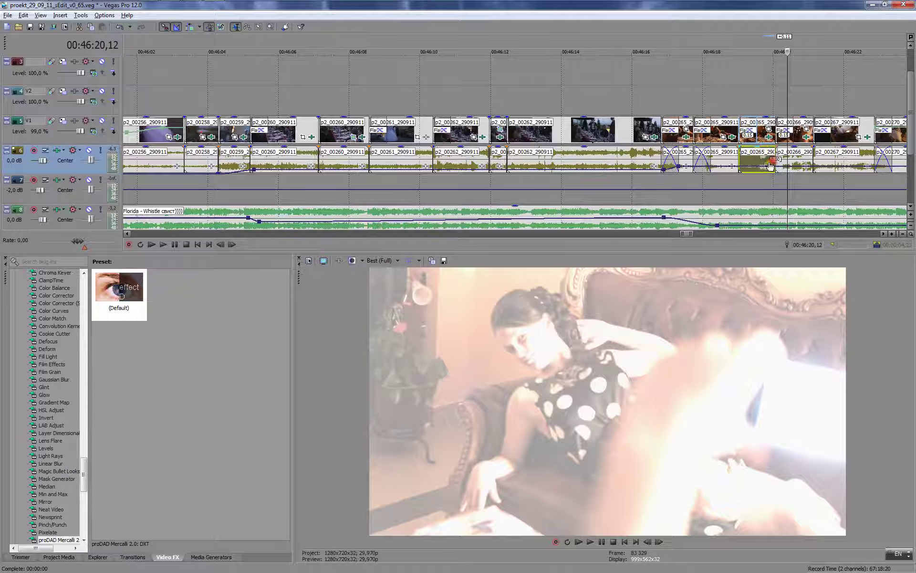
- Adjust the edges of the last p2_00265 camera audio event before p2_00266, and play from about 00:46:16 into the bedroom scene
left_click(769, 166)
left_click(749, 147)
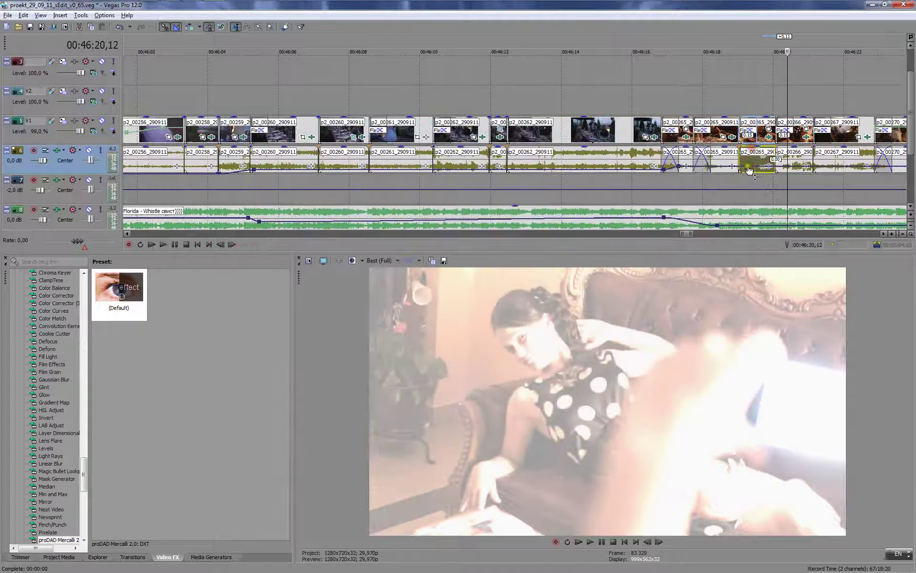
left_click(630, 91)
key("space")
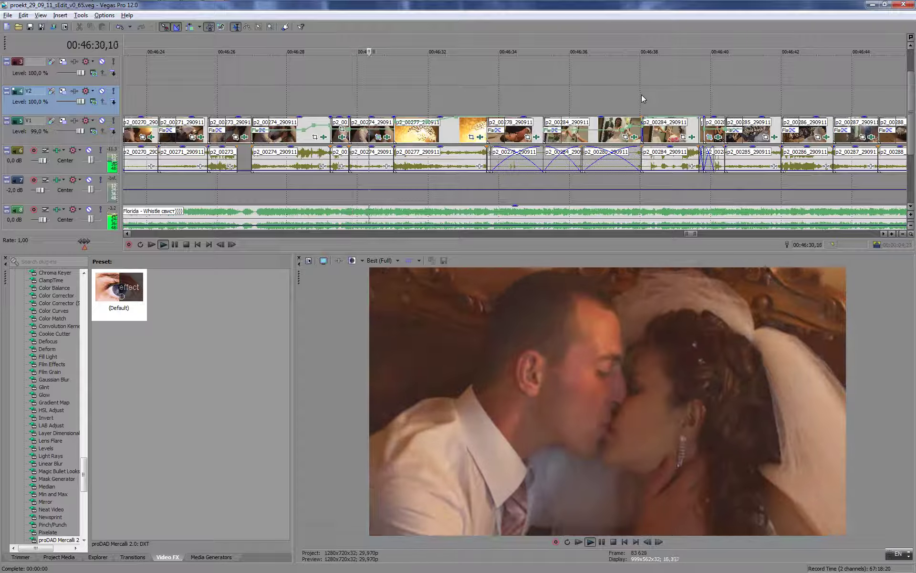
- Add a camera audio volume point near the end of p2_00273 and lower the envelope slightly toward the start of p2_00274
left_click(243, 171, "shift")
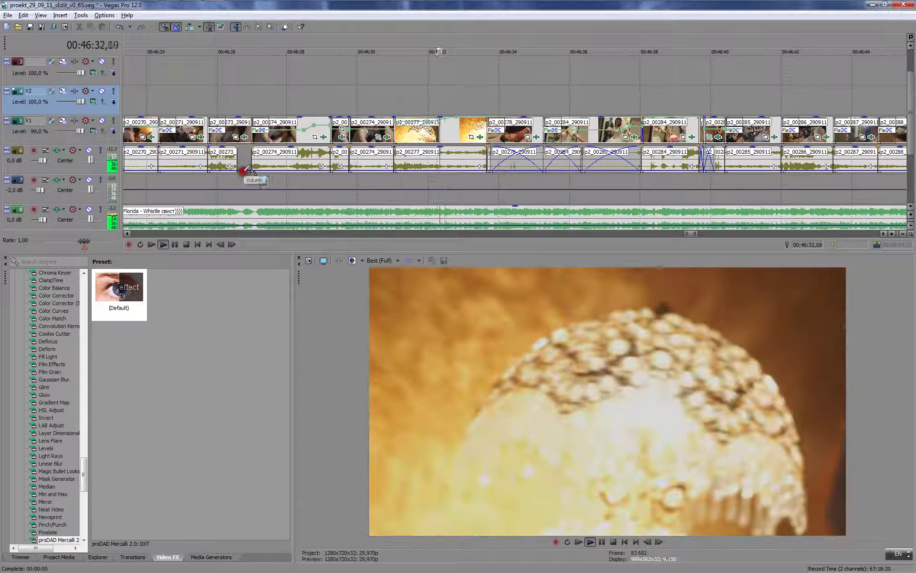
left_click_drag(231, 170, 249, 180)
key("Return")
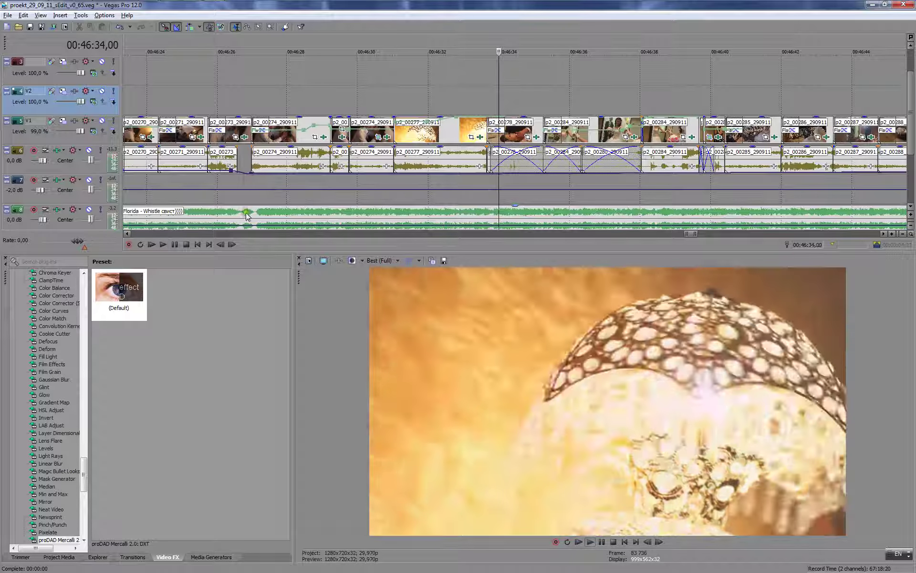
- Add music volume points at p2_00271 and at the start of p2_00274, raise the second, and play from p2_00271 to hear the rise
left_click(170, 225, "shift")
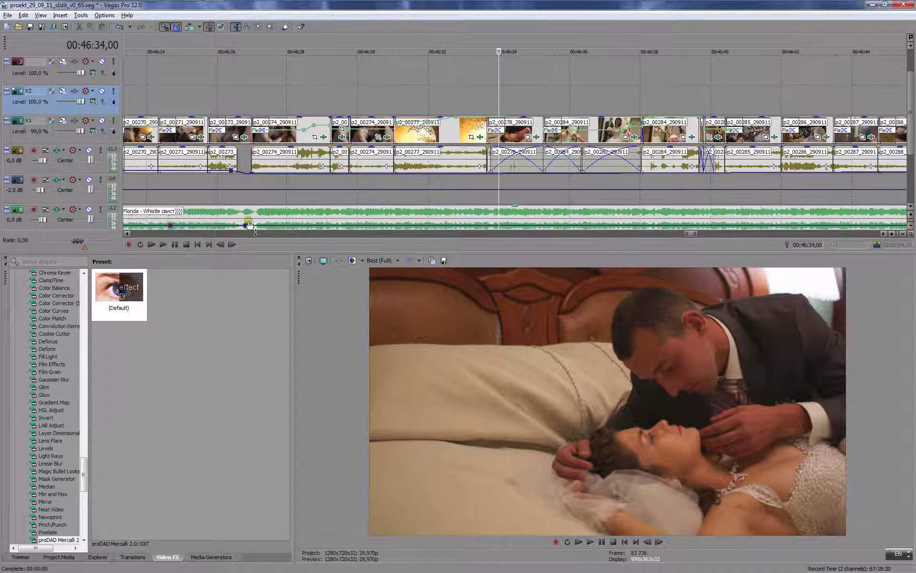
left_click_drag(248, 226, 251, 220)
key("space")
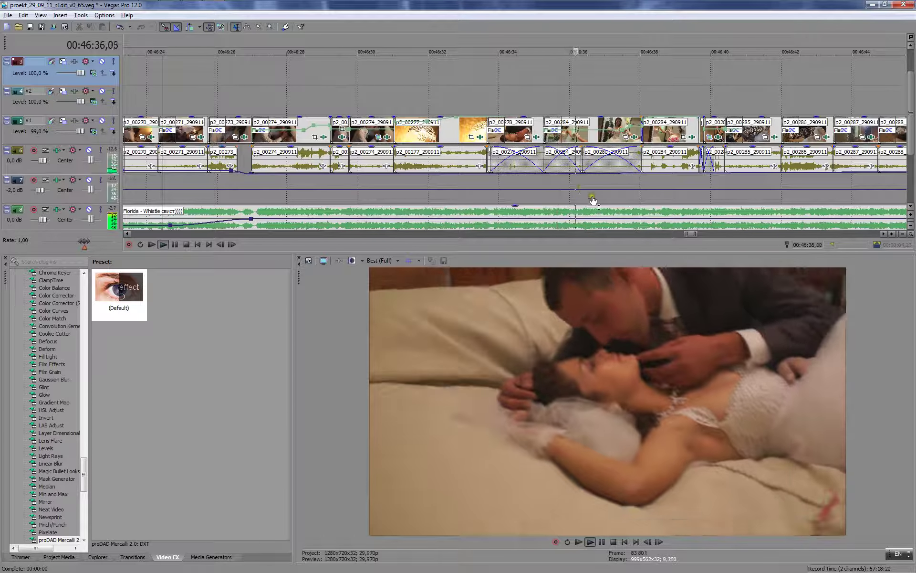
key("Return")
- Mark the time range from 00:46:33,00 to 00:46:39,20 and replay the p2_00278 to p2_00284 section to check the overlays
left_click_drag(464, 82, 698, 112)
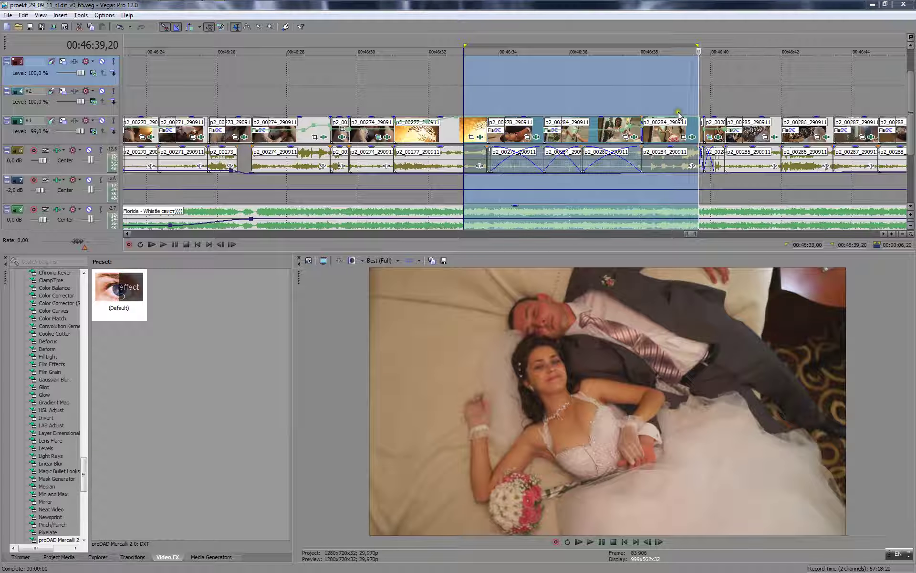
key("space")
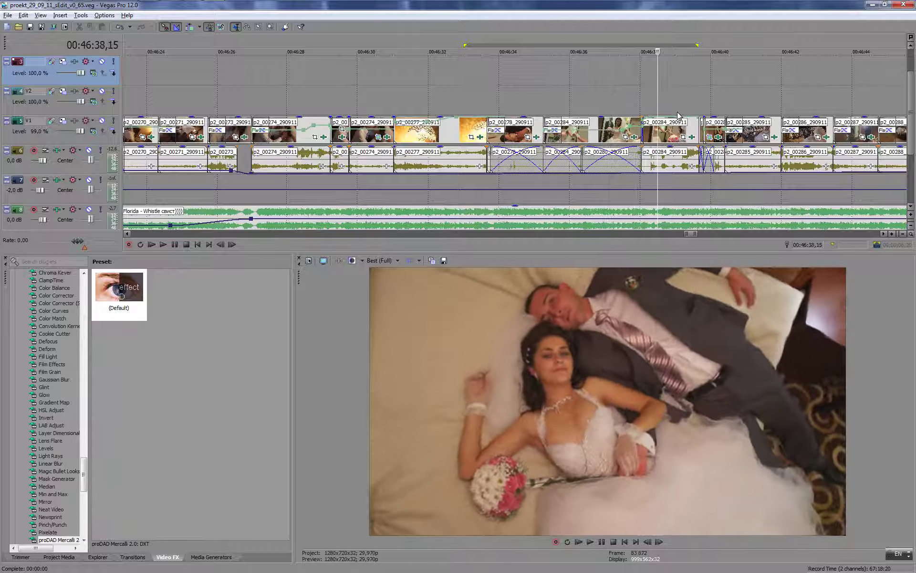
key("space")
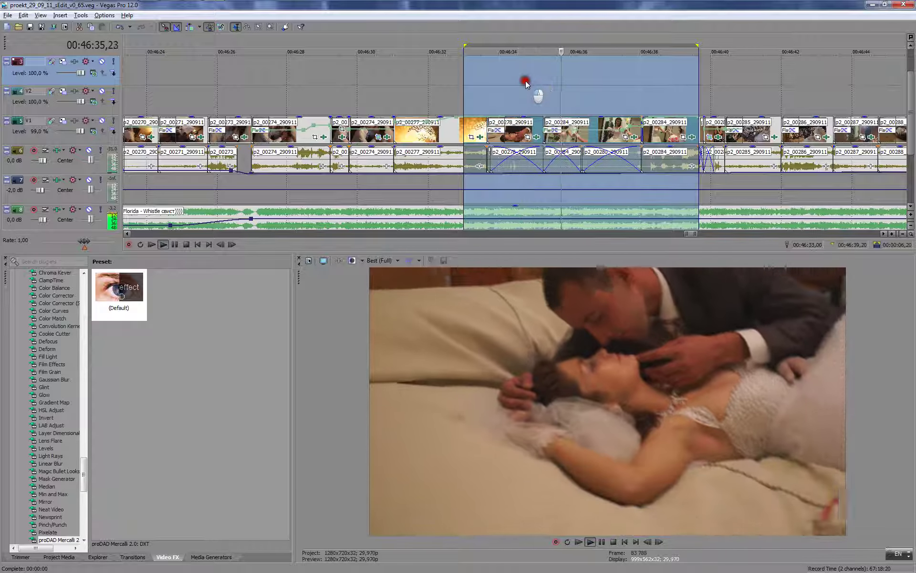
left_click(525, 83)
left_click(527, 88)
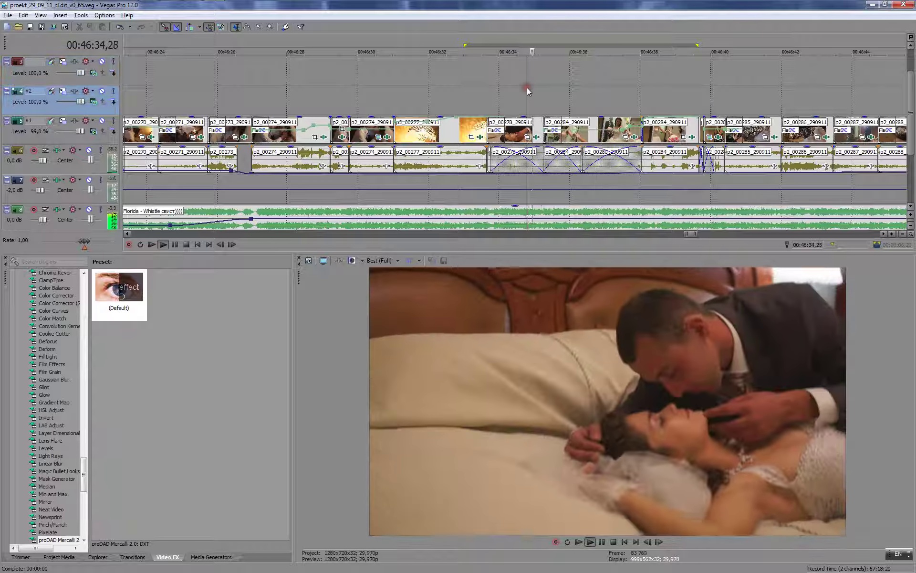
left_click(520, 84)
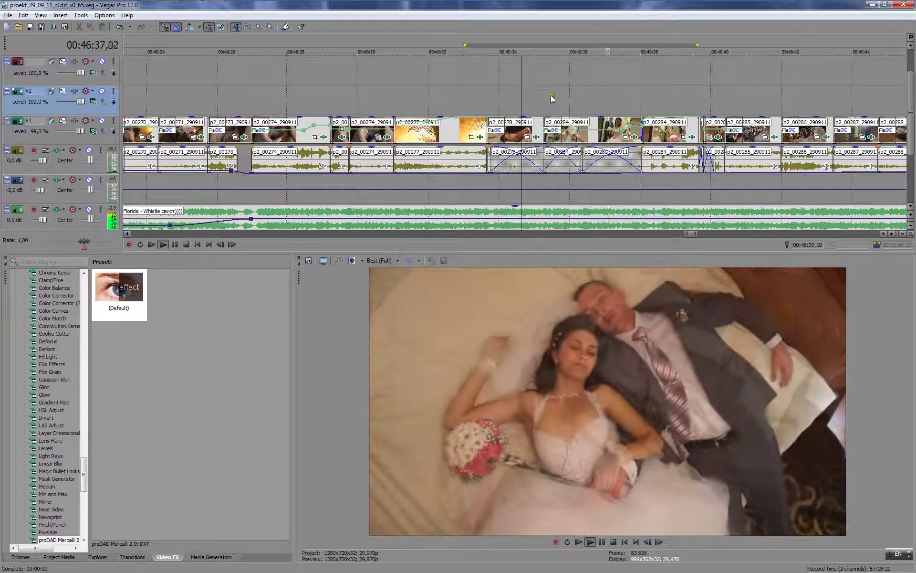
key("Return")
left_click(561, 92)
key("space")
- Move the p2_00278 and p2_00280 overlay clips from track 1 down to V2 at the same time position, and play into them
scroll(575, 95, "up", 1)
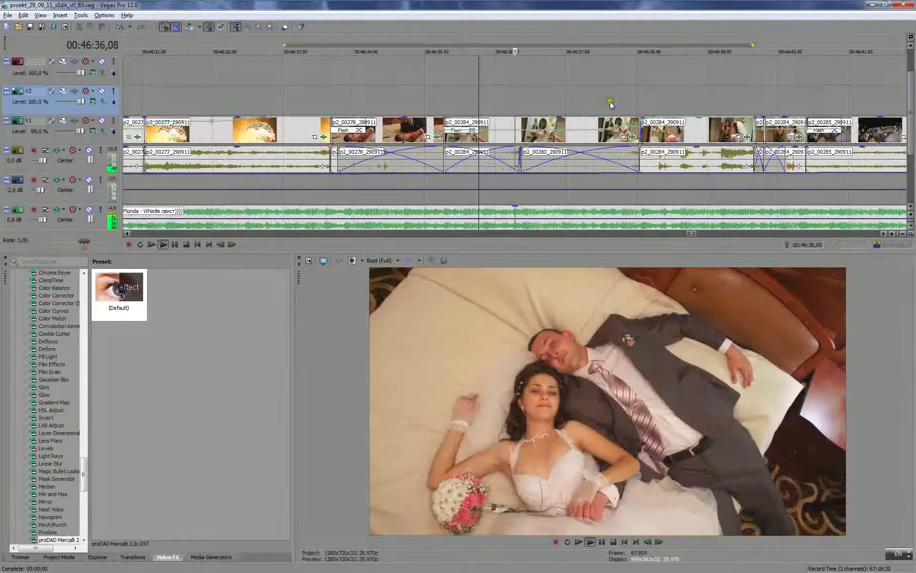
scroll(611, 104, "up", 1)
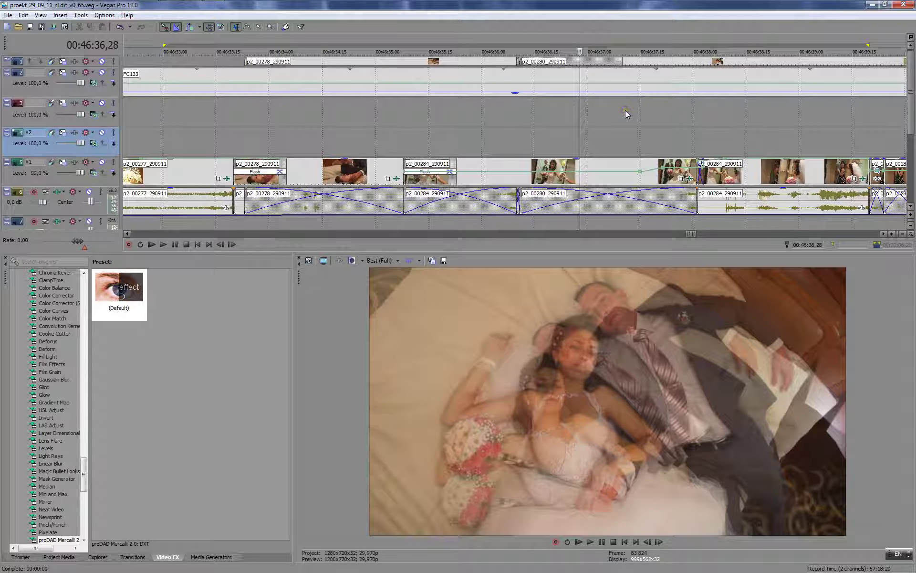
scroll(625, 110, "up", 3)
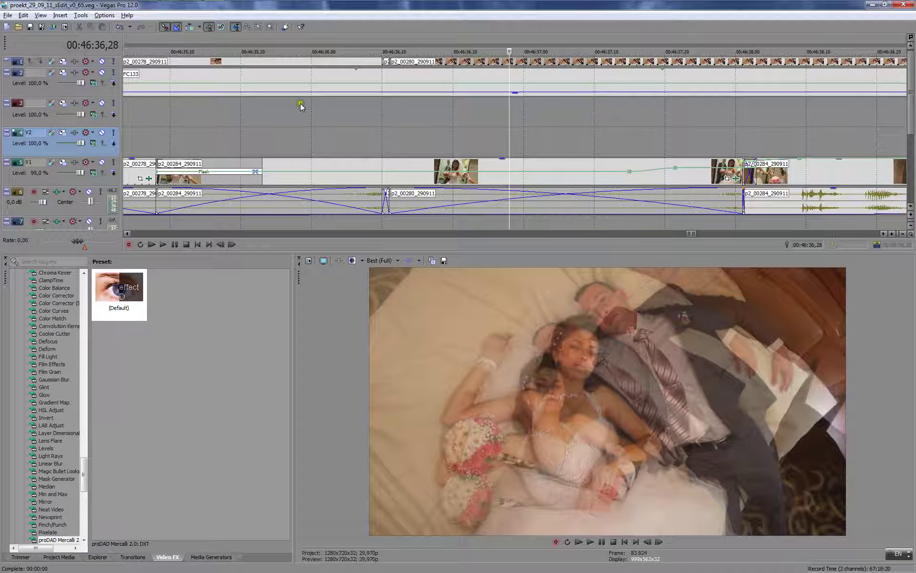
scroll(301, 107, "down", 6)
left_click(421, 62)
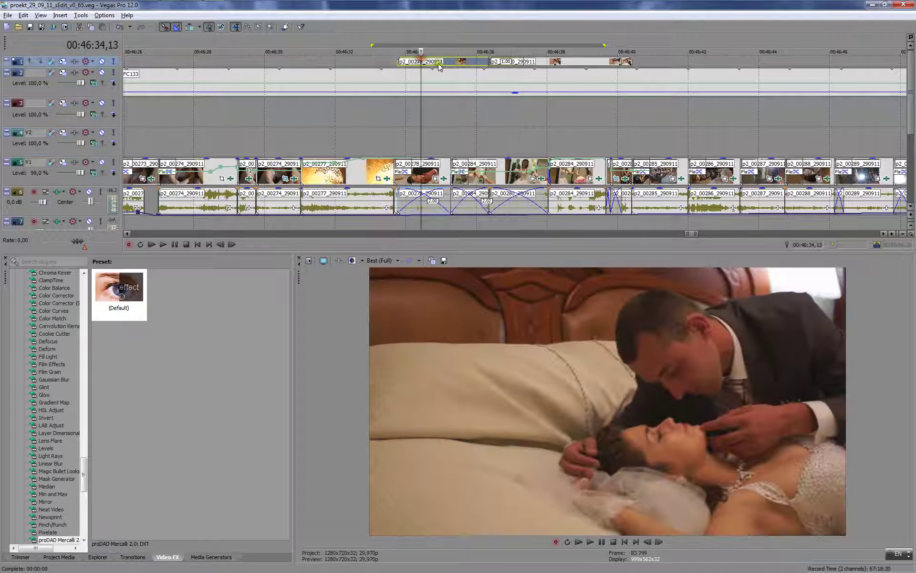
left_click(538, 63, "ctrl")
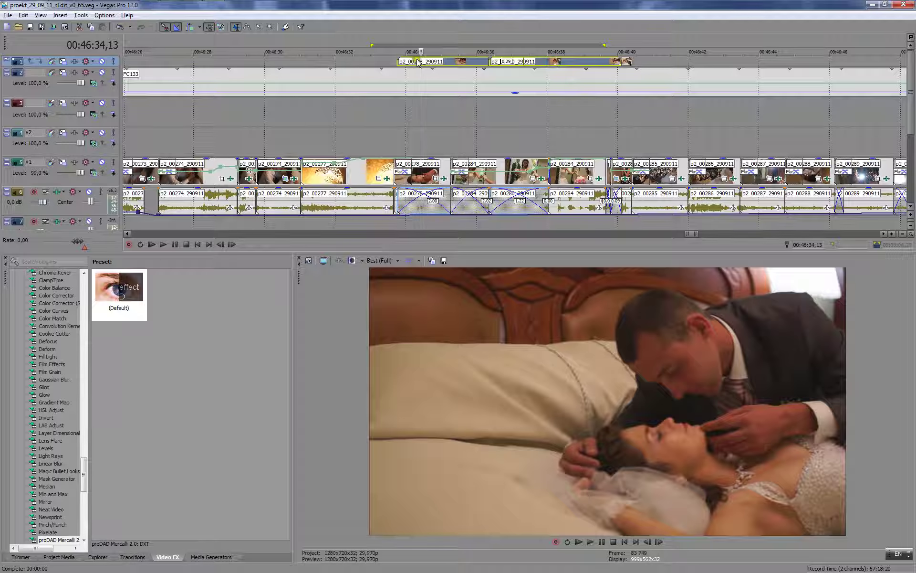
left_click_drag(412, 61, 411, 126)
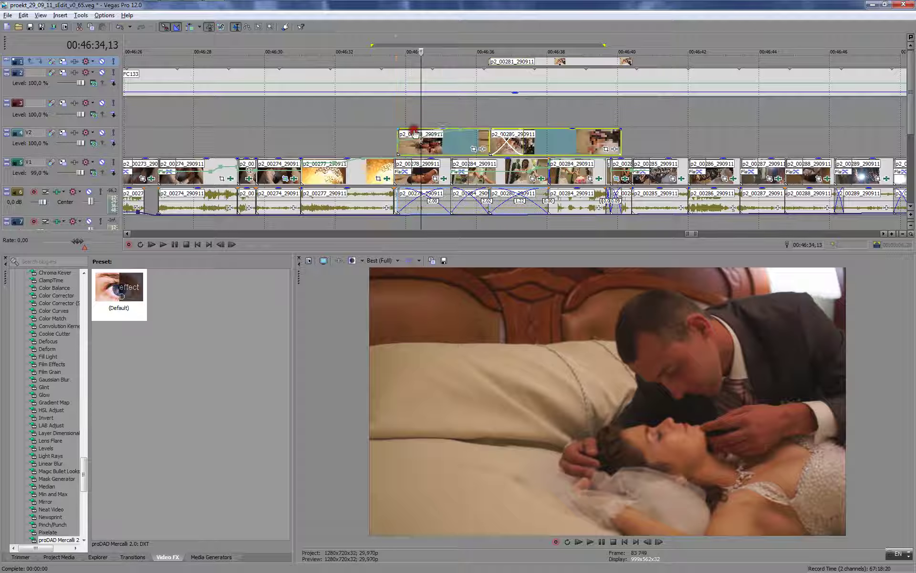
left_click(363, 105)
key("space")
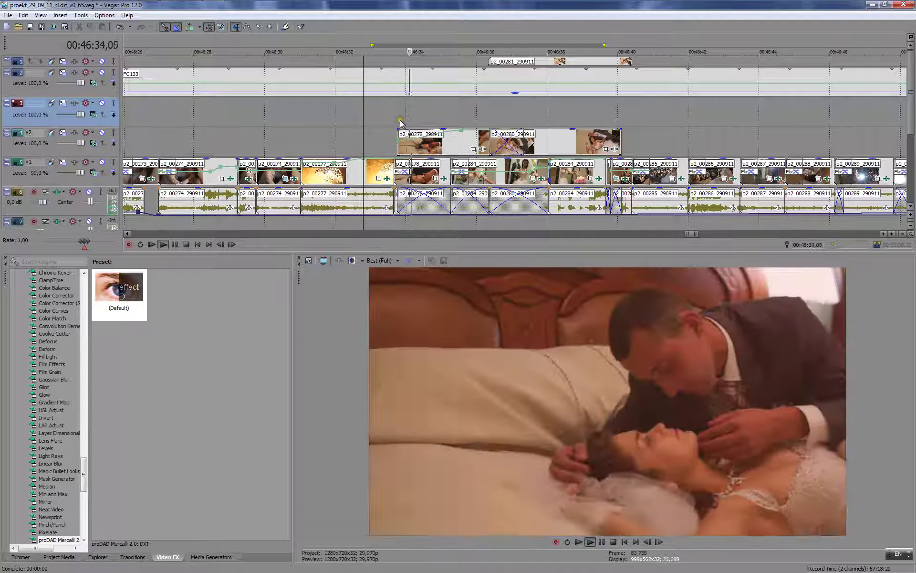
key("Return")
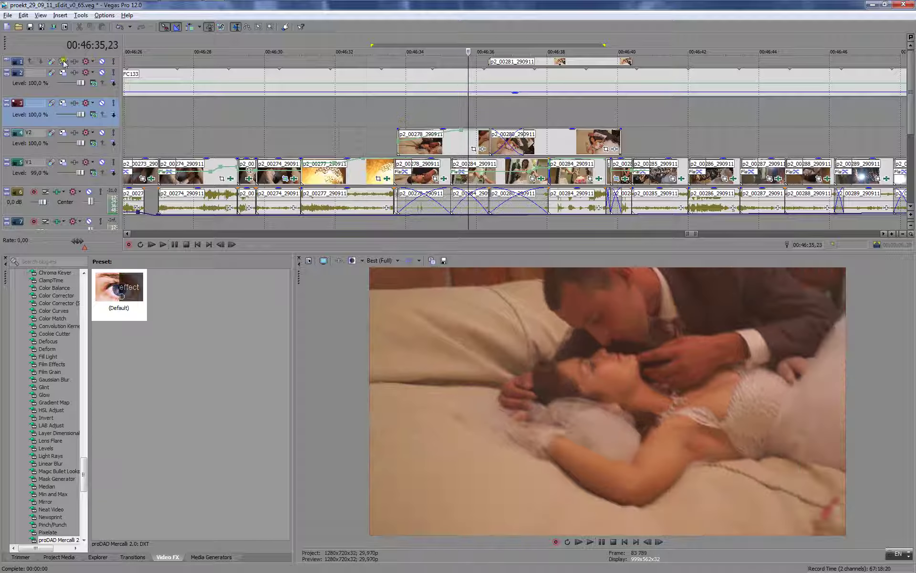
- Expand track 1, compare the picture at 00:46:38,07 with and without its p2_00281 overlay, and leave track 1 muted
left_click(7, 60)
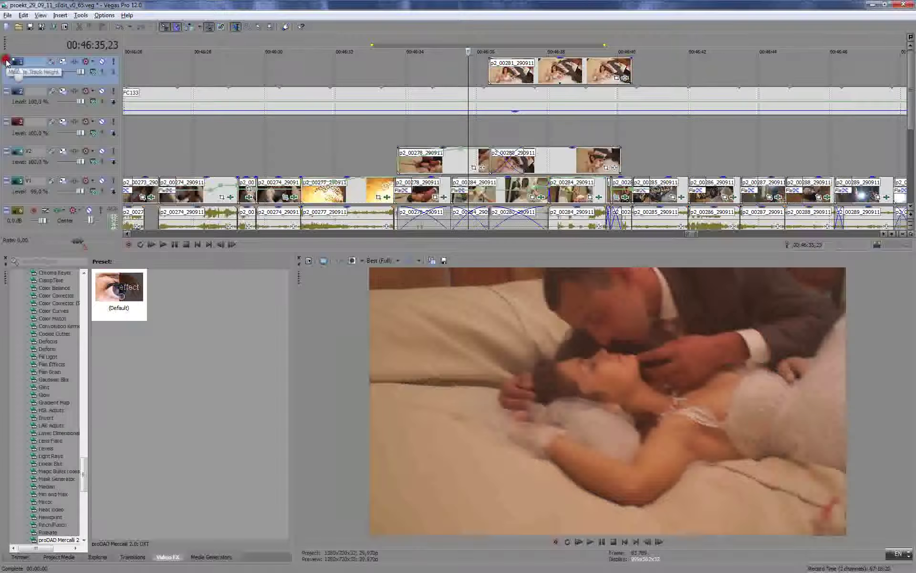
left_click(6, 61)
left_click(6, 61)
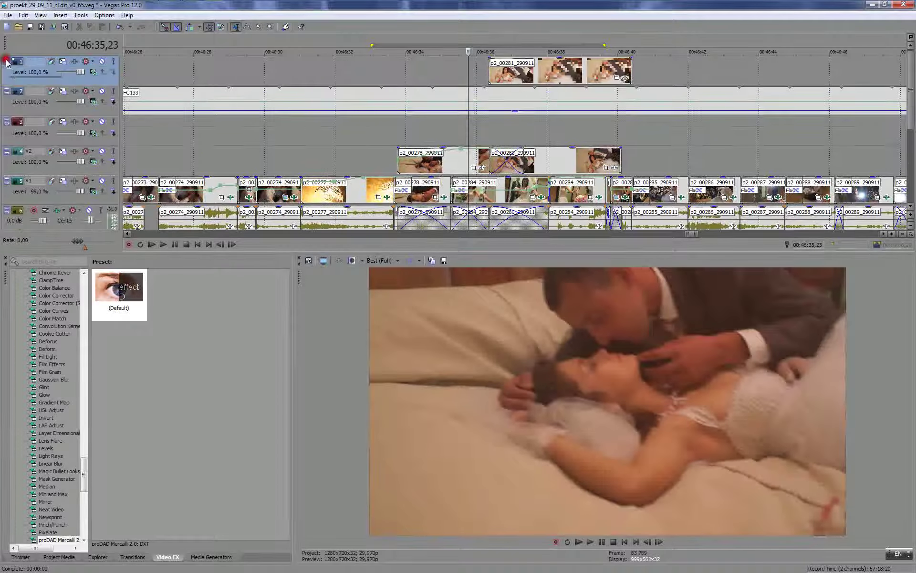
left_click(504, 66)
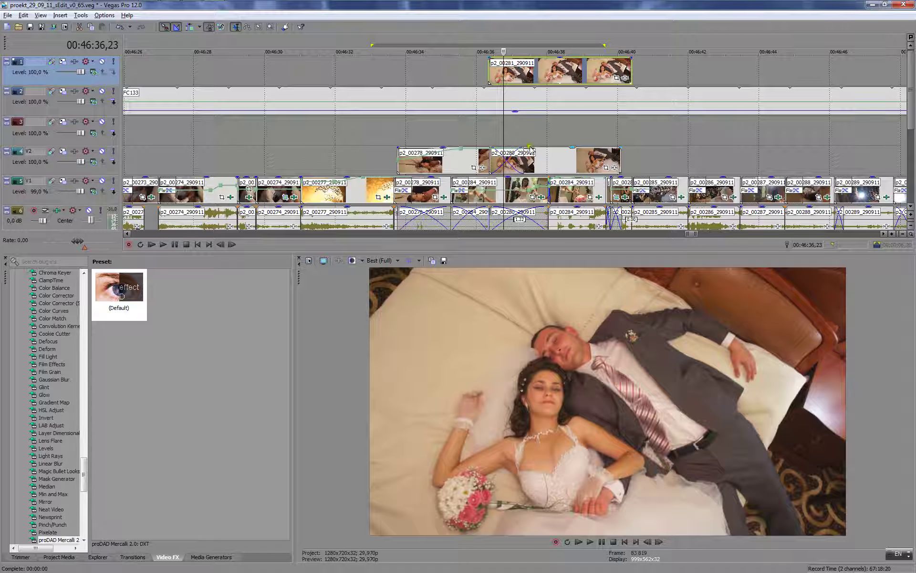
left_click_drag(504, 120, 555, 130)
left_click(101, 62)
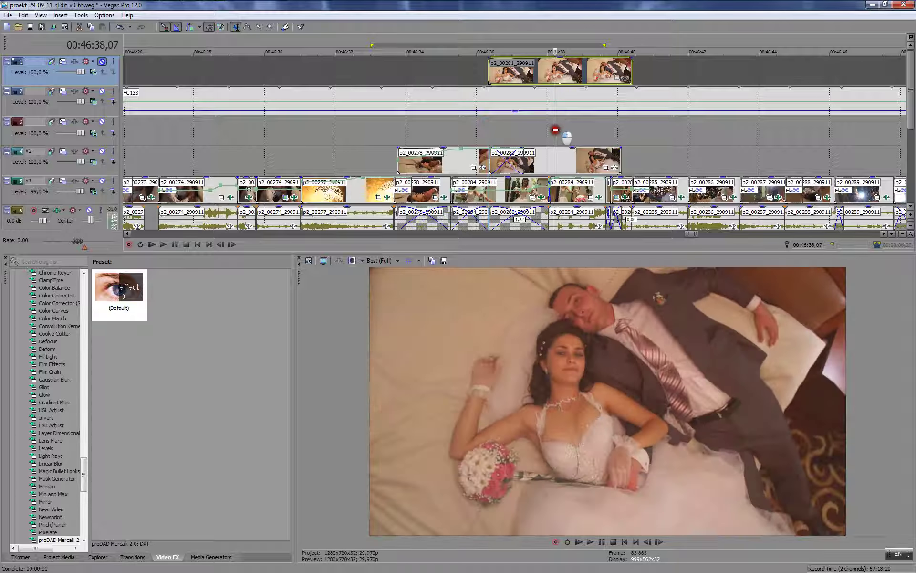
left_click(101, 62)
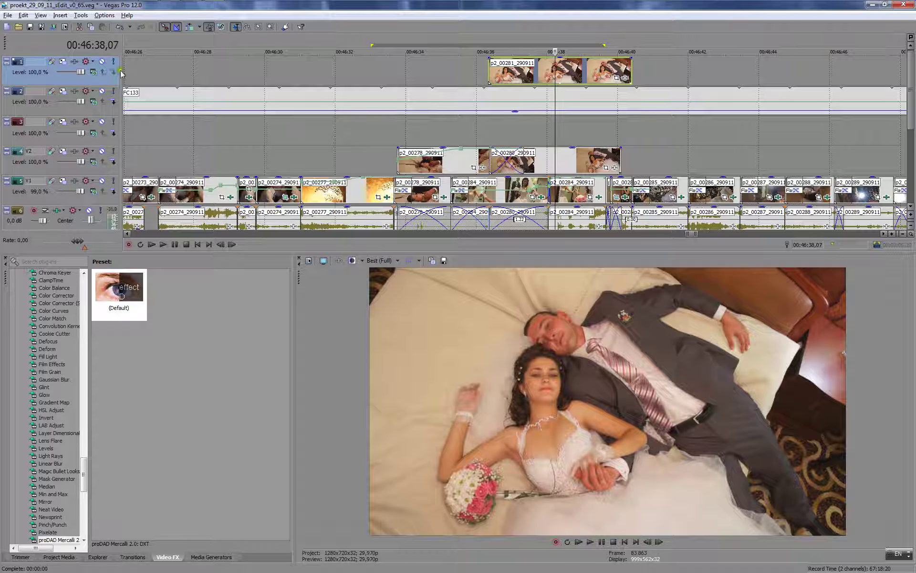
left_click(102, 62)
- Play repeatedly from the end of p2_00277 across the V2 overlays to review the section without the p2_00281 overlay
left_click(360, 133)
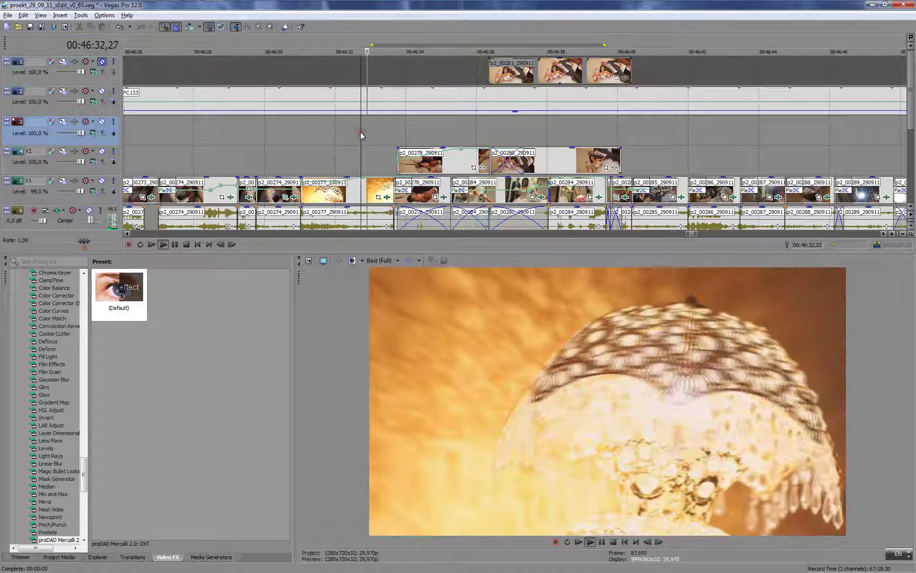
key("space")
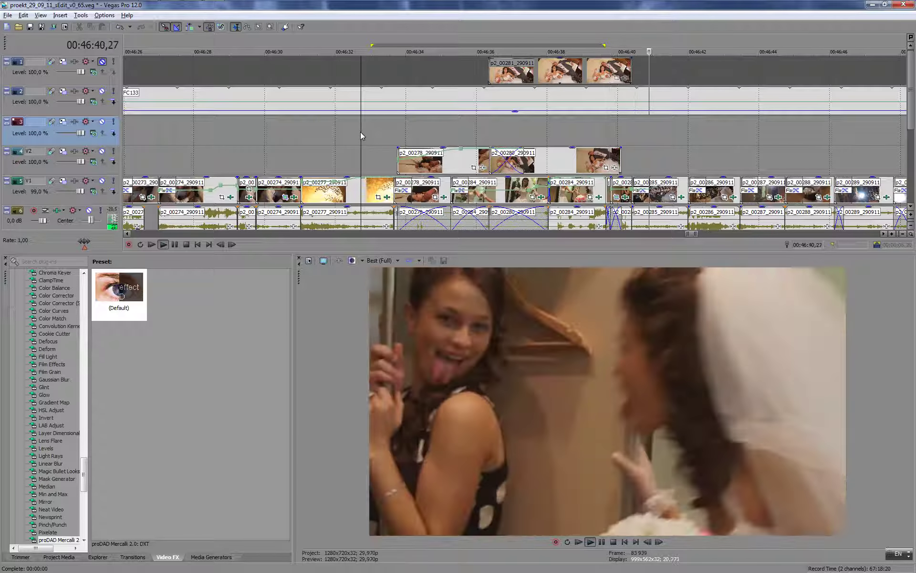
key("Return")
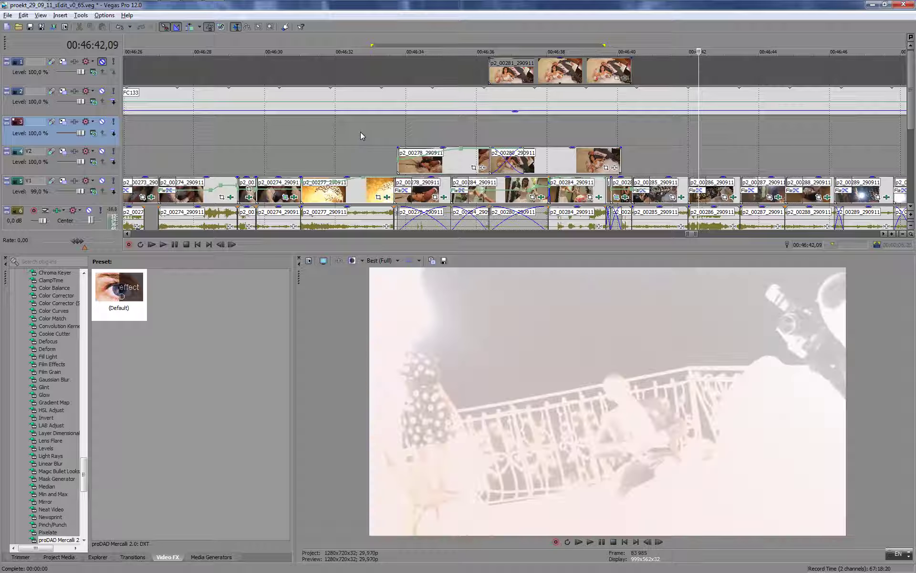
left_click(354, 124)
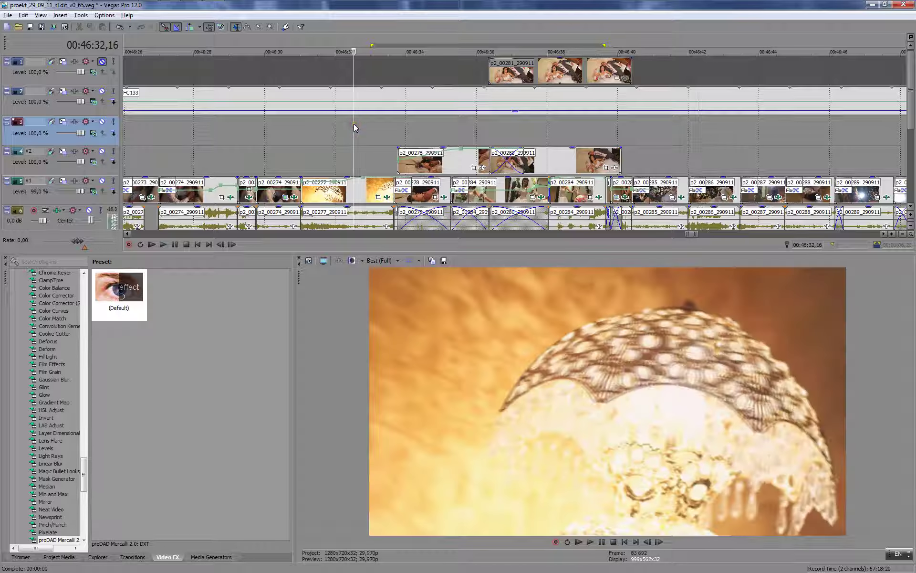
key("space")
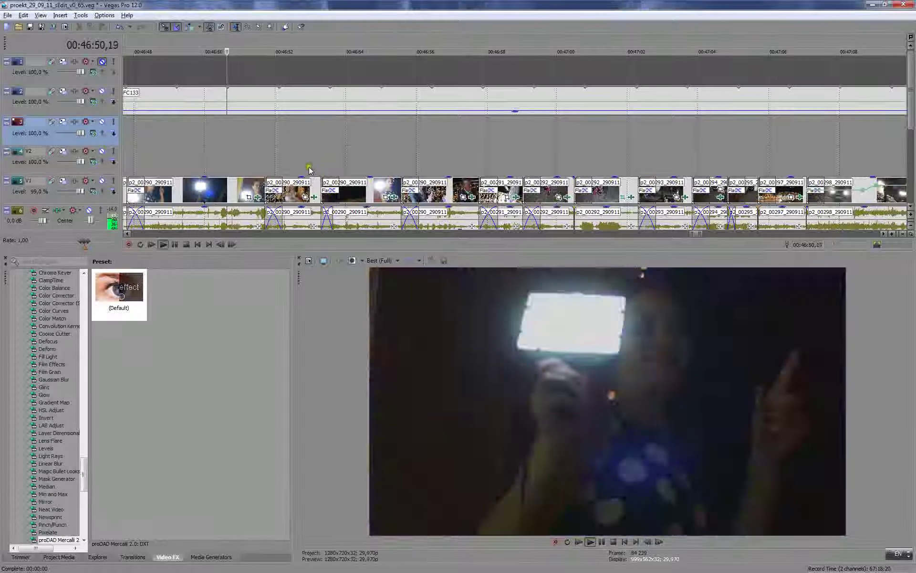
scroll(336, 139, "down", 5)
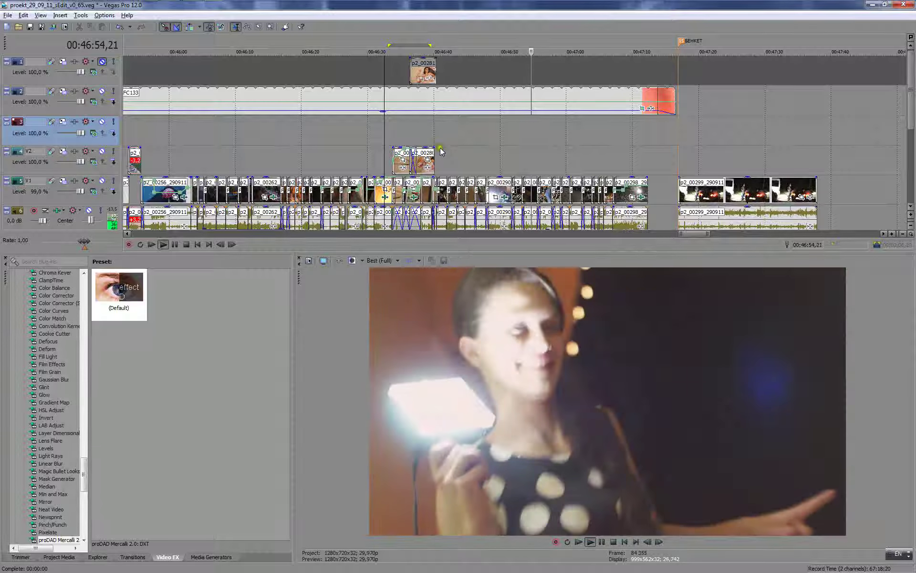
left_click(387, 130)
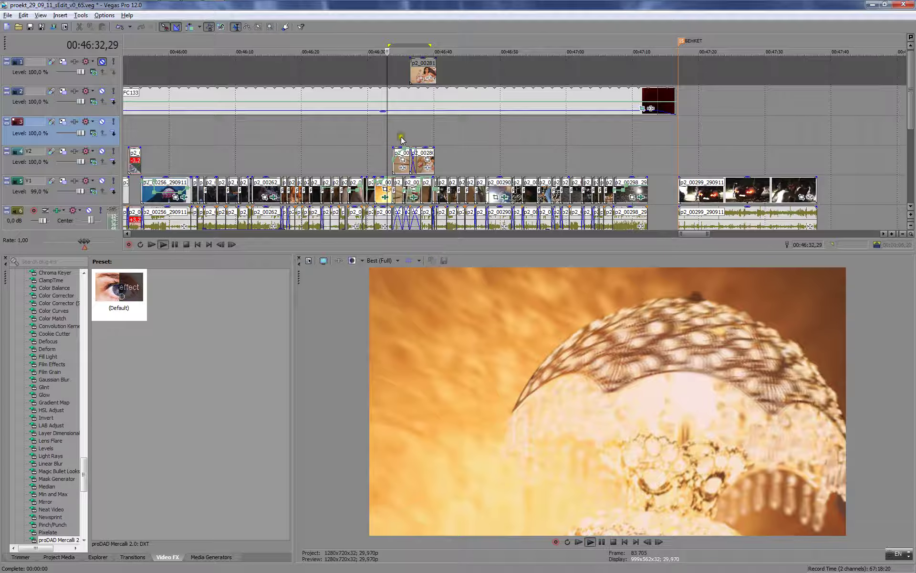
scroll(426, 143, "up", 3)
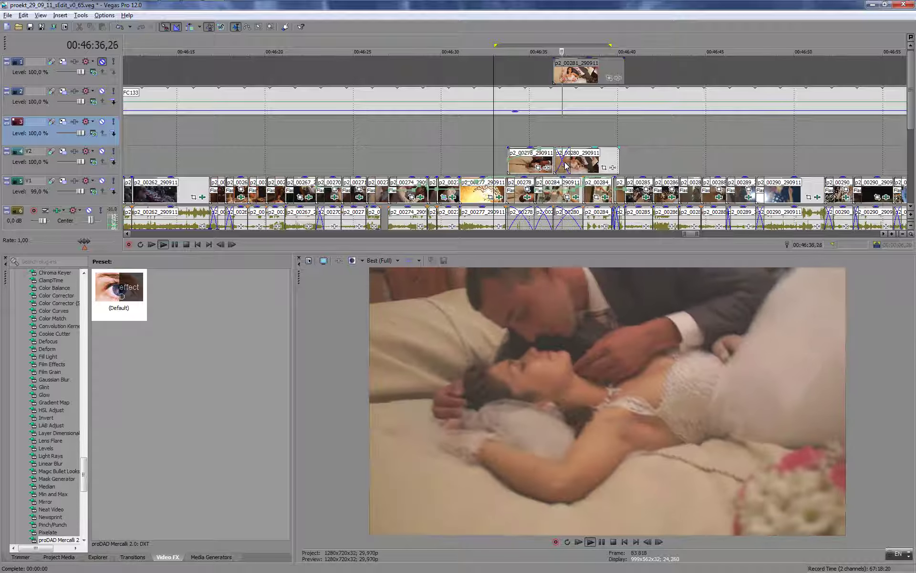
- Move the p2_00278 overlay clip from V2 up to track 3 and extend its end to 00:46:37,10
left_click(551, 129)
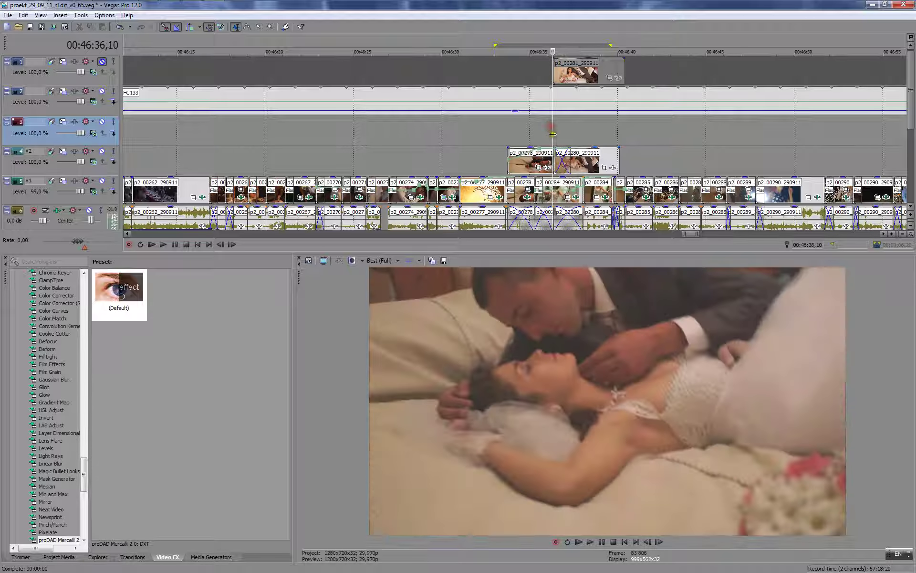
left_click_drag(541, 159, 568, 149)
left_click(542, 146)
scroll(569, 150, "up", 3)
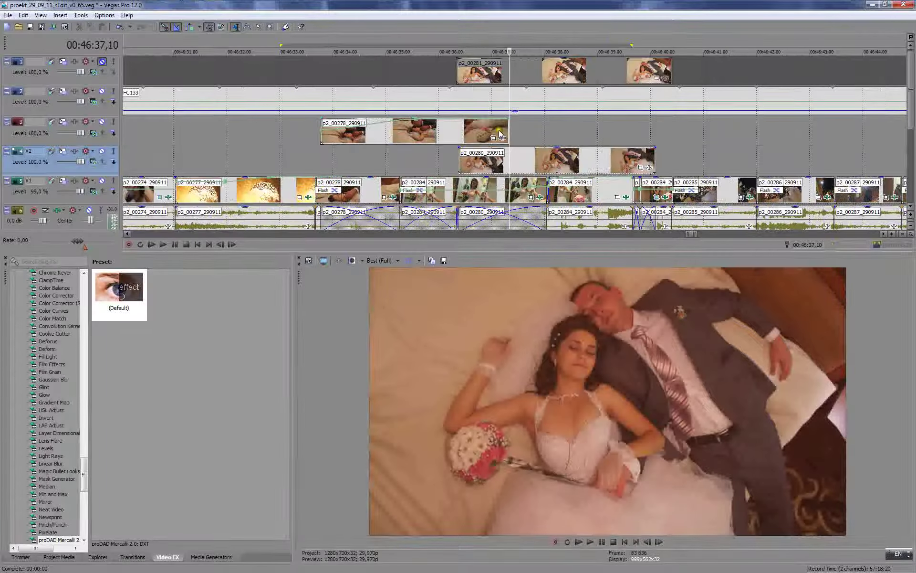
- Extend the end of the p2_00278 overlay clip, move it down to V2 so it crossfades with p2_00280, and play the overlap
left_click_drag(510, 128, 539, 135)
left_click_drag(408, 134, 405, 154)
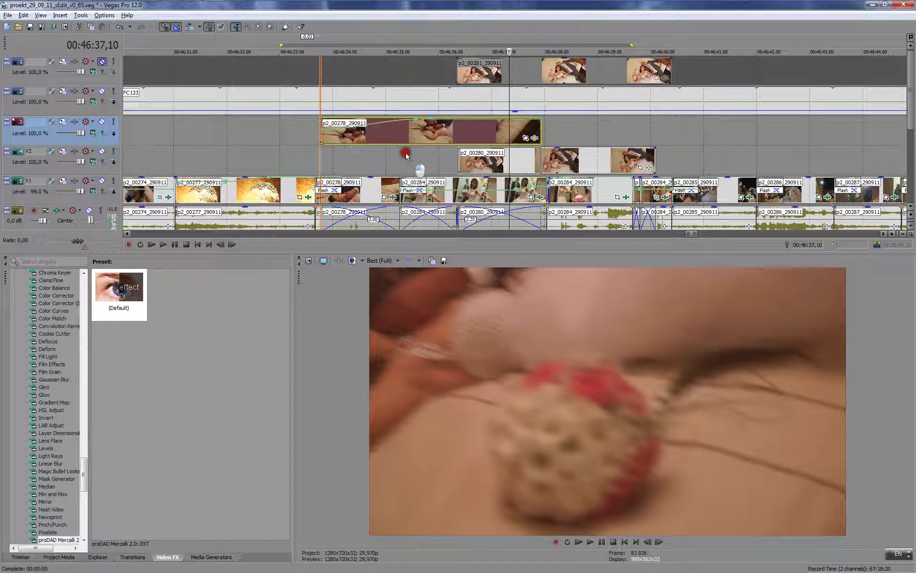
left_click(438, 133)
key("space")
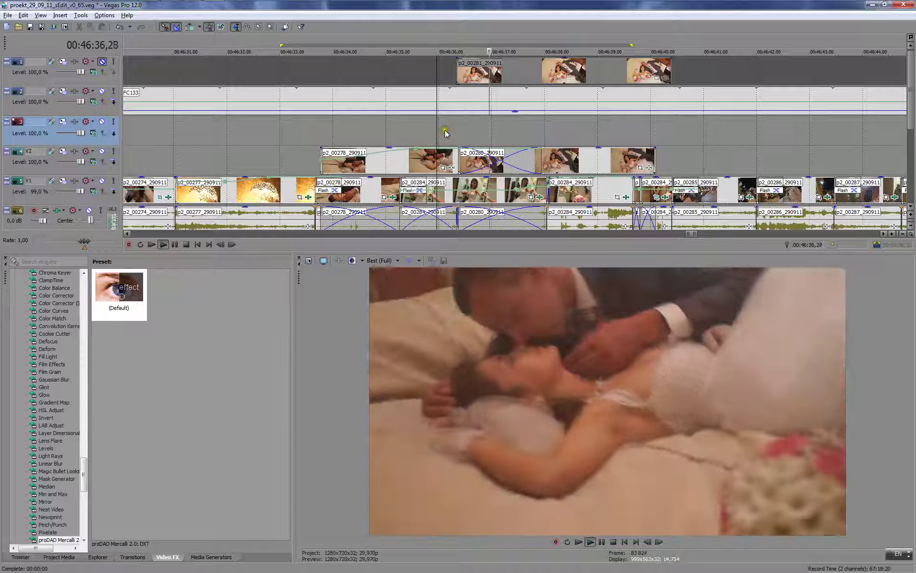
key("Return")
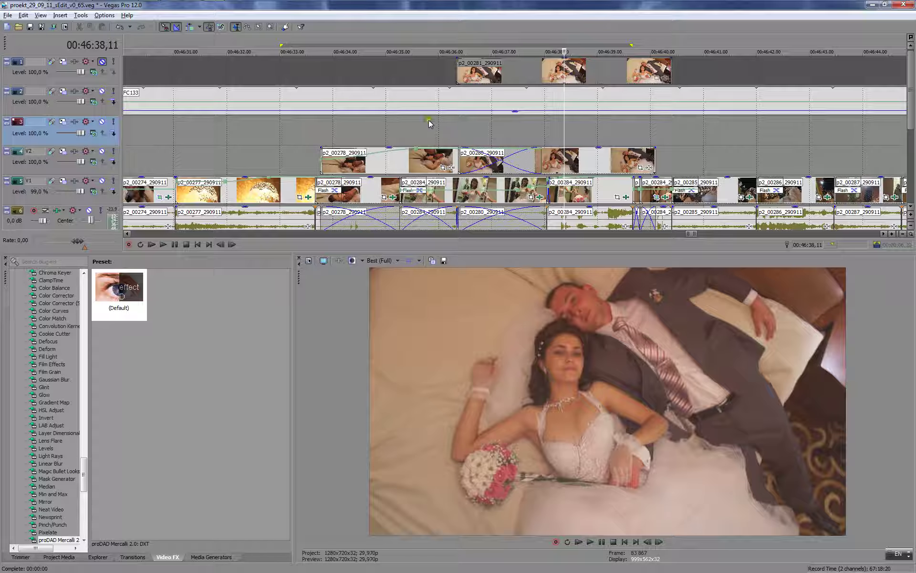
- Play repeatedly from several points in p2_00278 into the crossfade with p2_00280 on V2 to review the transition
left_click_drag(401, 119, 593, 142)
key("space")
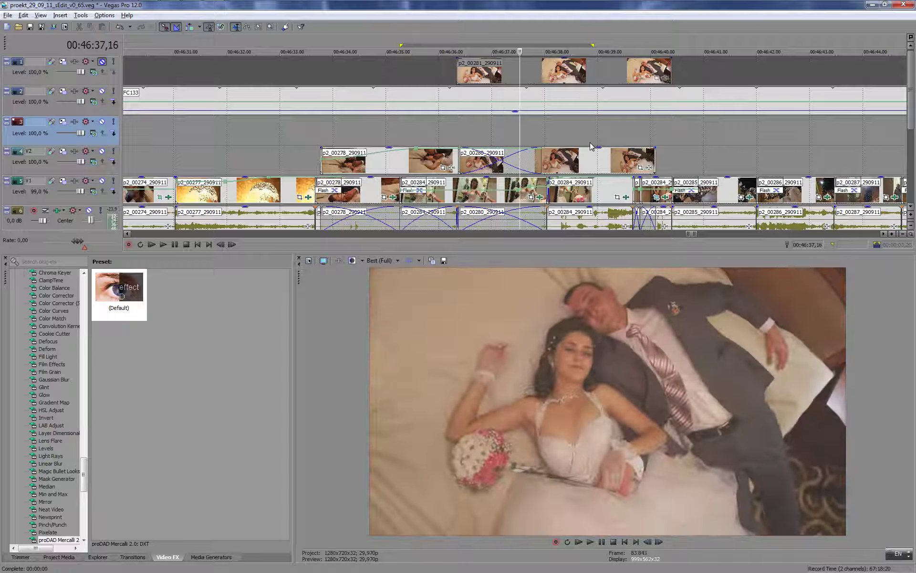
key("space")
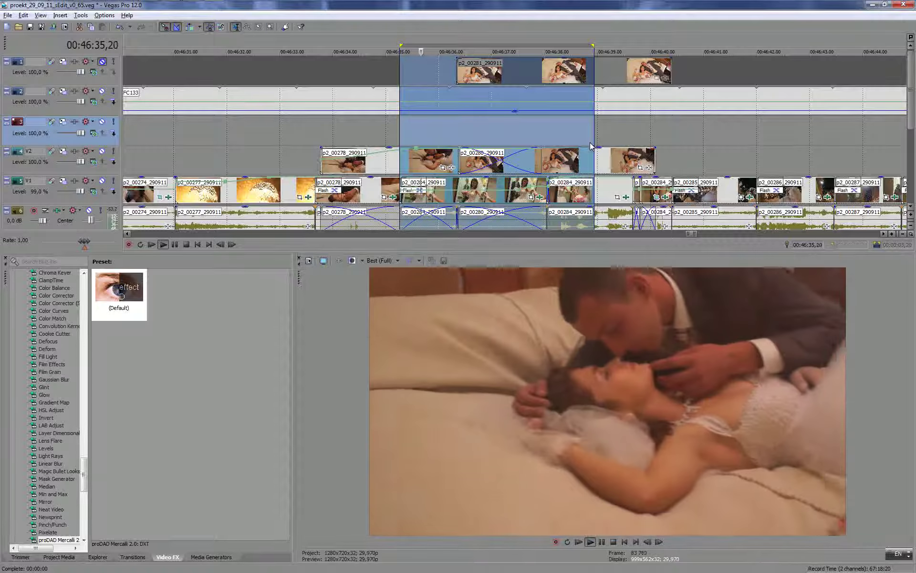
key("Return")
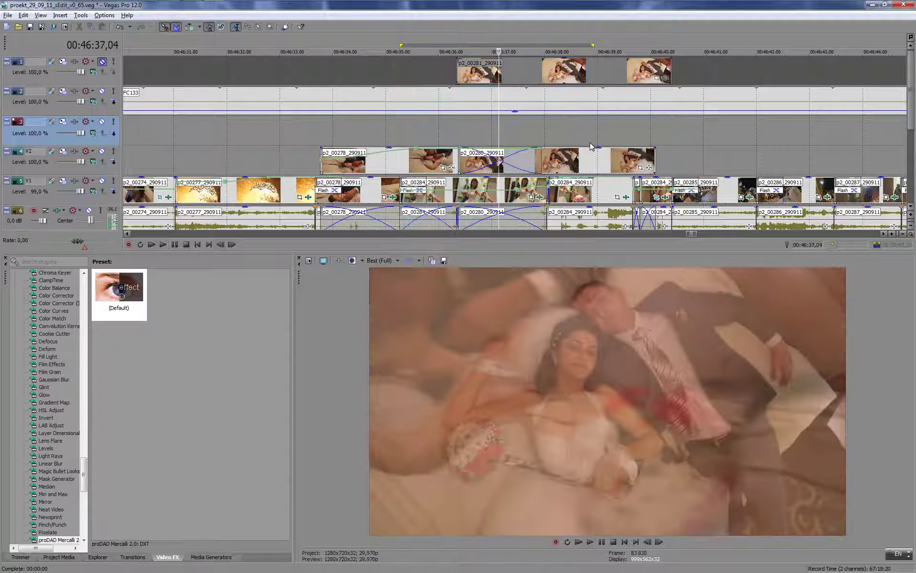
left_click(425, 125)
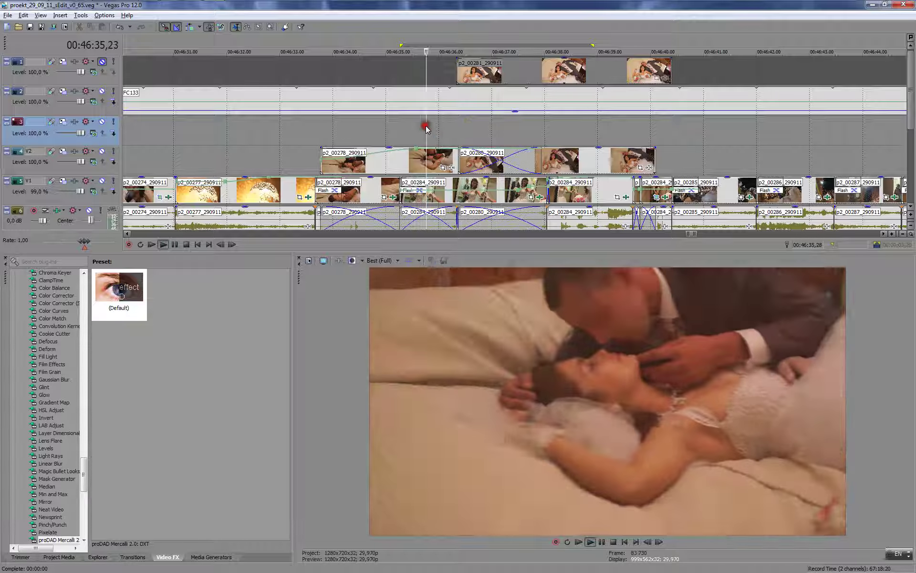
key("space")
left_click(364, 123)
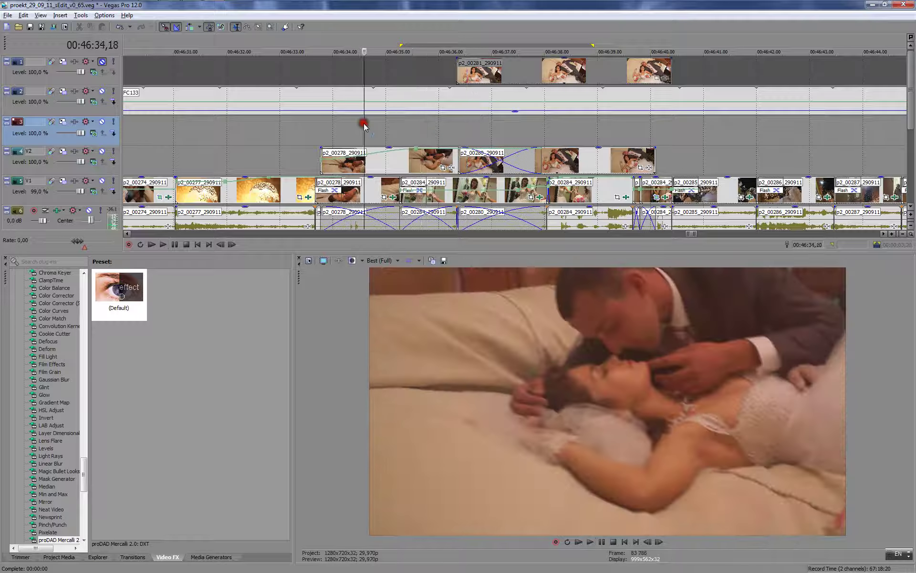
key("space")
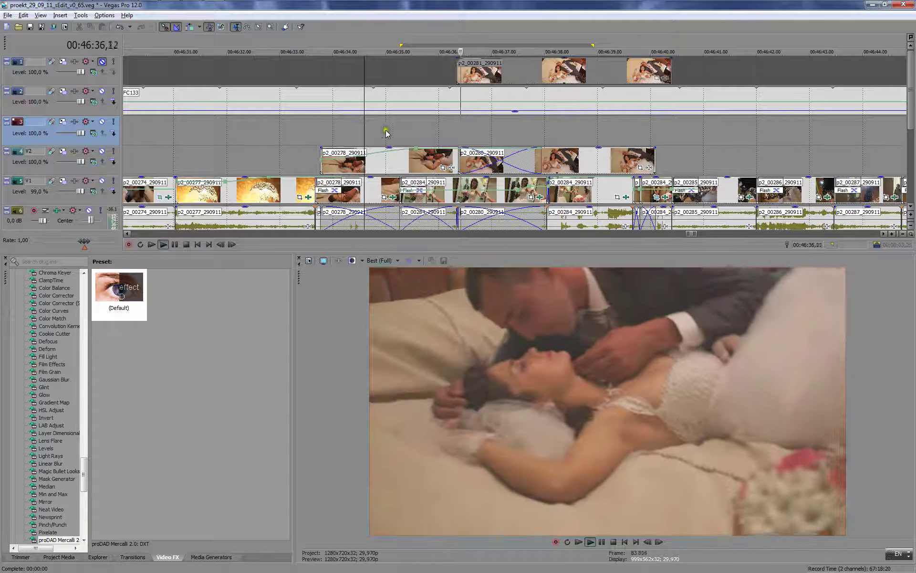
left_click(418, 126)
key("space")
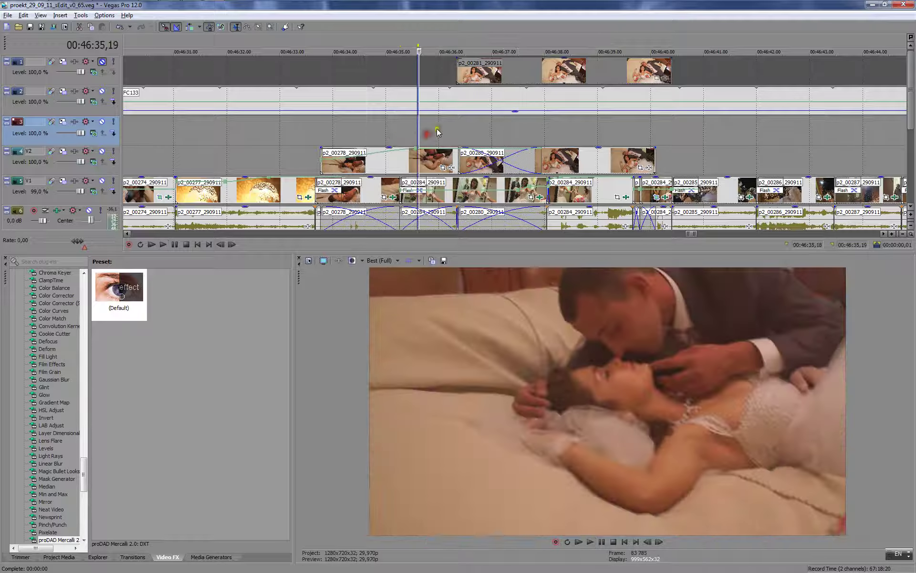
left_click(450, 136)
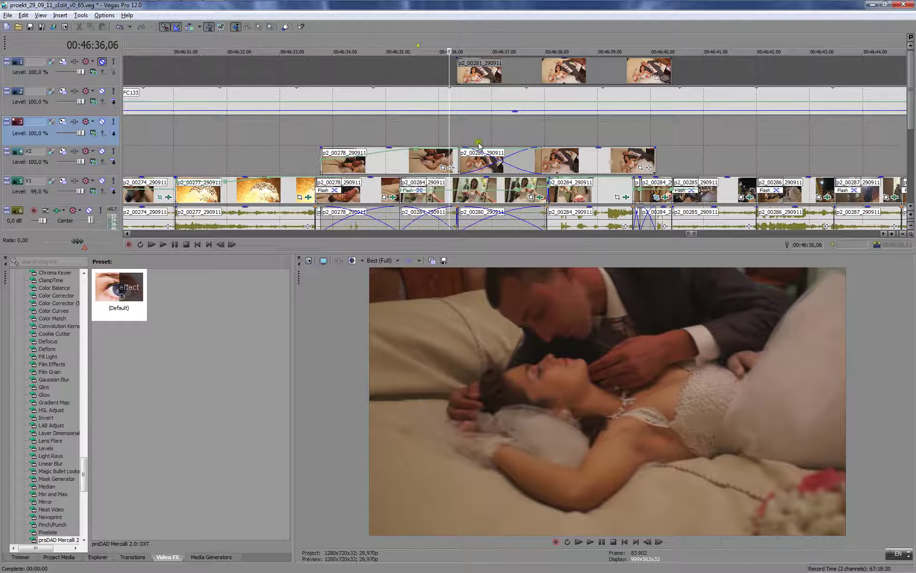
- Trim the end of the p2_00278 clip on V2 back to 00:46:36,06 and play from just before the cut
left_click_drag(542, 155, 449, 153)
left_click(441, 131)
key("space")
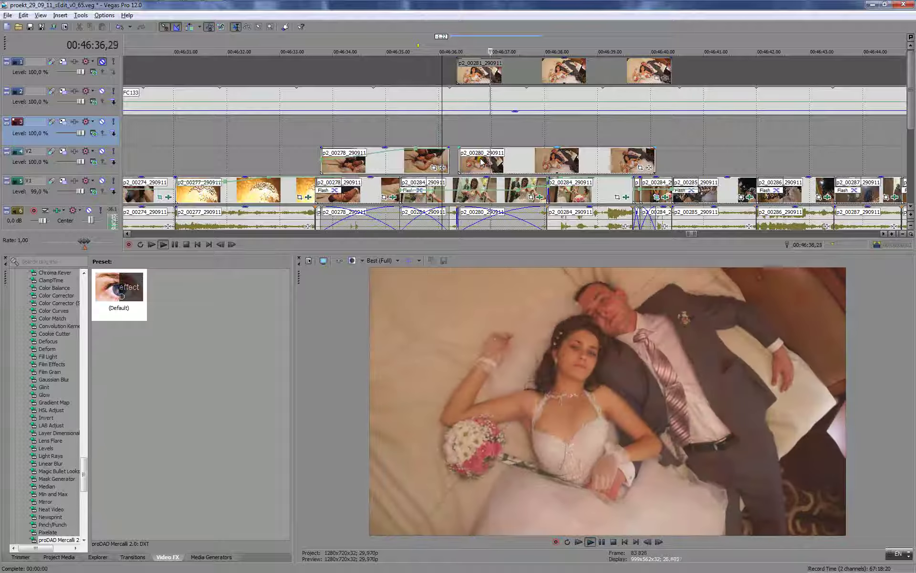
left_click(441, 135)
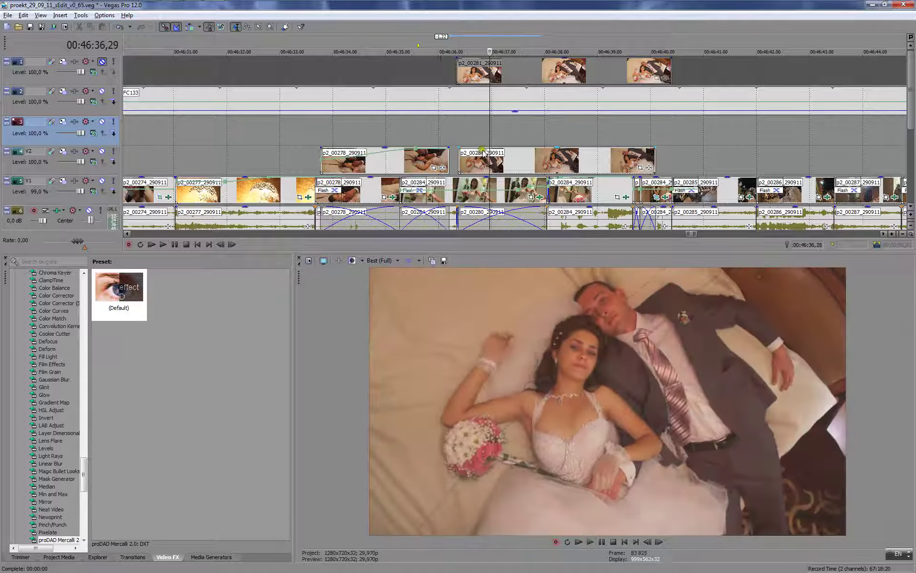
- Move the p2_00280 clip on V2 later by 21 frames and play the section from the end of p2_00277
left_click_drag(470, 162, 507, 163)
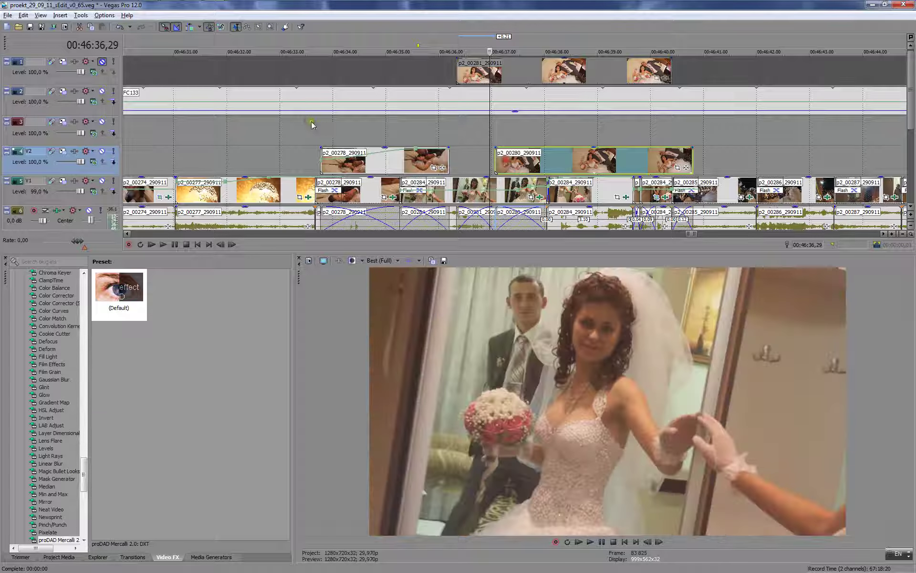
left_click(310, 124)
key("space")
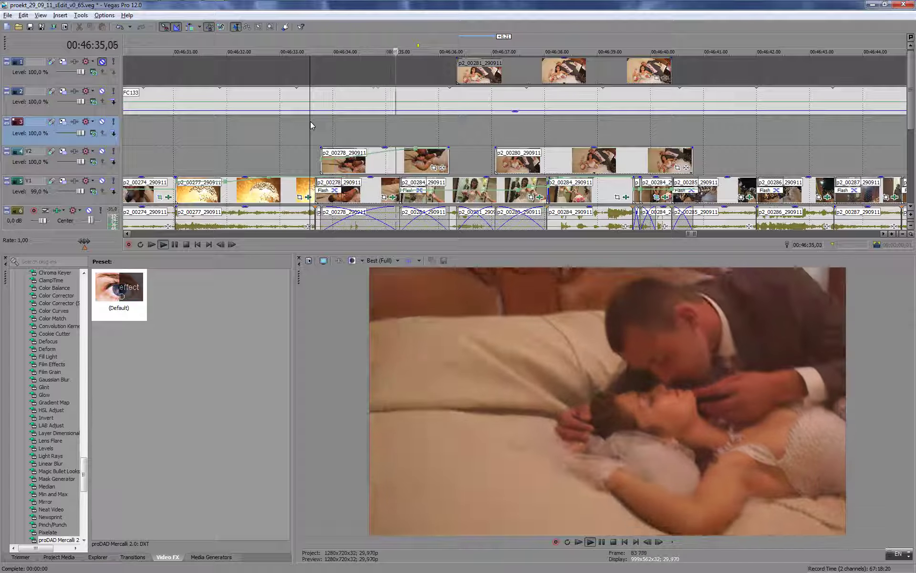
left_click(281, 127)
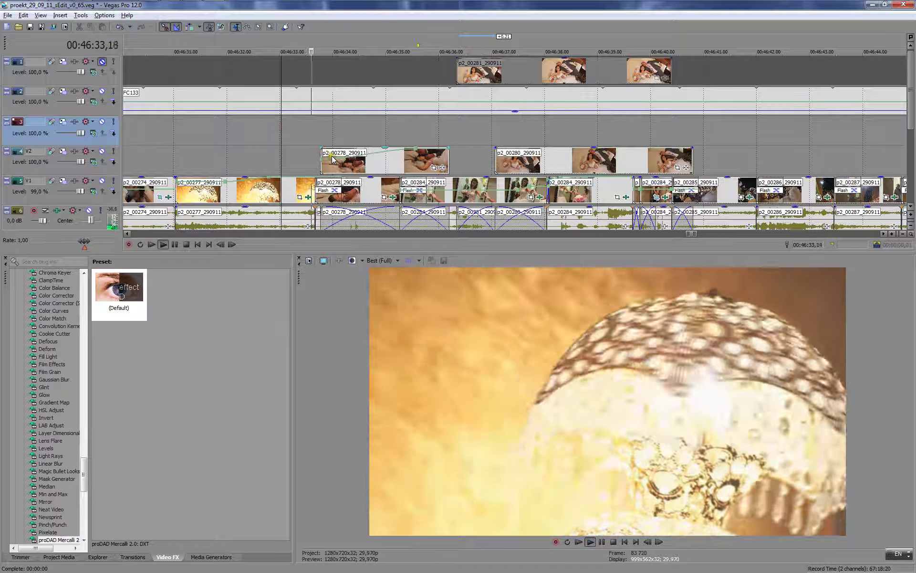
key("Return")
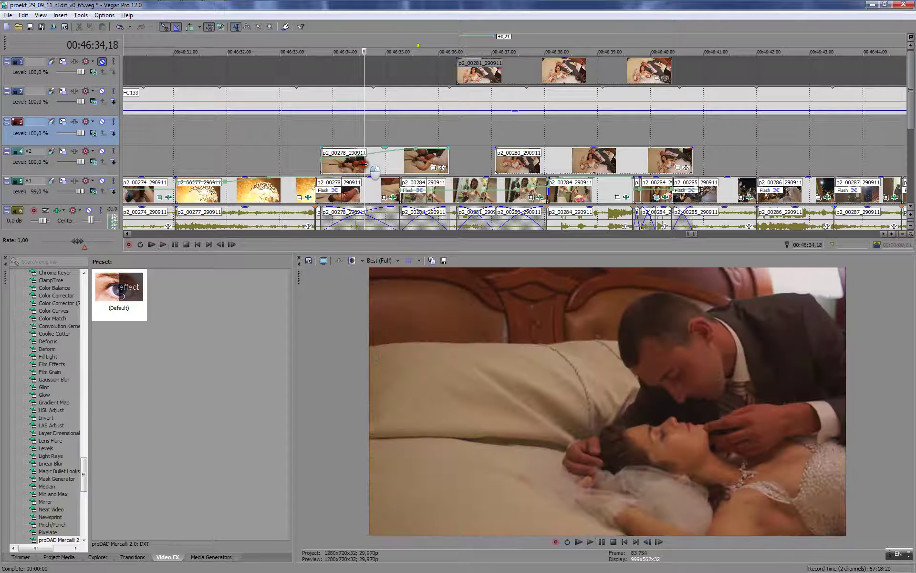
- Split the p2_00278 clip on V2 at 00:46:34,18 and at the start of V1's p2_00284 clip, and delete the middle piece
left_click(364, 165)
key("s")
left_click_drag(367, 125, 401, 140)
key("s")
left_click(381, 157)
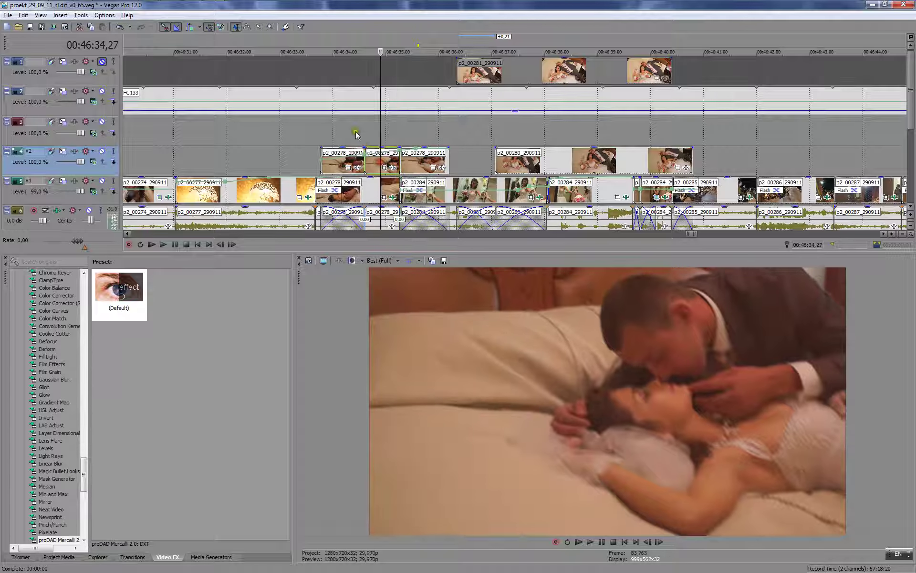
key("Delete")
- Play from p2_00277 and from the first p2_00278 piece across the gap on V2 to review the cut
left_click(348, 120)
key("space")
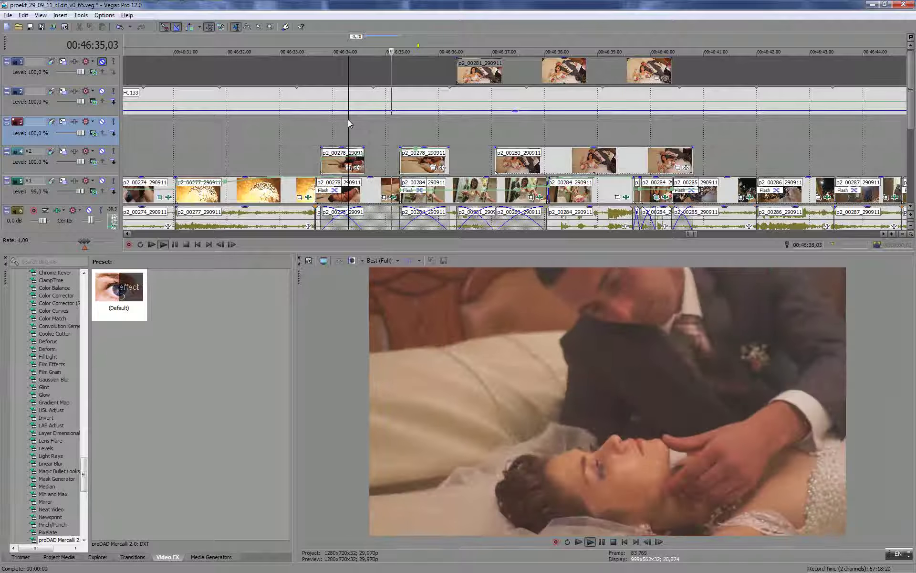
key("Return")
left_click(415, 161)
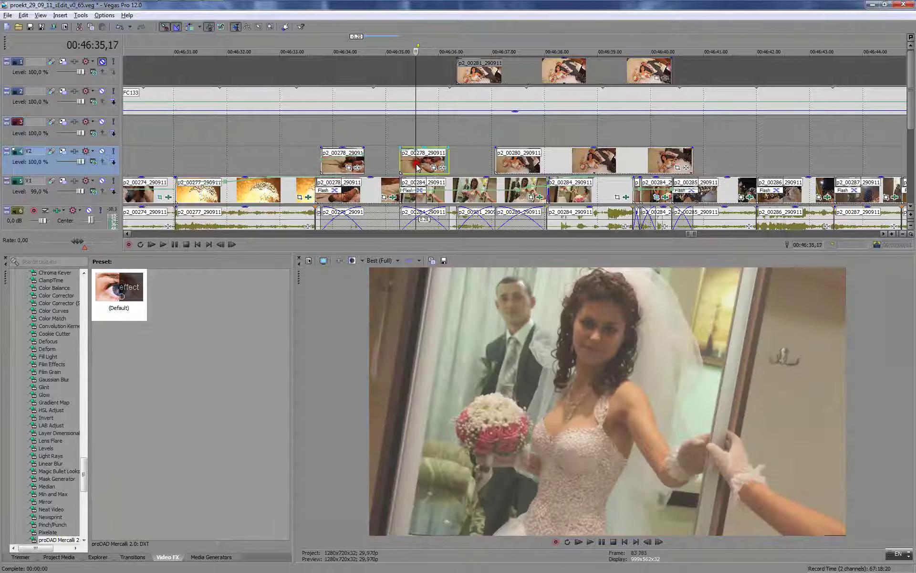
left_click(326, 123)
left_click(279, 122)
key("space")
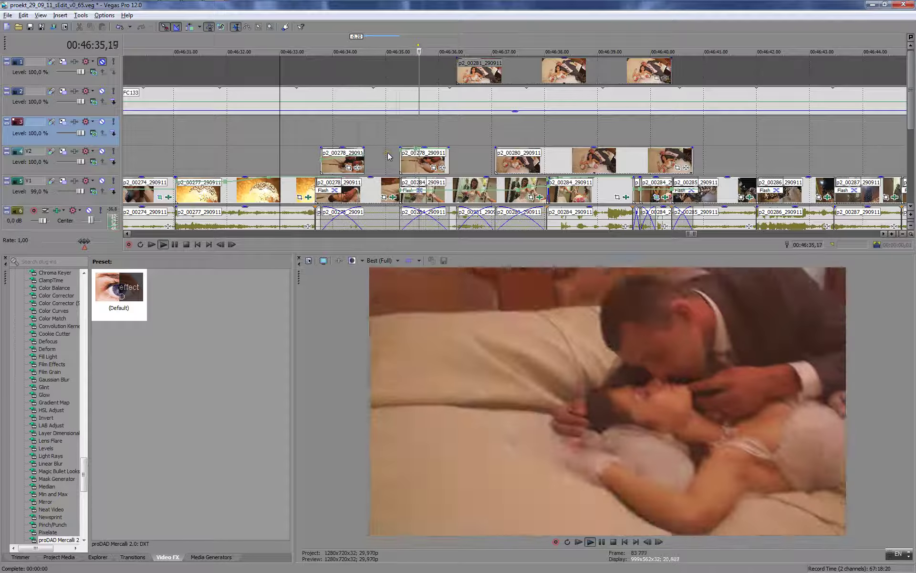
- Remove the velocity envelope from the second p2_00278 piece on V2
left_click(421, 157)
right_click(424, 161)
mouse_move(518, 375)
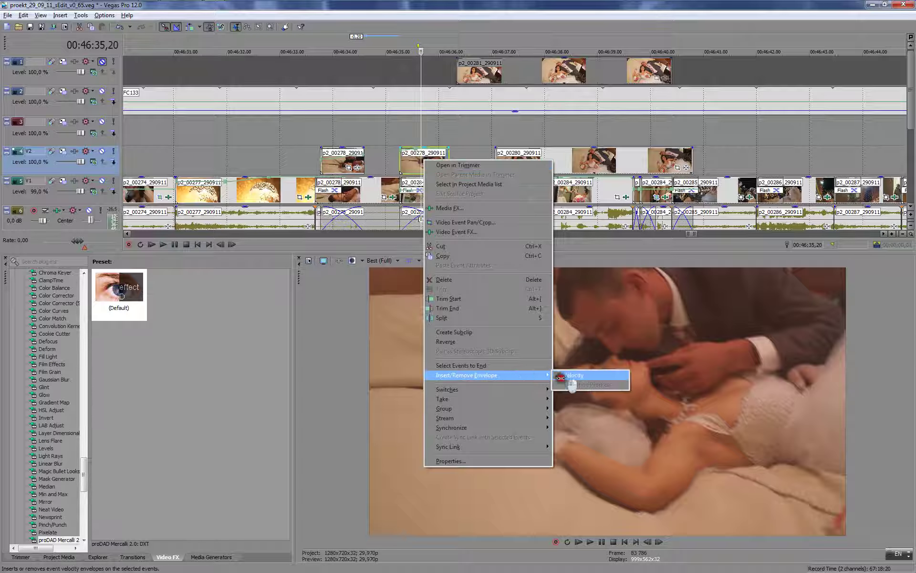
left_click(571, 375)
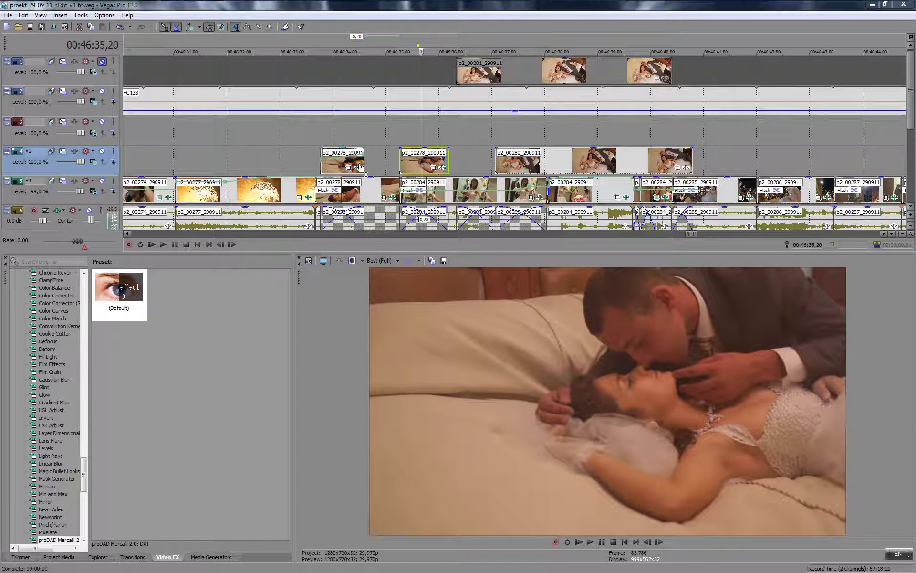
- Play the V1 and V2 clips between about 00:46:33 and 00:46:36 to review the sequence of p2_00278 shots
left_click(300, 127)
key("space")
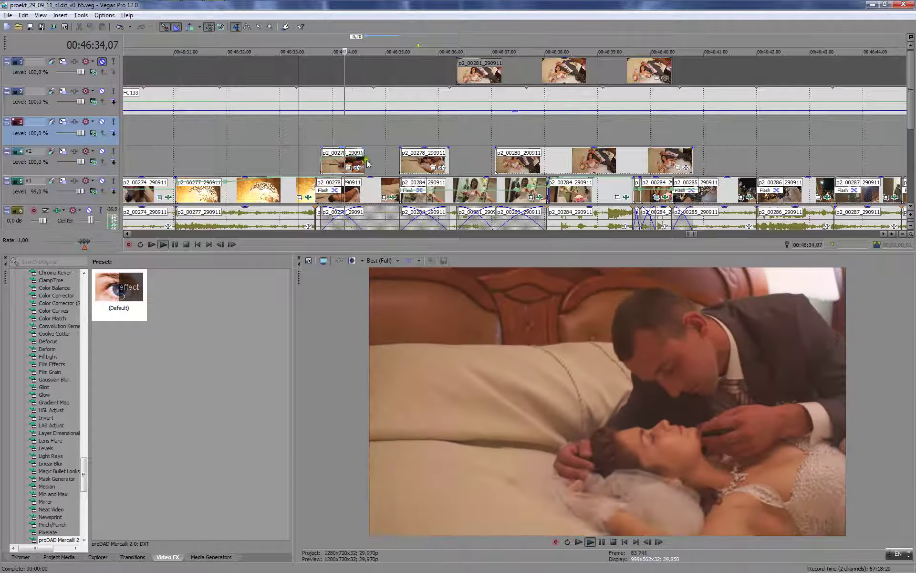
key("Return")
left_click(409, 163)
scroll(411, 155, "down", 4)
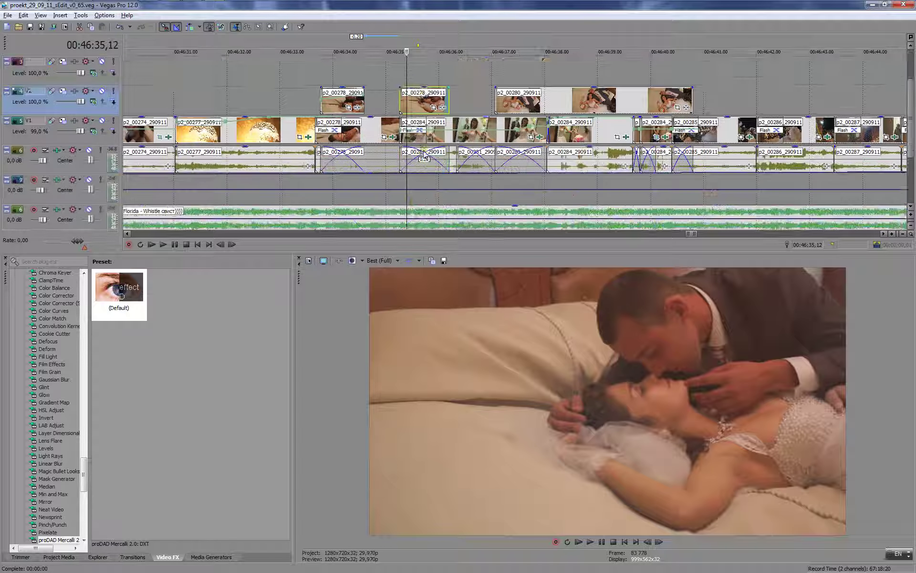
scroll(381, 148, "up", 3)
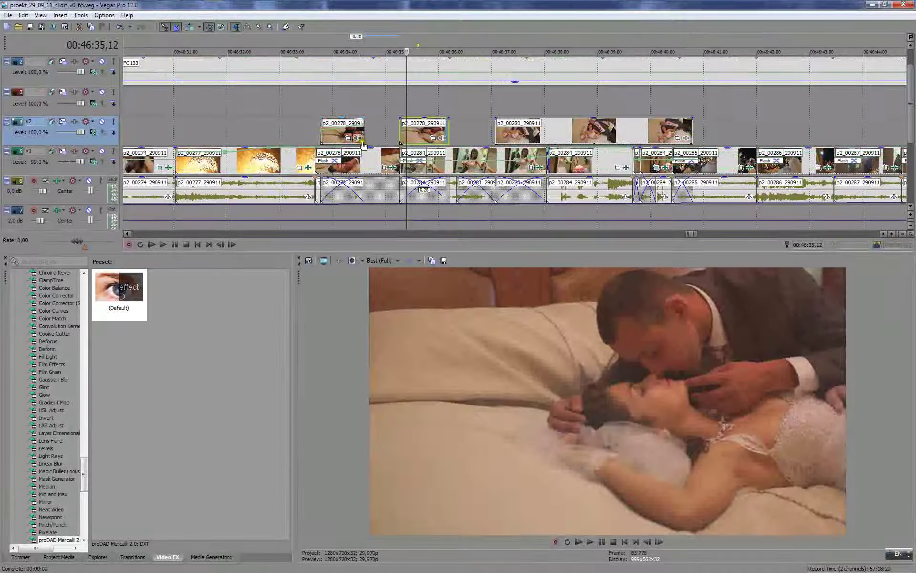
left_click(288, 113)
key("space")
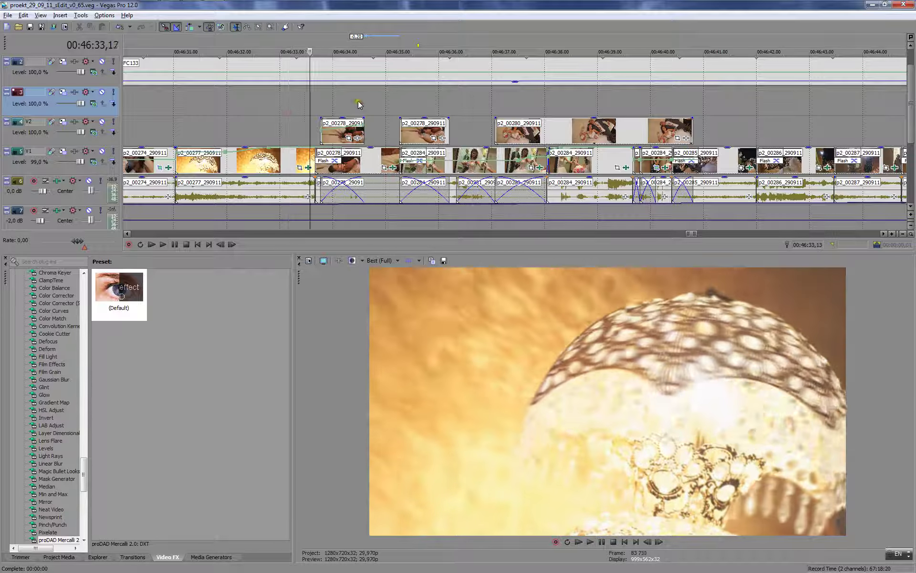
left_click(346, 103)
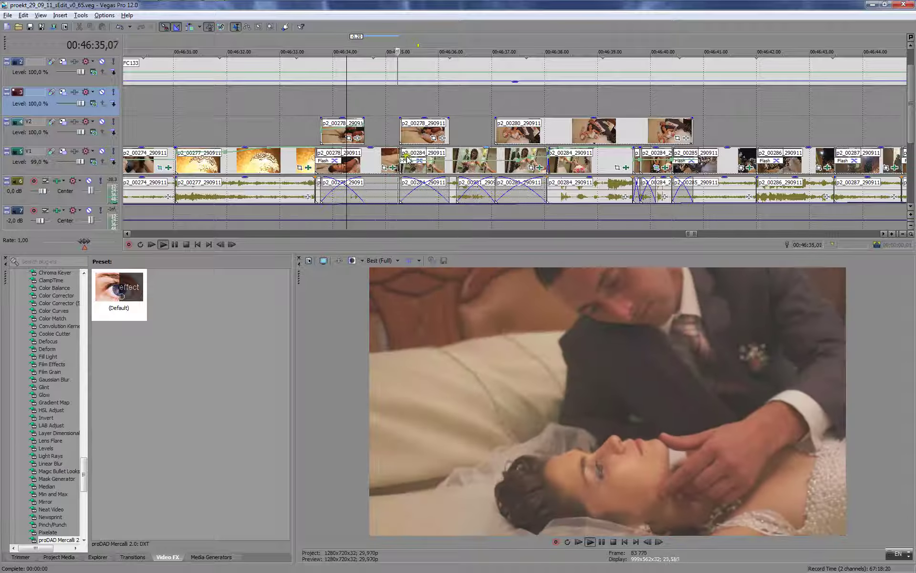
key("Return")
- Split the p2_00278 clip on V1 at 00:46:34,13 and check the frames before the cut
left_click(356, 165)
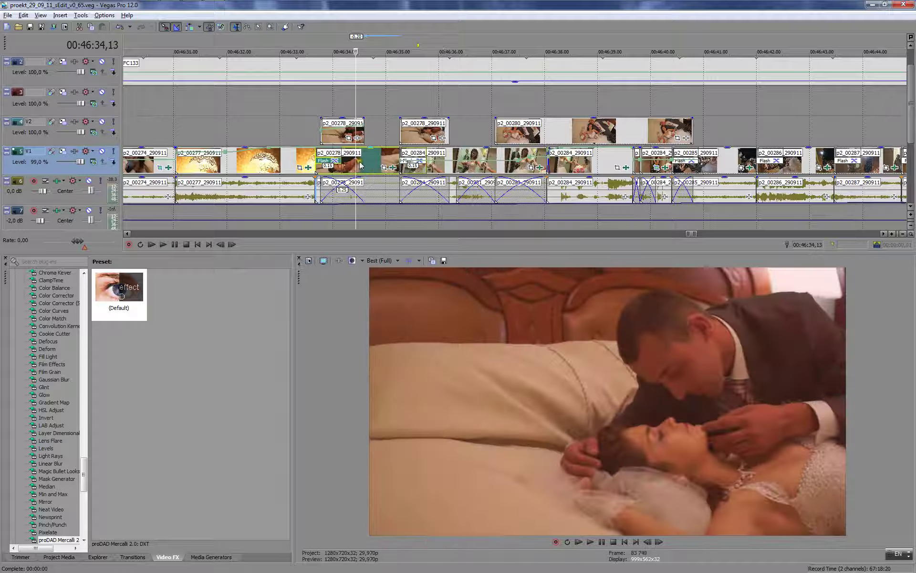
key("s")
left_click(349, 158)
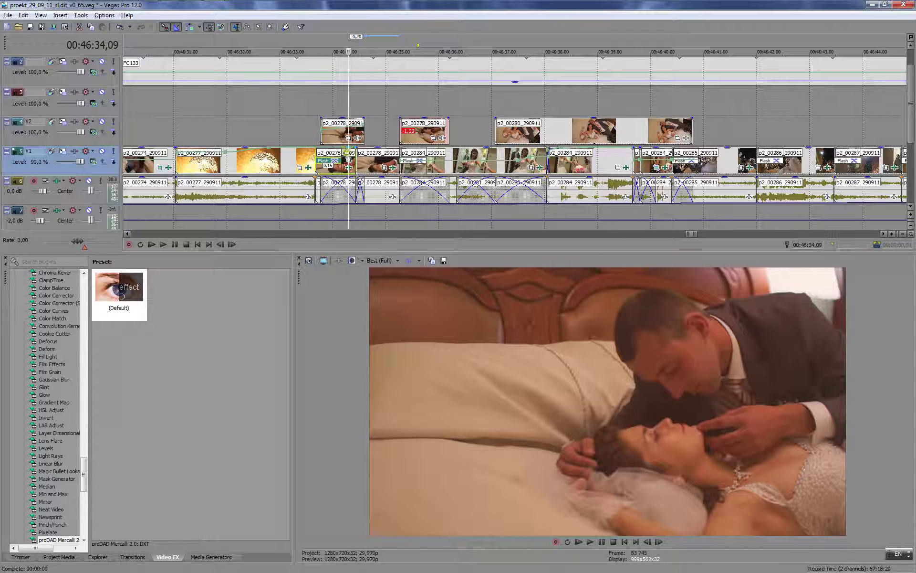
left_click(303, 113)
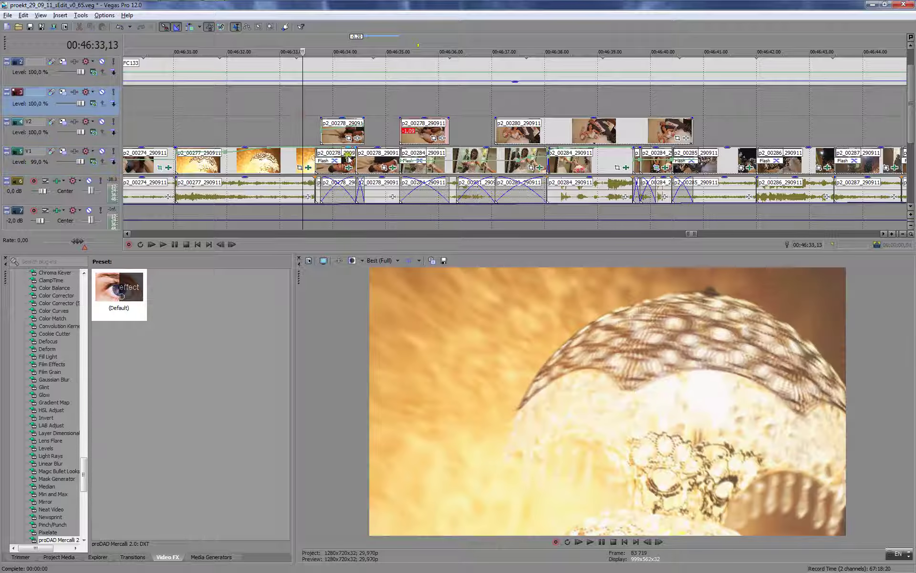
left_click(347, 157)
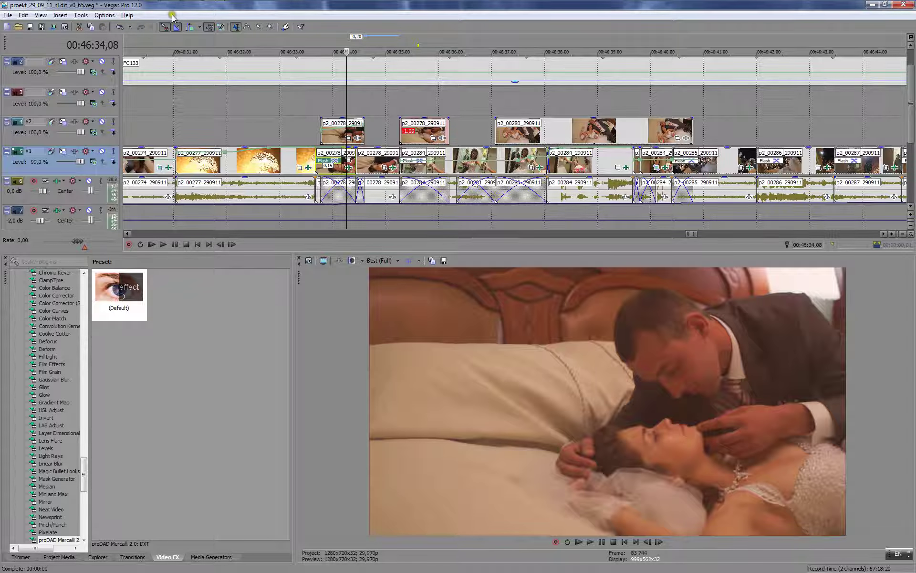
- Ignore event grouping and delete the audio events from p2_00277 through the p2_00284 event at about 00:46:39
left_click(220, 27)
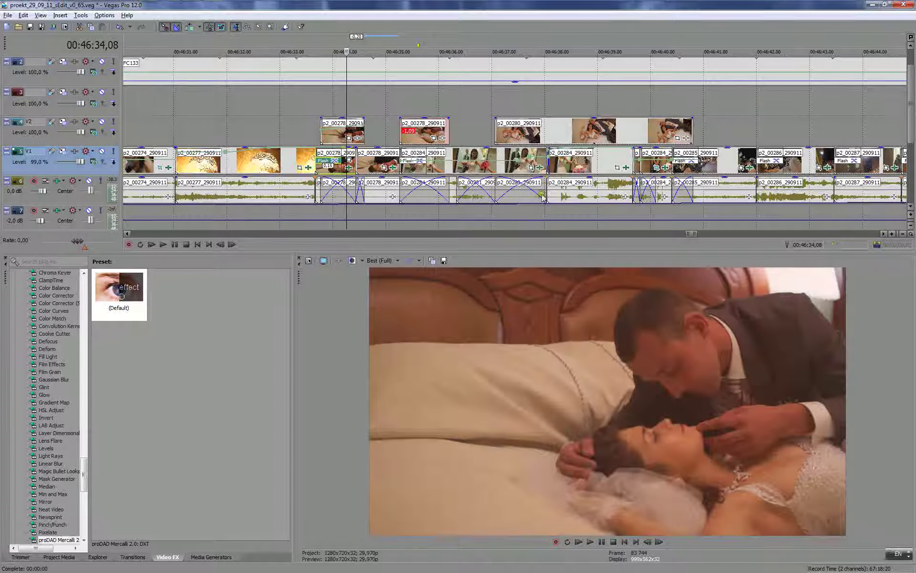
left_click(613, 188)
left_click(268, 191, "shift")
key("Delete")
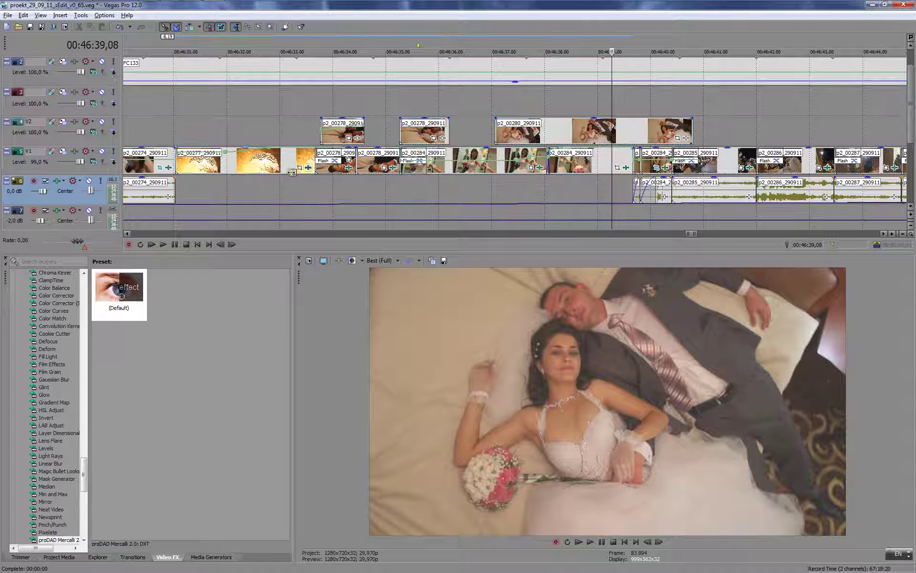
- Check frames on both sides of the p2_00278 cut and stop ignoring event grouping
left_click(312, 110)
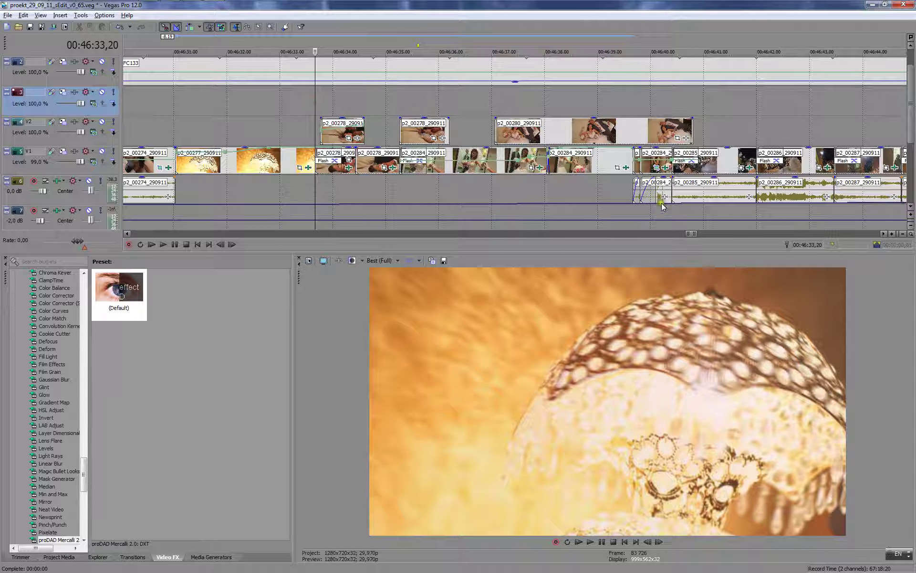
left_click(376, 98)
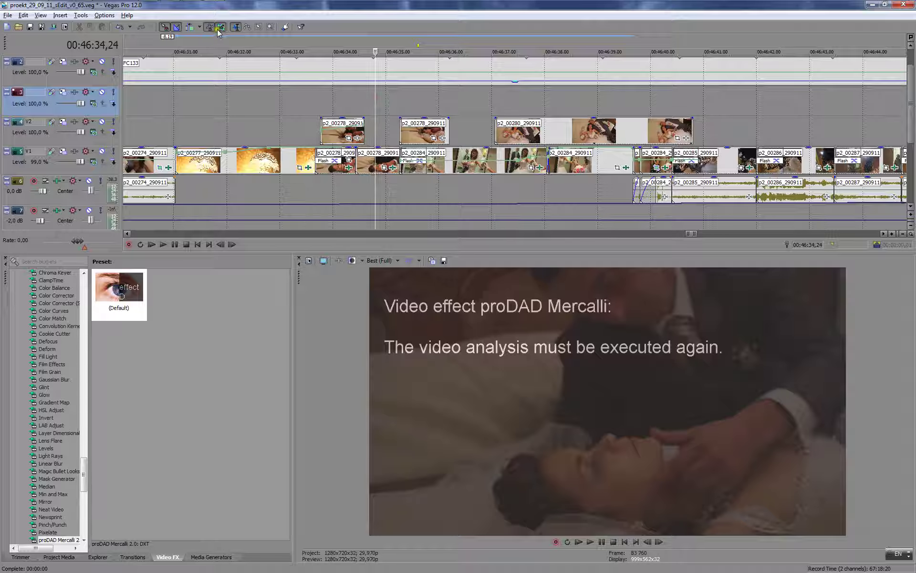
key("ctrl+shift+u")
left_click(376, 95)
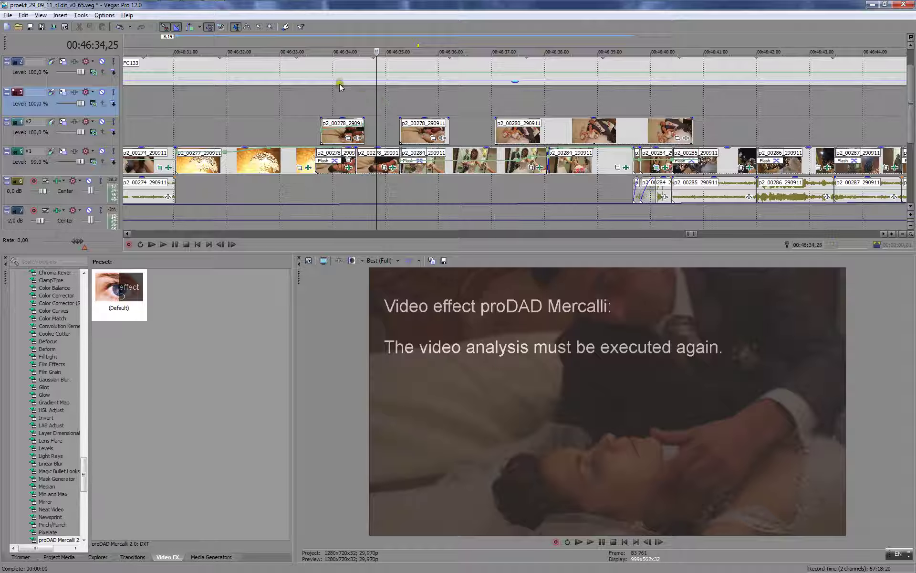
- Rerun the proDAD Mercalli video analysis on the second part of the split p2_00278 clip on V1
left_click(356, 93)
left_click(371, 99)
key("space")
key("Return")
left_click(383, 164)
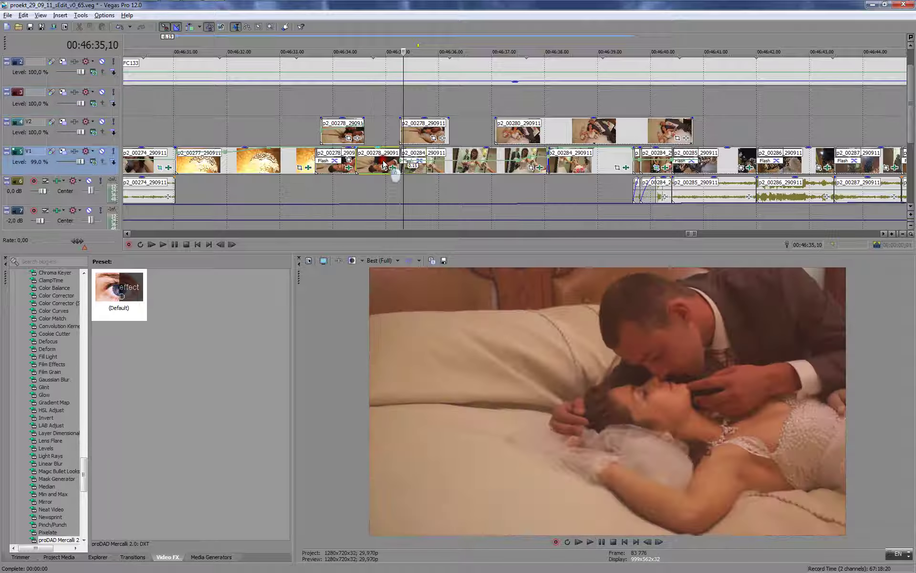
left_click(382, 163)
left_click(391, 167)
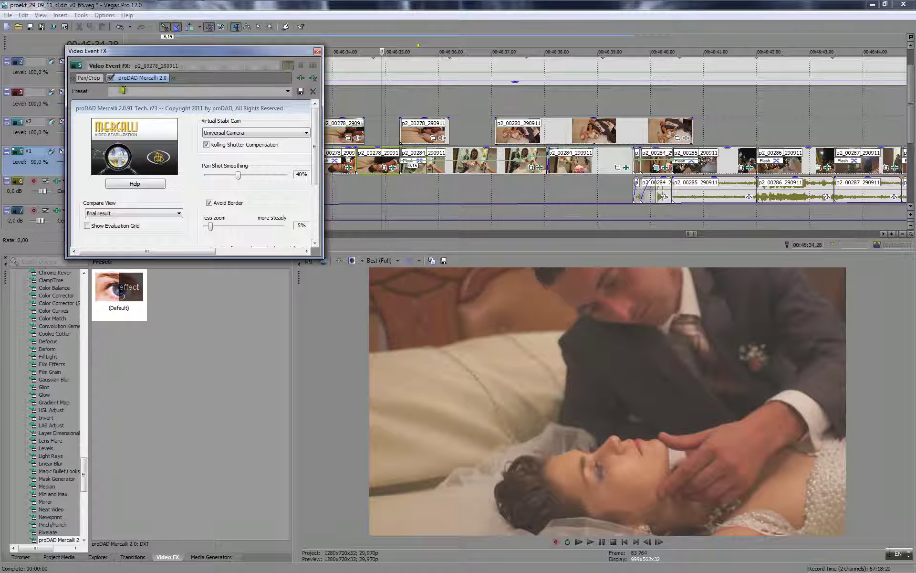
left_click(314, 208)
left_click(285, 213)
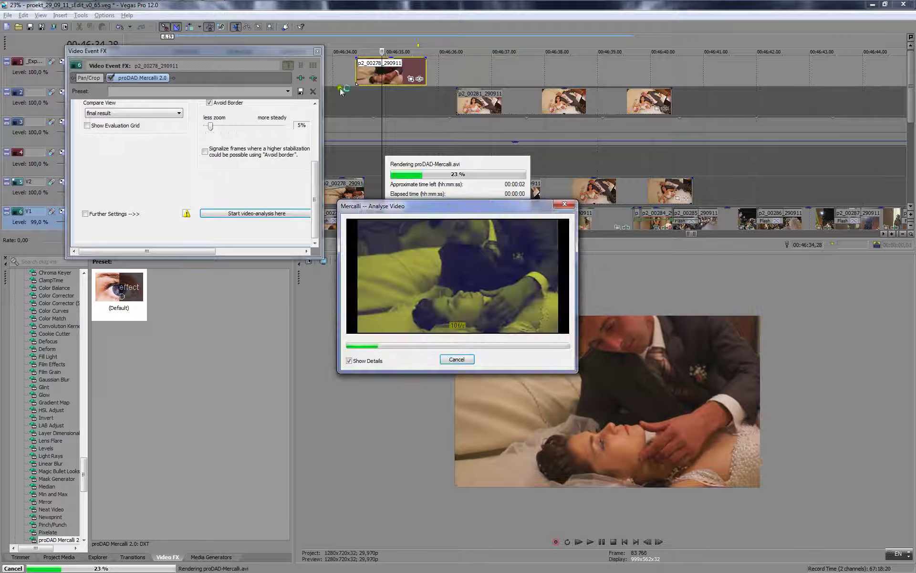
left_click(317, 51)
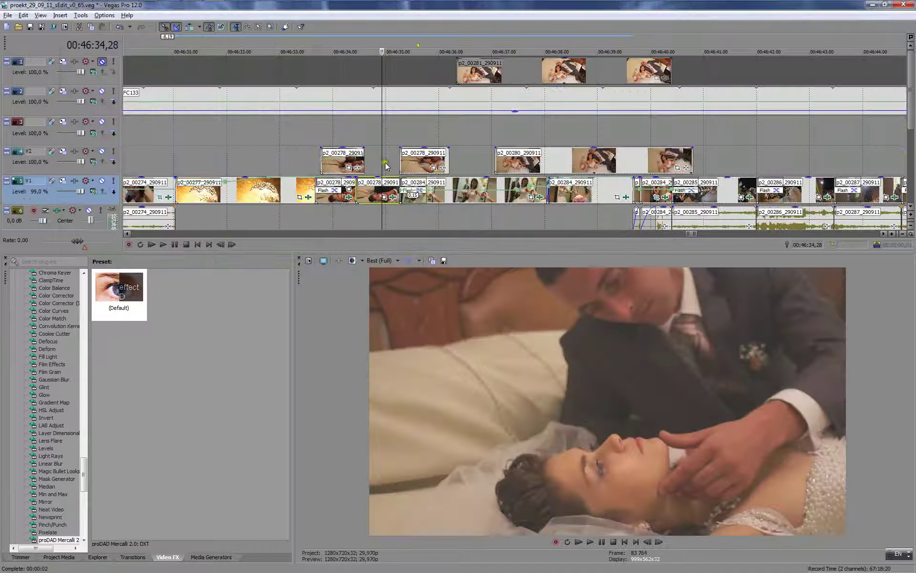
- Play the timeline from about 00:46:33 through the split p2_00278 shots to review the stabilized part
left_click(297, 153)
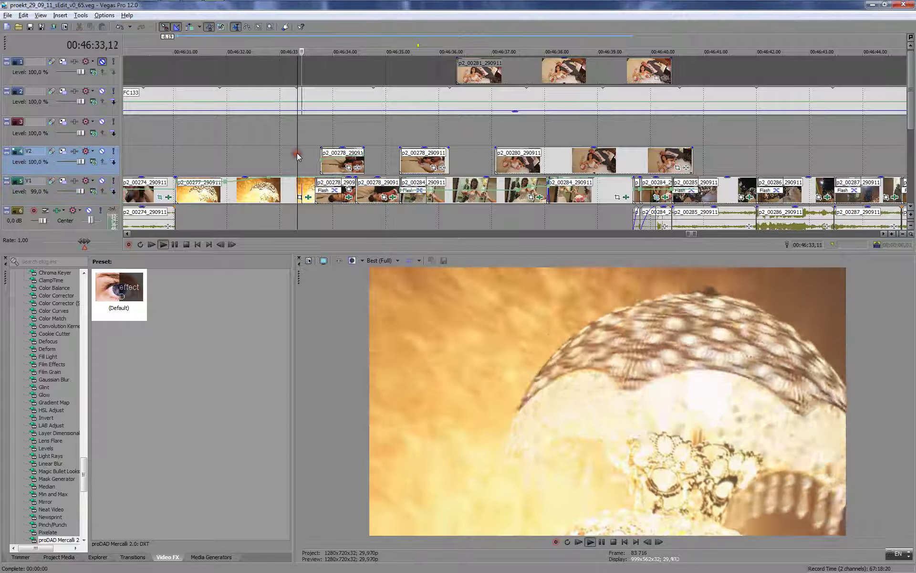
key("space")
scroll(373, 170, "up", 2)
left_click(428, 132)
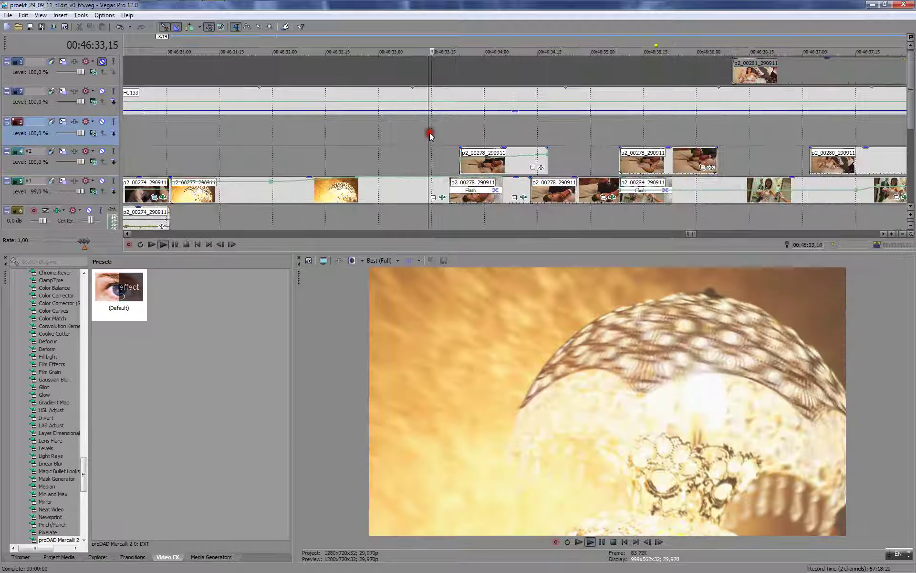
key("space")
key("Return")
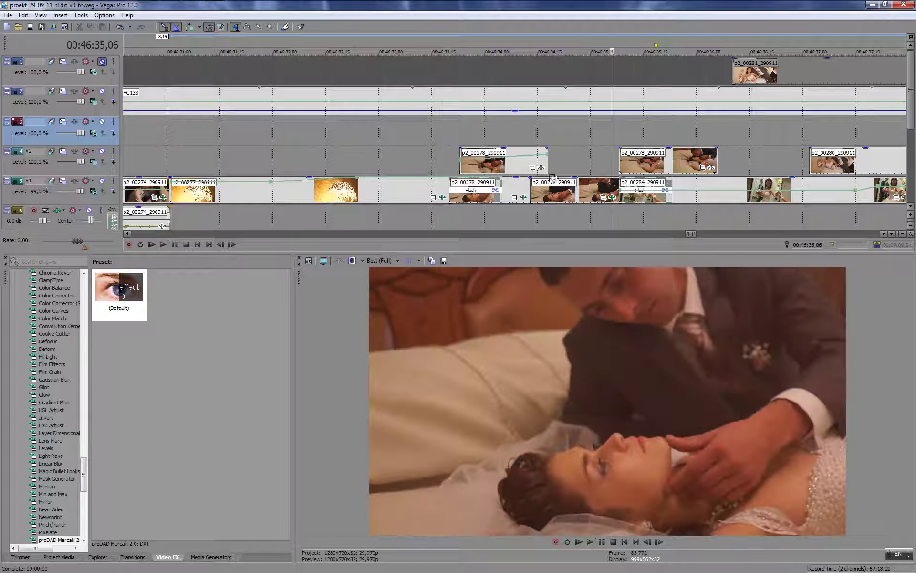
key("space")
key("Return")
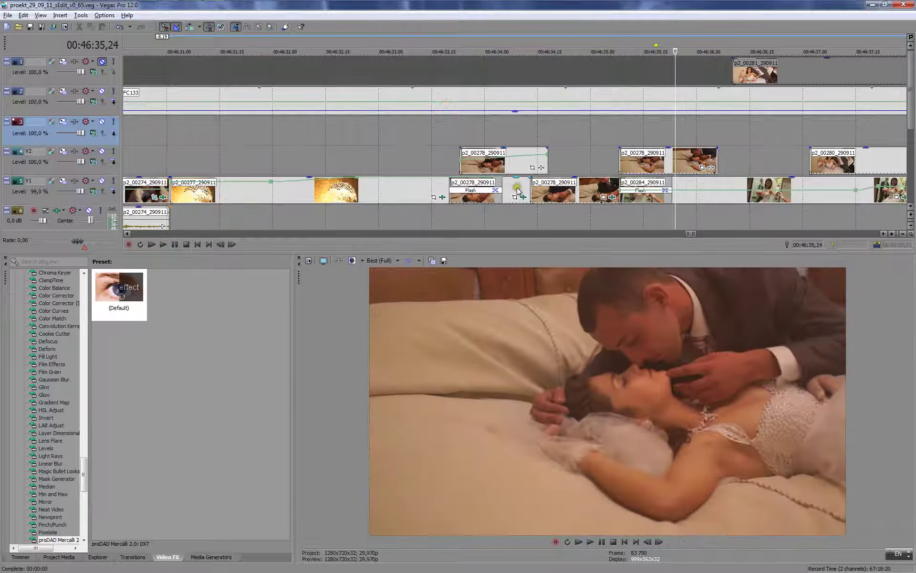
- Copy the first part of p2_00278 from V1 to the empty track above V2 near 00:46:36, removing the copy's Flash transition and Mercalli effect
left_click(517, 188)
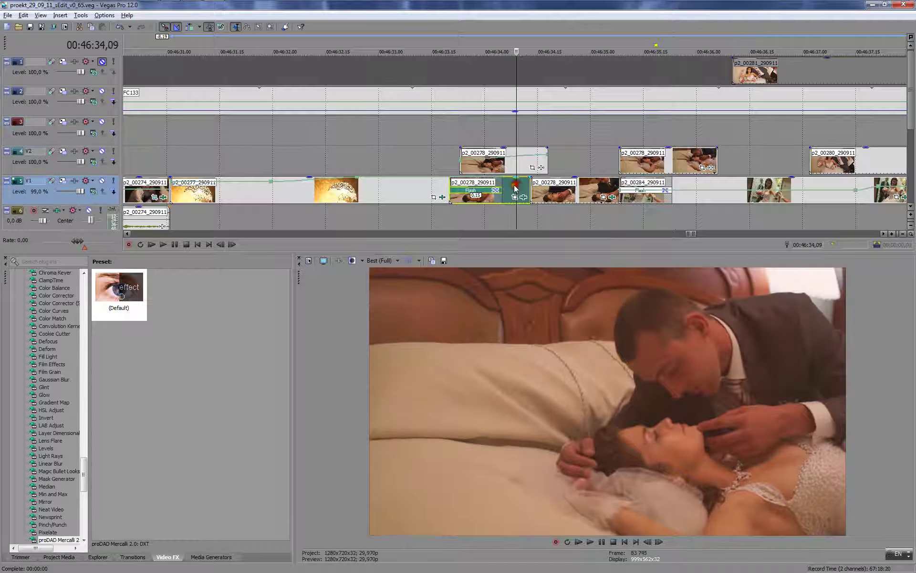
left_click_drag(513, 187, 765, 149)
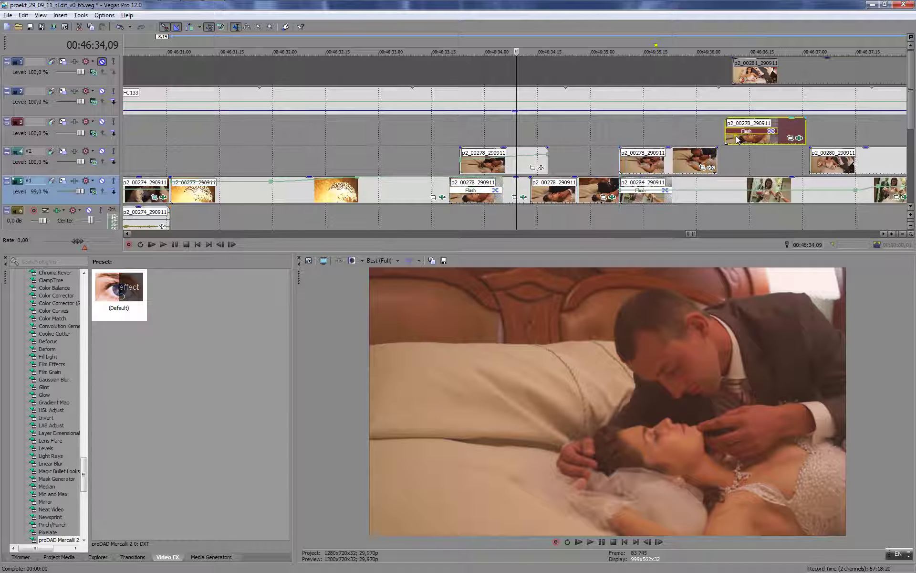
left_click(783, 131)
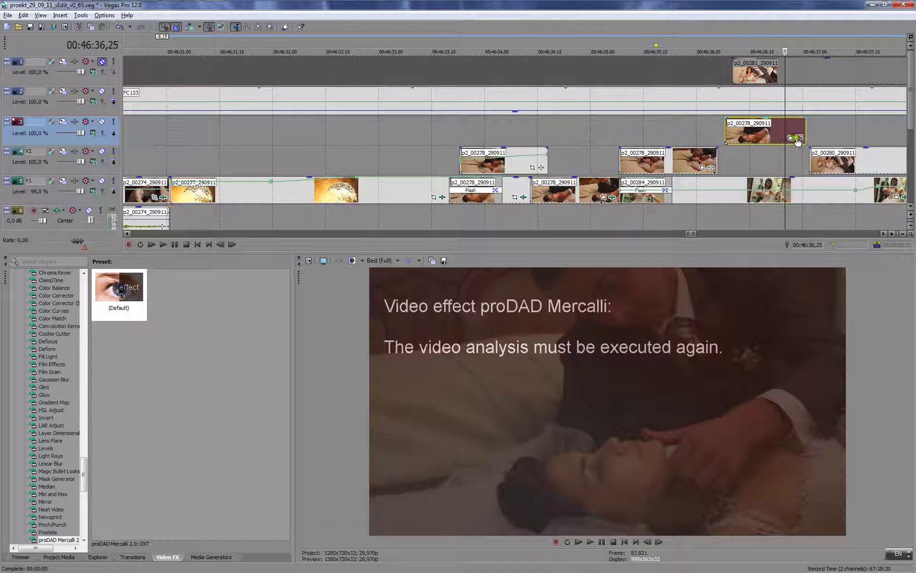
left_click(798, 141)
left_click(812, 161)
- Play the V2 shots from 00:46:33,27 and the copied p2_00278 clip to compare them
left_click(474, 128)
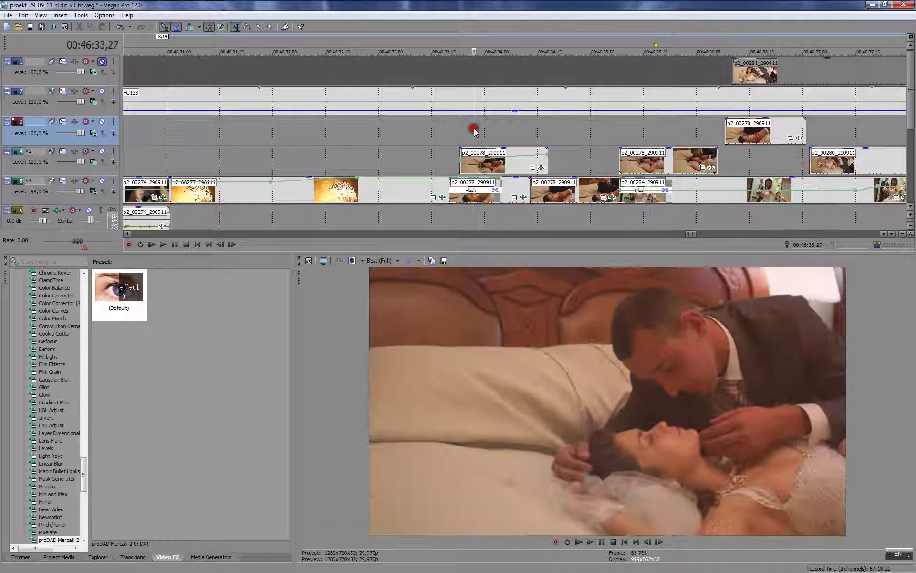
key("space")
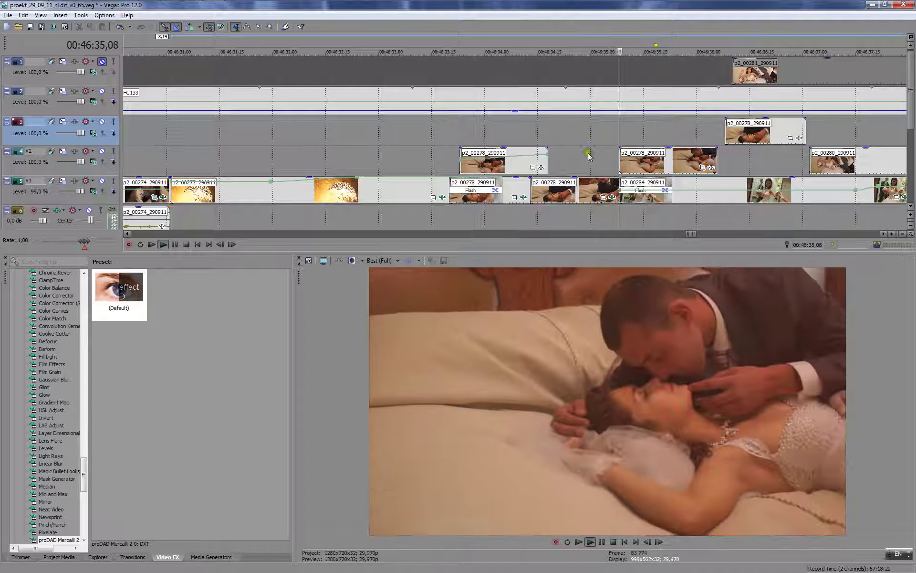
key("Return")
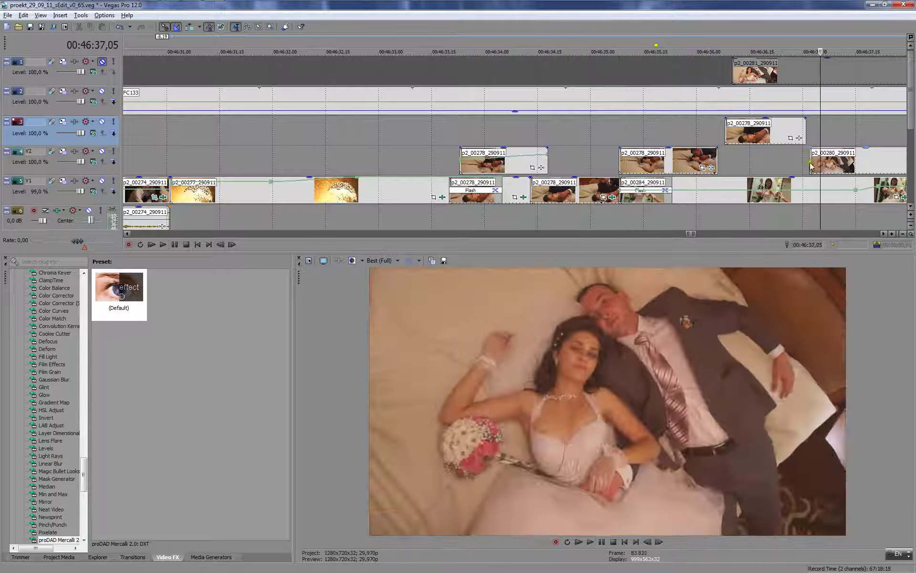
left_click(672, 123)
key("space")
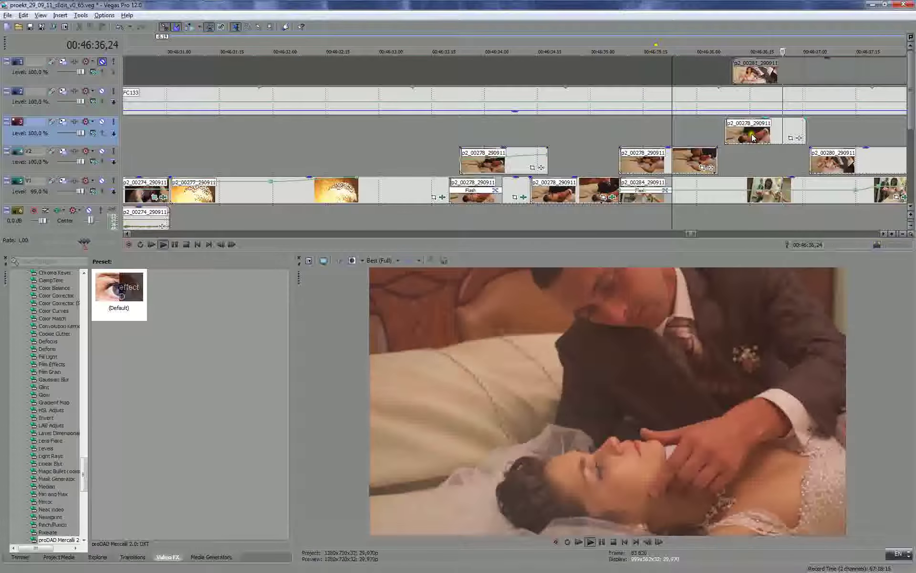
key("Return")
- Move the copied p2_00278 clip along its track to start between 00:46:38 and 00:46:39, and play the section from about 00:46:35
left_click(753, 137)
scroll(754, 138, "down", 1)
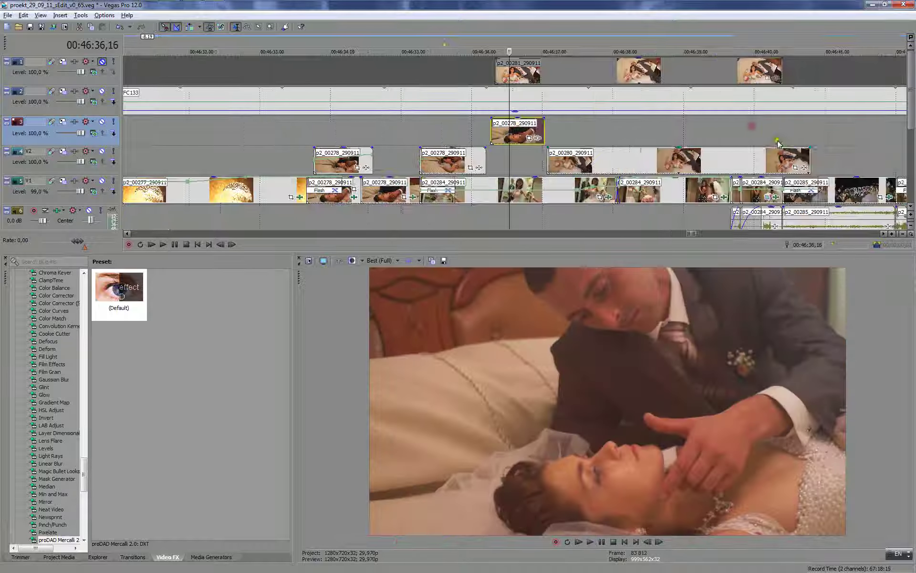
left_click_drag(497, 143, 679, 134)
left_click(408, 130)
key("space")
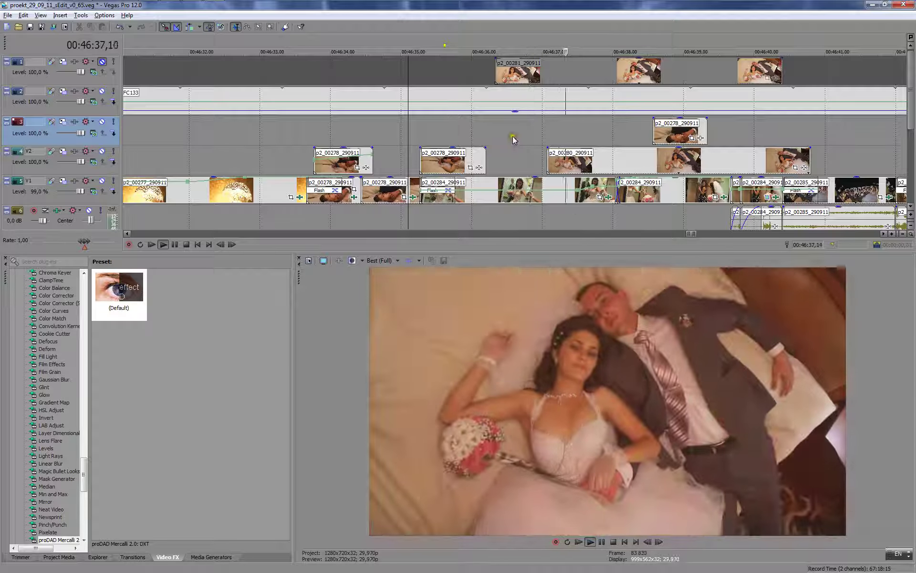
left_click_drag(486, 137, 482, 137)
- Open the p2_00284 clip from V1 in the Trimmer and play its source footage from near the beginning
left_click(471, 185)
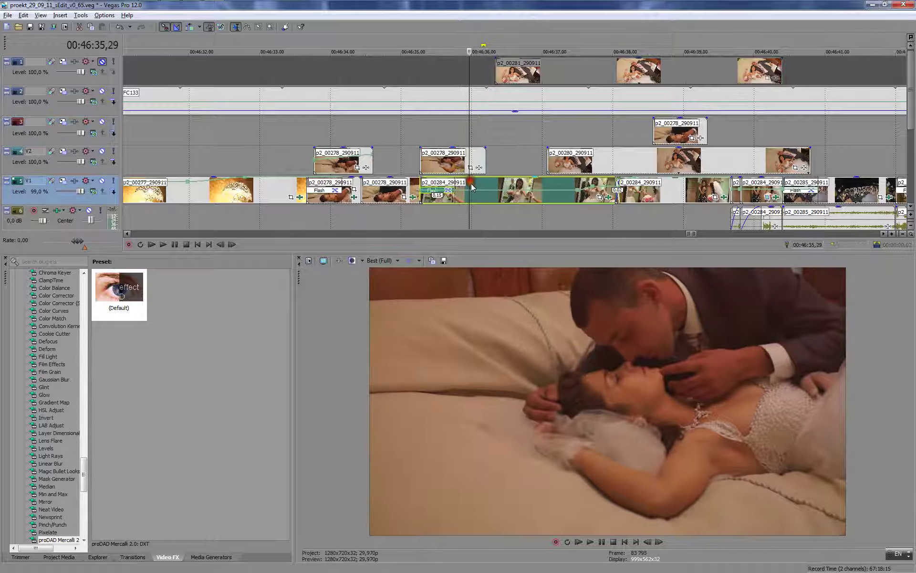
right_click(471, 184)
left_click(480, 188)
scroll(101, 319, "down", 4)
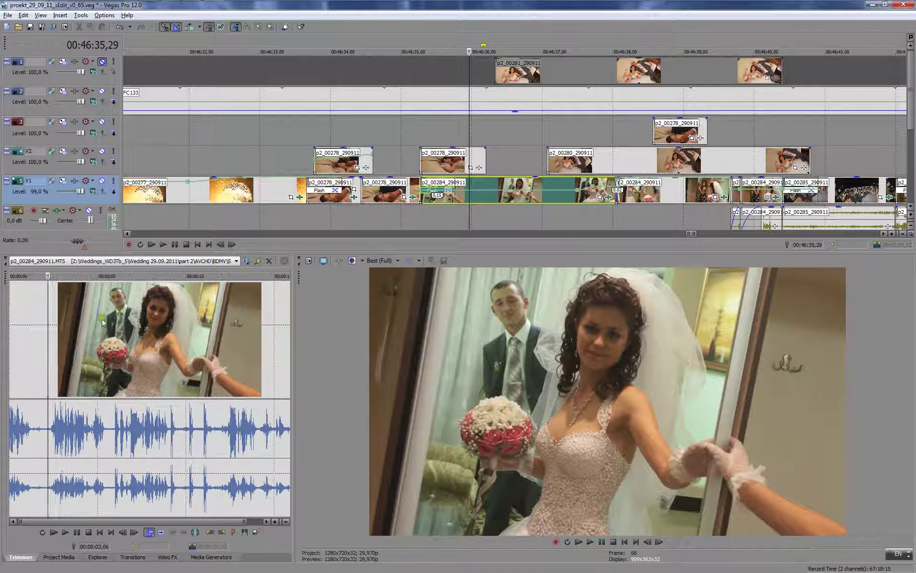
left_click(51, 341)
left_click(29, 335)
key("space")
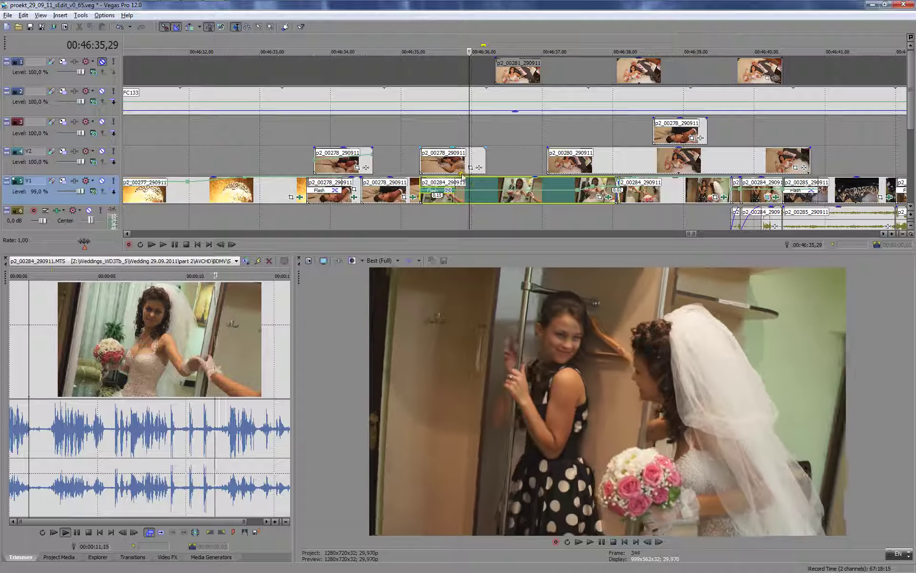
left_click(424, 133)
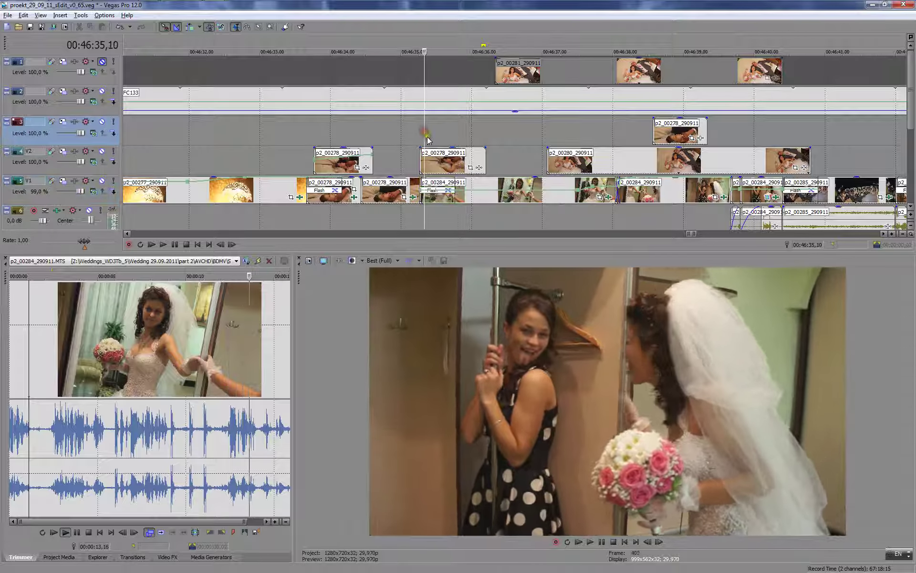
- Stop the source footage playback and play the timeline section from just before 00:46:34
key("space")
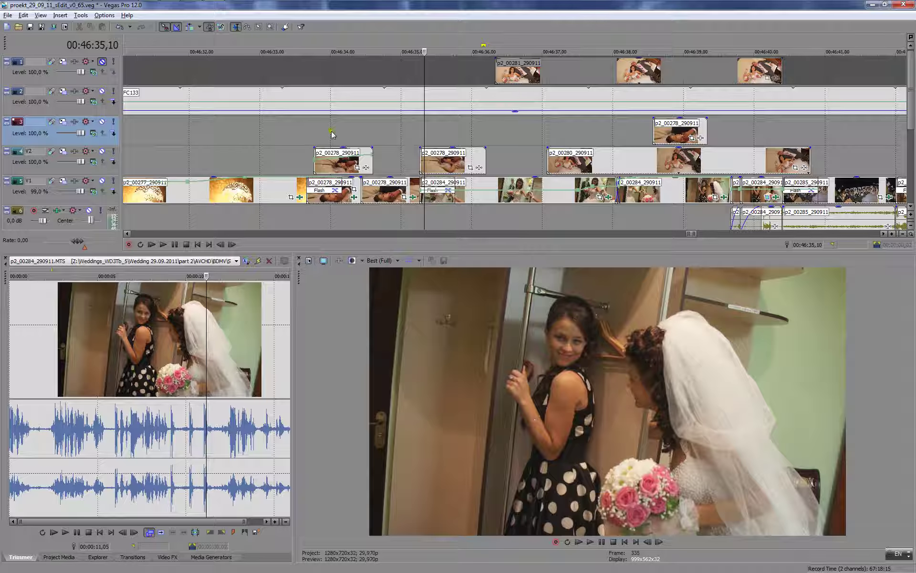
left_click(329, 134)
key("space")
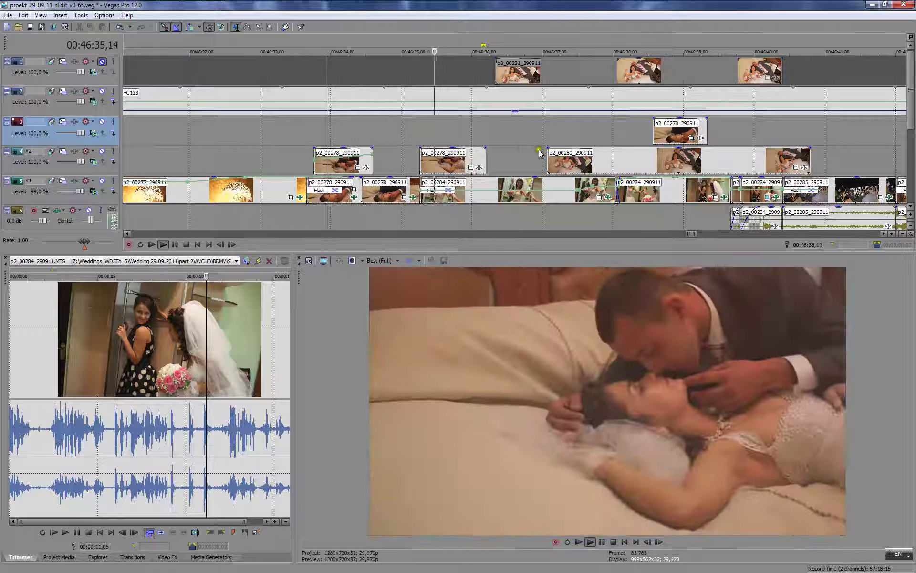
key("Return")
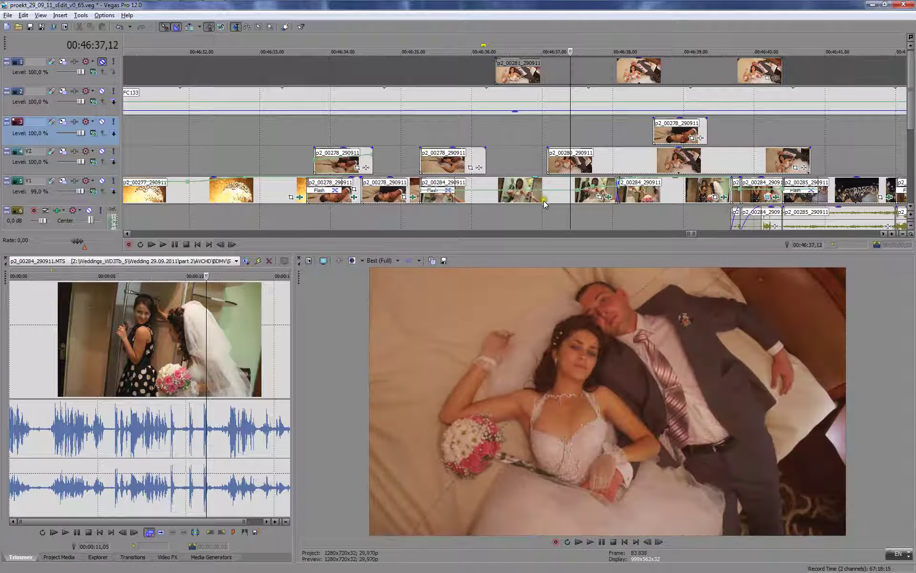
- Move the first p2_00284 clip on V1 along the track to start at about 00:46:36,06, overlapping the following p2_00284 clip
left_click_drag(479, 183, 529, 184)
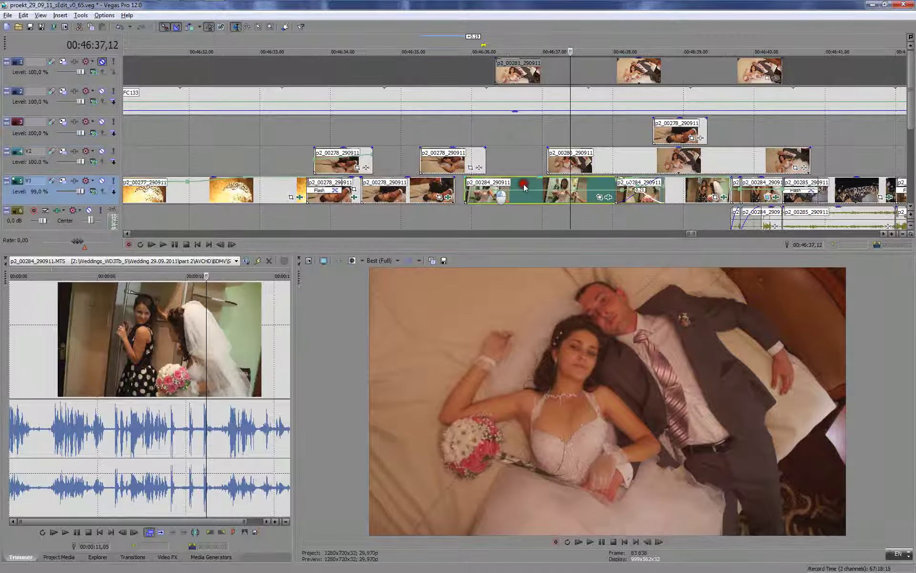
left_click(475, 131)
key("space")
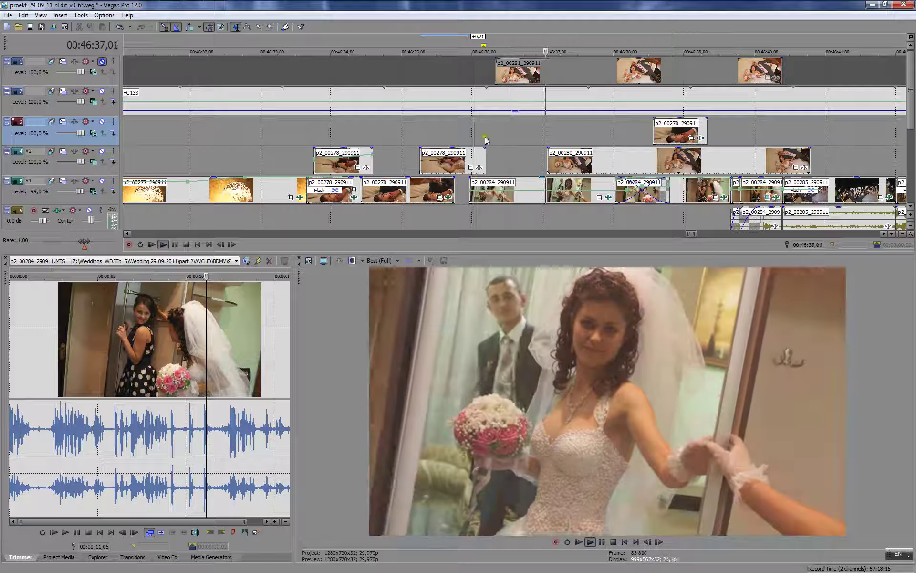
key("Return")
left_click_drag(497, 178, 513, 177)
- Play the opening of the moved p2_00284 clip several times from just before 00:46:36
left_click(465, 114)
key("space")
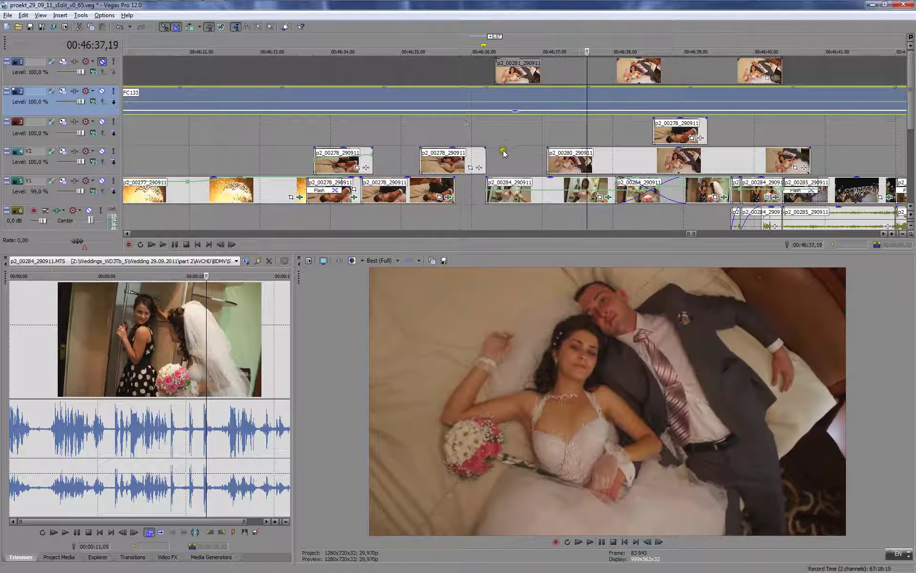
left_click(469, 129)
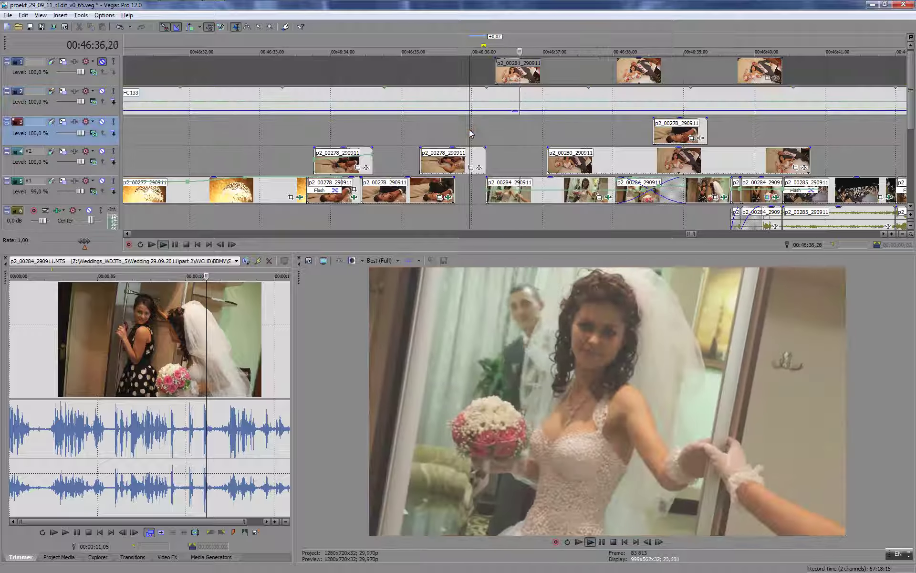
left_click(469, 130)
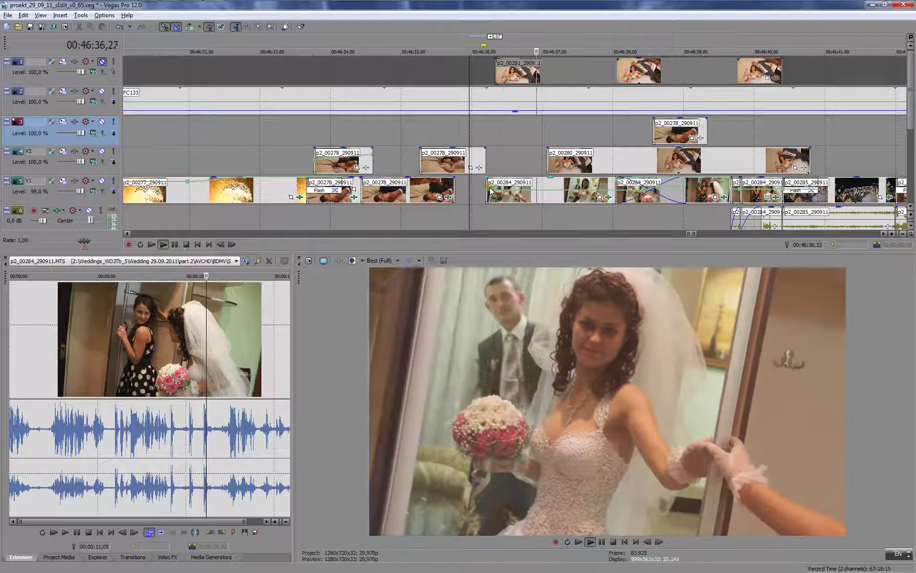
left_click(460, 135)
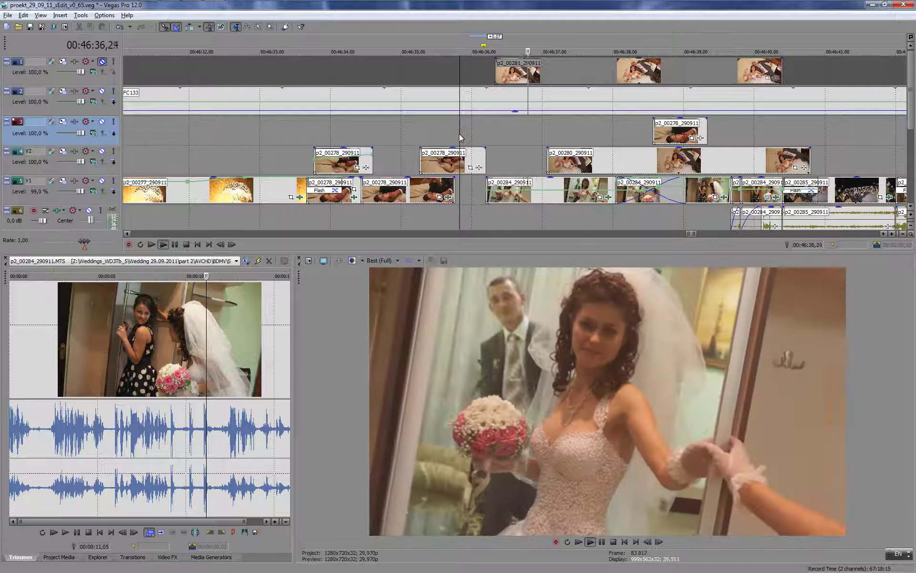
- Extend the start of the first p2_00284 clip by 5 frames, shift it 5 frames back along V1, and remove its event effect
key("Return")
left_click(488, 195)
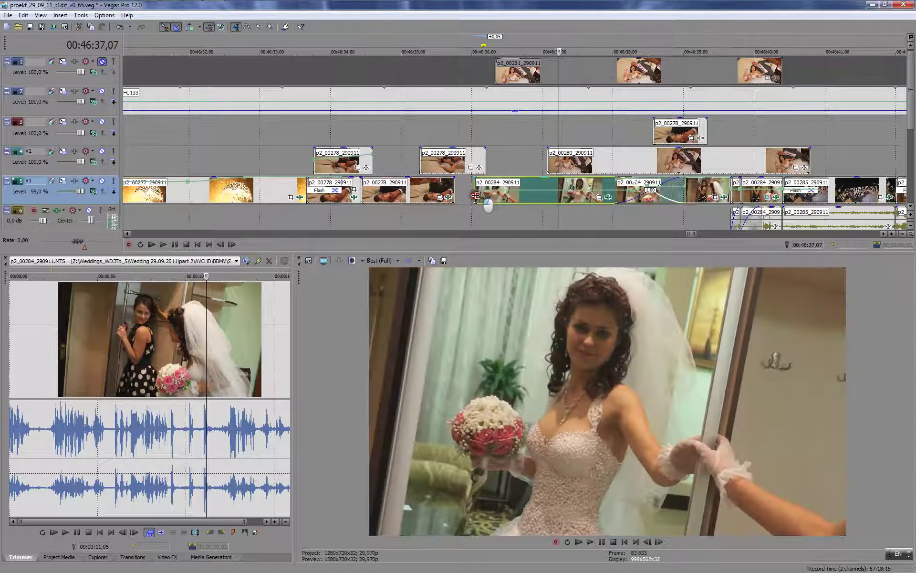
right_click(614, 200)
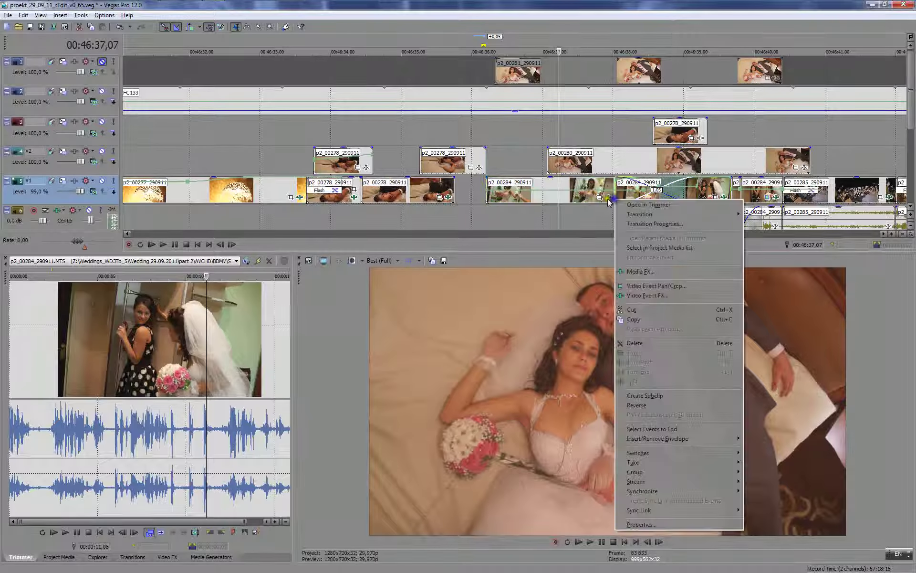
right_click(606, 199)
left_click(621, 227)
- Play into the p2_00284 clip and add a slightly lowered velocity envelope point to it at 00:46:36,28
left_click(470, 128)
key("space")
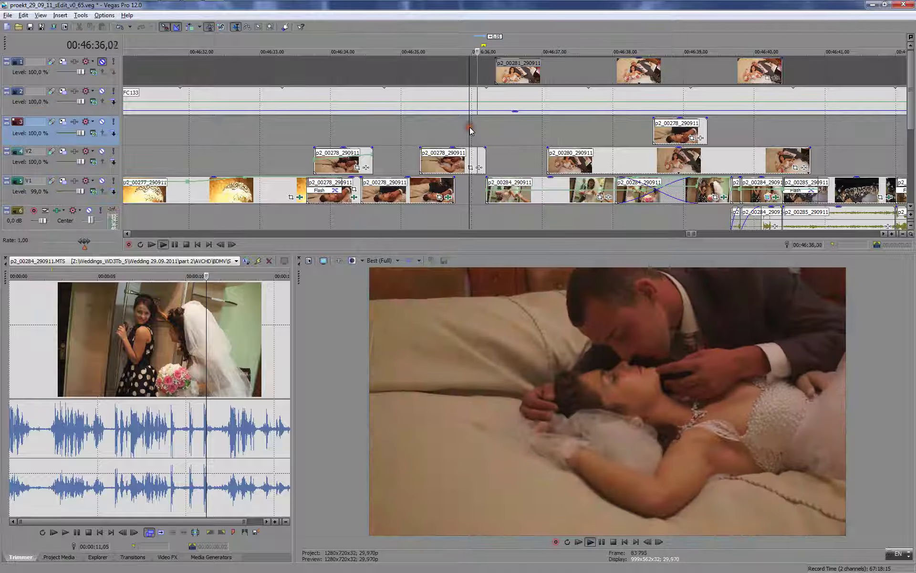
left_click(455, 111)
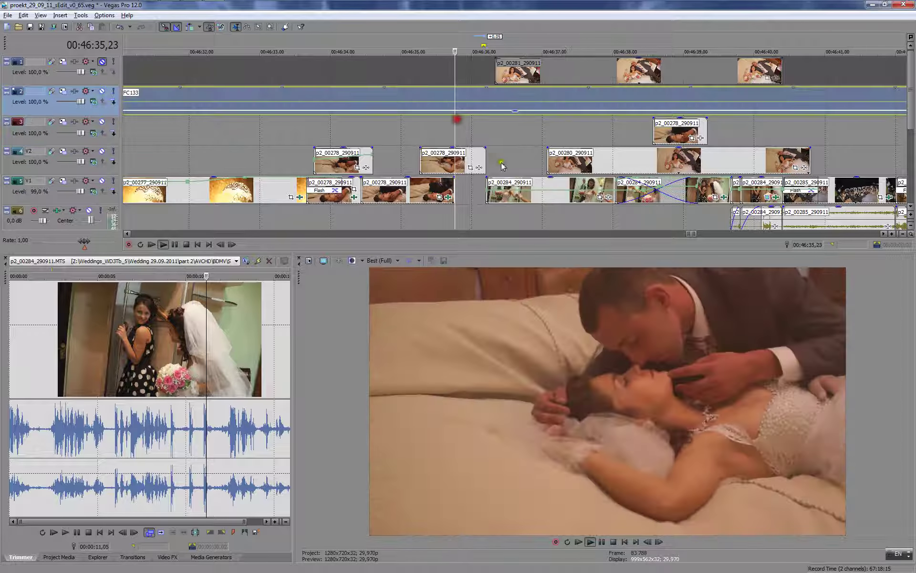
key("Return")
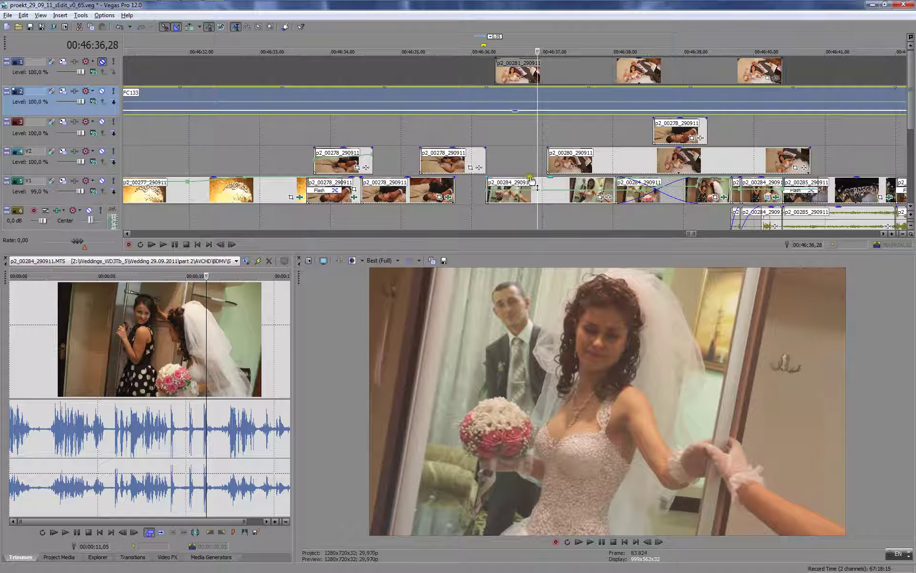
left_click(534, 188)
left_click_drag(538, 193, 536, 197)
- Play the p2_00284 clip from about 00:46:36,17 into the p2_00280 shot to check the pacing
left_click(520, 151)
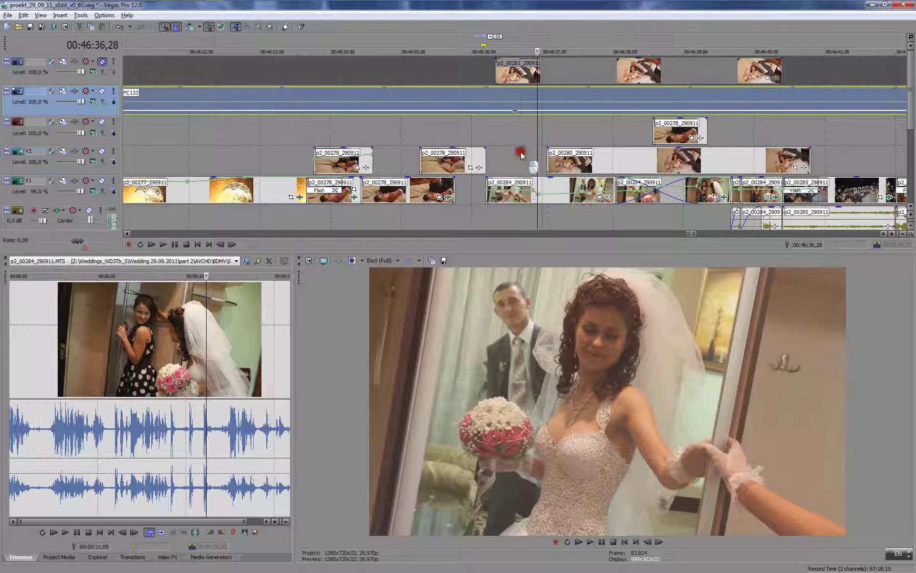
key("space")
left_click(502, 139)
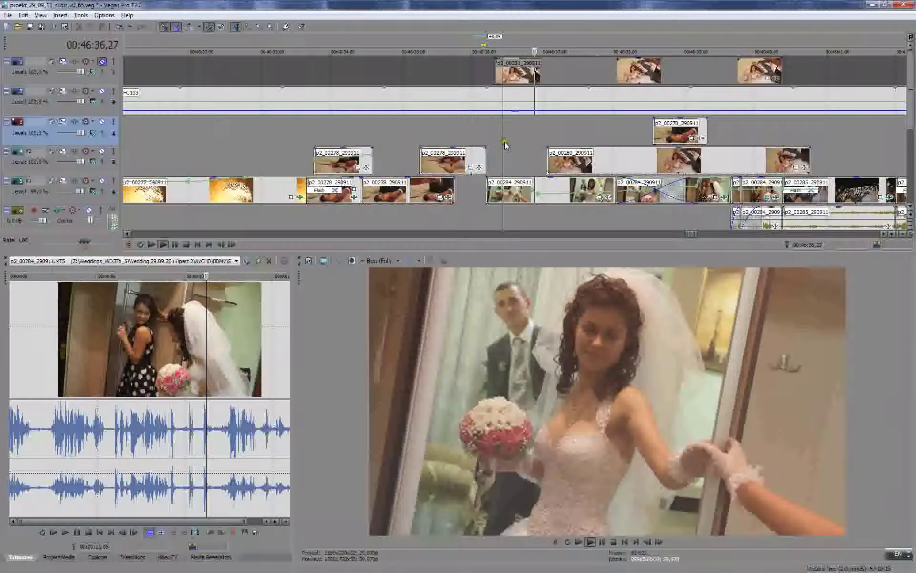
key("Return")
left_click(512, 155)
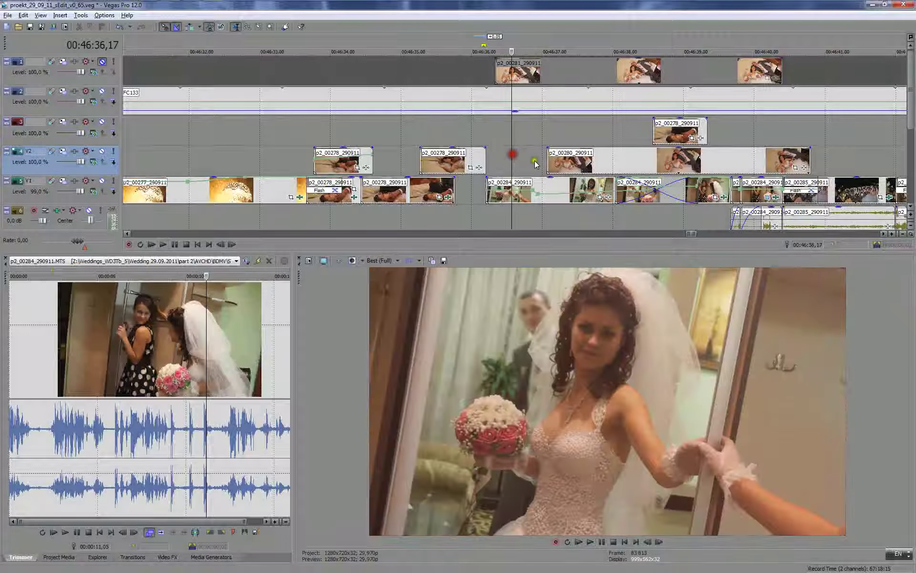
key("space")
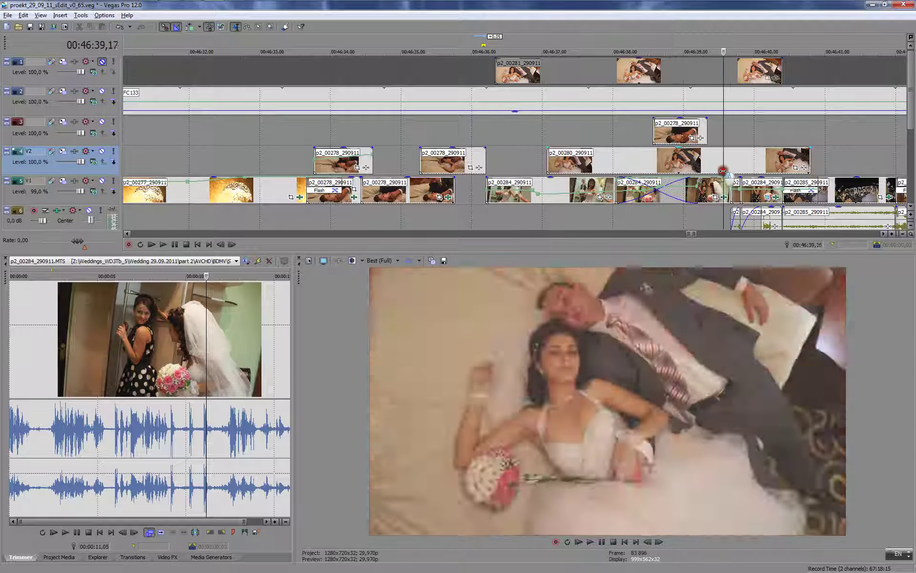
- Split p2_00280 on V2 at about 00:46:40,06, delete its first part and move the rest to start at about 00:46:37,25
left_click_drag(740, 169, 771, 161)
left_click(768, 162)
key("s")
left_click(731, 158)
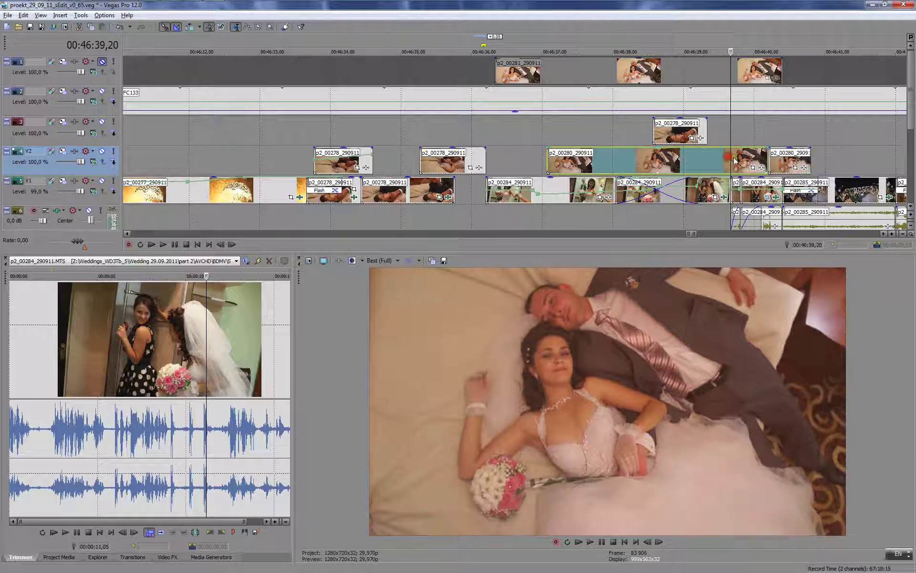
key("Delete")
left_click_drag(779, 163, 613, 168)
- Move the copied p2_00278 clip on track 3 earlier by 4 frames and play the section from about 00:46:36,17
left_click_drag(673, 137, 664, 135)
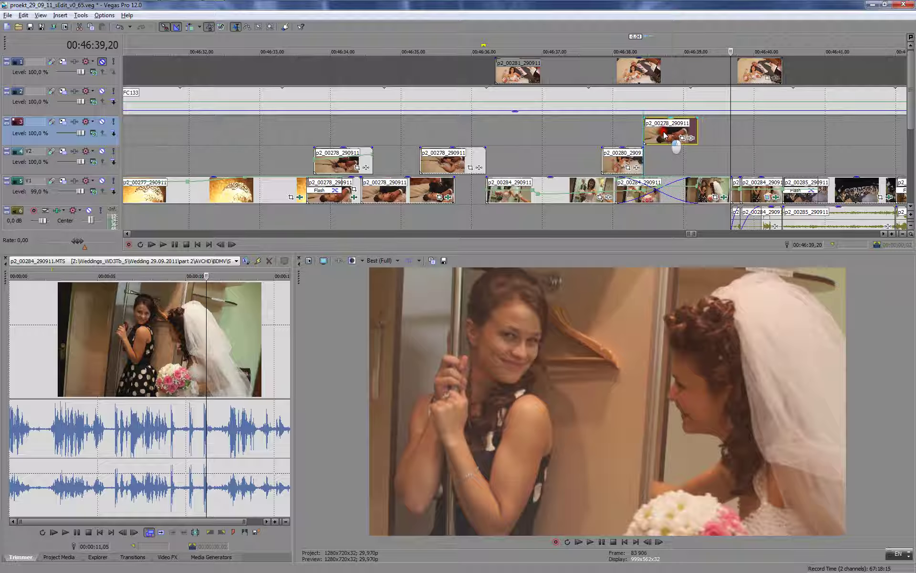
left_click(511, 136)
key("space")
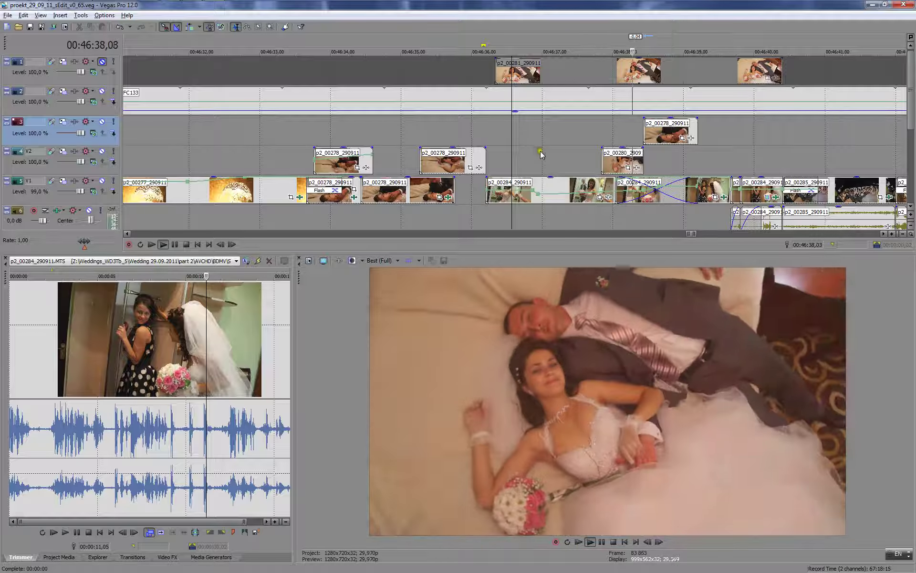
left_click(490, 131)
key("Return")
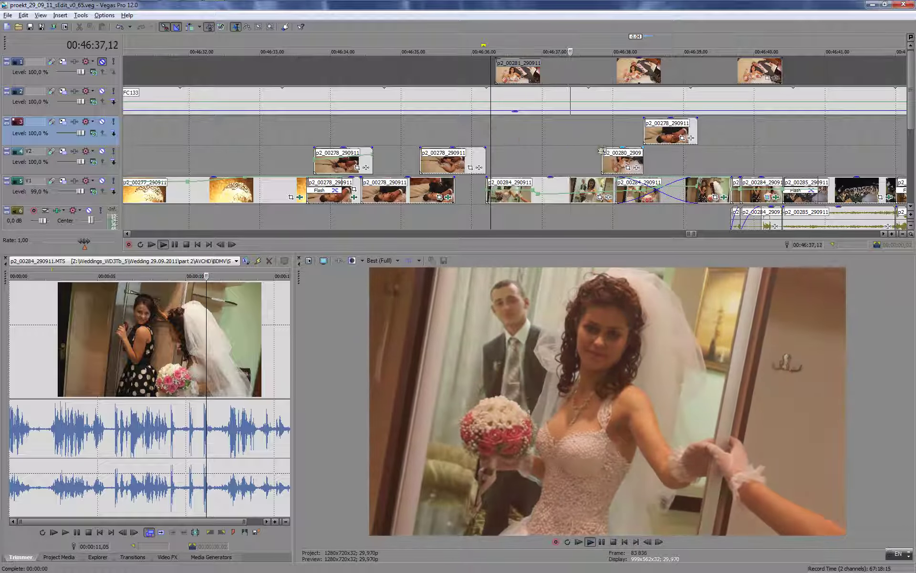
- Move the remaining p2_00280 piece on V2 to start at 00:46:37,12 and play up to it
left_click_drag(613, 159, 582, 160)
left_click(536, 127)
key("Return")
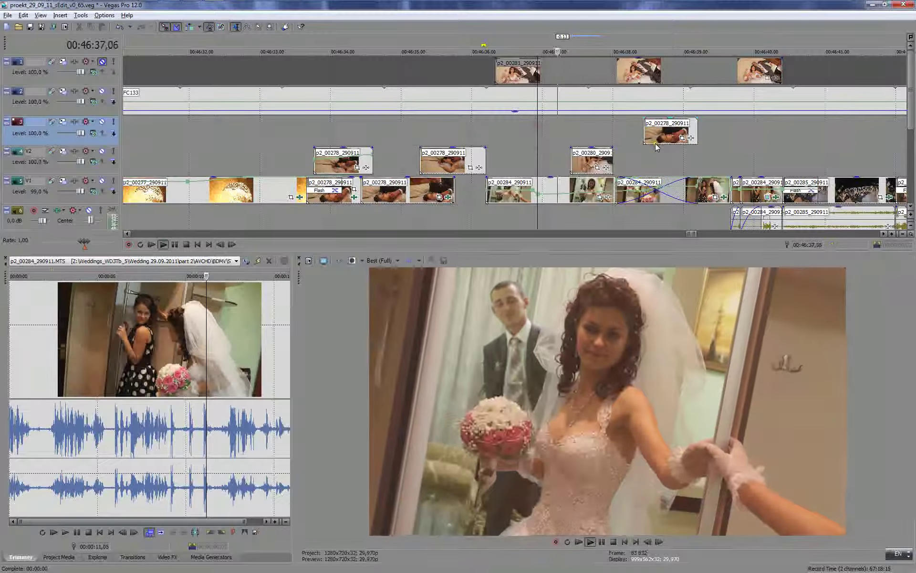
- Unmute track 1, move p2_00281 to track 3 and cut it down to a short piece directly before the copied p2_00278 clip
left_click(101, 61)
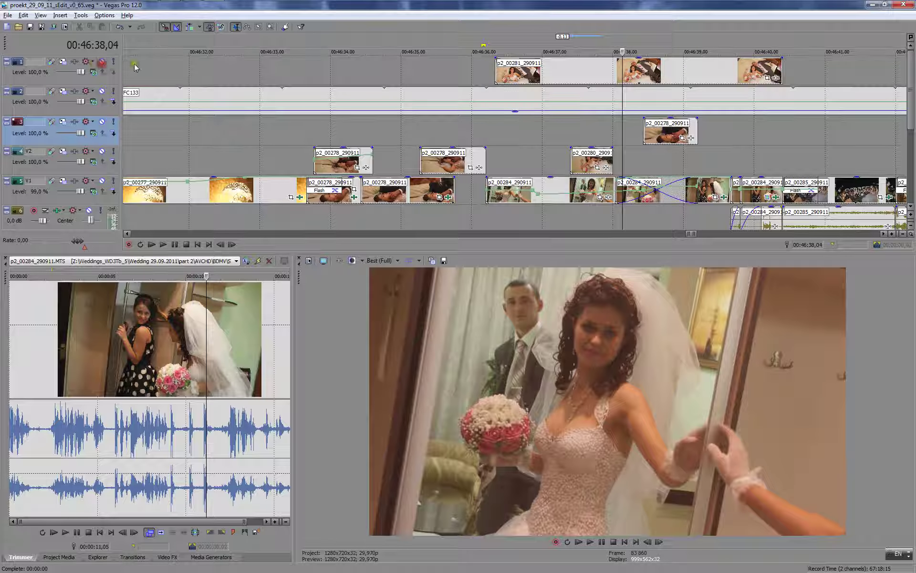
left_click_drag(552, 60, 616, 128)
key("s")
left_click(598, 73)
key("Delete")
left_click(643, 75)
key("s")
left_click(674, 75)
key("Delete")
- Play the short p2_00280, p2_00281 and p2_00278 inserts from just after 00:46:37 and on into the following clips
key("space")
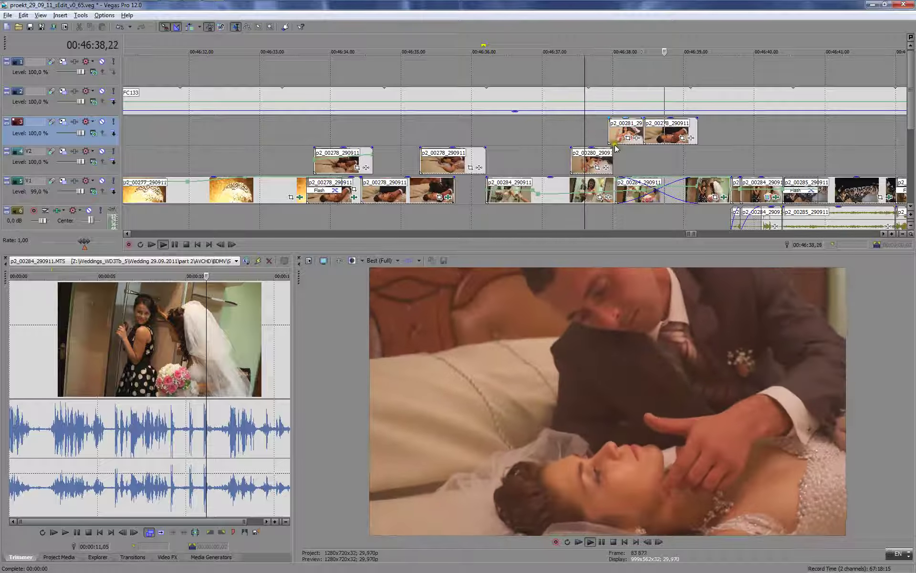
key("Return")
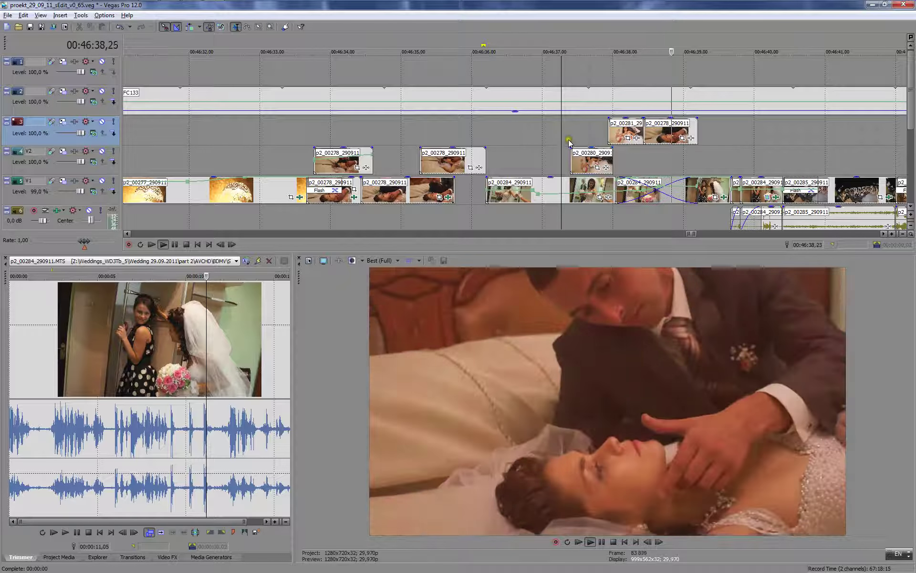
scroll(692, 176, "down", 3)
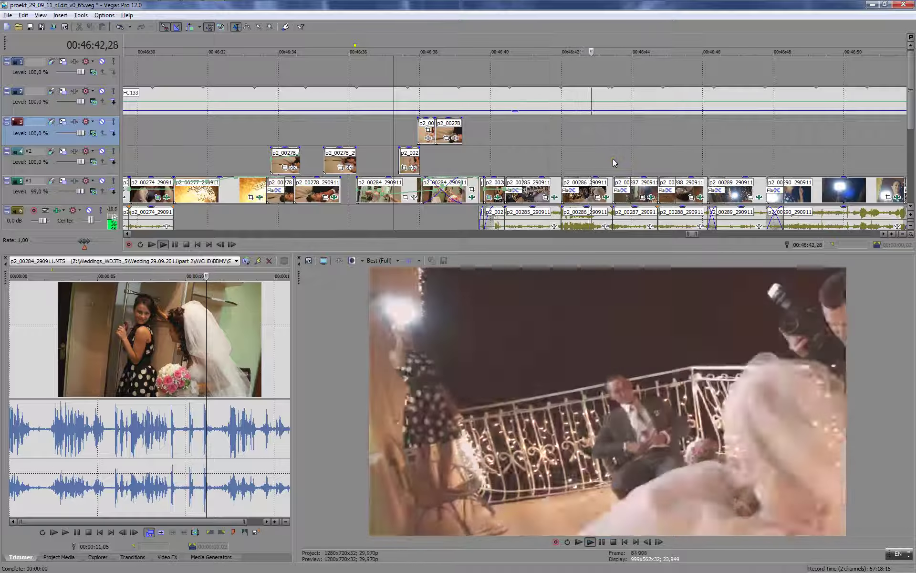
- Play the rest of the sequence from 00:46:41,20 to the p2_00298 car shot
key("Return")
left_click(550, 147)
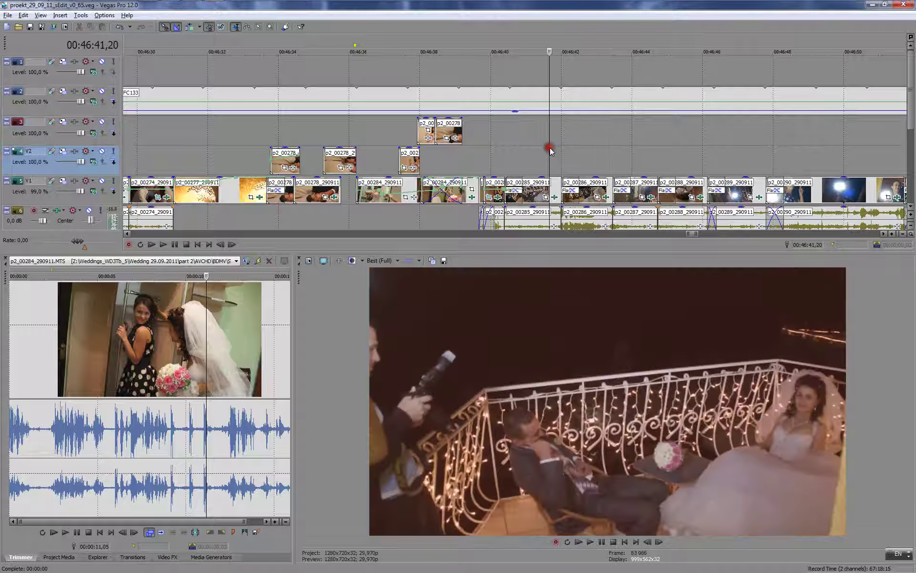
key("Return")
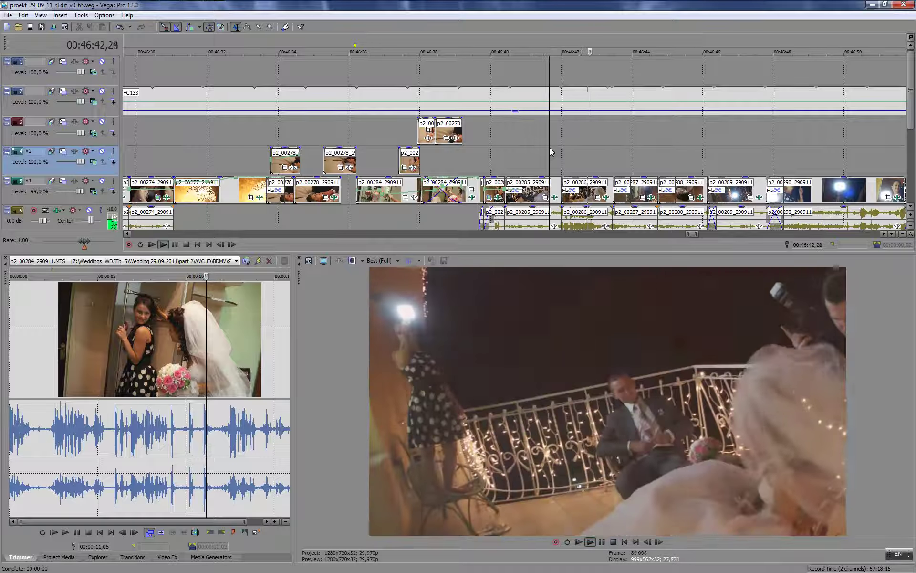
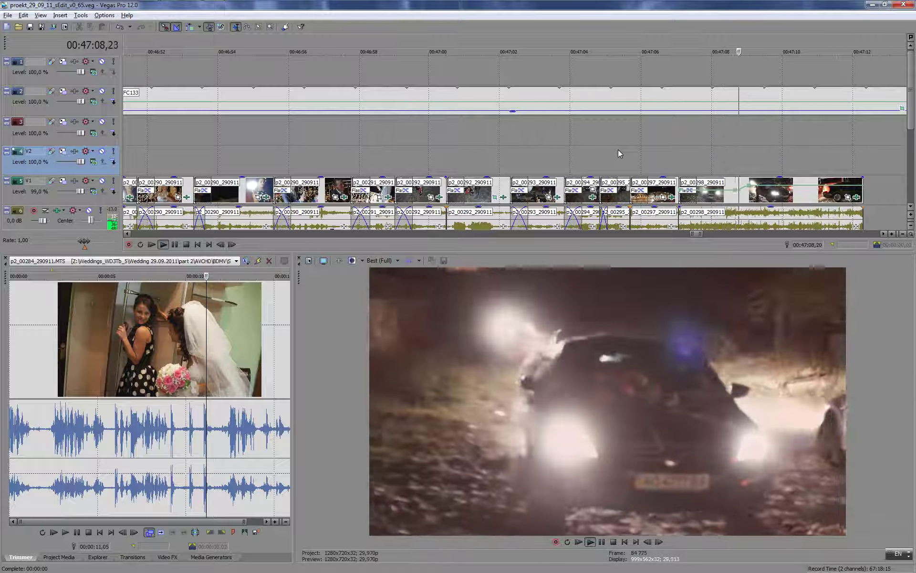
scroll(618, 150, "down", 2)
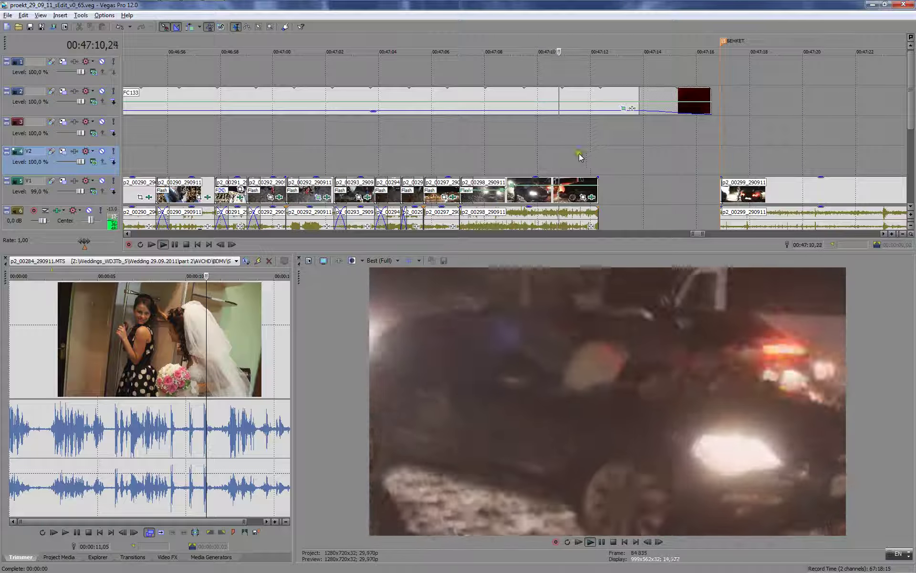
- Check the shots around 00:47:00 and 00:46:58, and play the p2_00290 clips from about 00:46:51,20
left_click(293, 140)
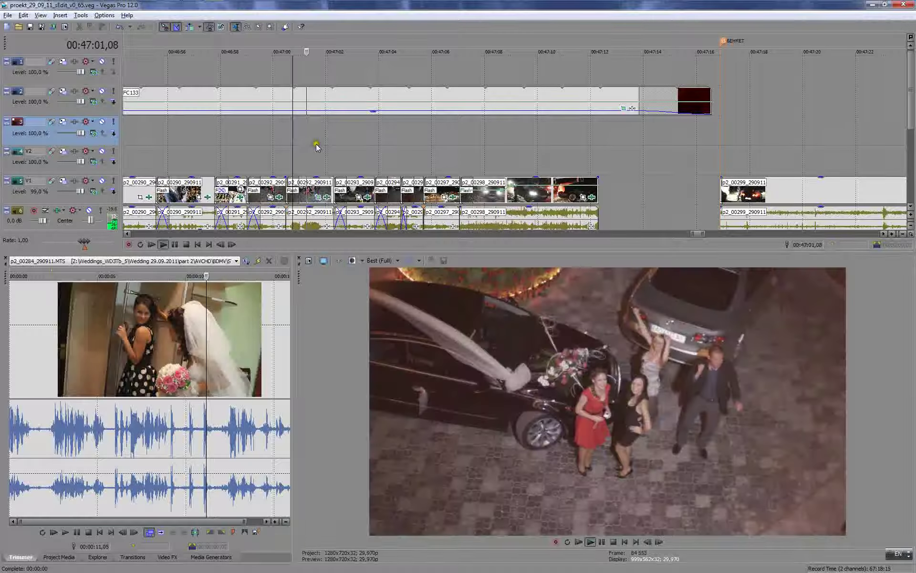
left_click(266, 139)
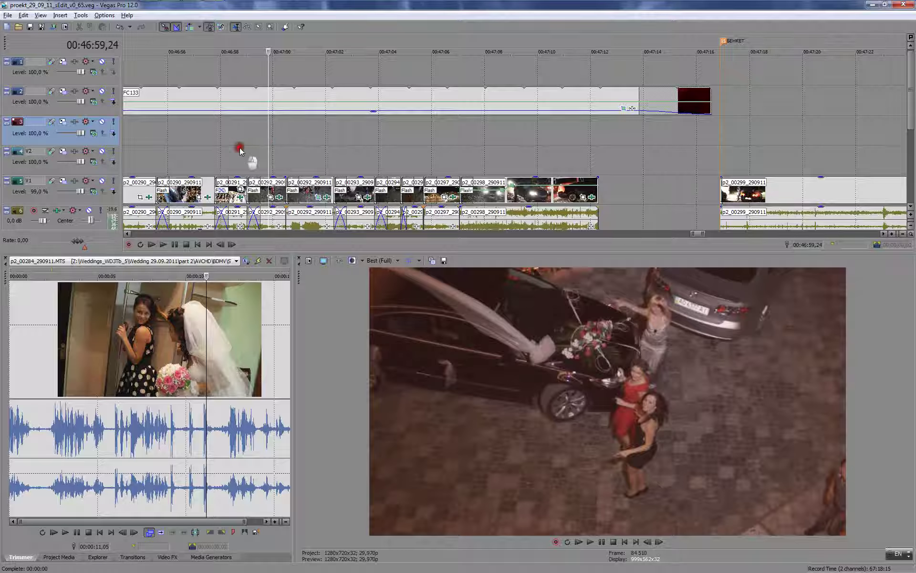
left_click(240, 151)
scroll(227, 162, "up", 2)
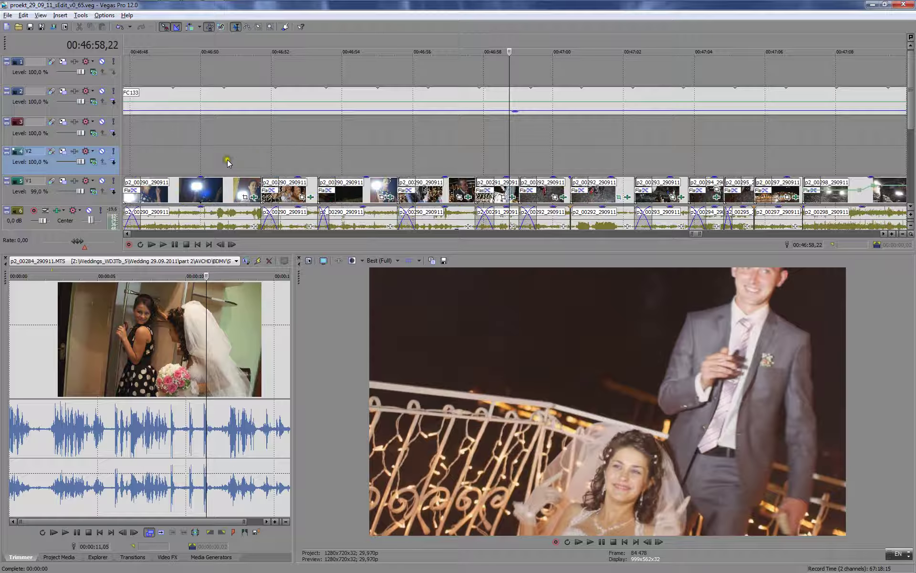
left_click(261, 156)
key("space")
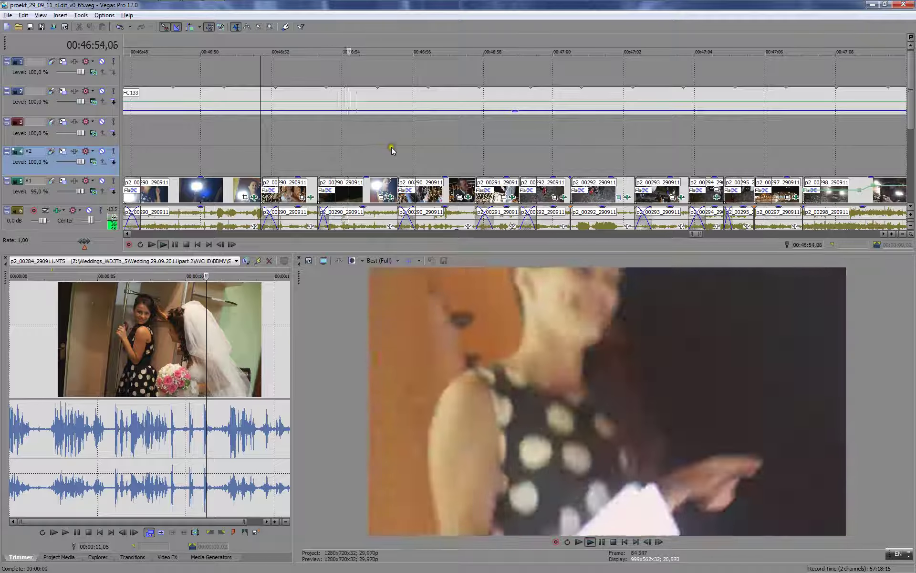
- Check the cut around 00:46:57 and open the p2_00290 clip on V1 in the Trimmer at 00:46:56,17
scroll(420, 148, "down", 2)
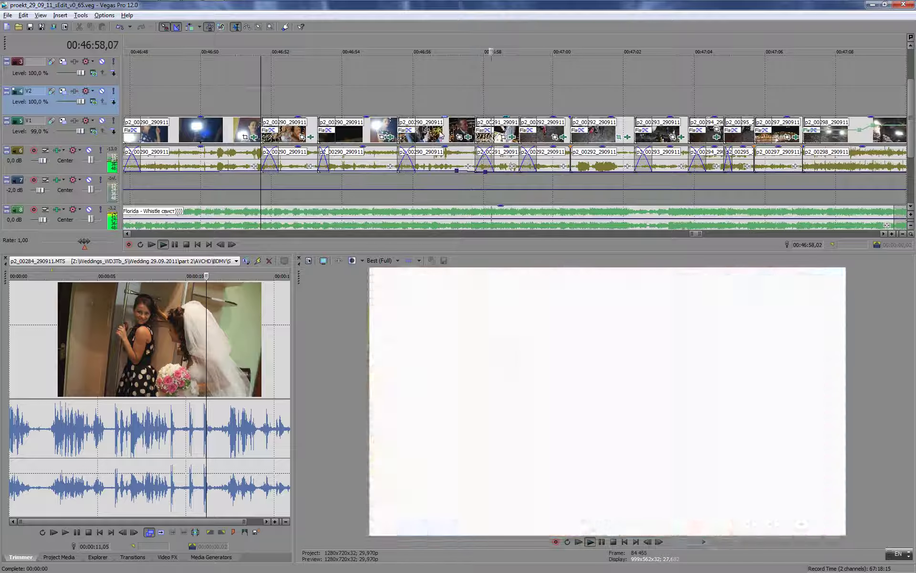
left_click(429, 110)
key("Return")
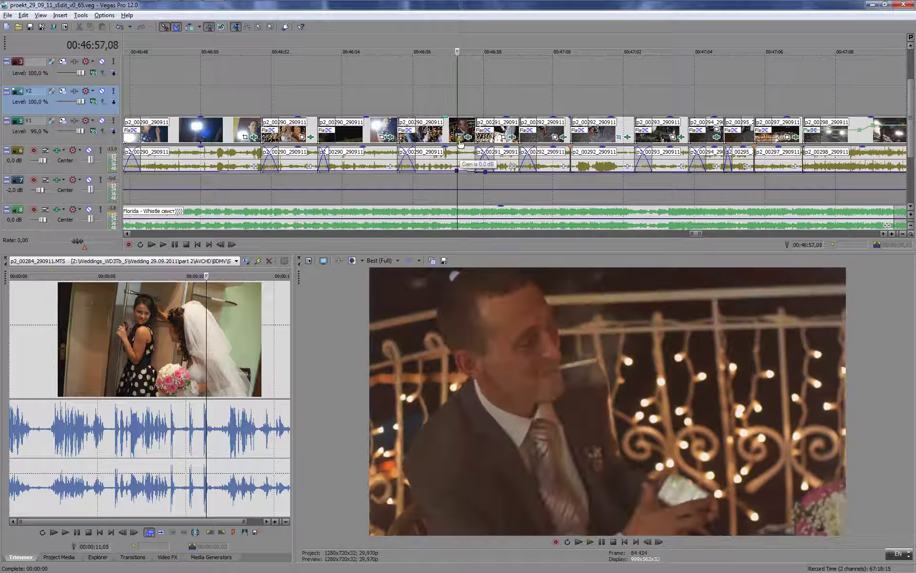
left_click_drag(457, 133, 432, 131)
right_click(435, 132)
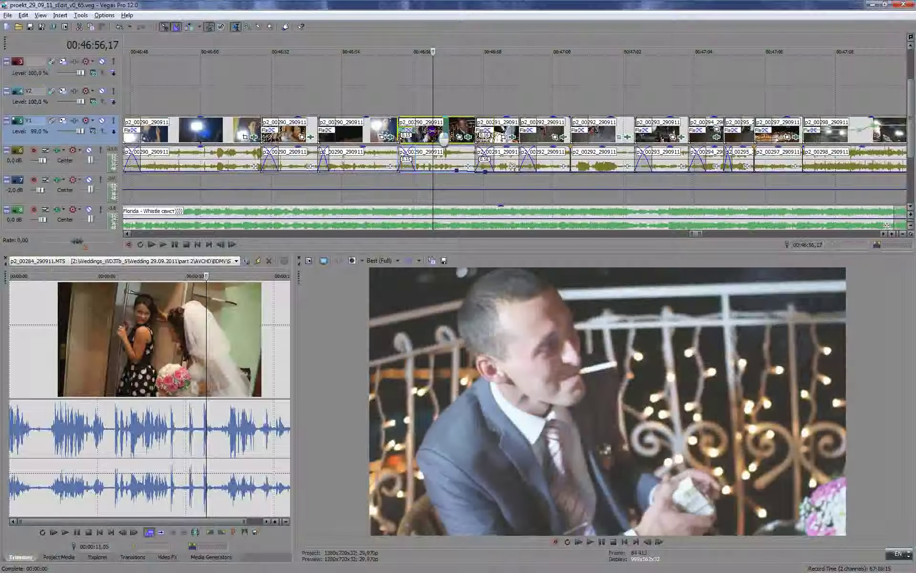
left_click(439, 136)
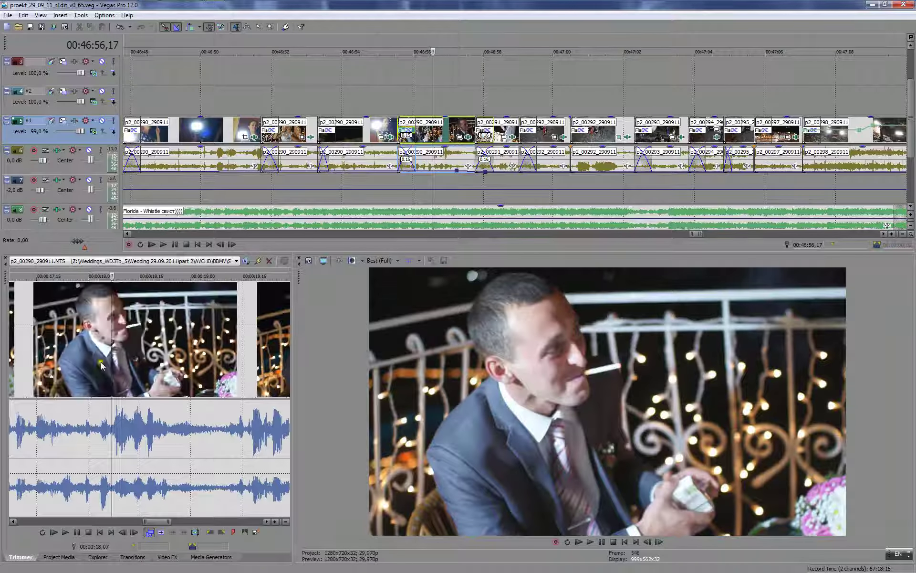
- Select short ranges of p2_00290 in the Trimmer and place three excerpts back to back on V2 from about 00:46:57
left_click_drag(103, 366, 133, 365)
left_click(75, 344)
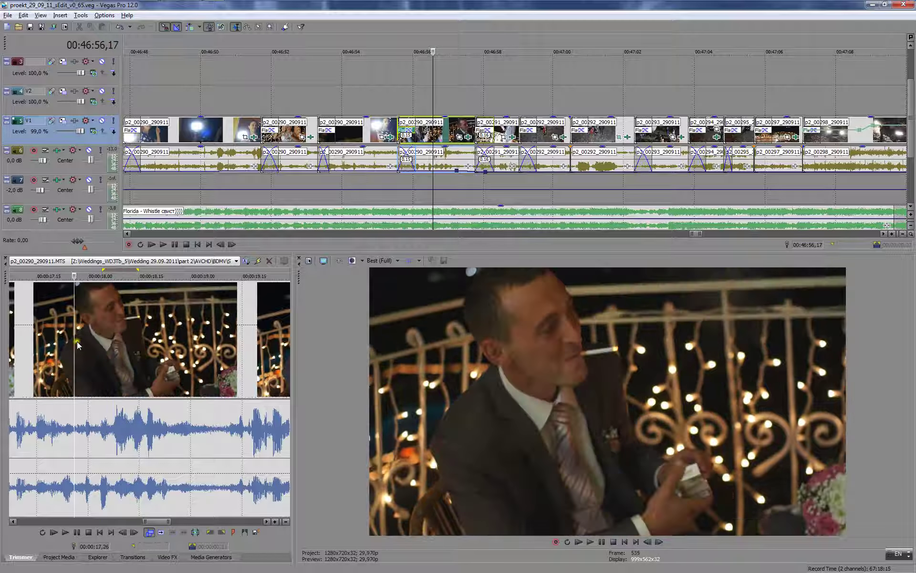
left_click_drag(76, 339, 483, 98)
- Play the three short p2_00290 inserts from just before them on into the p2_00292 car shot
left_click(445, 93)
key("space")
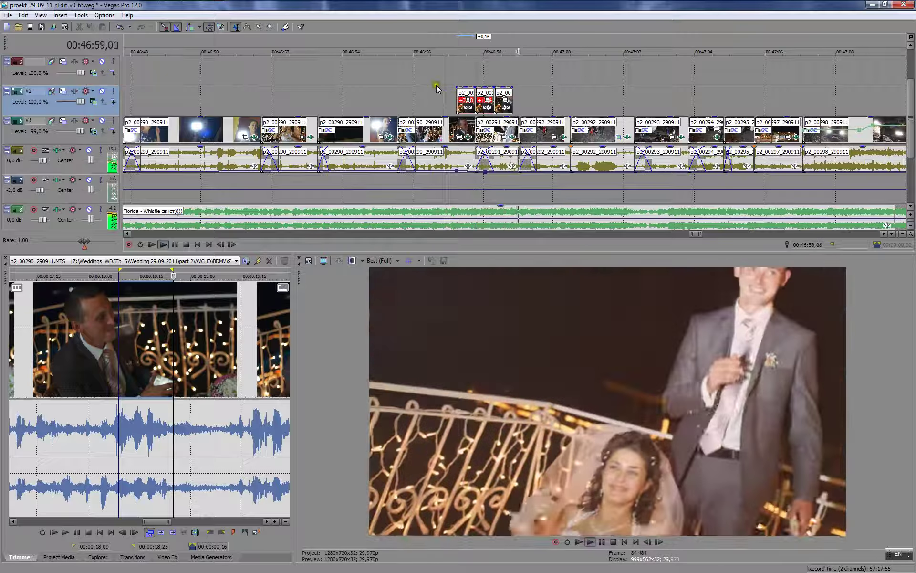
left_click(409, 72)
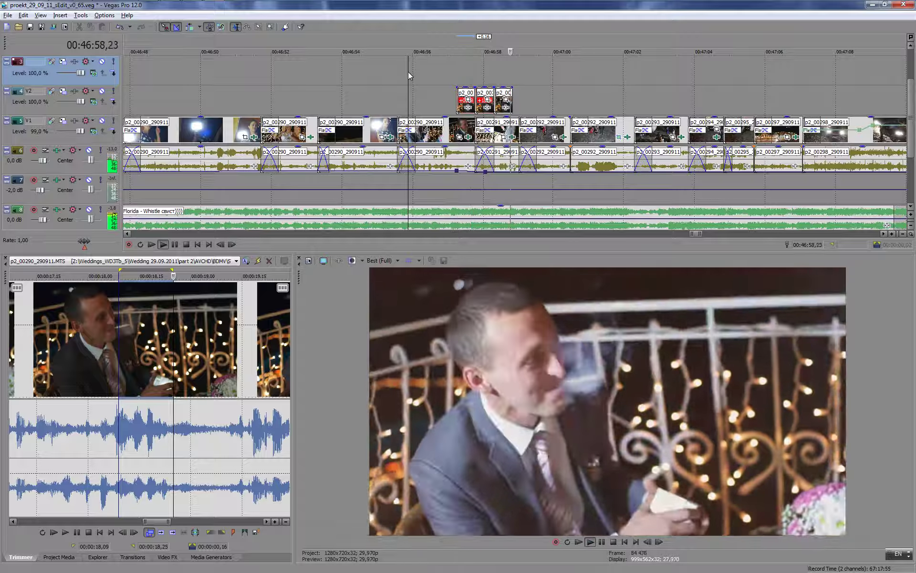
key("Return")
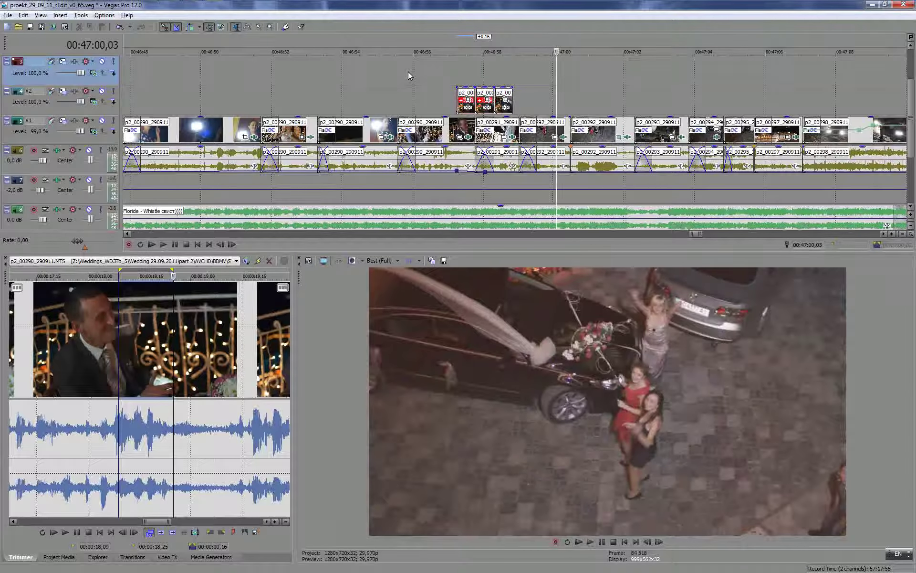
- With auto ripple on, move p2_00291 and everything after it about 15 frames later, almost to the end of the preceding p2_00290 clip
scroll(454, 96, "up", 3)
key("ctrl+shift+u")
left_click_drag(368, 134, 370, 134)
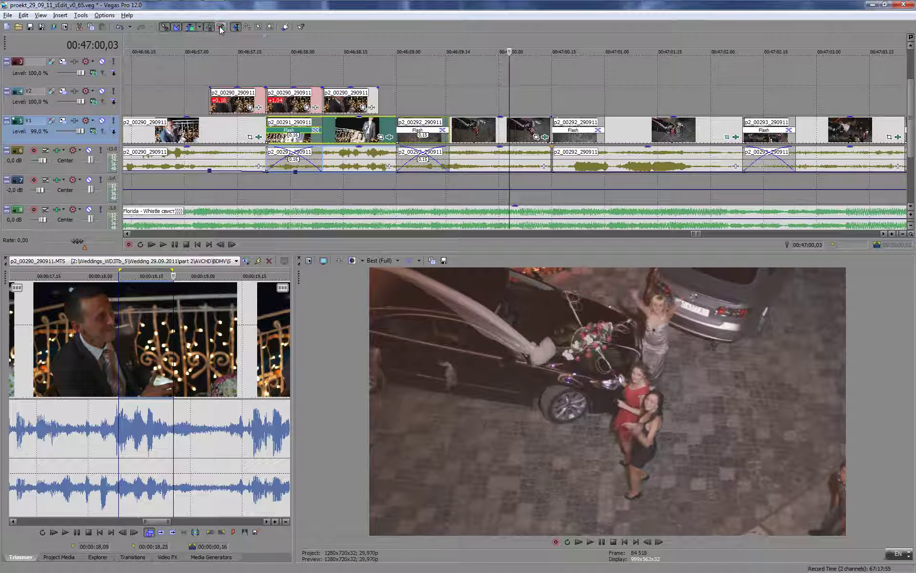
left_click_drag(360, 138, 413, 139)
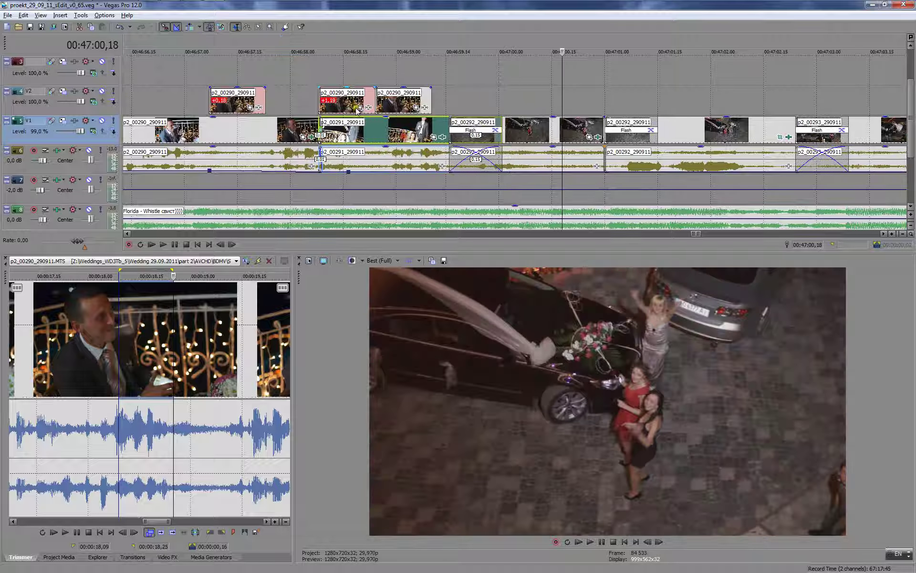
- Turn auto ripple off and move the second and third p2_00290 inserts on V2 back directly behind the first
key("ctrl+l")
left_click(340, 102)
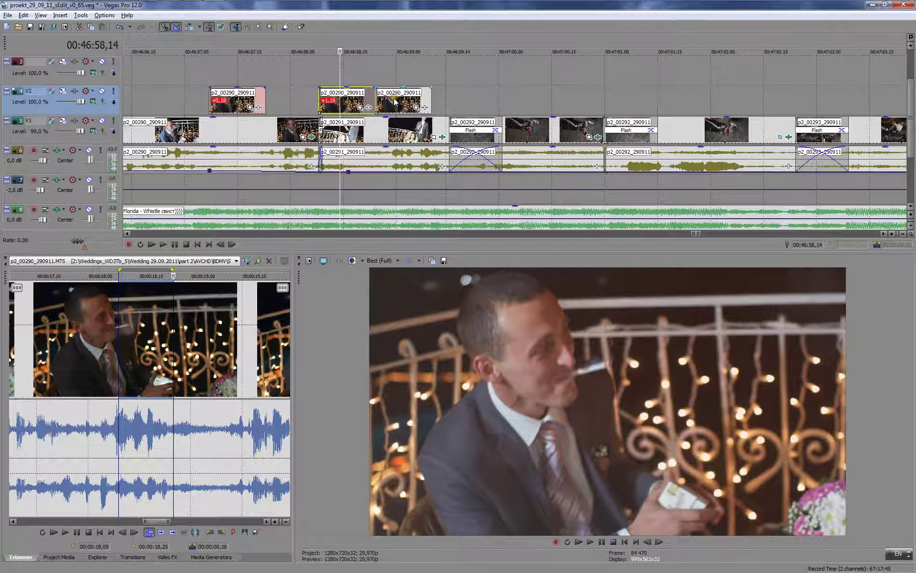
left_click_drag(395, 101, 289, 88)
- Play the p2_00290 inserts on into p2_00292, then replay the cut between the p2_00292 clips from about 00:47:00,15
left_click(244, 65)
key("space")
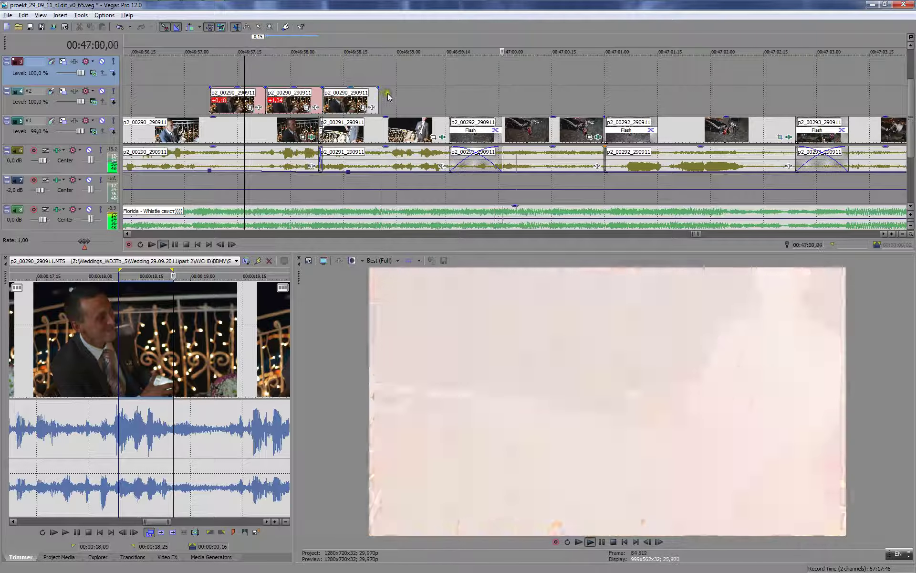
scroll(523, 116, "down", 2)
scroll(454, 102, "down", 1)
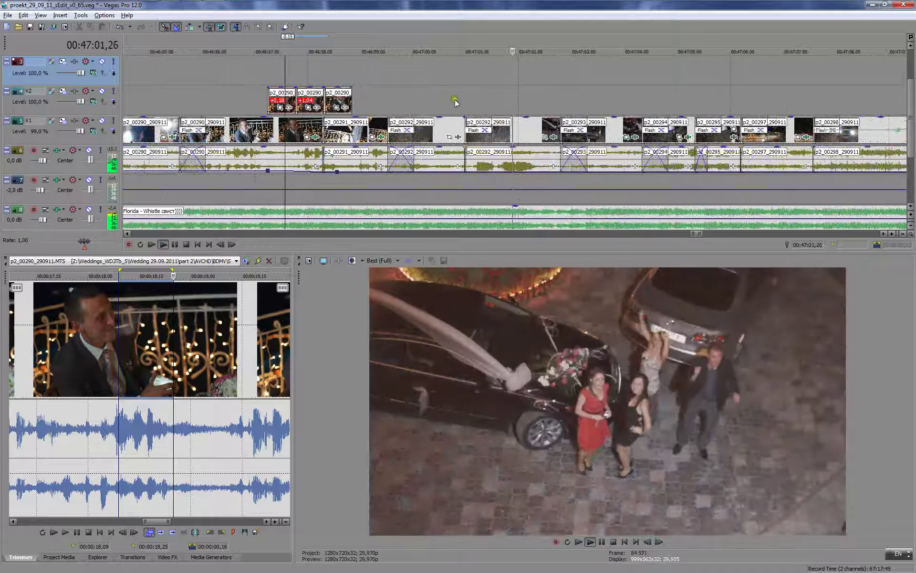
left_click(429, 86)
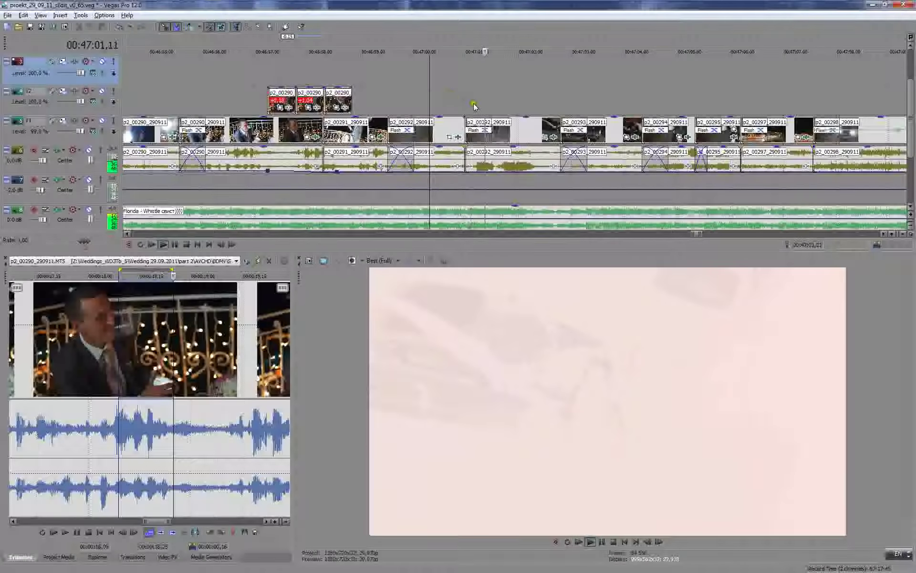
key("Return")
left_click(437, 98)
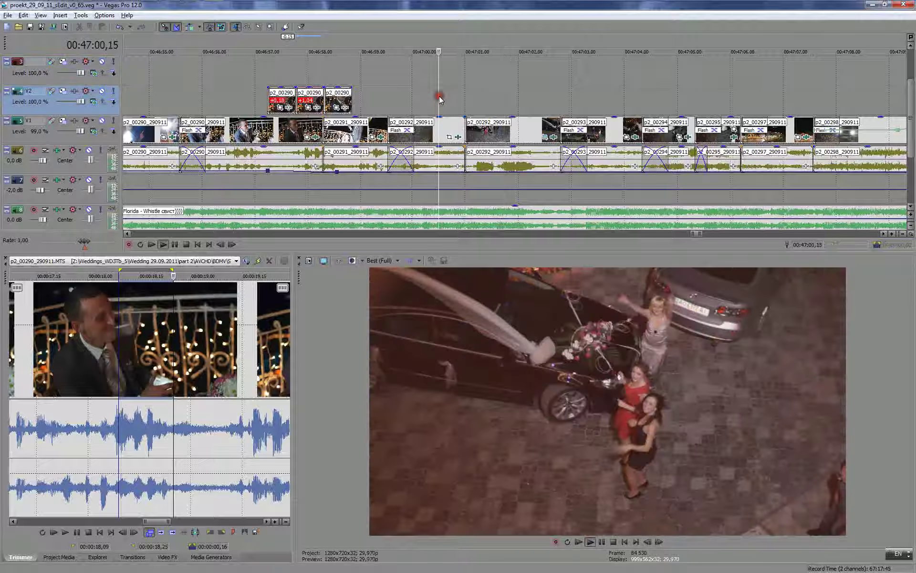
key("space")
- Move the second p2_00292 clip and the following clips earlier for a 4-frame overlap with the preceding clip, and save the project
left_click(482, 139)
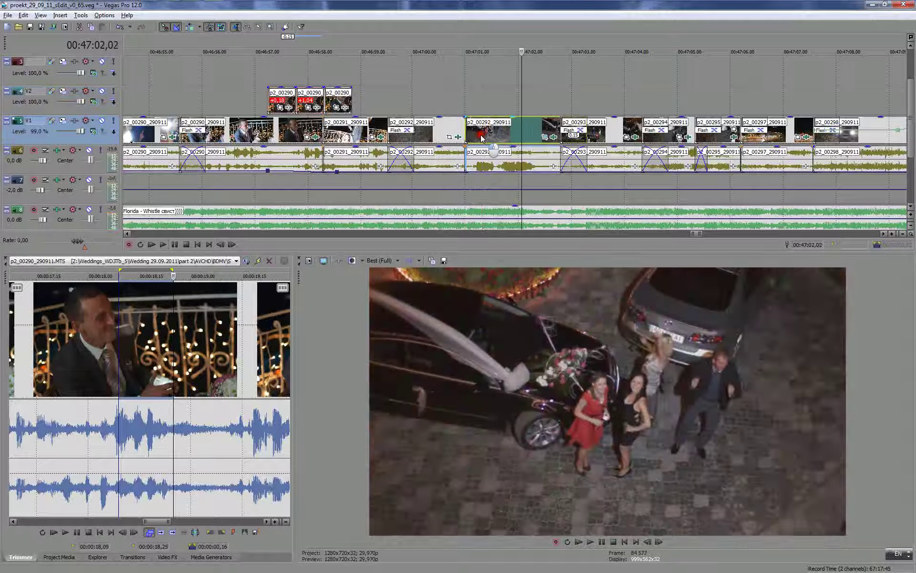
left_click_drag(497, 142, 491, 142)
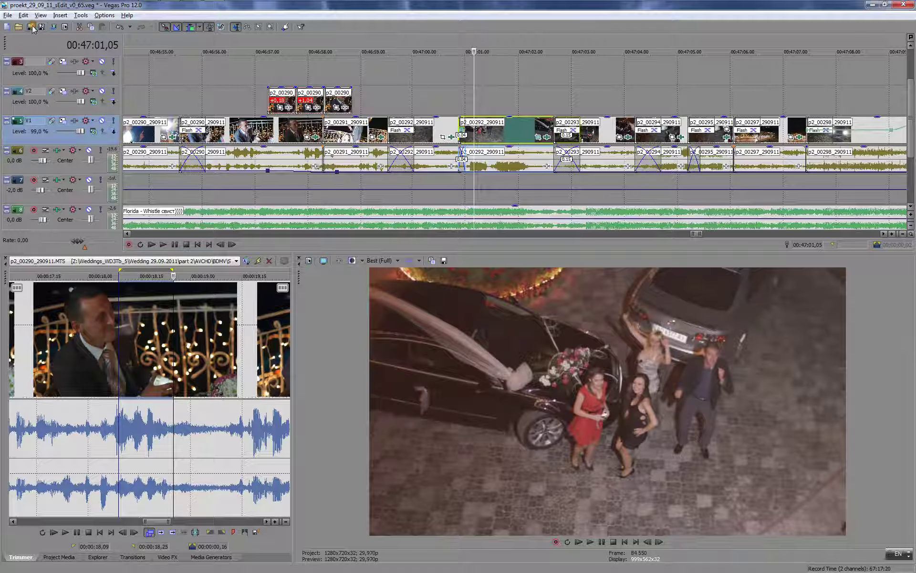
left_click(31, 27)
- Play the new overlap between the p2_00292 clips from 00:47:00,16 to 00:47:02,04
left_click(441, 88)
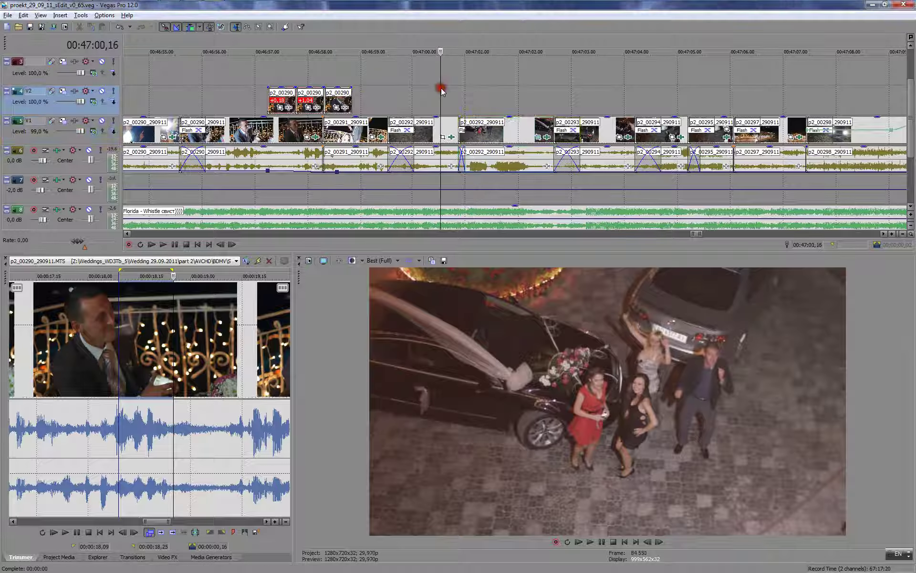
key("space")
key("Return")
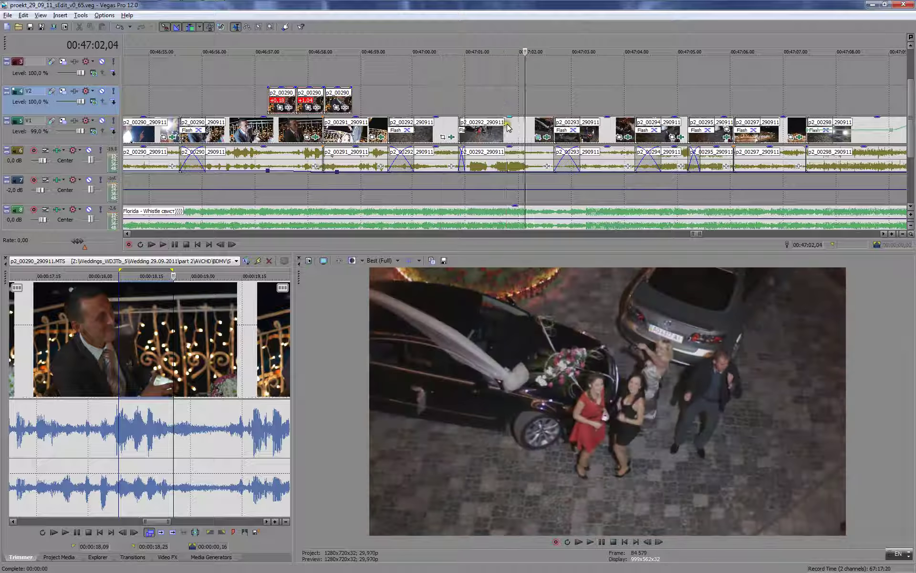
- Open p2_00292 in the Trimmer, select it from 00:00:00,15 to 00:00:25,01 and place that range on V2 at 00:47:02,04
right_click(509, 136)
left_click(524, 153)
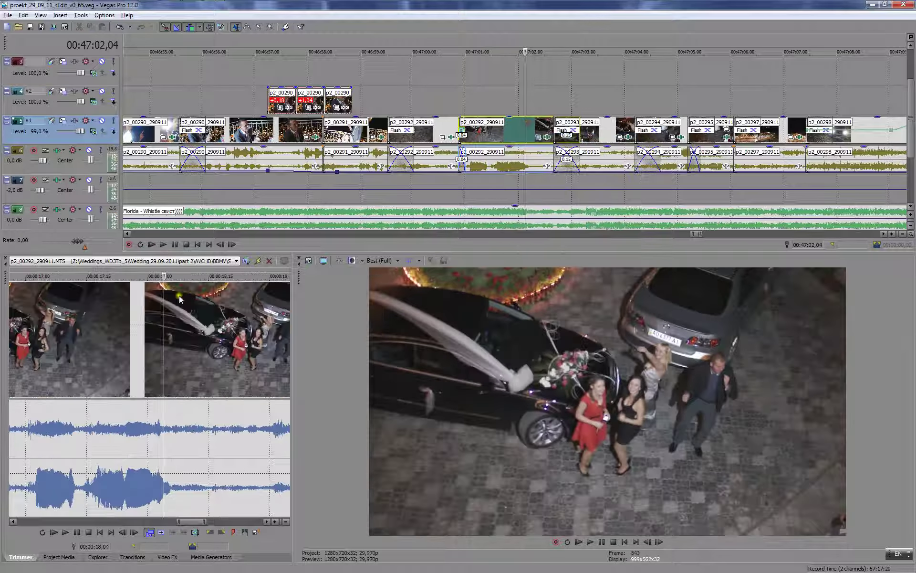
scroll(29, 330, "down", 5)
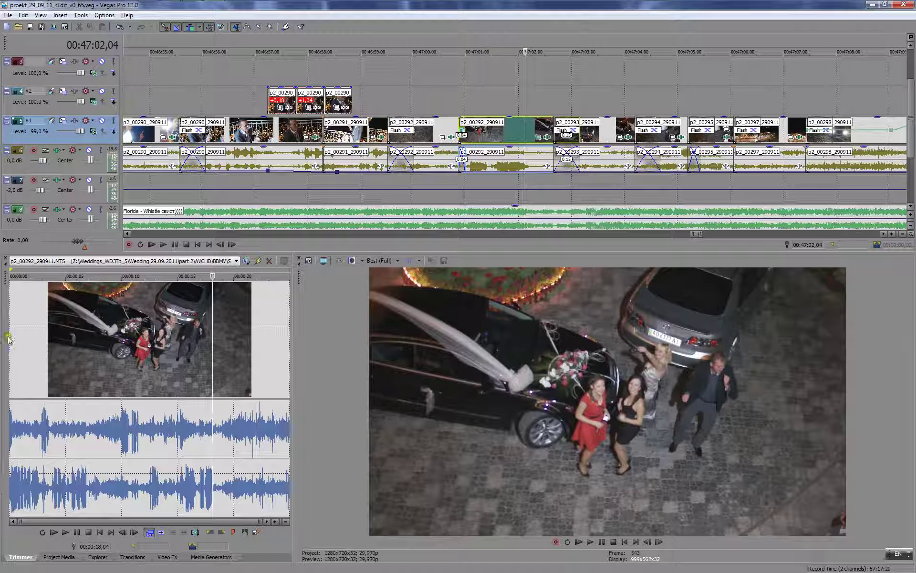
left_click_drag(13, 337, 309, 353)
mouse_move(229, 351)
left_mouse_down()
mouse_move(430, 180)
mouse_move(300, 324)
mouse_move(217, 357)
left_mouse_up()
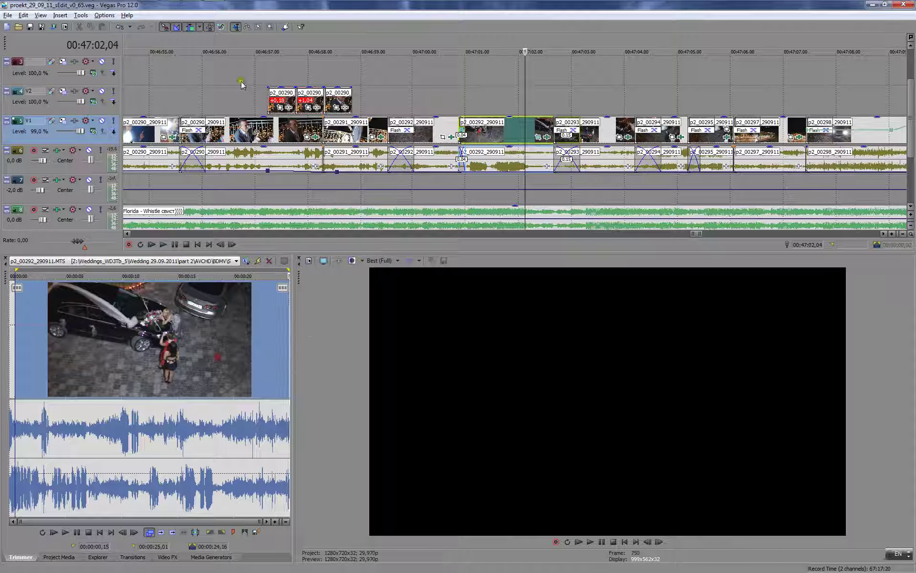
left_click_drag(162, 315, 534, 103)
- Speed up the long p2_00292 clip on V2 with a velocity envelope and shorten the clip to about 6 seconds
scroll(679, 123, "down", 4)
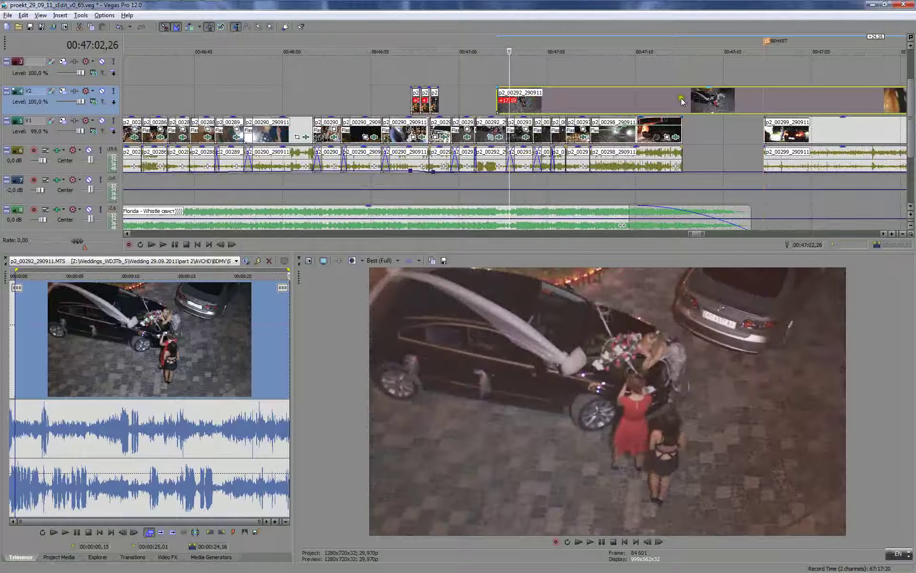
right_click(682, 101)
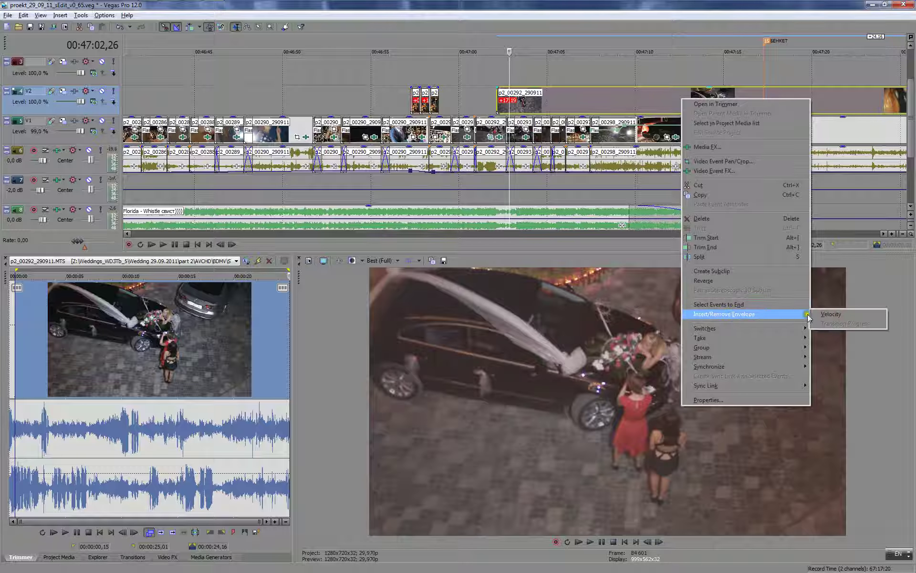
left_click(830, 314)
left_click(654, 101)
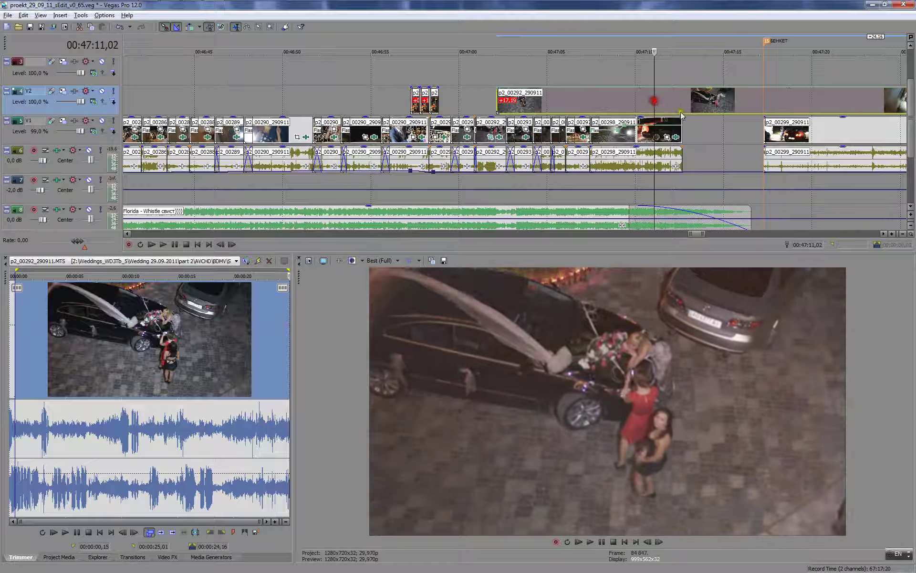
scroll(681, 113, "down", 3)
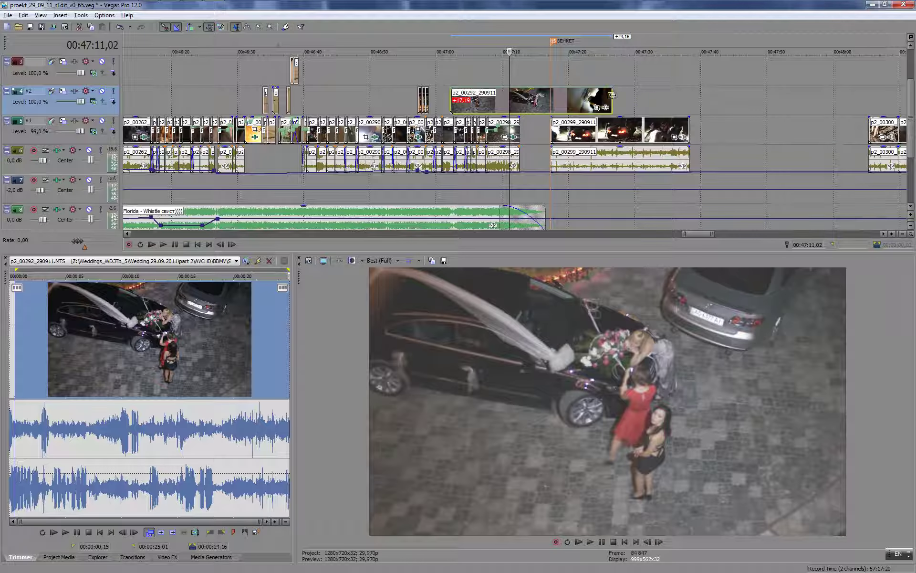
left_click_drag(611, 95, 488, 98)
- Play the sped-up p2_00292 clip on V2 up to about 00:47:06,24
left_click(437, 74)
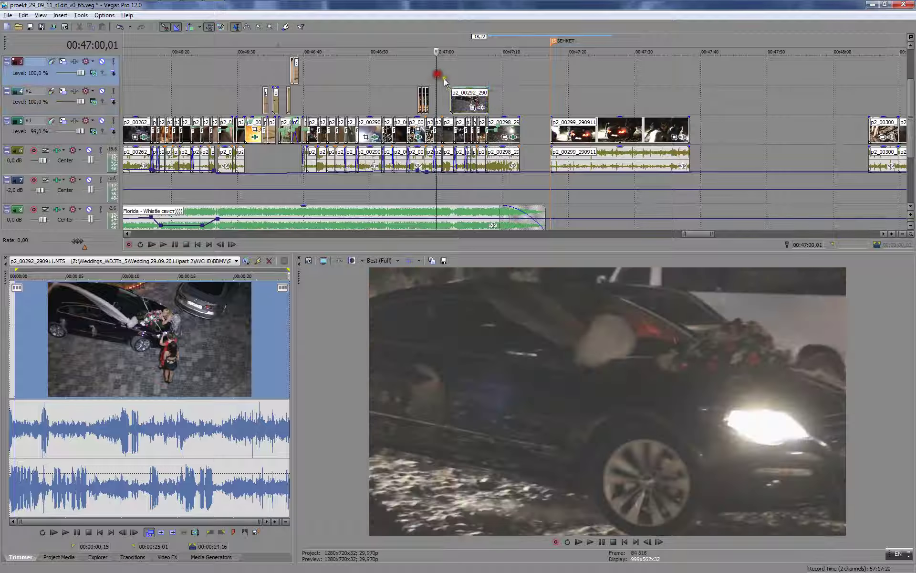
key("space")
scroll(613, 98, "up", 4)
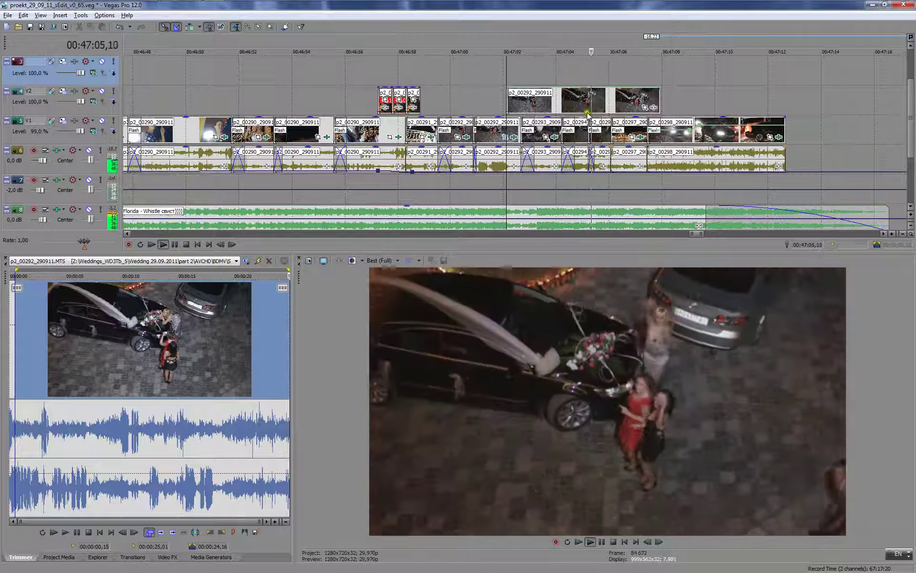
key("Return")
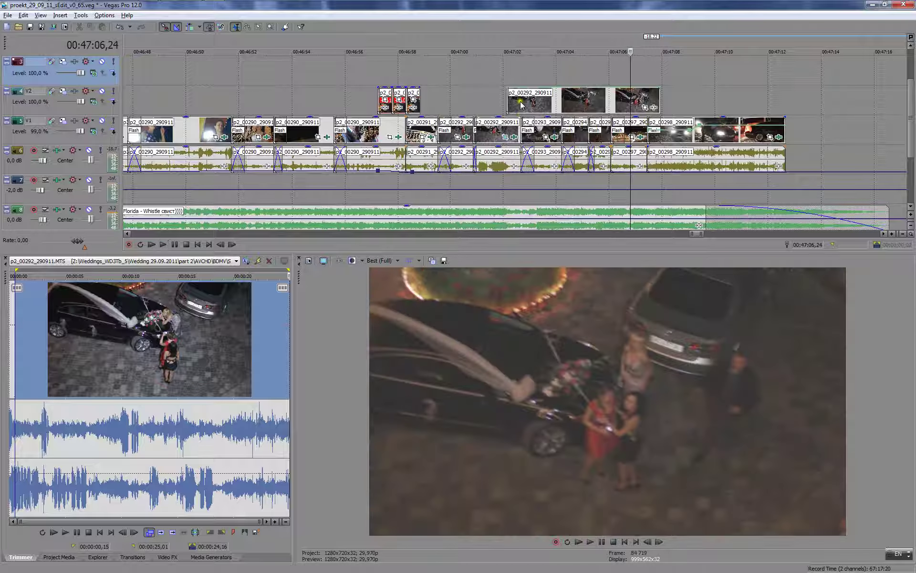
- Time-compress the p2_00292 clip on V2 to about 1.5 seconds and play the region from 00:47:01,25 to 00:47:04,06 around it
left_click(528, 101)
left_click_drag(661, 98, 560, 93)
left_click(562, 93)
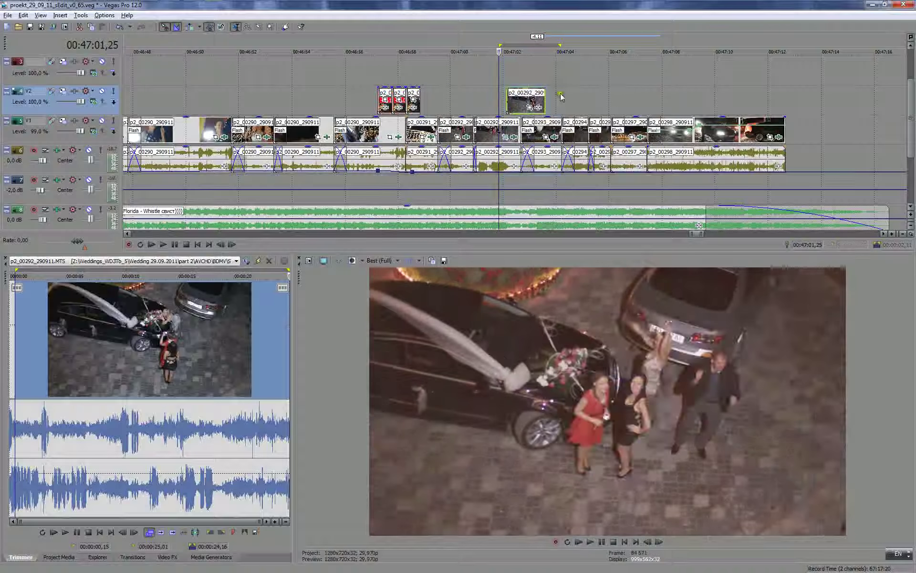
key("space")
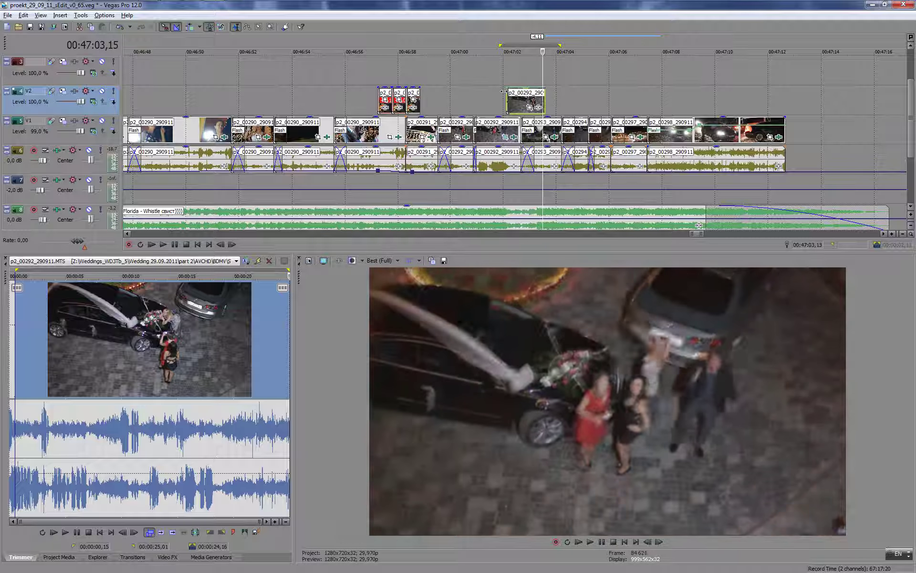
key("space")
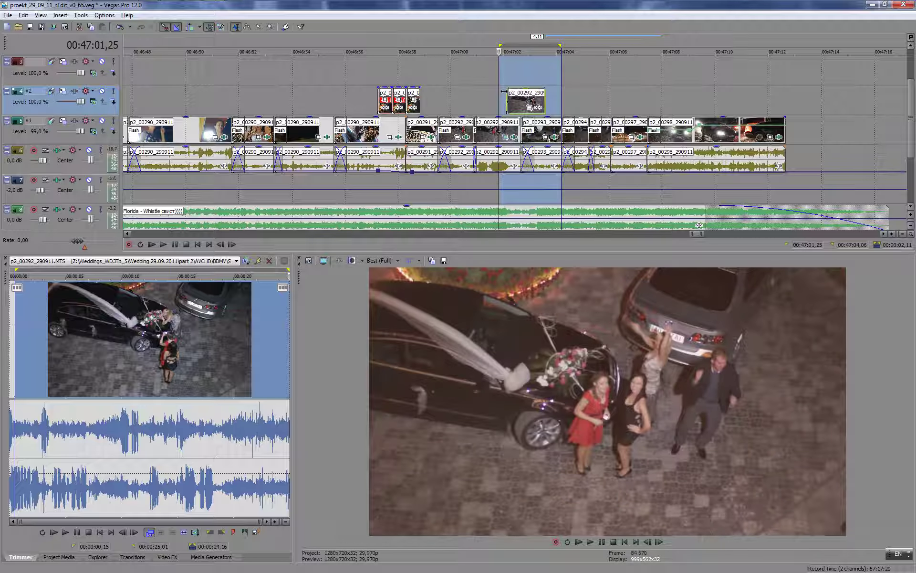
- Save the project and place the cursor at 00:47:02,03, just before the compressed p2_00292 clip on V2
scroll(494, 91, "up", 5)
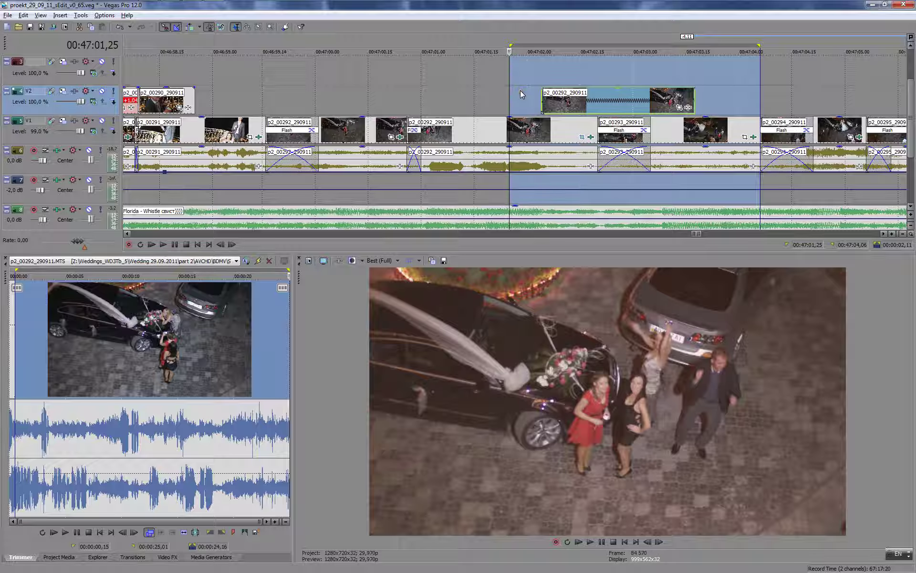
key("ctrl+s")
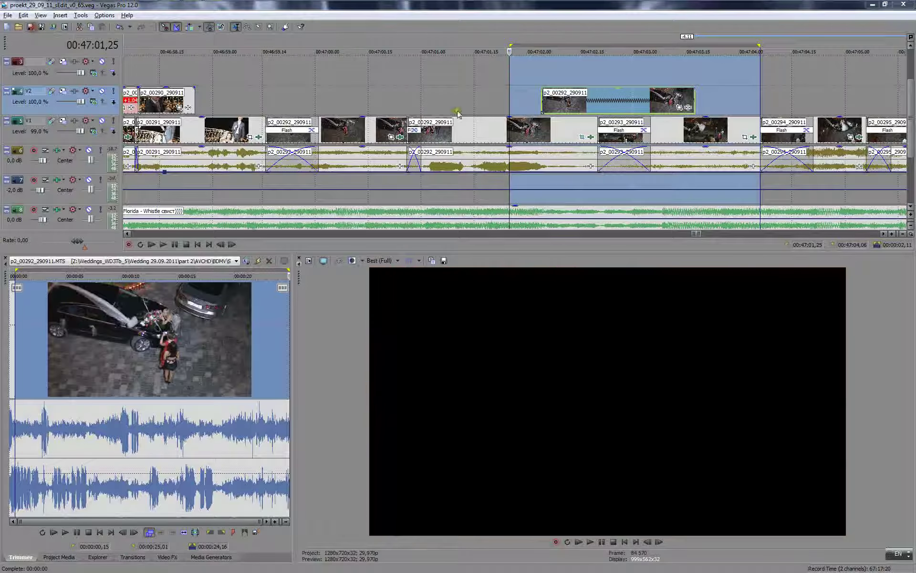
left_click(537, 103)
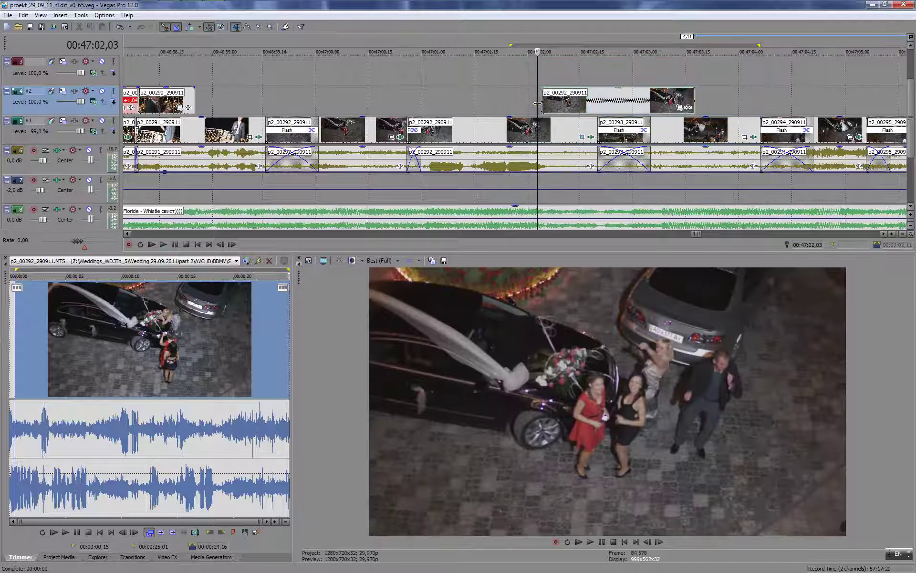
- Move the compressed p2_00292 clip on V2 19 frames earlier and play through the move
key("space")
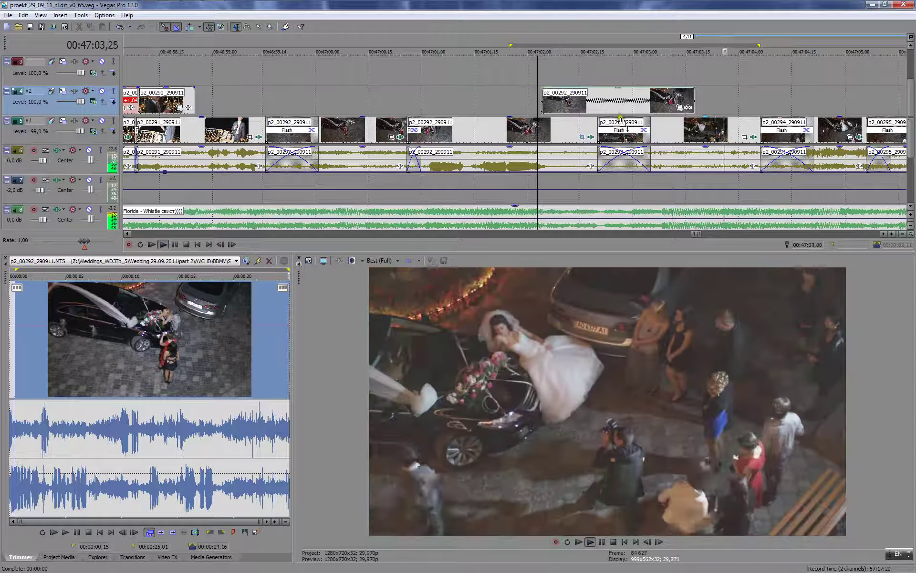
left_click(466, 100)
left_click(439, 89)
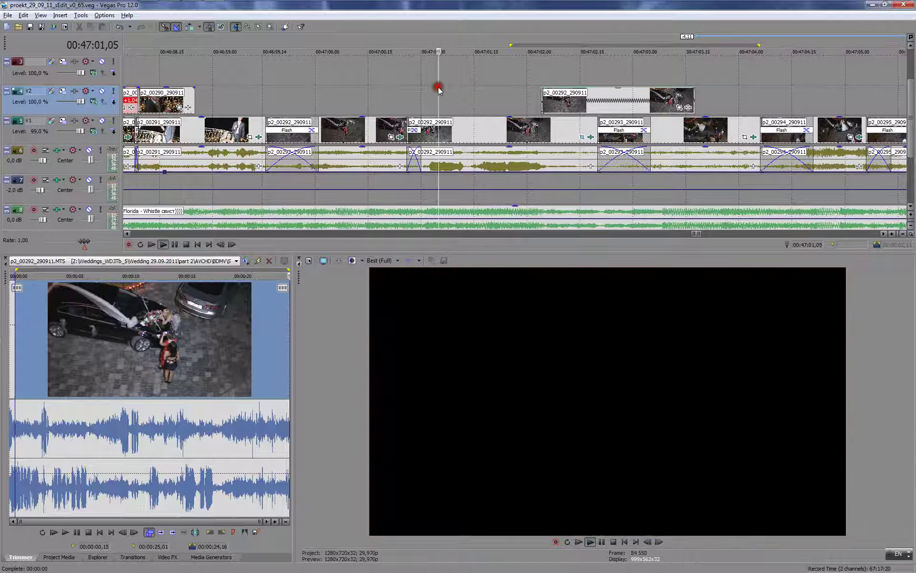
key("Return")
left_click_drag(557, 111, 490, 111)
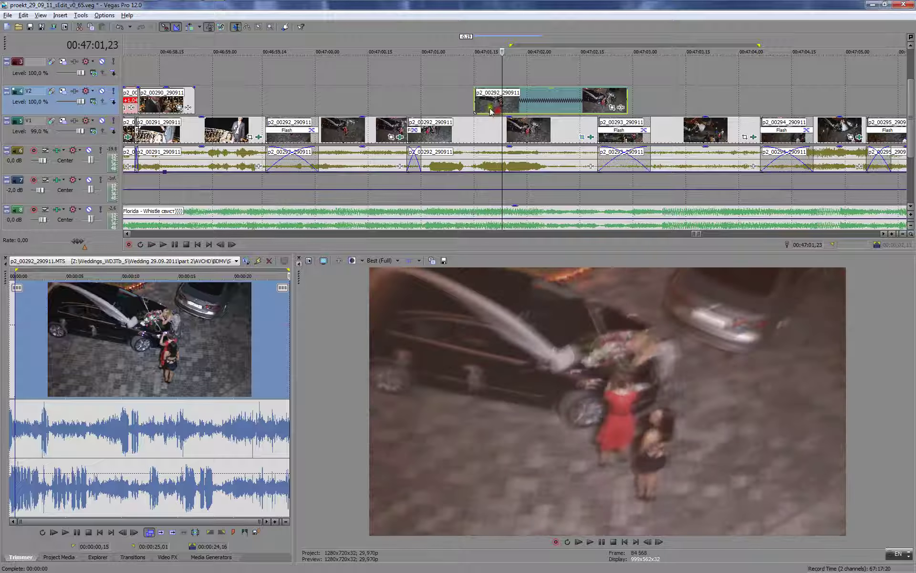
left_click(427, 87)
key("space")
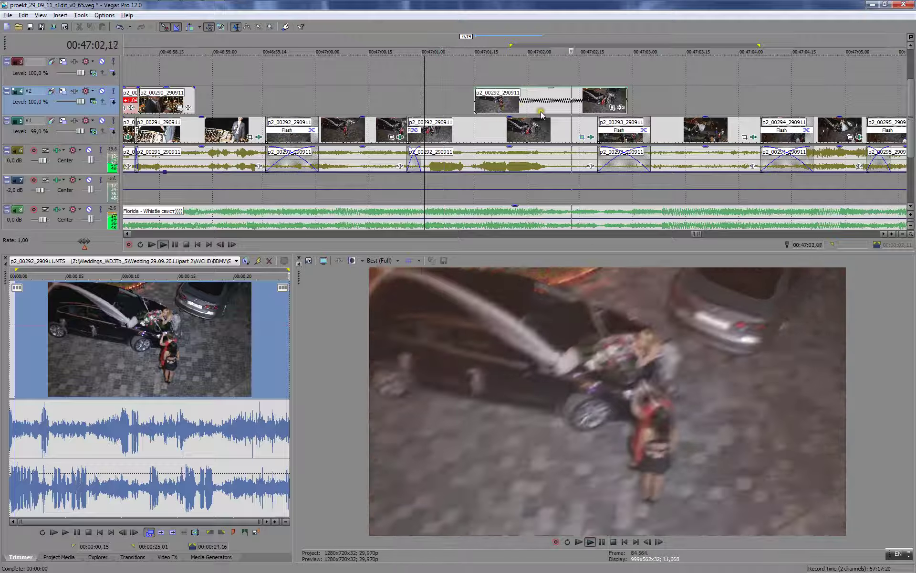
- Play the region from 00:47:01,07 to 00:47:03,11 and check the playback rate in the V2 p2_00292 clip's properties
left_click_drag(446, 84, 671, 106)
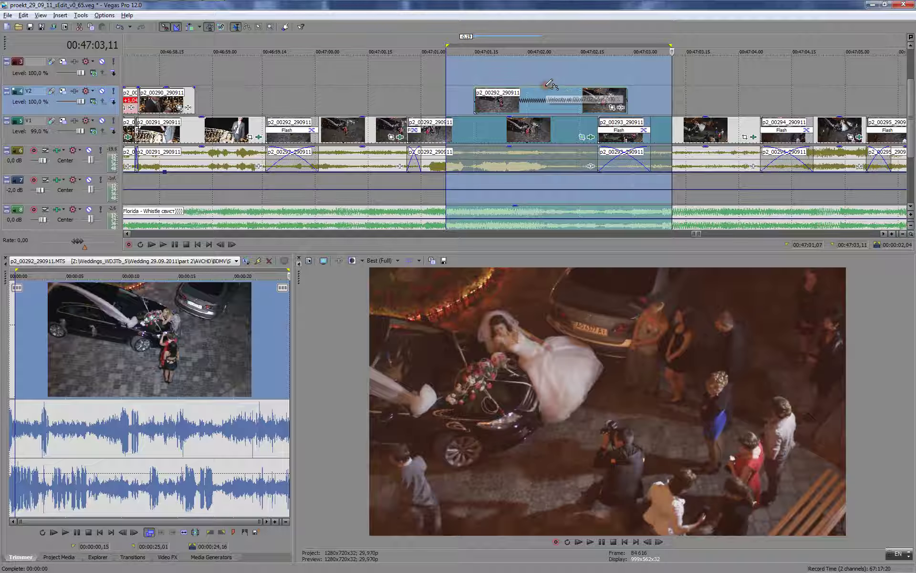
left_click(535, 104)
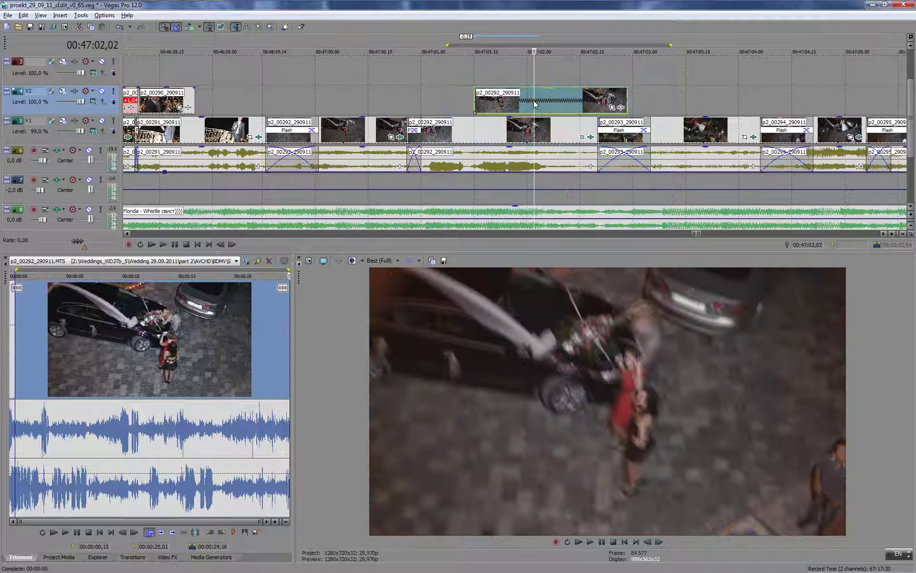
right_click(534, 103)
left_click(561, 402)
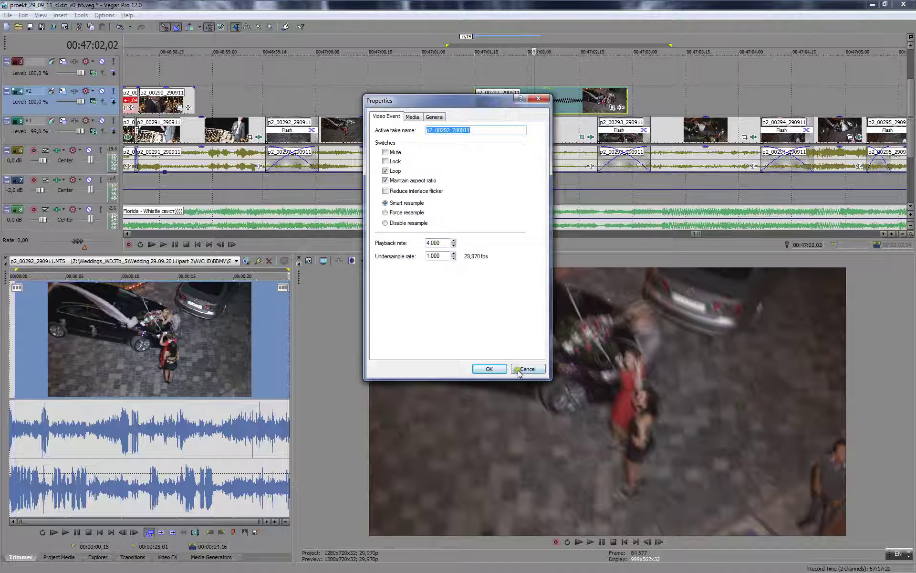
left_click(487, 368)
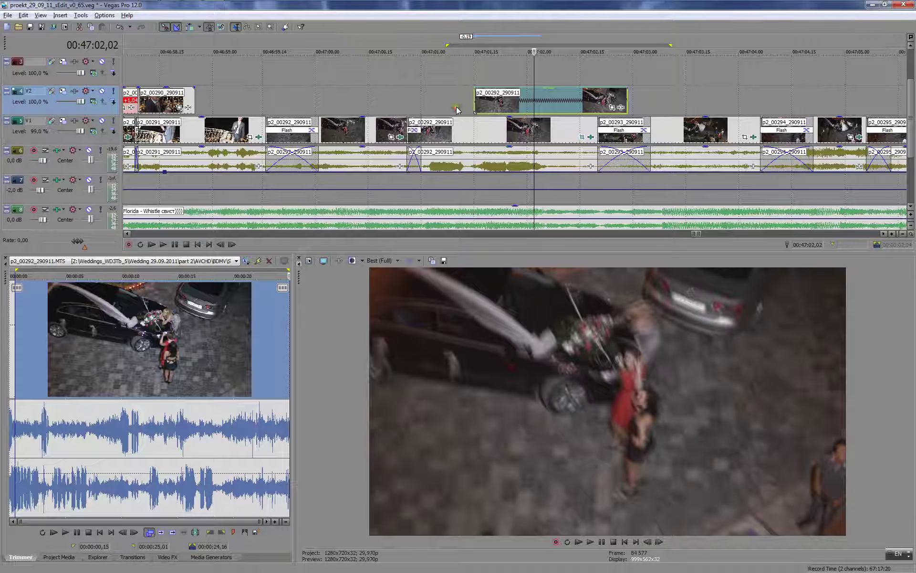
- Step frame by frame through the V2 p2_00292 clip from 00:47:01,07 to 00:47:02,29 and replay its transition into the following shot
left_click(457, 107)
key("Left")
key("Left")
key("Left")
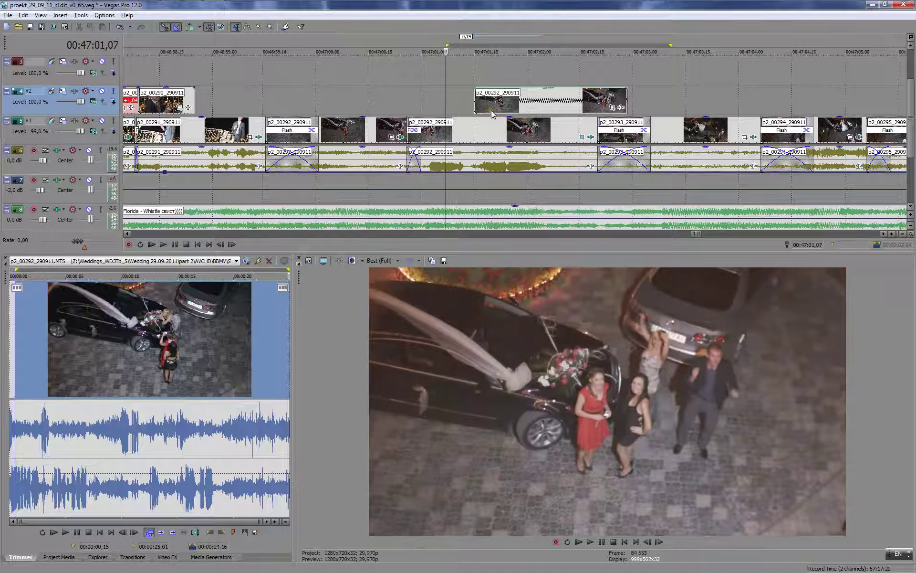
key("Right")
key("Right")
key("Right")
key("Right")
key("Right")
key("Right")
key("Right")
key("Right")
key("Right")
key("Right")
key("Right")
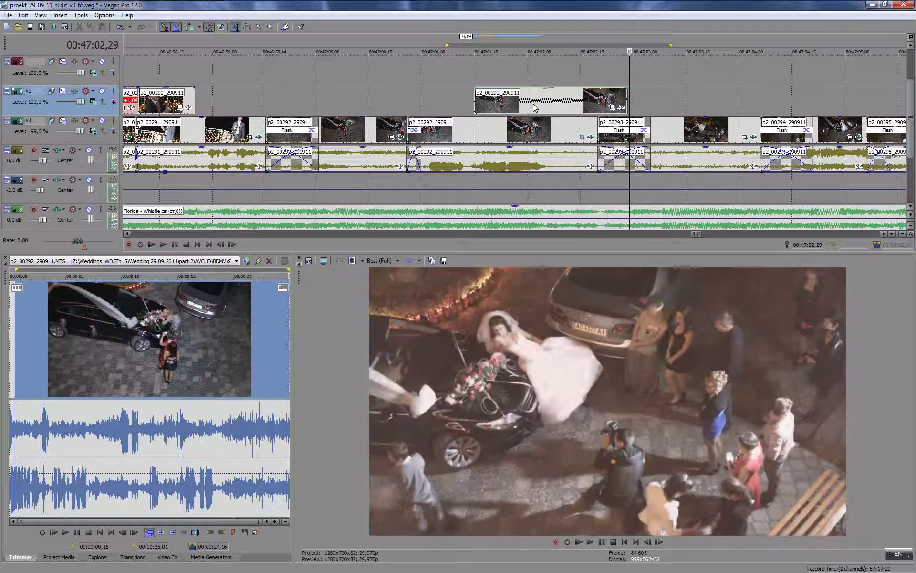
key("space")
key("space")
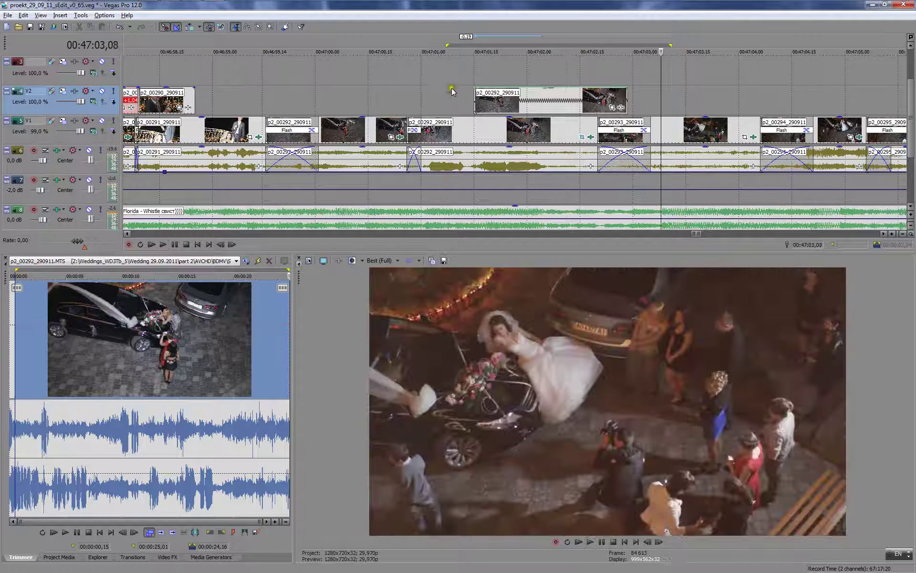
left_click(452, 89)
key("Return")
- Cut a middle section of about 17 frames out of the V2 p2_00292 clip, starting at 00:47:01,25, and close the gap
left_click(509, 99)
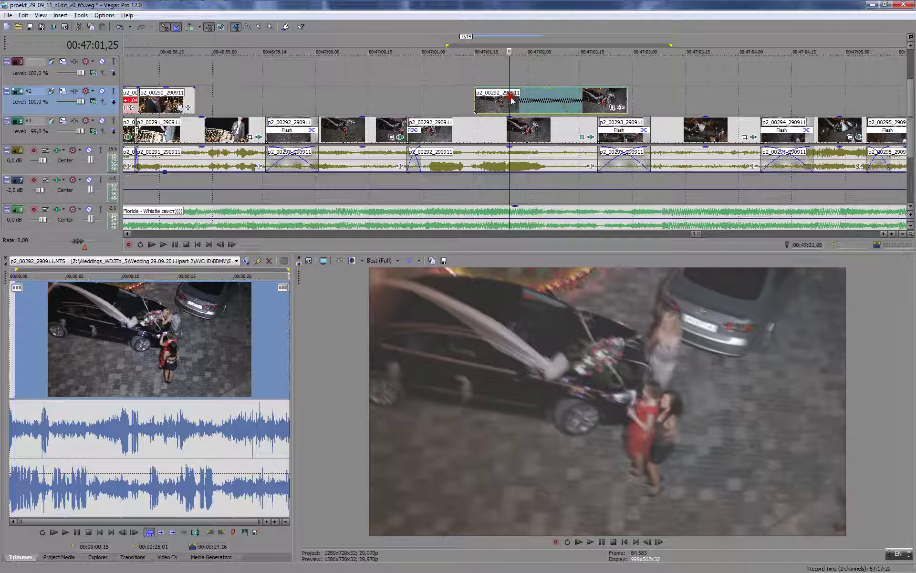
key("s")
left_click(569, 99)
key("s")
left_click(537, 99)
left_click_drag(593, 102, 533, 102)
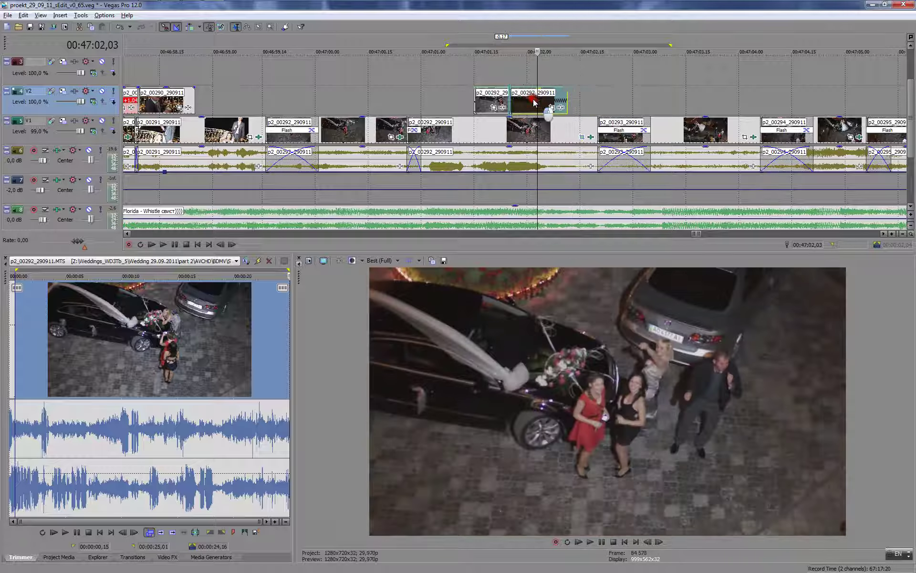
- Play the region from 00:47:01,11 to 00:47:03,12 and the following shots to review the shortened p2_00292 insert
left_click_drag(460, 85, 674, 109)
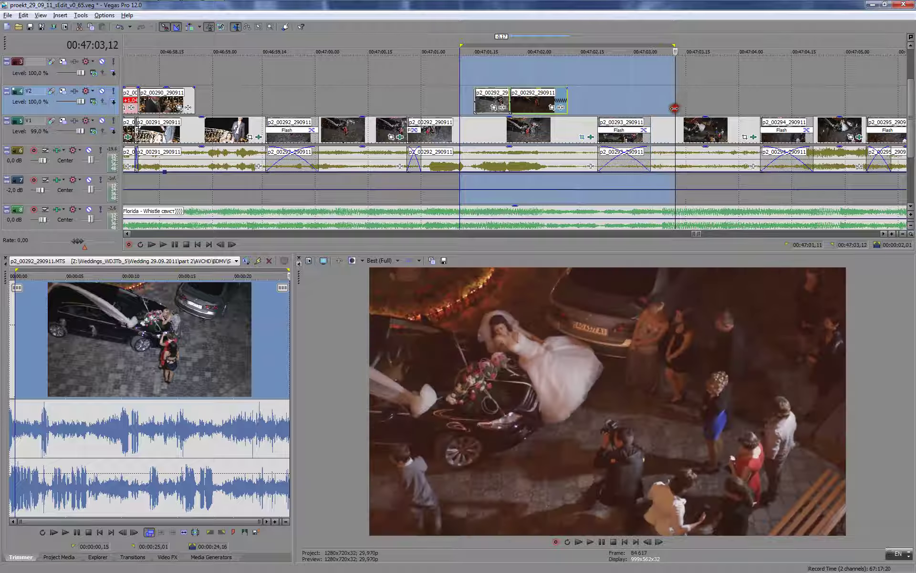
key("Escape")
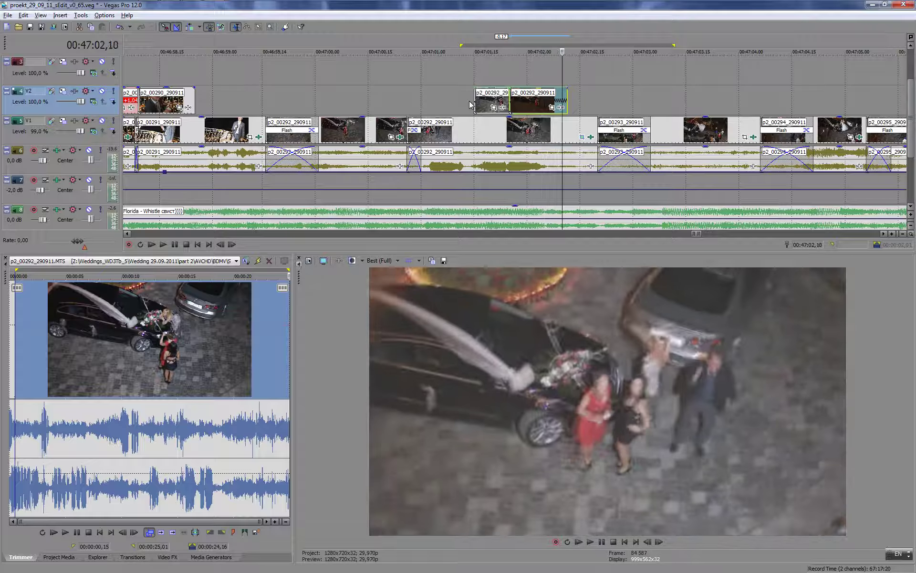
left_click(460, 98)
key("space")
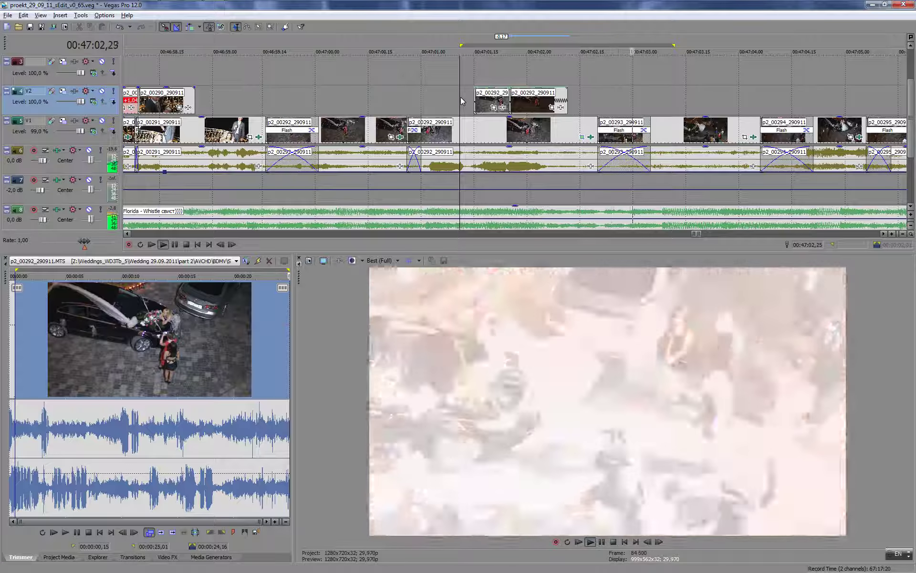
scroll(462, 100, "down", 4)
left_click(483, 84)
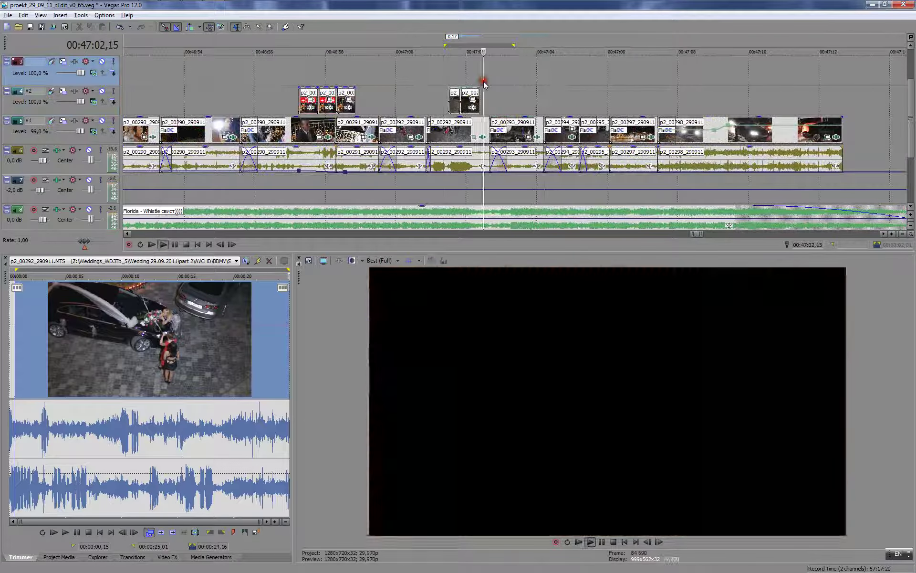
scroll(483, 83, "up", 4)
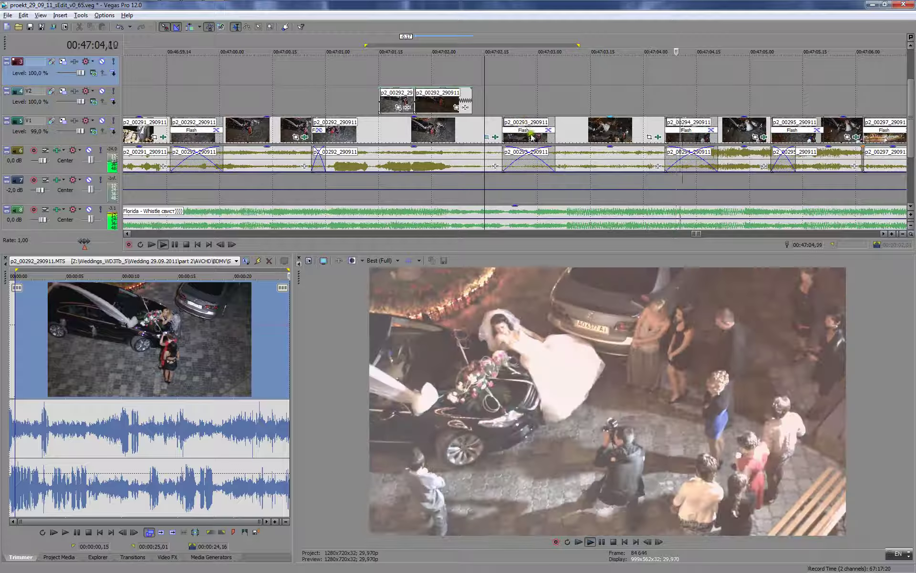
- Open the V1 p2_00293 clip in the Trimmer and place its 00:00:11,03 to 00:00:12,21 range on V2 at about 00:47:03,18
right_click(570, 134)
left_click(596, 147)
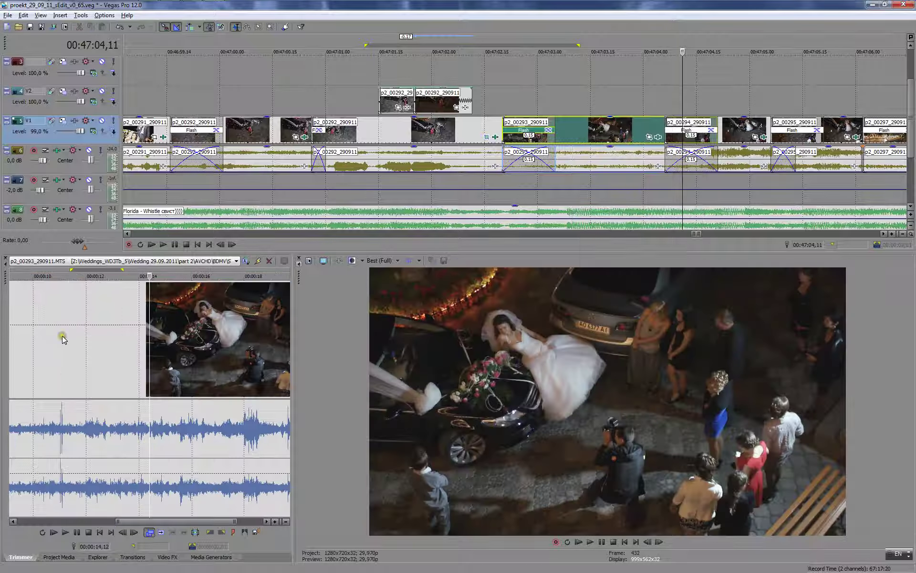
scroll(60, 334, "down", 2)
left_click(158, 344)
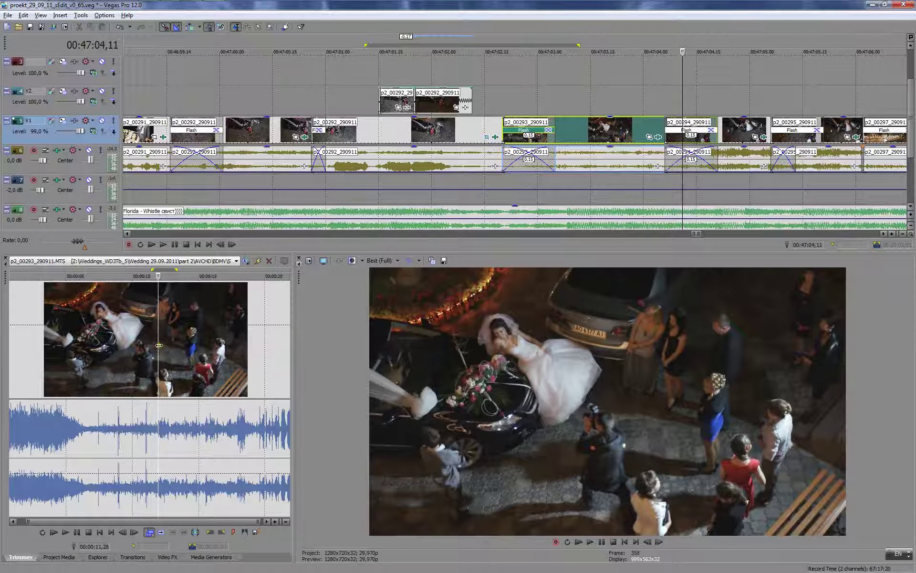
mouse_move(158, 345)
left_mouse_down()
mouse_move(262, 358)
mouse_move(152, 343)
left_mouse_up()
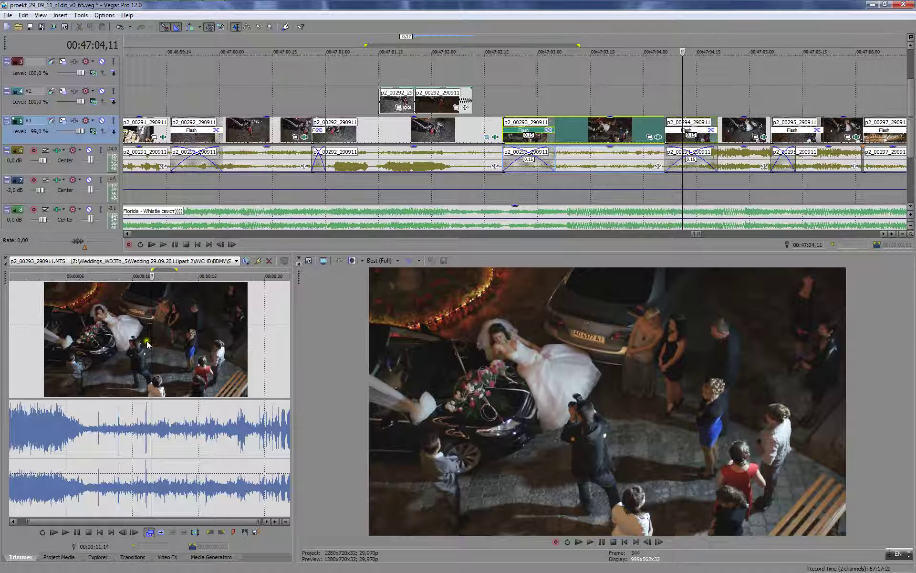
left_click_drag(146, 343, 570, 106)
- Split the V2 p2_00293 insert at 00:47:03,29, delete the part after the cut and play the result
left_click(642, 103)
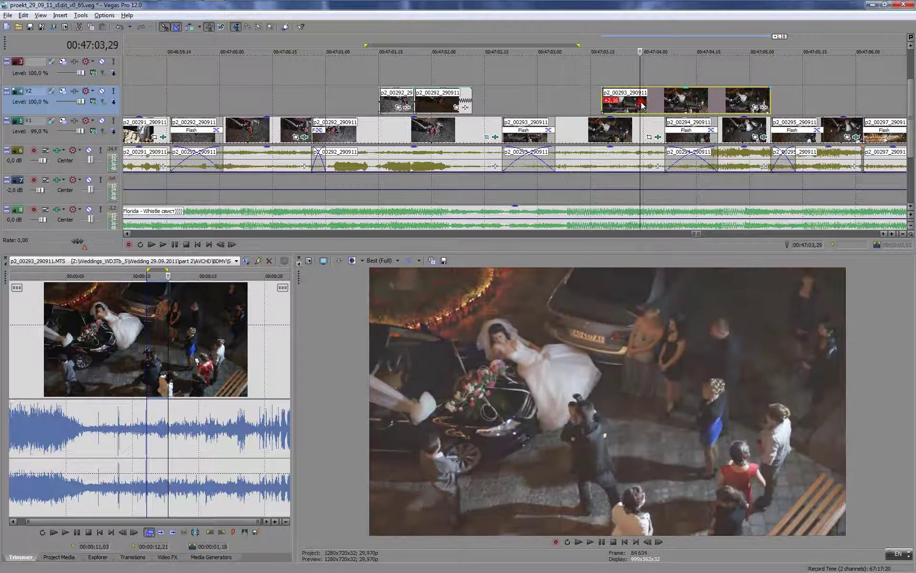
key("s")
left_click(673, 103)
key("Delete")
left_click(576, 73)
key("space")
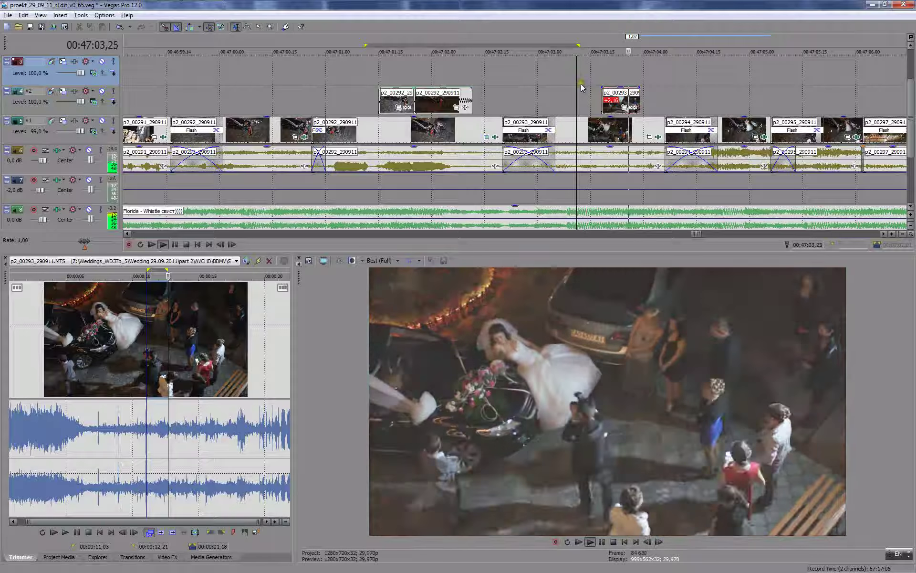
key("Return")
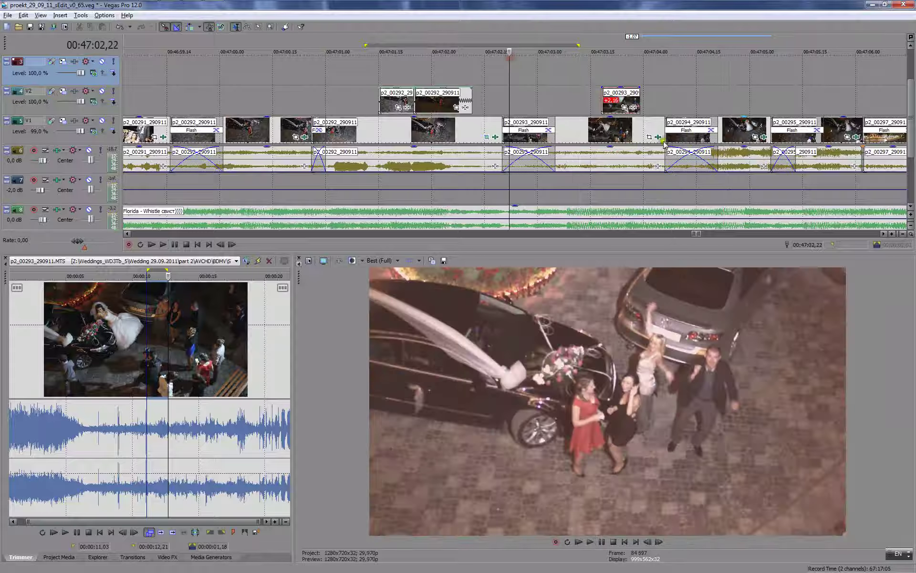
- Move the p2_00294 clip from V1 up to V2 and trim about 4 frames off its start
left_click_drag(719, 126, 727, 106)
left_click(564, 80)
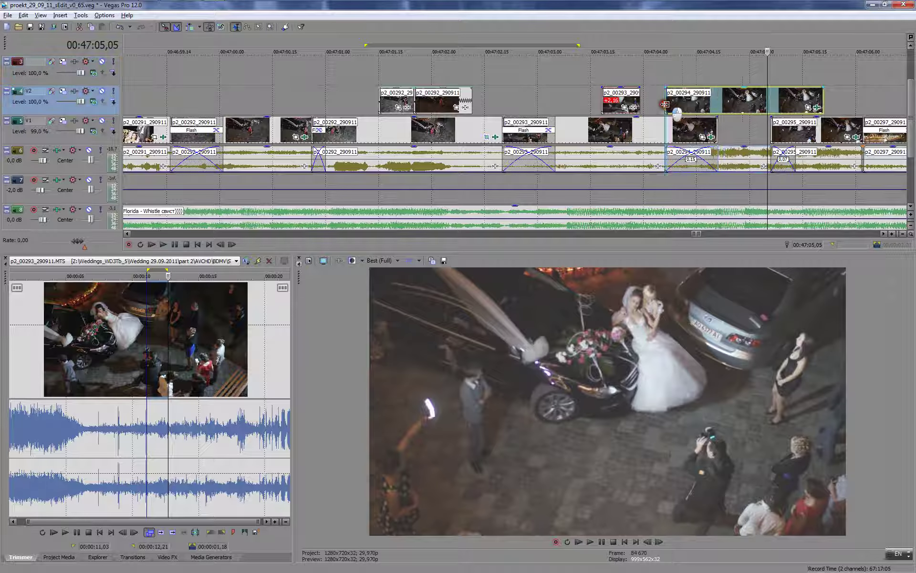
left_click_drag(687, 105, 700, 105)
- Play the sequence from the inserts on V2 through the car shots up to 00:47:10,17
left_click(575, 78)
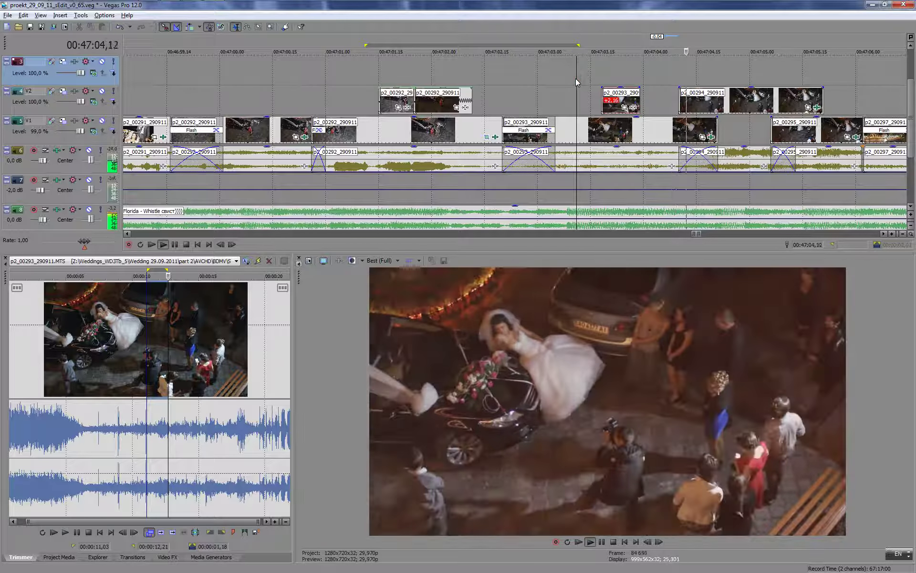
scroll(586, 103, "down", 2)
key("Return")
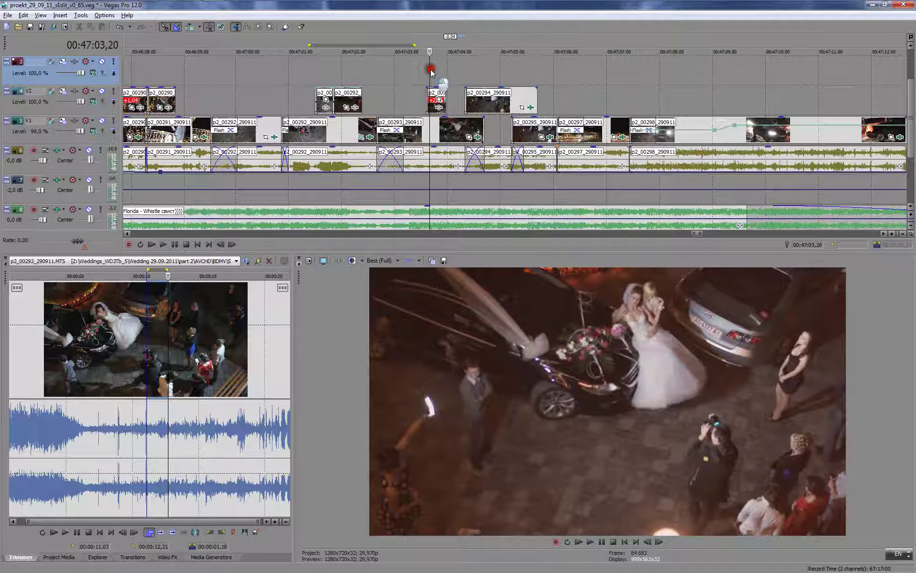
left_click(370, 71)
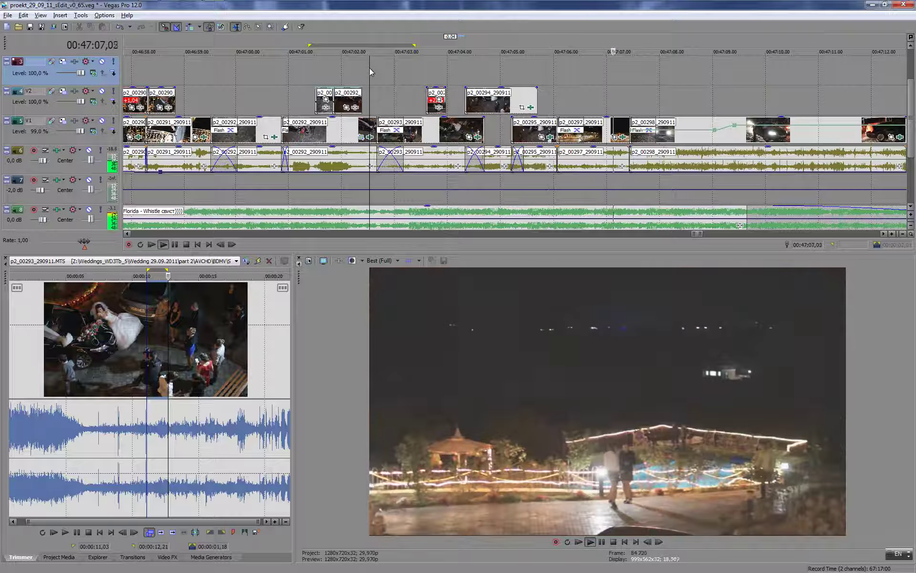
key("Return")
key("Return")
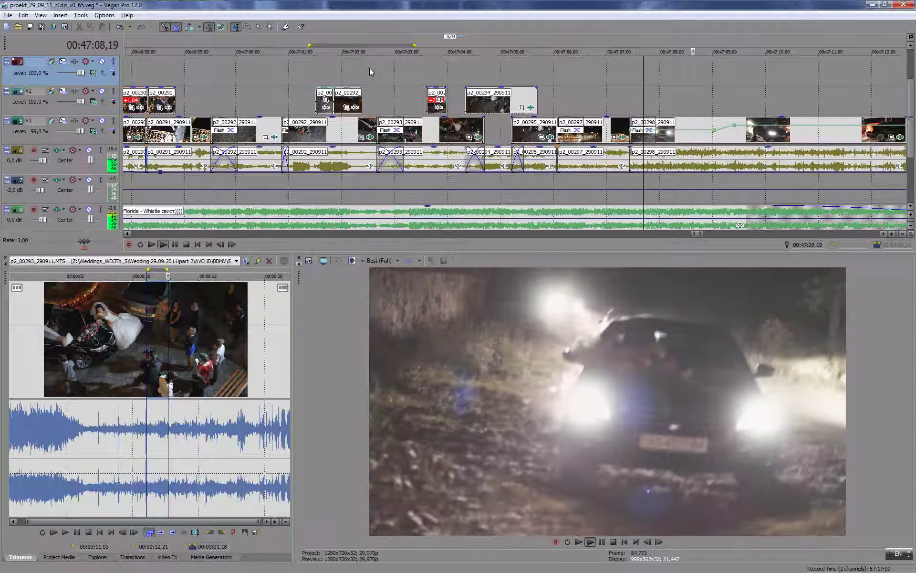
key("Return")
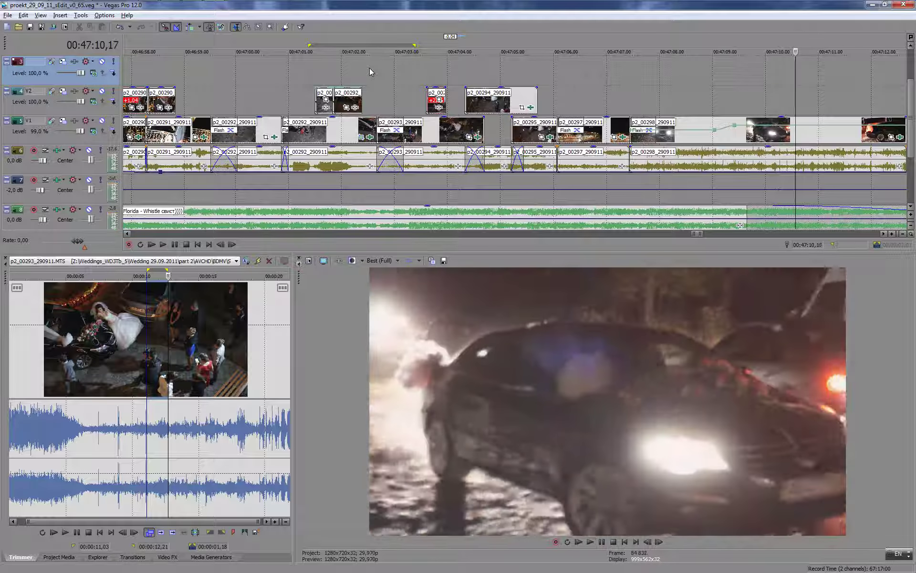
scroll(379, 172, "down", 1)
- Preview p2_00293 in the Trimmer and select its range from 00:00:16,05 to 00:00:20,15
left_click(184, 367)
key("space")
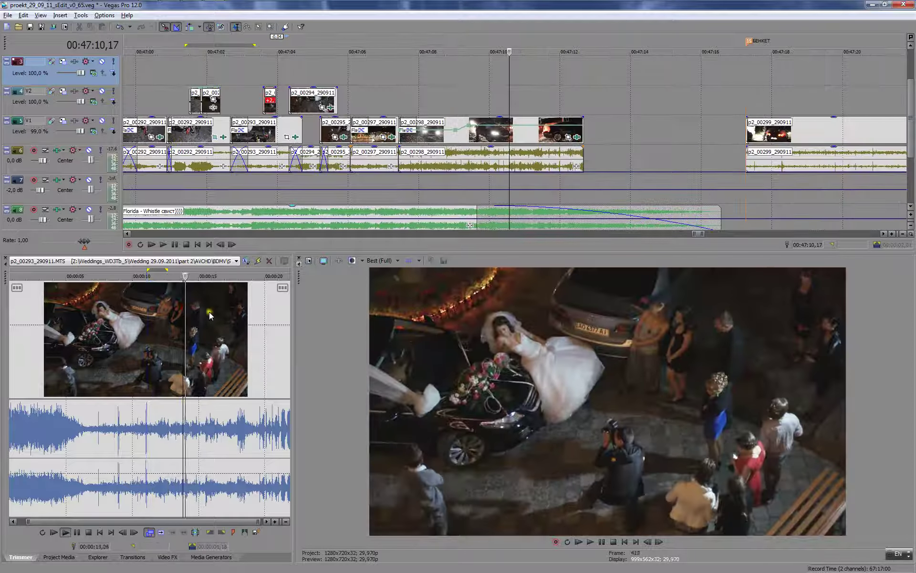
scroll(273, 321, "down", 1)
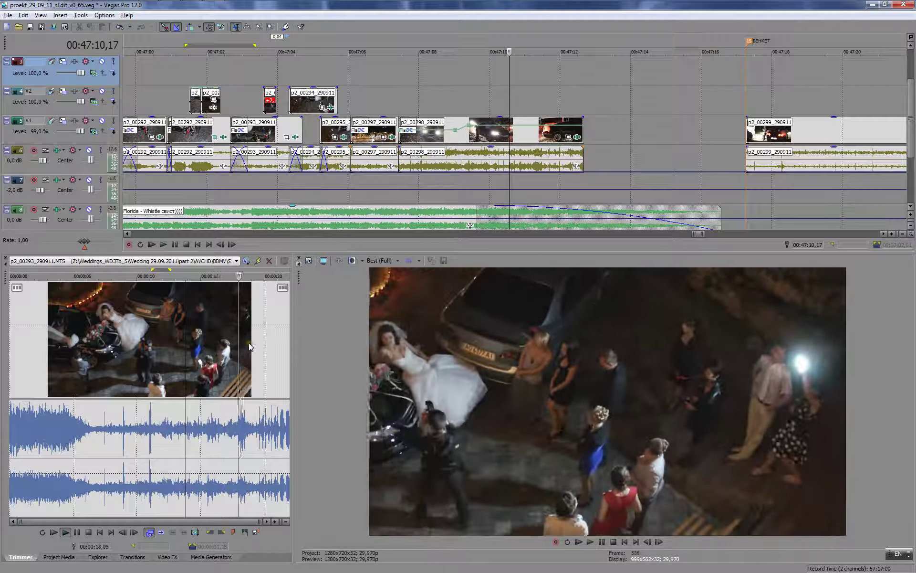
left_click(229, 352)
left_click_drag(216, 339, 268, 353)
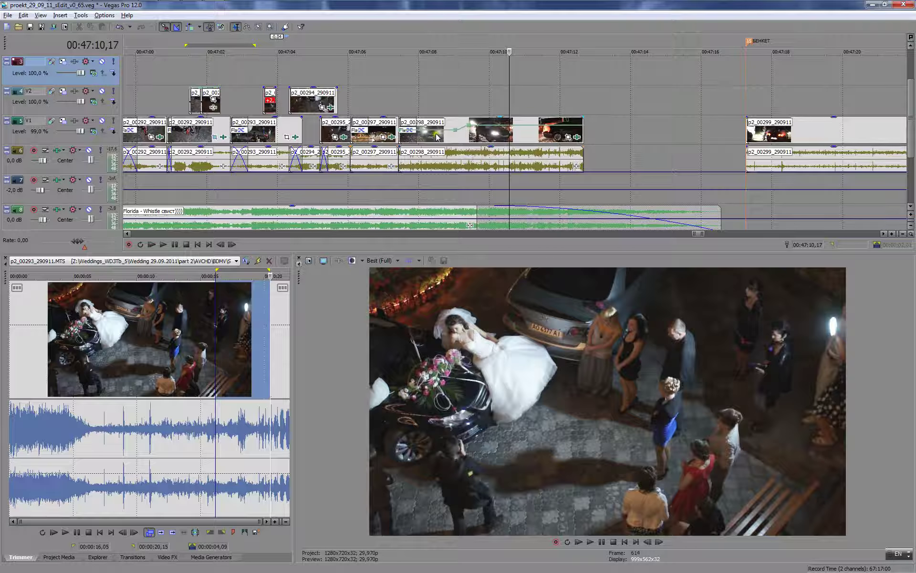
- Move the p2_00298 clip about 3.5 seconds later, place the selected p2_00293 range on V2 at about 00:47:07,19 and play the transition
left_click_drag(437, 138, 560, 138)
left_click_drag(233, 351, 398, 98)
left_click(387, 88)
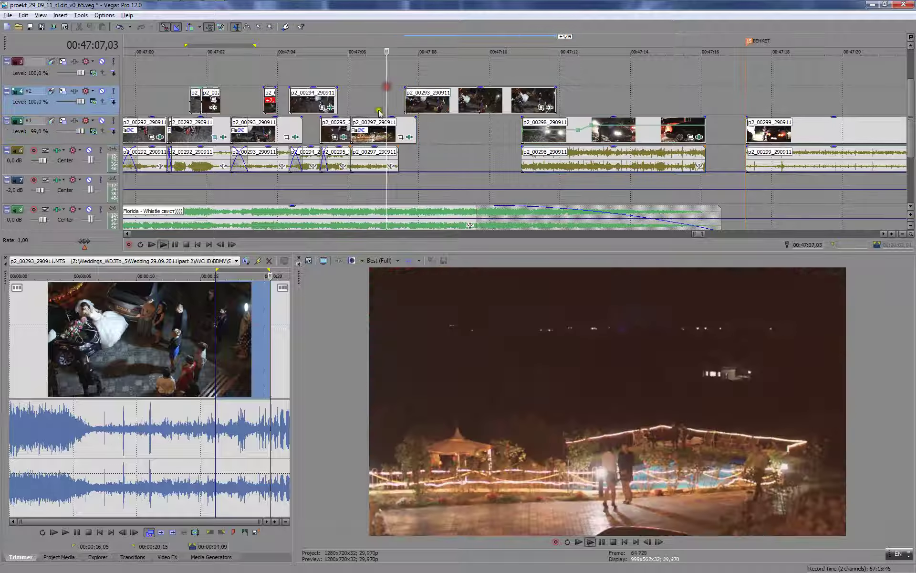
key("space")
left_click(328, 76)
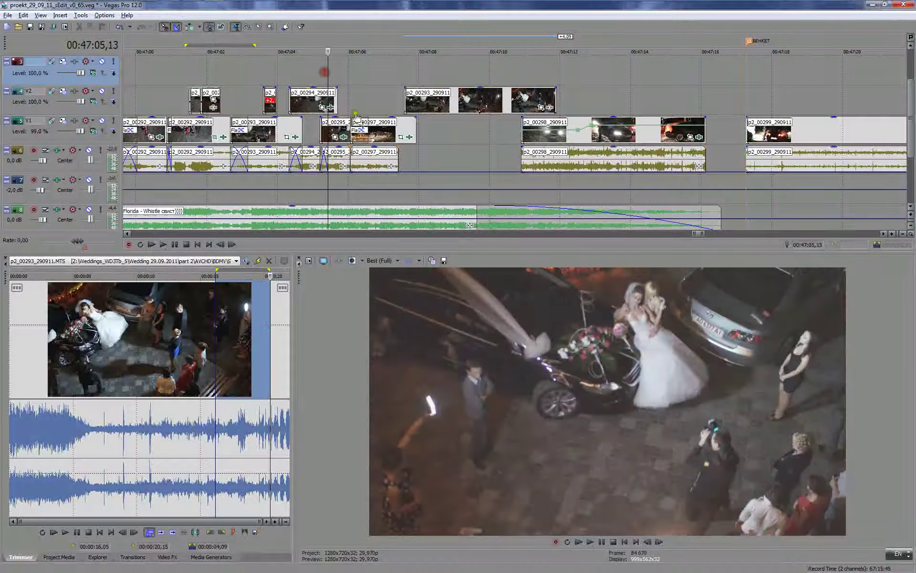
- Move the p2_00297 clip about 2.3 seconds later, shift p2_00293 on V2 one second and one frame earlier, and play the section
left_click_drag(363, 124, 443, 126)
left_click_drag(429, 93, 392, 99)
left_click(346, 95)
key("space")
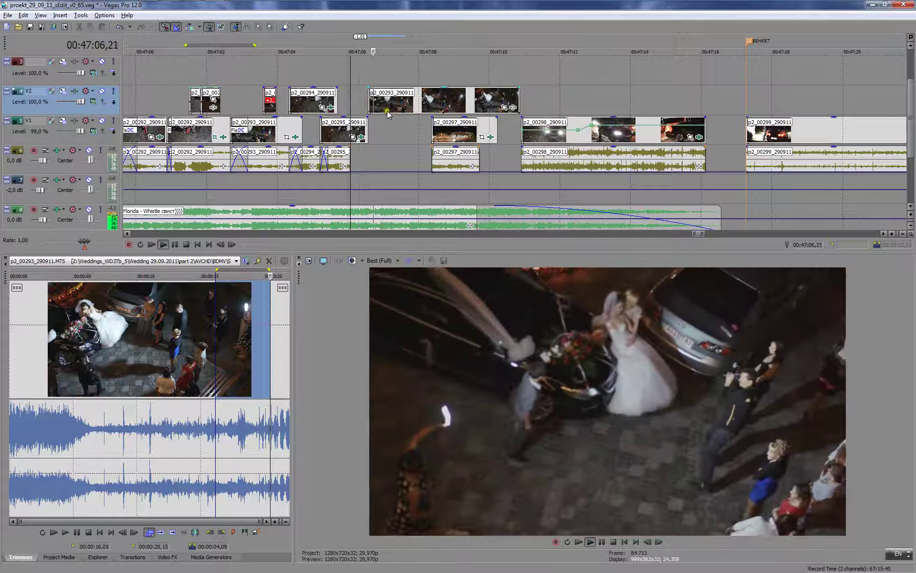
key("space")
key("space")
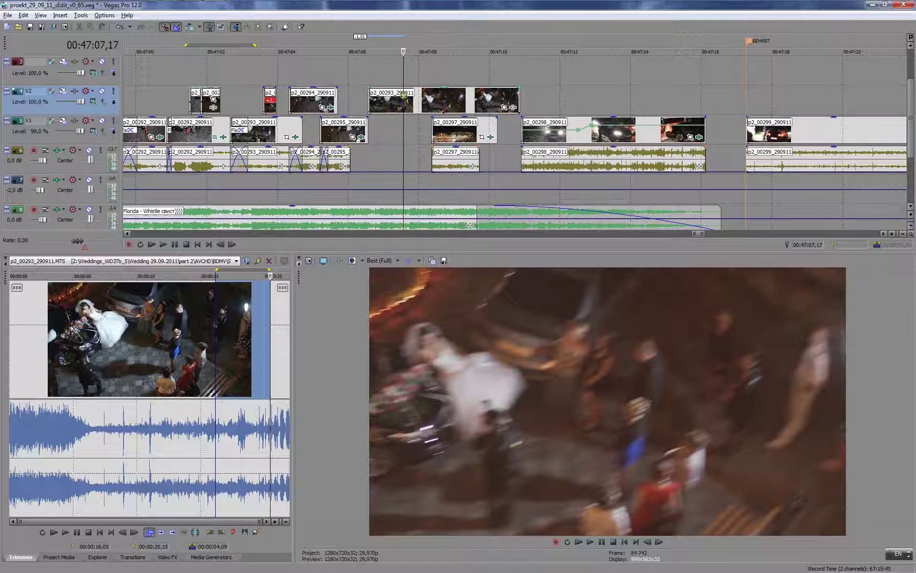
- Split the p2_00293 clip on V2 at 00:47:07,05
key("Left")
key("Left")
key("Left")
key("Left")
key("Left")
key("Left")
key("Left")
key("Left")
key("Left")
key("Left")
key("Left")
key("Left")
left_click(389, 95)
key("s")
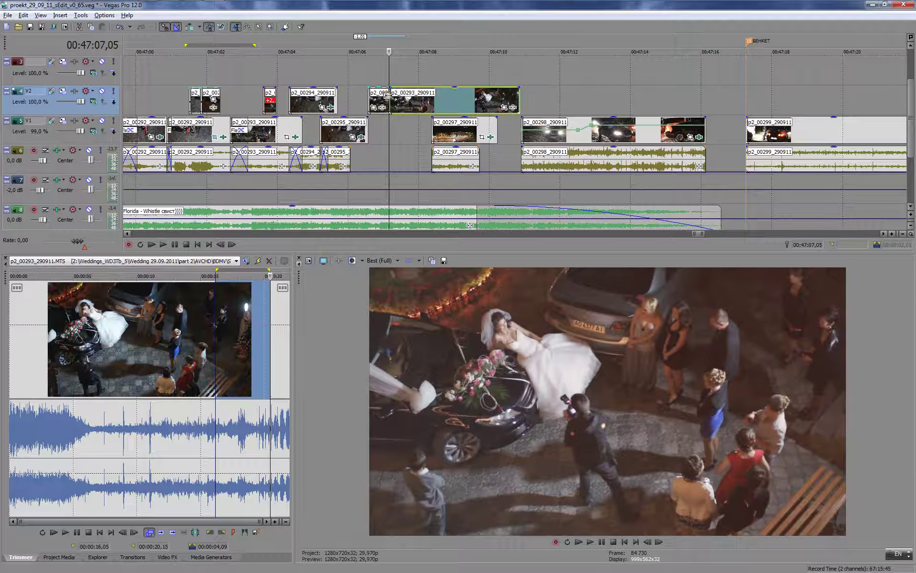
- Place p2_00293 on V1 directly after p2_00295, put the short insert on V2 at about 00:47:07,01, and play the result
left_click_drag(391, 95, 380, 132)
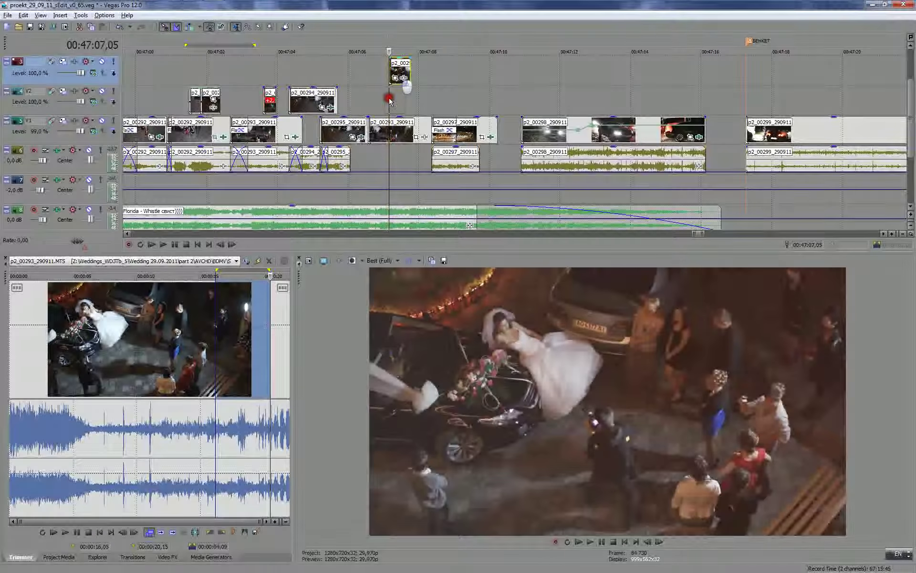
left_click_drag(395, 74, 390, 104)
left_click(357, 85)
key("space")
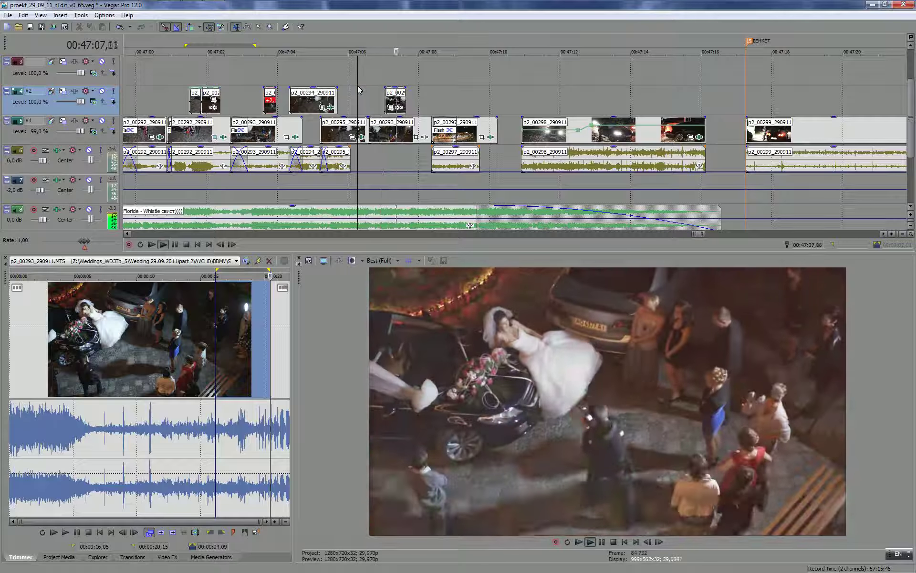
- Move the short insert on V2 five frames later and play the section up to 00:47:09,00
key("Return")
left_click_drag(390, 95, 396, 94)
left_click(347, 73)
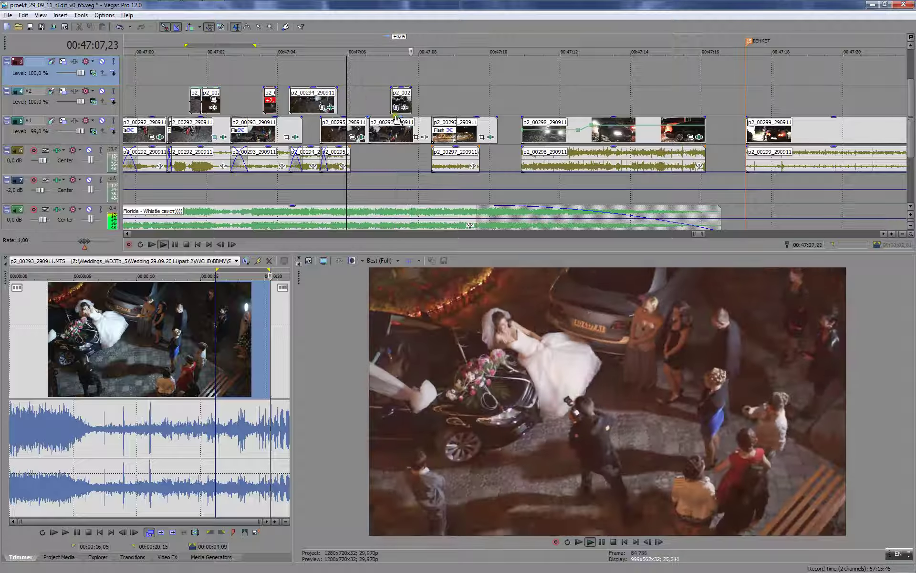
key("Return")
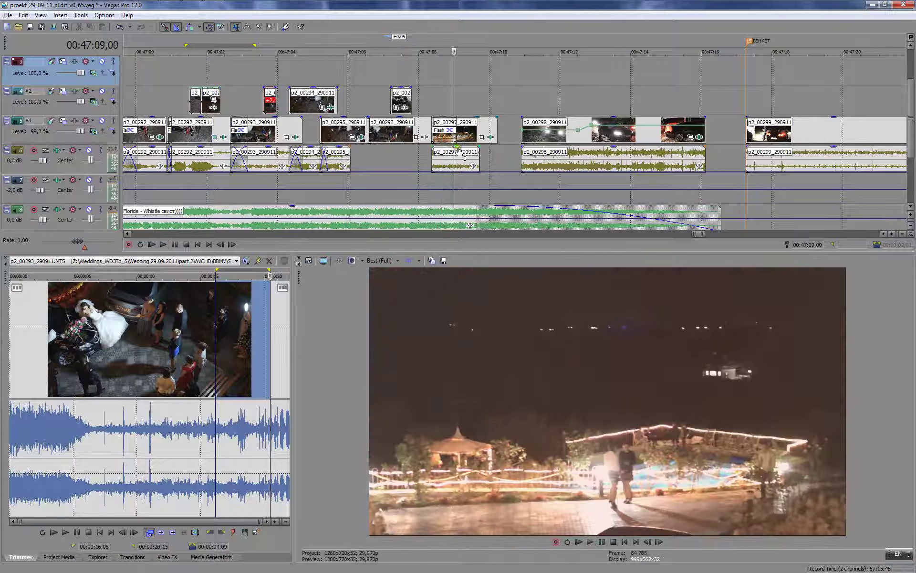
- Play the sequence from the V2 inserts through p2_00297 and into the p2_00298 car shot to check the rhythm
left_click(425, 109)
key("Return")
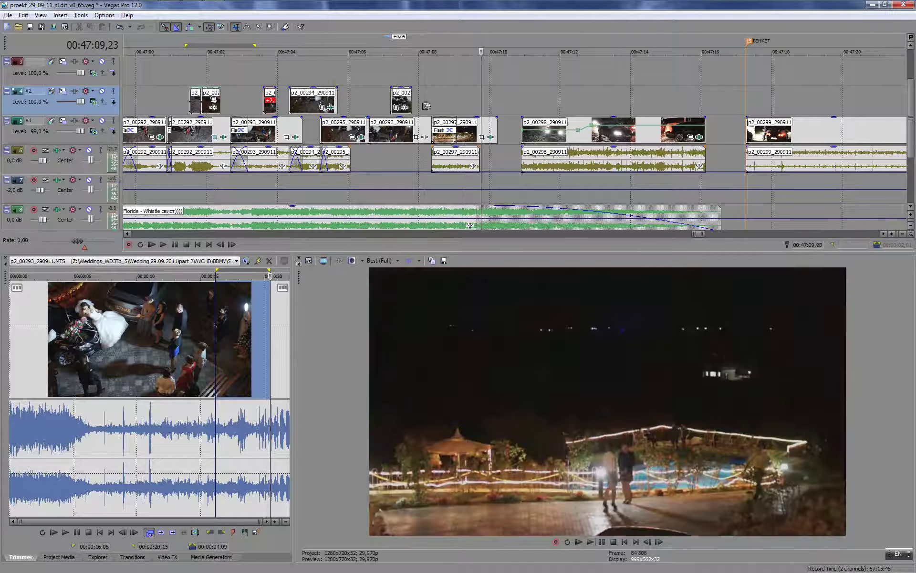
left_click(315, 72)
key("Return")
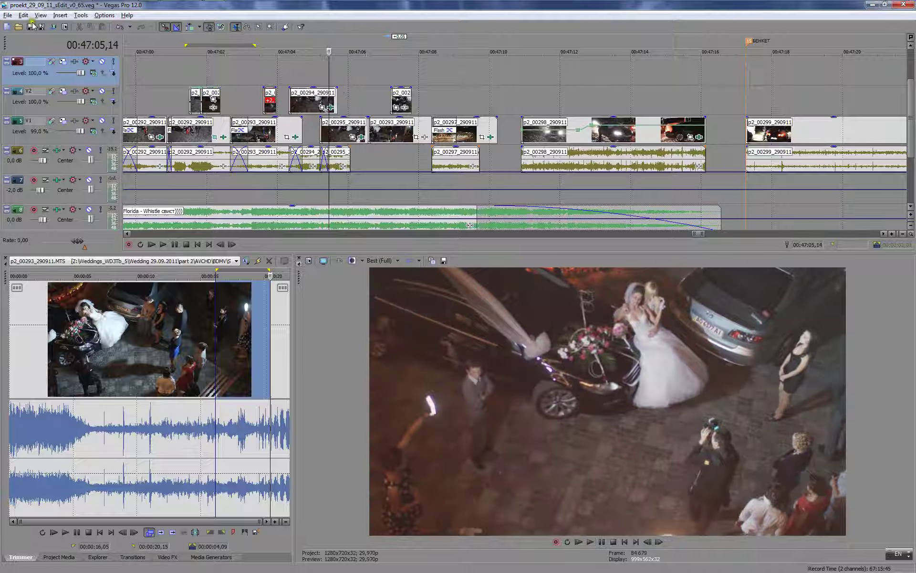
left_click(268, 83)
key("Return")
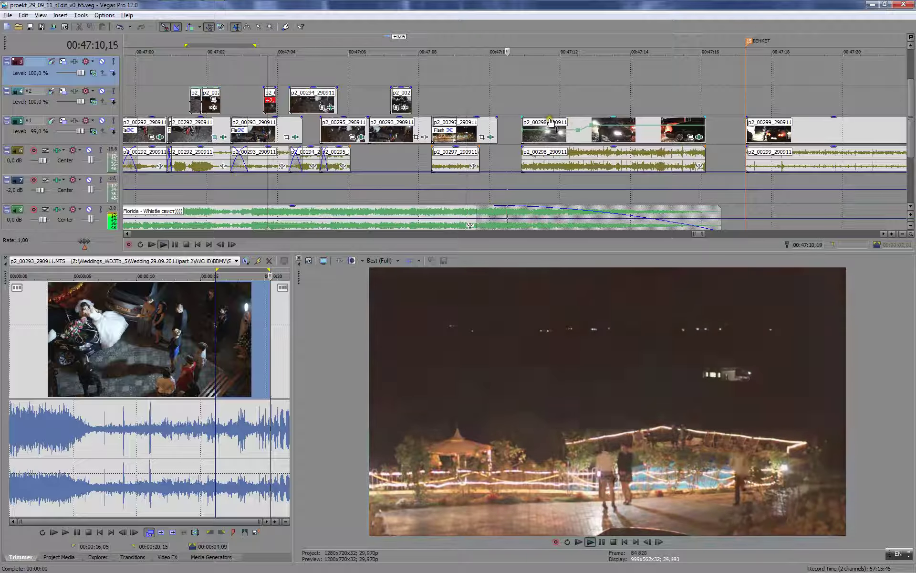
key("Return")
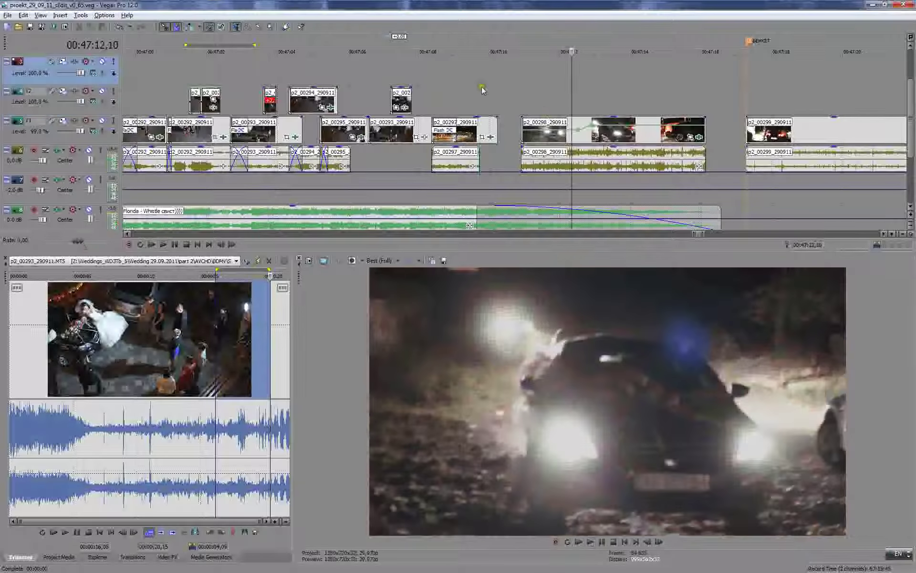
- Move the p2_00298 clip 20 frames earlier so it closes up to p2_00297, and play the transition
left_click(482, 90)
key("Return")
left_click_drag(538, 141, 514, 145)
left_click(490, 94)
key("Return")
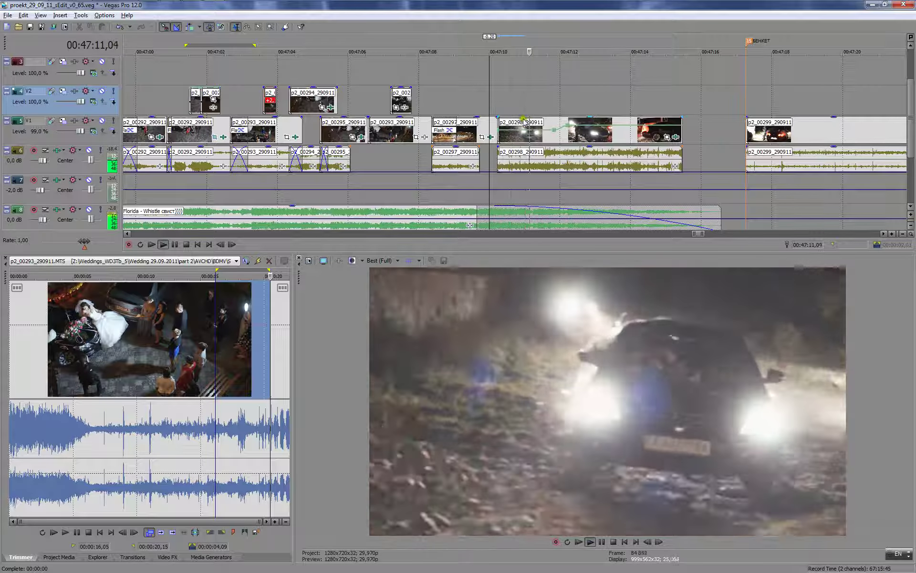
left_click(480, 94)
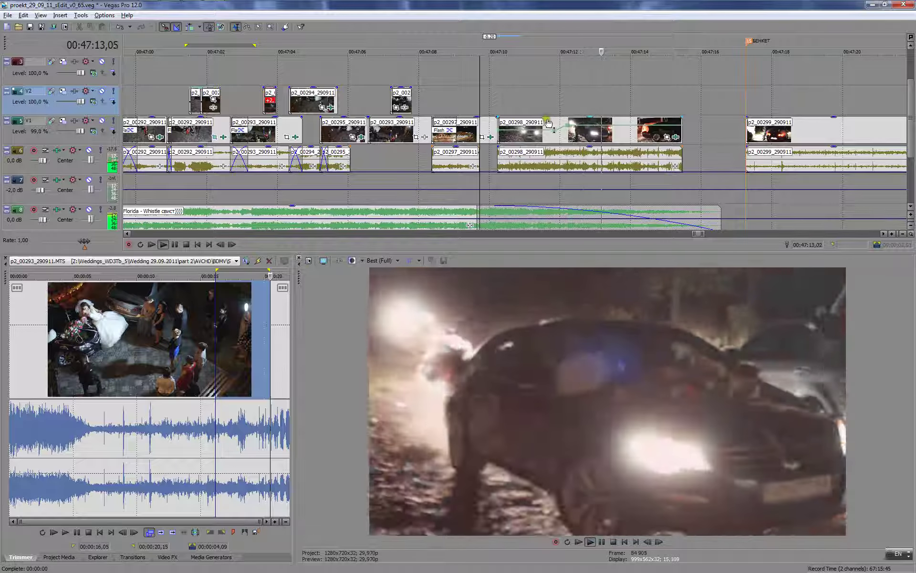
key("Return")
- Delete all effects from the p2_00298 clip and replay its start
right_click(674, 137)
left_click(680, 159)
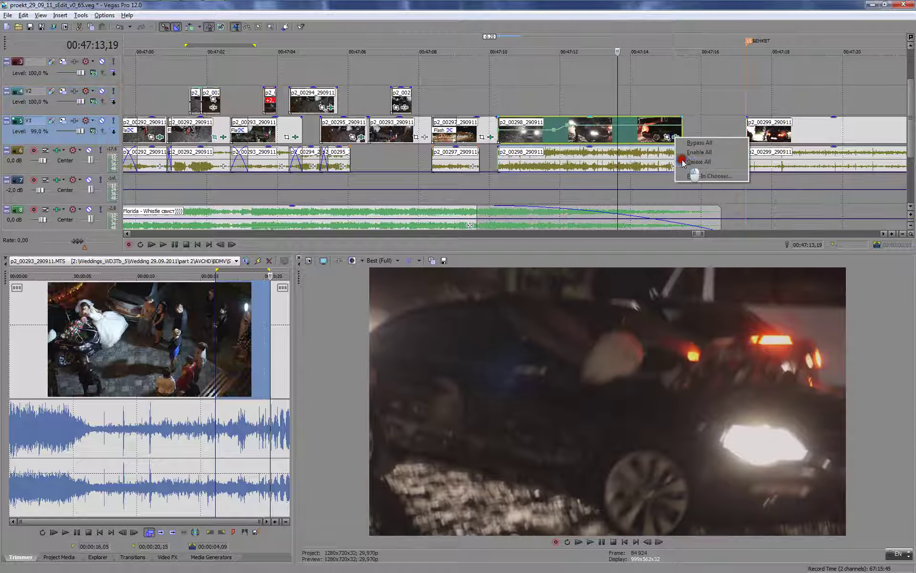
left_click(492, 84)
key("space")
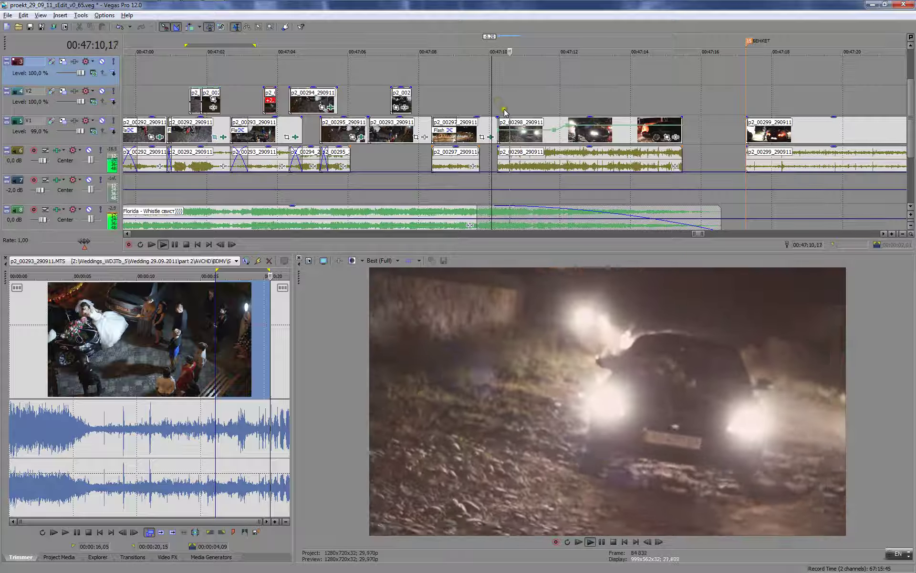
- Try to create a subclip from the p2_00298 clip and open the clip in the Trimmer
right_click(549, 135)
left_click(547, 130)
right_click(544, 128)
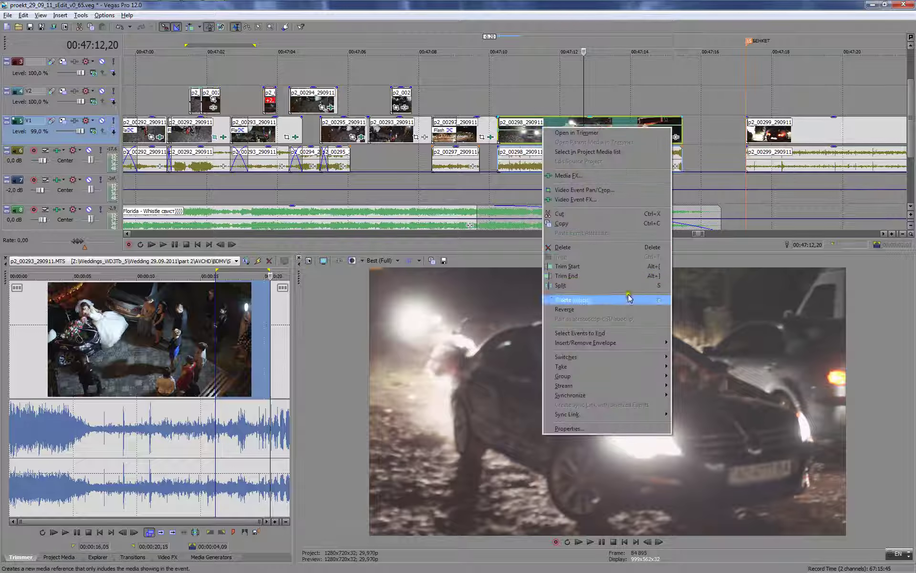
left_click(616, 300)
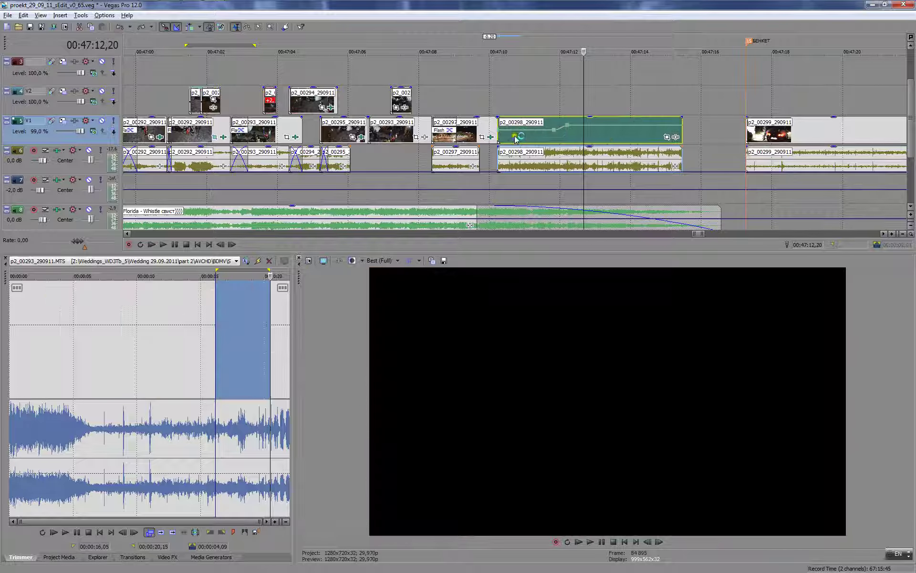
right_click(513, 135)
left_click(527, 142)
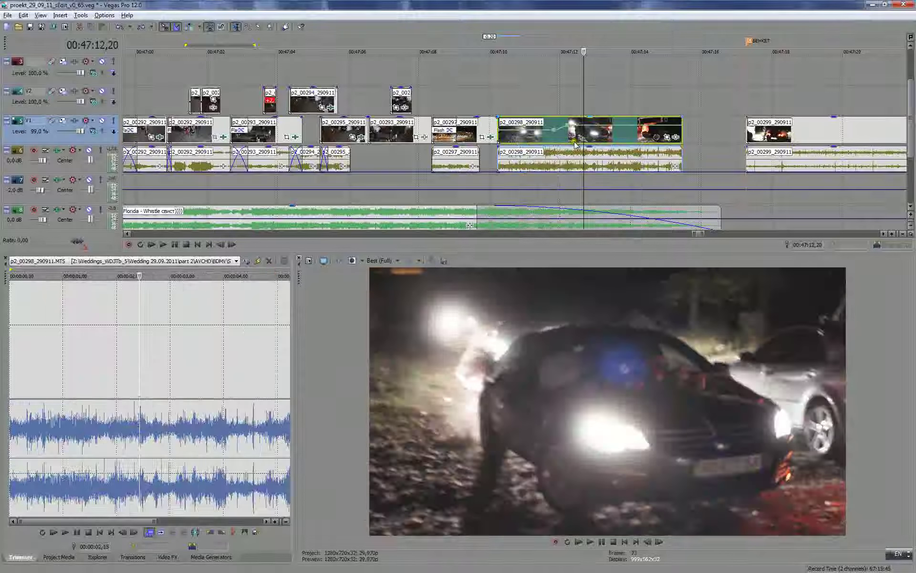
- Remove the velocity envelope from the p2_00298 clip and place the cursor just before its start at 00:47:10,00
right_click(547, 138)
mouse_move(623, 354)
left_click(684, 352)
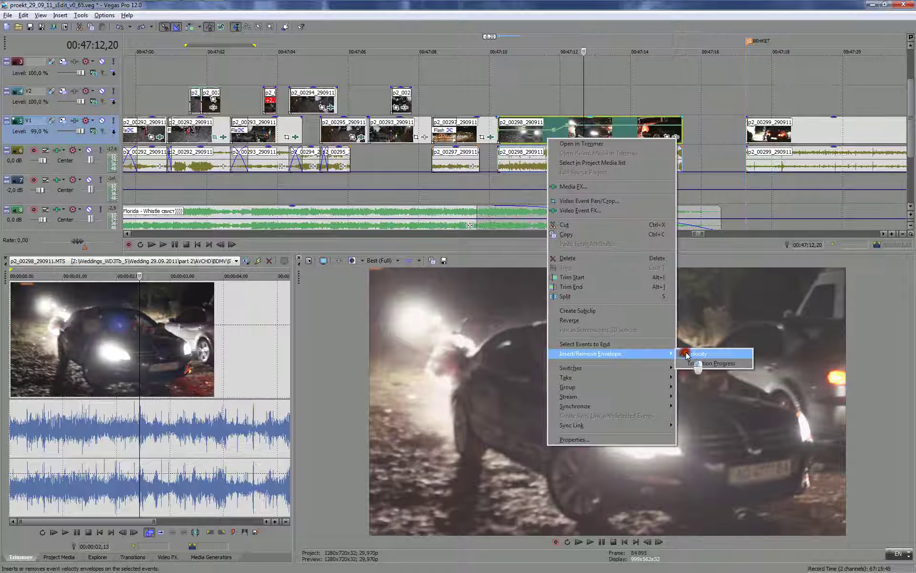
left_click(502, 87)
left_click(496, 95)
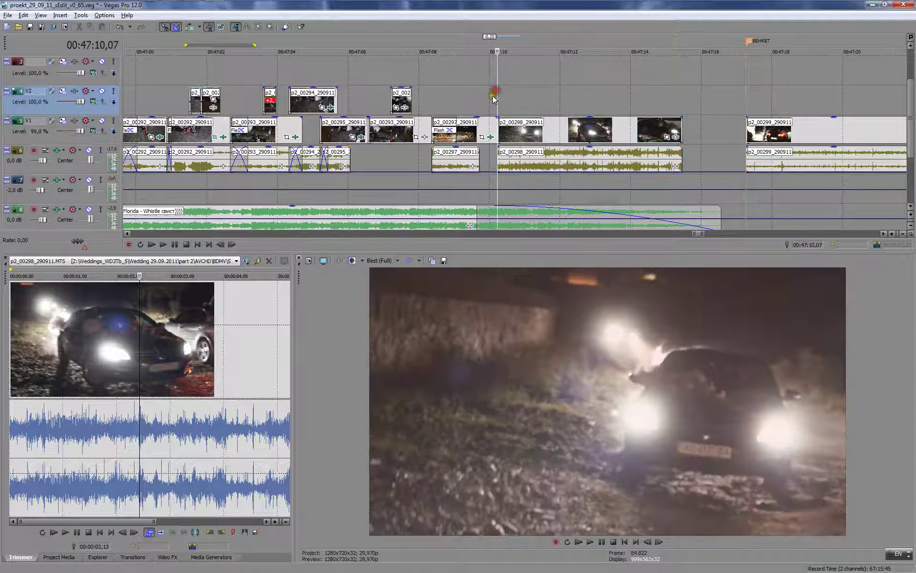
left_click(489, 94)
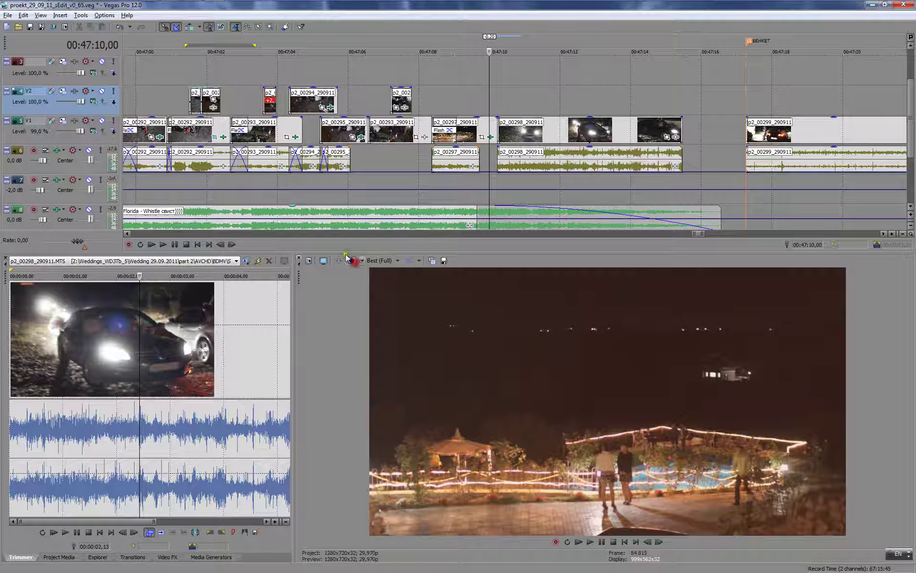
- Compare the picture with overlay track 2 muted and unmuted, and play the transition from p2_00297 into p2_00298
scroll(379, 147, "up", 2)
left_click(100, 93)
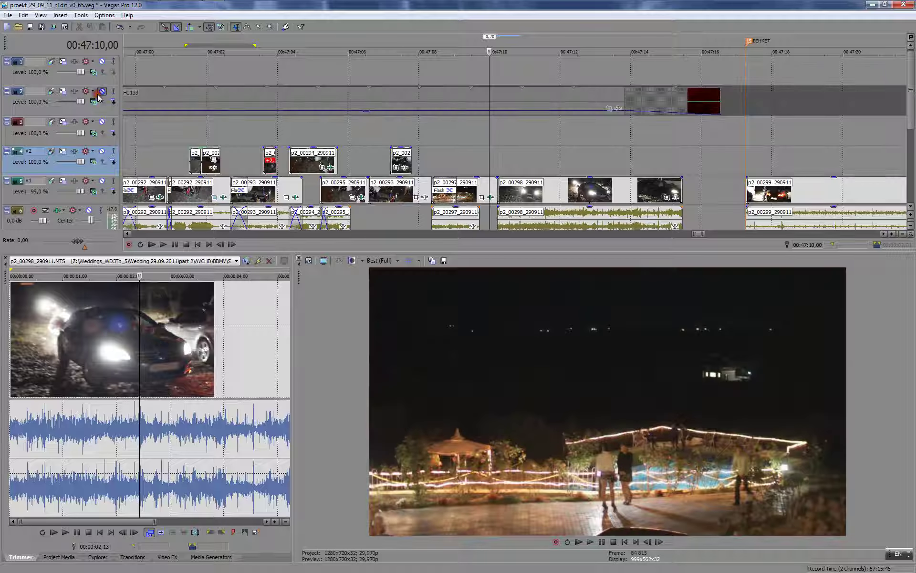
left_click(99, 93)
left_click(99, 93)
left_click(100, 93)
left_click(475, 142)
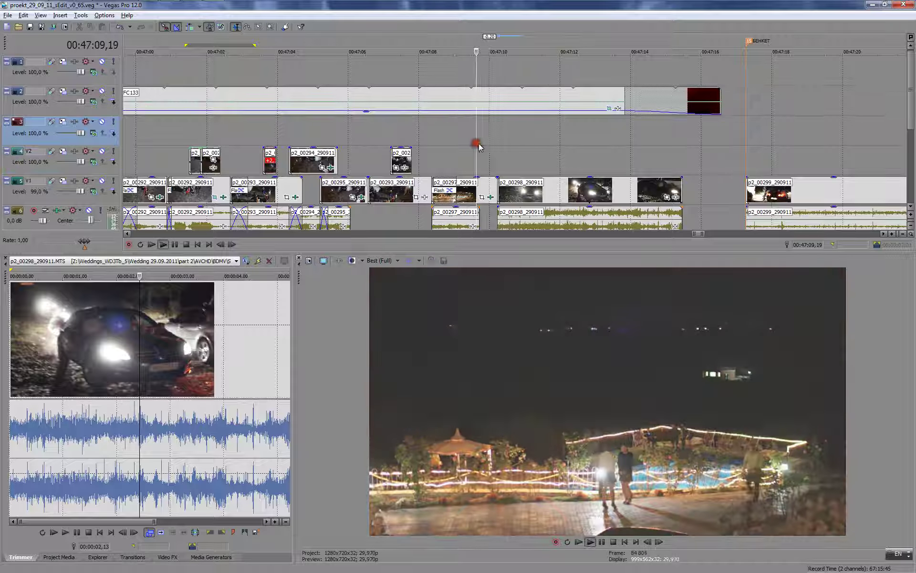
key("space")
key("Return")
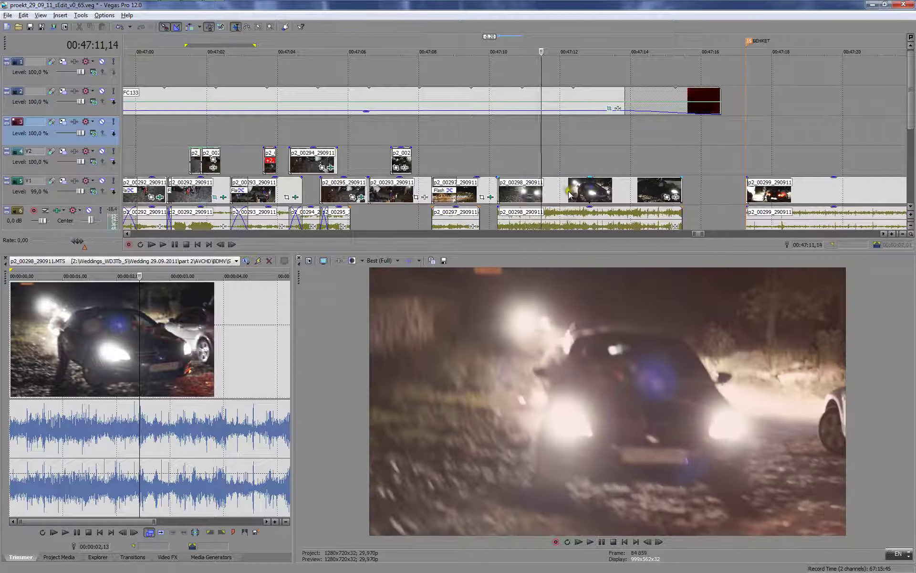
key("Return")
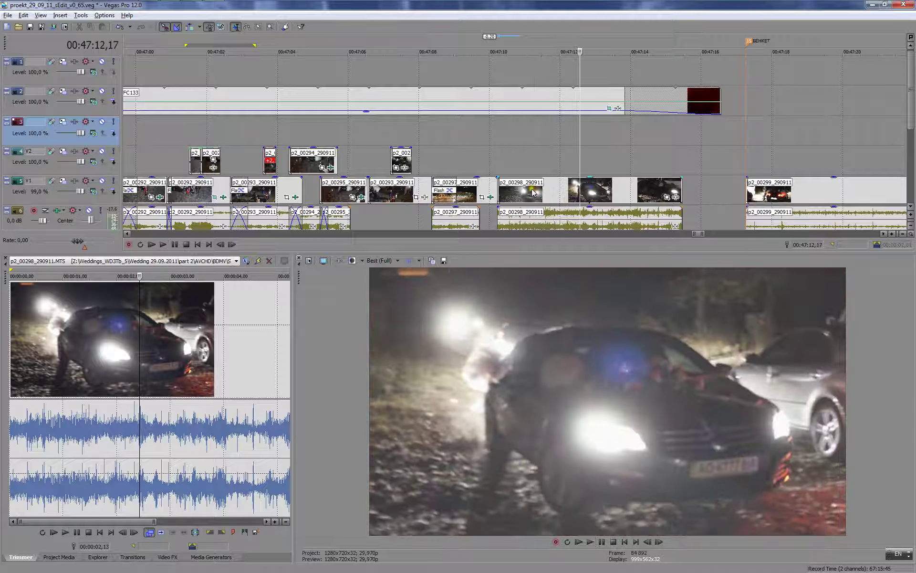
- Adjust the volume envelope points on the clip audio track at the start of p2_00298 and play it
left_click(532, 191)
key("Left")
key("Left")
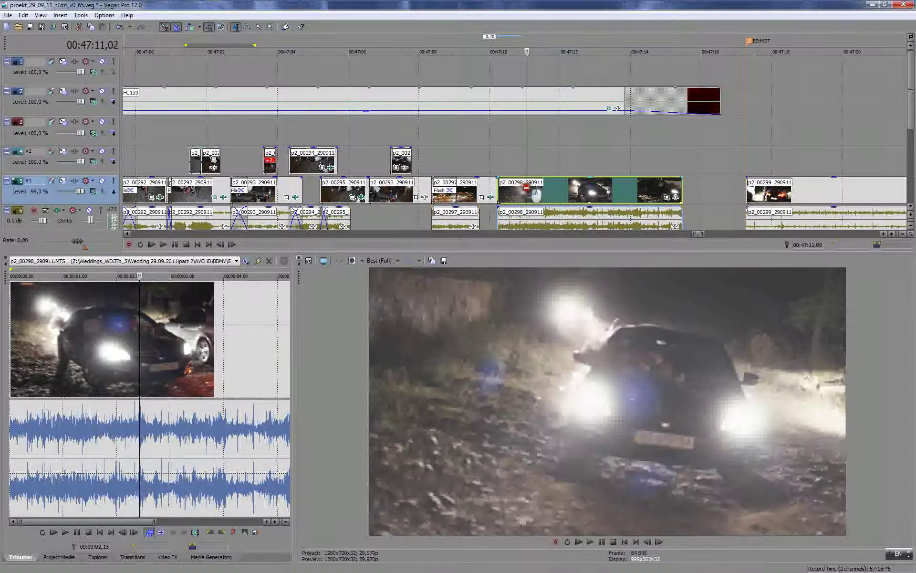
scroll(505, 207, "down", 1)
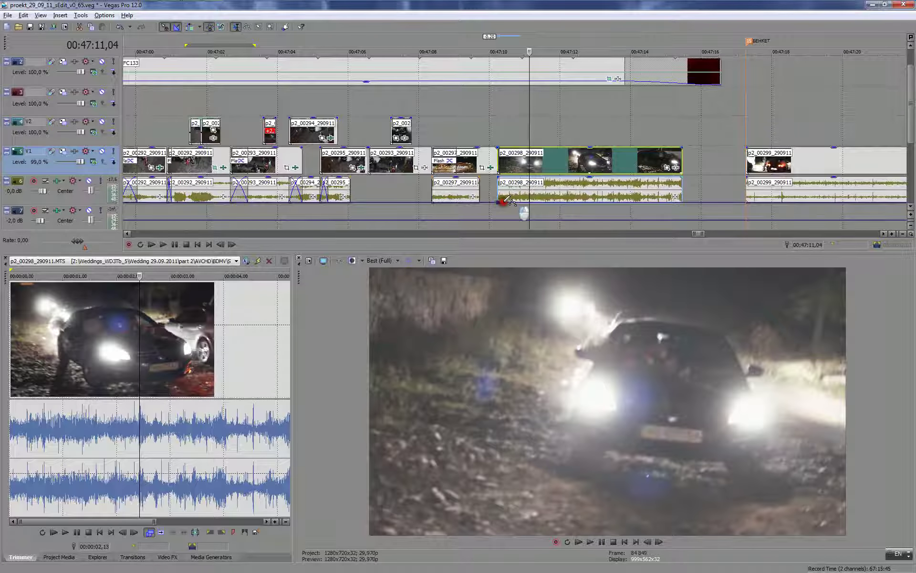
left_click(497, 135)
key("space")
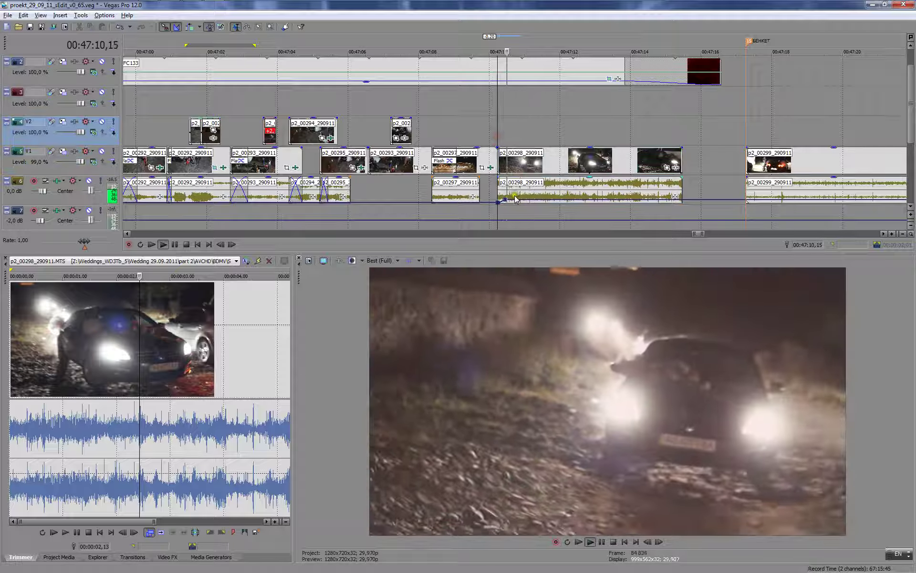
mouse_move(514, 202)
left_mouse_down()
mouse_move(515, 193)
mouse_move(523, 205)
left_mouse_up()
key("Return")
- Play the transition from about 00:47:09,22 and split the p2_00298 clip on V1 at 00:47:11,14
left_click(481, 134)
key("space")
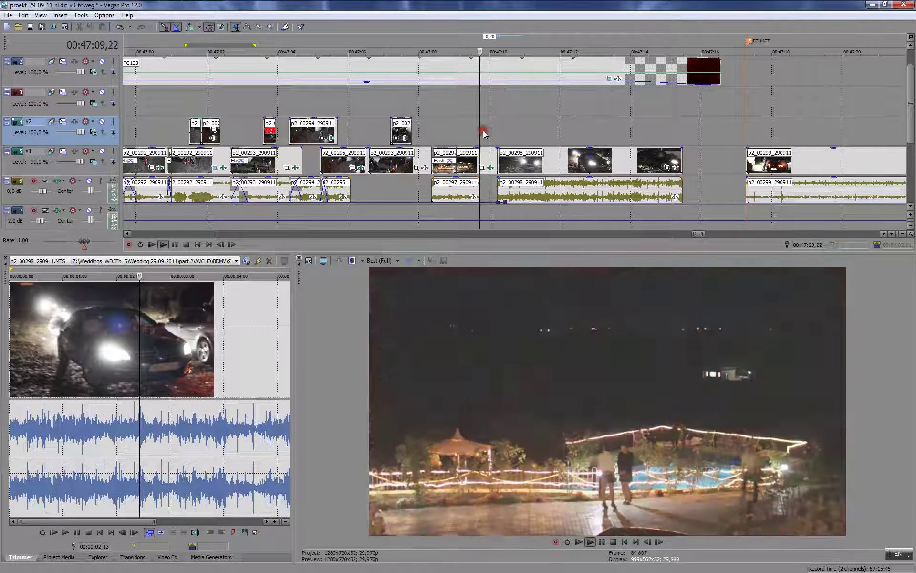
key("Return")
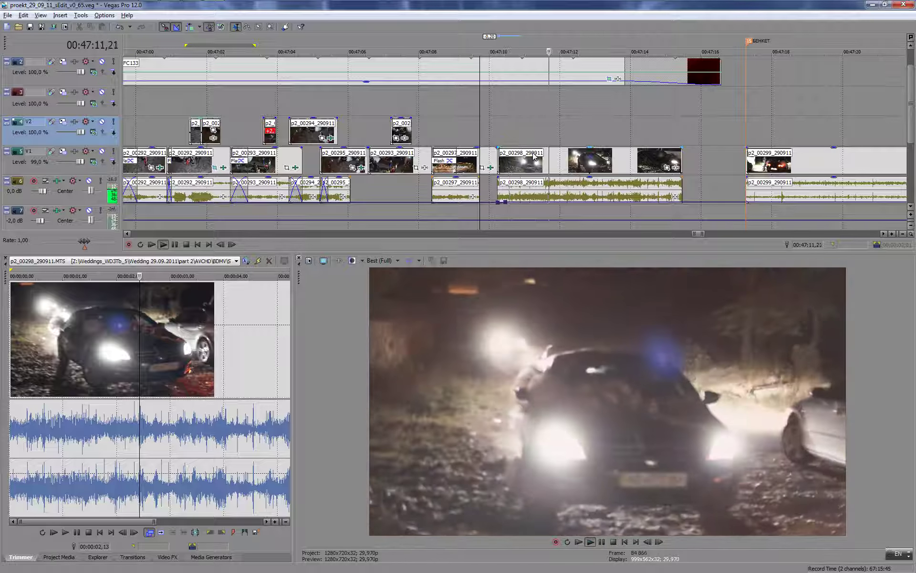
left_click(542, 159)
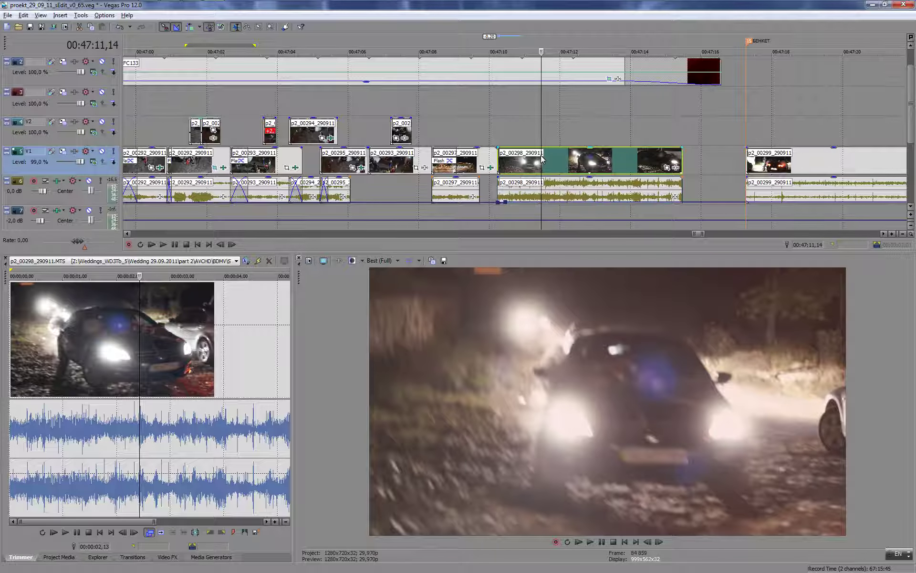
key("s")
- Apply the proDAD Mercalli 2.0 (Default) effect to the first part of the split p2_00298 clip
left_click(518, 156)
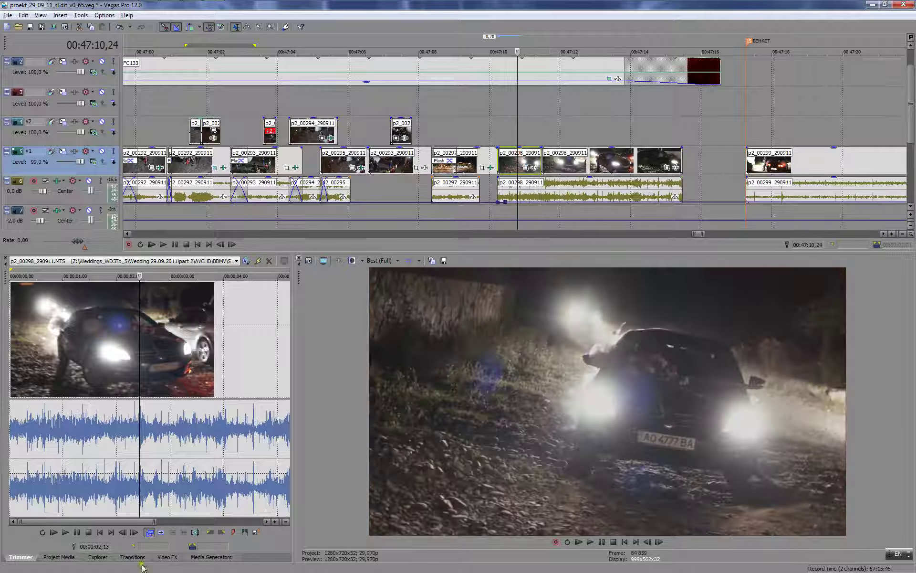
left_click(167, 557)
left_click_drag(120, 292, 550, 117)
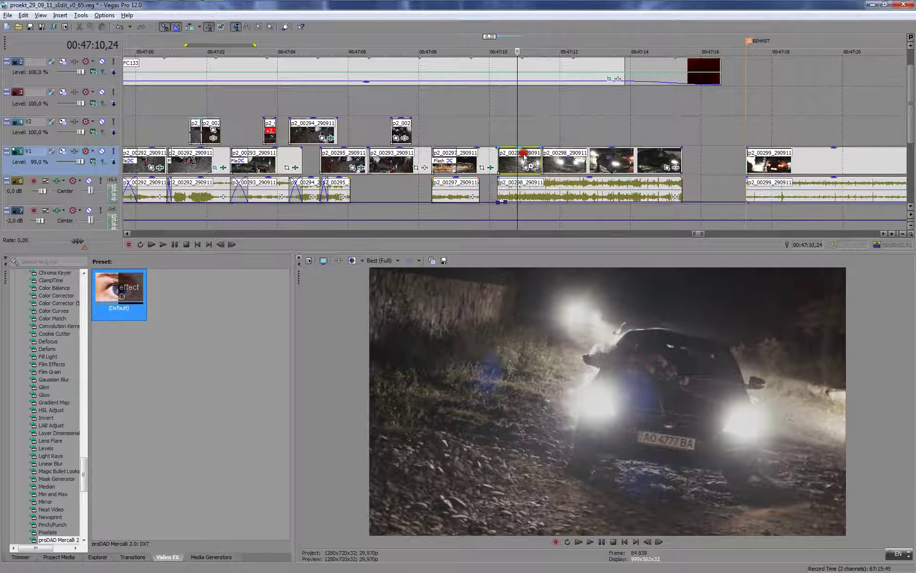
left_click_drag(524, 155, 524, 156)
- Set Mercalli's Avoid Border balance between less zoom and more steady to 21% and start the video analysis
left_click_drag(241, 225, 232, 229)
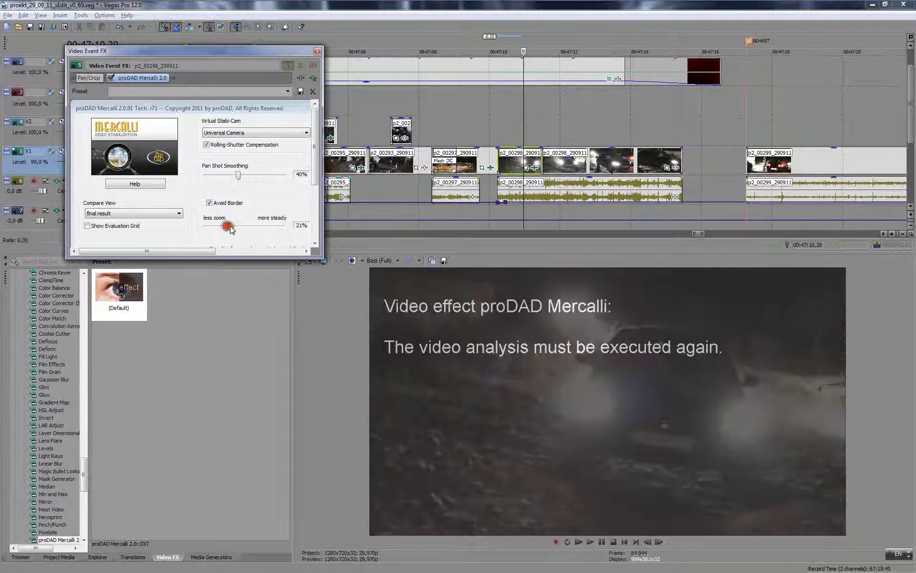
scroll(258, 210, "down", 3)
left_click(257, 213)
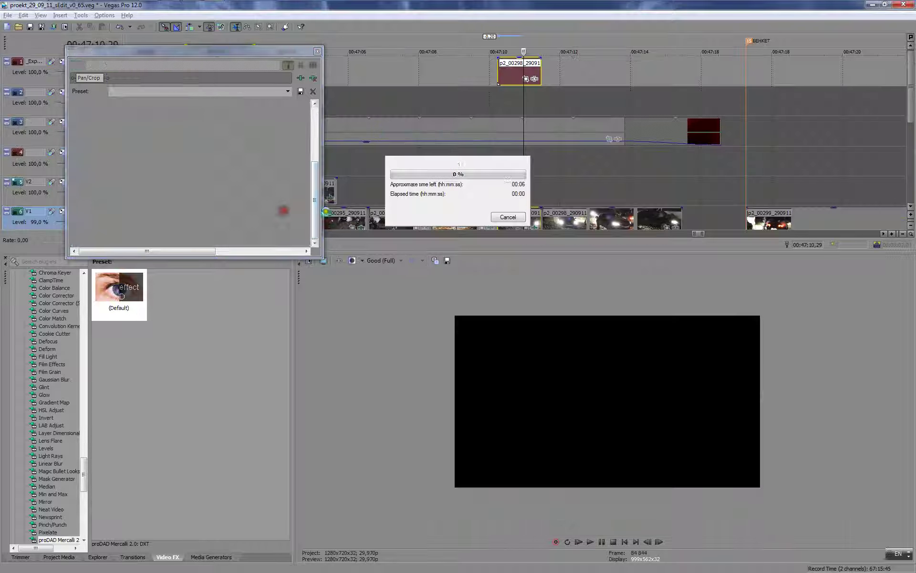
- Close the effect settings and play the stabilized first part of p2_00298 through its cut
left_click(317, 51)
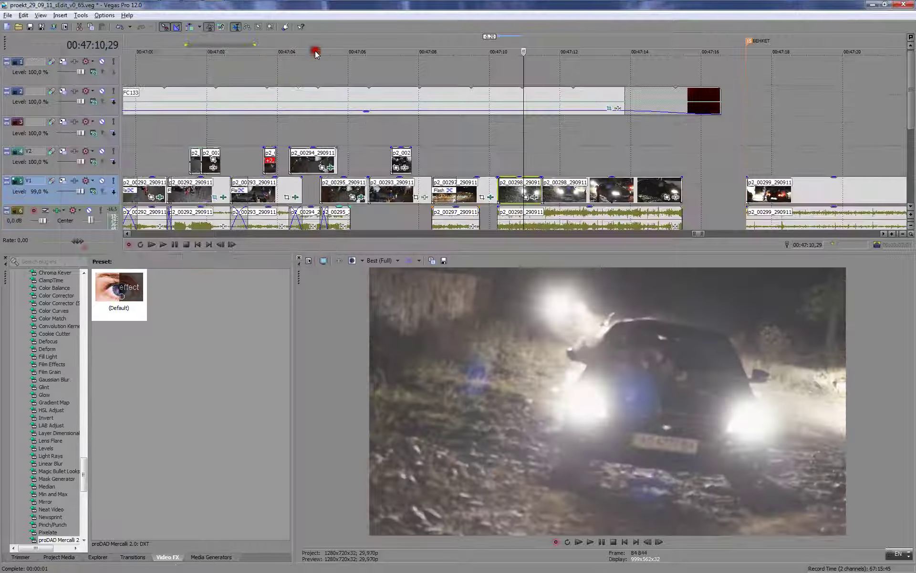
left_click(488, 151)
key("space")
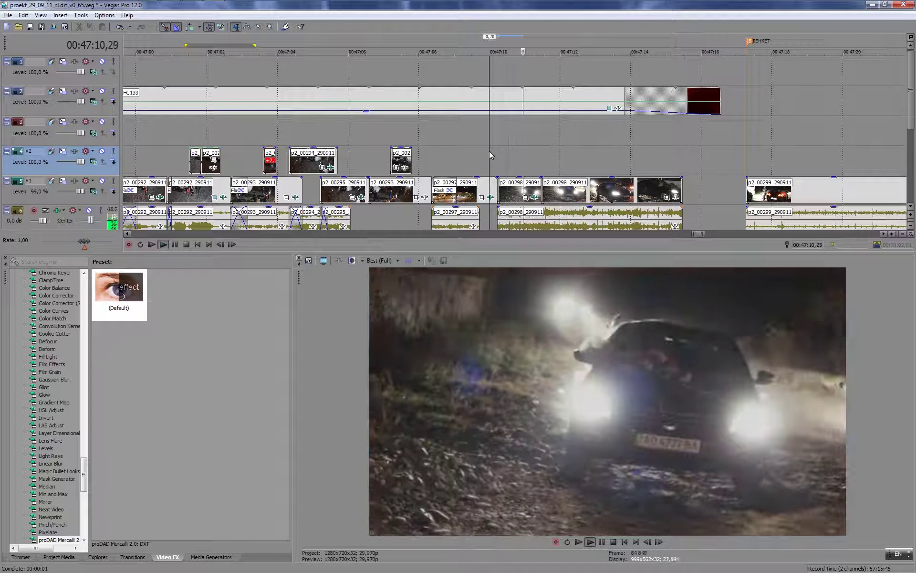
key("Return")
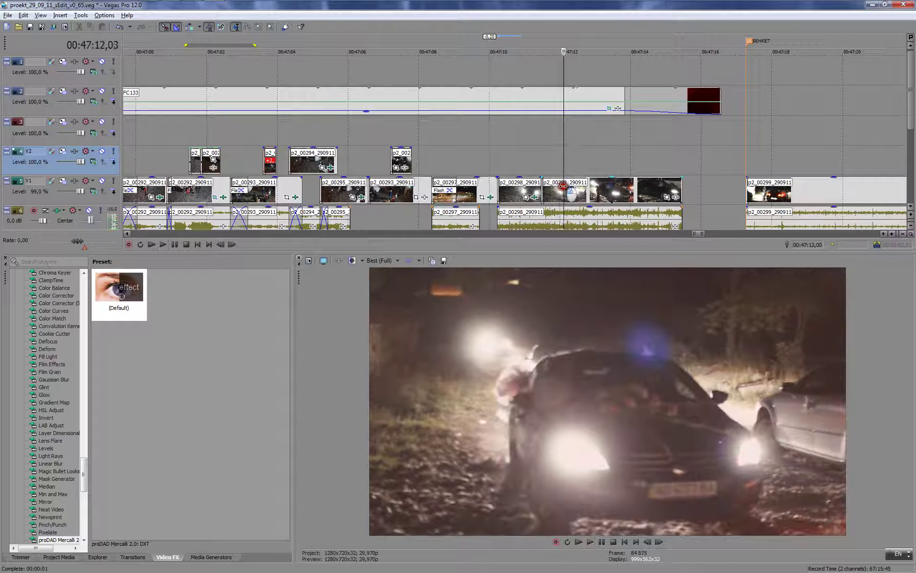
- Cut about 2,06 off the start of the second p2_00298 part on V1, close the gap and play the join
mouse_move(563, 186)
left_mouse_down()
mouse_move(620, 188)
mouse_move(566, 196)
left_mouse_up()
left_click(619, 188)
key("s")
left_click(589, 188)
key("Delete")
left_click(525, 147)
key("space")
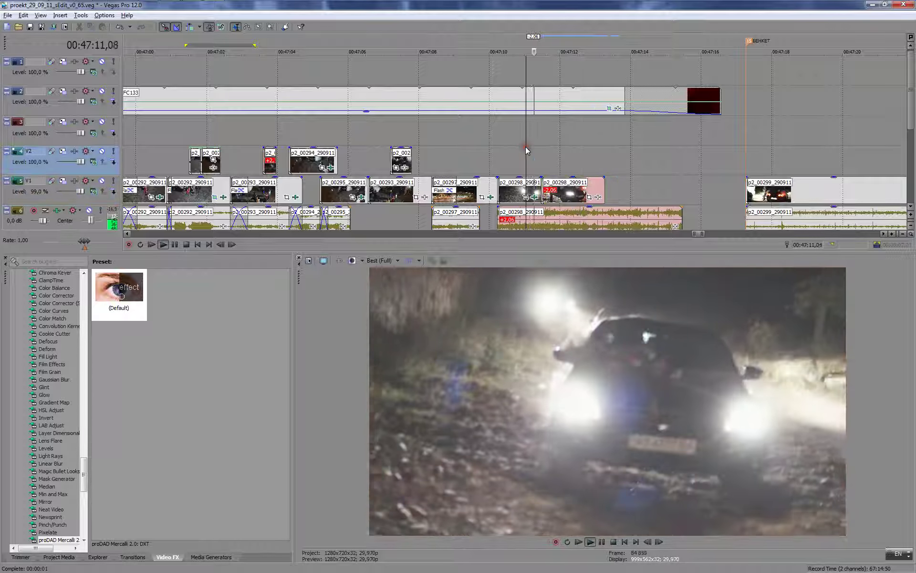
key("Return")
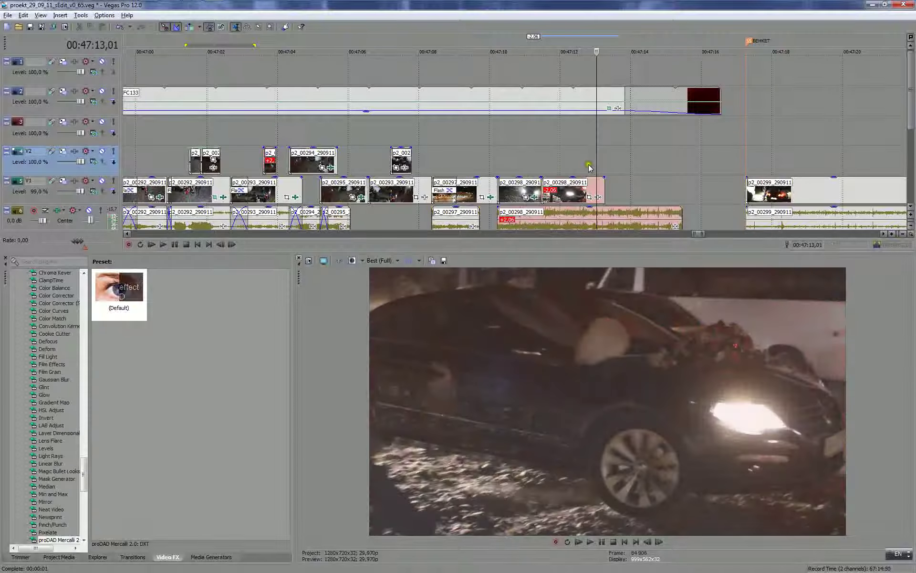
- Extend the end of the second p2_00298 part on V1 by about 3,06 and play the cut before it
left_click_drag(604, 178, 715, 190)
left_click(493, 153)
key("Return")
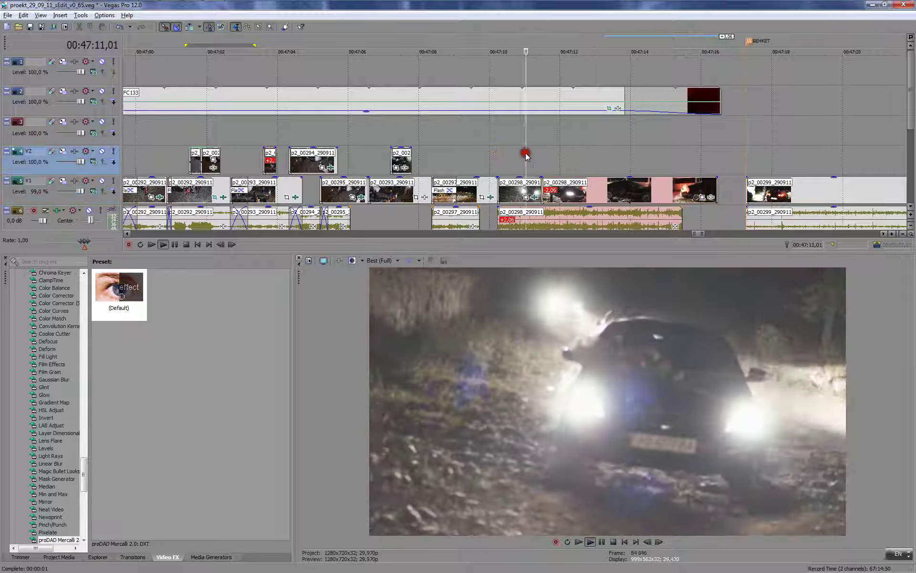
- Split the second p2_00298 part about 1,00 after its start, delete the leading piece and pull the remainder up against the stabilized shot
left_click(576, 186)
key("s")
left_click(552, 187)
key("Delete")
left_click_drag(596, 184, 562, 183)
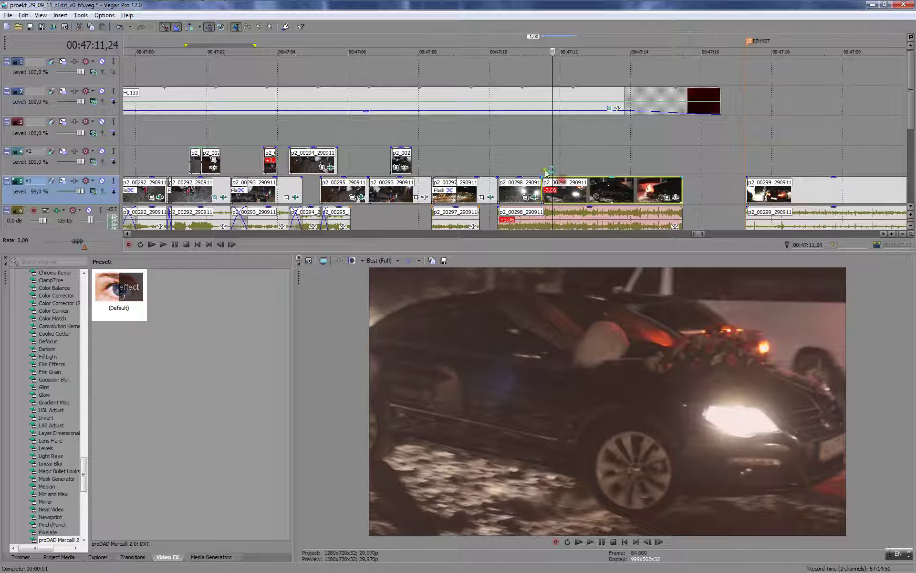
- Play the tightened p2_00298 shots from about 00:47:09,22
left_click(521, 147)
left_click(480, 142)
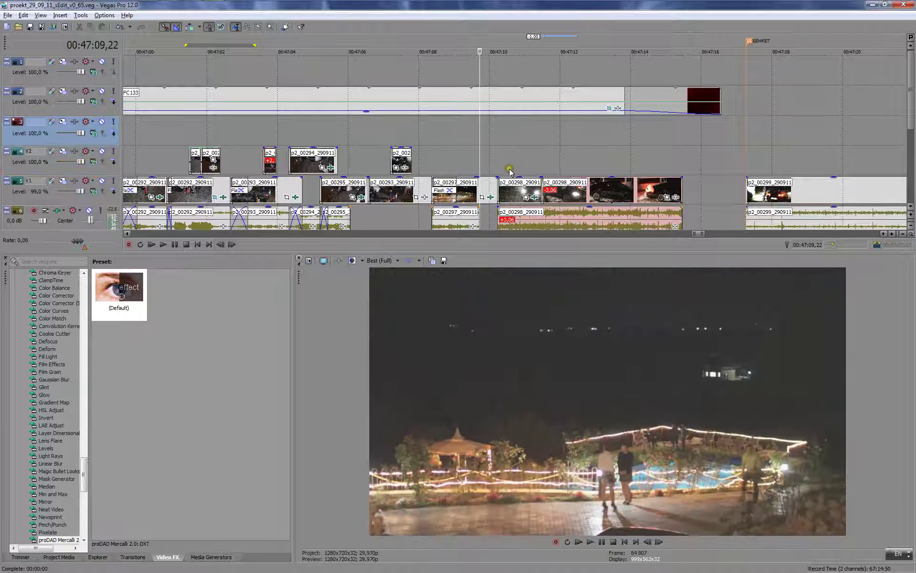
left_click(479, 153)
scroll(491, 152, "down", 2)
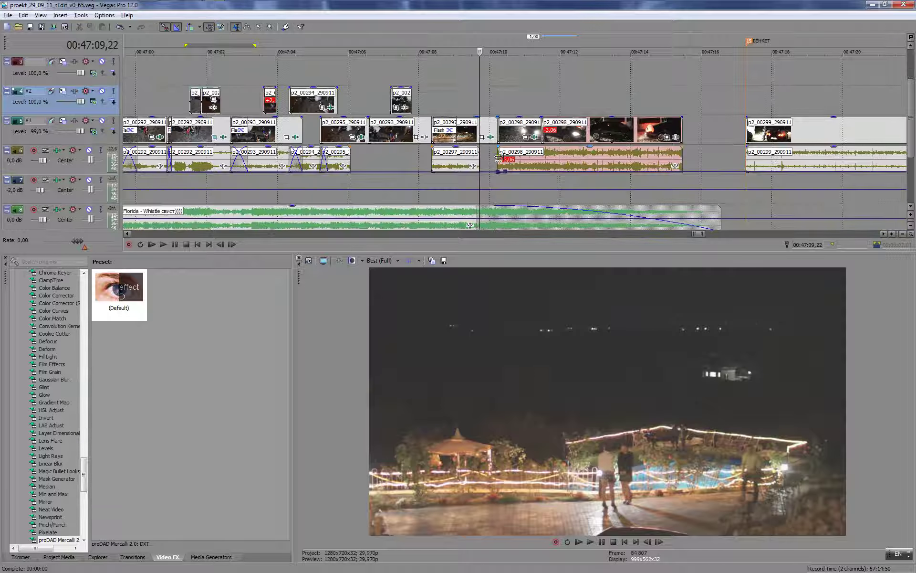
key("space")
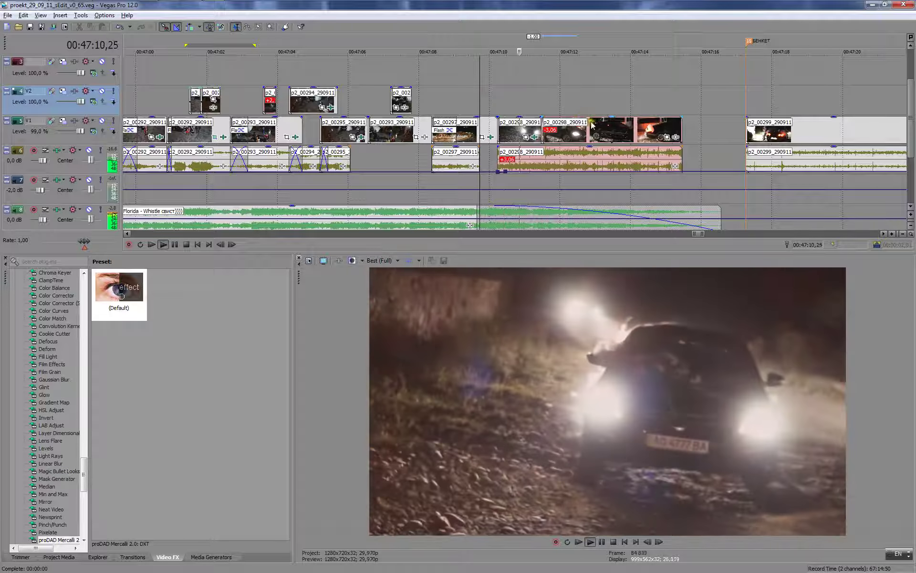
key("Return")
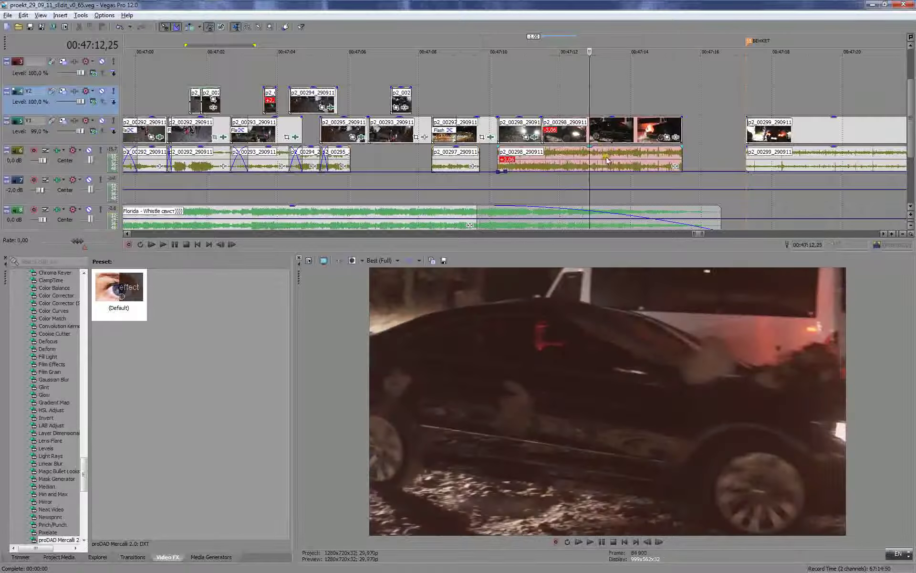
- Split the second p2_00298 part at 00:47:12,24, inspect its tail on V2 and delete that tail
left_click(588, 137)
key("s")
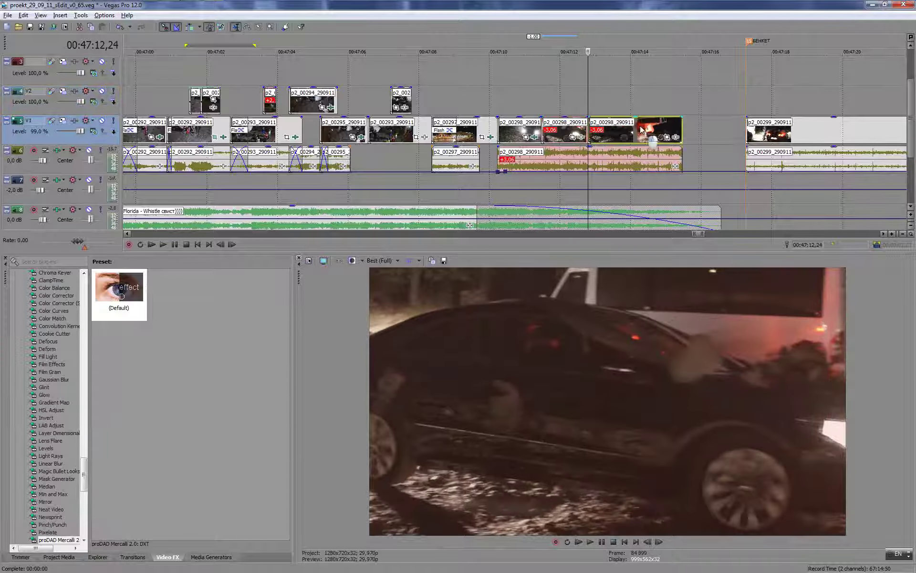
left_click_drag(640, 130, 637, 98)
scroll(666, 120, "down", 3)
left_click_drag(545, 92, 563, 92)
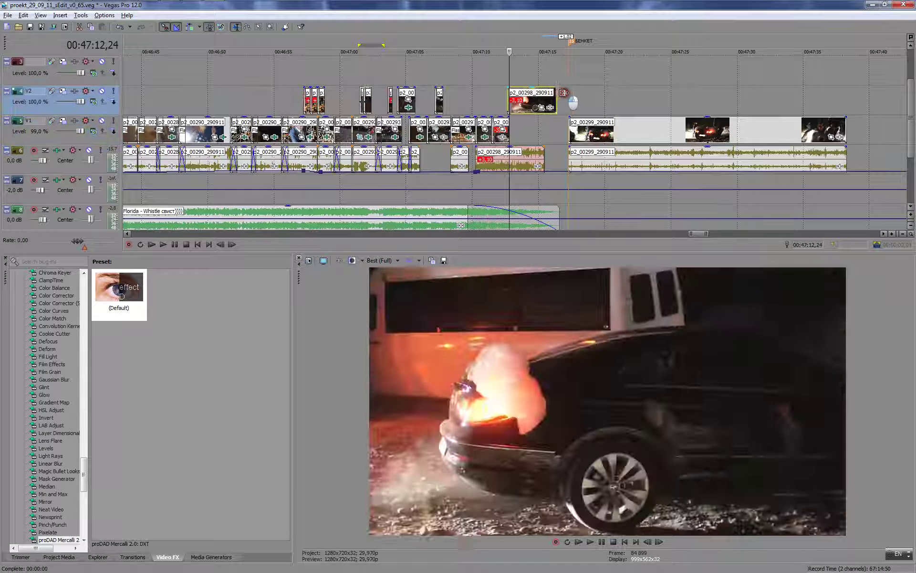
left_click(526, 98)
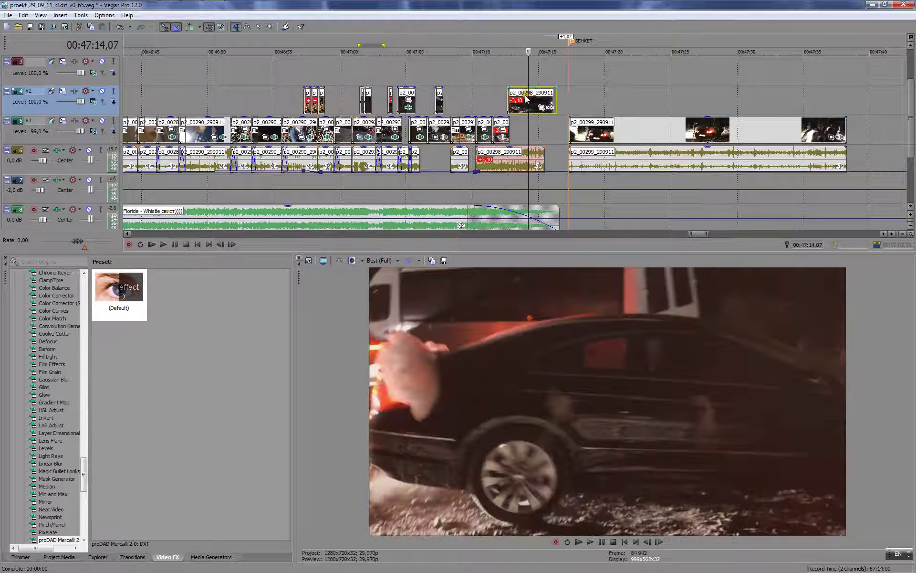
mouse_move(527, 93)
left_mouse_down()
mouse_move(545, 92)
mouse_move(534, 93)
left_mouse_up()
key("Delete")
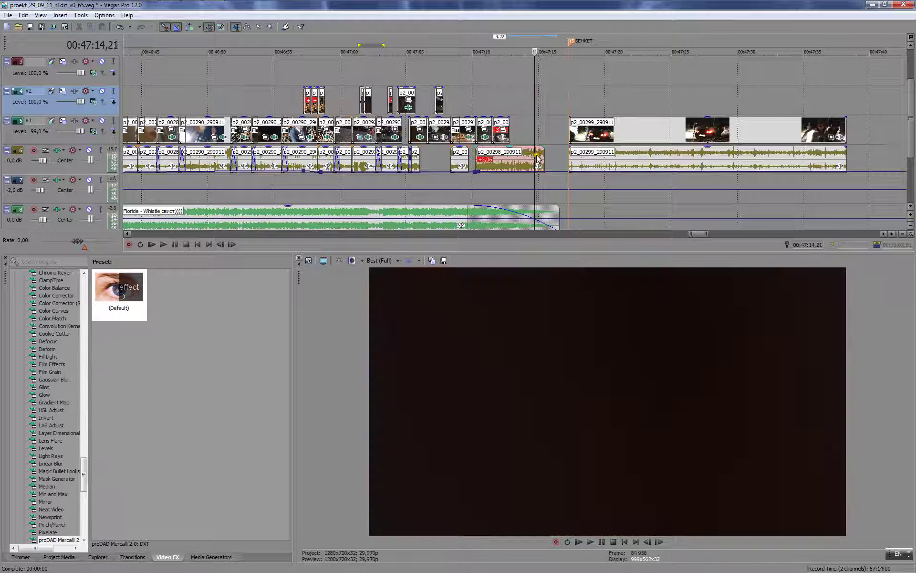
- Trim the end of the p2_00298 audio and, after previewing p2_00299, move that clip directly behind p2_00298 on V1
left_click_drag(542, 159, 530, 156)
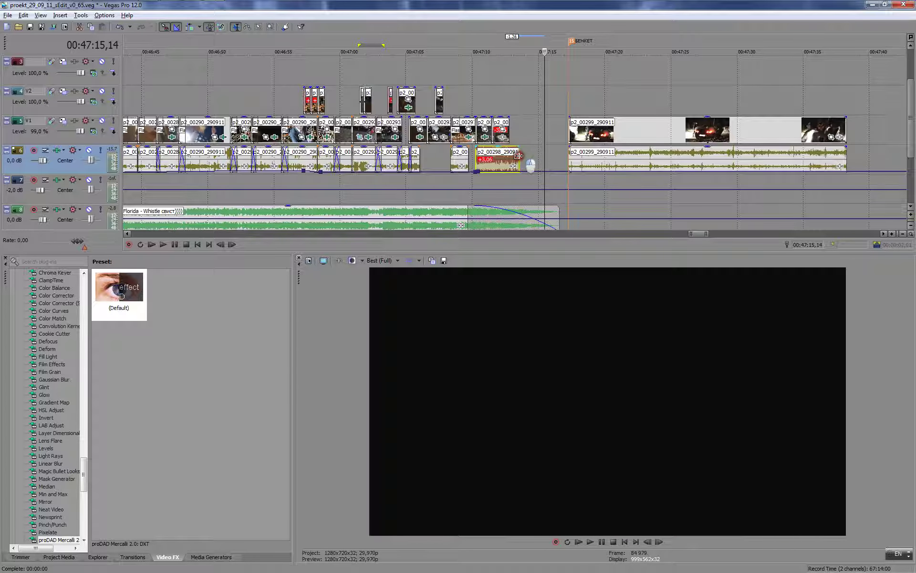
left_click(567, 82)
key("space")
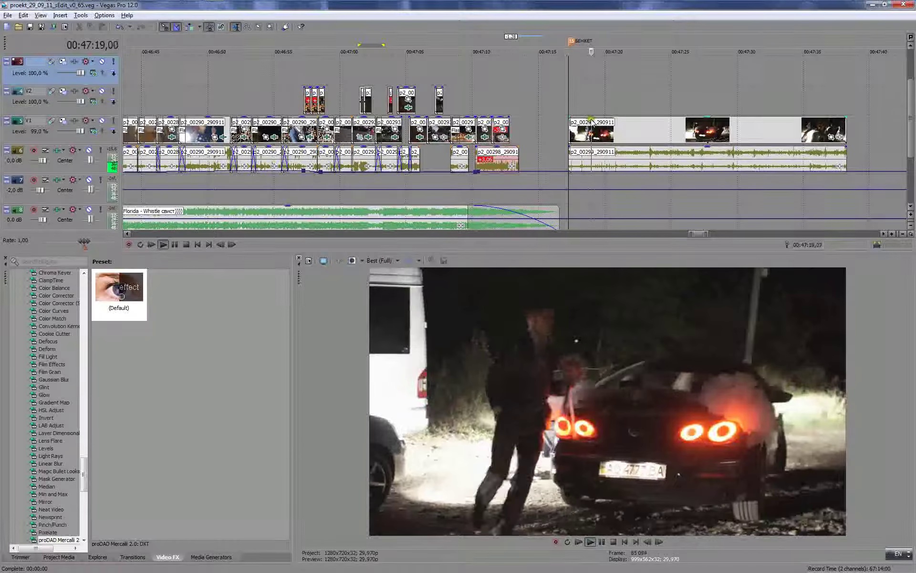
key("Return")
left_click_drag(604, 133, 543, 142)
- Play the join and extend the video overlap of p2_00298 and p2_00299 to a crossfade of about 1,04
left_click(500, 93)
scroll(530, 122, "up", 3)
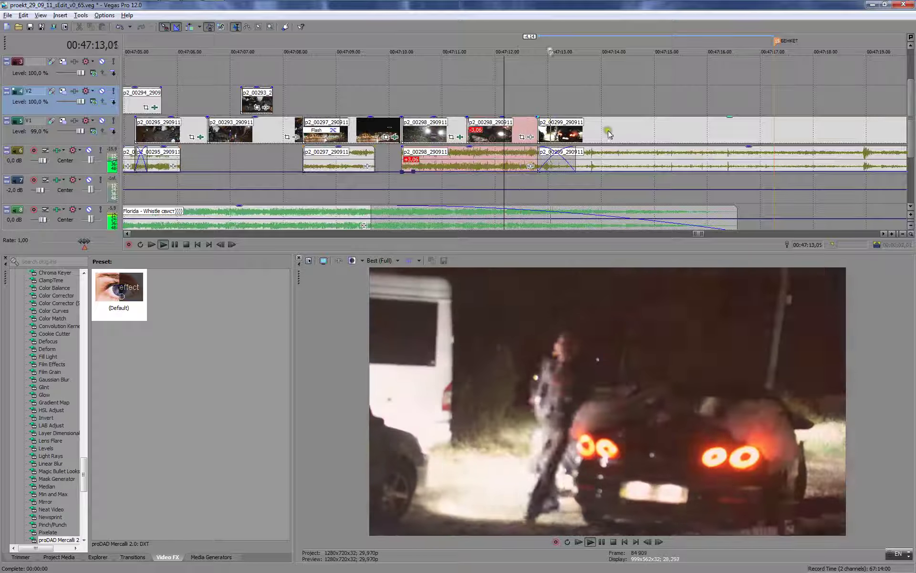
scroll(604, 131, "up", 2)
key("Return")
left_click(444, 125)
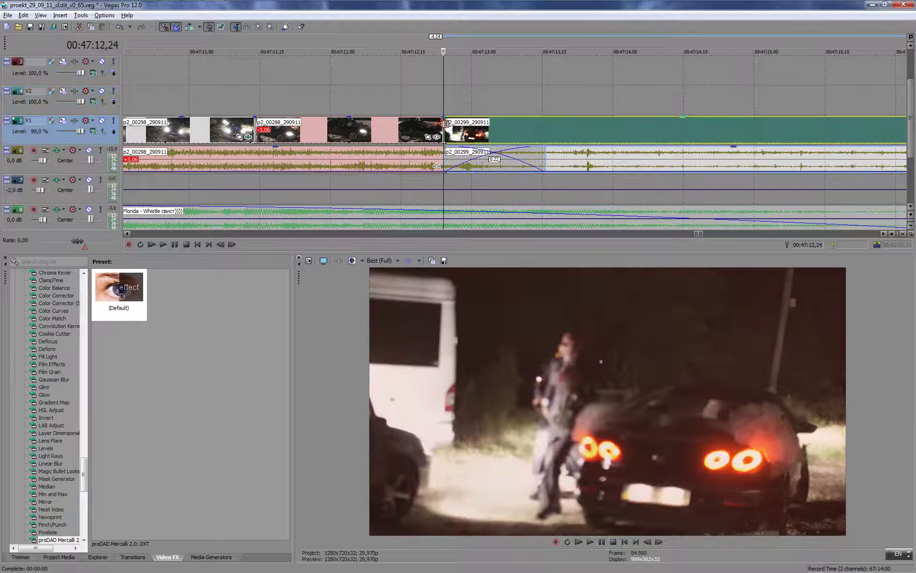
left_click_drag(526, 132, 601, 131)
- Play the crossfade and add volume envelope points on the clip audio track near 00:47:13,13
left_click(424, 70)
key("space")
key("Return")
left_click(425, 90)
key("space")
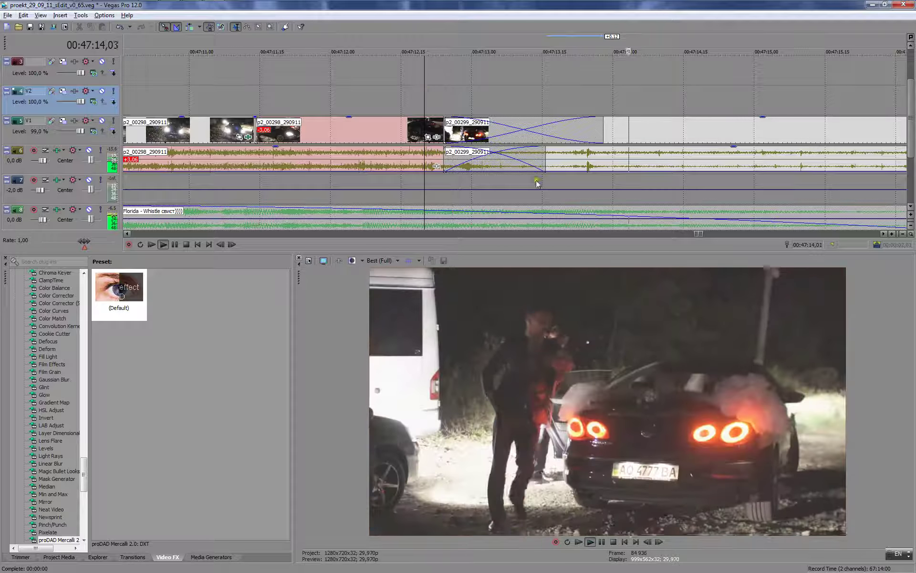
key("Return")
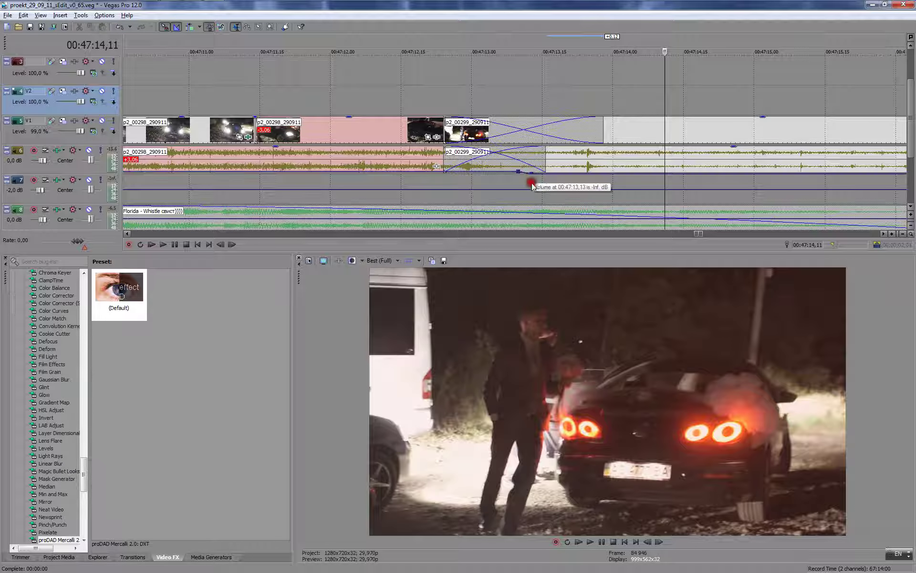
left_click(446, 82)
key("space")
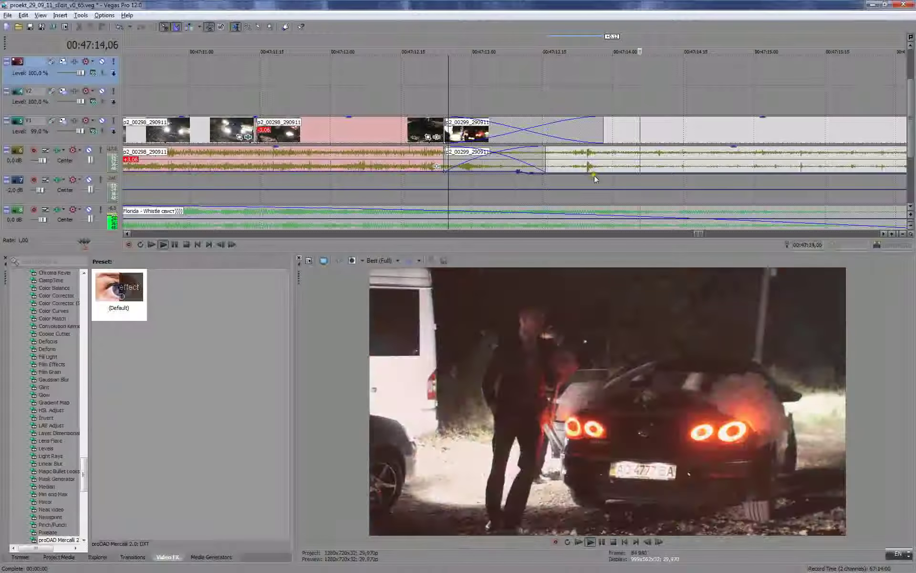
- Extend the end of the Florida - Whistle music clip by about 23,22 and play it under p2_00299
scroll(594, 175, "down", 6)
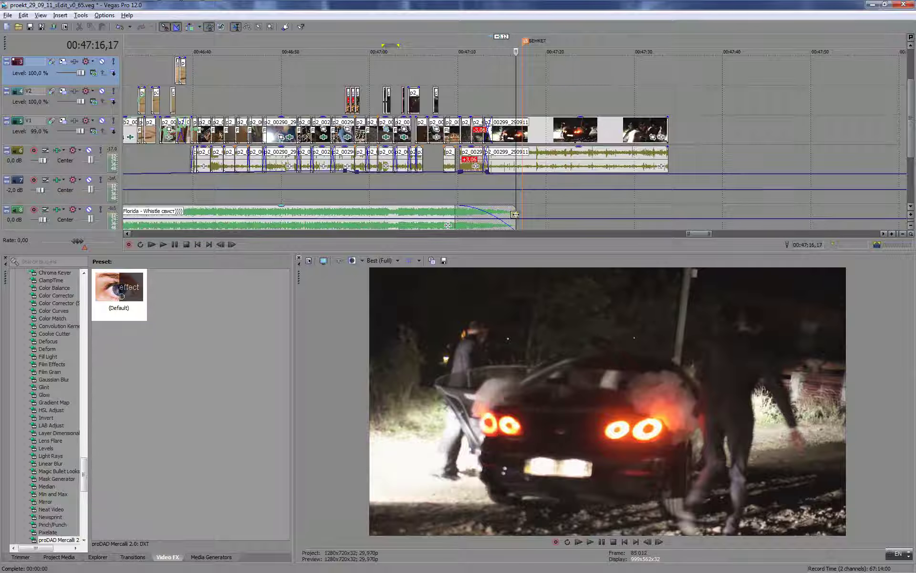
left_click_drag(516, 214, 716, 208)
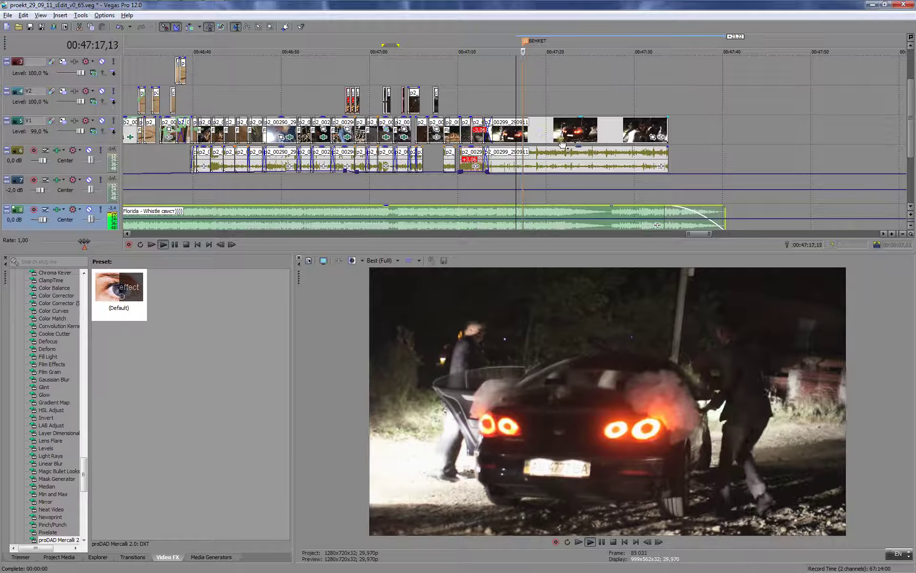
left_click(486, 93)
key("space")
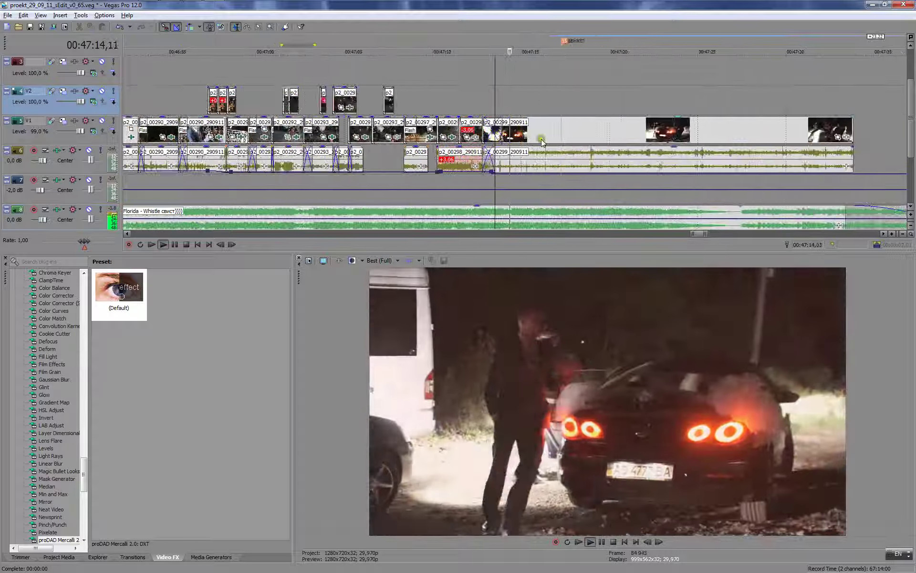
scroll(571, 128, "up", 3)
key("Return")
- Locate p2_00299 in the project media and preview the source clips p2_00300, p2_00301 and p2_00302
left_click(571, 128)
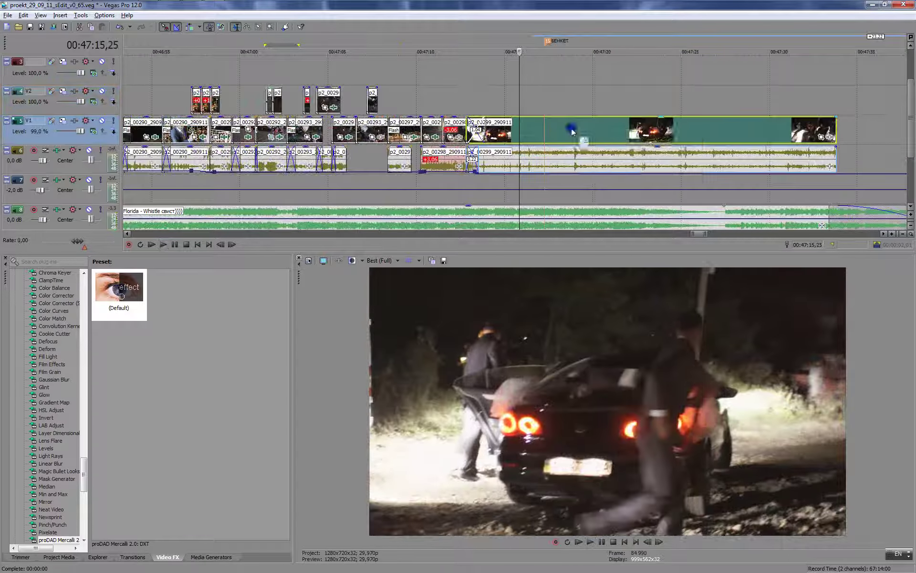
right_click(572, 127)
left_click(593, 154)
scroll(187, 473, "down", 1)
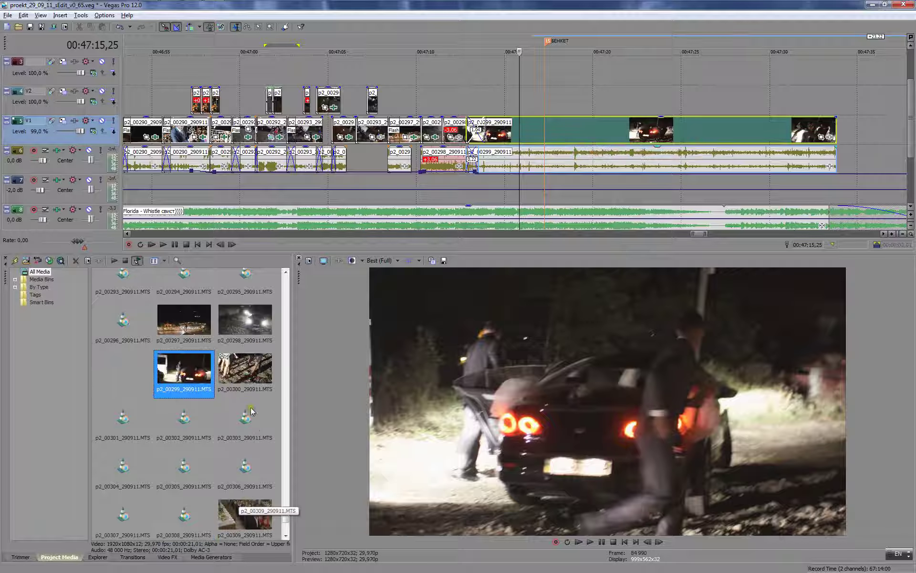
left_click(241, 382)
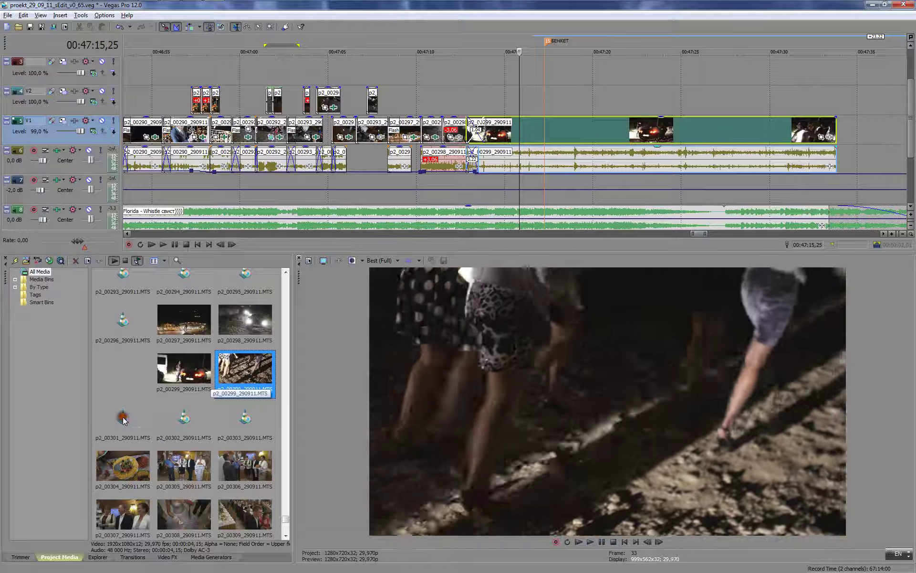
left_click(139, 420)
left_click(173, 414)
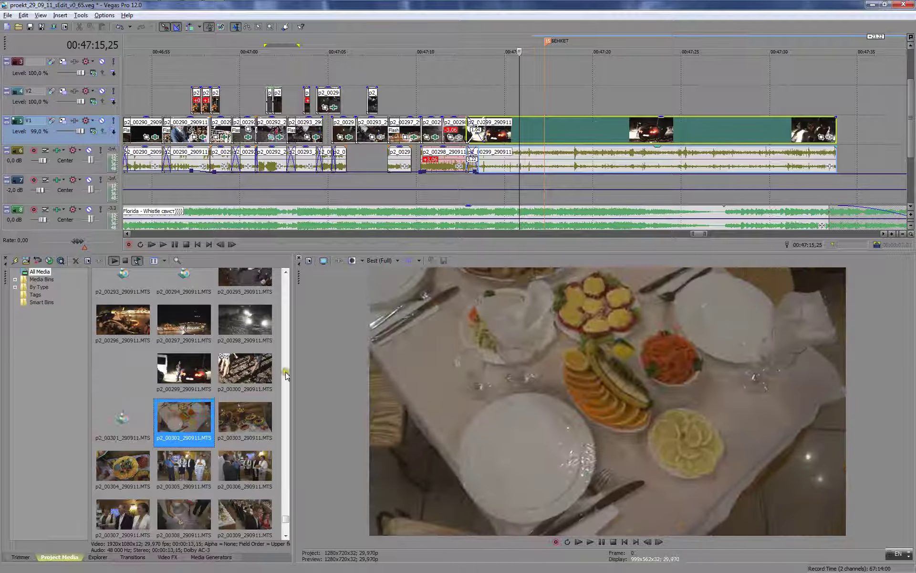
- Play the crossfade from the last p2_00298 shot into p2_00299 on V1
left_click(549, 127)
left_click(506, 104)
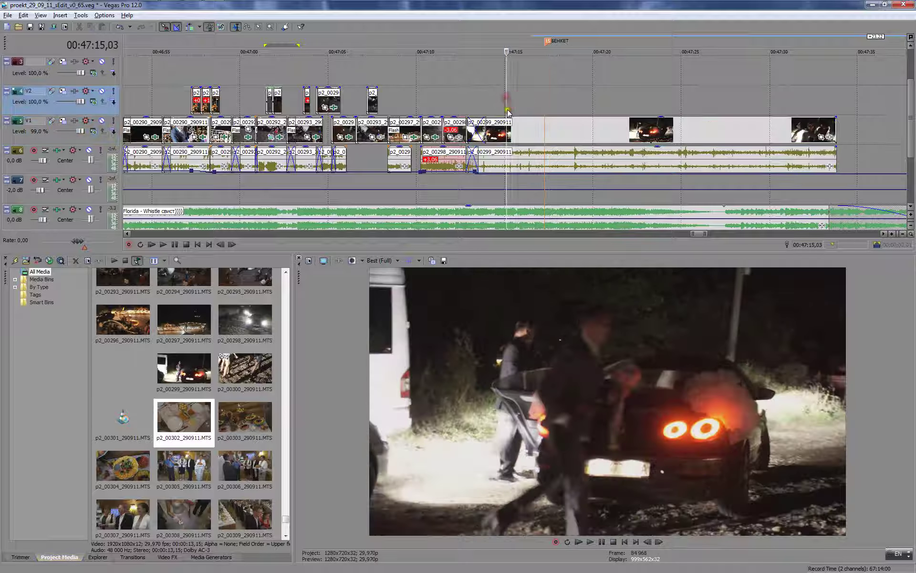
left_click(461, 109)
key("space")
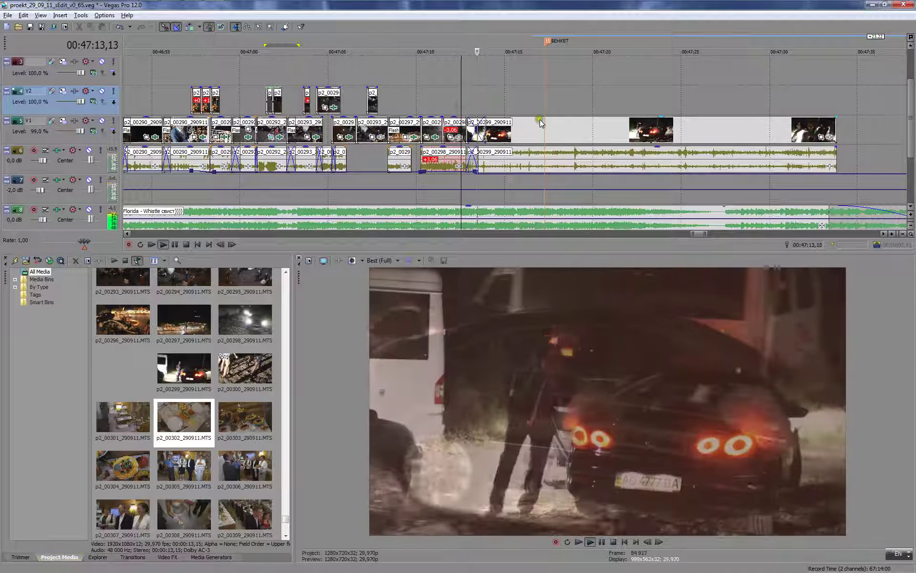
key("Return")
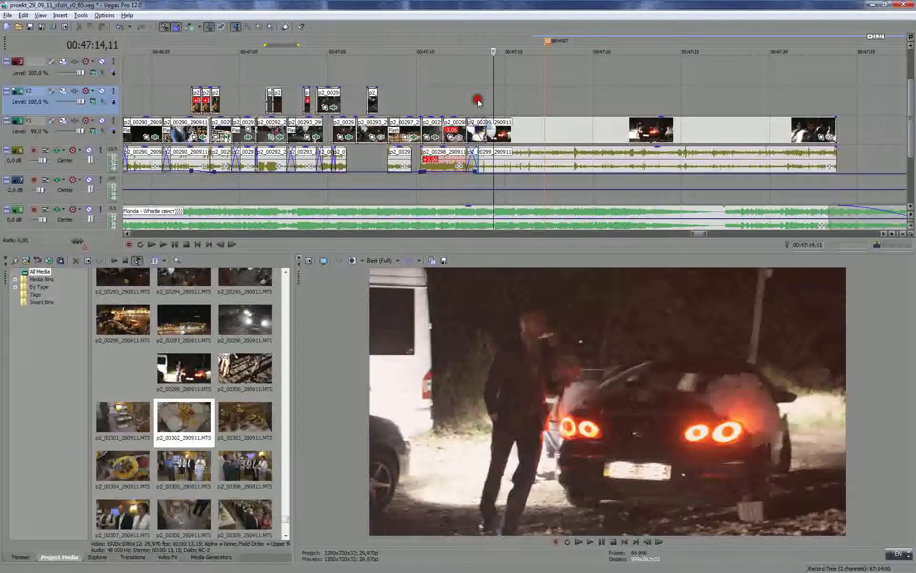
- Insert an envelope on the p2_00299 video clip on V1
scroll(478, 102, "up", 3)
right_click(519, 131)
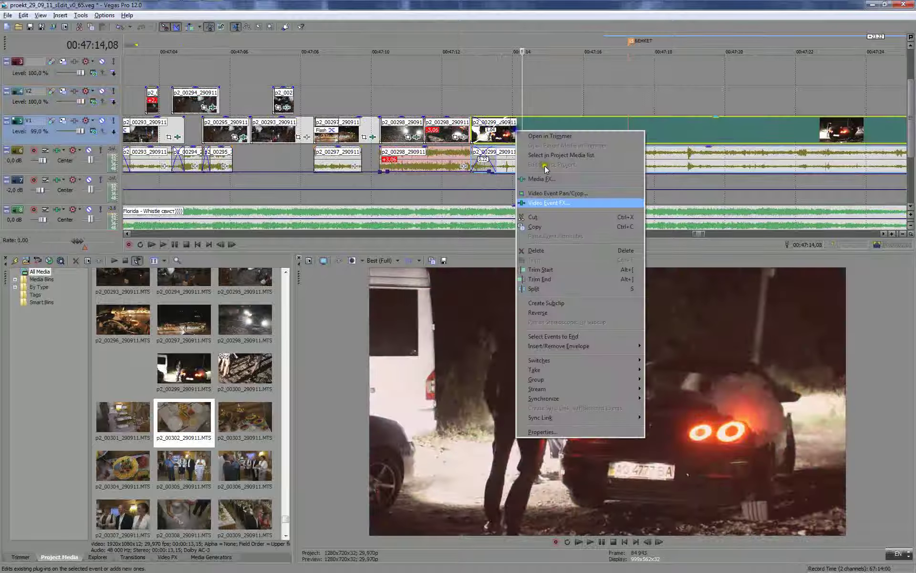
mouse_move(599, 346)
left_click(656, 344)
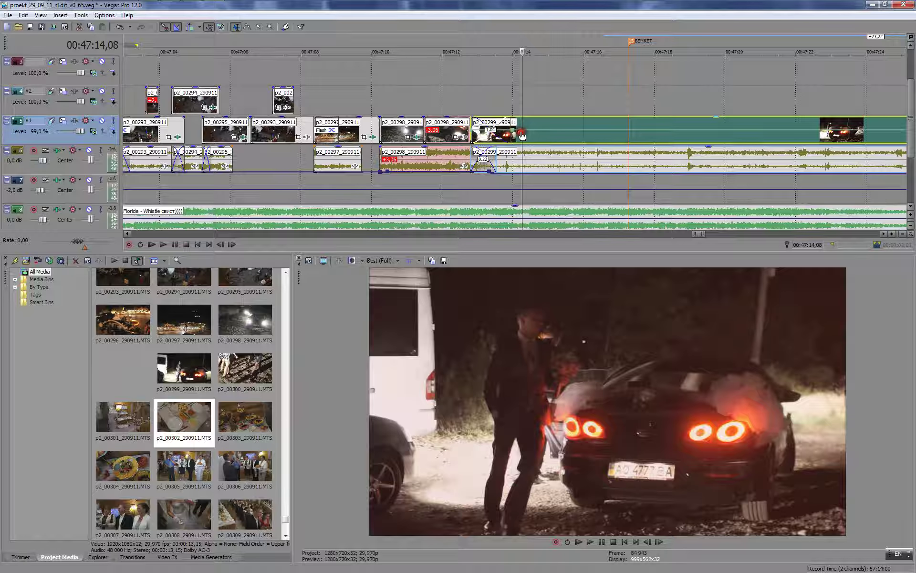
left_click(509, 83)
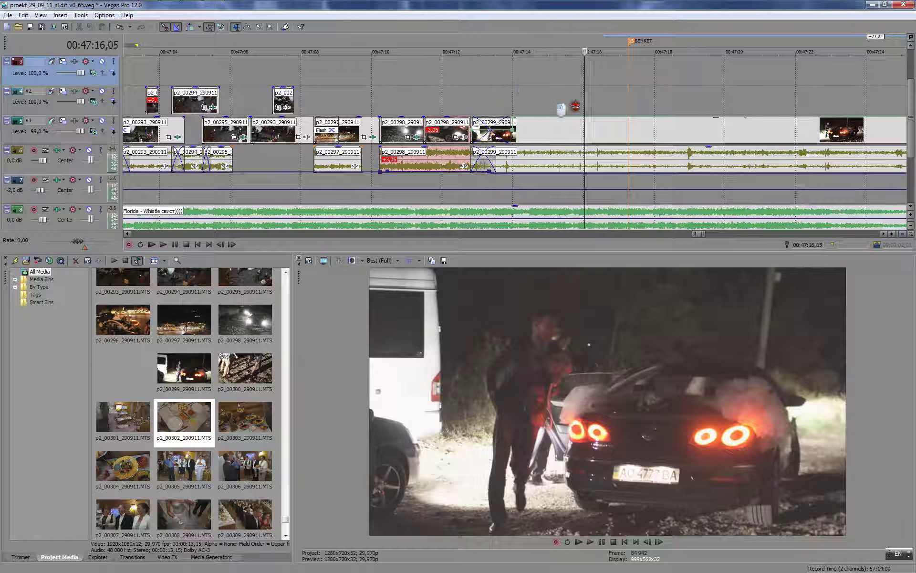
- Split only the p2_00299 video on V1 at 00:47:16,17 and again near 00:47:14, leaving its audio whole
left_click_drag(576, 106, 650, 120)
left_click(604, 135)
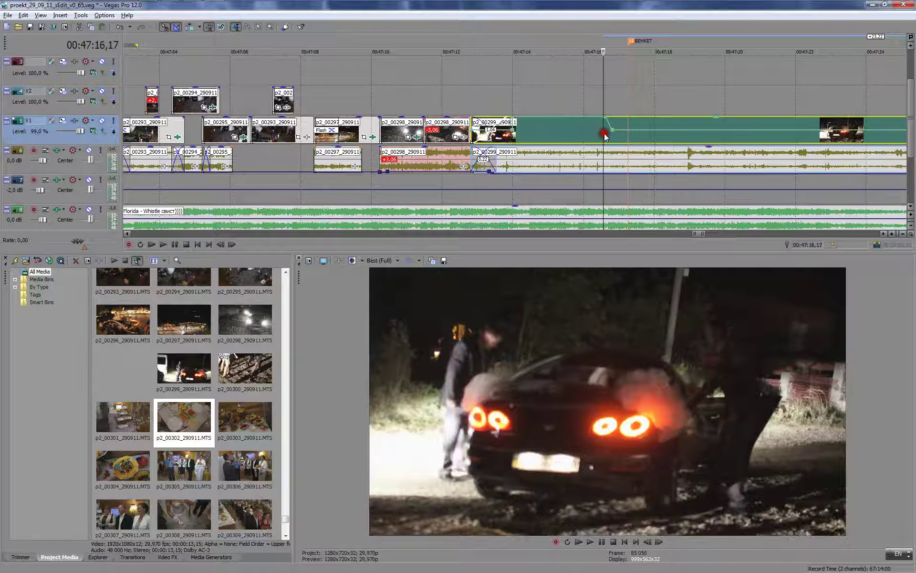
key("s")
key("ctrl+z")
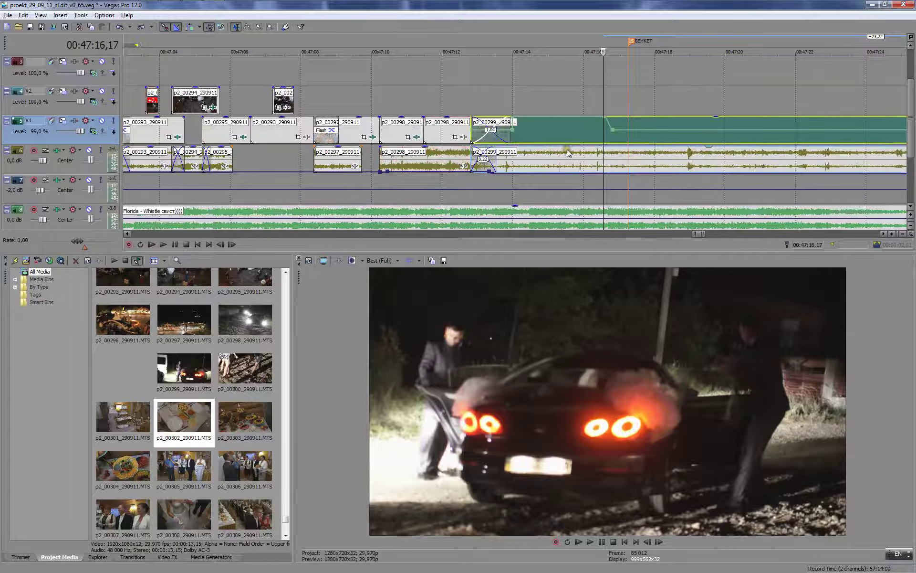
key("s")
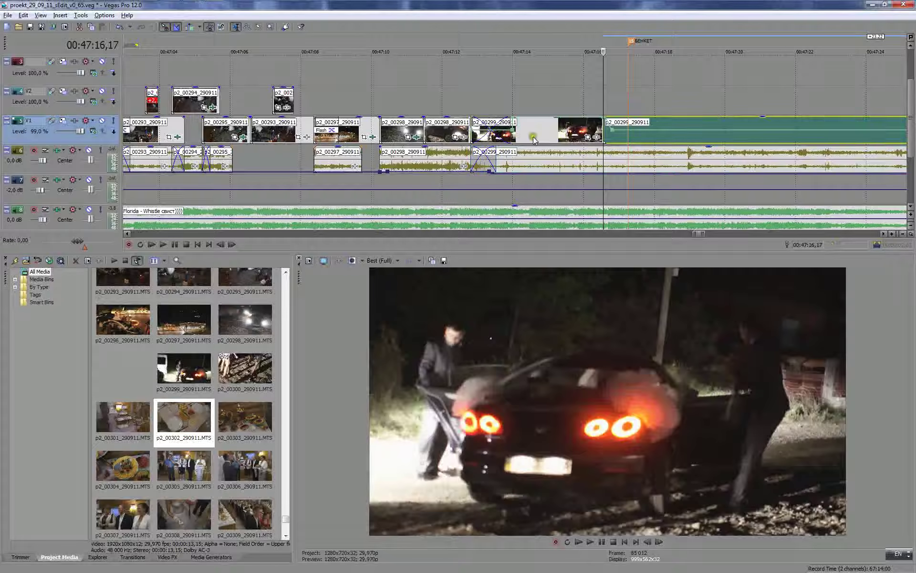
left_click(514, 138)
key("s")
- Shorten the end of the middle p2_00299 video piece by 1,27 and move the following piece against it
left_click(549, 138)
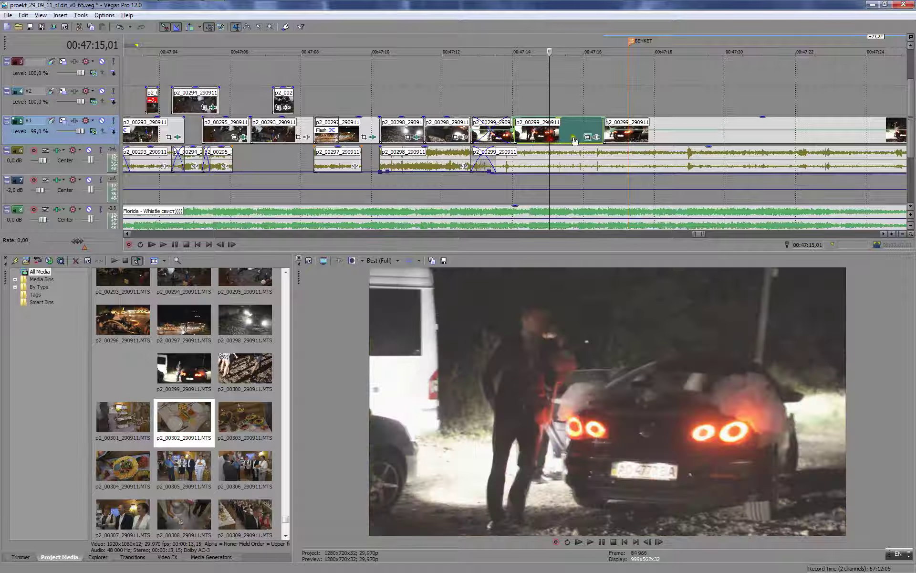
left_click_drag(601, 127, 533, 127)
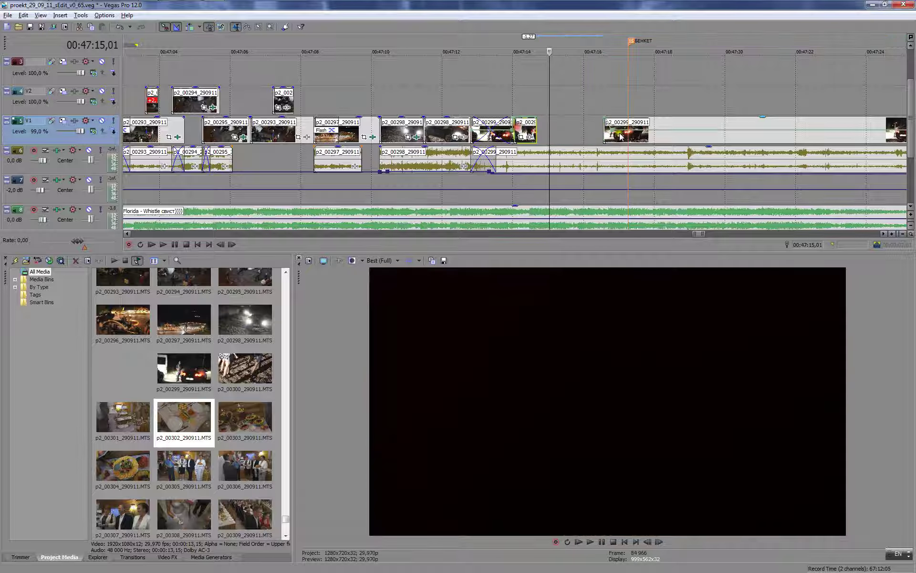
left_click_drag(622, 135, 557, 138)
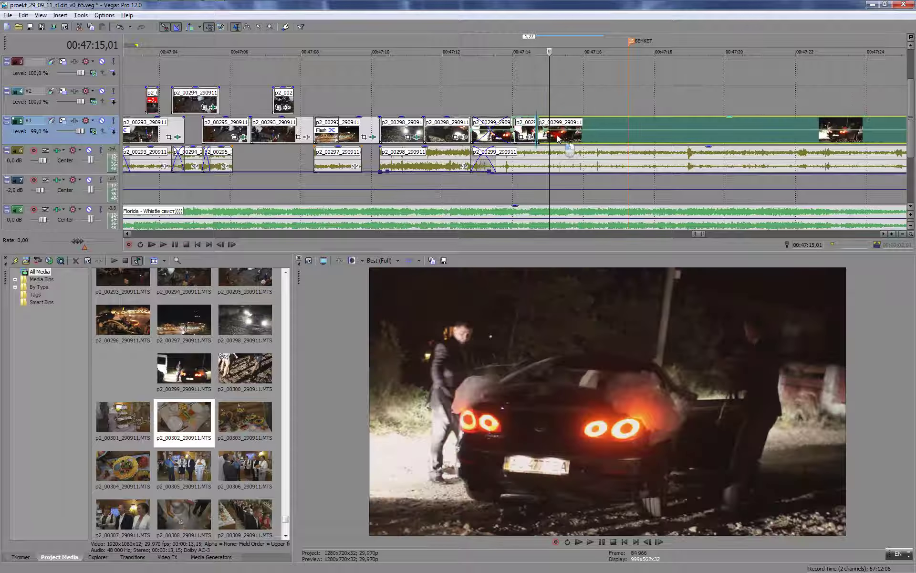
- Play the transition from p2_00298 into p2_00299 and the new jump cut several times
left_click(507, 100)
left_click_drag(471, 93, 587, 91)
key("space")
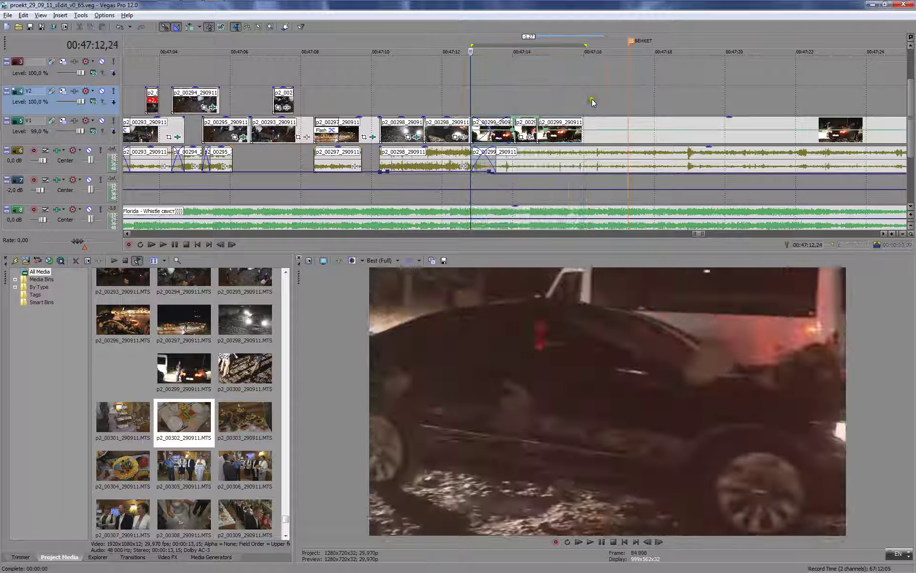
key("Return")
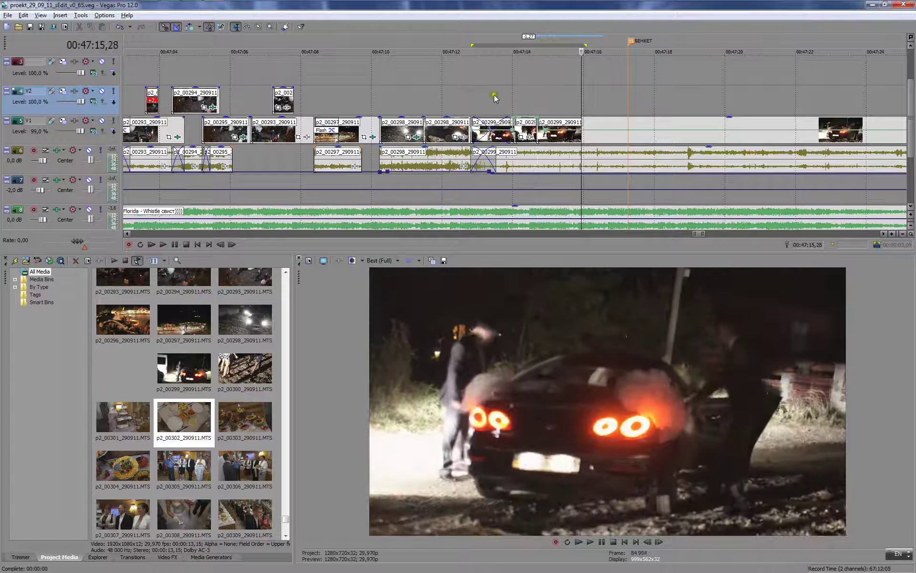
left_click(459, 93)
key("space")
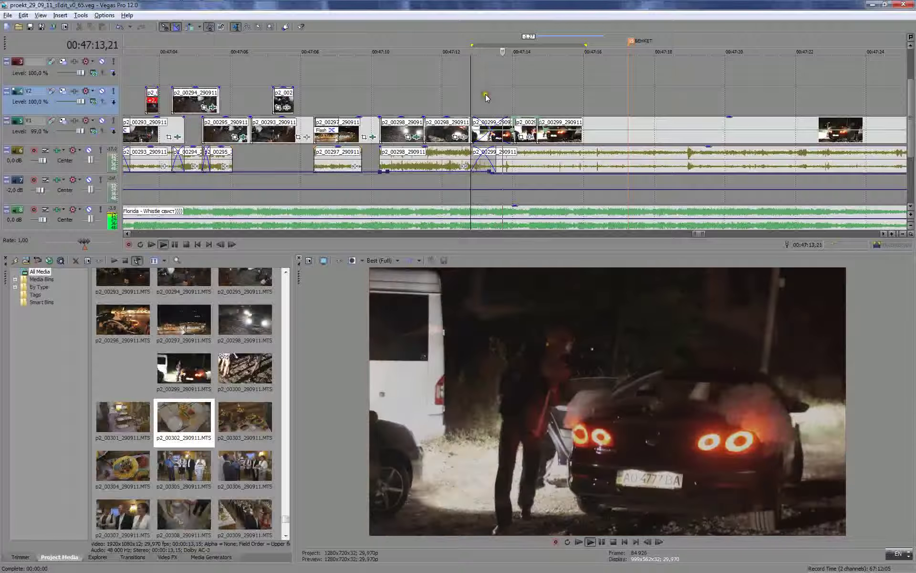
key("Return")
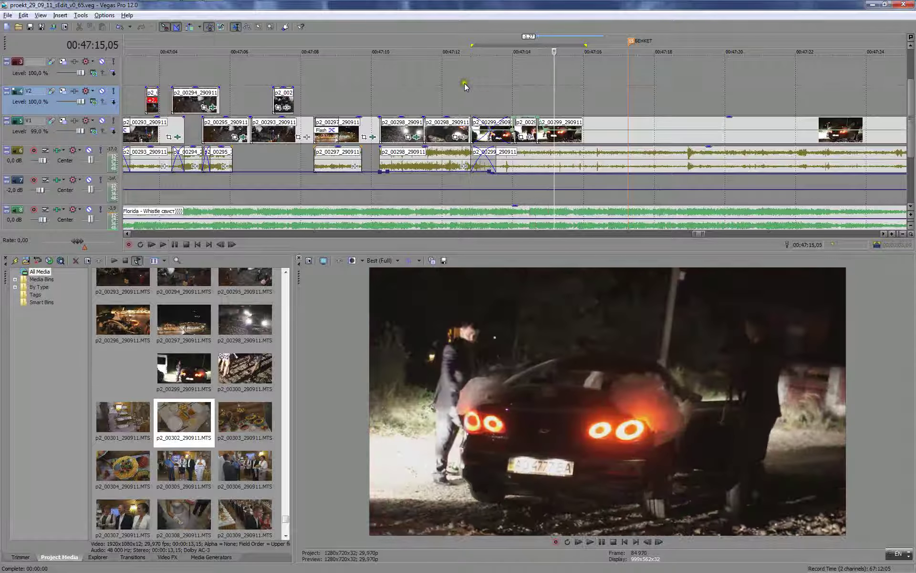
left_click(465, 83)
key("space")
key("Return")
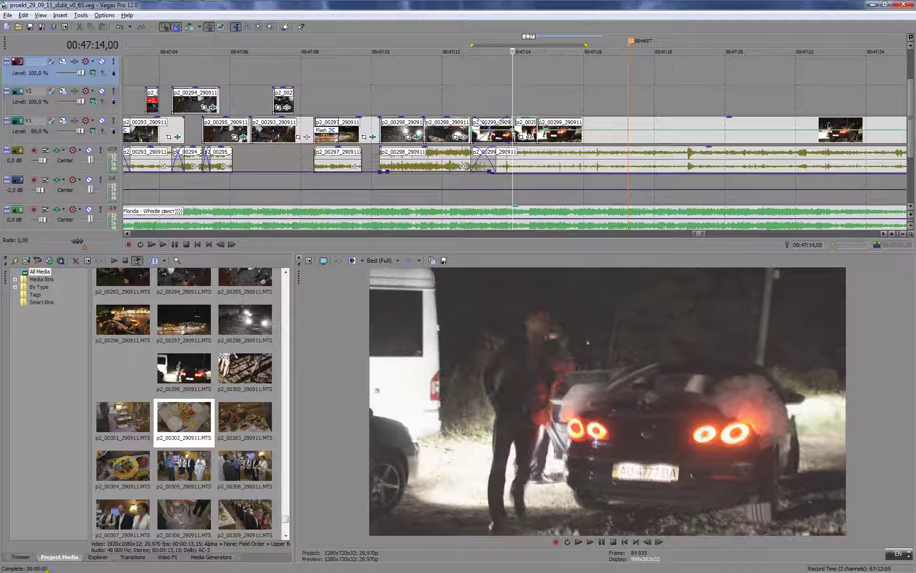
- Apply the Linear Wipe transition with the Top-Left, Diagonal, Blend In preset to the crossfade between p2_00298 and p2_00299
left_click(133, 557)
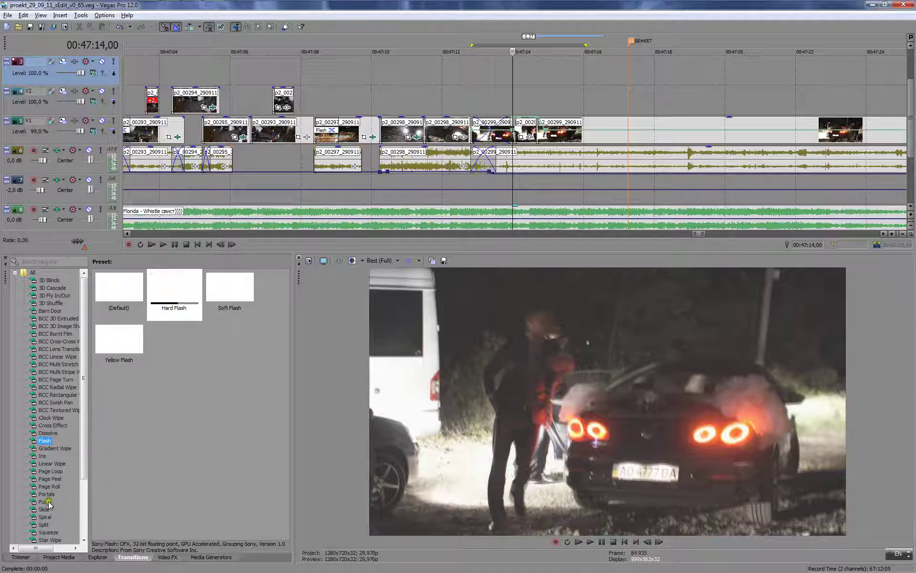
left_click(54, 464)
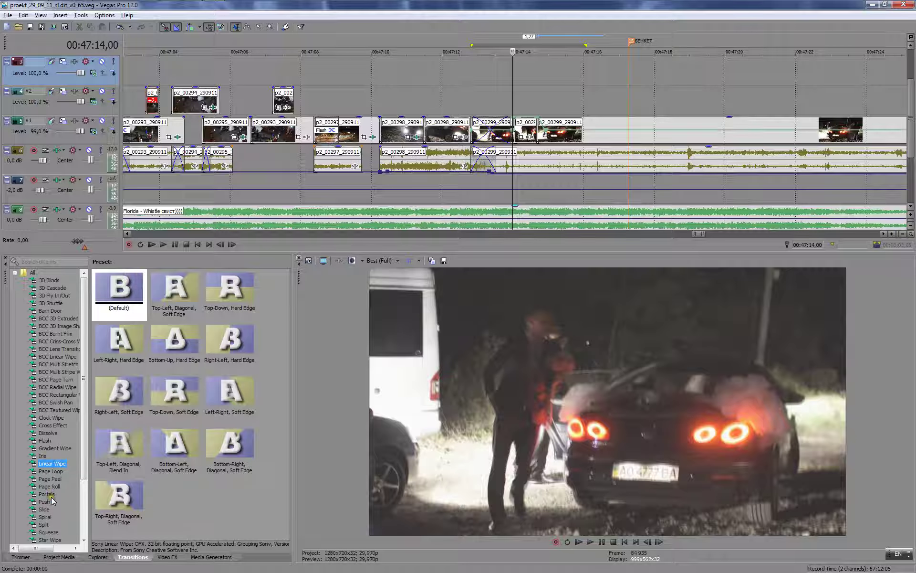
left_click_drag(126, 439, 496, 133)
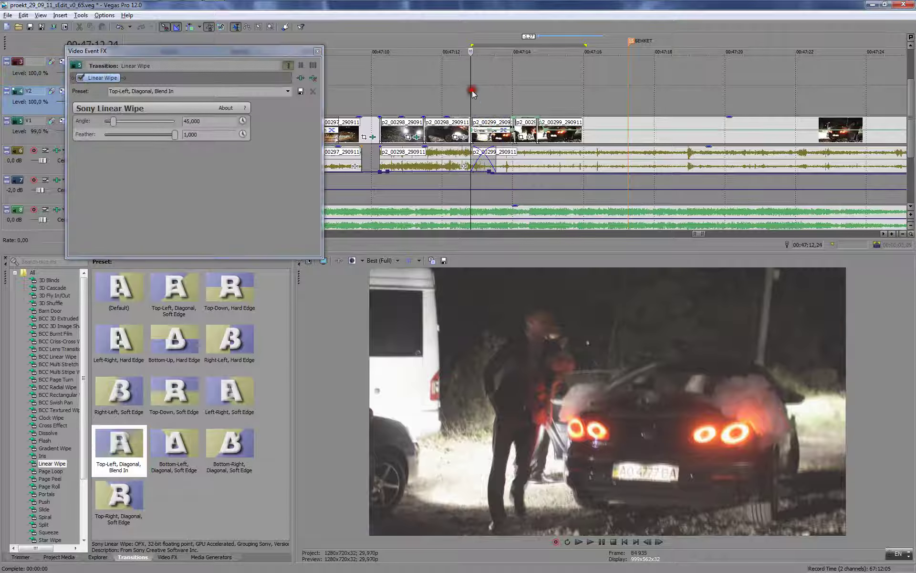
- Check the Linear Wipe midway through the crossfade and set its angle to 222,857
left_click_drag(472, 93, 490, 96)
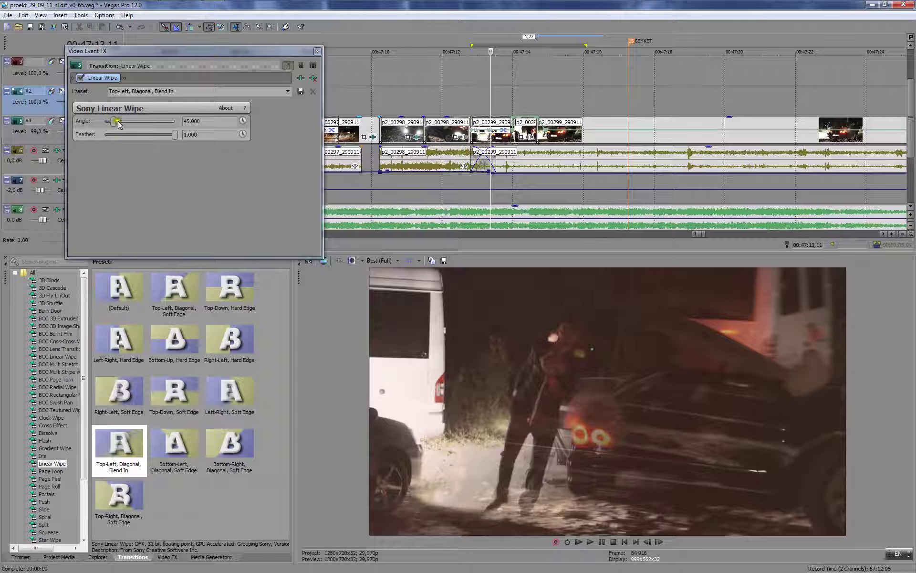
left_click_drag(119, 122, 148, 122)
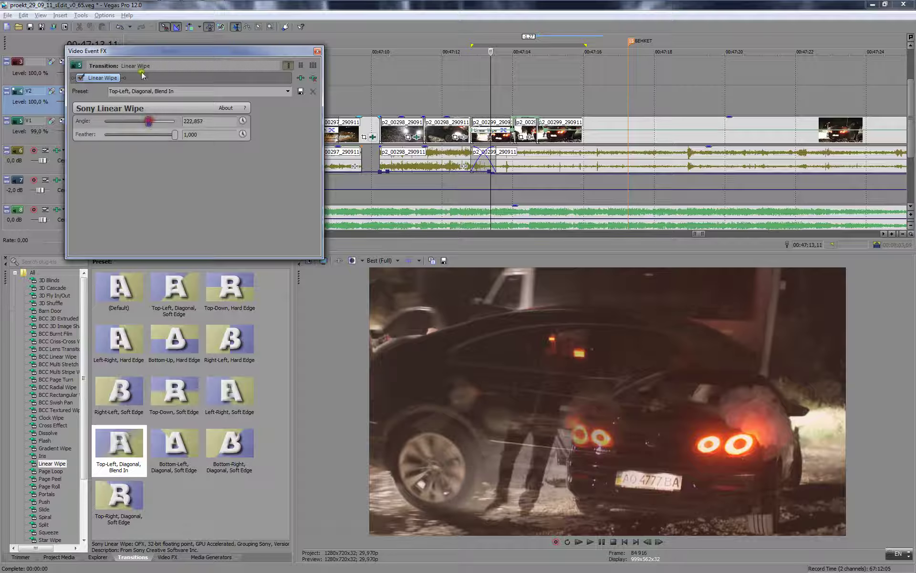
left_click(316, 51)
- Play the section from 00:47:12,15 through the Linear Wipe and the p2_00299 jump cut
left_click_drag(459, 99, 577, 117)
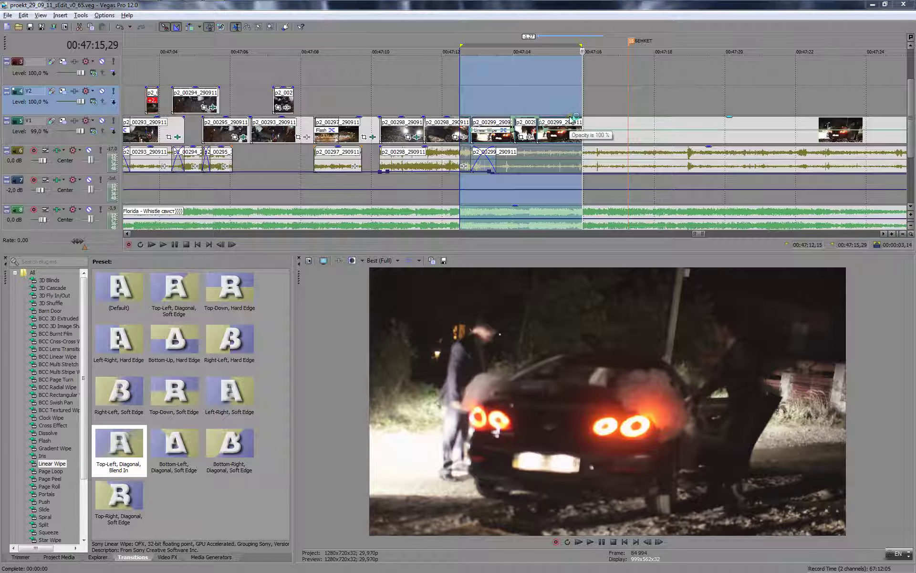
key("space")
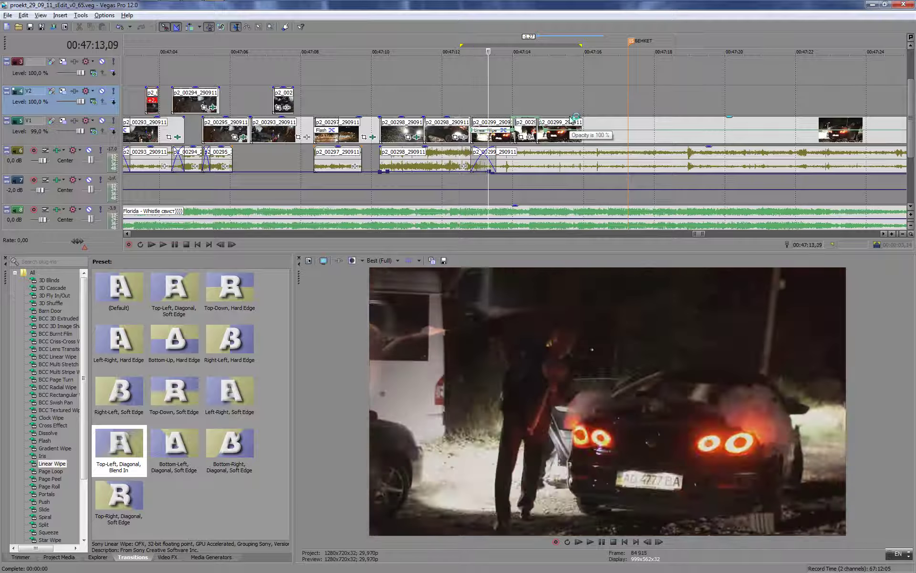
key("space")
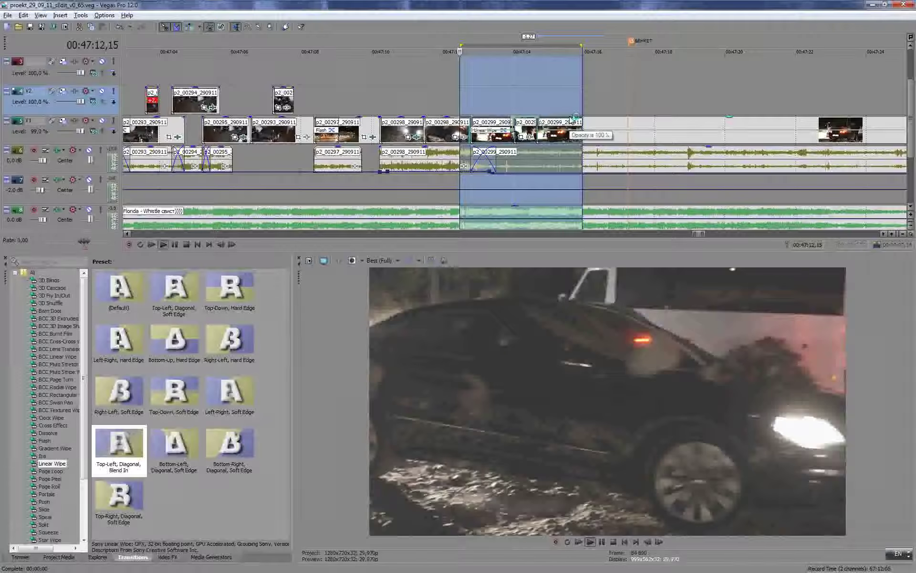
key("space")
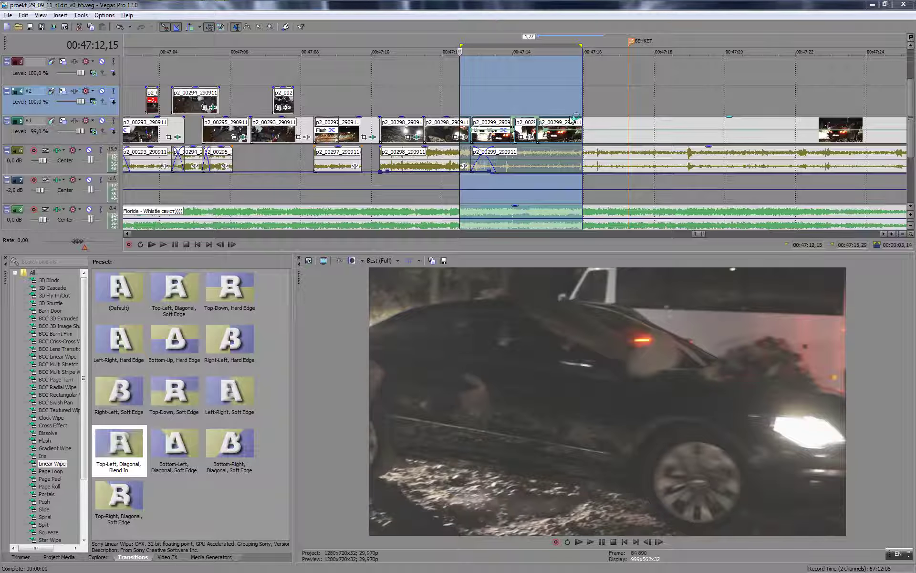
left_click(463, 95)
key("space")
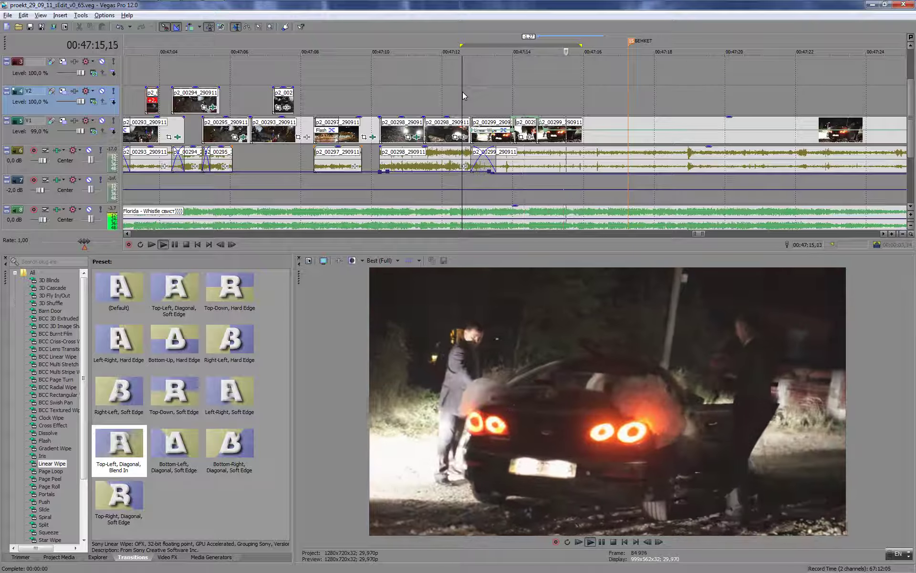
key("Return")
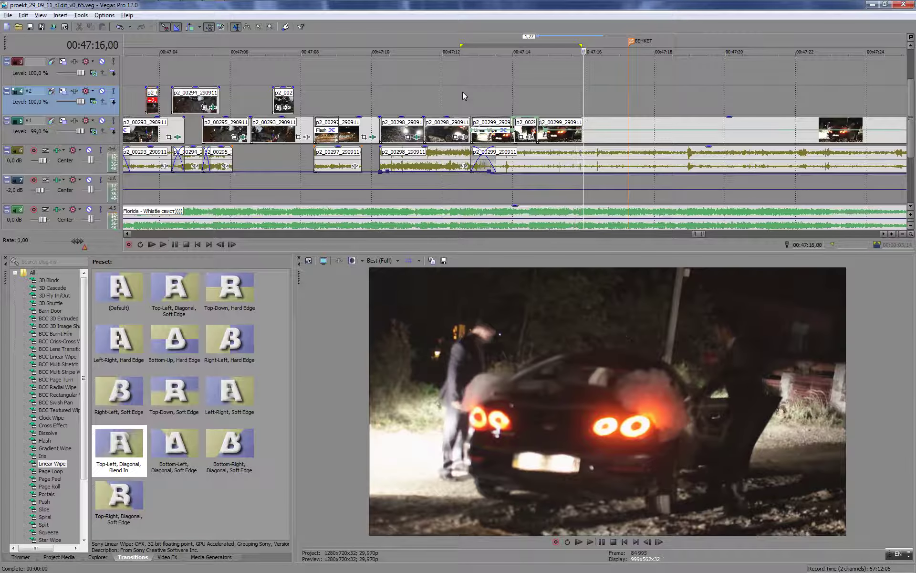
- Scrub the last p2_00299 piece for the next cut point and move the БЕНКЕТ marker to about 00:47:23
left_click(579, 130, "shift")
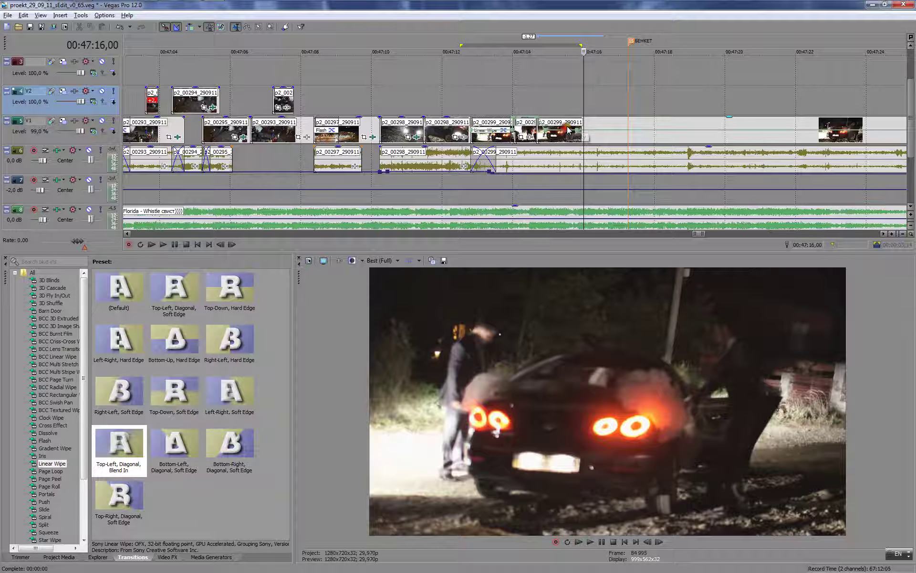
mouse_move(577, 131)
left_mouse_down()
mouse_move(566, 96)
mouse_move(639, 113)
mouse_move(631, 114)
left_mouse_up()
left_click(562, 98)
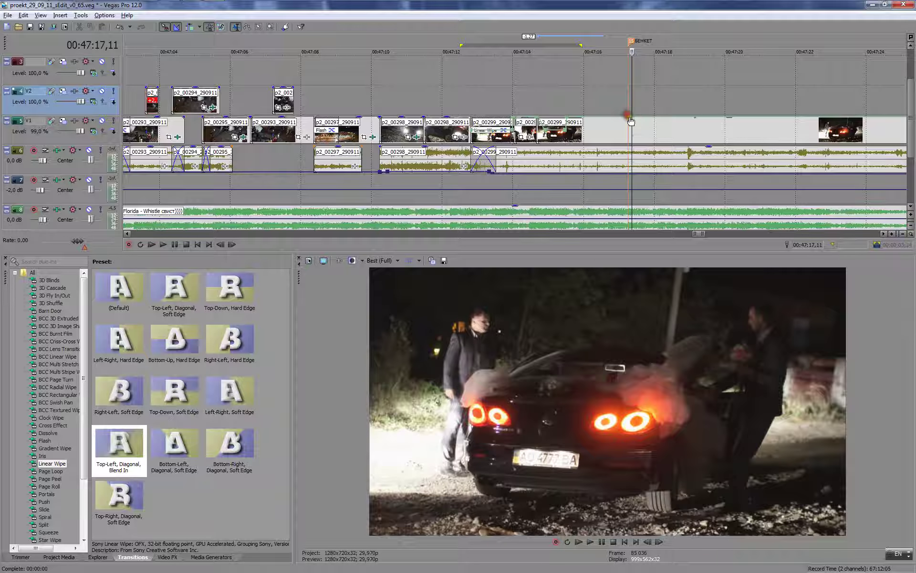
left_click(628, 132)
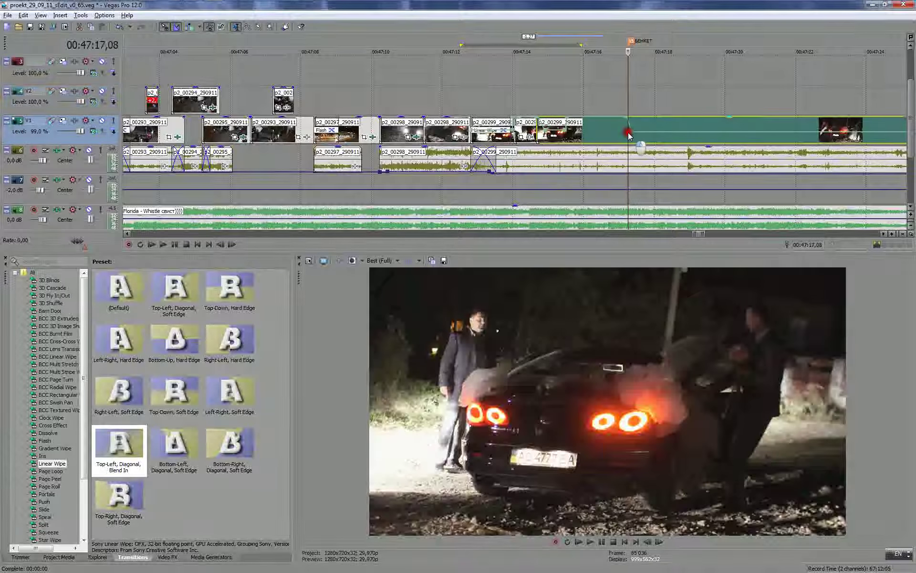
- Split the last p2_00299 video piece on V1 at 00:47:17,07 and at 00:47:15,16
left_click(632, 133)
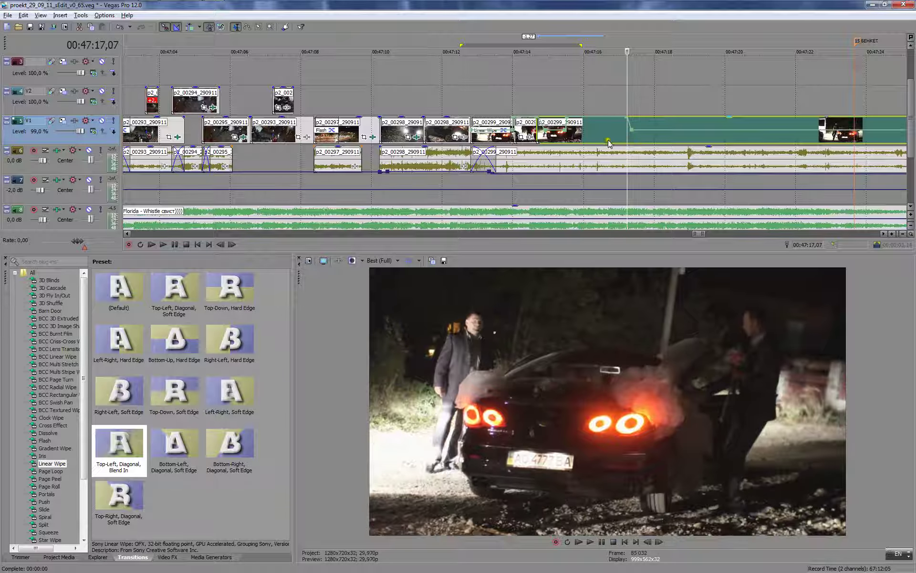
key("s")
left_click(567, 142)
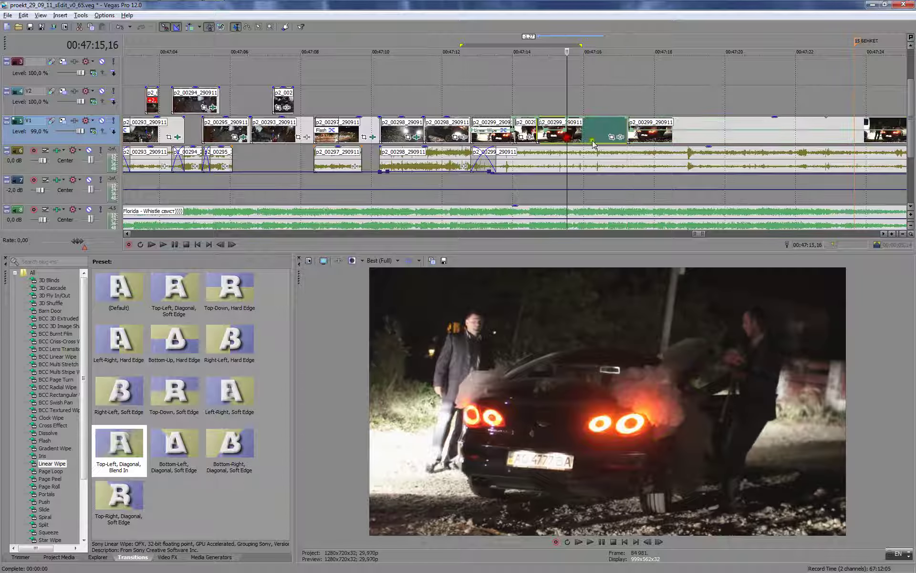
key("s")
- Shorten the end of the p2_00299 piece starting at 00:47:15,16 by 1,08 and close the gap with the following piece
left_click(590, 142)
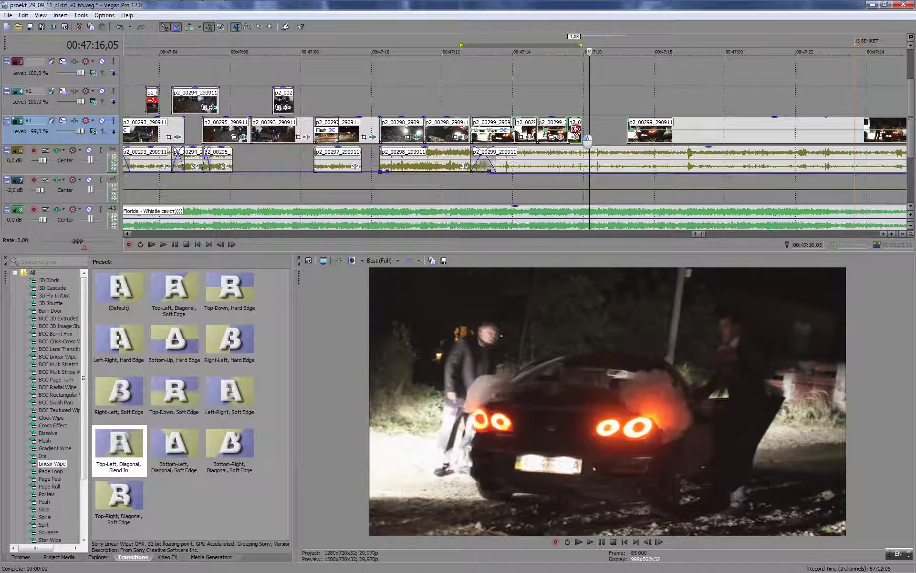
left_click_drag(637, 133, 593, 130)
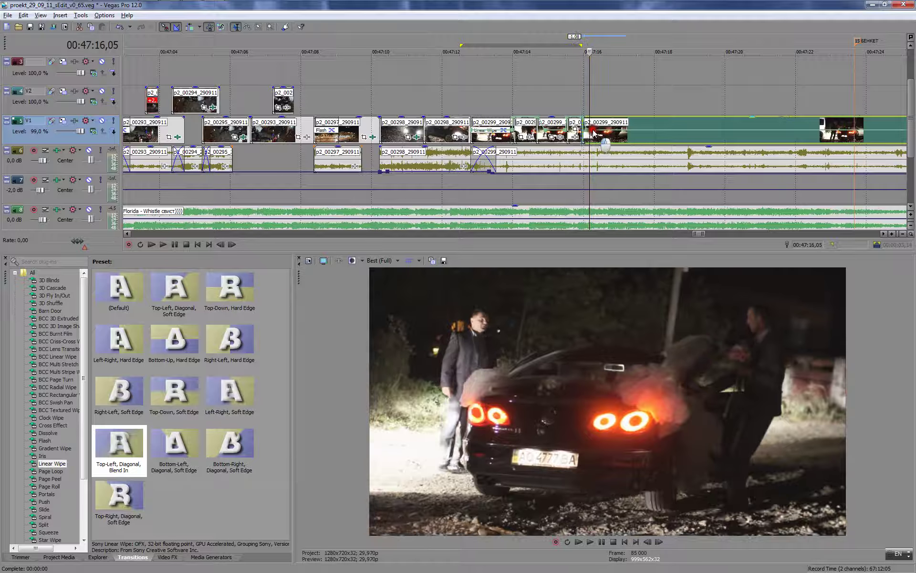
- Open the p2_00299 audio clip's source in the Trimmer and play it from about 00:00:14
left_click(562, 99)
scroll(562, 99, "down", 1)
left_click(643, 164)
scroll(643, 164, "down", 4)
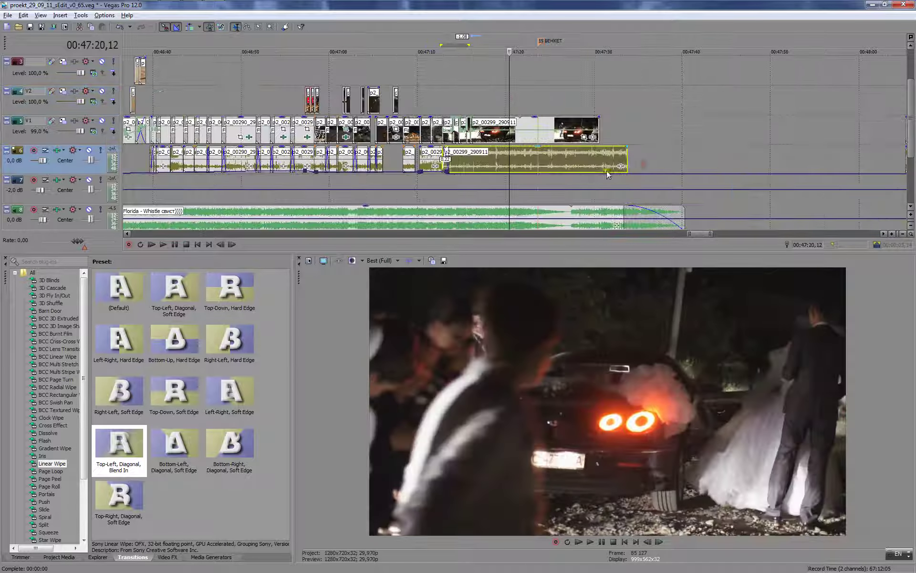
right_click(494, 153)
left_click(516, 161)
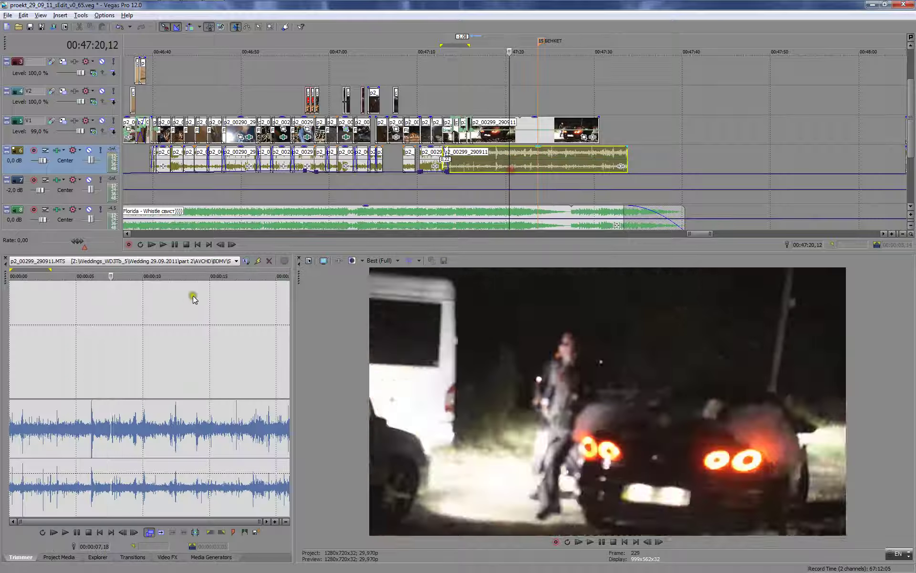
key("space")
left_click(200, 354)
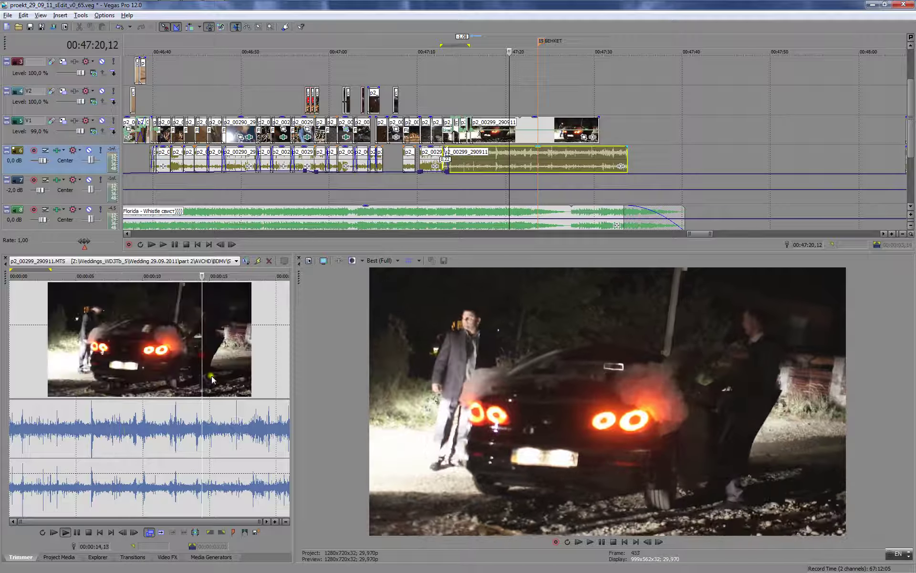
- Delete the p2_00299 audio clip from the audio track below V1
left_click(498, 154)
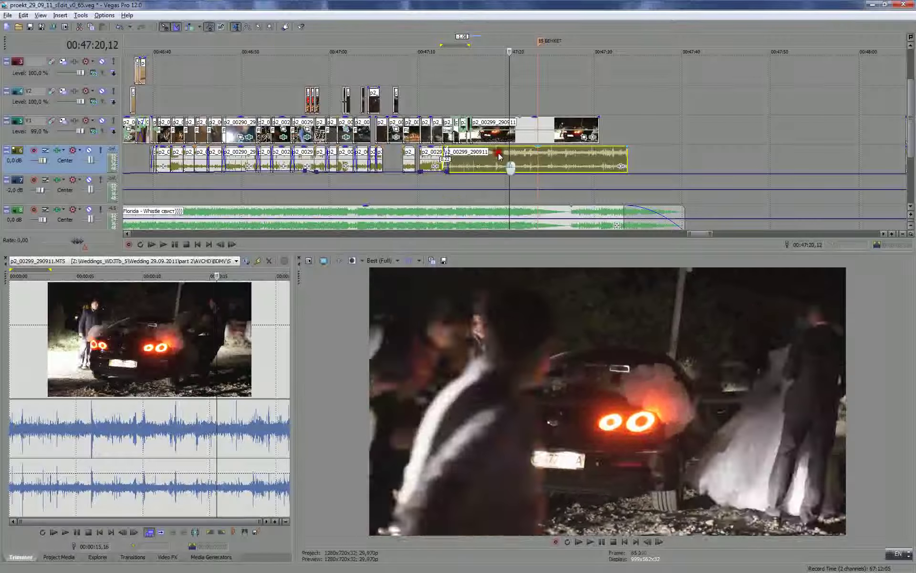
scroll(508, 167, "up", 5)
key("Delete")
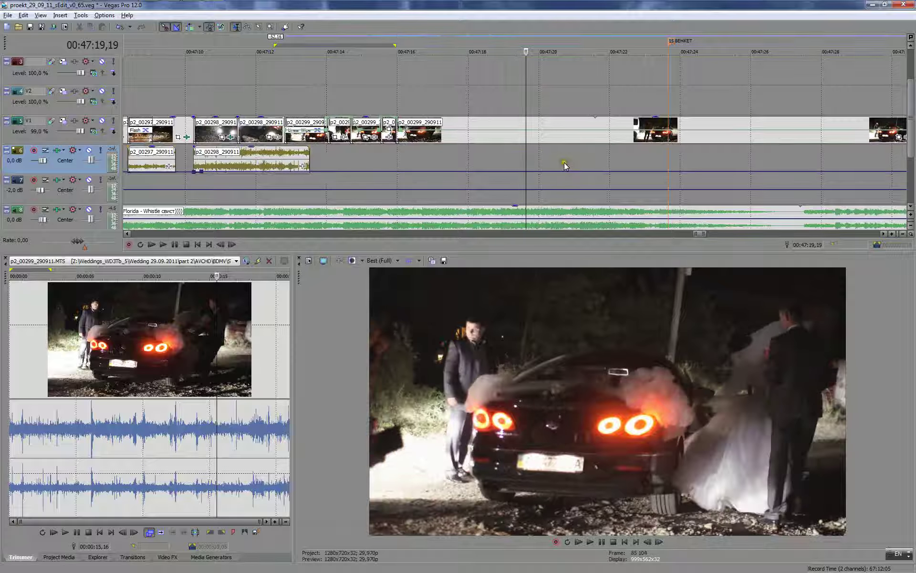
- Play the jump cuts of p2_00299 on V1 from just before 00:47:15
left_click(392, 98)
left_click(349, 89)
key("space")
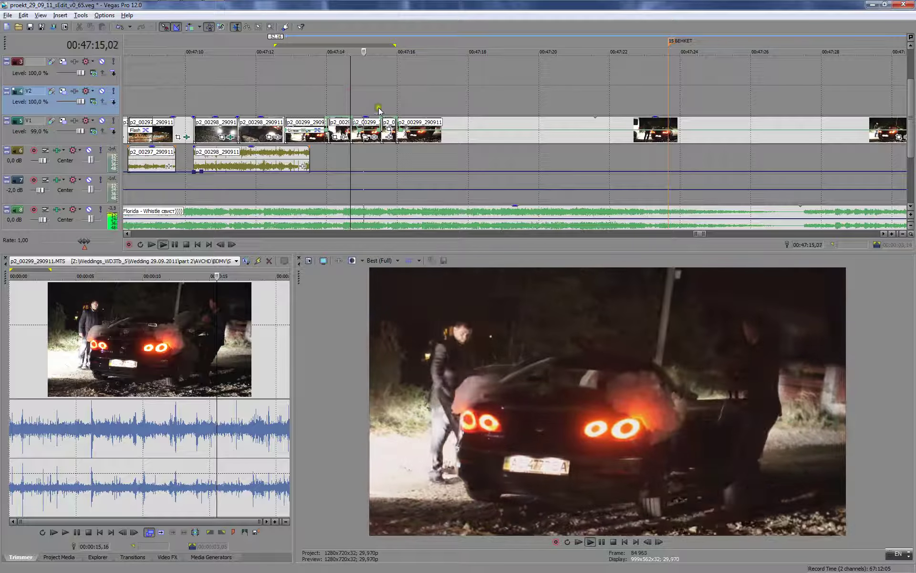
- Mark the p2_00299 jump cuts on V1 from about 00:47:15 to 00:47:16 as the time selection and play them
left_click_drag(373, 100, 415, 103)
key("space")
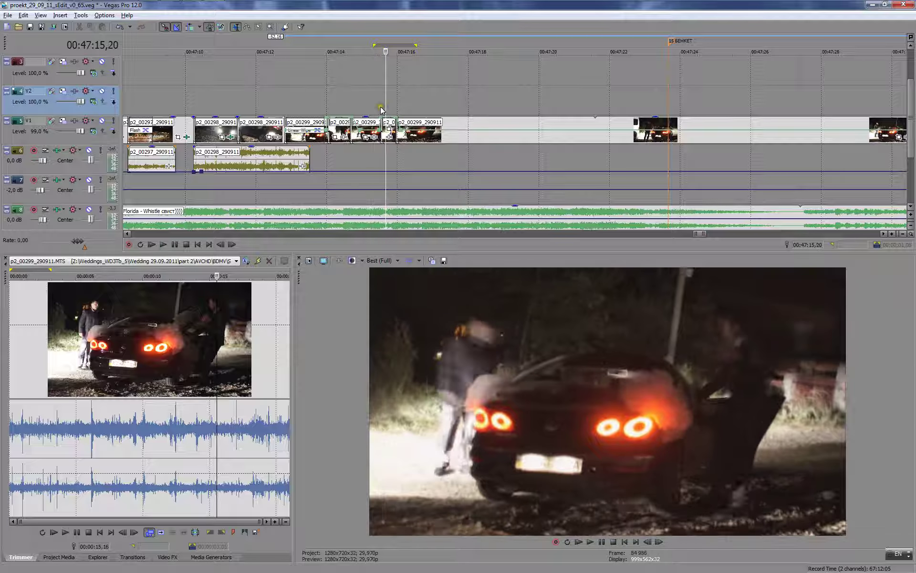
key("space")
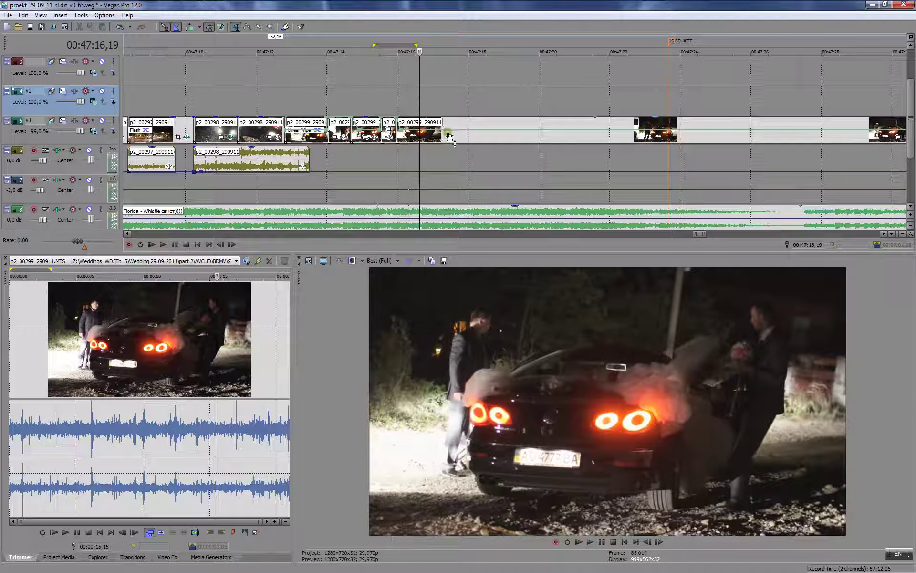
key("space")
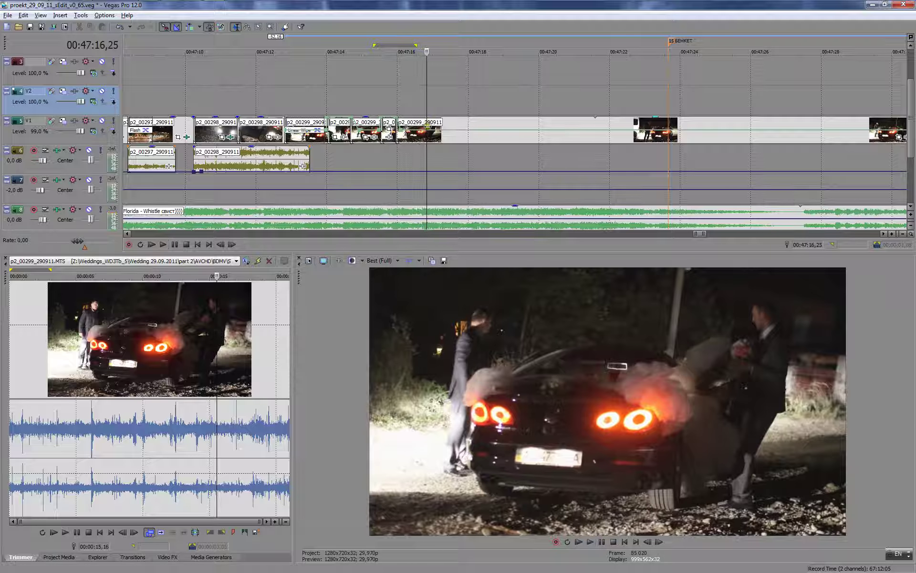
- Adjust the velocity envelope of the last p2_00299 piece on V1 so its ramp settles just after 00:47:17
left_click(428, 125)
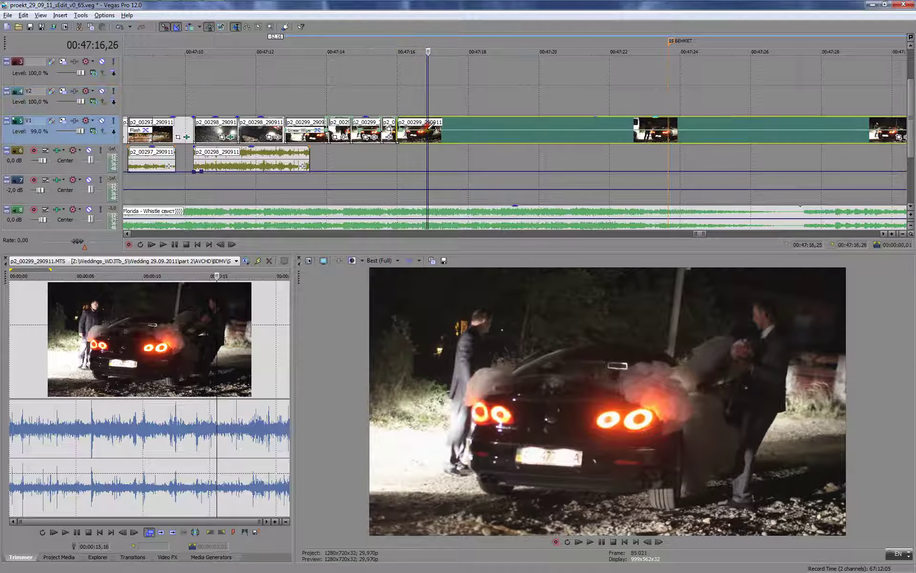
left_click(420, 98)
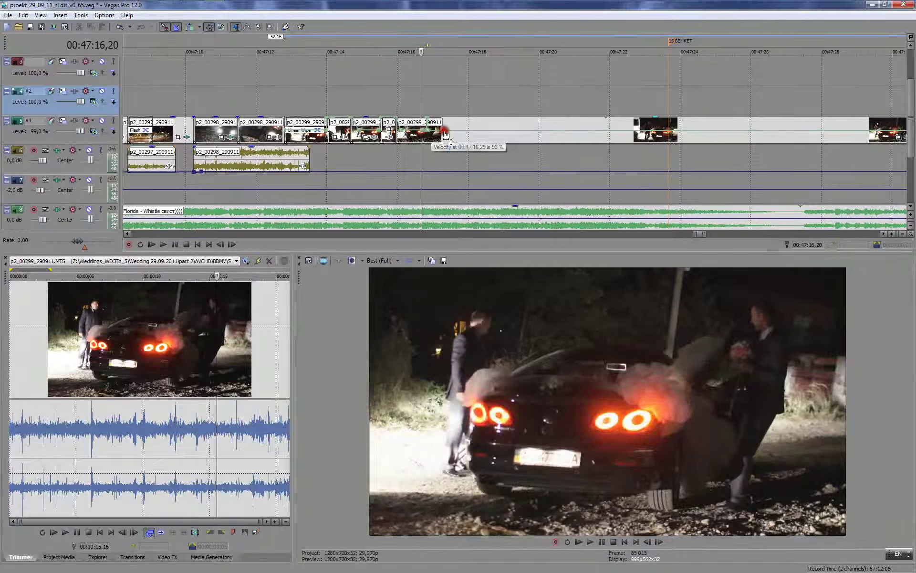
left_click_drag(445, 136, 433, 136)
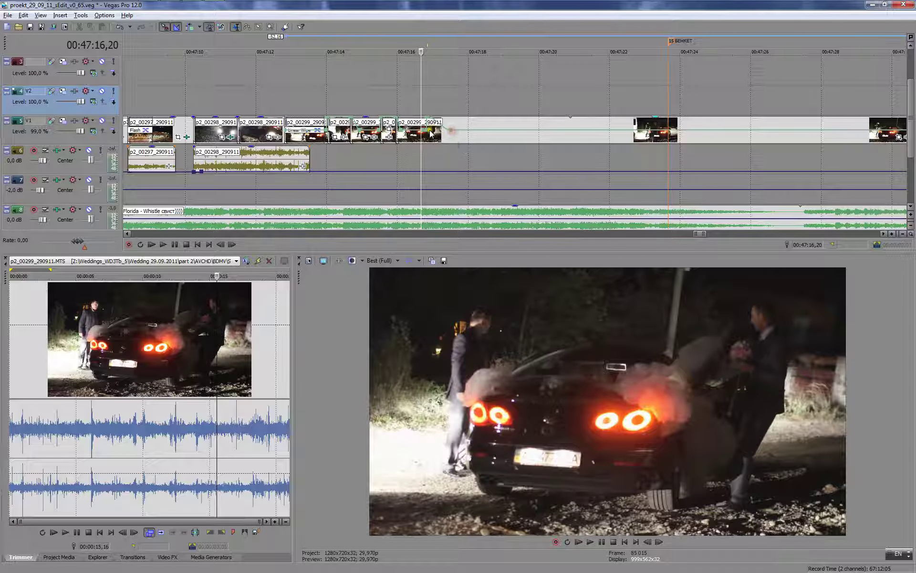
- Play the last p2_00299 piece, and cut off and delete its remainder from about 00:47:18
key("space")
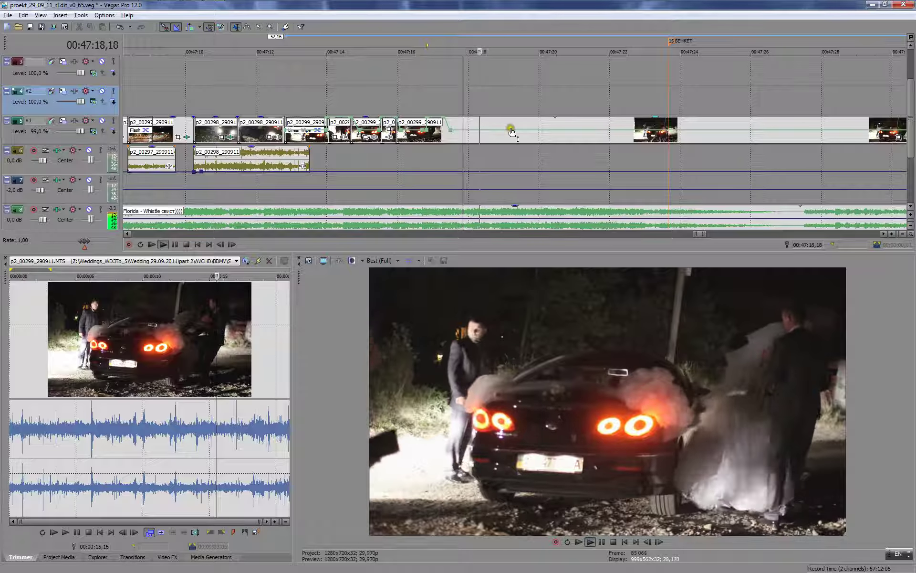
key("space")
left_click_drag(445, 137, 485, 141)
key("Delete")
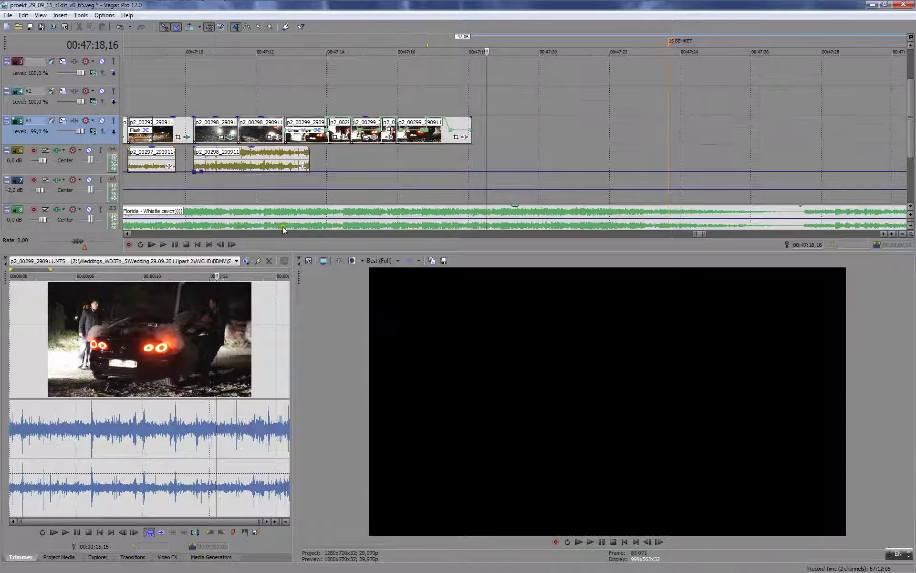
- Open p2_00300 from the project media in the Trimmer and place its range 00:00:00,17 to 00:00:04,10 on V1 after p2_00299
left_click(68, 557)
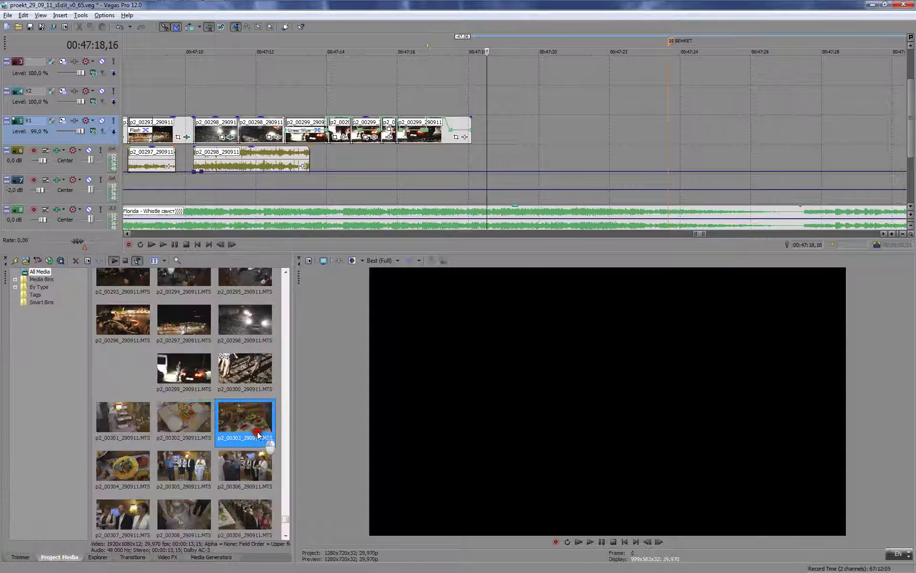
left_click(244, 375)
double_click(244, 374)
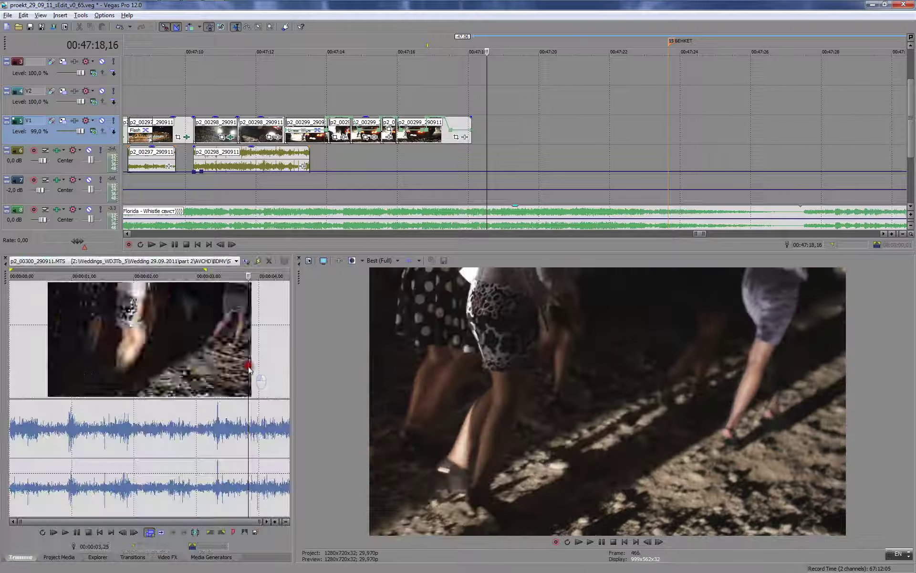
left_click_drag(46, 342, 279, 356)
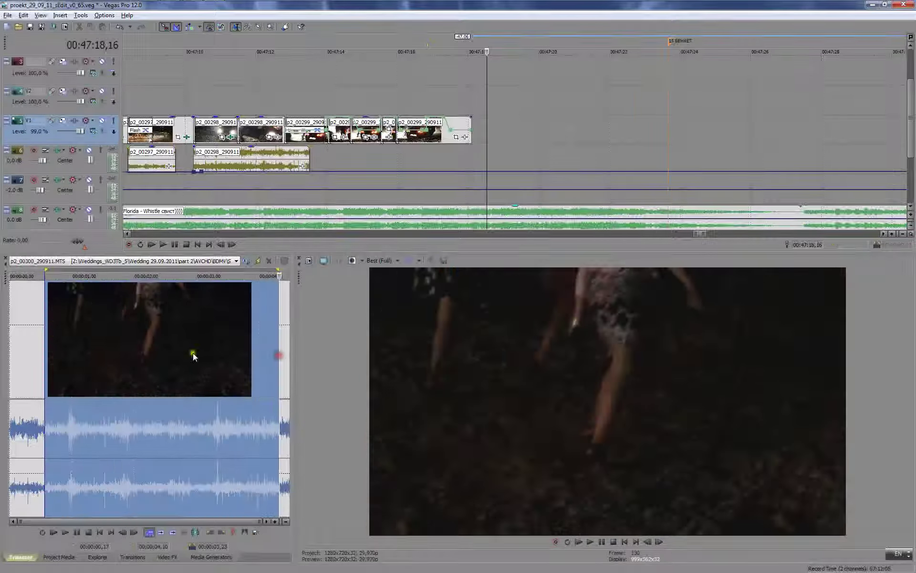
left_click_drag(192, 353, 475, 154)
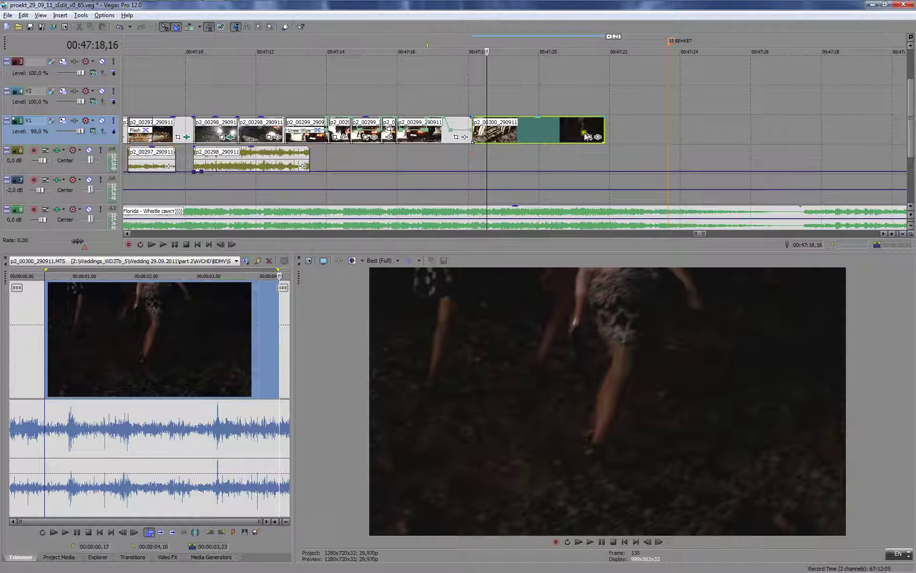
- Time-compress the p2_00300 clip, overlap it with the end of the p2_00299 piece by 8 frames, and play the transition
left_click_drag(605, 131, 516, 137)
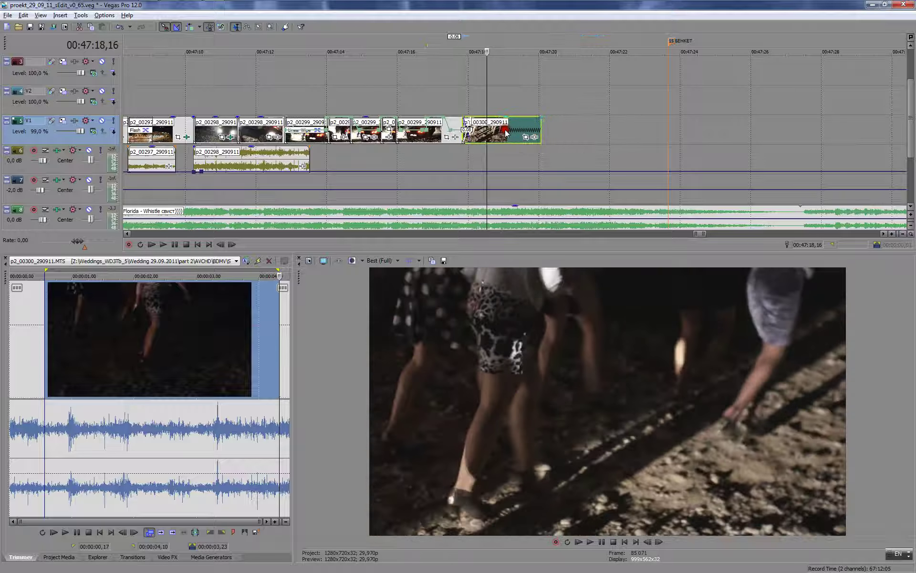
left_click(458, 98)
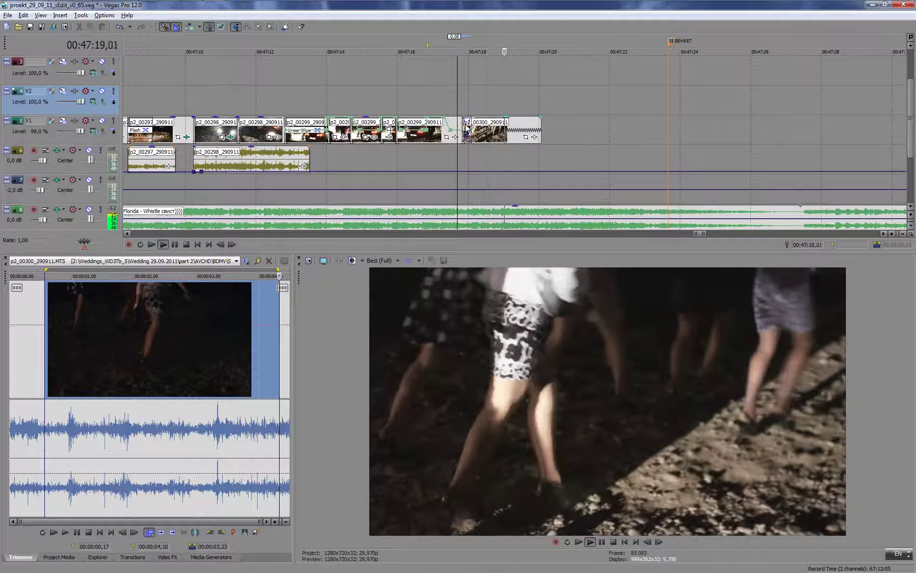
key("Return")
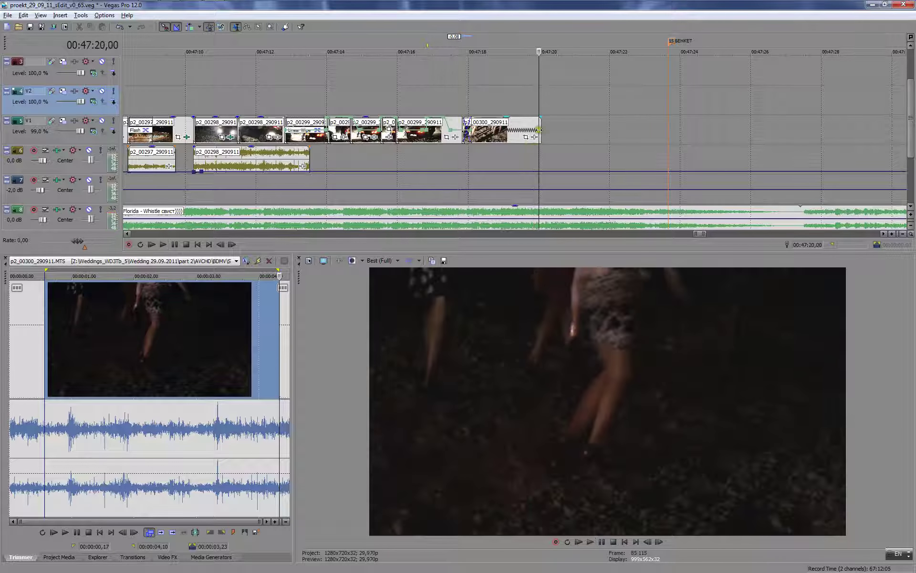
- Compress the p2_00300 clip further to end at about 00:47:19, move it up to V2 and play it
left_click_drag(540, 130, 484, 95)
left_click(439, 84)
key("space")
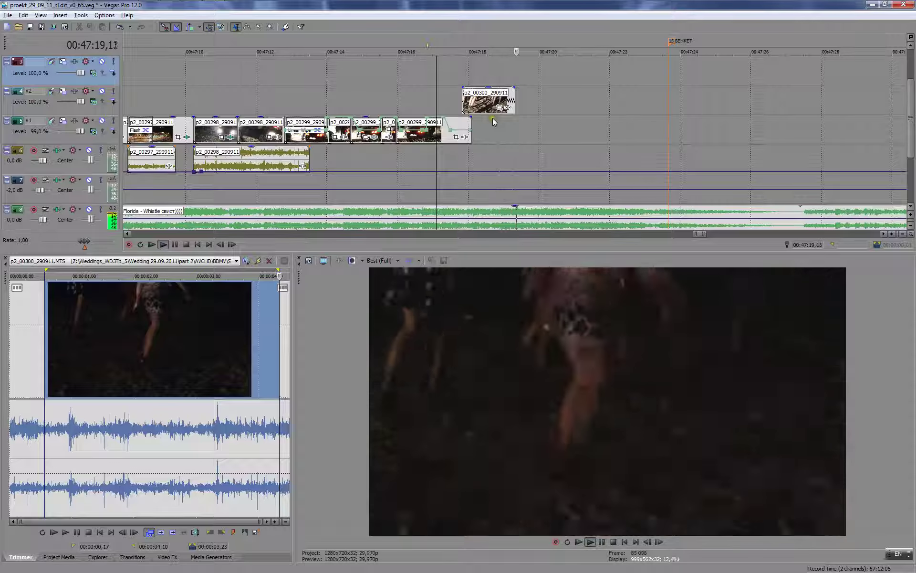
- Save the project
left_click(472, 105)
left_click(472, 106)
left_click(30, 27)
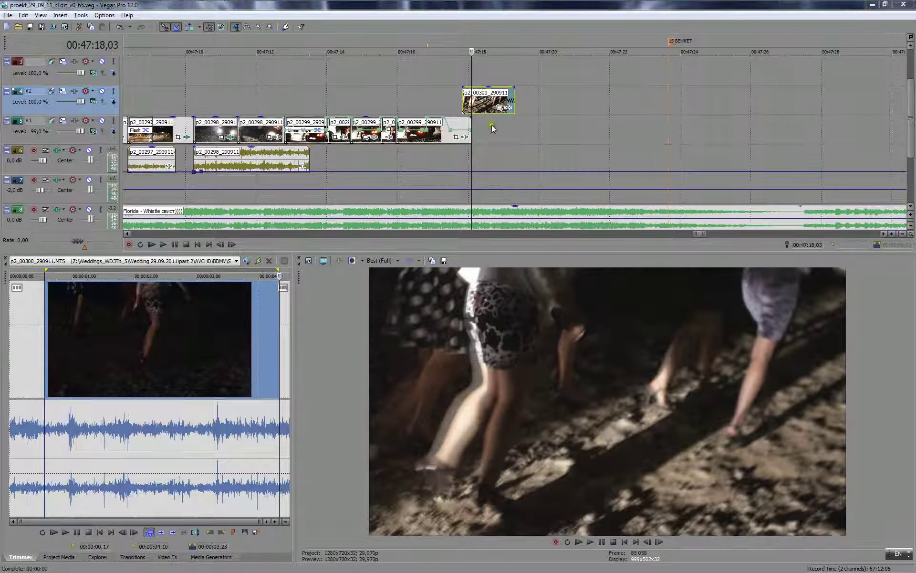
- Play the section from about 00:47:17 to 00:47:19 and delete the p2_00300 clip from V2
left_click(449, 86)
left_click_drag(434, 87, 514, 89)
key("space")
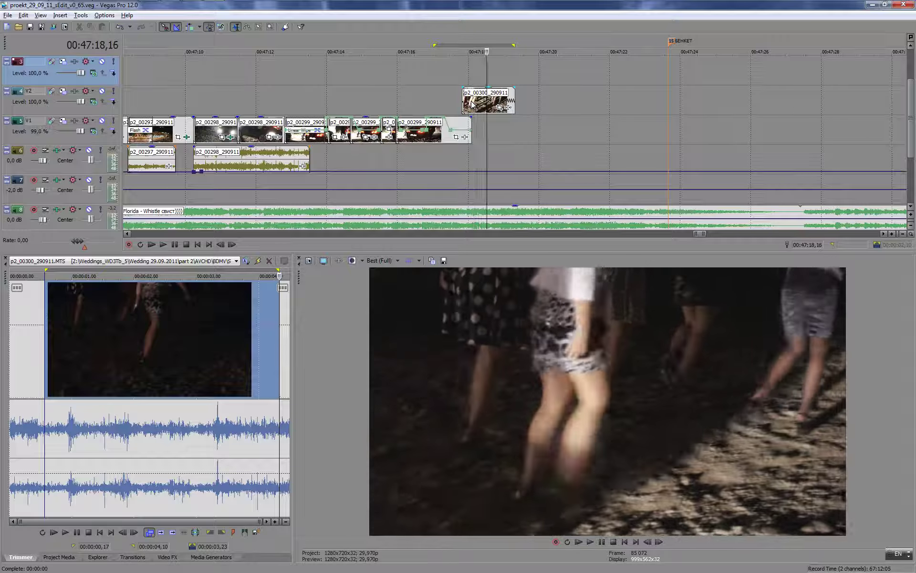
double_click(454, 105)
left_click(454, 107)
key("space")
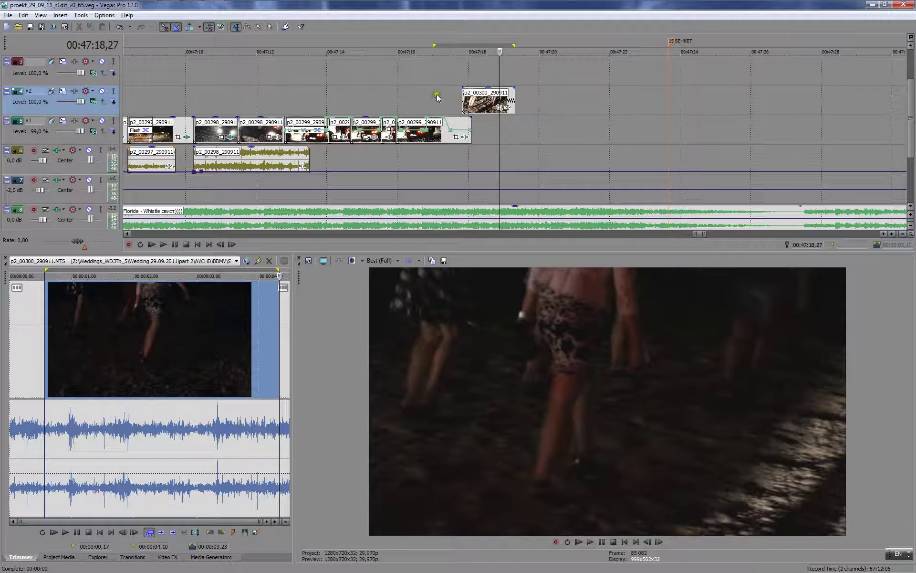
left_click(464, 96)
key("Delete")
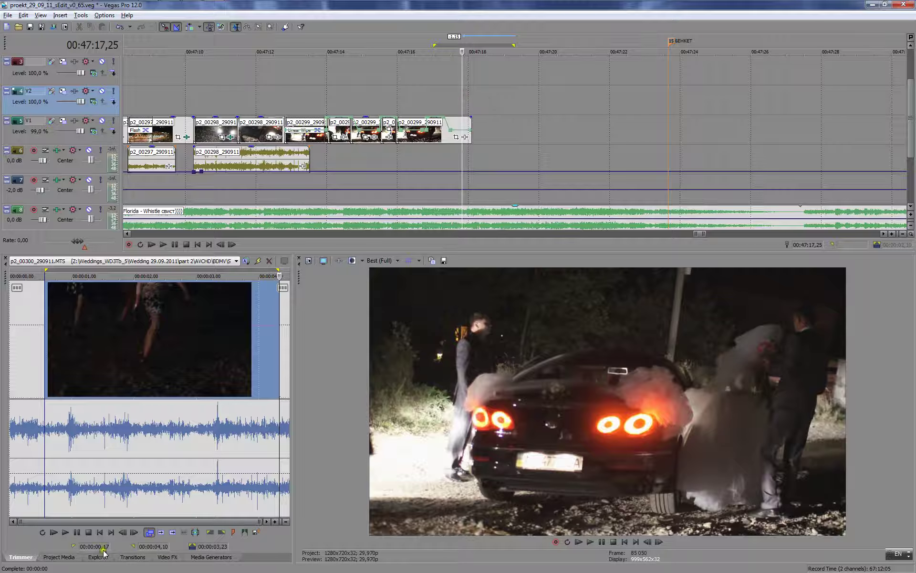
- Look through the project media that follows p2_00300 and the contents of media bin 2 for suitable footage
left_click(72, 557)
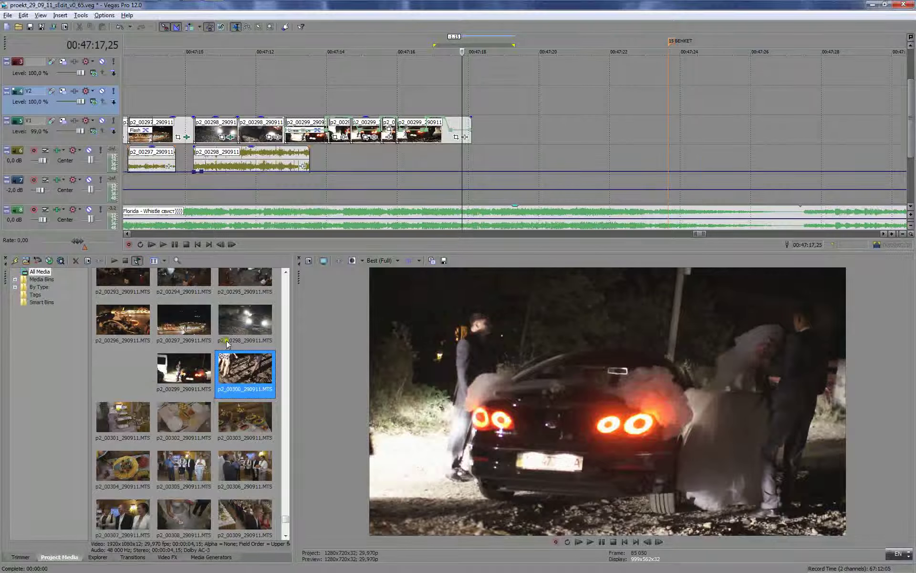
scroll(224, 410, "down", 3)
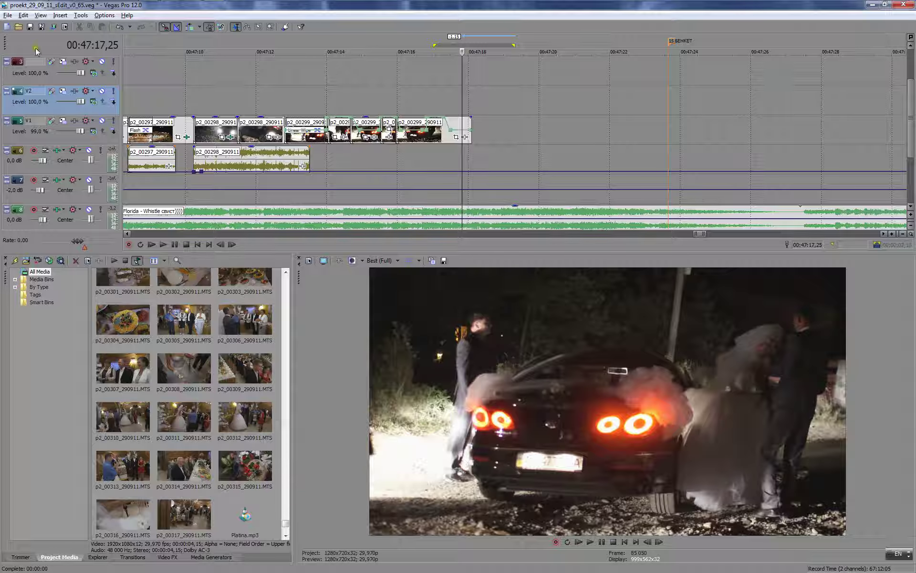
scroll(177, 480, "down", 3)
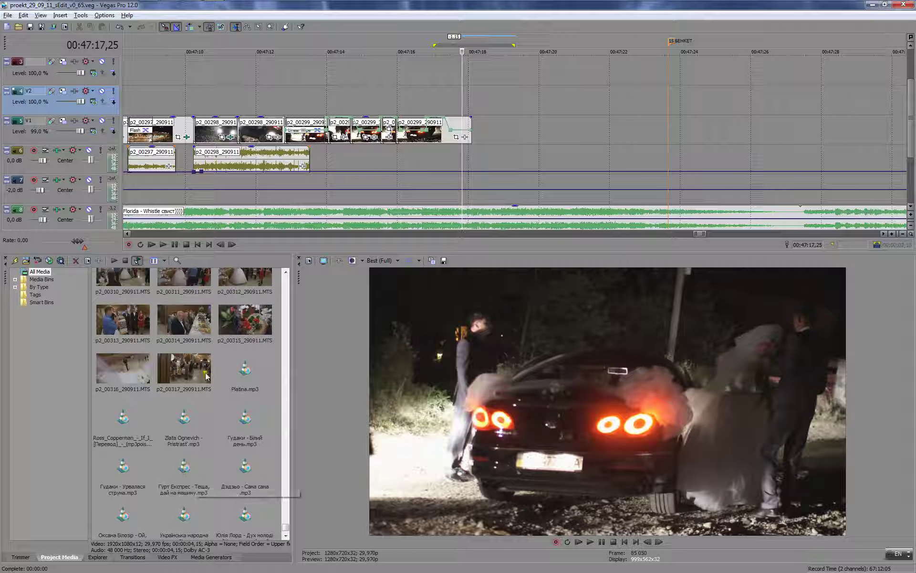
scroll(241, 377, "down", 1)
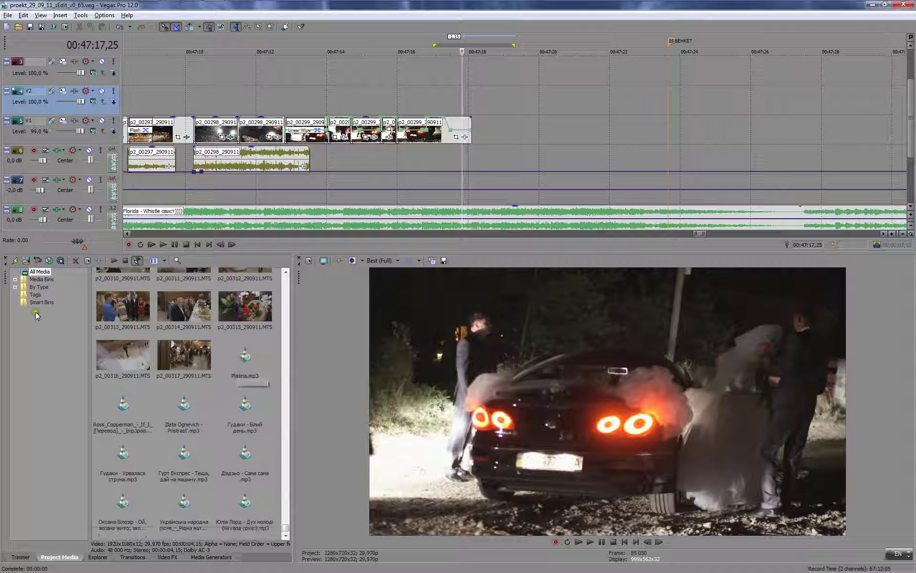
left_click(16, 281)
left_click(31, 296)
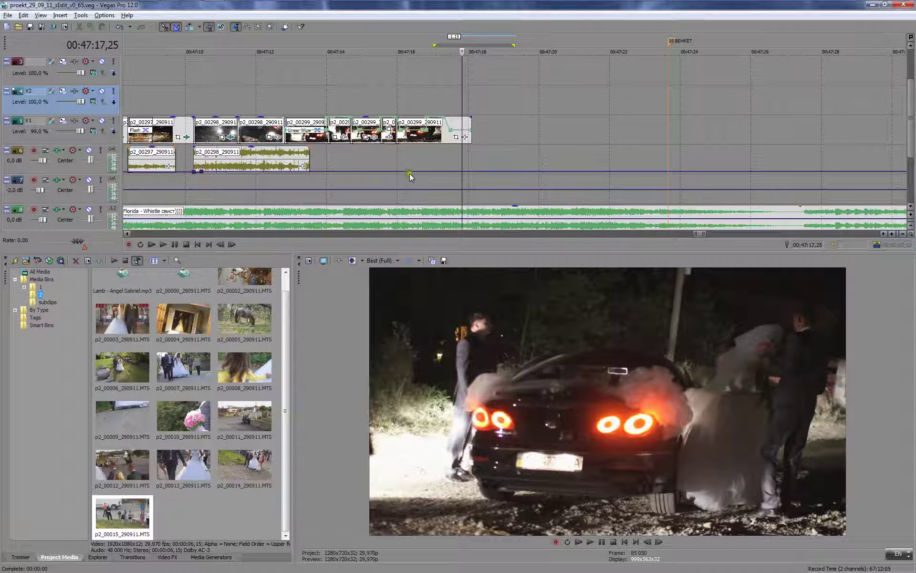
- Locate the source of the last p2_00299 piece in the project media list and examine the clips that follow it
left_click(434, 137)
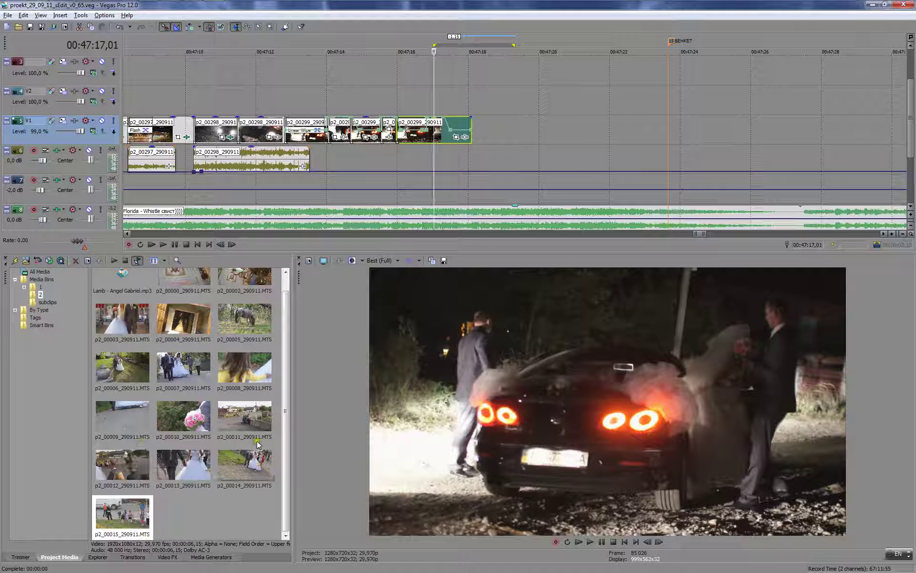
right_click(432, 137)
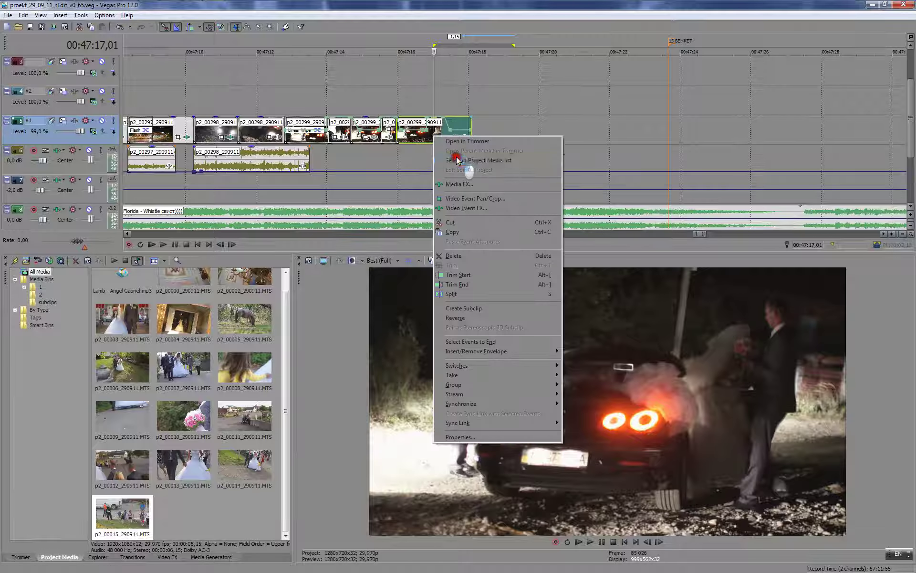
left_click(465, 162)
scroll(154, 385, "down", 3)
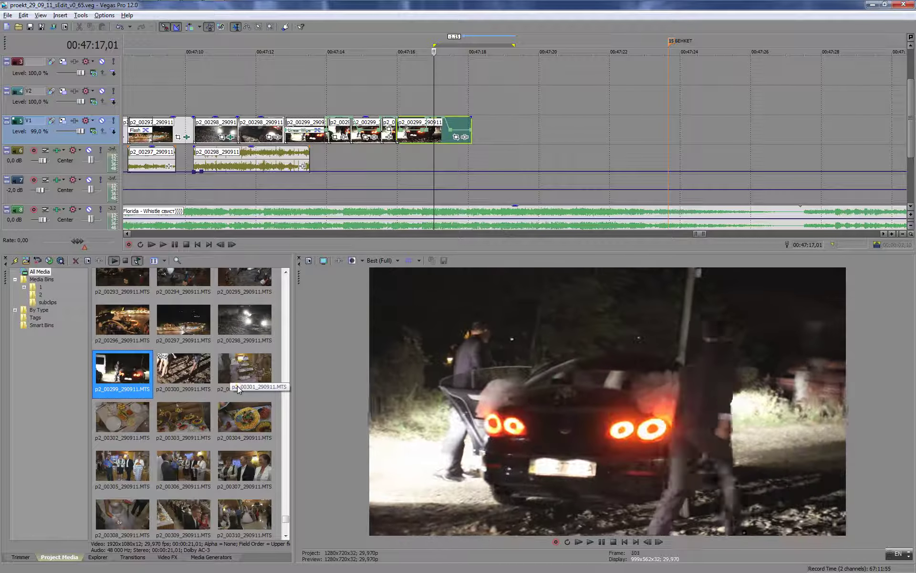
scroll(237, 386, "down", 5)
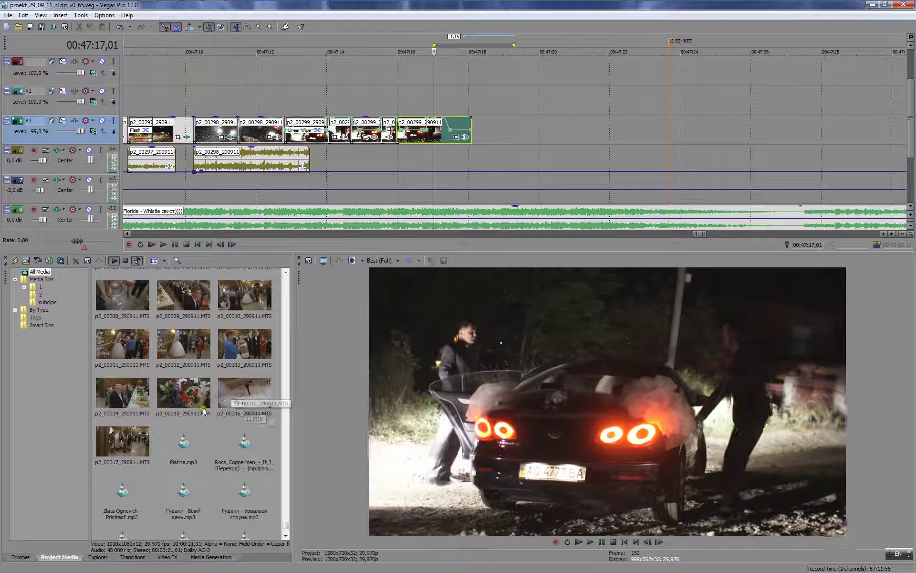
left_click(443, 157)
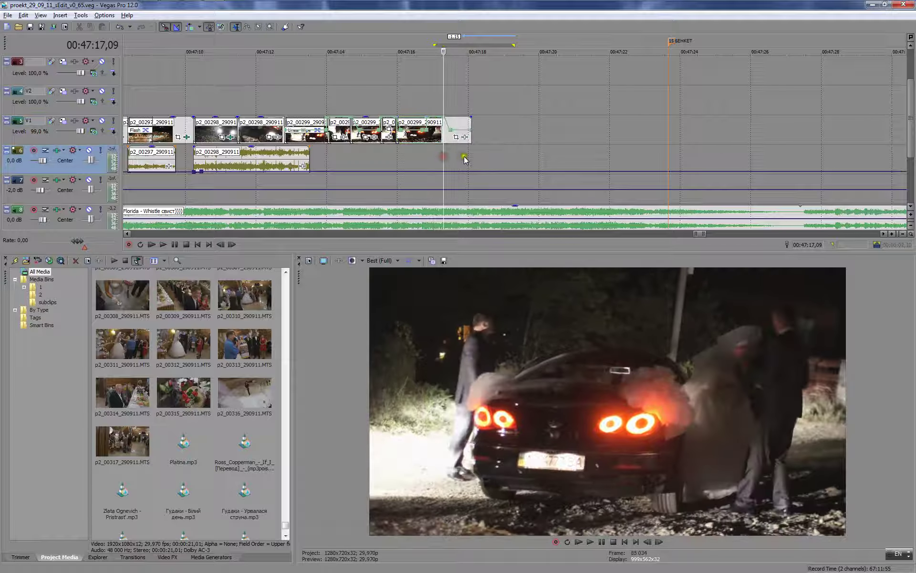
left_click(464, 157)
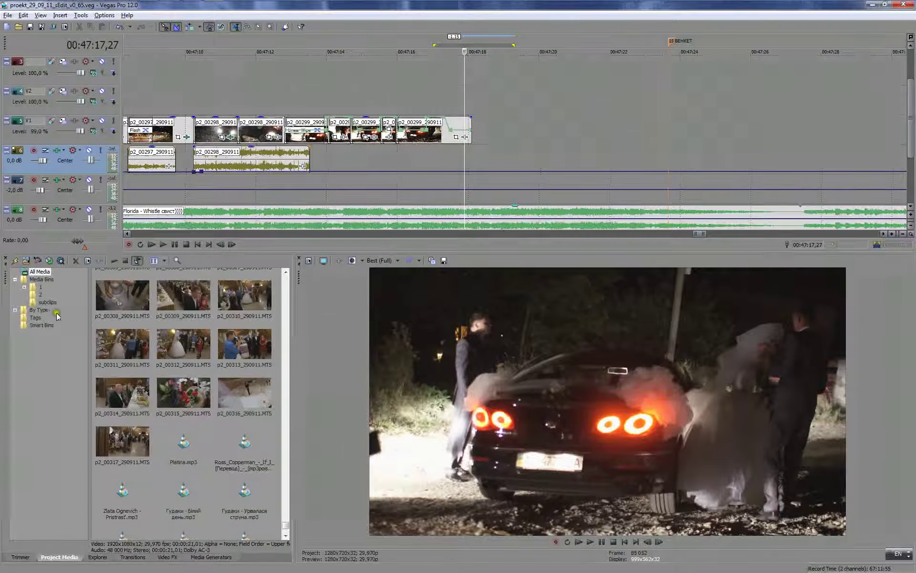
- Create two new media bins named 3 and 4 under Media Bins
left_click(38, 280)
right_click(51, 281)
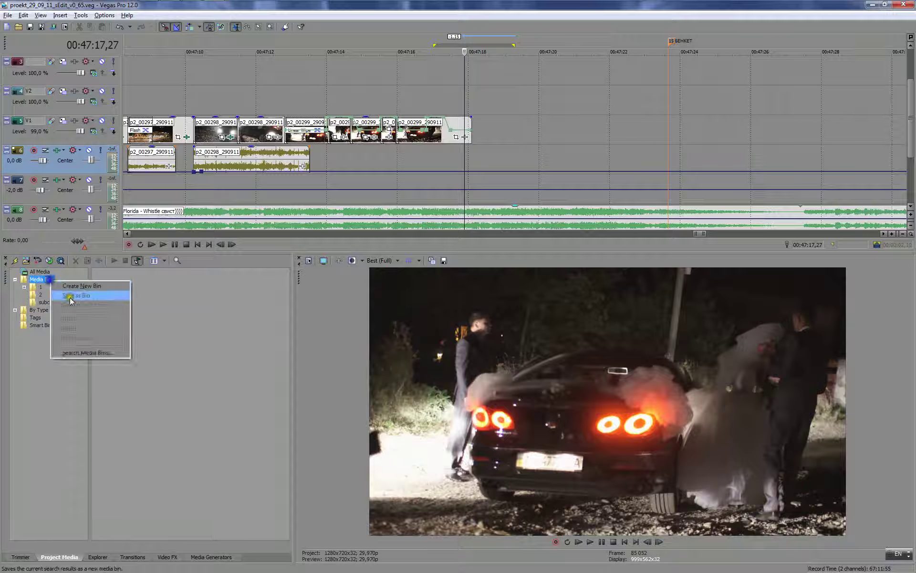
left_click(68, 288)
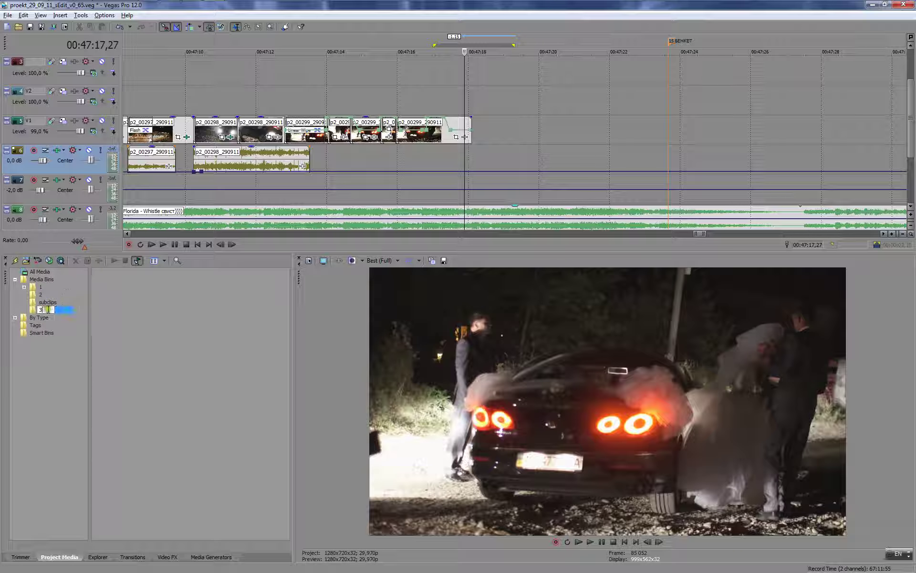
type("3")
key("Return")
right_click(38, 279)
left_click(47, 286)
type("4")
- Select media bin 3 and start importing media into it
left_click(41, 308)
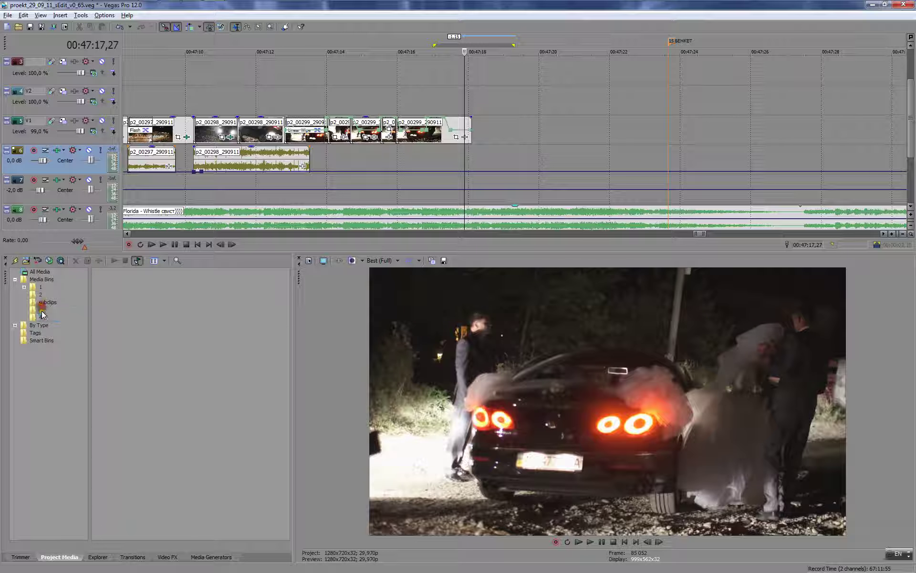
left_click(25, 261)
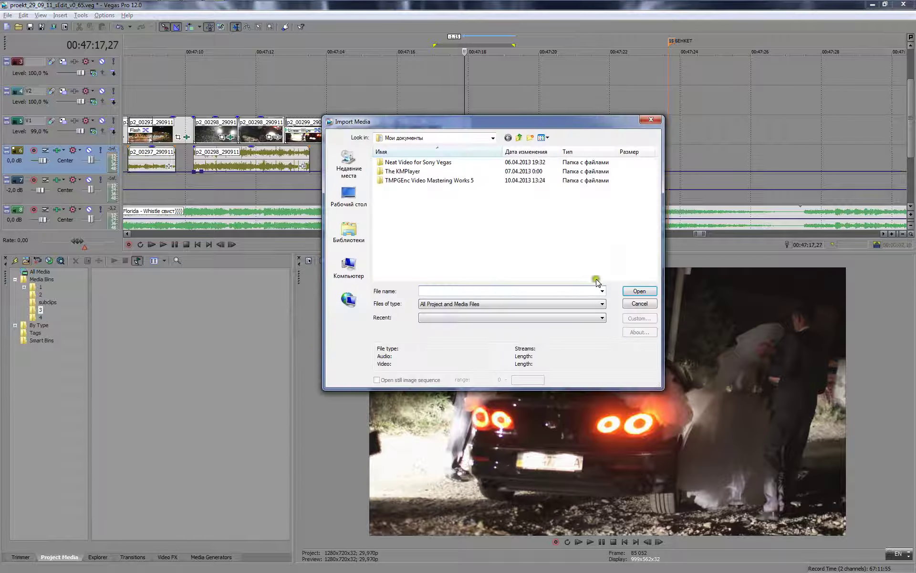
left_click(492, 138)
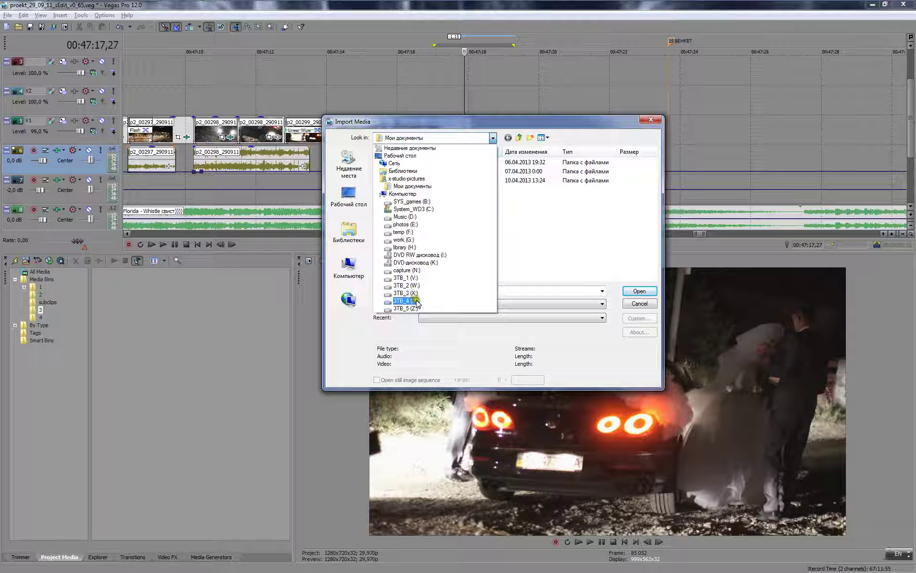
left_click(414, 285)
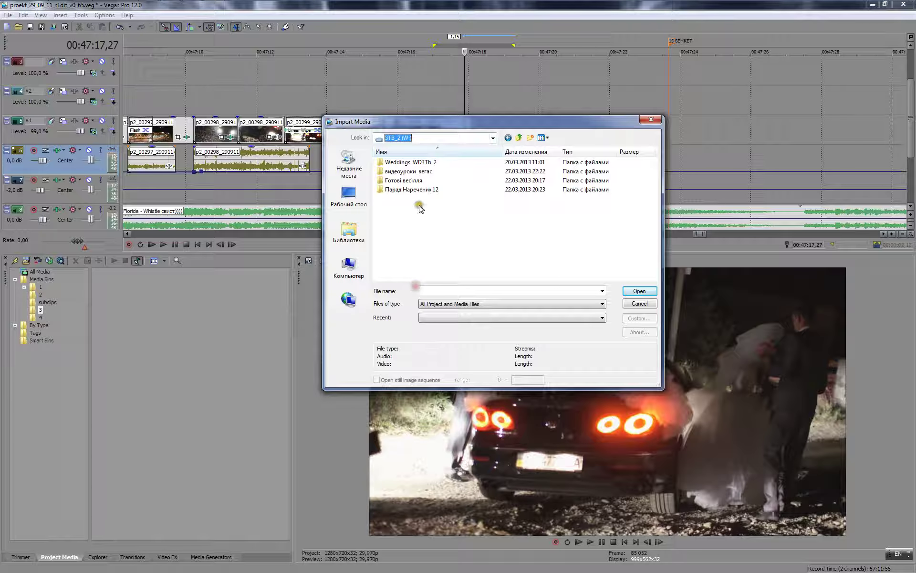
left_click(415, 162)
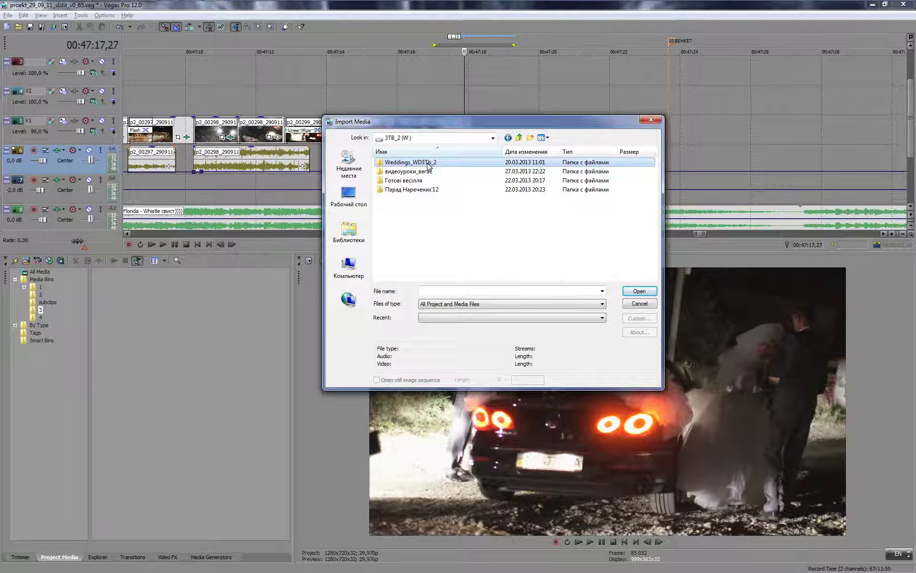
double_click(428, 163)
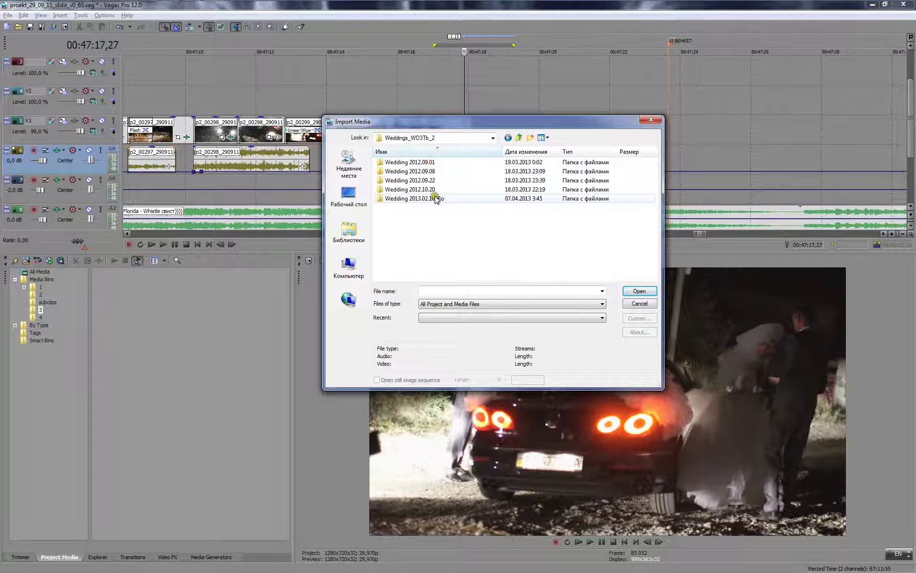
- Browse to the Wedding 29.09.2011 folder inside Weddings_WD3Tb_5 on drive 3TB_5 (Z:)
left_click(448, 142)
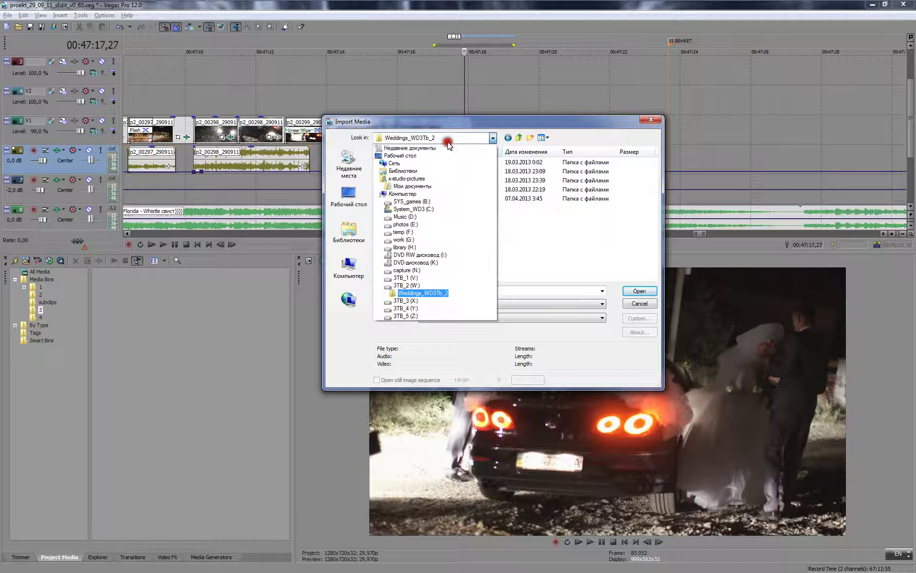
left_click(416, 316)
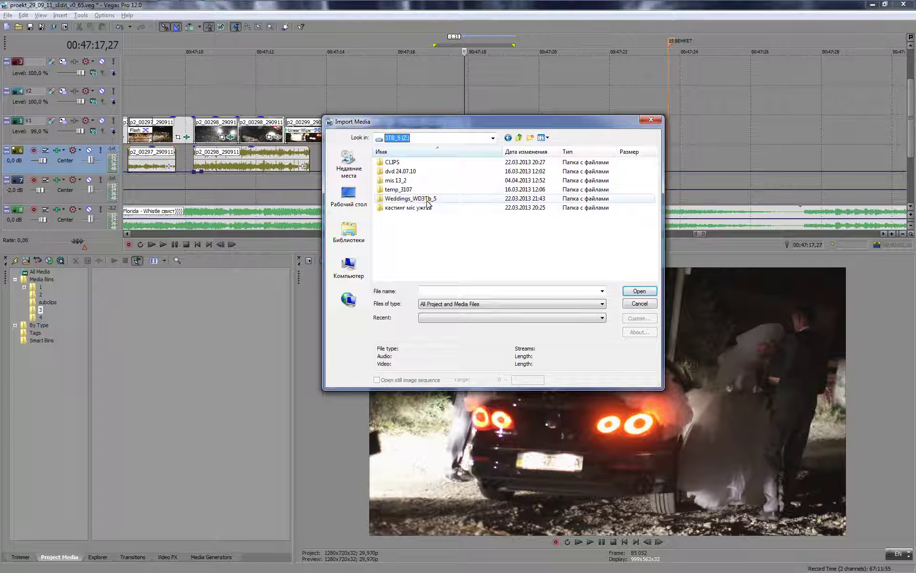
double_click(438, 198)
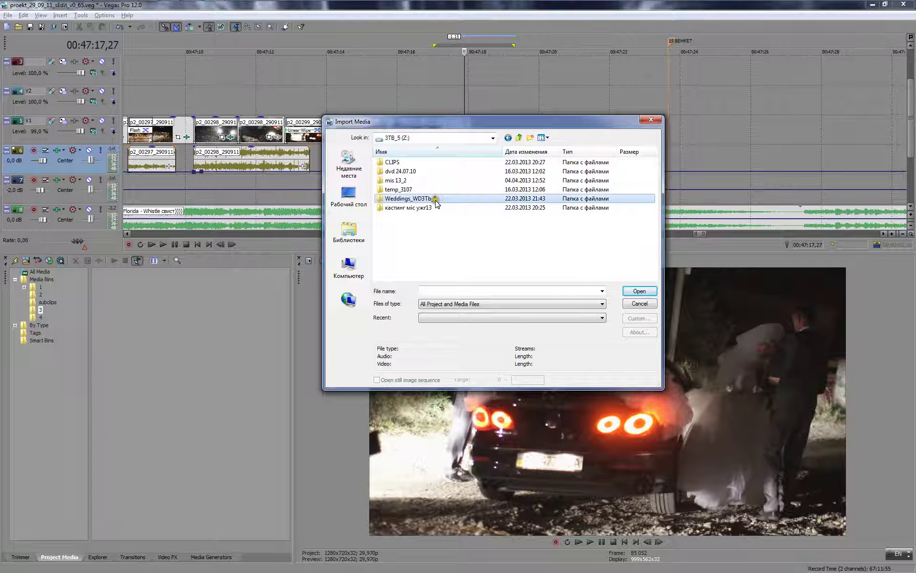
double_click(433, 226)
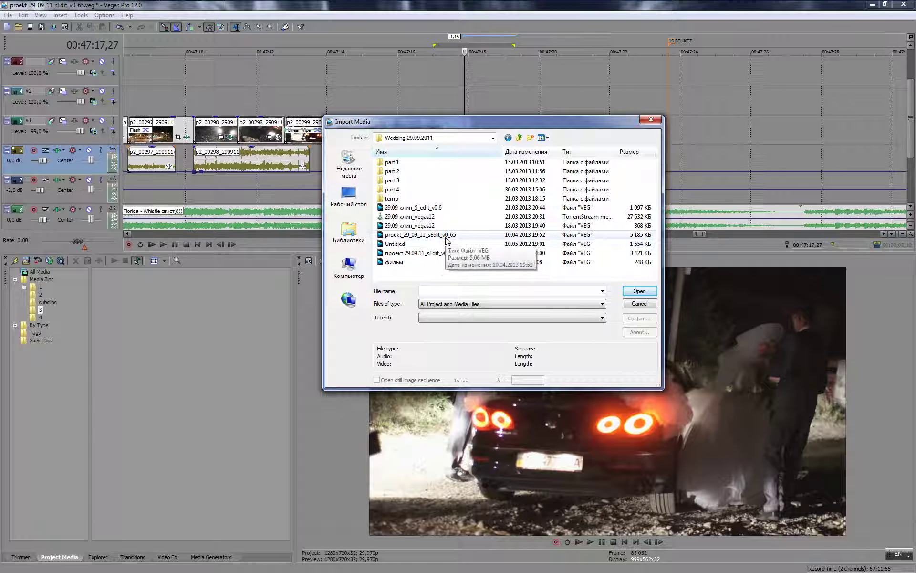
- Import all the p3 MTS clips from the STREAM folder under part 3, AVCHD, BDMV into bin 3
left_click(424, 181)
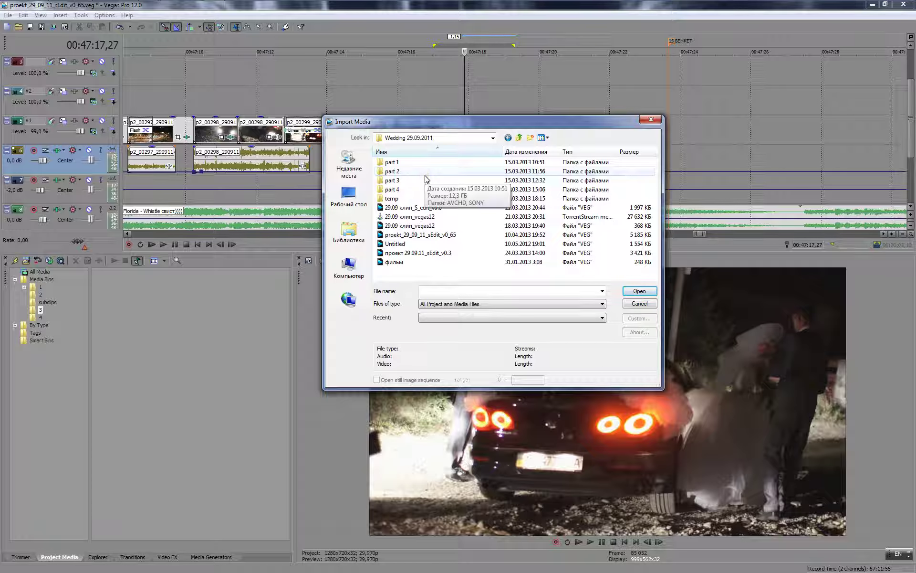
double_click(424, 181)
double_click(403, 163)
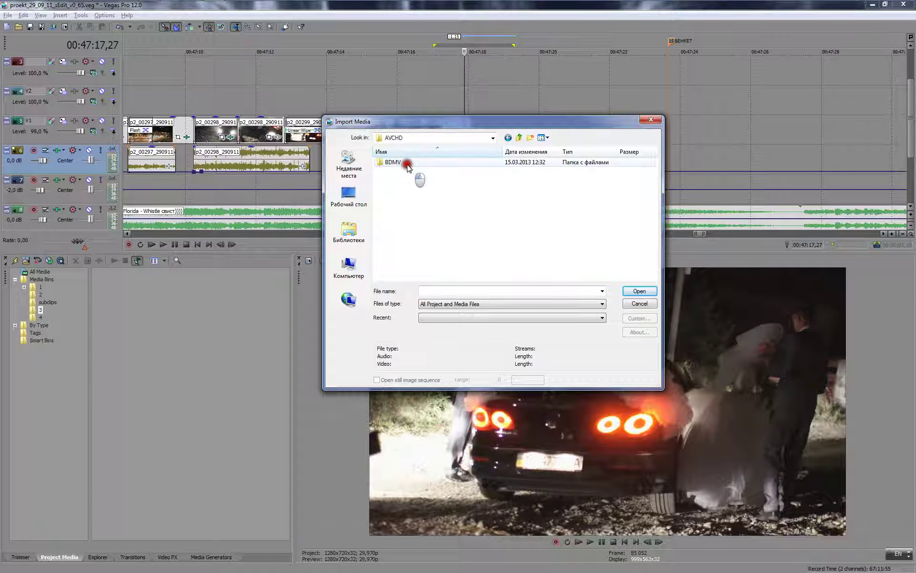
double_click(398, 161)
double_click(407, 180)
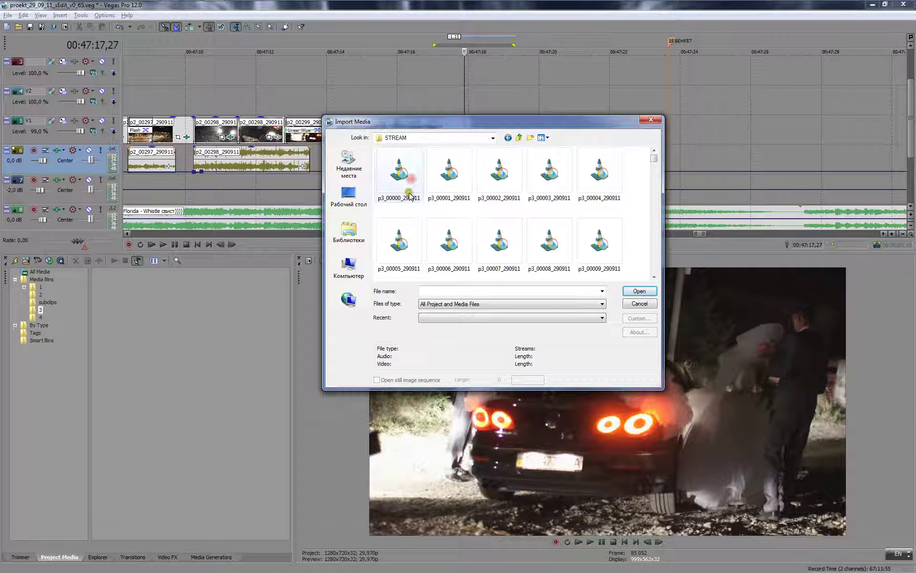
left_click(402, 182)
key("ctrl+a")
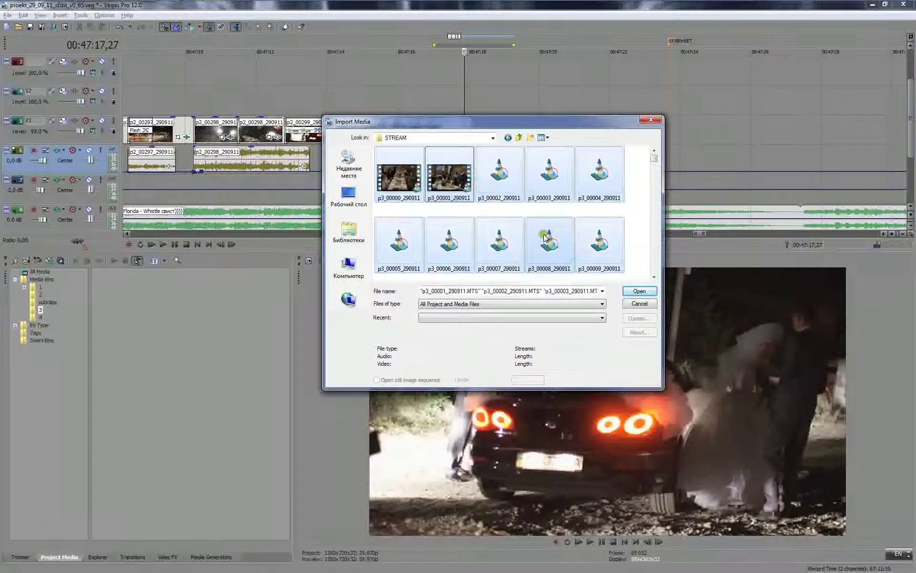
left_click(632, 290)
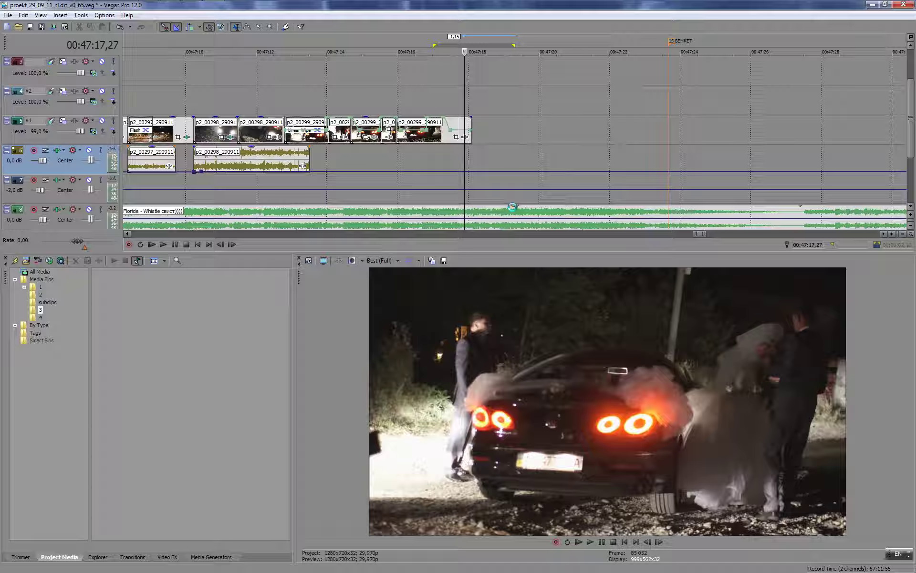
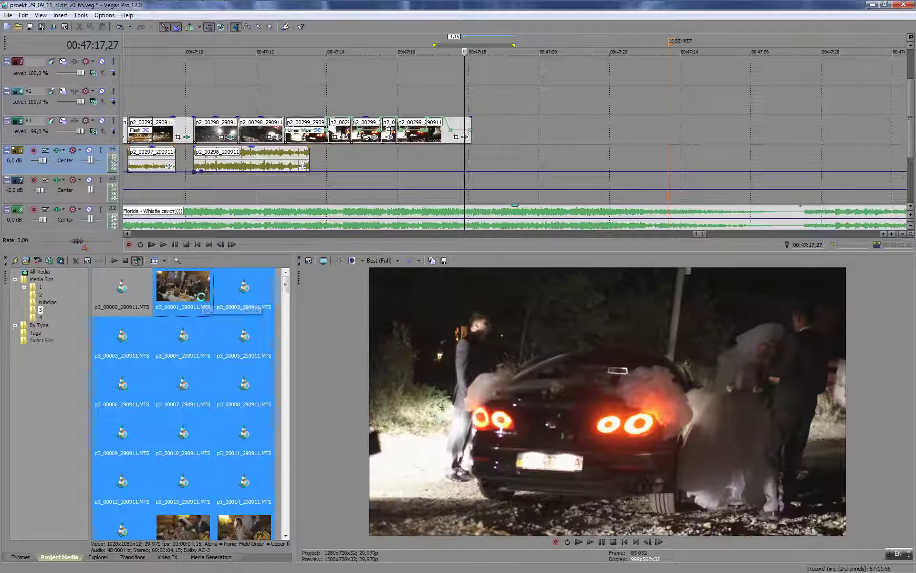
- Examine the imported p3 clips in bin 3 by previewing samples from the start of the list up to p3_00097
left_click(196, 436)
scroll(197, 435, "down", 3)
left_click(225, 434)
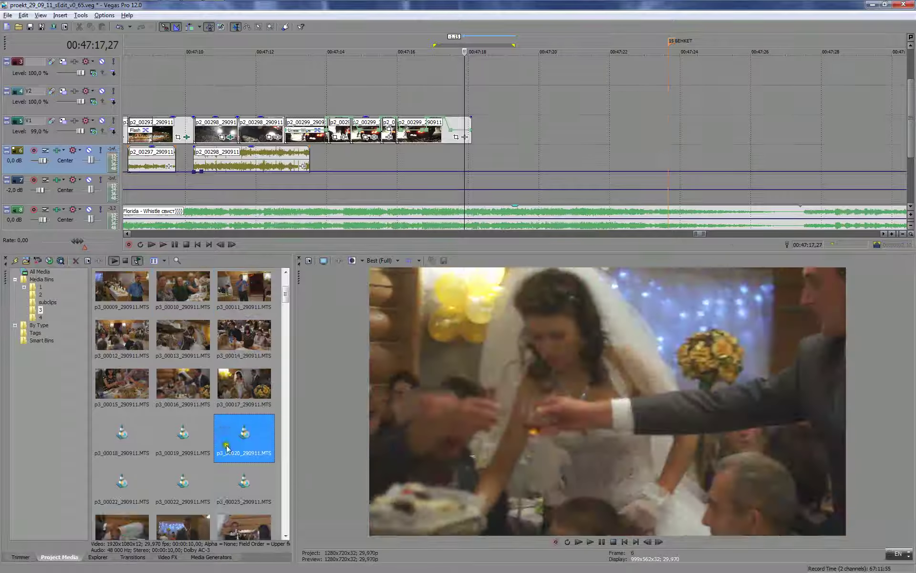
scroll(210, 434, "down", 3)
left_click(190, 434)
left_click(224, 469)
scroll(225, 472, "down", 1)
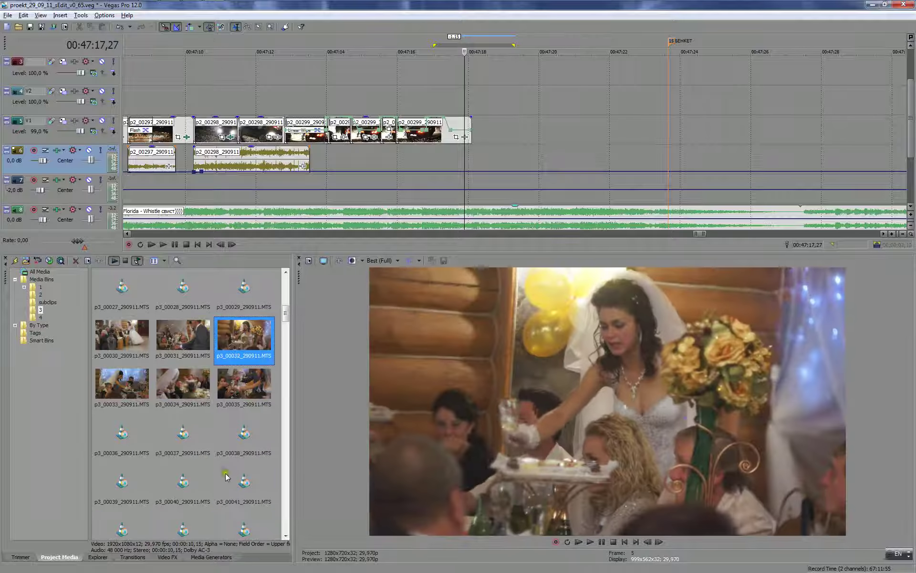
left_click(193, 457)
scroll(216, 468, "down", 1)
left_click(188, 444)
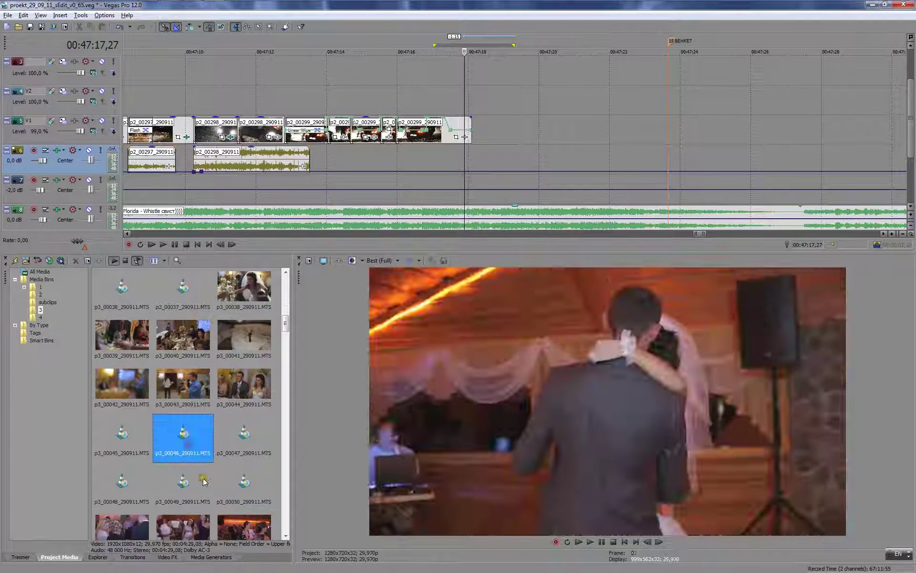
left_click(189, 484)
scroll(203, 480, "down", 3)
left_click(195, 443)
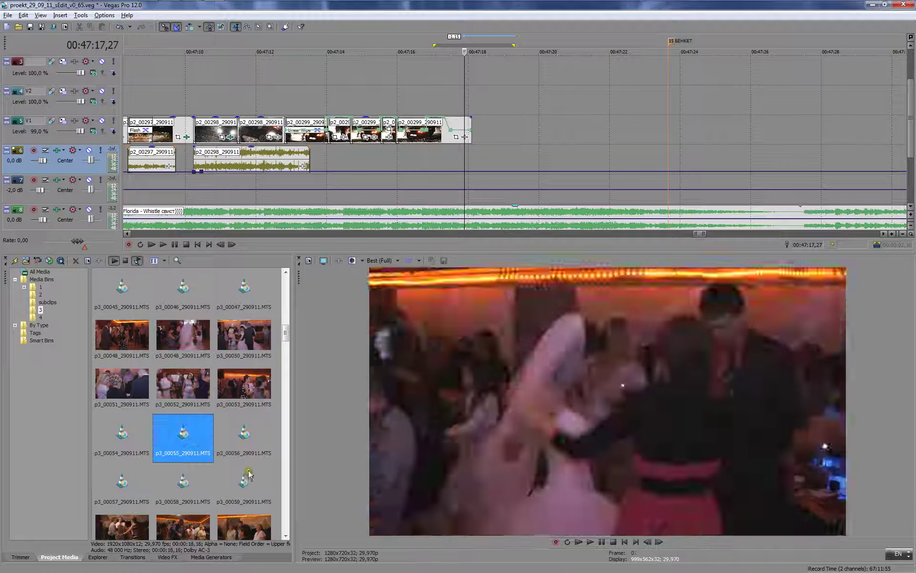
left_click(242, 481)
left_click(185, 491)
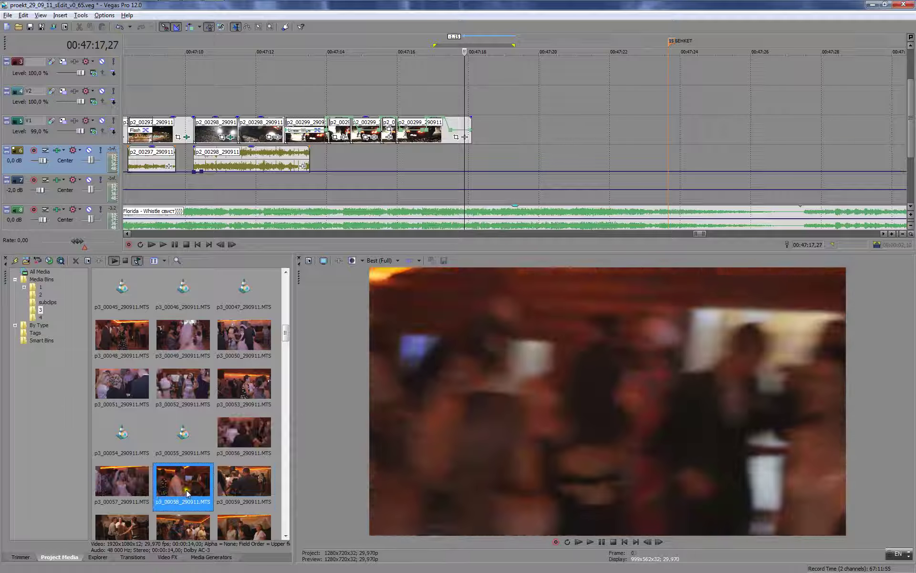
scroll(182, 482, "down", 4)
left_click(161, 466)
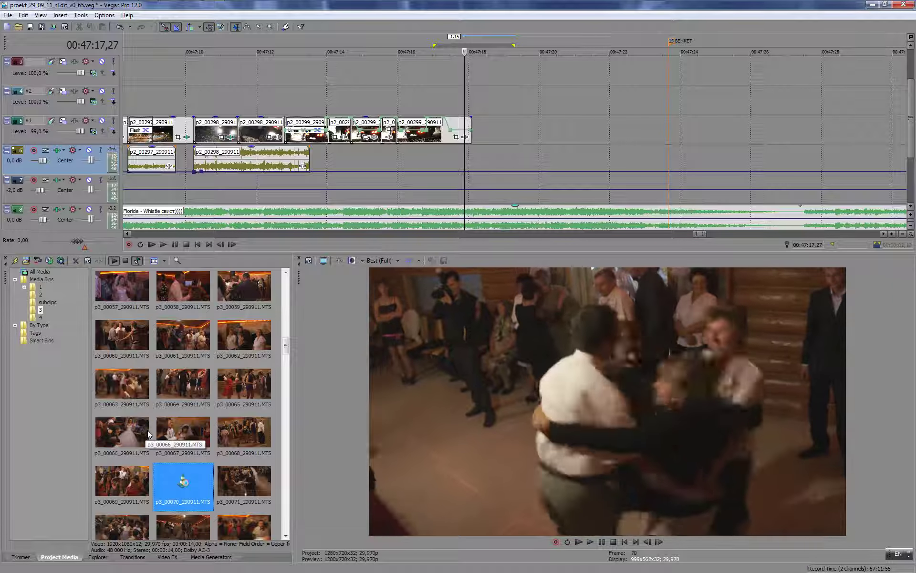
scroll(148, 434, "down", 4)
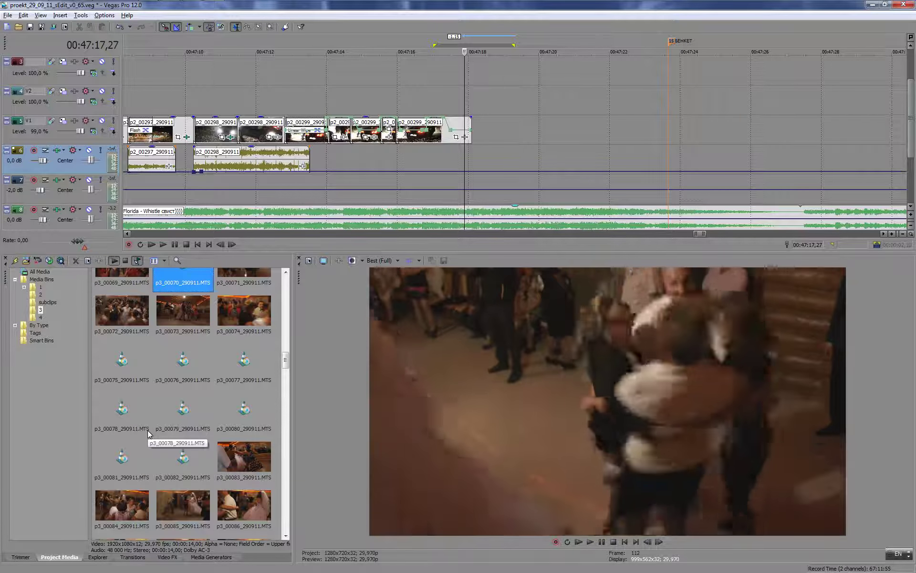
scroll(147, 430, "down", 5)
left_click(206, 477)
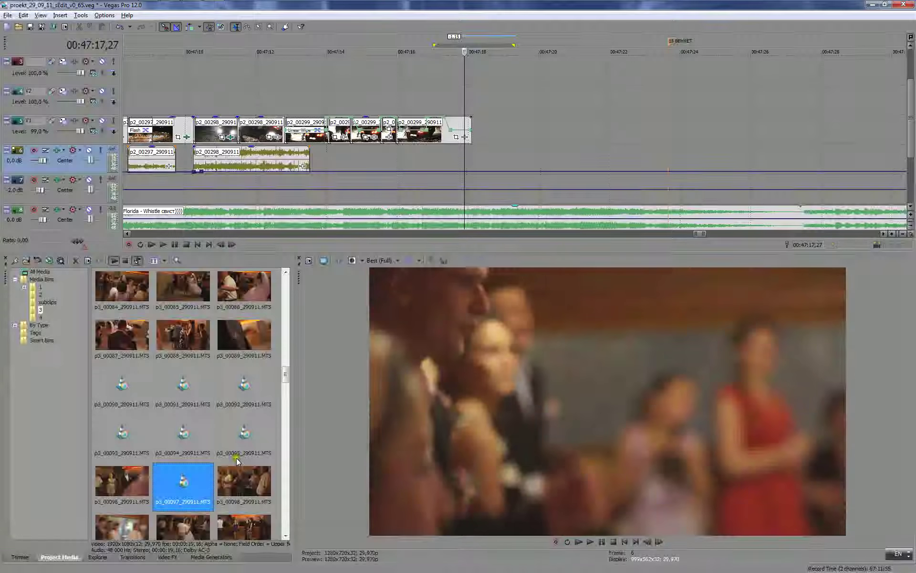
left_click(231, 447)
left_click(198, 473)
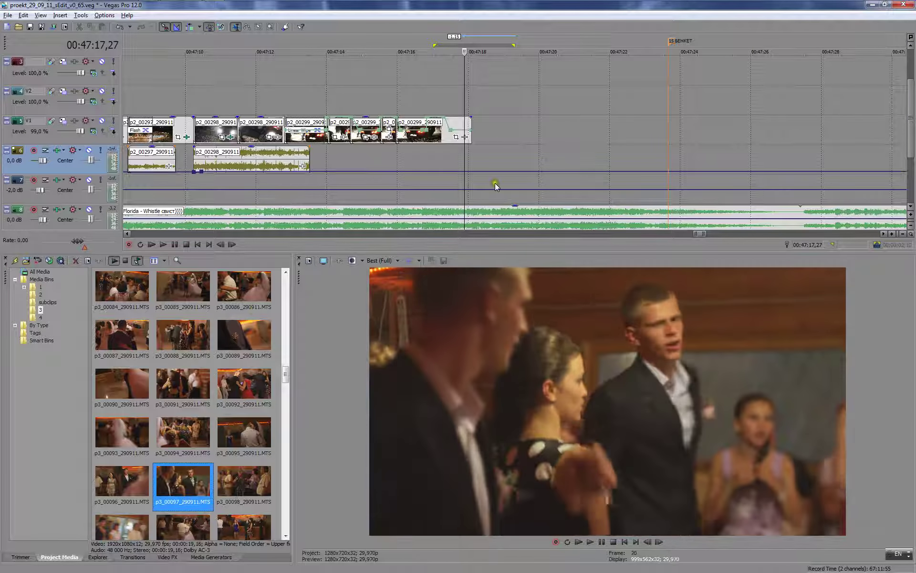
- Save the project and move the 15 БЕНКЕТ marker back to about 00:47:18,12, just after the last V1 clip
left_click(467, 87)
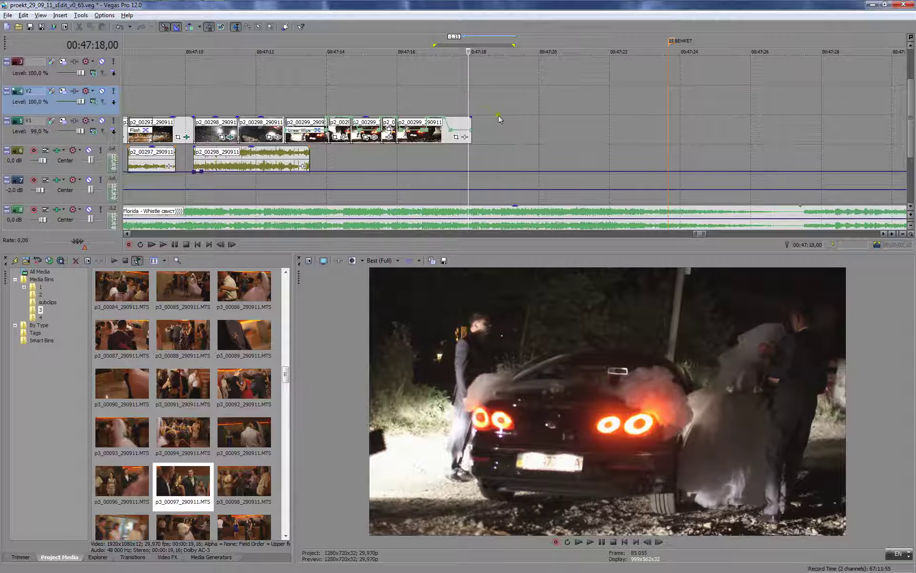
left_click(29, 27)
left_click_drag(500, 90, 529, 89)
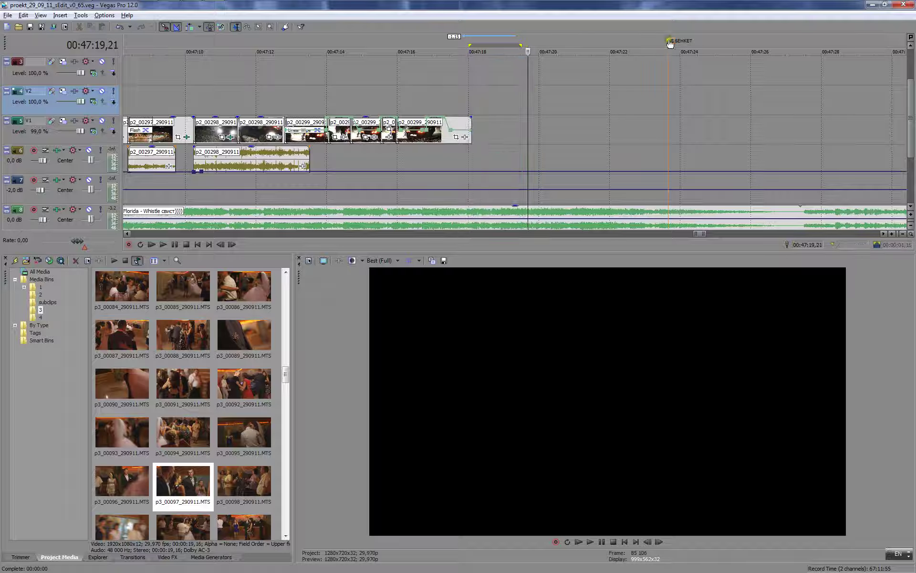
left_click_drag(670, 43, 485, 40)
scroll(563, 99, "down", 5)
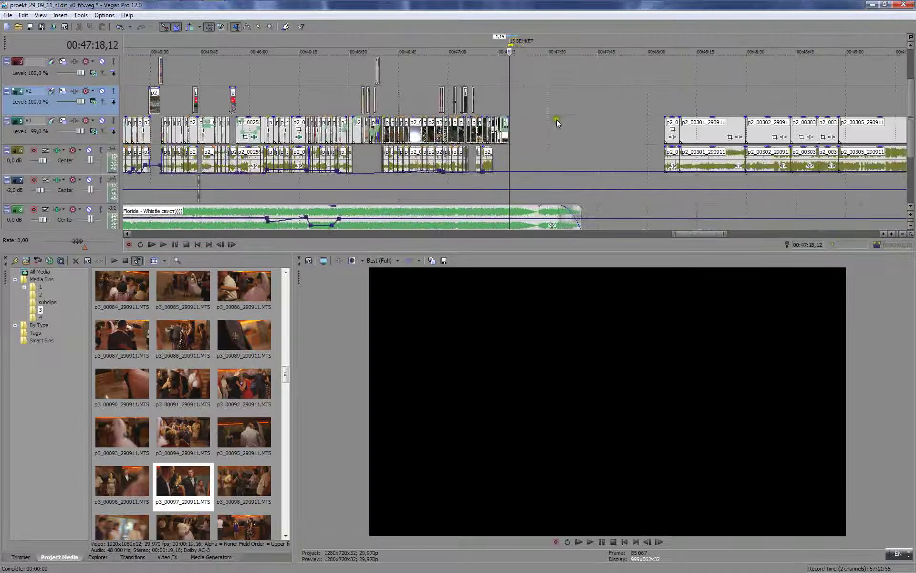
- Trim the end of the Florida - Whistle music event back to the 15 БЕНКЕТ marker and play the ending
left_click_drag(578, 213, 508, 211)
scroll(504, 162, "up", 6)
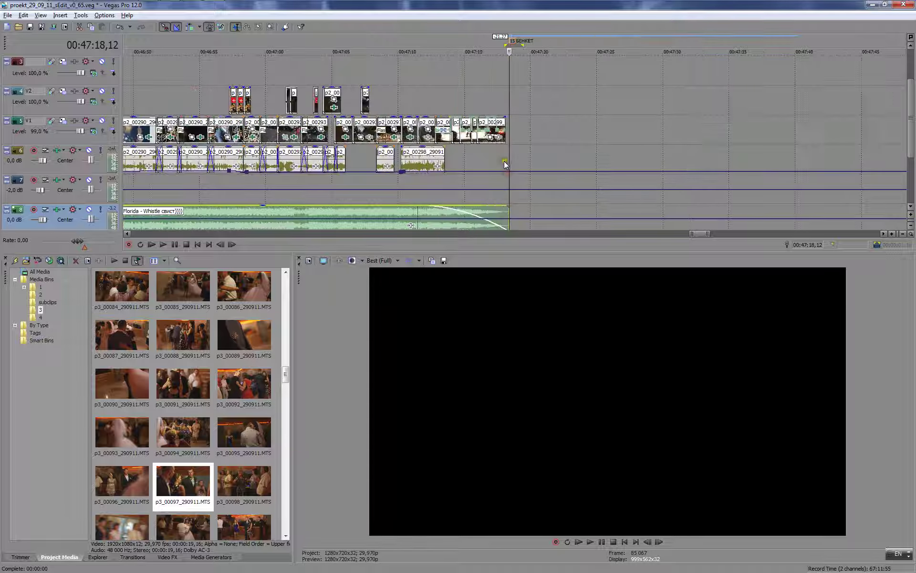
left_click(454, 153)
key("space")
scroll(477, 159, "down", 3)
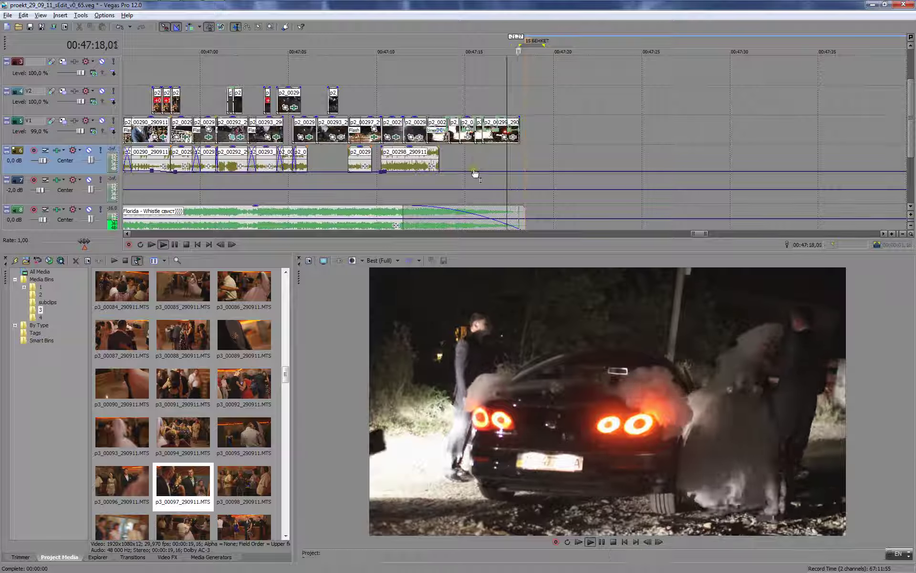
- Shorten the music's fade-out to about two seconds and give the last p2_00299 clip on V1 a short fade-out
left_click_drag(404, 211, 485, 209)
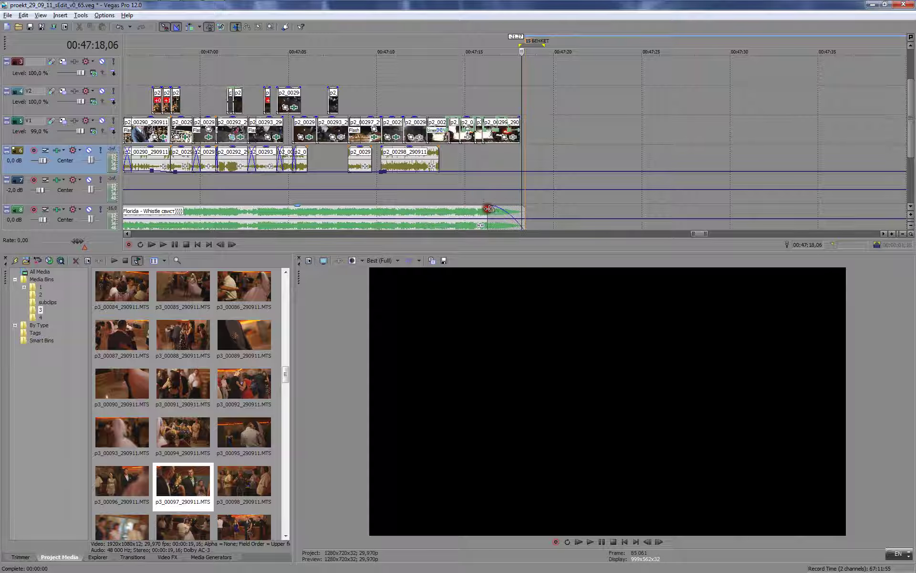
left_click(480, 81)
key("space")
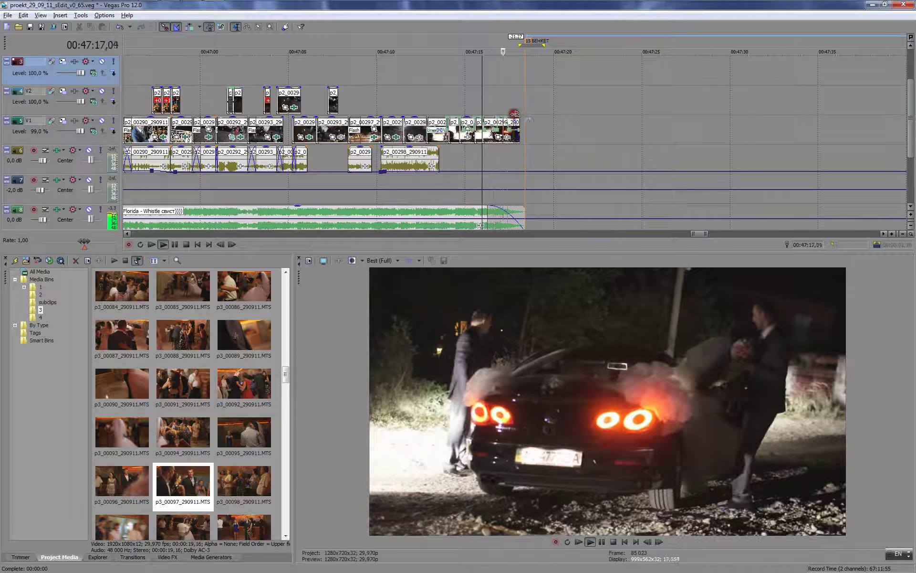
scroll(512, 98, "up", 2)
left_click(539, 108)
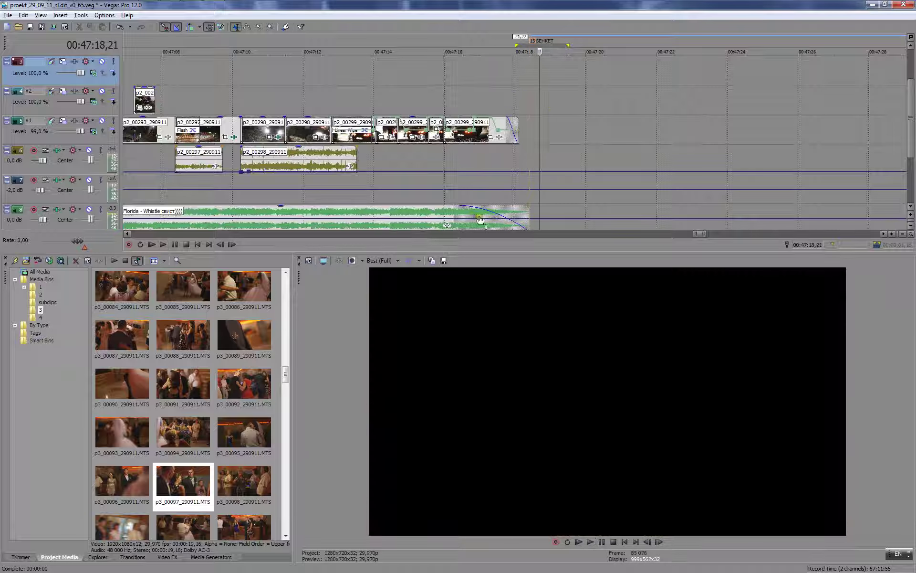
- Change the curve of the music's fade-out, lengthen the fade to about 2.5 seconds and play the ending
right_click(456, 211)
left_click(484, 262)
left_click_drag(454, 210, 440, 207)
left_click(427, 78)
left_click(427, 79)
key("space")
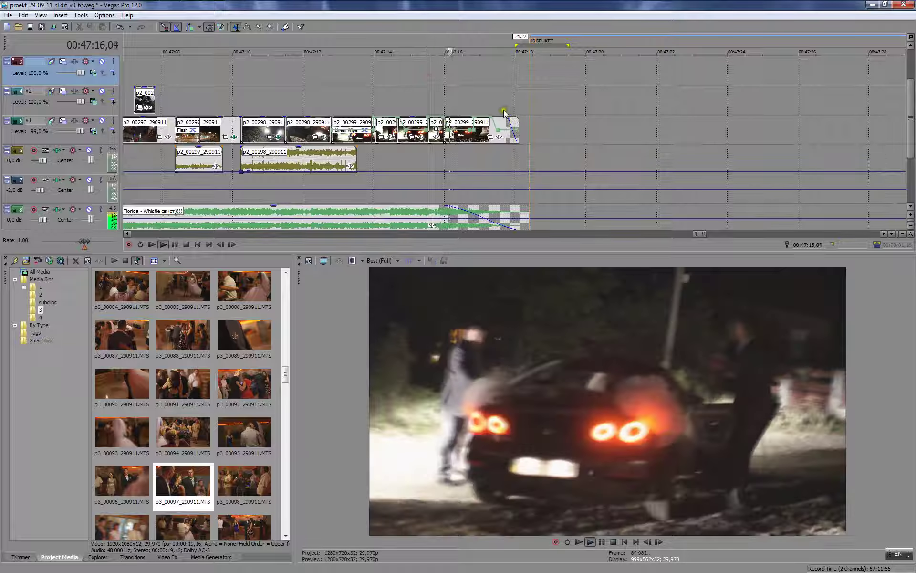
key("Return")
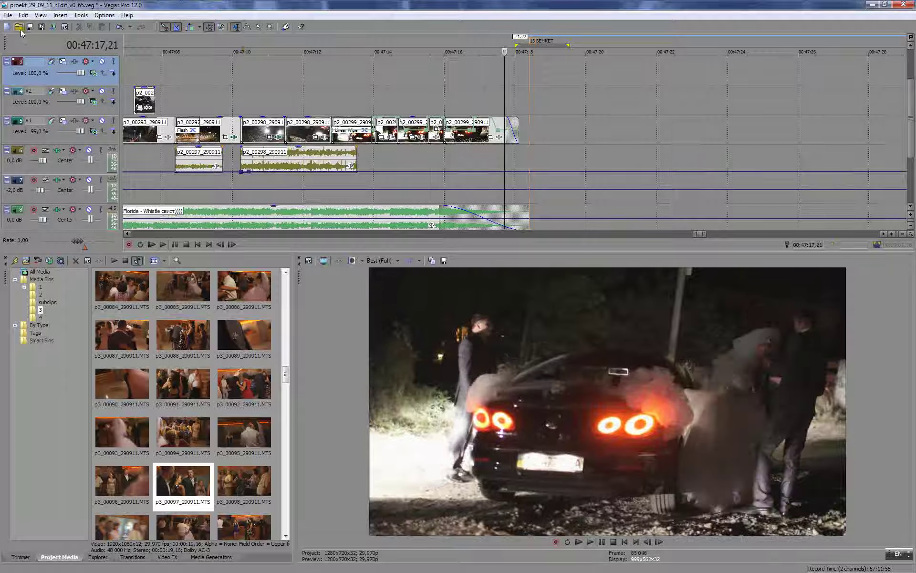
- Move the banquet clips, starting with p2_00300 on V1, back to the 15 БЕНКЕТ marker at the end of the music
scroll(632, 150, "down", 4)
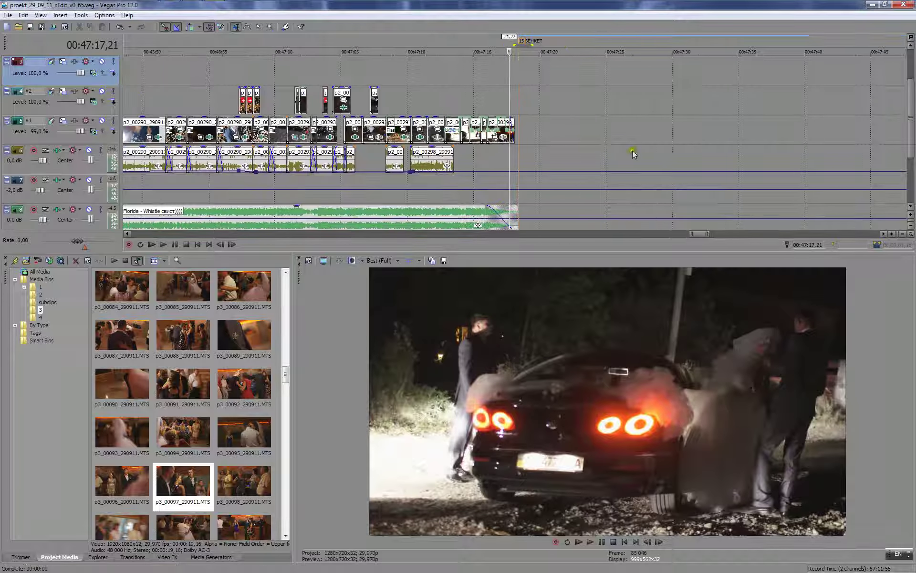
left_click(522, 107)
scroll(545, 121, "up", 5)
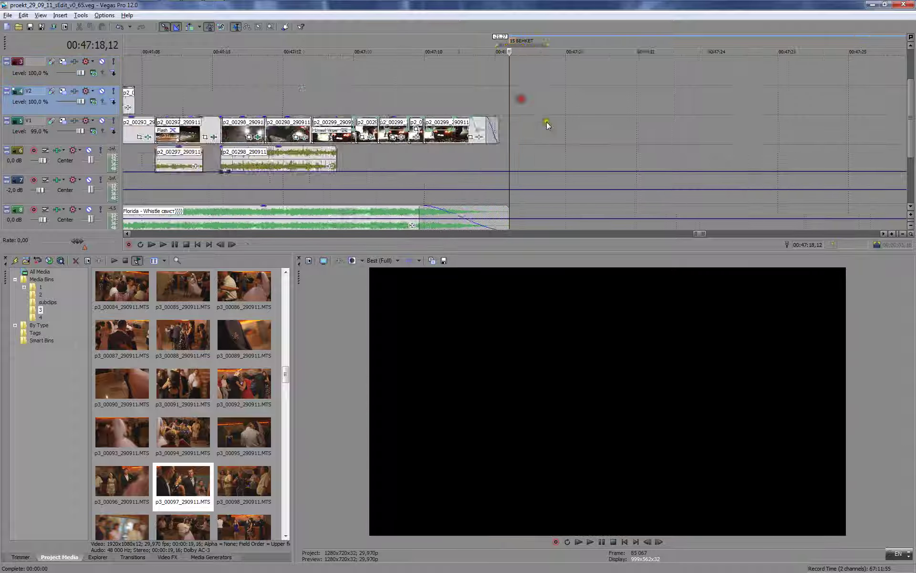
left_click(512, 43)
left_click(588, 87)
scroll(628, 140, "down", 6)
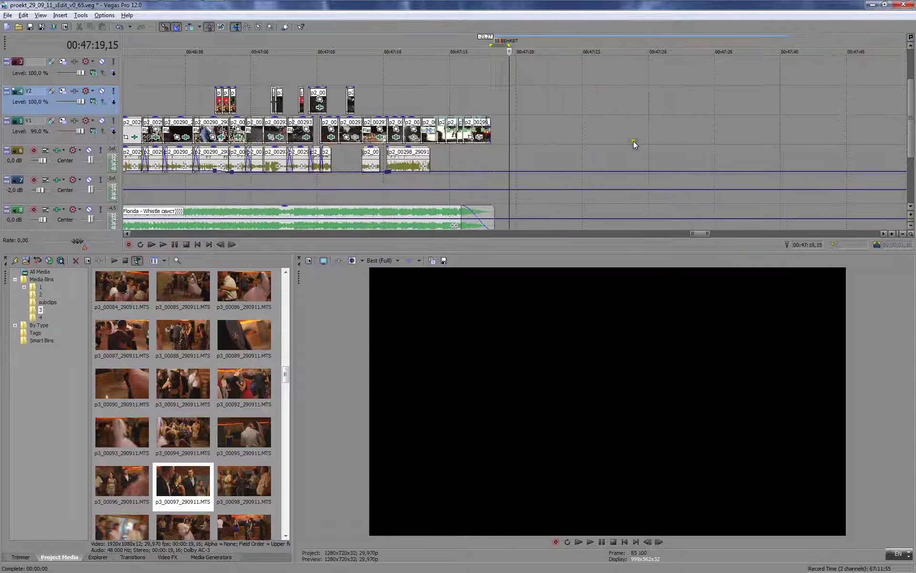
left_click(712, 123)
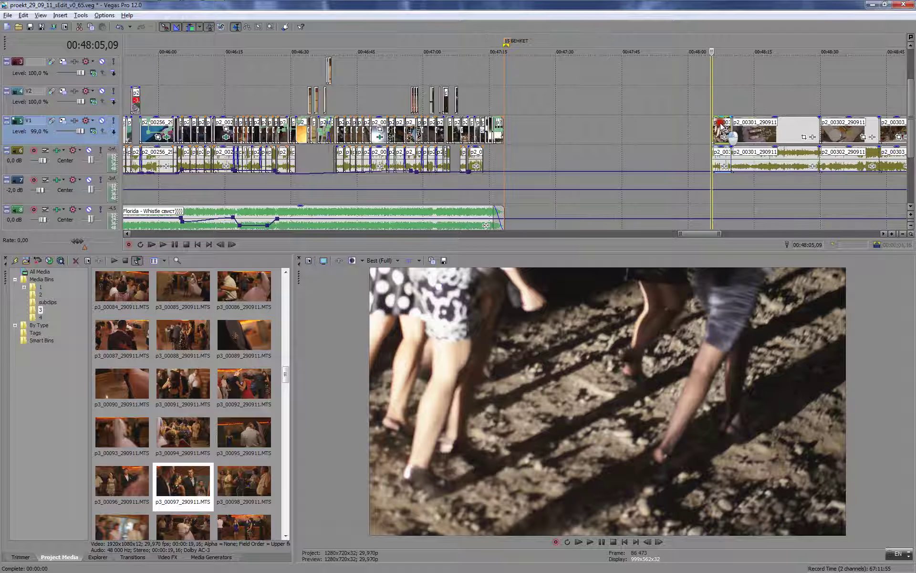
left_click_drag(724, 128, 502, 135)
- Delete the p2_00300 clip on V1 with its audio, rippling the following clips back to close the gap
left_click(509, 98)
scroll(509, 98, "up", 4)
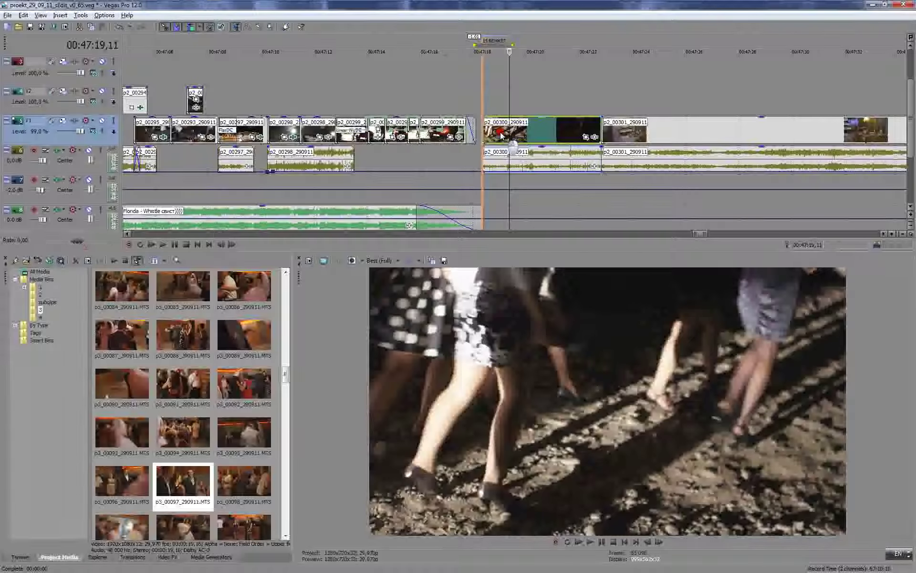
left_click(545, 130)
left_click(568, 130)
key("Delete")
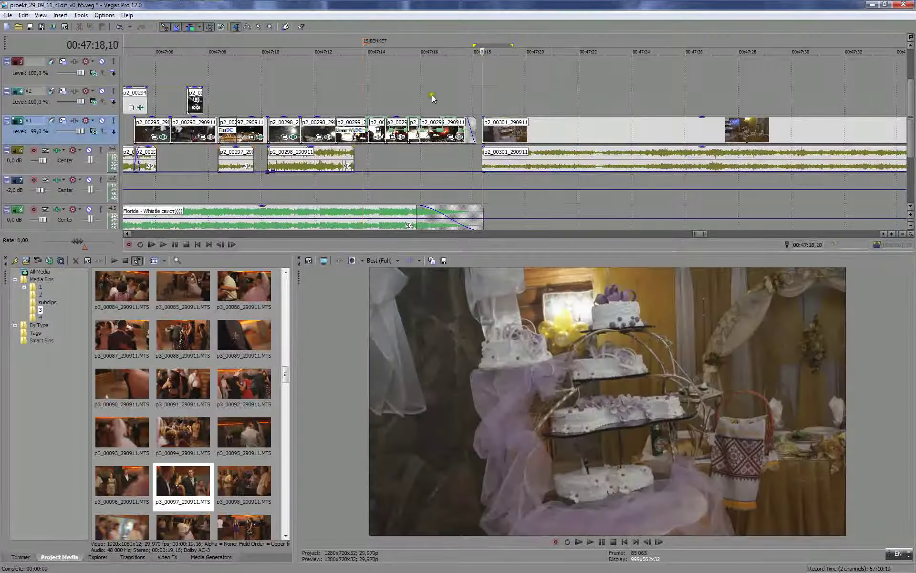
- Move the 15 БЕНКЕТ marker to about 00:47:18, at the end of the last p2_00299 clip
left_click_drag(367, 45, 478, 45)
left_click(488, 98)
left_click(647, 114)
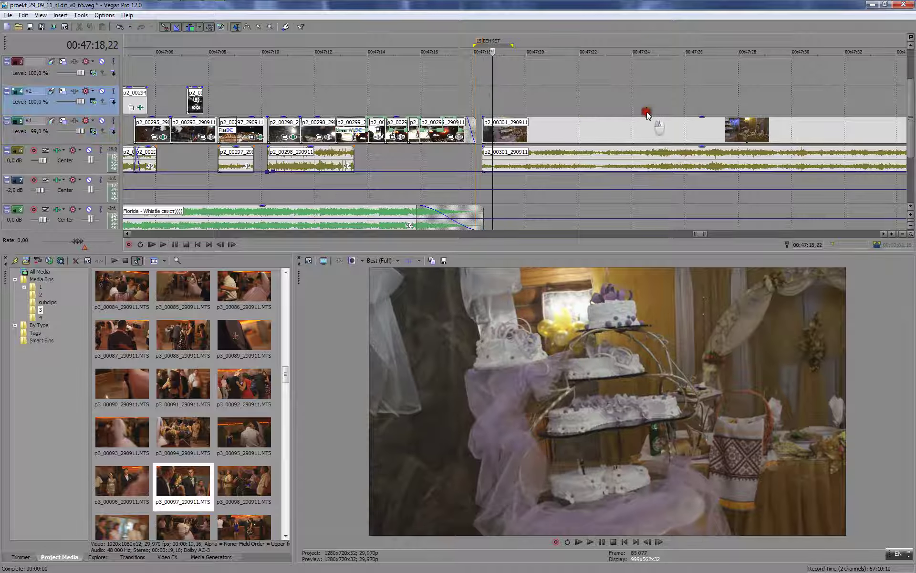
- Examine frames of the banquet clips on V1 from p2_00302 to p2_00305
scroll(649, 102, "down", 2)
left_click(653, 85)
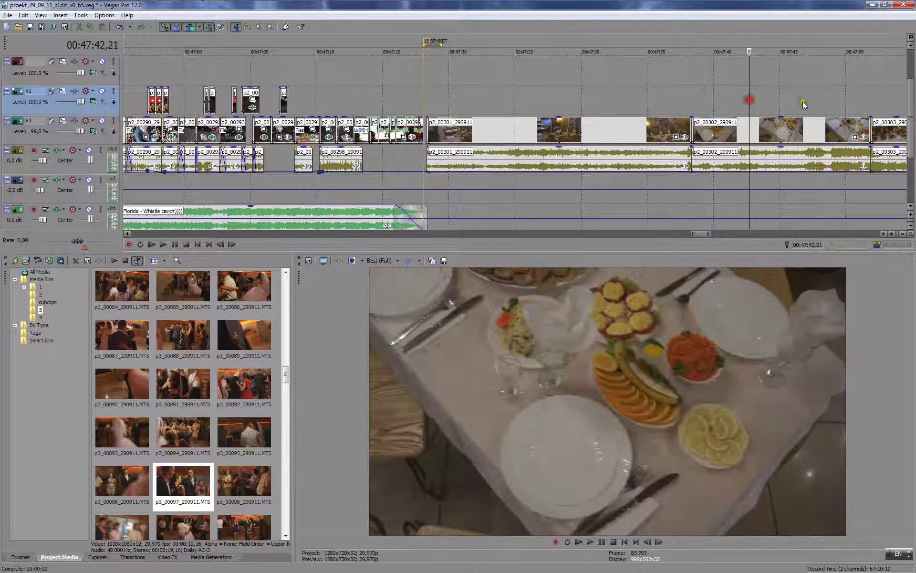
scroll(844, 98, "down", 1)
left_click(609, 102)
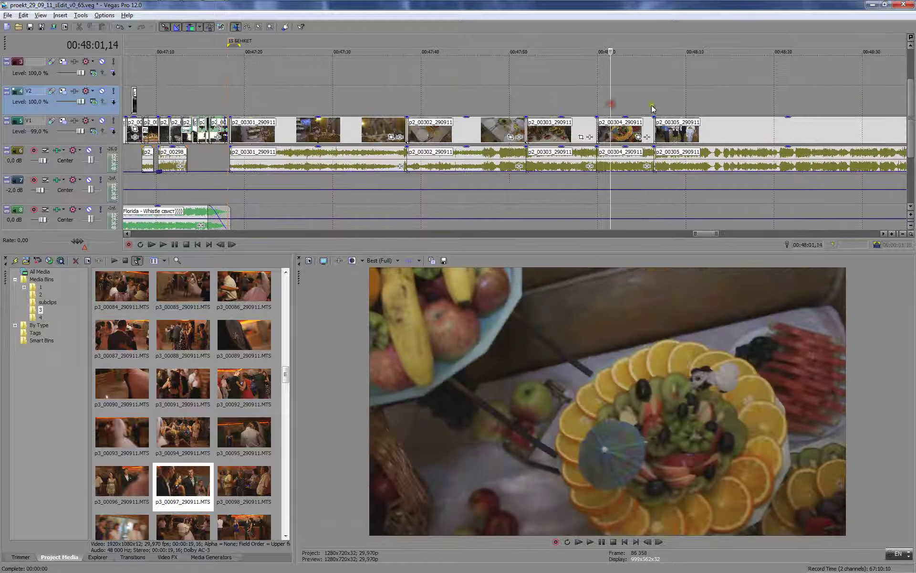
left_click(627, 104)
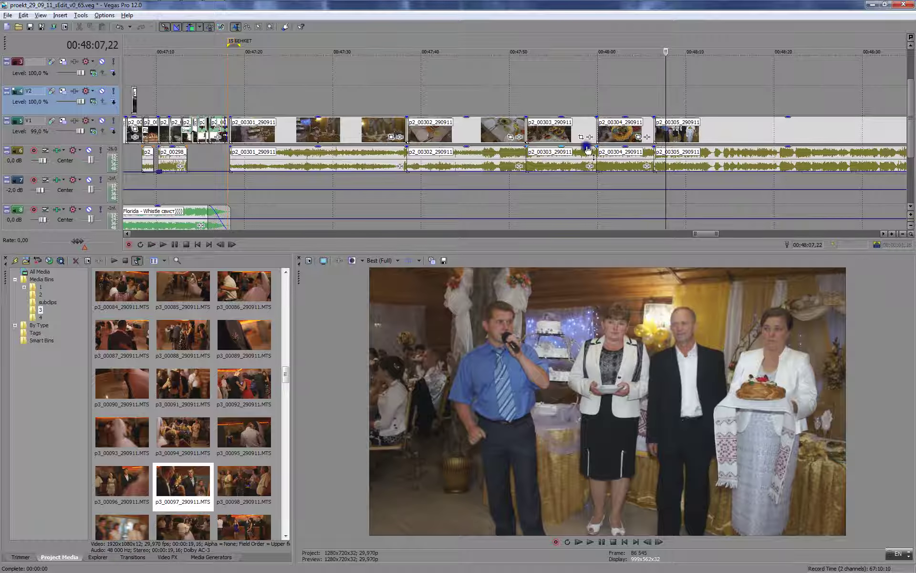
- Find the p2_00304 clip's source in the project media and preview the banquet clips from p2_00308 to p3_00000
right_click(621, 131)
left_click(637, 153)
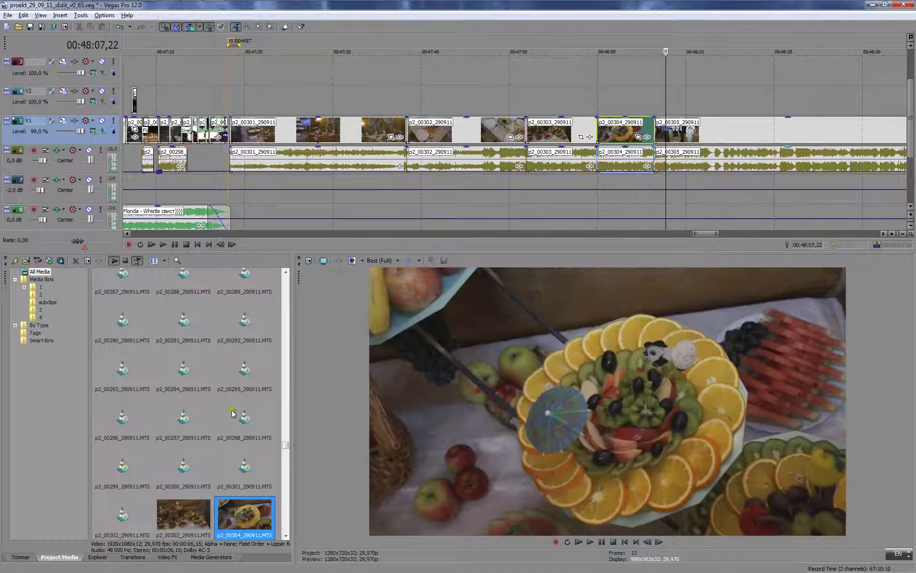
scroll(233, 413, "down", 3)
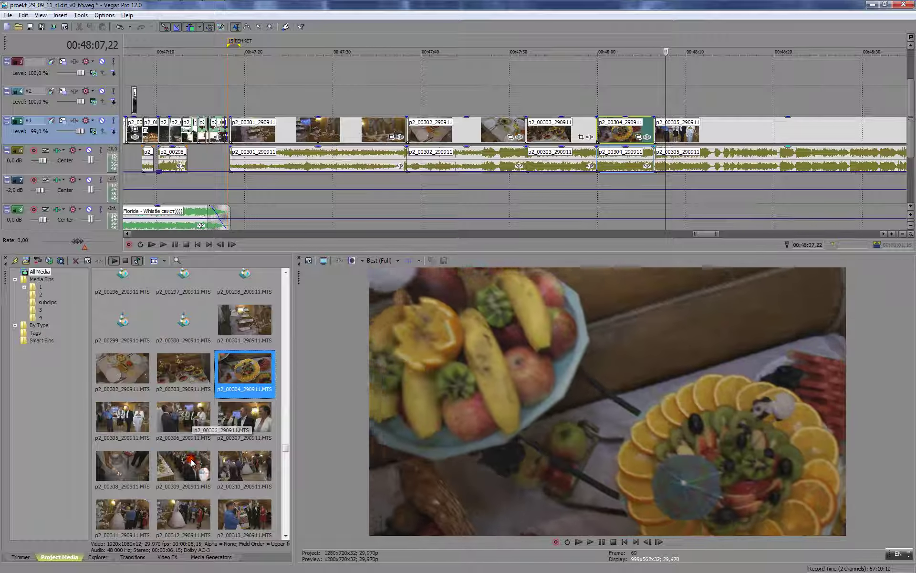
left_click(192, 462)
left_click(241, 464)
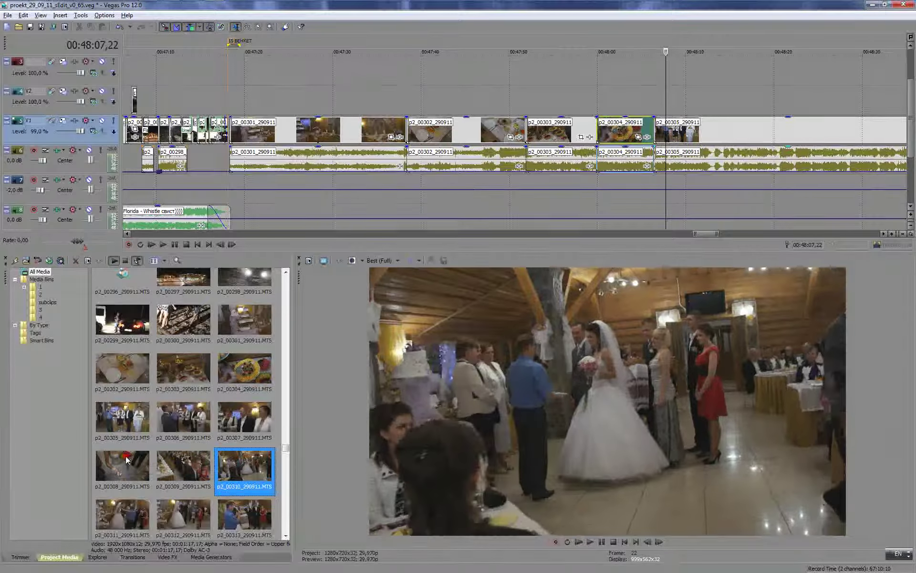
left_click(127, 459)
scroll(126, 459, "down", 3)
left_click(201, 454)
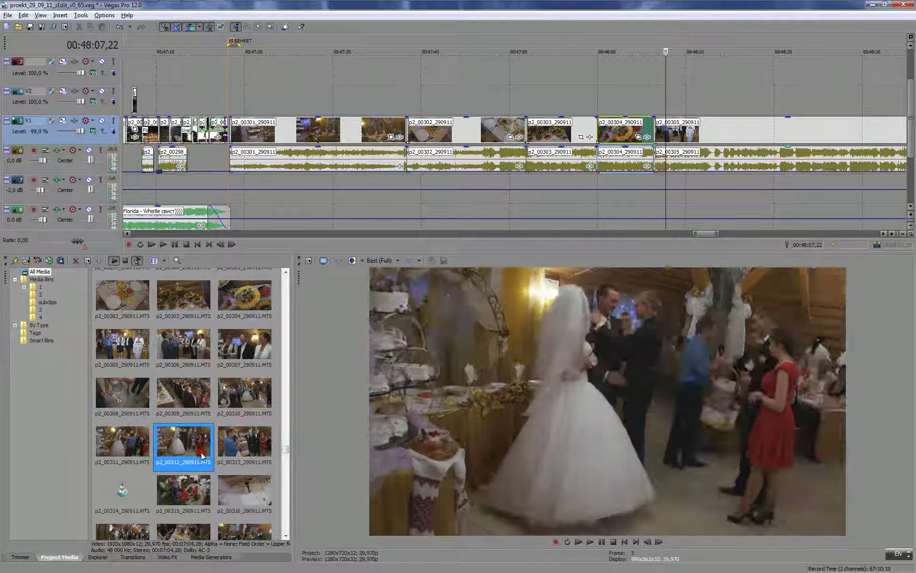
left_click(243, 444)
left_click(191, 492)
scroll(211, 466, "down", 3)
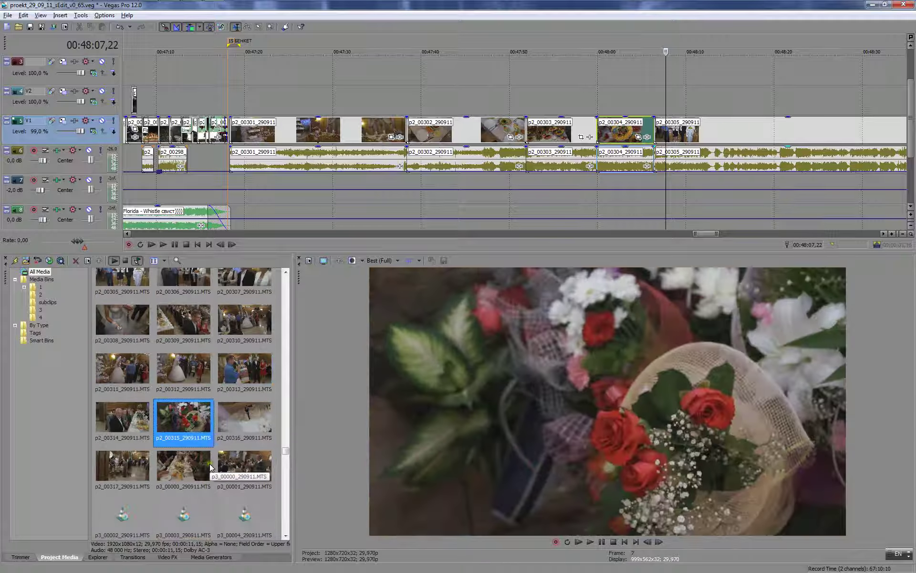
left_click(123, 465)
left_click(186, 465)
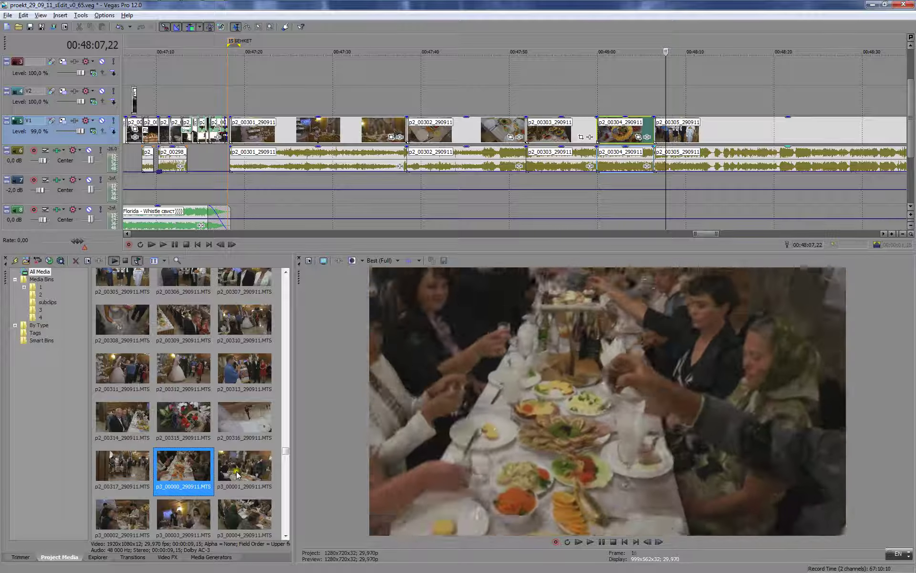
- Check frames of the p2_00302 and p2_00301 clips and place the cursor at 00:47:18,03, at the start of the banquet section
left_click(456, 76)
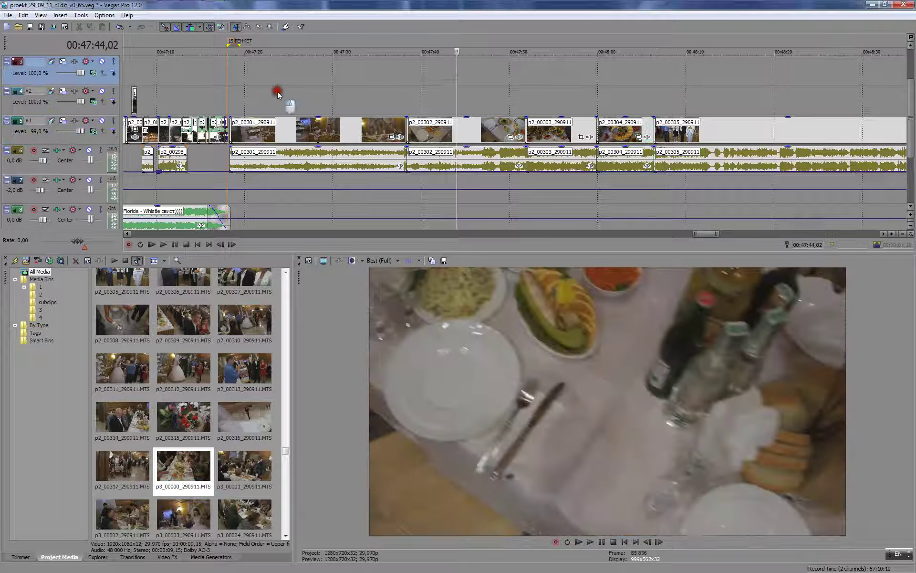
left_click(278, 92)
left_click(348, 79)
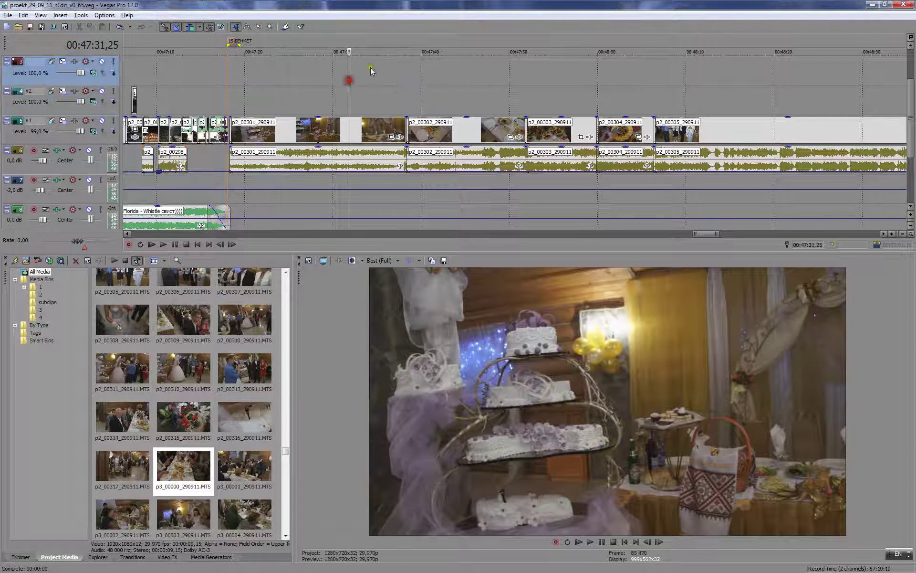
left_click(236, 85)
left_click(215, 87)
left_click(224, 96)
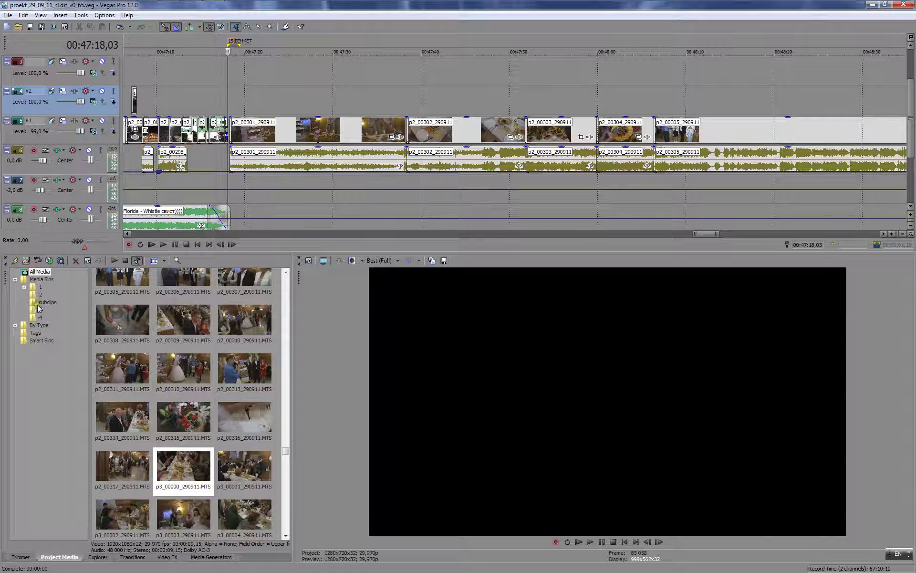
- Browse library (H:) to the folder Озвучка Весілль 2, Музыка, файна укр.музичка
left_click(98, 557)
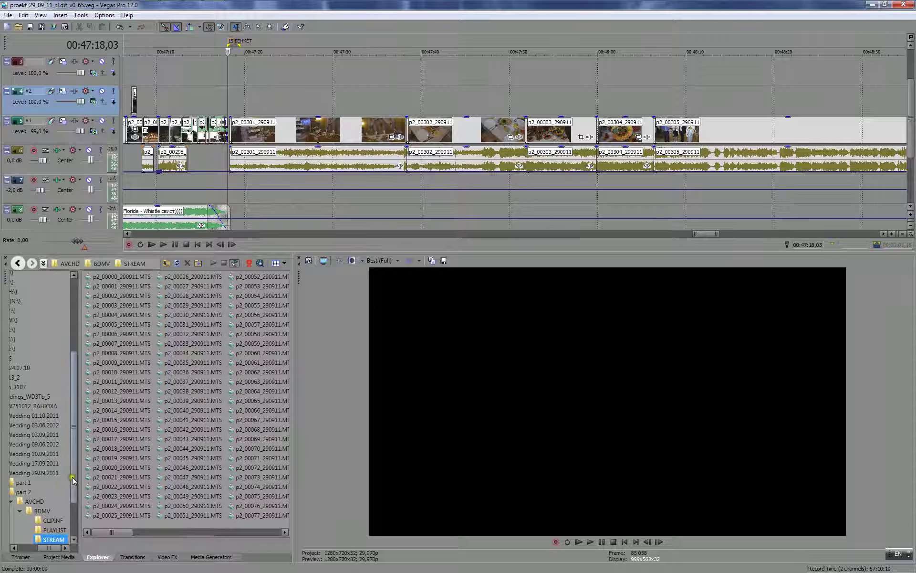
left_click_drag(73, 477, 74, 431)
left_click_drag(49, 548, 36, 539)
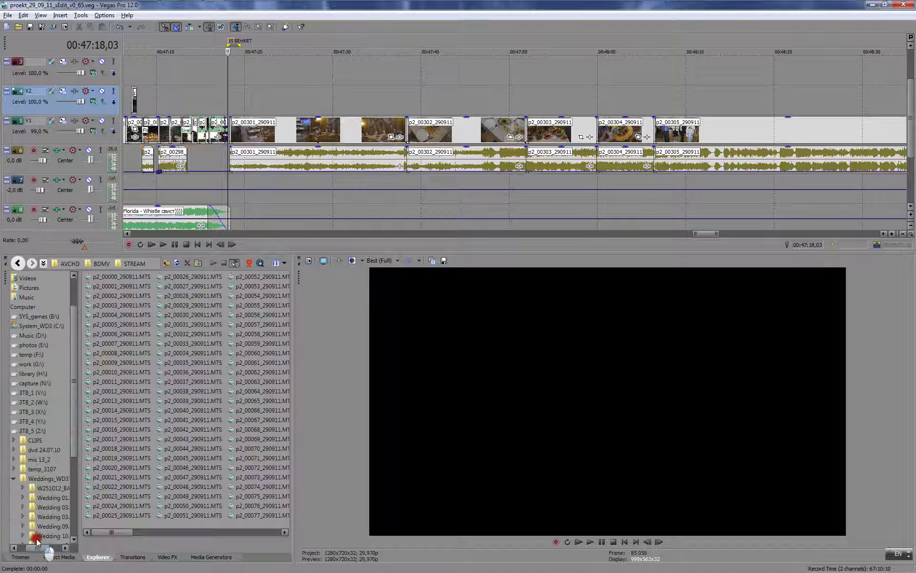
left_click(34, 374)
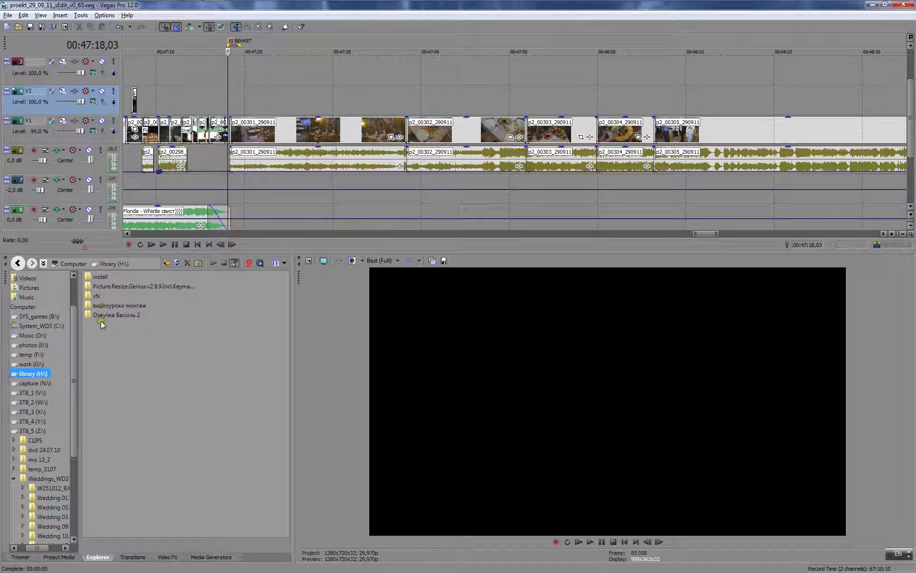
double_click(106, 313)
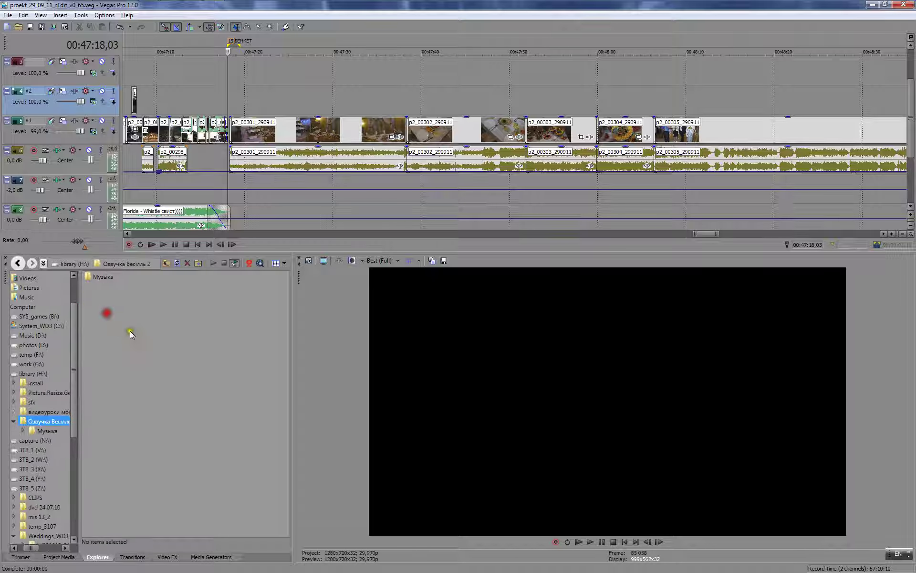
double_click(106, 279)
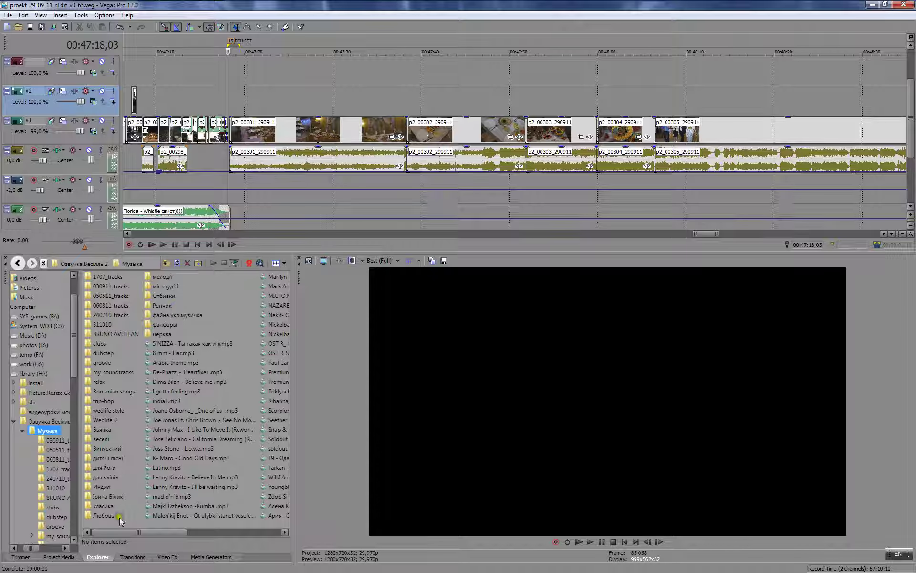
mouse_move(145, 528)
left_mouse_down()
mouse_move(236, 532)
mouse_move(143, 529)
left_mouse_up()
double_click(165, 315)
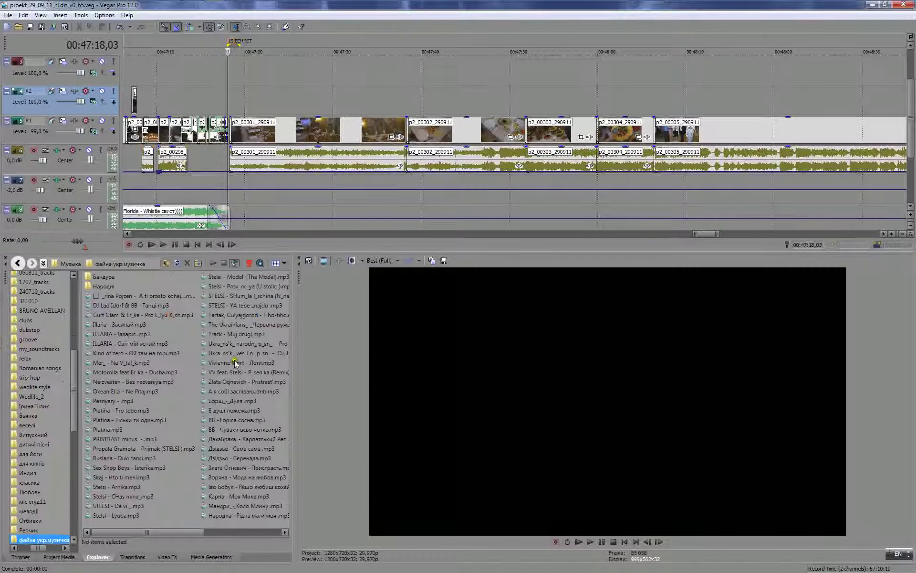
- Preview several songs in the файна укр.музичка folder, including Neizvesten - Bez nazvaniya, Platina and Stelsi - CHas mina_
left_click(235, 363)
left_click(119, 381)
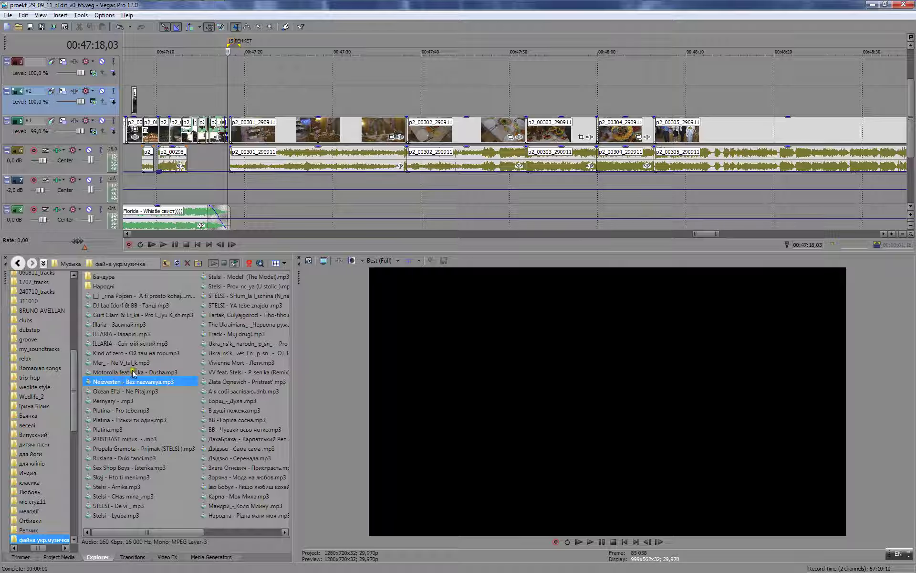
left_click(120, 334)
left_click(190, 429)
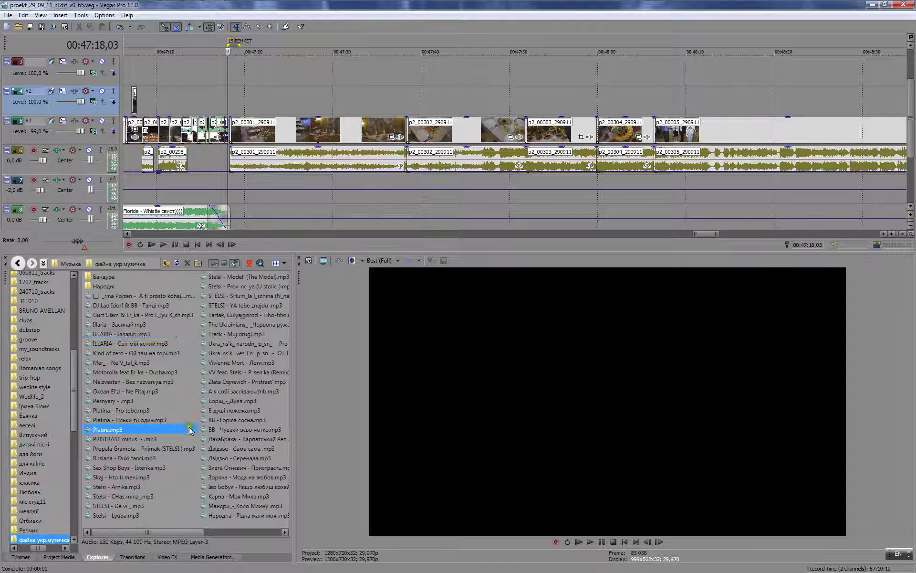
left_click(138, 485)
left_click(188, 496)
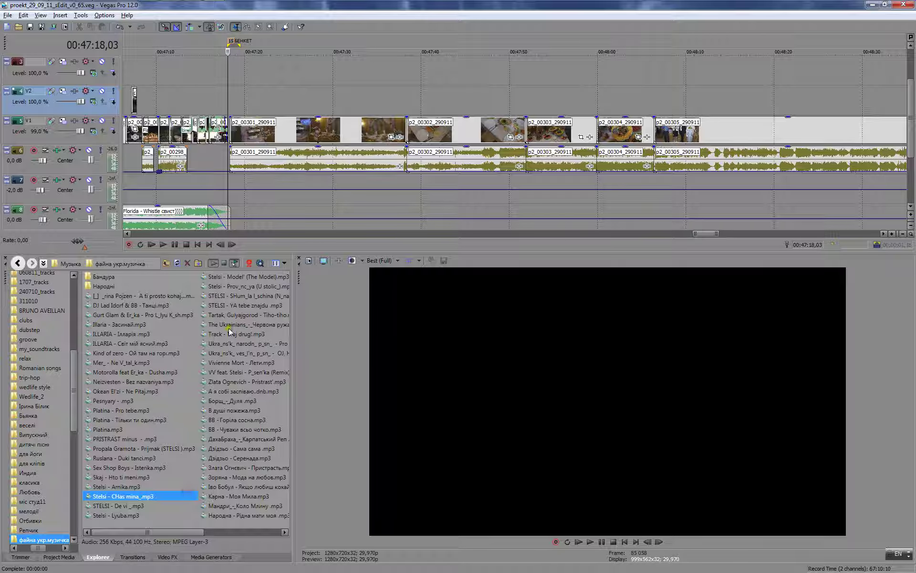
- Open the Народні folder and preview folk songs by Mandri, Гурт «Буття» and Гудаки
double_click(173, 285)
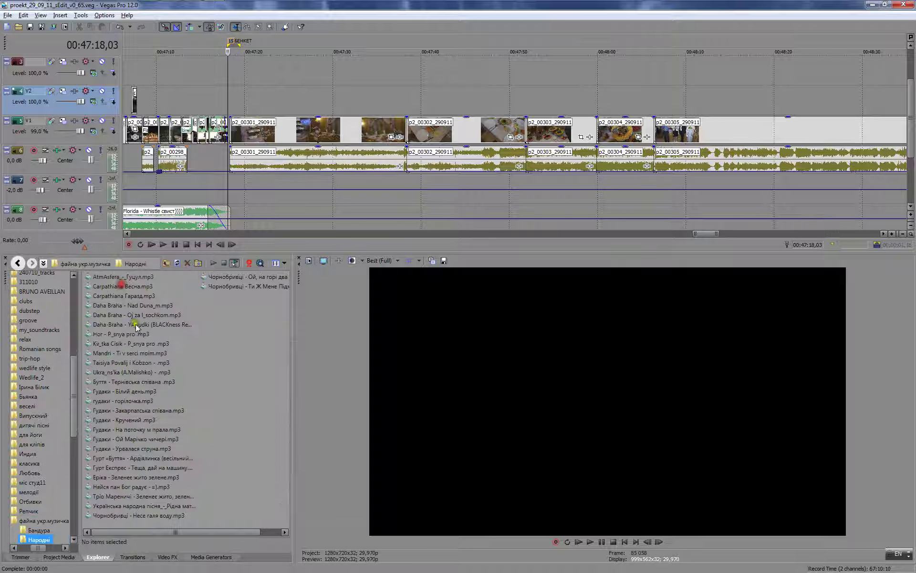
left_click(117, 301)
left_click(143, 354)
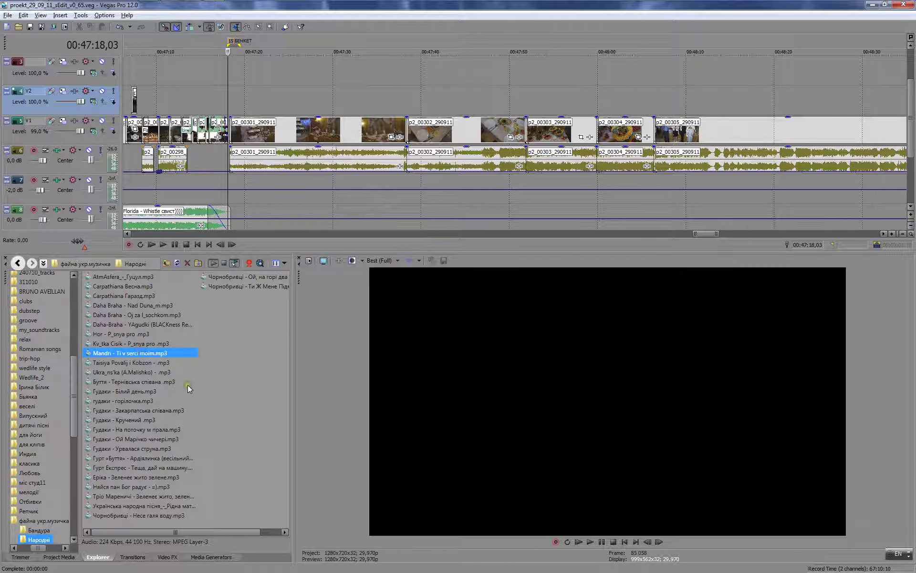
left_click(131, 287)
left_click(158, 457)
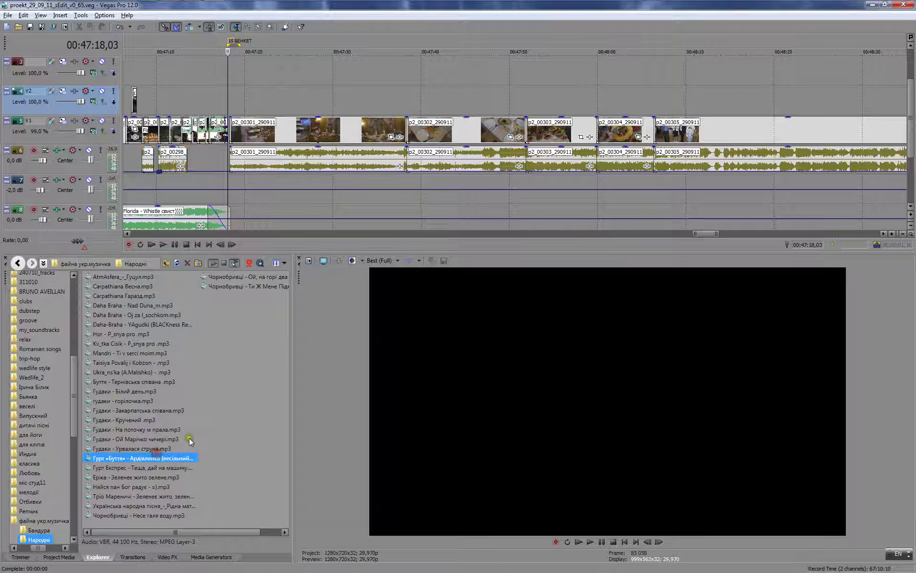
left_click(149, 429)
left_click(128, 409)
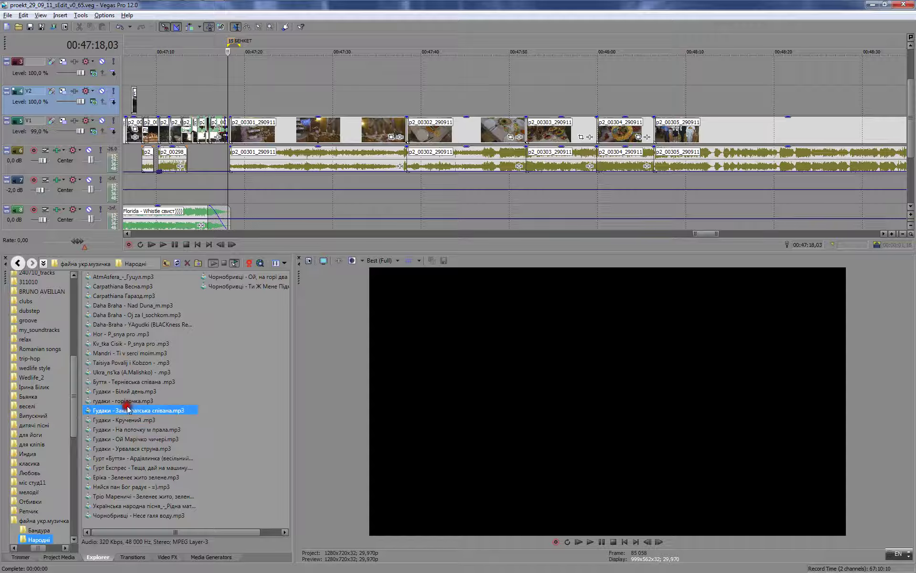
- Preview Еріка - Зеленеє жито зелене.mp3 and add it to audio track 7 at about 00:47:17, overlapping the end of Florida - Whistle
left_click(143, 476)
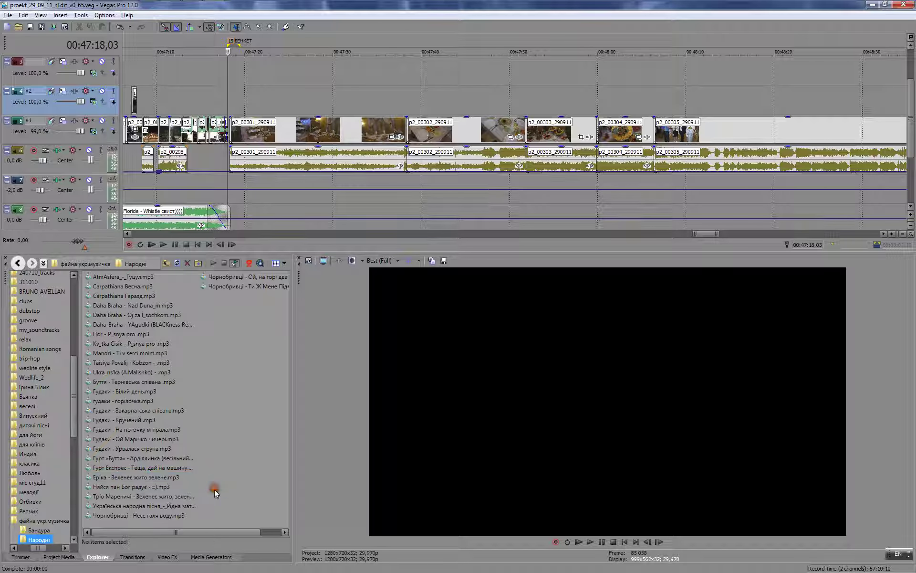
left_click(152, 478)
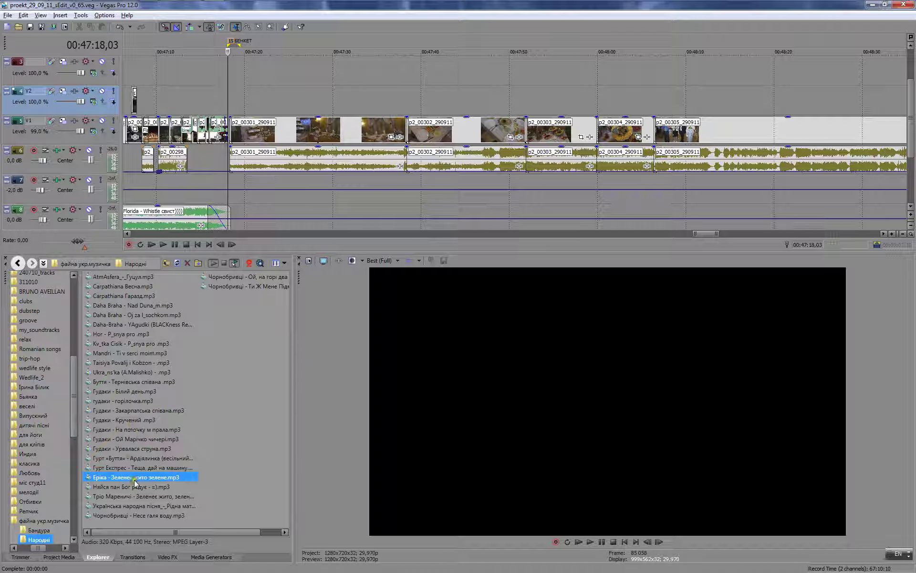
left_click_drag(254, 180, 222, 182)
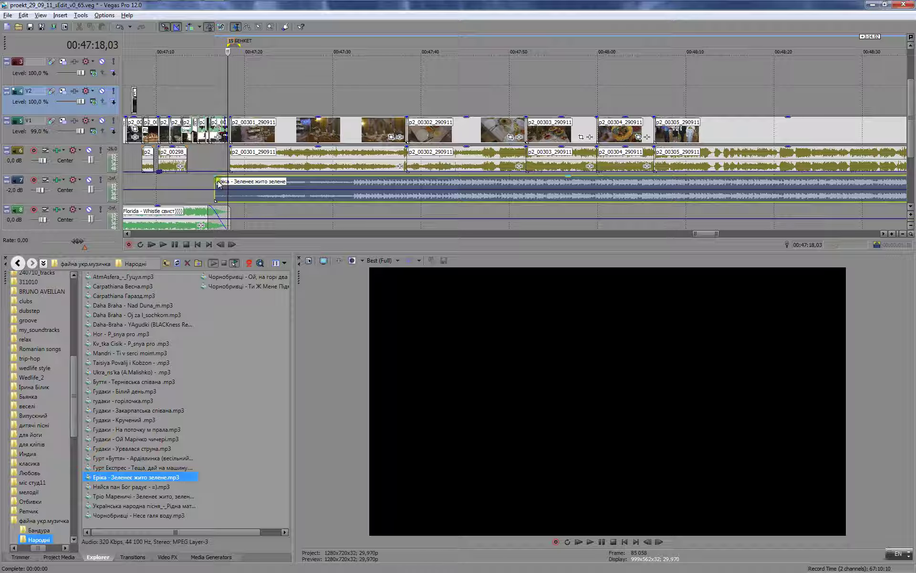
- Trim the quiet opening of Еріка - Зеленеє жито зелене so the song starts at about 00:47:17 and play the transition
left_click_drag(216, 180, 233, 187)
left_click(209, 109)
key("space")
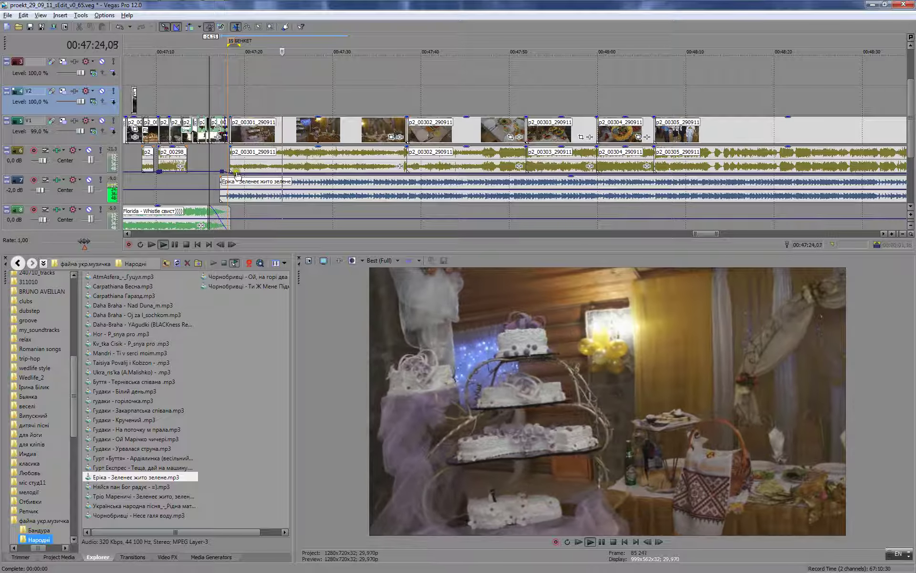
- Adjust the volume envelope of the original camera sound at the start of p2_00301 and play the transition from the previous section
left_click_drag(236, 172, 245, 170)
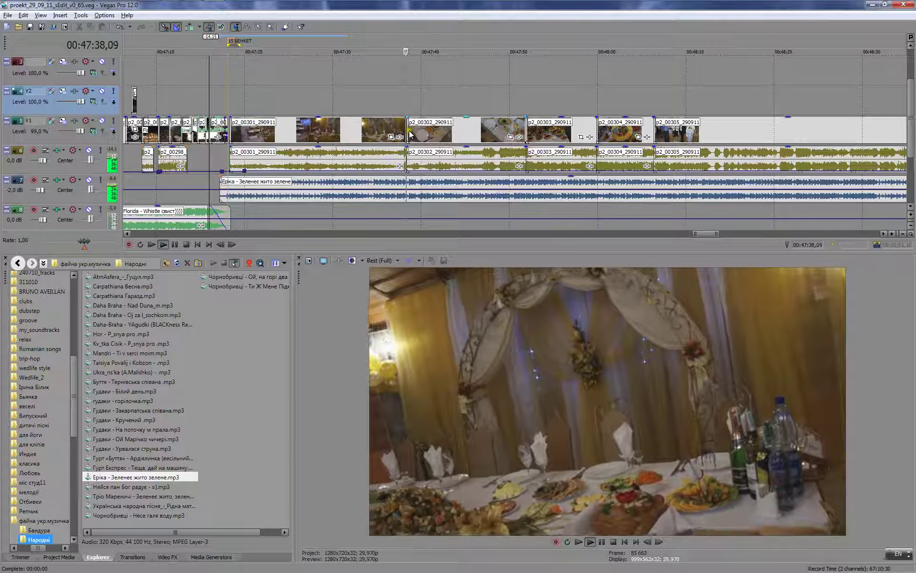
key("Return")
left_click(224, 88)
key("space")
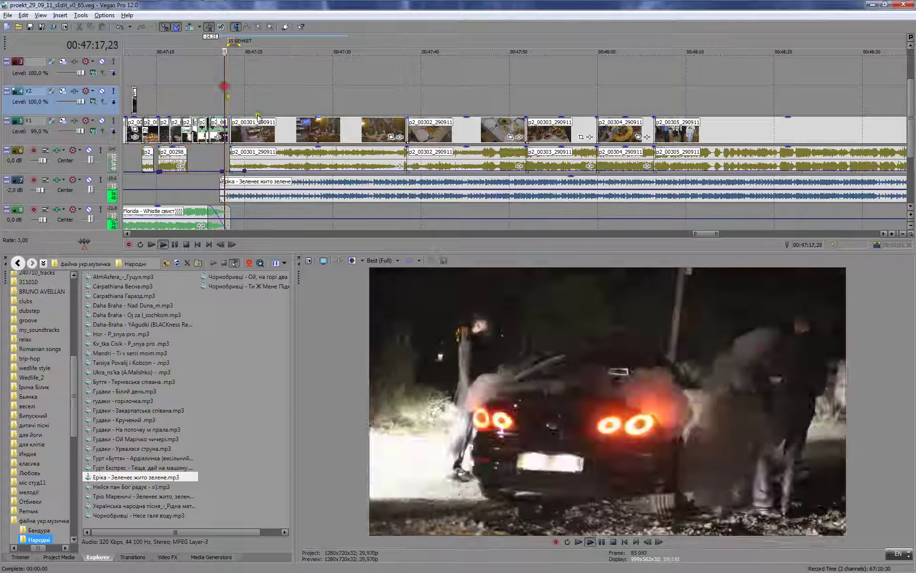
scroll(224, 87, "up", 3)
key("Return")
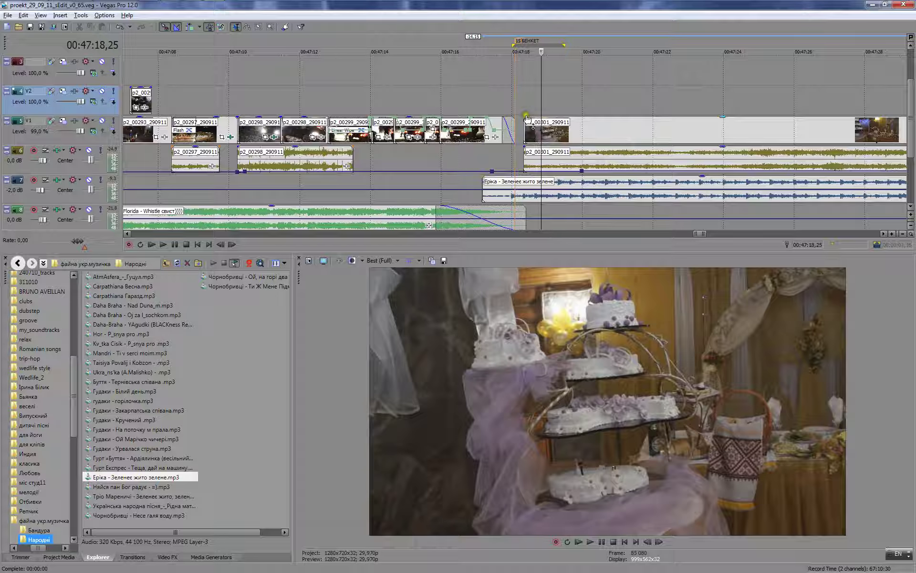
- Add a short fade-in to the start of p2_00301 on track V1 and play back the banquet opening
left_click_drag(526, 118, 549, 112)
key("space")
left_click(498, 75)
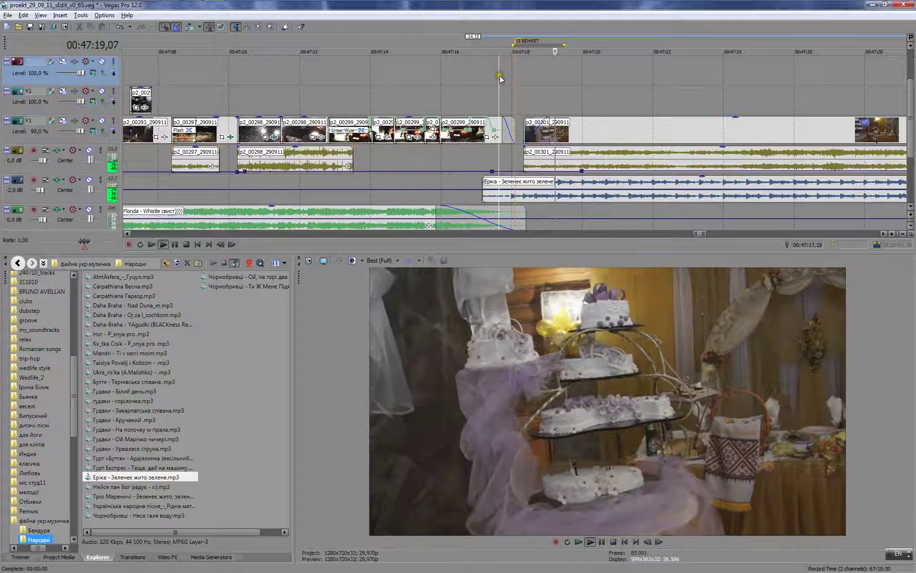
scroll(577, 115, "down", 2)
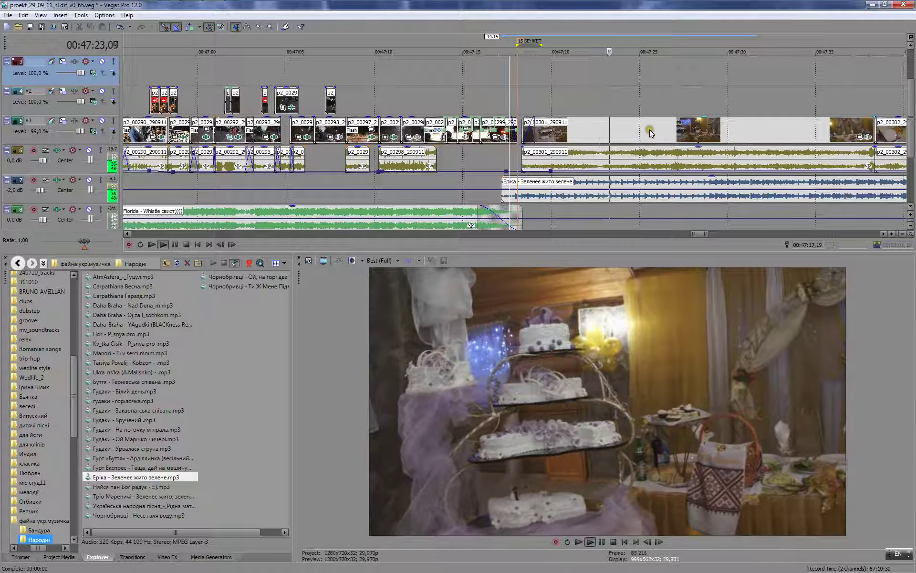
key("Return")
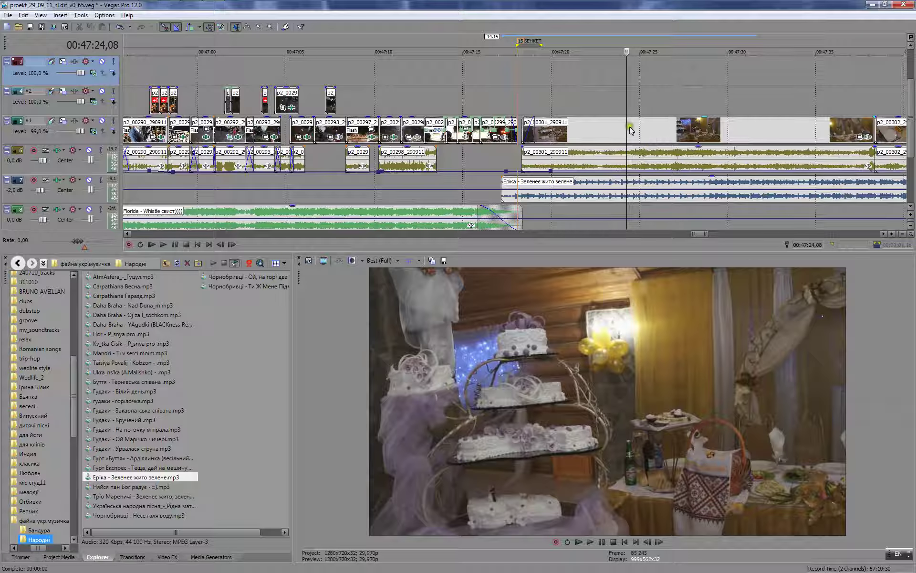
- Apply the default proDAD Mercalli 2.0 stabilization effect to the p2_00301 clip on V1
left_click_drag(626, 124, 630, 124)
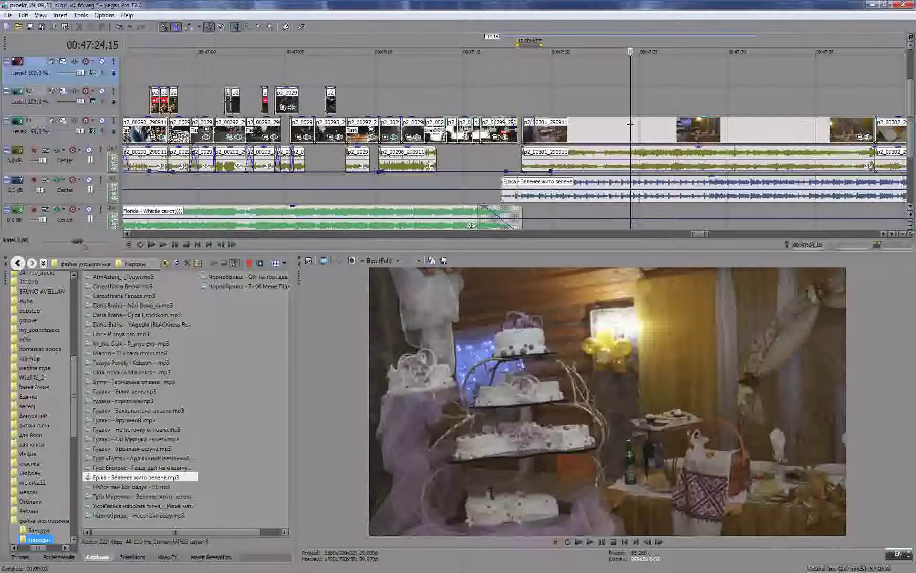
left_click(631, 124)
right_click(631, 124)
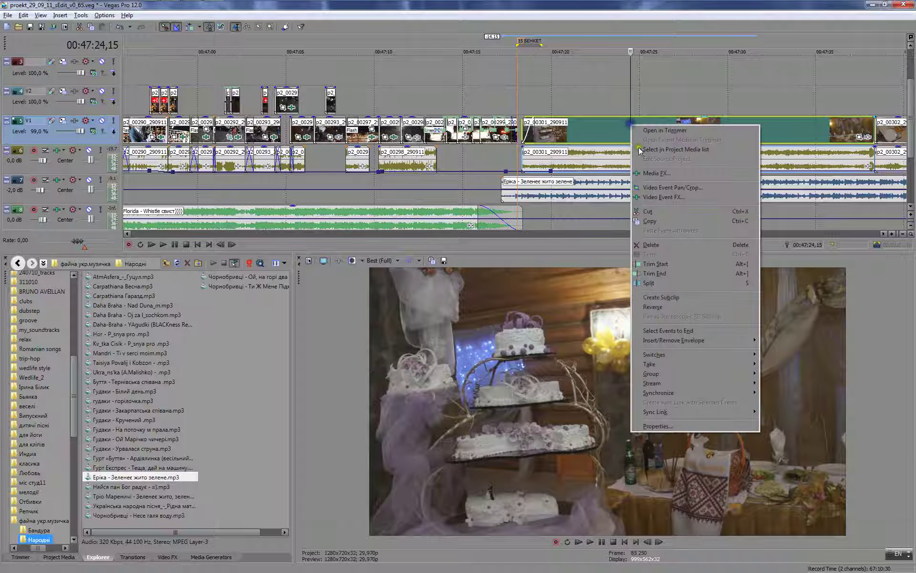
left_click(617, 136)
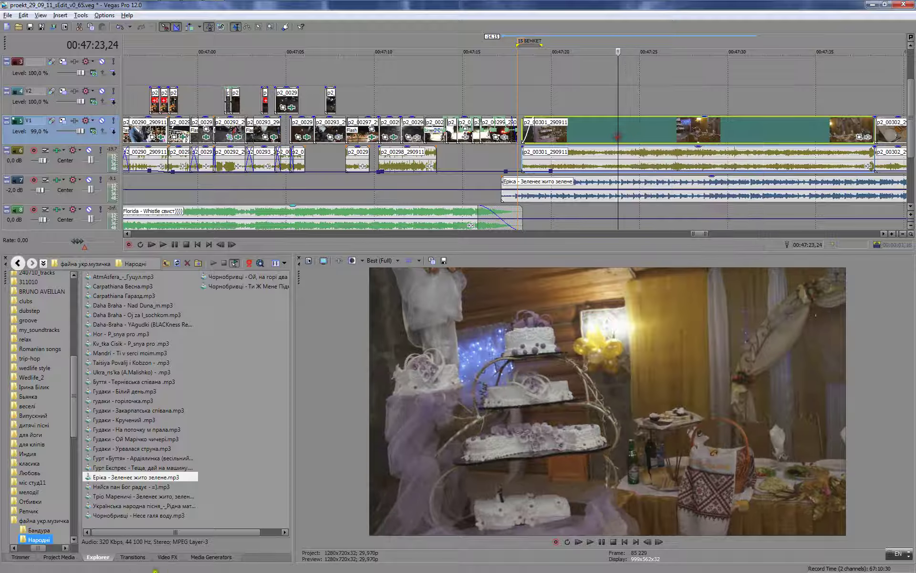
left_click(167, 557)
left_click_drag(119, 286, 655, 125)
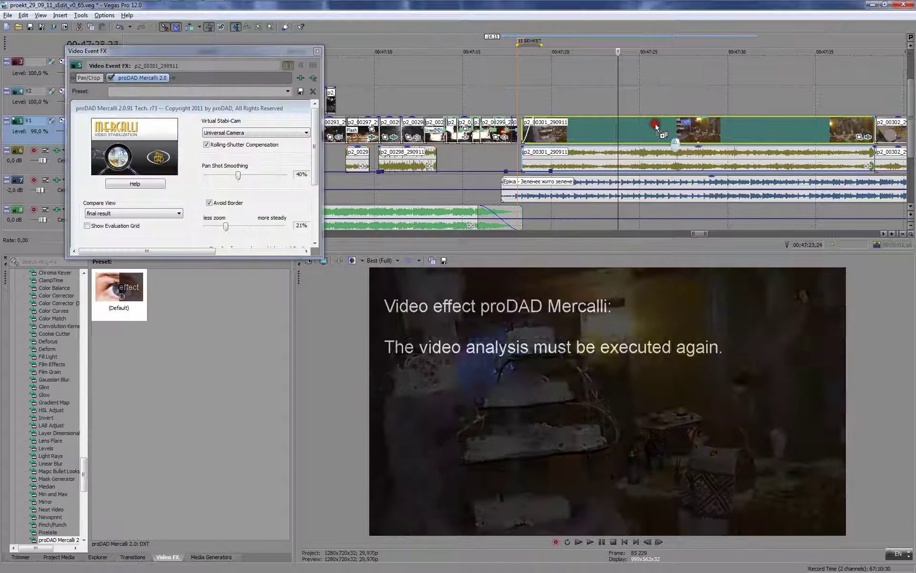
- Set Mercalli's zoom-versus-steadiness balance to 5% with Avoid Border on, run the video analysis, and close the effect settings
left_click_drag(233, 229, 207, 230)
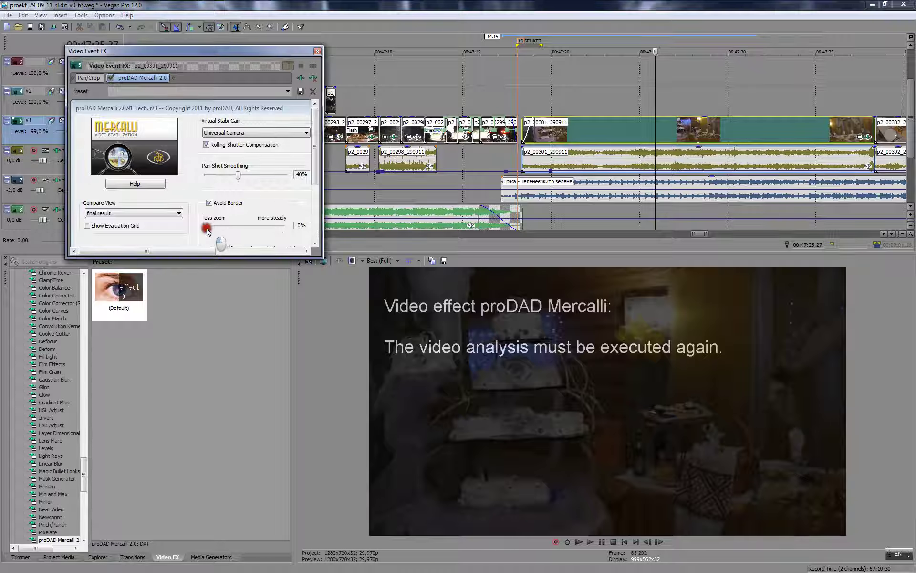
left_click(315, 223)
left_click(264, 210)
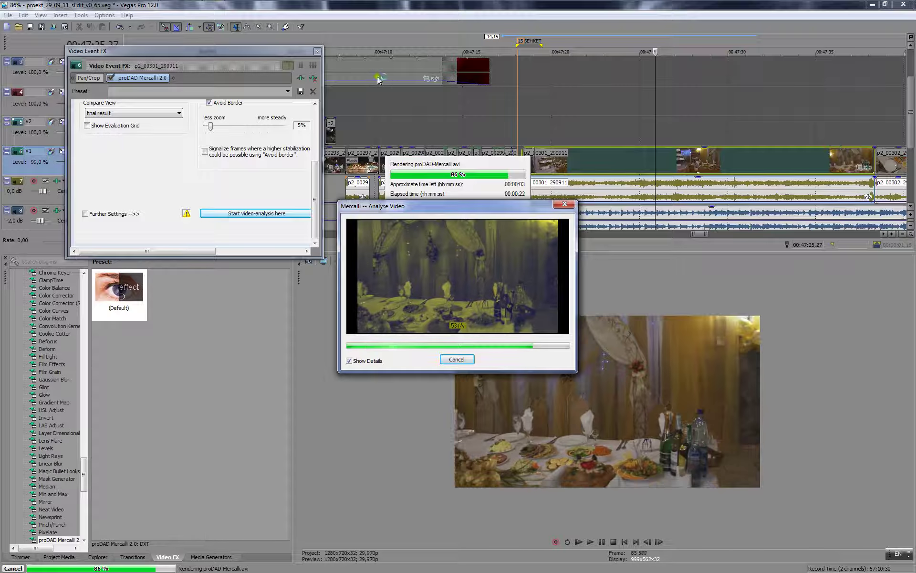
left_click(318, 54)
- Play the stabilized p2_00301 clip from just before the banquet marker to check its motion
left_click(511, 93)
key("space")
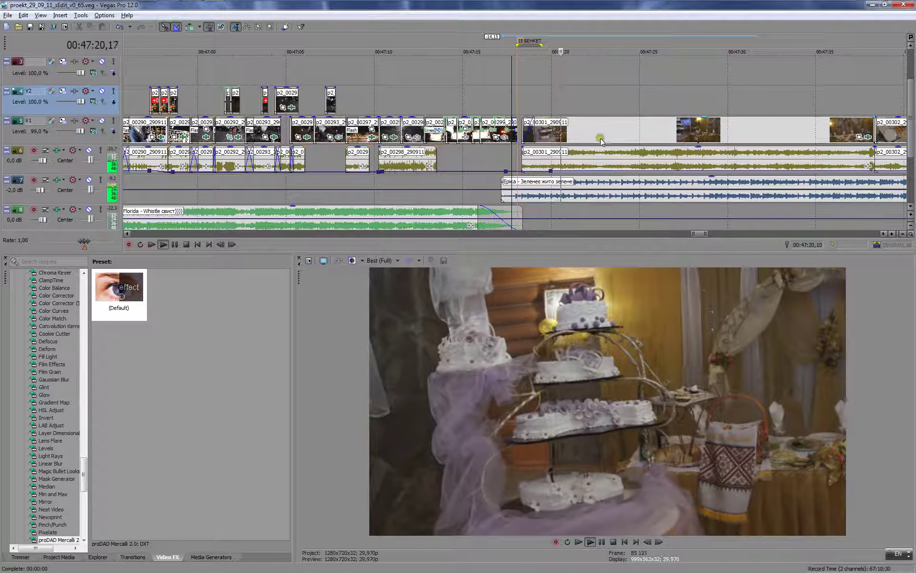
scroll(640, 125, "down", 2)
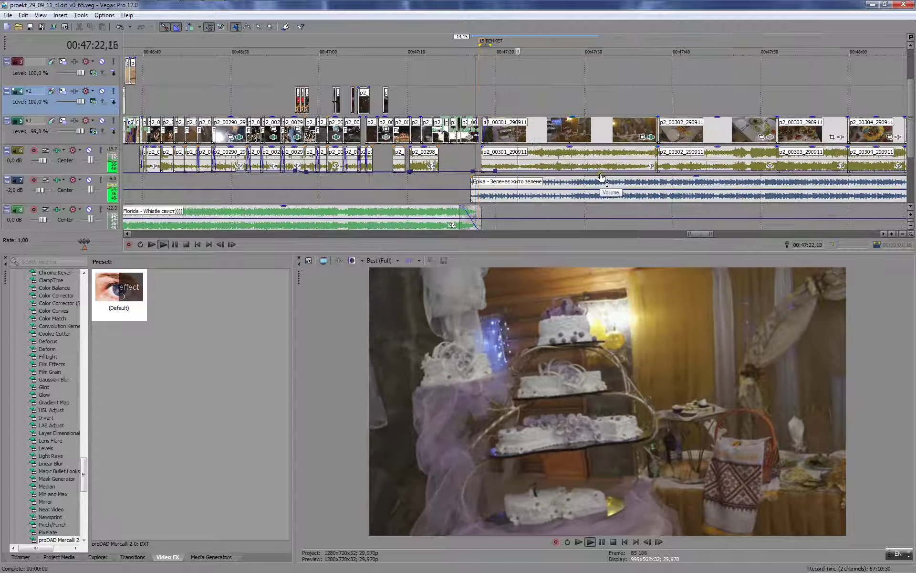
key("Return")
scroll(620, 158, "up", 1)
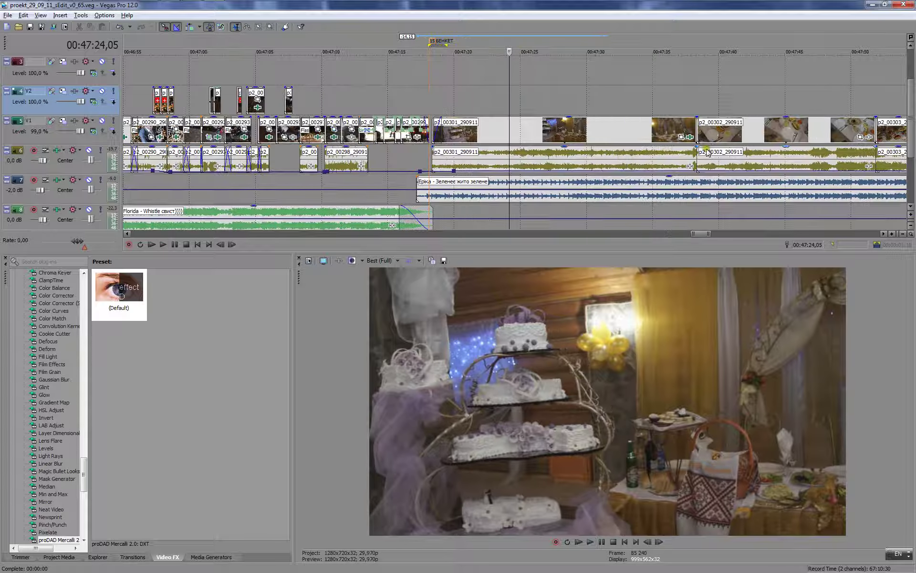
- Open p2_00302 in the Trimmer and scrub through the shots of the laid table
left_click(710, 125)
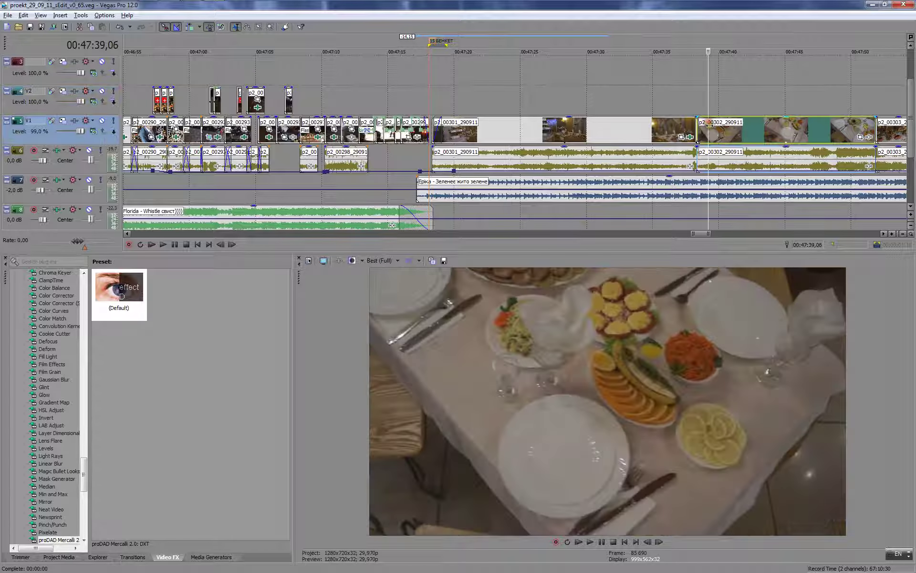
right_click(718, 135)
left_click(719, 136)
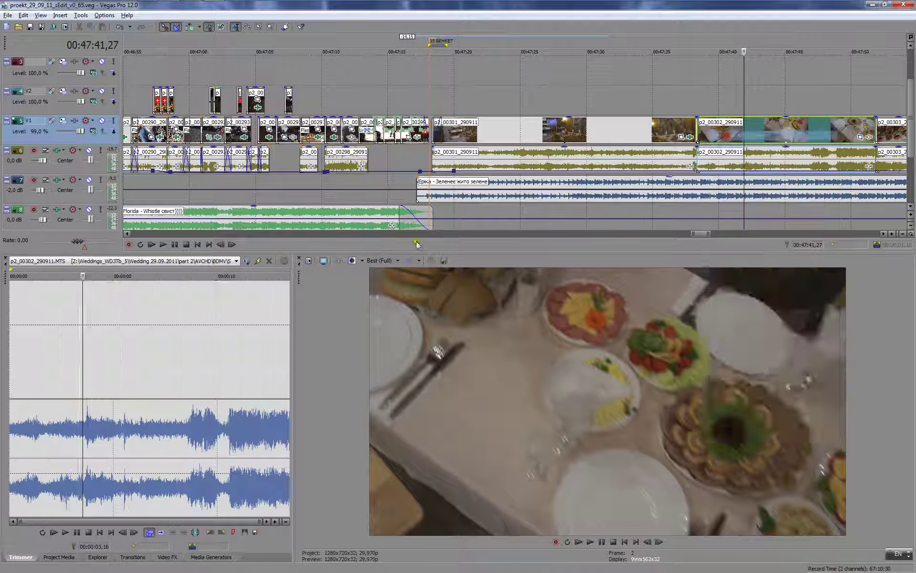
mouse_move(17, 346)
left_mouse_down()
mouse_move(107, 339)
mouse_move(127, 352)
mouse_move(285, 354)
mouse_move(32, 345)
left_mouse_up()
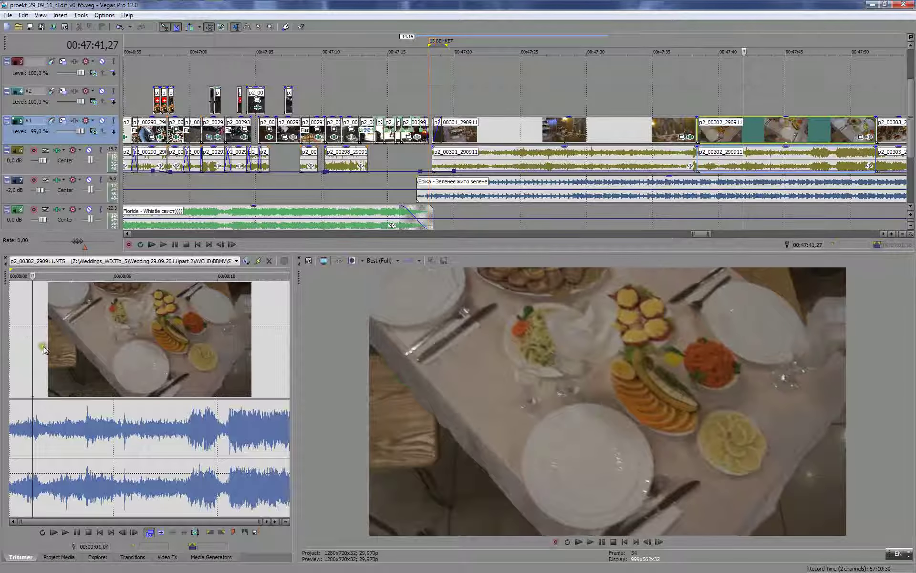
left_click(870, 97)
scroll(710, 155, "down", 2)
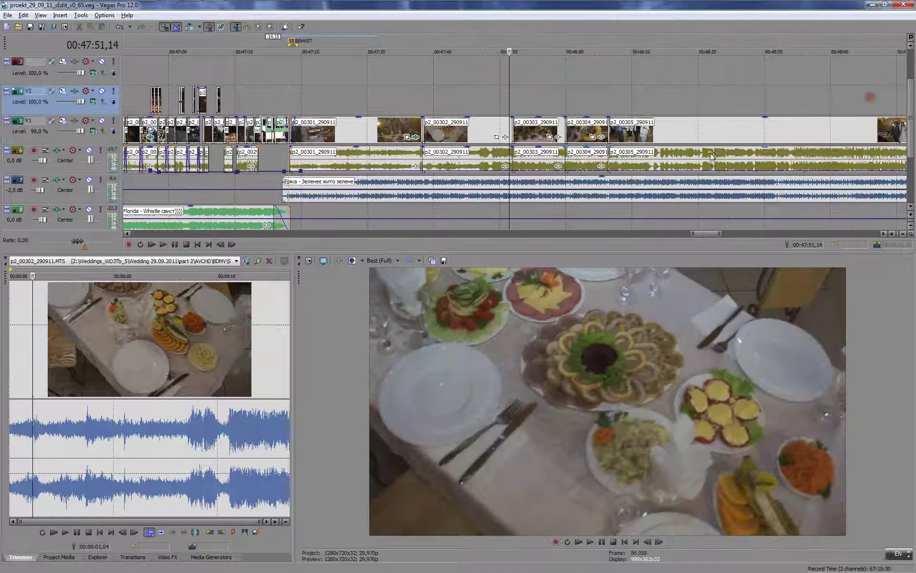
- Open p2_00303 in the Trimmer, select 00:00:00,24 to 00:00:07,11, and add only its video to V2 above p2_00301
left_click(531, 129)
right_click(520, 127)
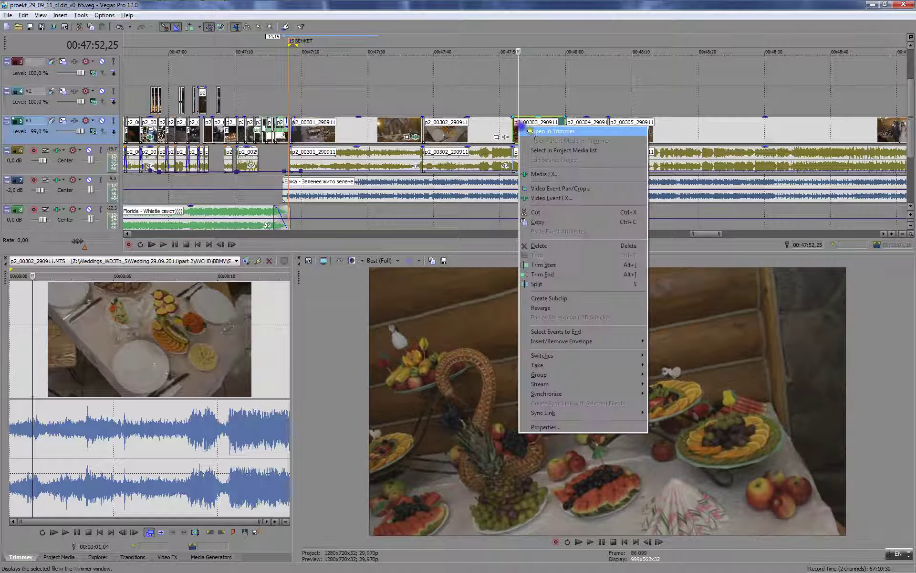
left_click(548, 150)
left_click(23, 318)
left_click_drag(23, 319, 195, 334)
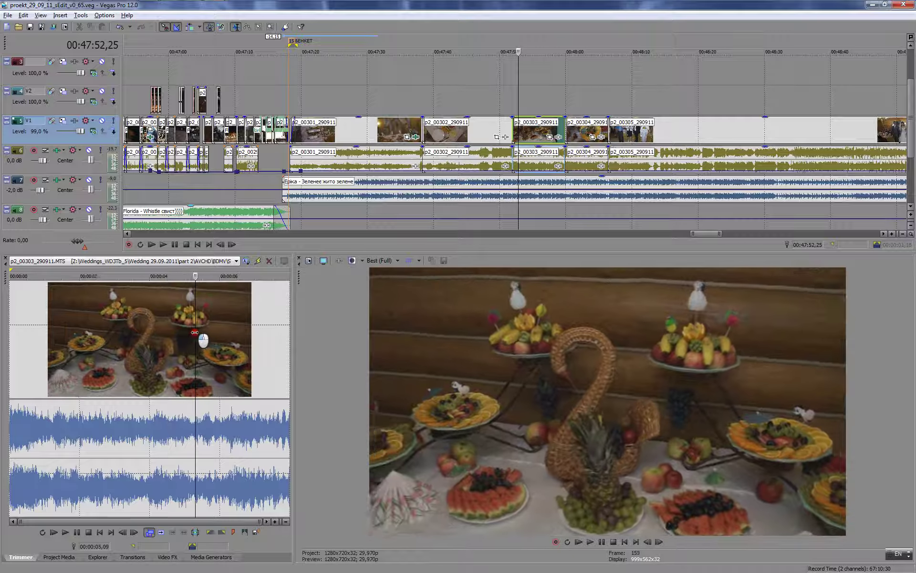
left_click_drag(37, 318, 350, 106)
key("Tab")
key("space")
scroll(366, 106, "up", 2)
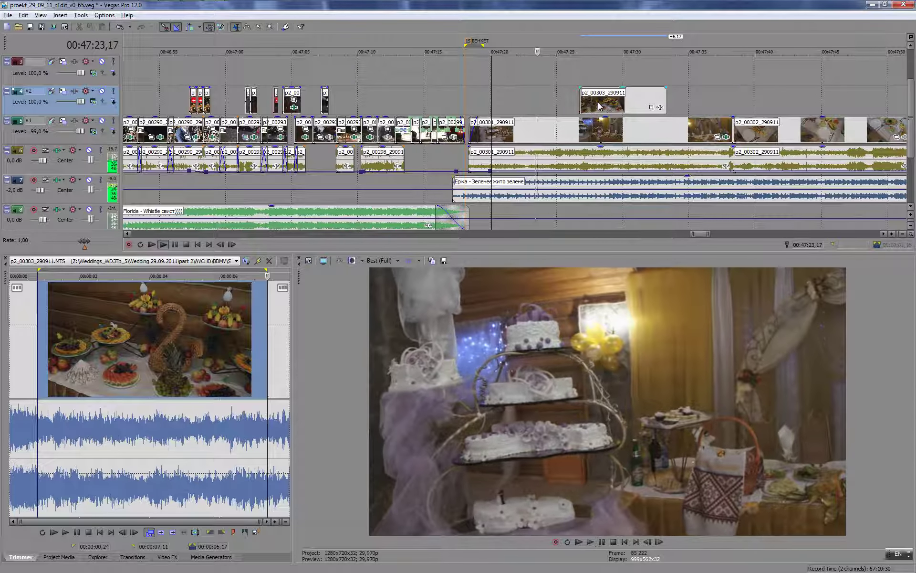
- Move the p2_00303 clip on V2 earlier and trim its beginning so it starts at about 00:47:24
left_click_drag(600, 106, 553, 102)
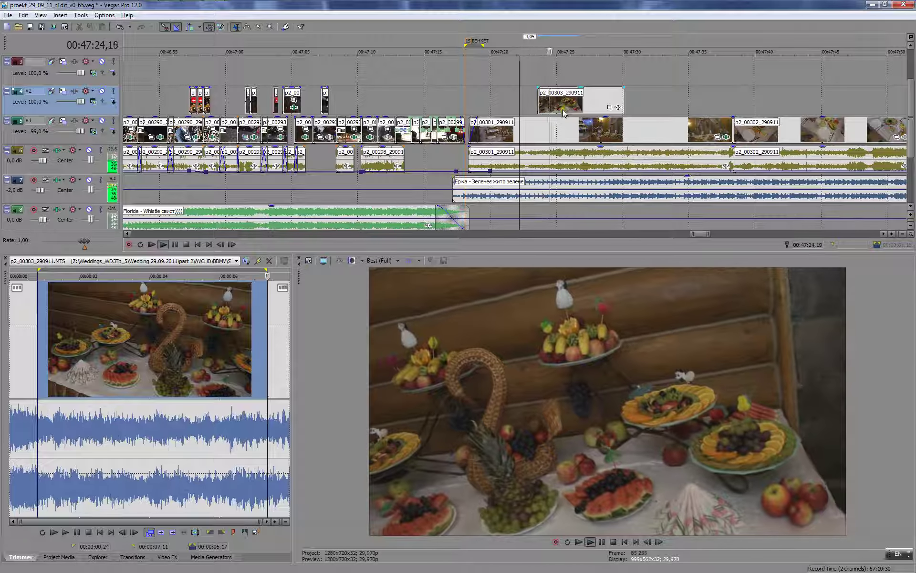
key("space")
left_click_drag(538, 98, 548, 103)
key("space")
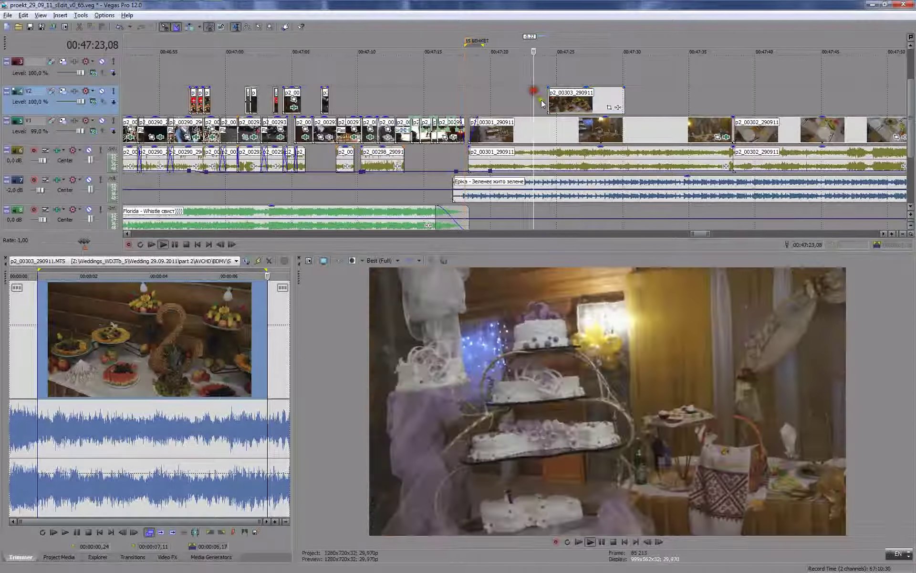
key("Return")
- Split p2_00303 on V2 at 00:47:27,14 and move its second part above p2_00302, to about 00:47:45
left_click(590, 98)
key("s")
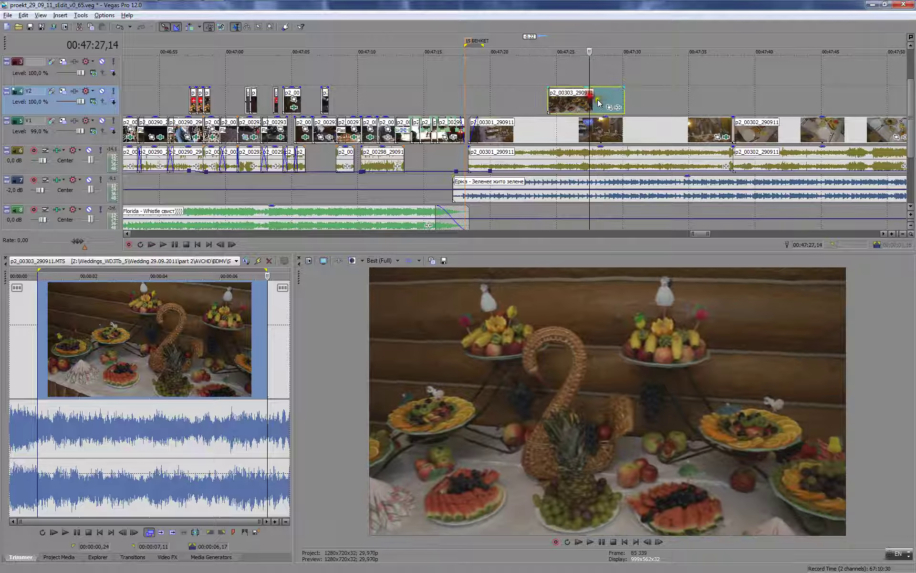
left_click_drag(594, 103, 661, 107)
left_click(557, 74)
key("space")
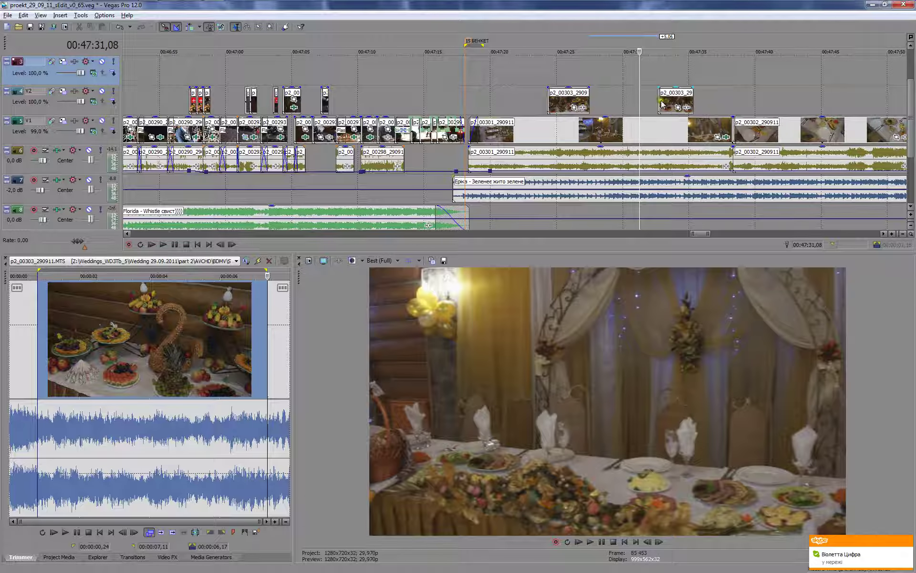
left_click_drag(664, 102, 830, 103)
- Scrub through the fruit table shots after 00:47:55 and open p2_00304 in the Trimmer
left_click(805, 128)
scroll(805, 128, "down", 3)
left_click(588, 97)
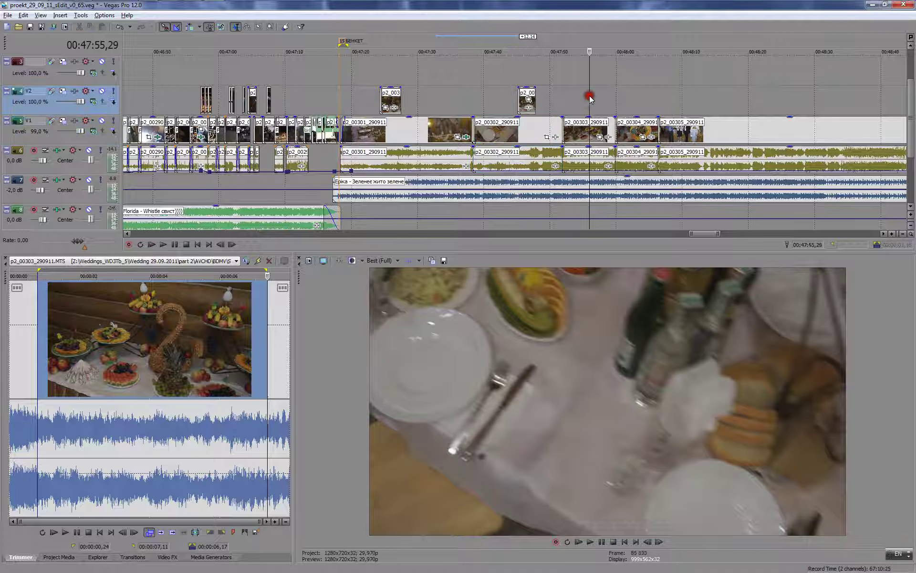
left_click(615, 108)
left_click_drag(616, 107, 648, 123)
left_click(628, 130)
right_click(630, 127)
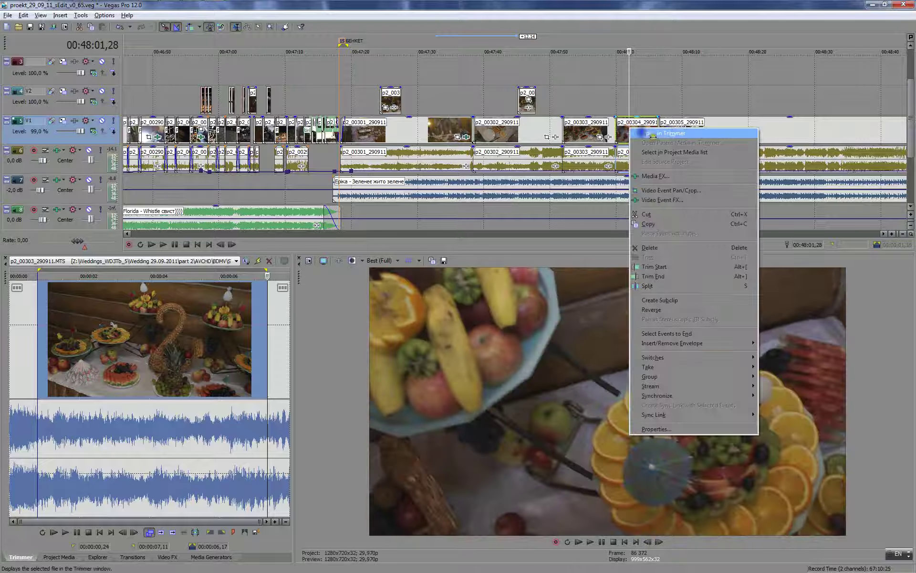
left_click(658, 143)
- Delete p2_00303 from V1 with its sound, and place a slowed opening part of p2_00304 on V2 directly after the first p2_00303 insert
left_click(588, 133)
key("Delete")
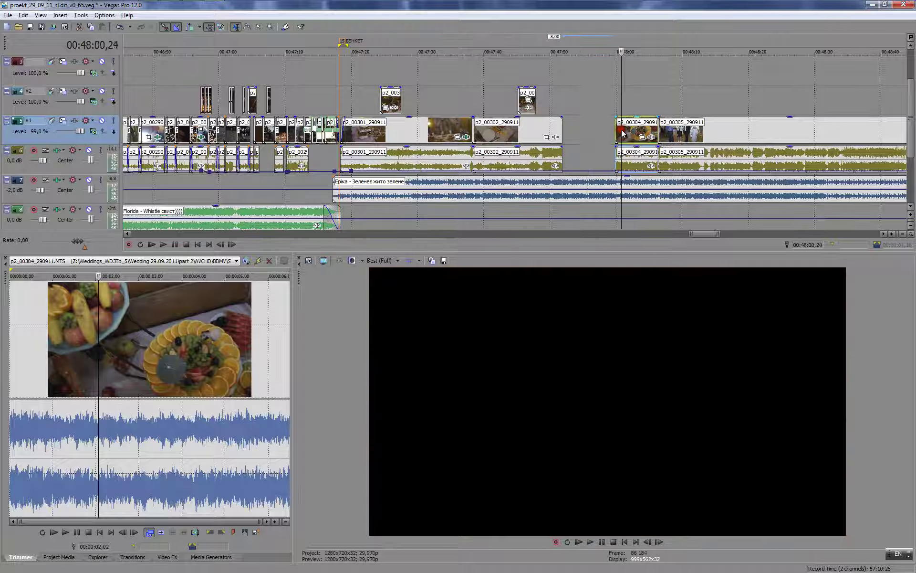
left_click_drag(620, 102, 633, 119)
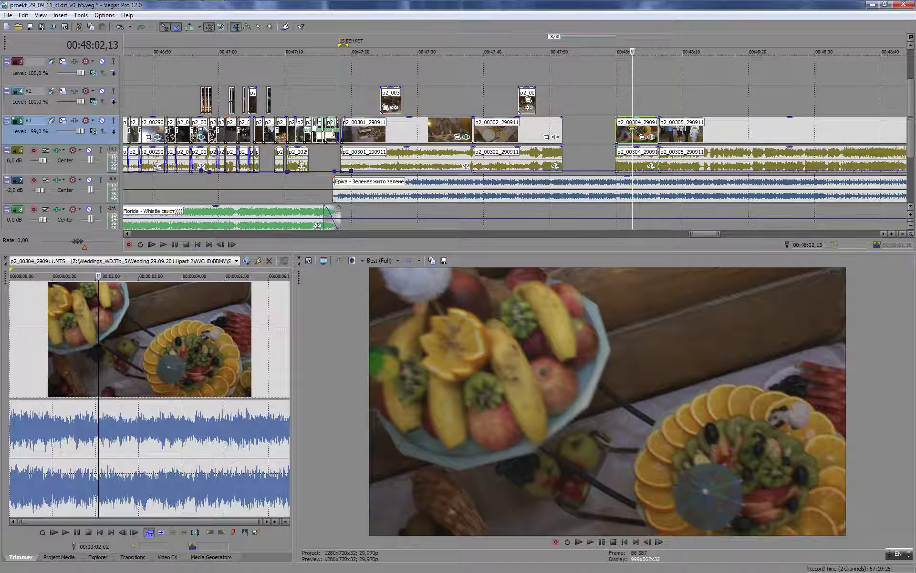
left_click_drag(621, 123, 412, 96)
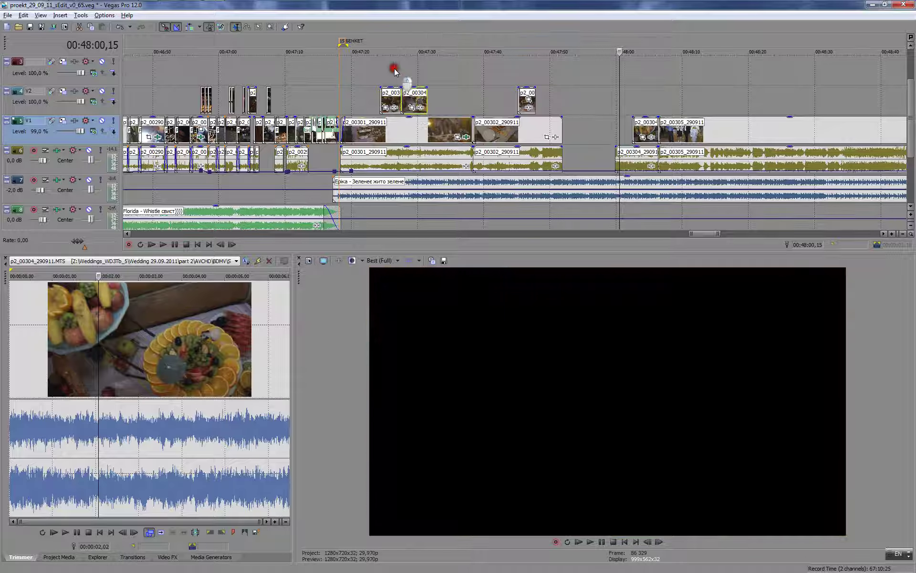
- Play the new p2_00304 insert on V2, shorten it to about 3 seconds, and move it to about 00:47:34
left_click(399, 78)
key("space")
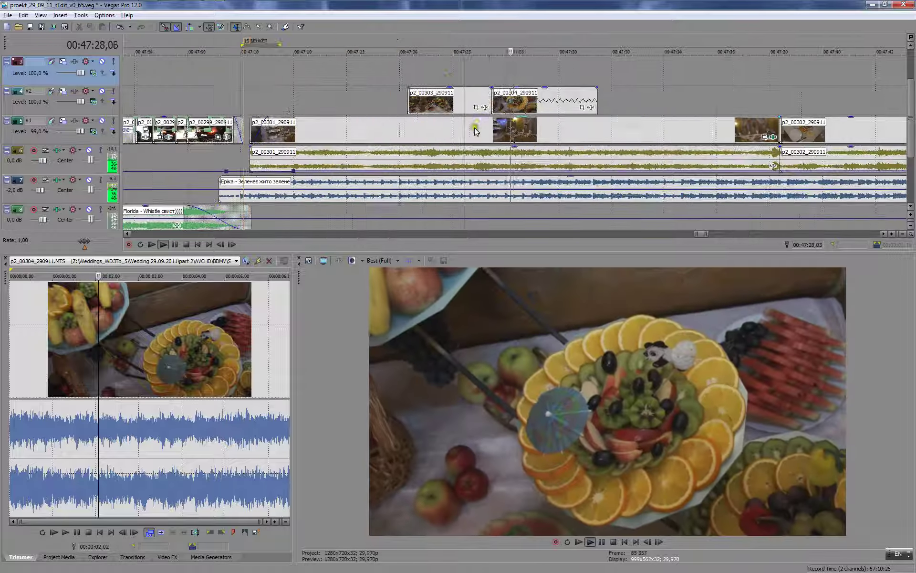
scroll(404, 78, "up", 5)
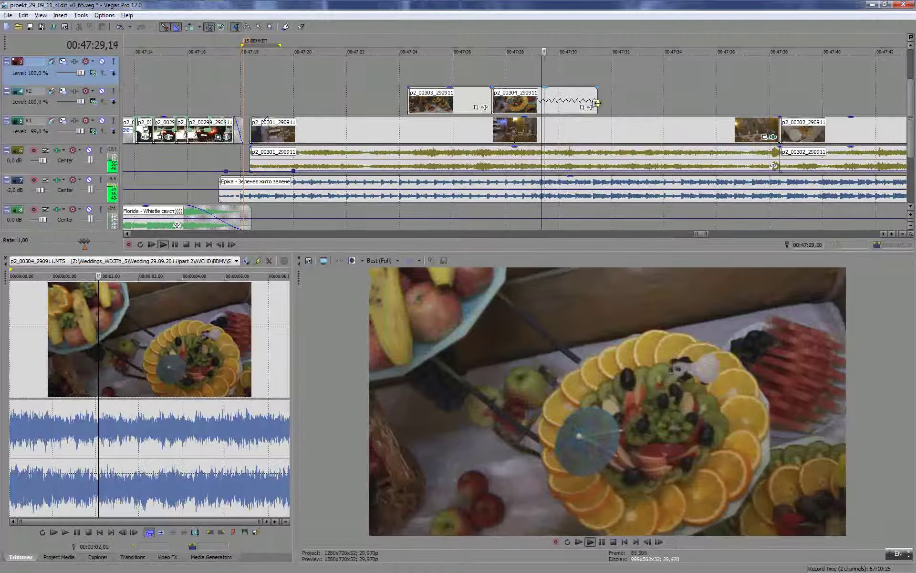
left_click_drag(597, 101, 733, 97)
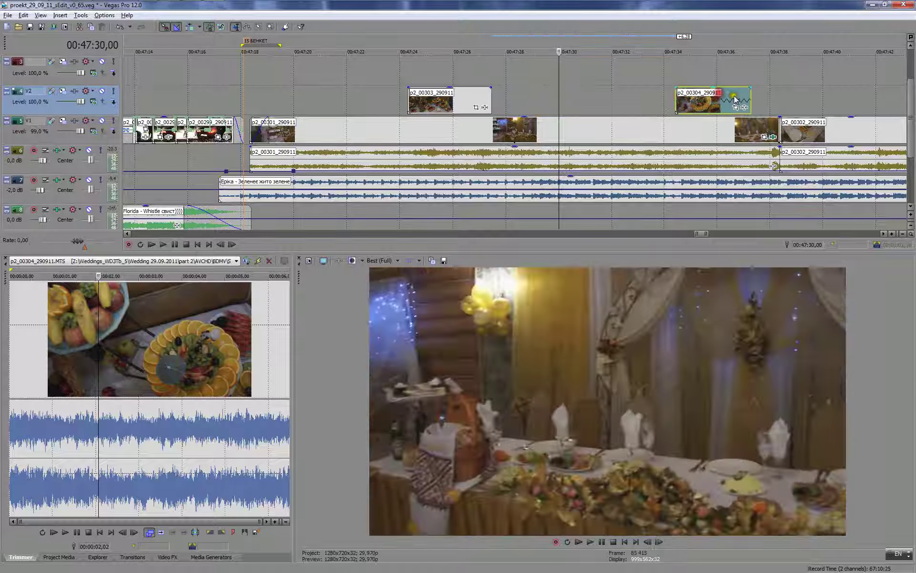
- Trim the start of p2_00304 on V1 to about 00:48:03 and move the event to V2, directly after the first p2_00303 insert
left_click(734, 95)
scroll(715, 101, "down", 5)
left_click(738, 110)
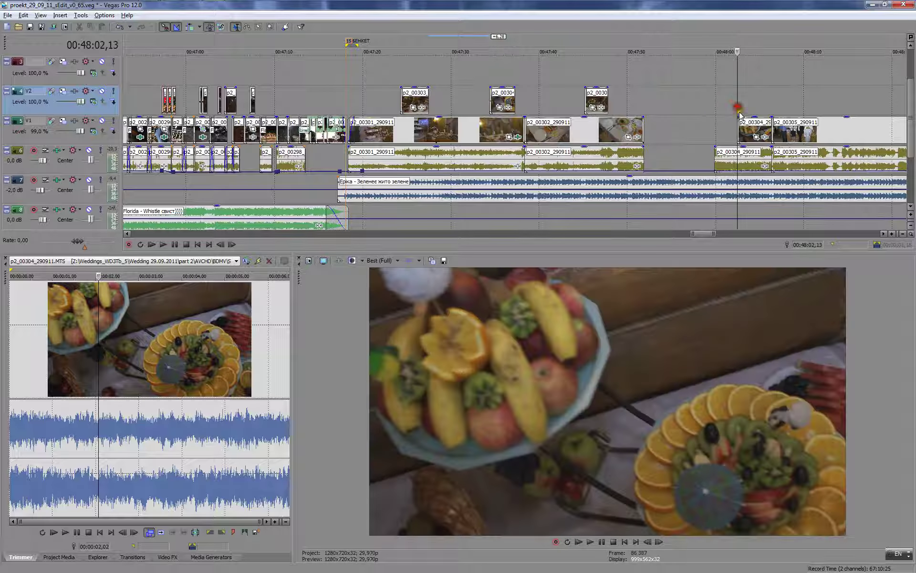
left_click_drag(747, 110, 760, 127)
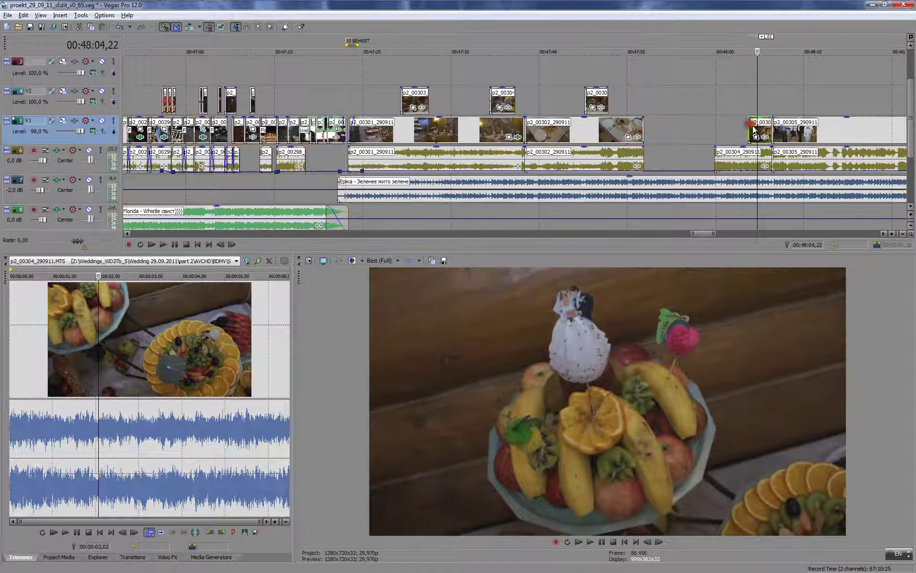
left_click_drag(443, 101, 441, 101)
- Play the p2_00304 event placed after p2_00303 on V2 and trim its end to 00:47:29,11
left_click(417, 64)
key("space")
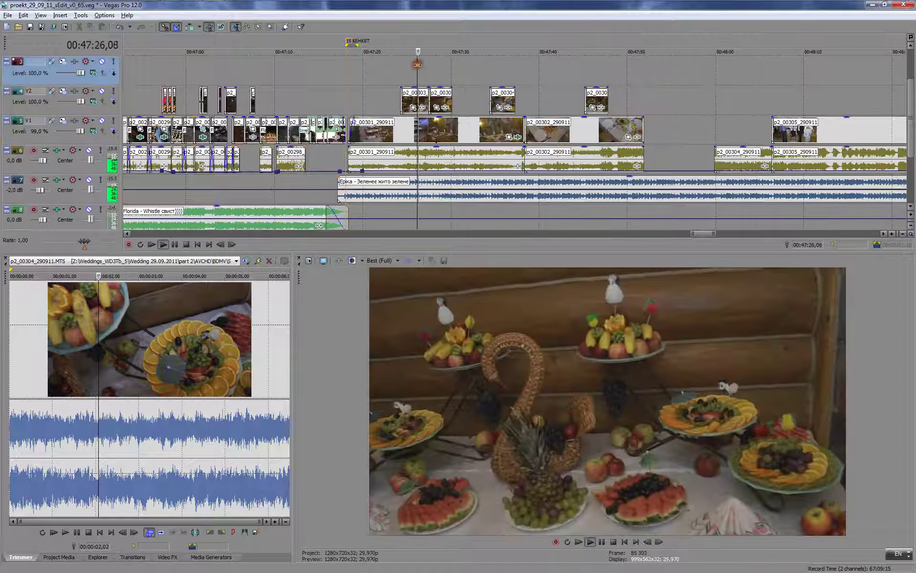
scroll(514, 91, "up", 3)
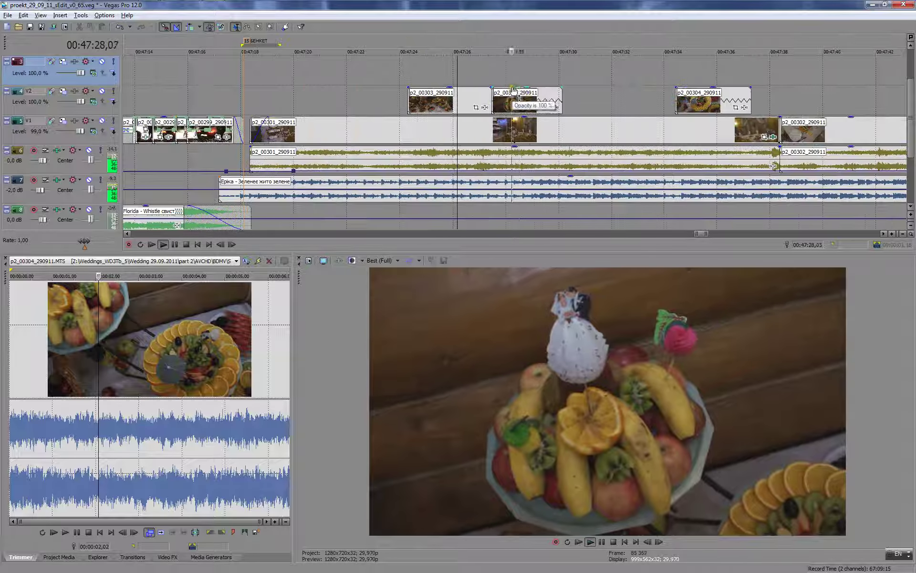
left_click_drag(573, 102, 544, 98)
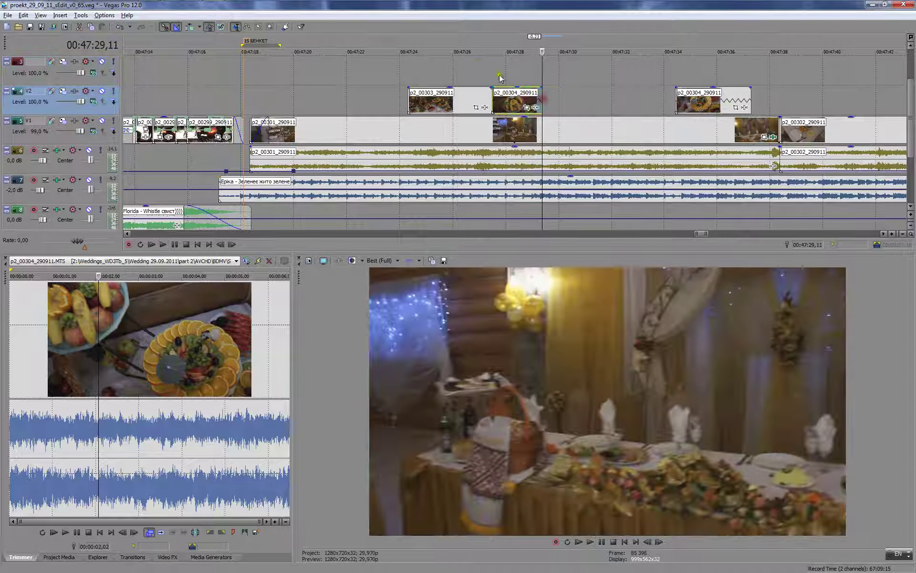
- Play the cut from p2_00303 to p2_00304 on V2, move p2_00304 one second earlier to overlap p2_00303, and preview the crossfade
left_click(477, 62)
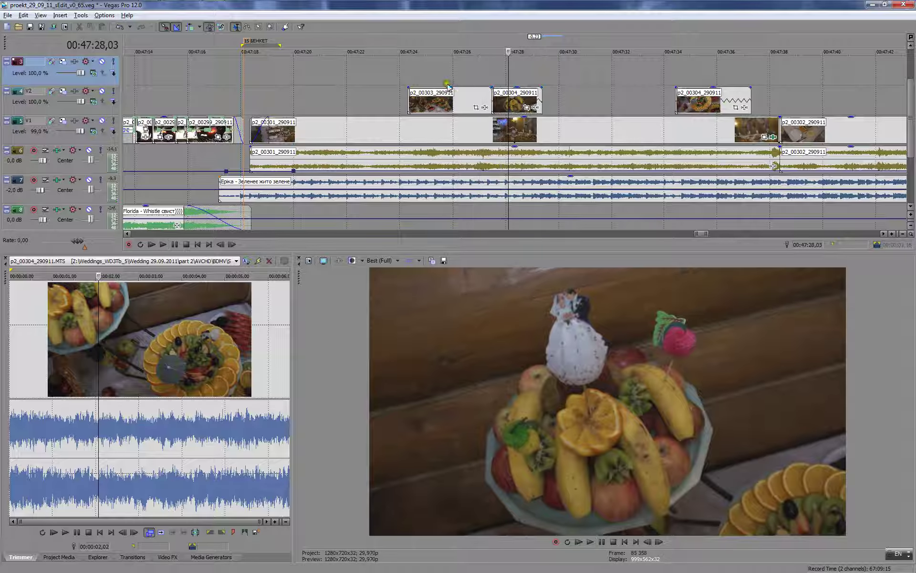
left_click(446, 74)
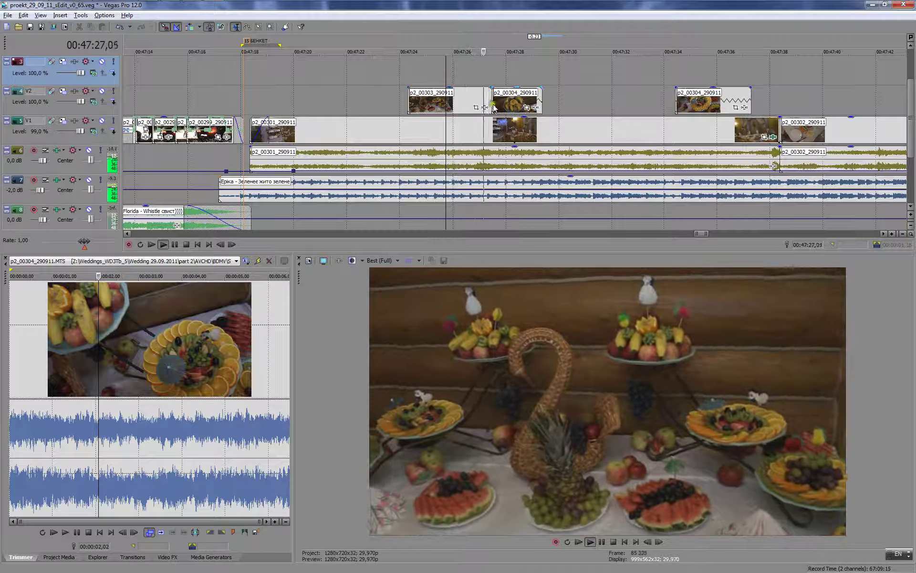
key("Return")
left_click_drag(510, 98, 483, 98)
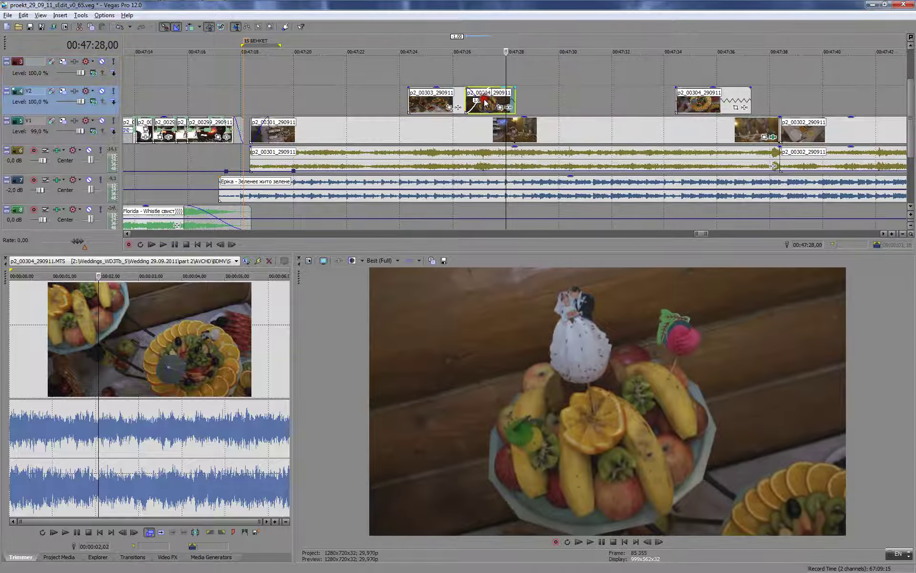
left_click(465, 72)
key("space")
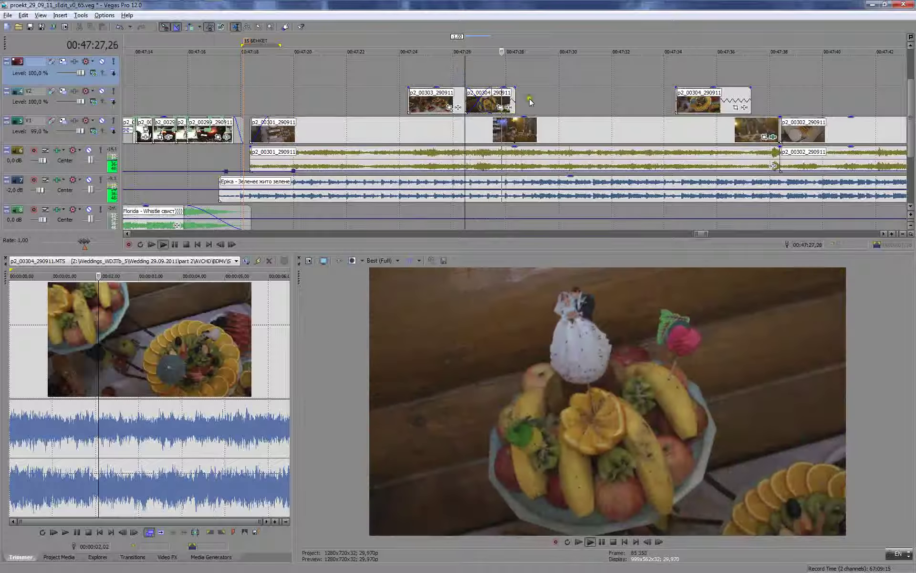
- Move the last p2_00304 insert on V2 about six seconds earlier, directly after the shortened p2_00304 event, and play the cut
key("space")
left_click_drag(693, 103, 533, 103)
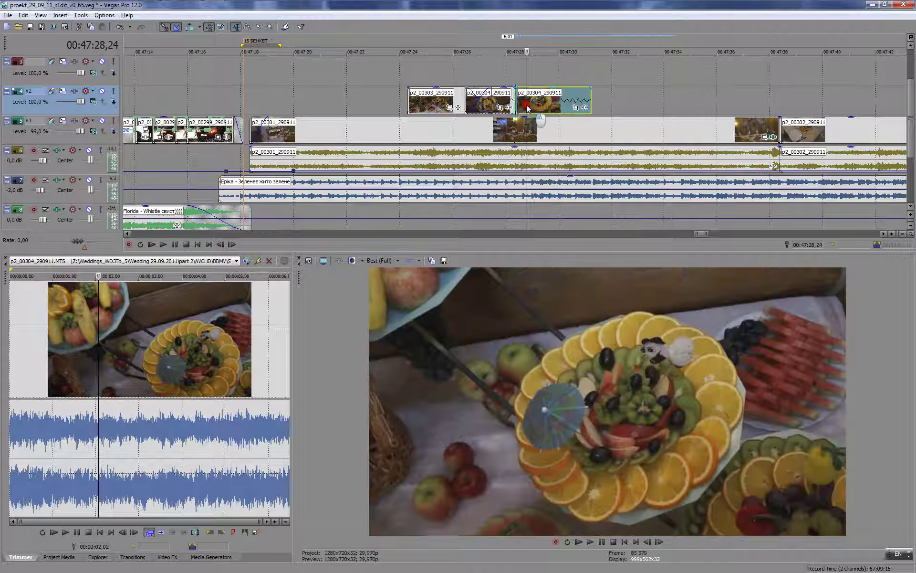
left_click(491, 72)
key("space")
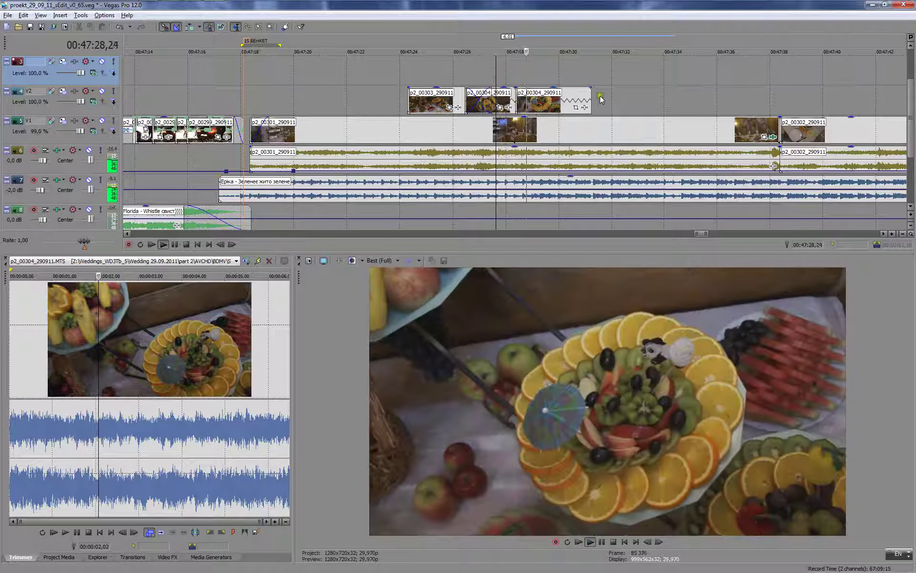
left_click(555, 101)
- Create a subclip from the second p2_00304 event on V2 and add the Sony Stabilize media effect with pan smoothing 0.18
right_click(534, 102)
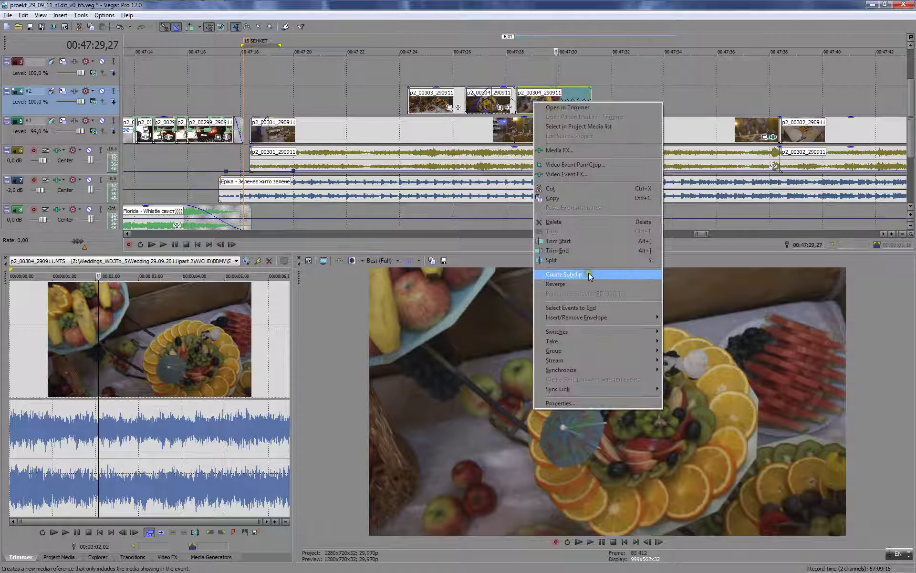
left_click(588, 273)
left_click(82, 16)
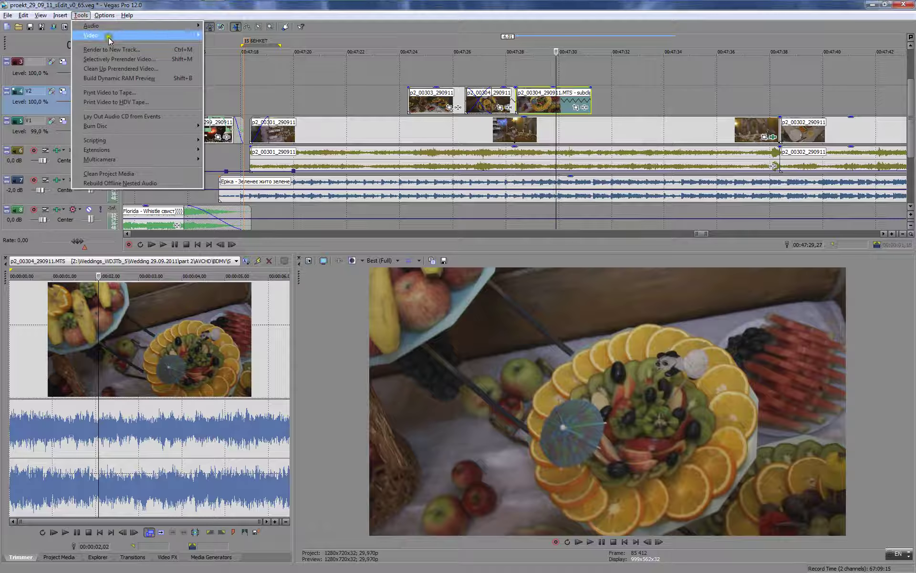
mouse_move(95, 35)
left_click(231, 35)
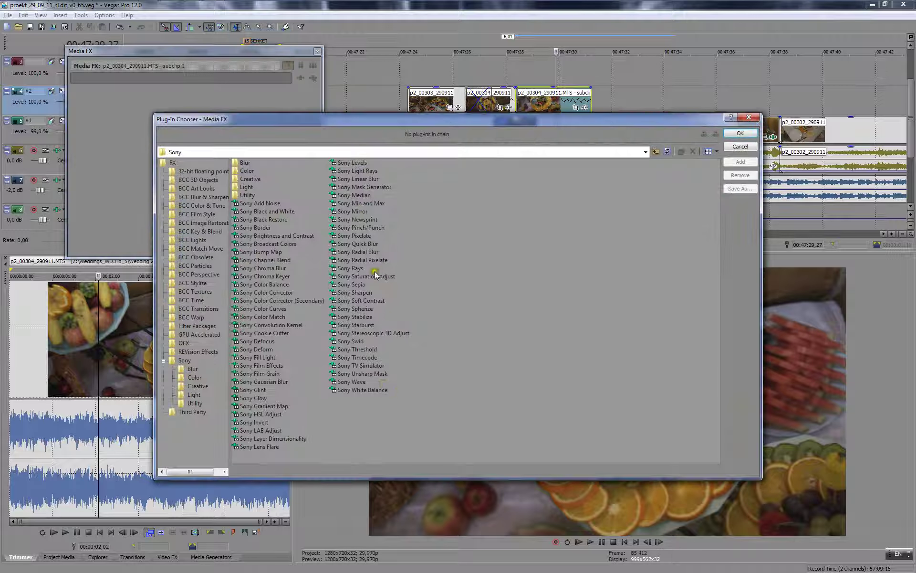
left_click(367, 317)
left_click(737, 136)
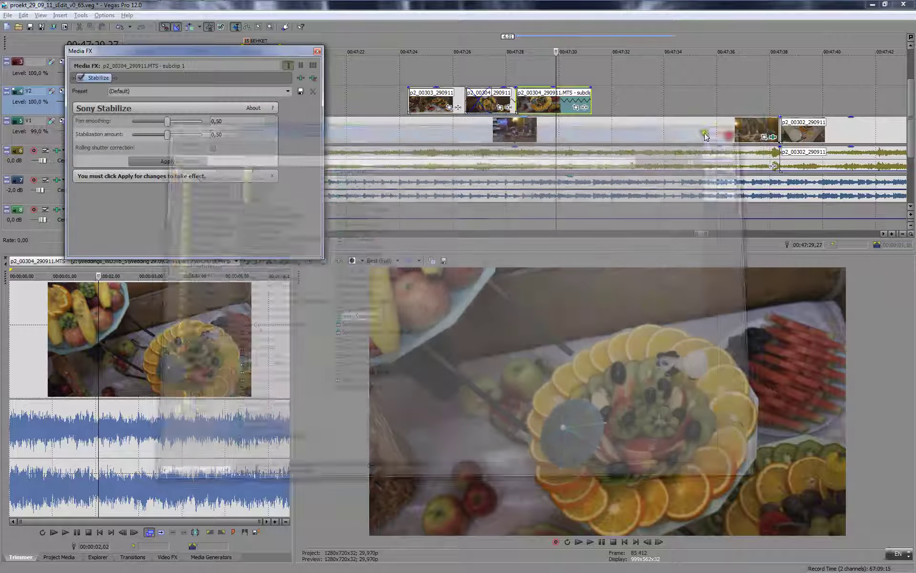
left_click(146, 123)
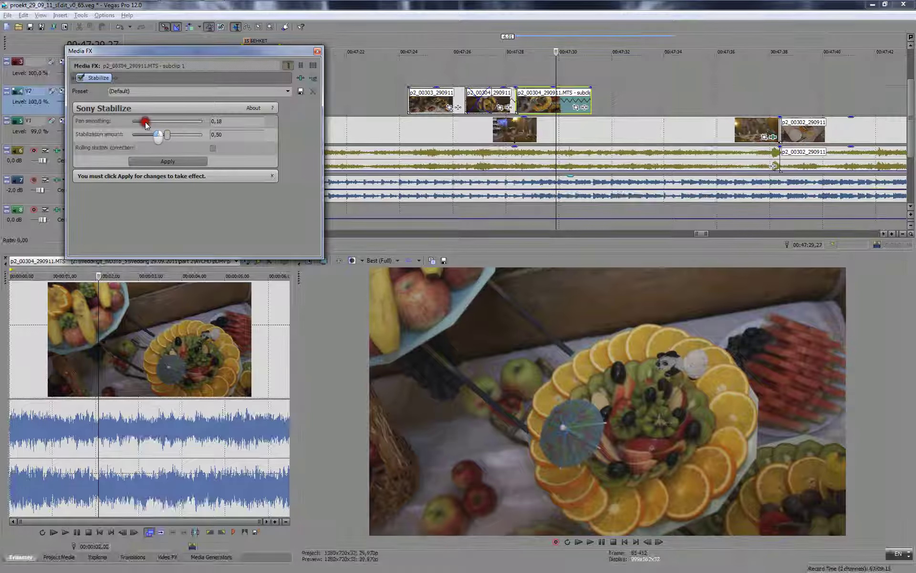
- Stabilize the p2_00304_290911 subclip with rolling shutter correction enabled, and play the result back on the timeline
left_click(175, 160)
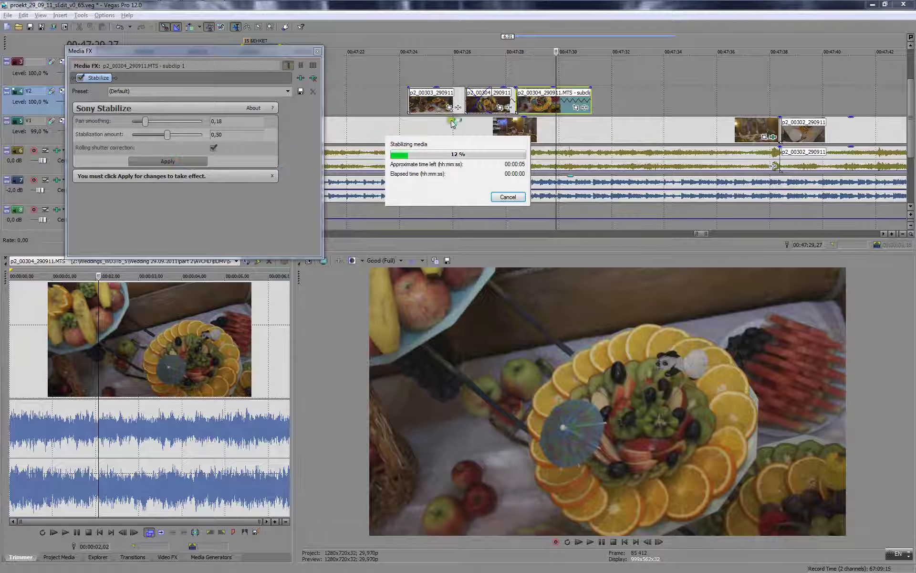
left_click(317, 51)
key("space")
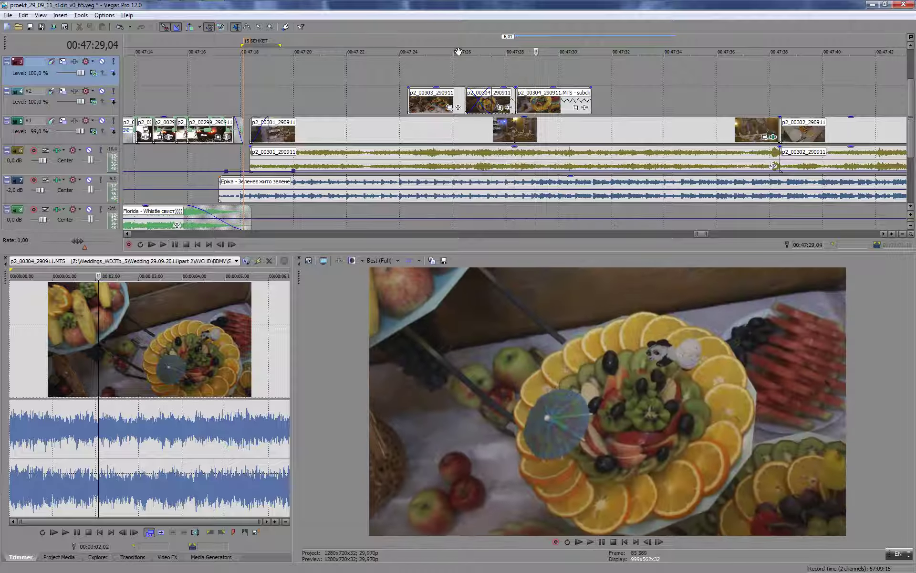
left_click(462, 68)
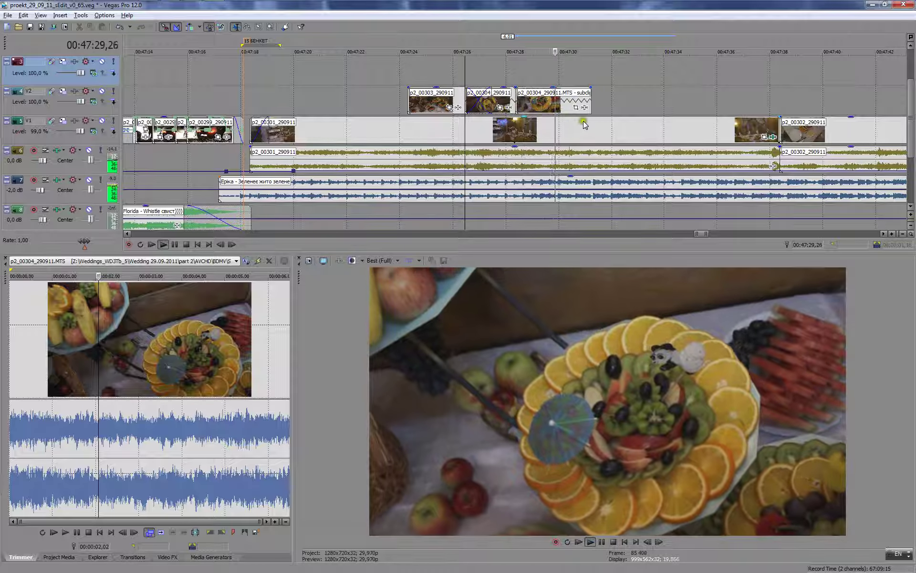
- Split the stabilized p2_00304 subclip on V2, delete its first part, move the remainder against the previous clip and play it back
left_click(556, 101)
key("s")
left_click(522, 99)
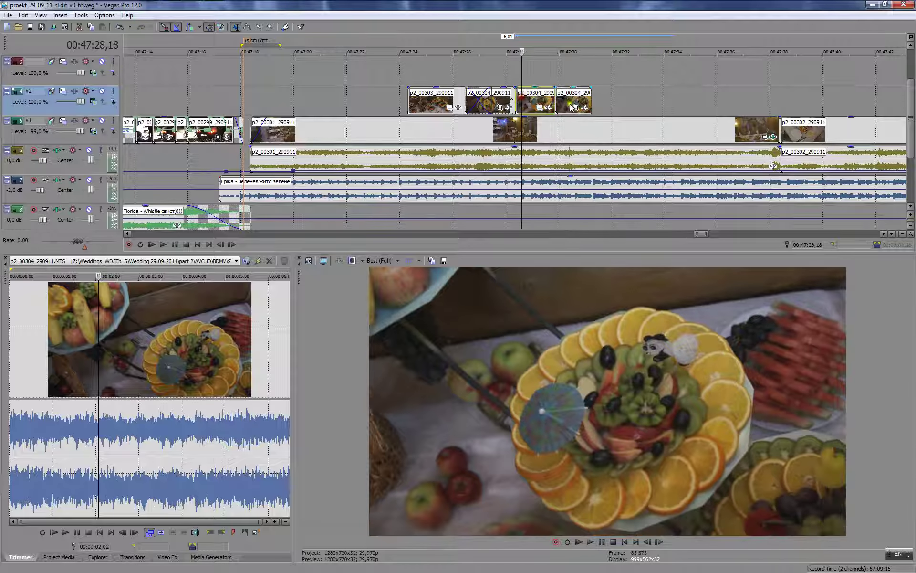
key("Delete")
left_click_drag(569, 98, 532, 97)
left_click(507, 71)
key("space")
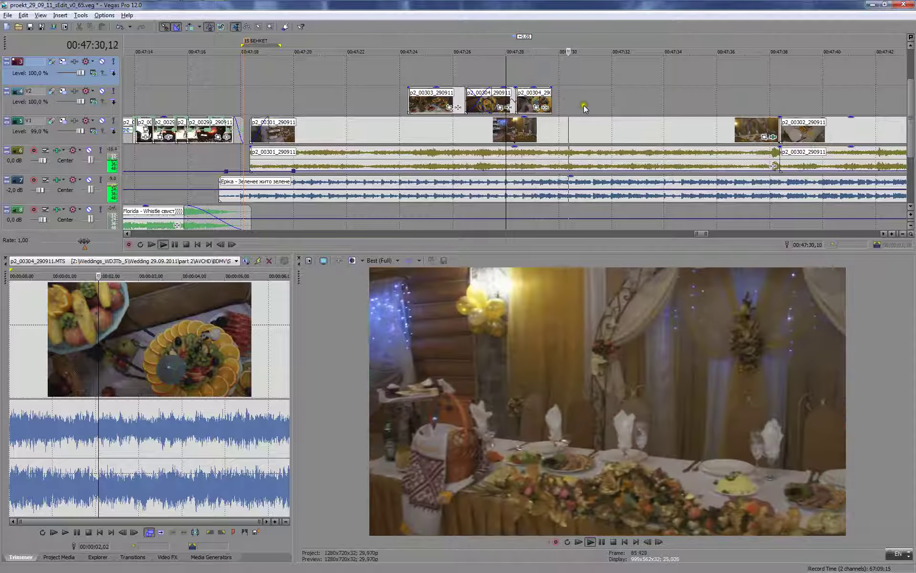
- Ungroup the p2_00302_290911 clip on V1 from its audio and delete the p2_00303 clip above it on V2
scroll(741, 137, "down", 3)
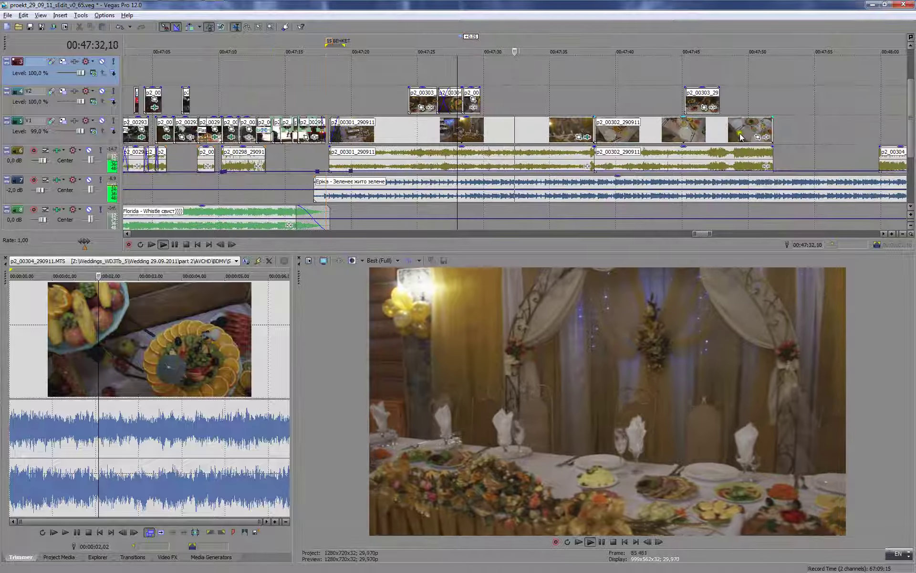
left_click(640, 130)
key("u")
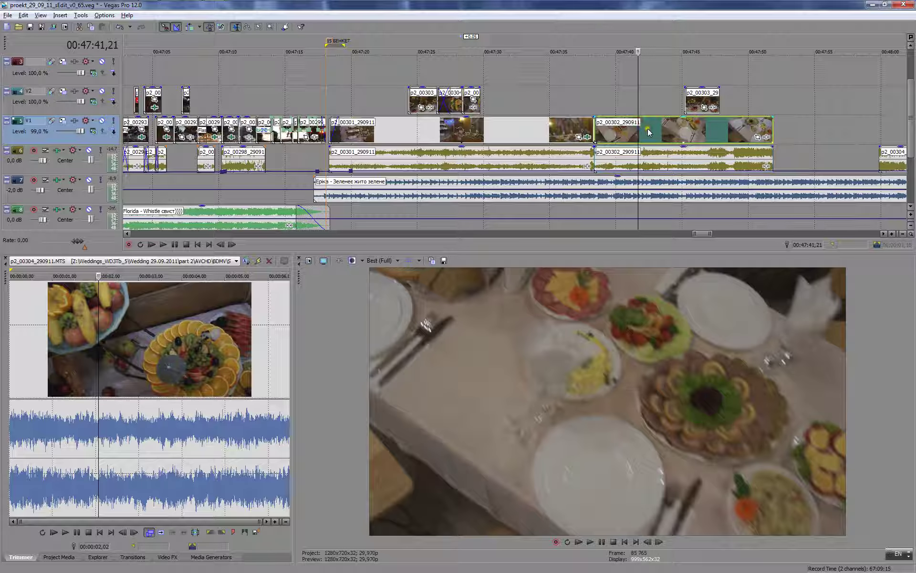
left_click(703, 98)
key("Delete")
- Split the p2_00302_290911 clip and place a short piece of it on V2 directly after the p2_00304 subclip
left_click(686, 125)
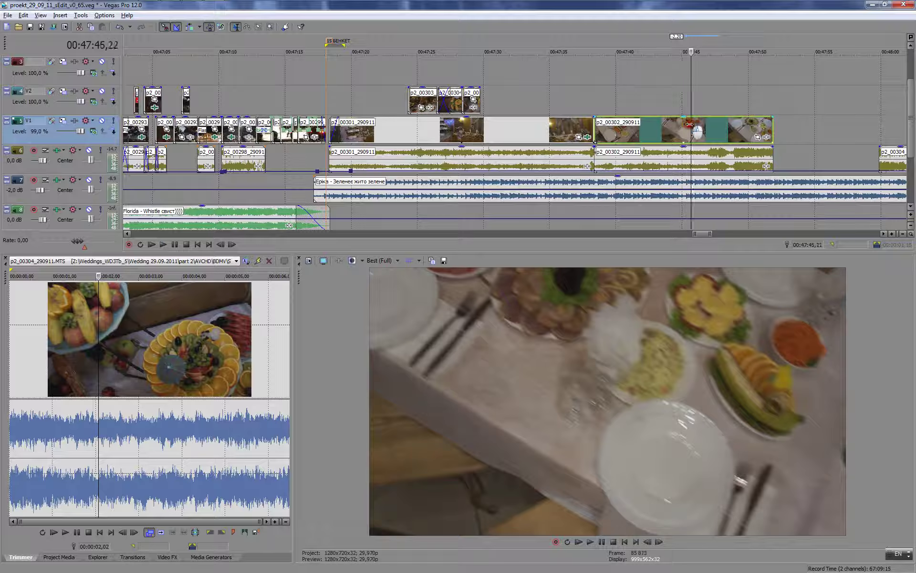
left_click_drag(689, 124, 508, 102)
key("s")
left_click(474, 73)
left_click(485, 70)
left_click(474, 75)
left_click(488, 96)
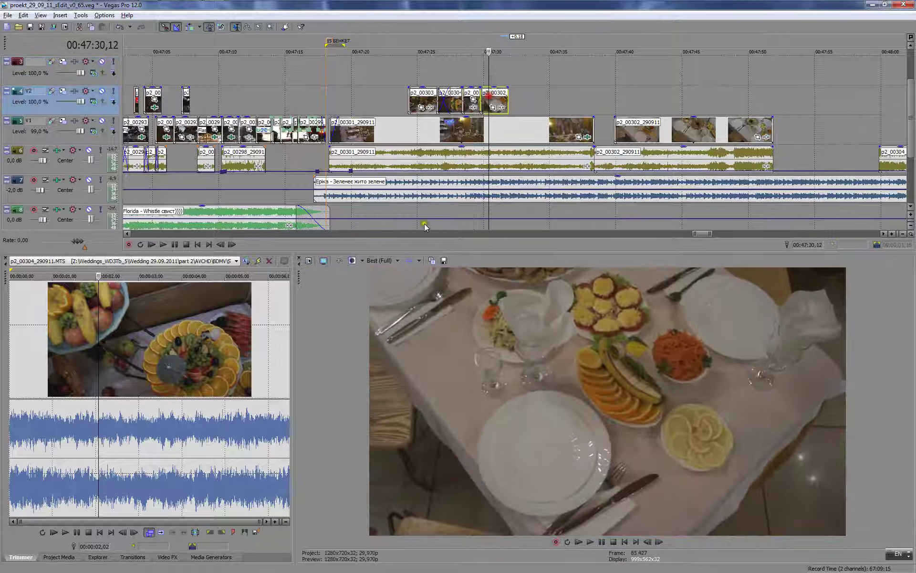
- Add the default Magic Bullet Looks effect to the p2_00302 piece on V2 and open its look editor
left_click(161, 557)
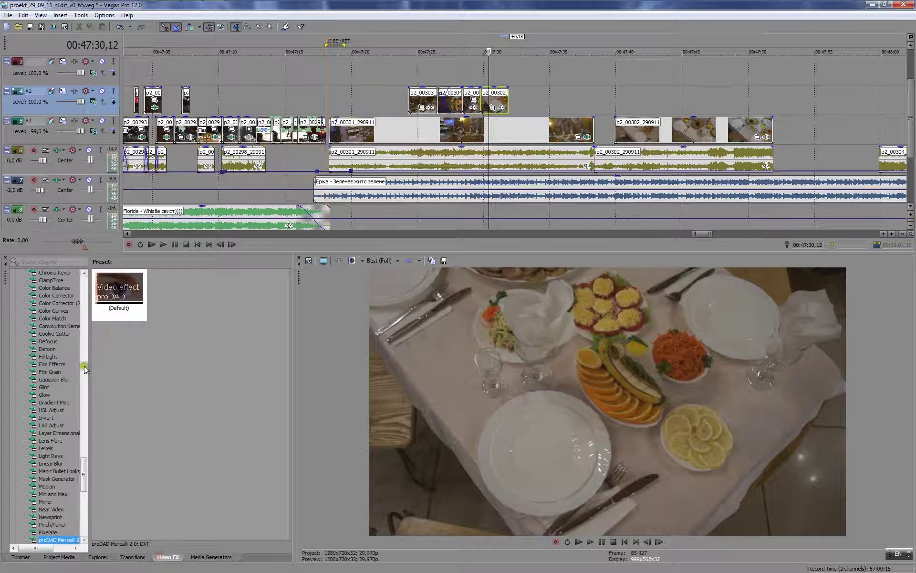
left_click(57, 471)
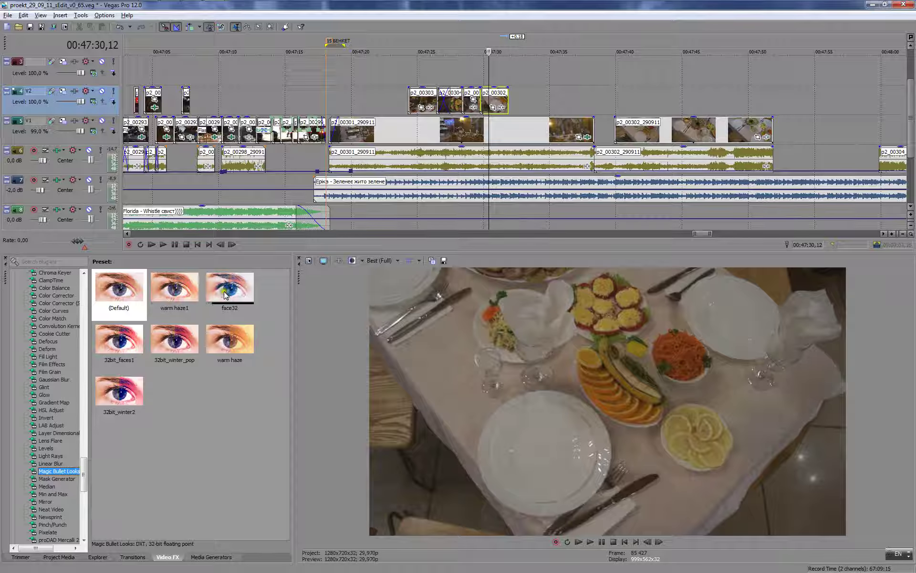
left_click_drag(119, 289, 318, 193)
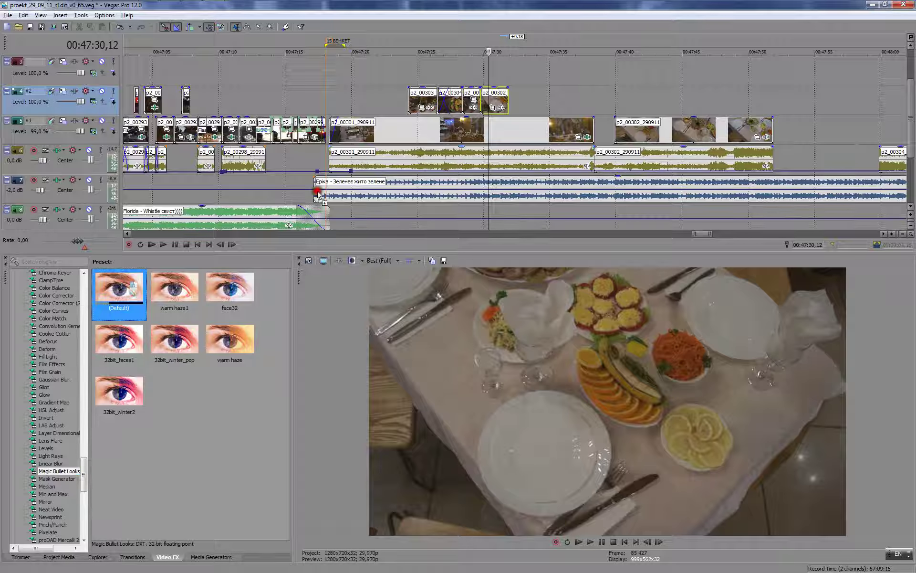
left_click_drag(489, 98, 489, 98)
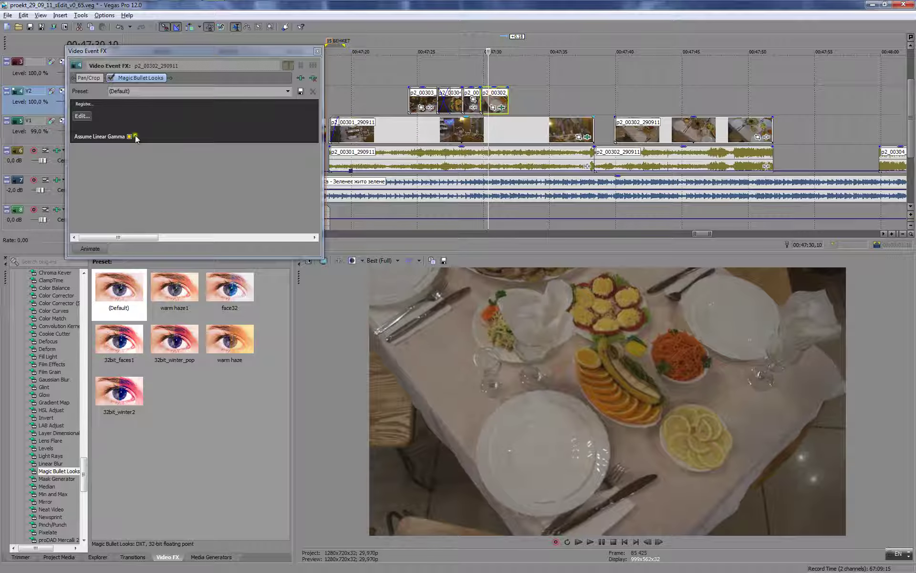
left_click(89, 118)
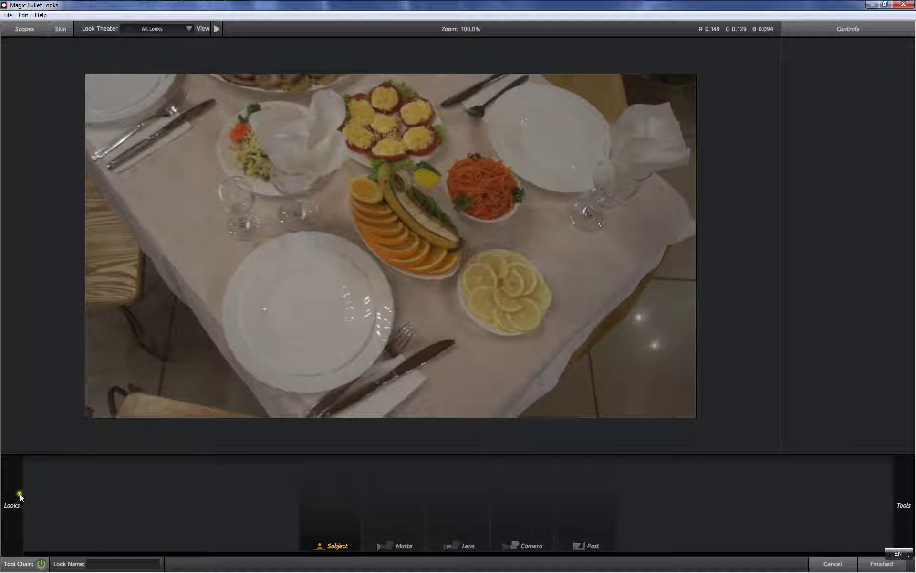
- Try the Subtle Film, Subtle Film Soft and Mishandled Negative looks from Classic Stock Emulation
mouse_move(19, 494)
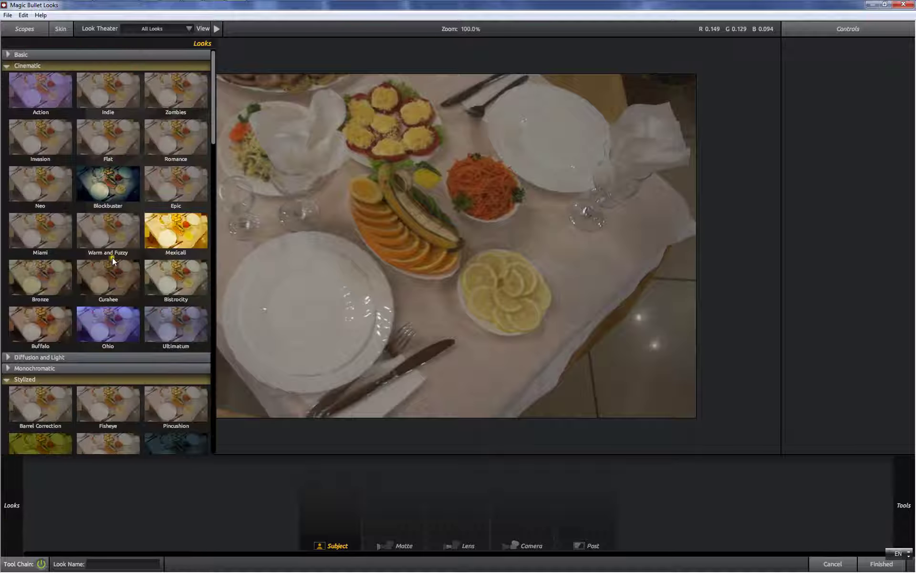
scroll(157, 292, "down", 7)
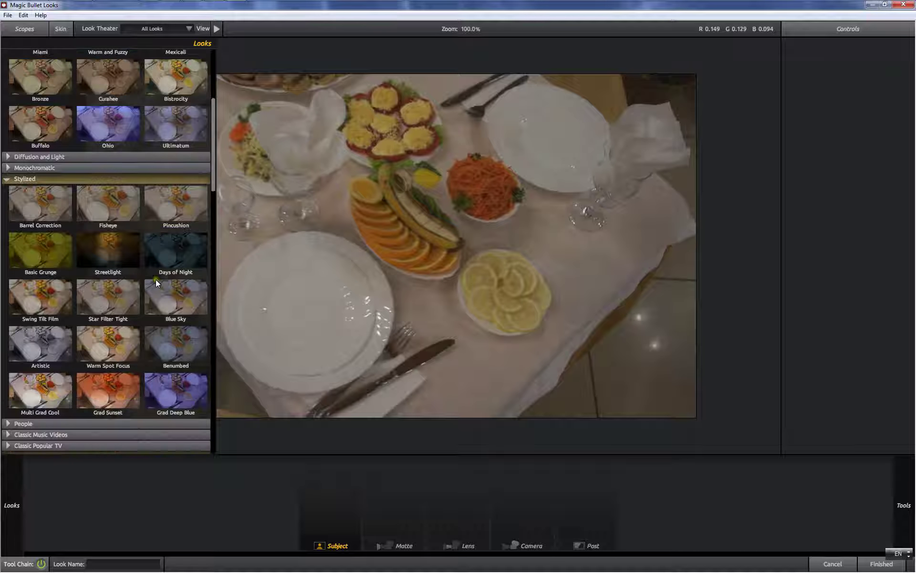
scroll(157, 283, "down", 3)
left_click(115, 292)
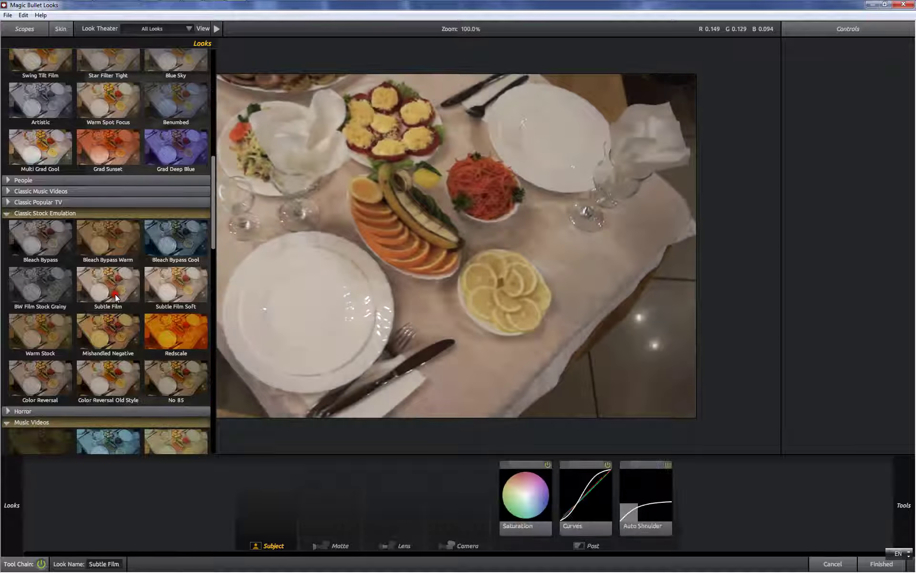
left_click(197, 300)
left_click(124, 340)
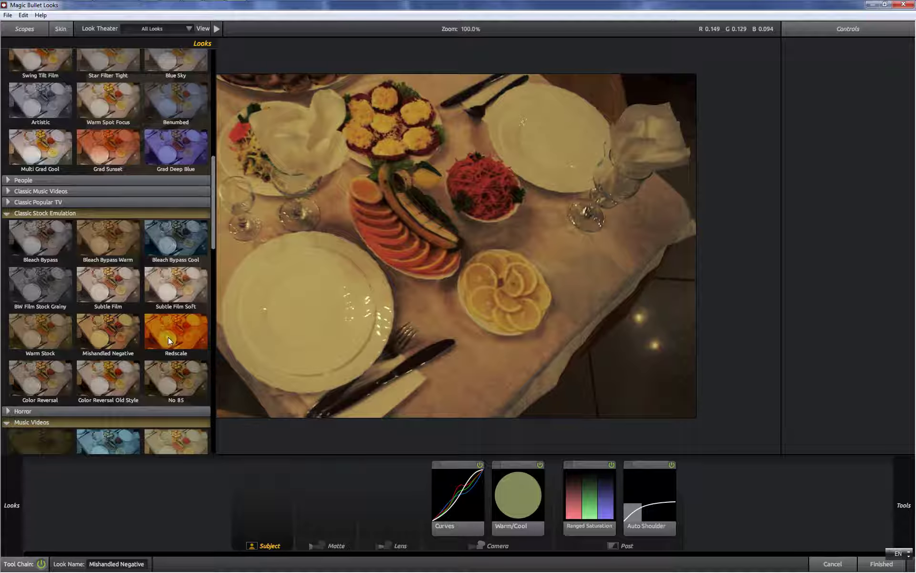
left_click(161, 290)
scroll(161, 292, "down", 5)
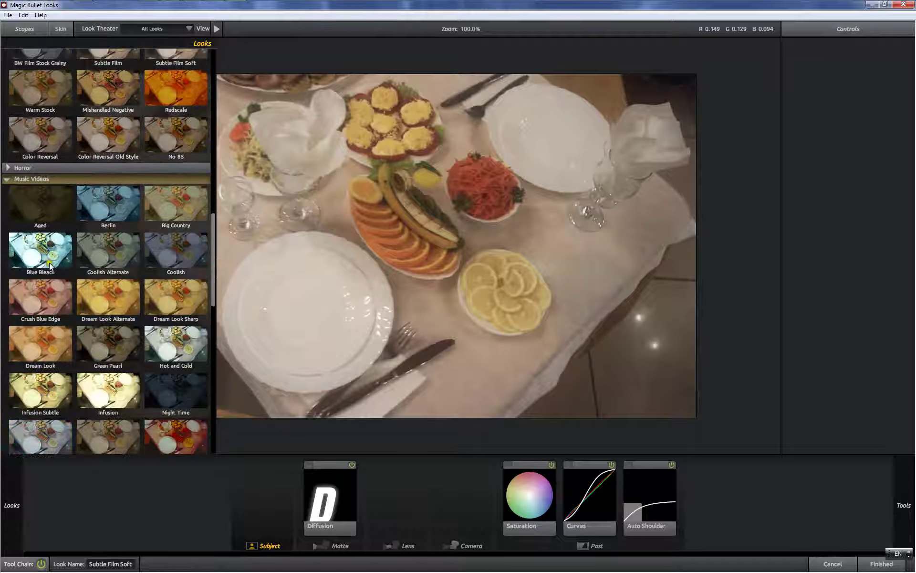
- Try several Music Videos looks, including Blue Bleach, Crush Blue Edge, Green Pearl and Infusion
left_click(50, 263)
left_click(62, 302)
left_click(108, 341)
scroll(129, 359, "down", 1)
left_click(99, 324)
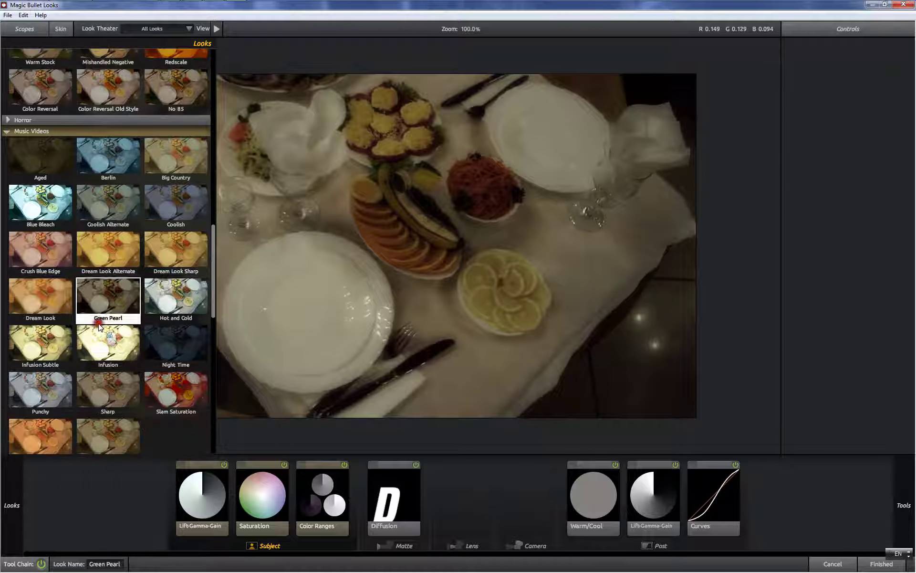
left_click(115, 345)
scroll(119, 334, "down", 6)
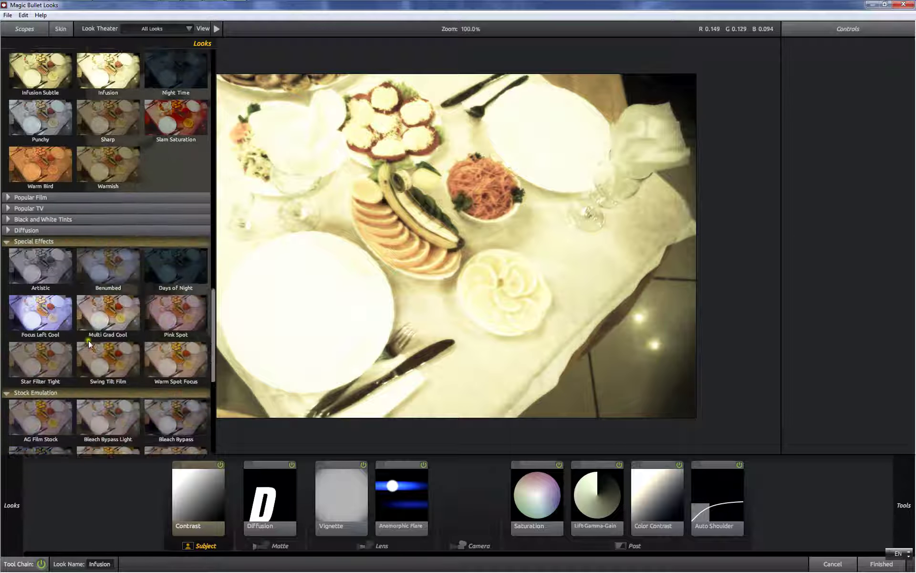
- Try the Grad Sunset and Grad Sky looks from Tints and the Flat look from Cinematic
left_click_drag(214, 329, 204, 394)
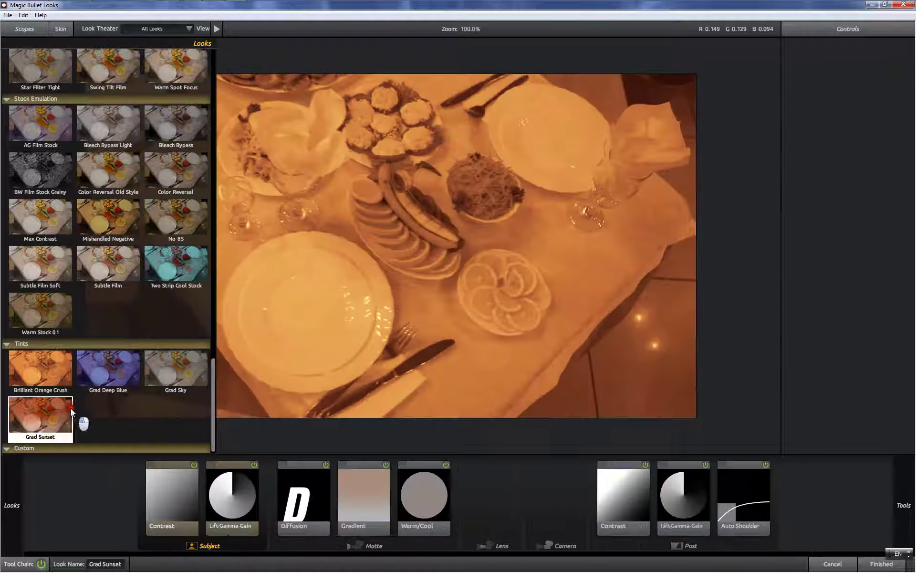
left_click(170, 373)
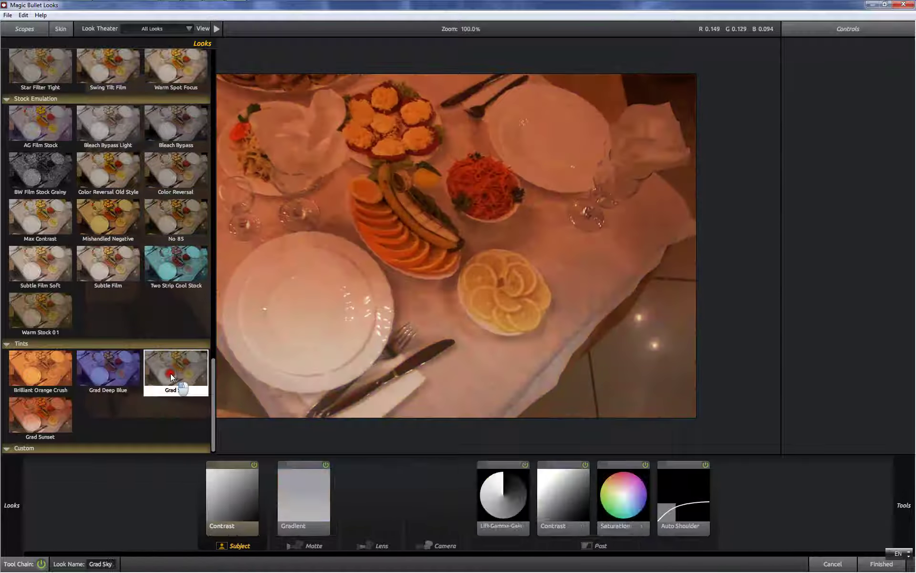
left_click_drag(212, 389, 196, 84)
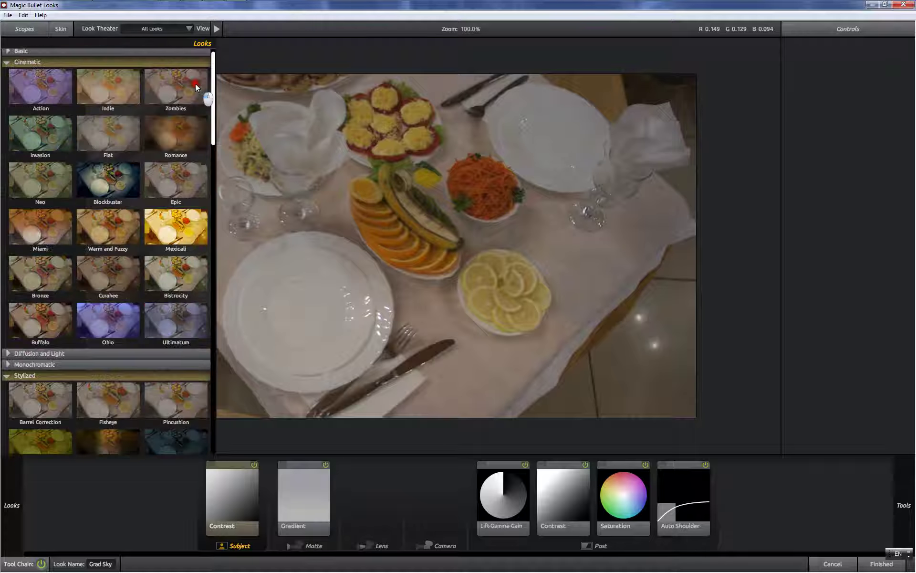
left_click(95, 136)
scroll(32, 329, "down", 1)
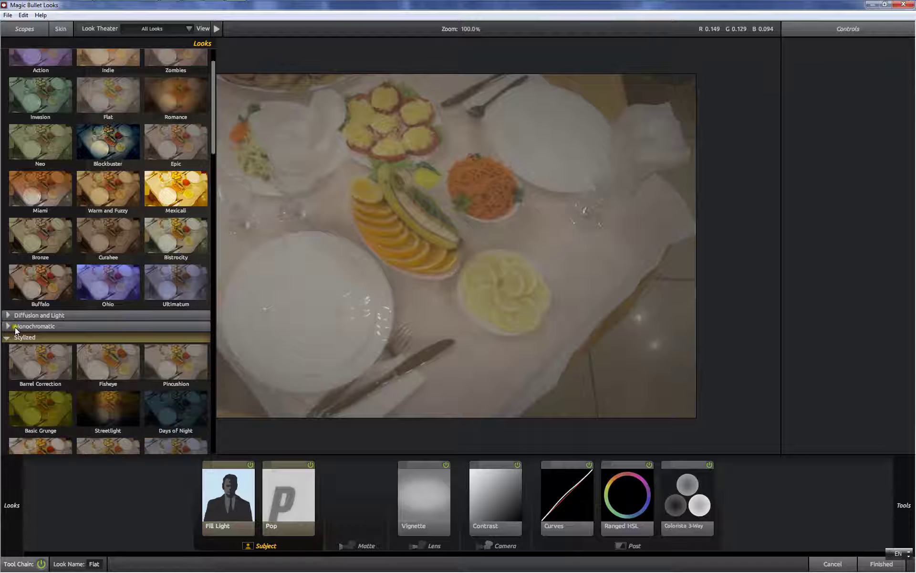
- Compare Diffusion Max and Halogen from the Diffusion and Light looks, and apply the SultryTron look to the clip
left_click(6, 316)
left_click(168, 334)
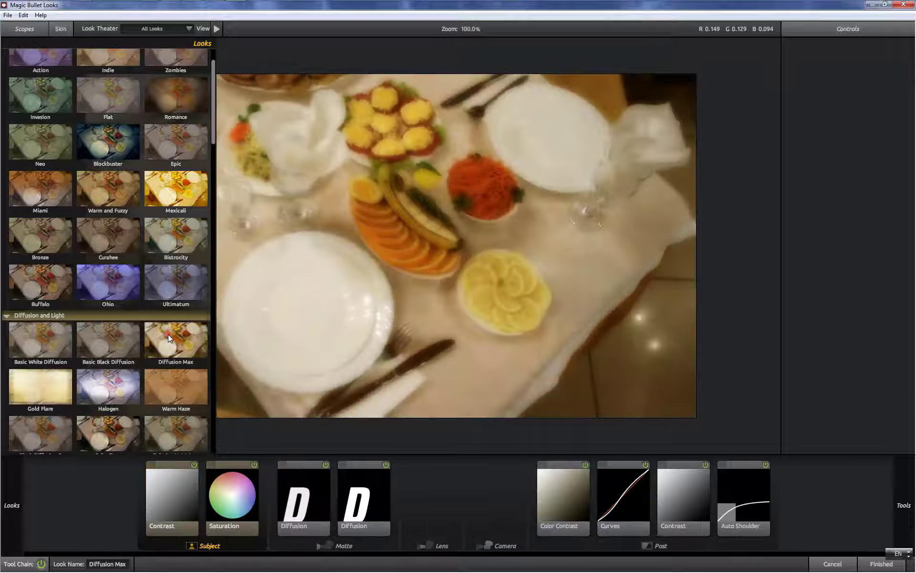
scroll(150, 326, "down", 2)
left_click(107, 329)
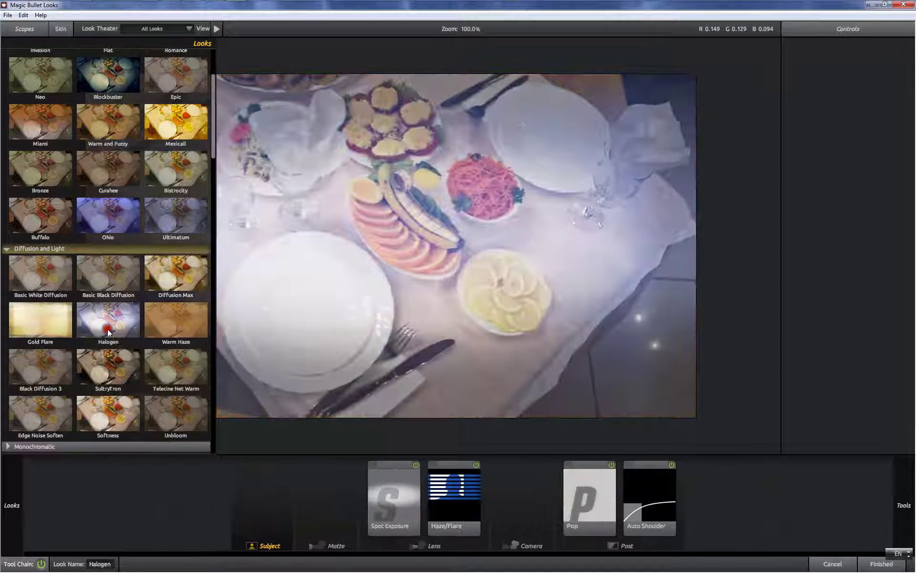
left_click(116, 370)
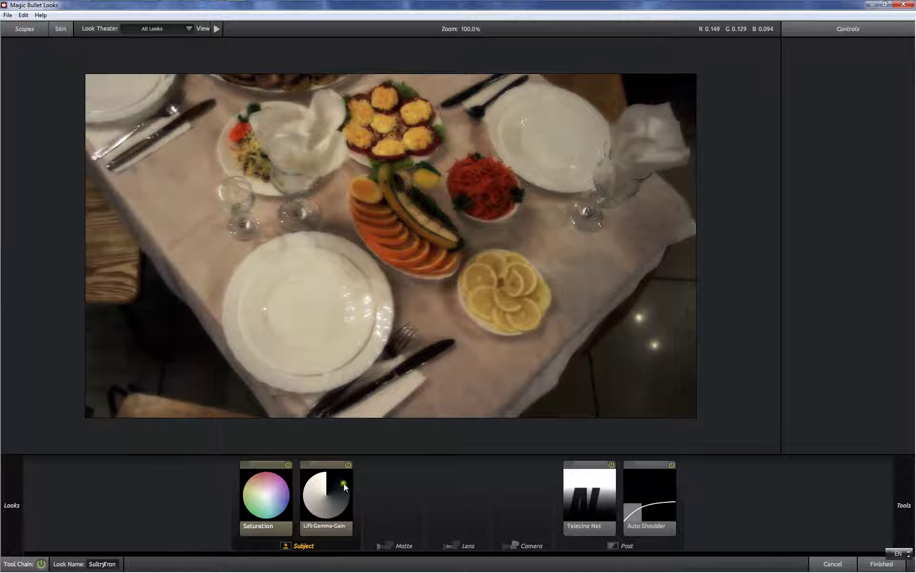
left_click(879, 565)
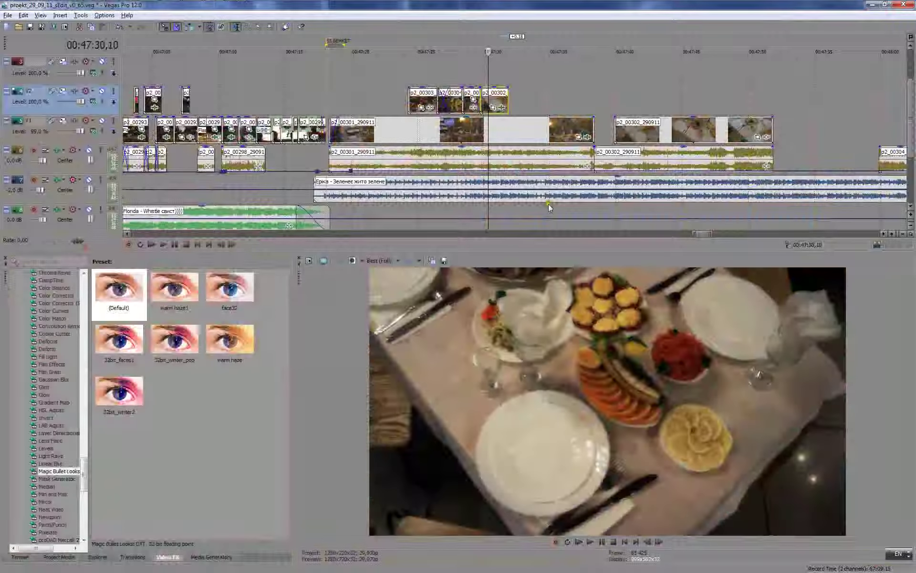
- Save the p2_00302 piece's Magic Bullet Looks settings as a preset named 11
left_click(459, 71)
left_click(496, 95)
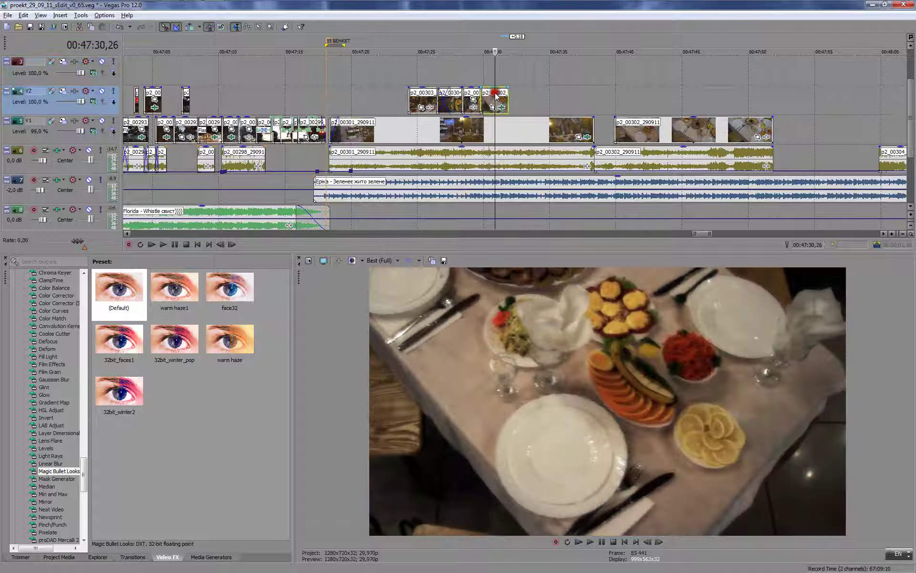
scroll(491, 100, "up", 5)
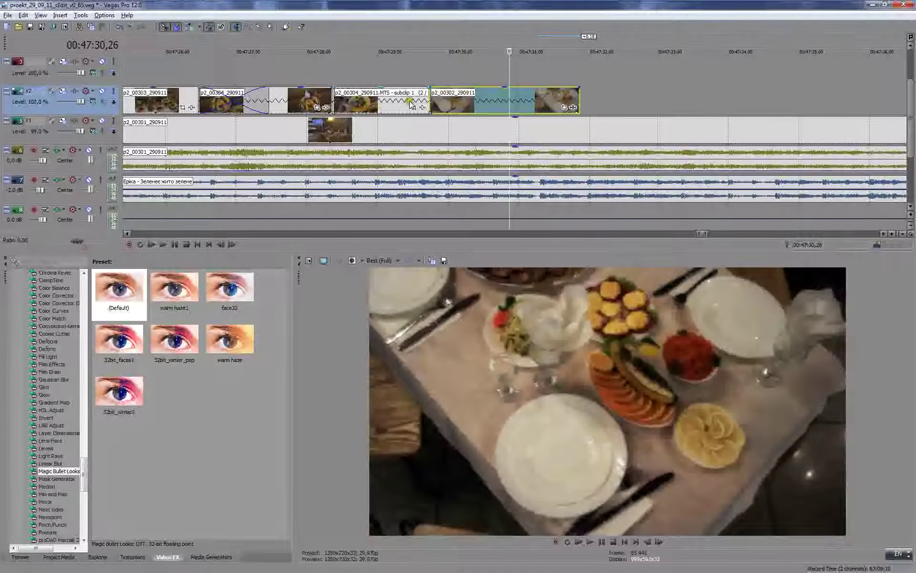
left_click(572, 107)
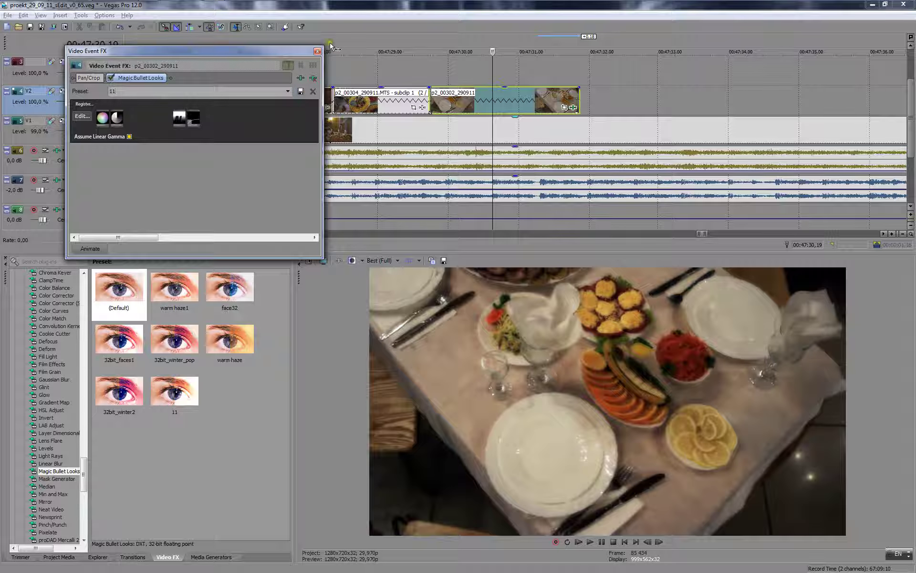
left_click(313, 55)
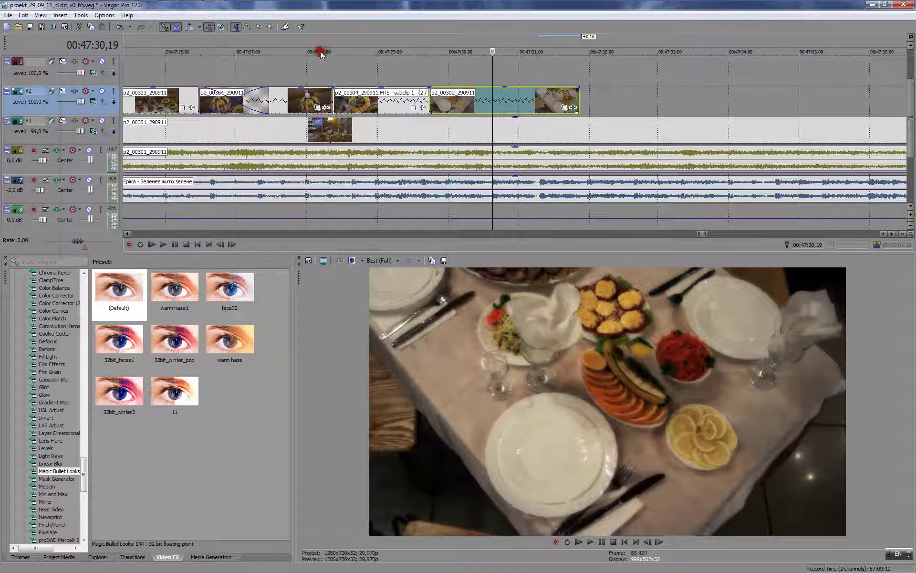
- Apply preset 11 to the p2_00303 clip and both p2_00304 clips on V2, and play the sequence back
left_click(388, 96)
scroll(409, 128, "down", 3)
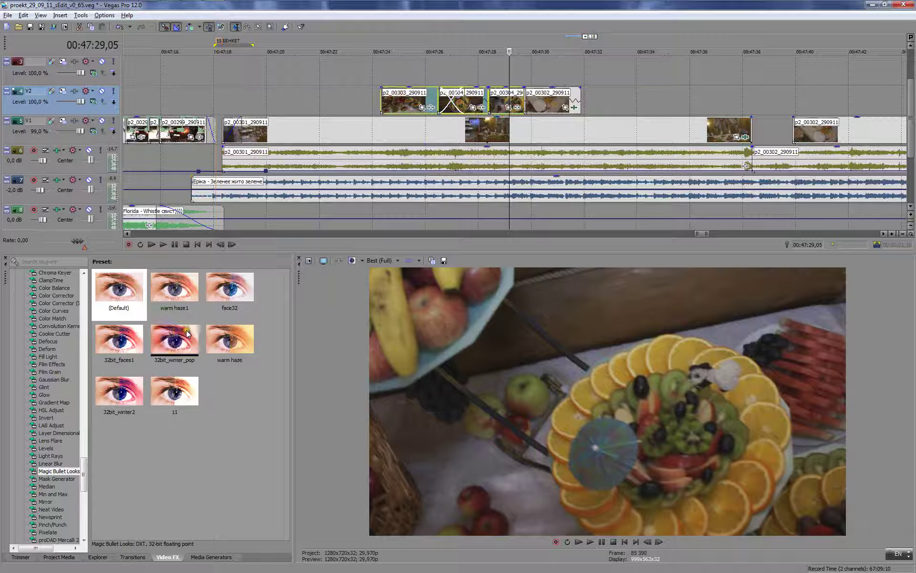
left_click_drag(169, 402, 422, 107)
left_click(400, 75)
key("space")
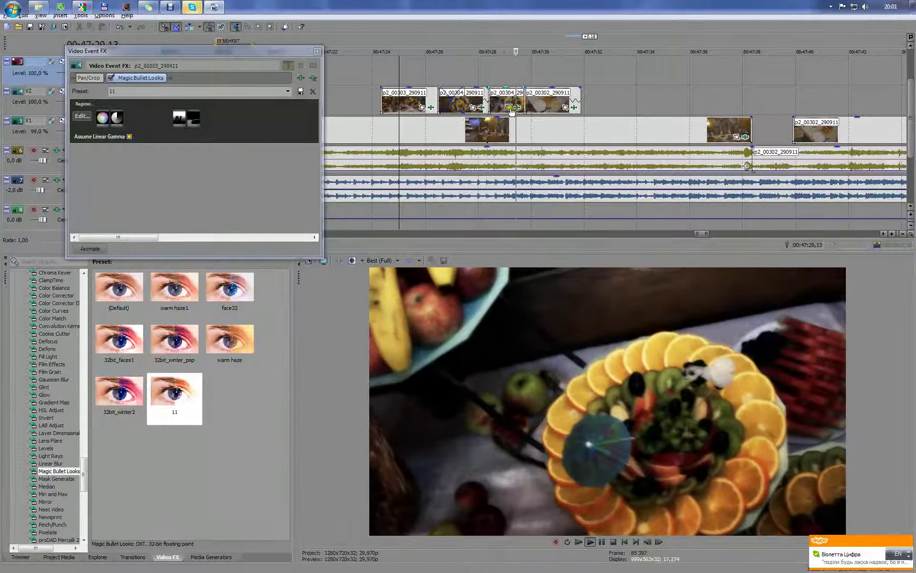
- Open the Magic Bullet look of the p2_00303 clip on V2 and compare the image with Telecine Net off and on
key("Return")
left_click(388, 68)
left_click(419, 79)
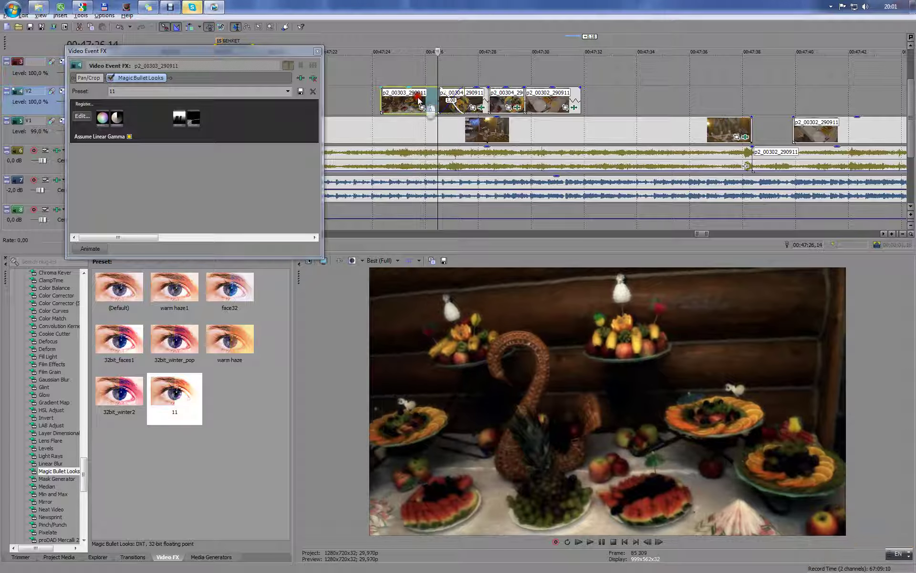
left_click(417, 101)
left_click(81, 116)
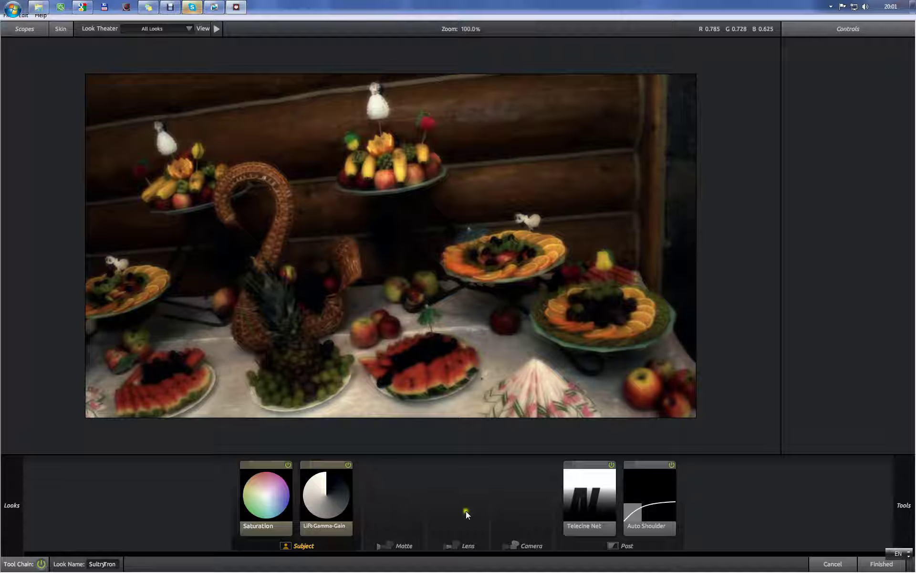
left_click(328, 493)
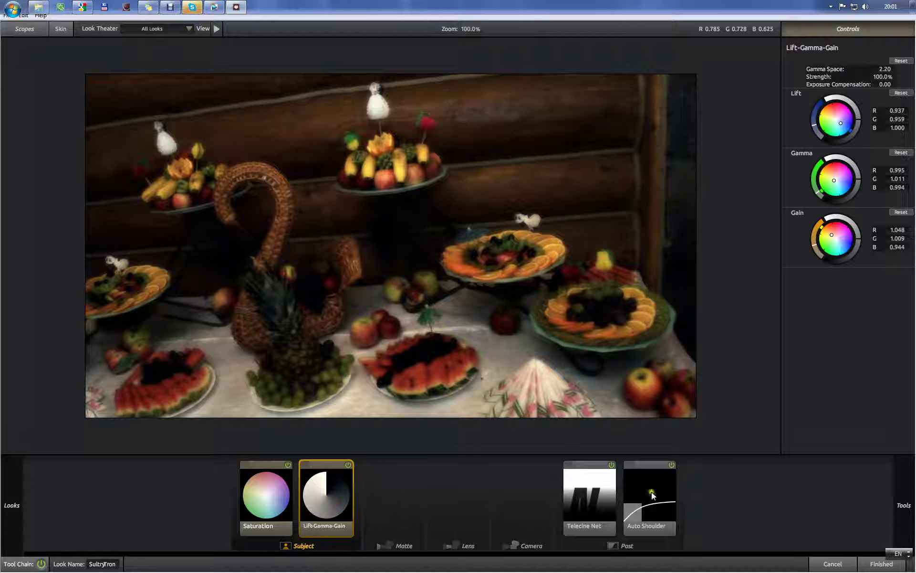
left_click(589, 494)
left_click(611, 465)
left_click(611, 465)
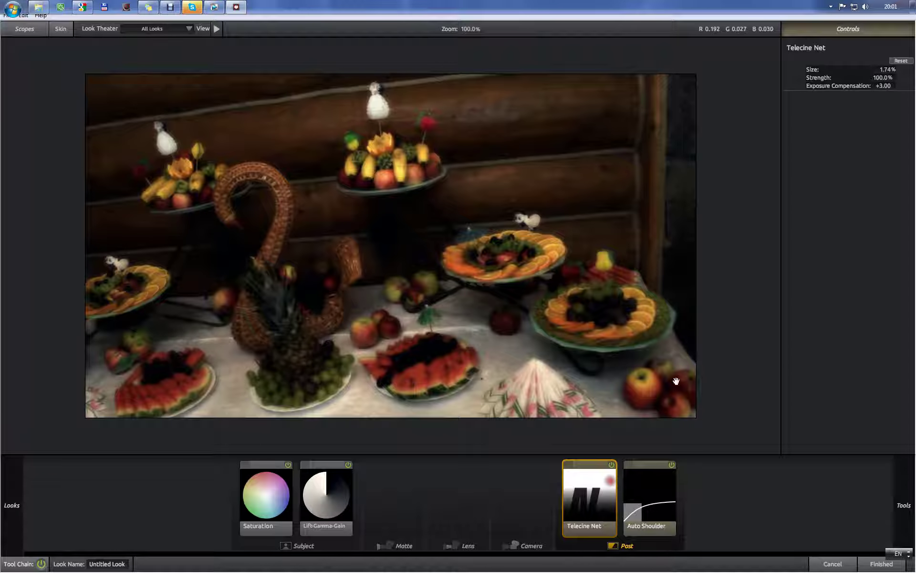
- Set the Telecine Net size to 0.80%, reduce its strength, accept the look, and compare the preview with the effects bypassed
mouse_move(871, 70)
left_mouse_down()
mouse_move(887, 70)
mouse_move(884, 79)
left_mouse_up()
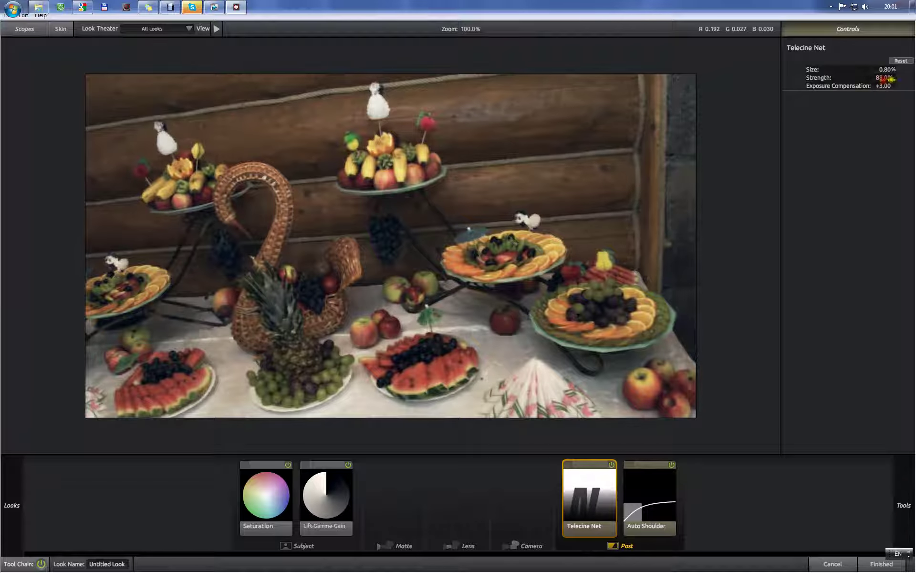
key("Return")
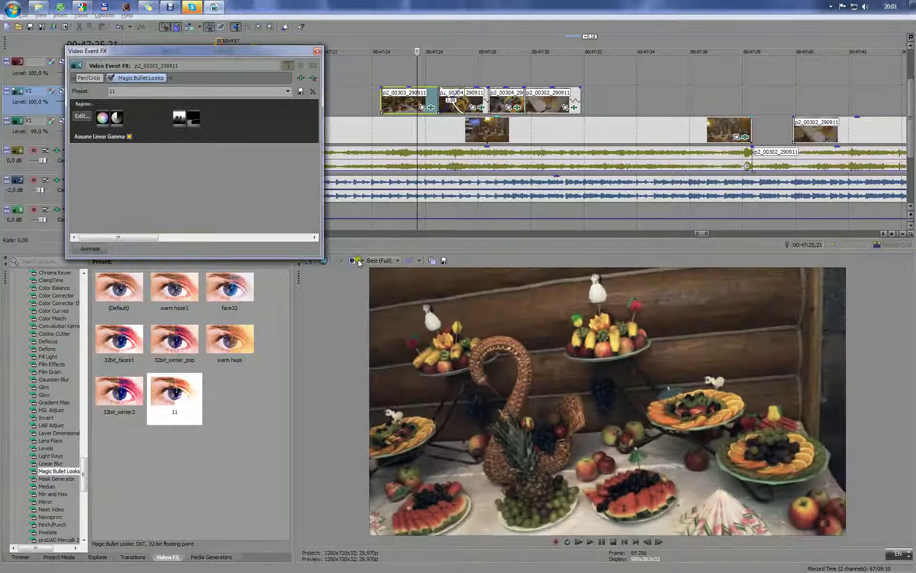
left_click(350, 262)
left_click(349, 262)
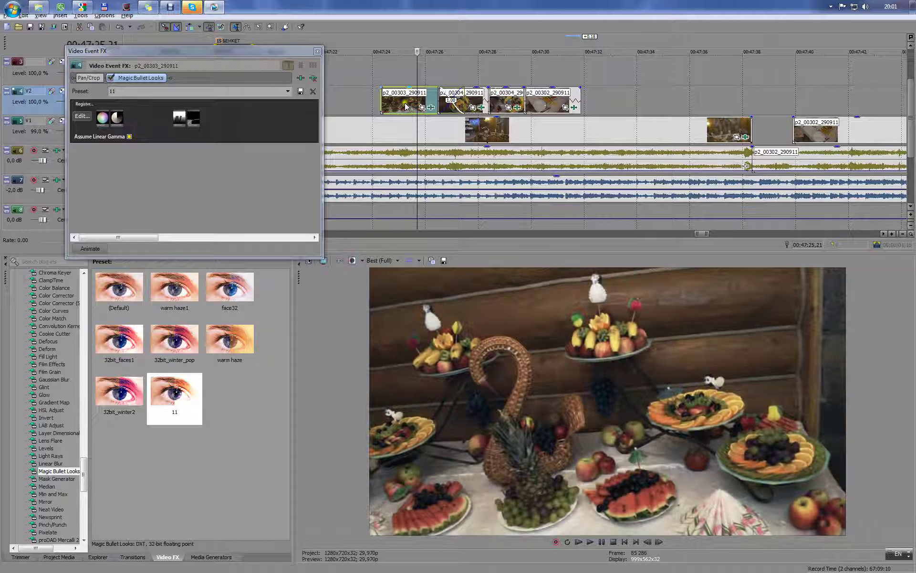
- Open the Magic Bullet look of the first p2_00304 clip on V2 for editing
left_click(479, 108)
left_click(480, 99)
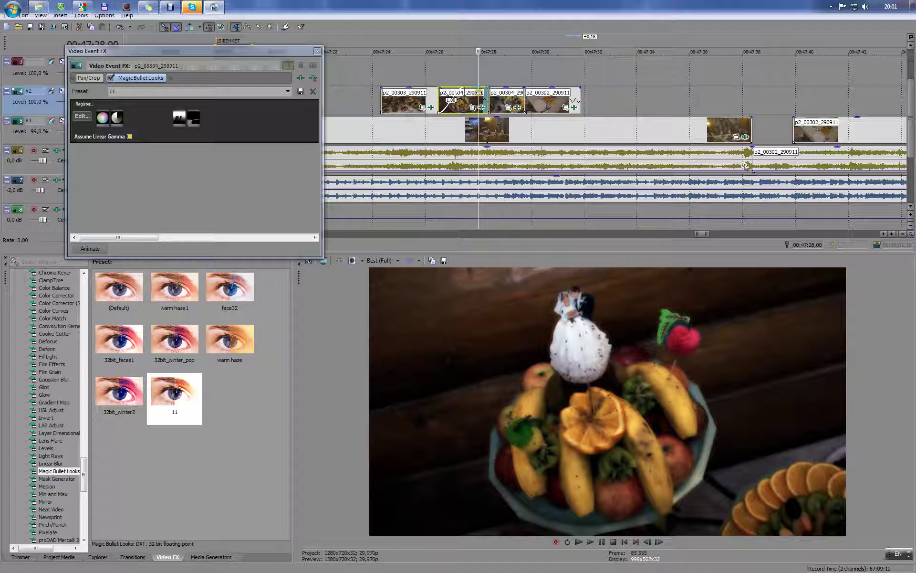
left_click(77, 118)
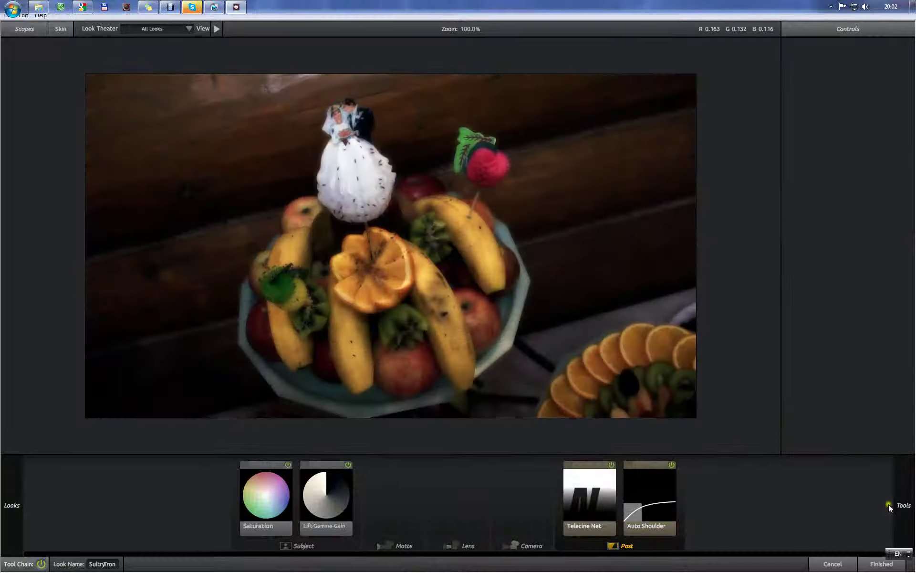
mouse_move(906, 478)
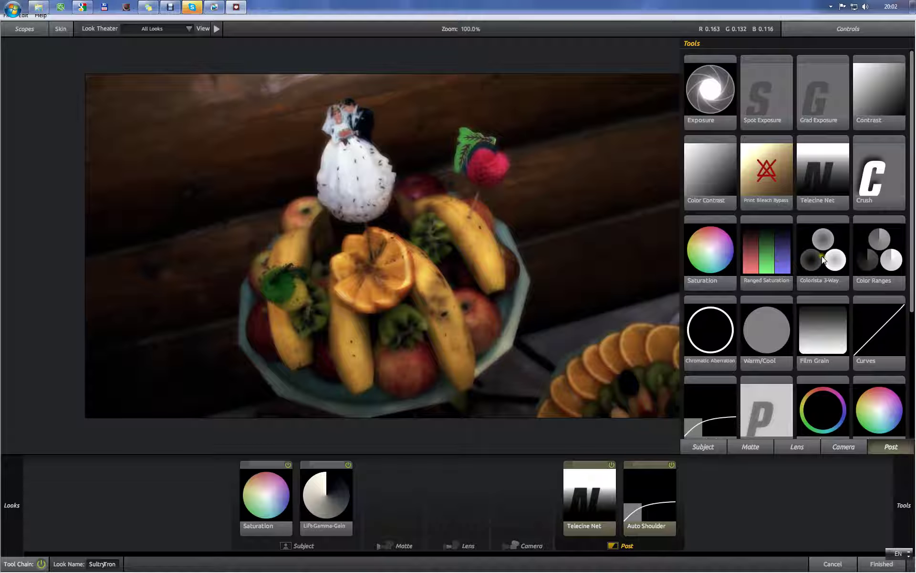
left_click_drag(821, 259, 501, 384)
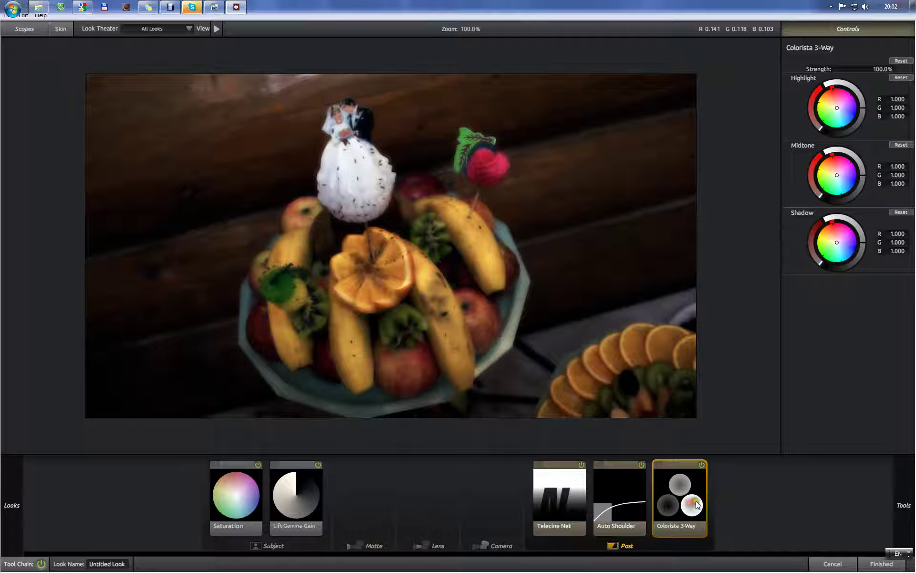
left_click_drag(696, 500, 755, 501)
- Add Spot Fill to the look's Subject stage, raise its fill, accept the look, and play back the V2 close-ups
mouse_move(898, 516)
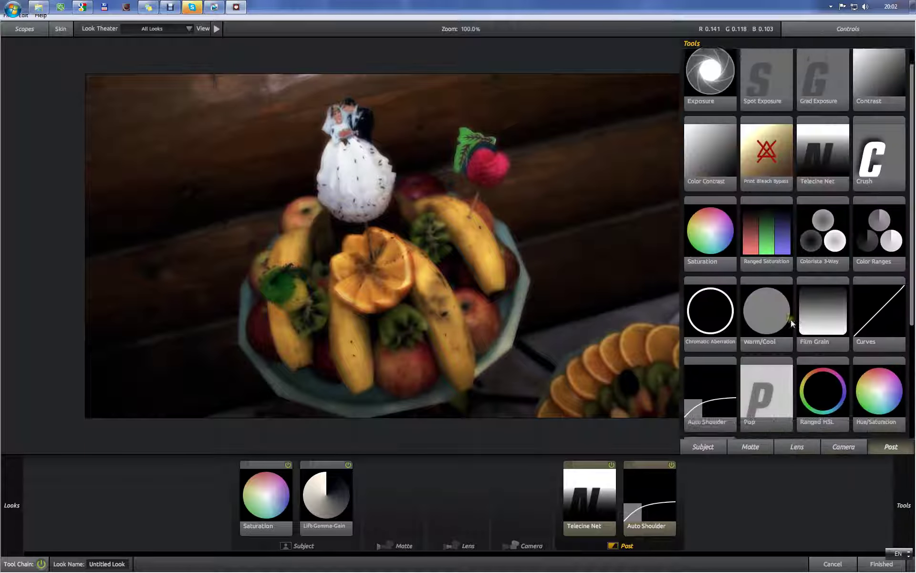
left_click(703, 447)
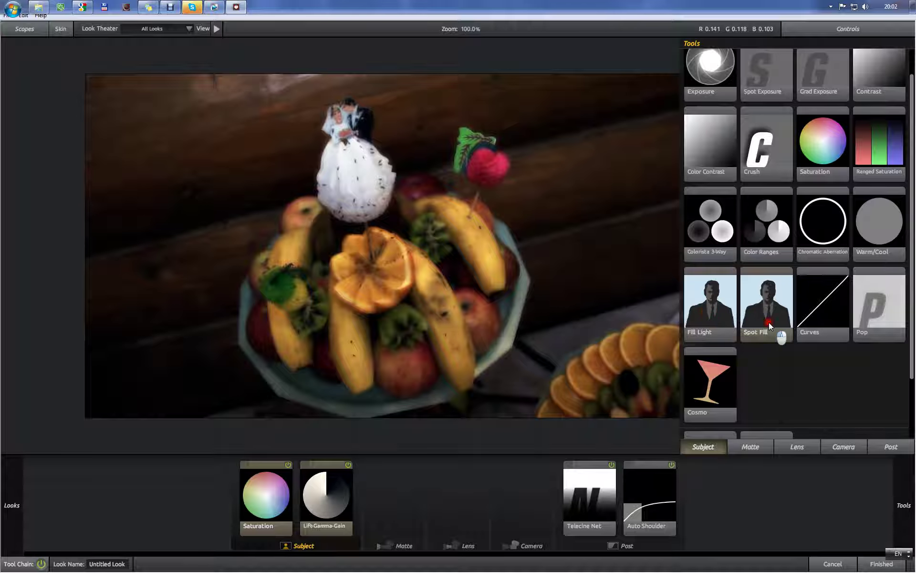
left_click_drag(768, 322, 356, 252)
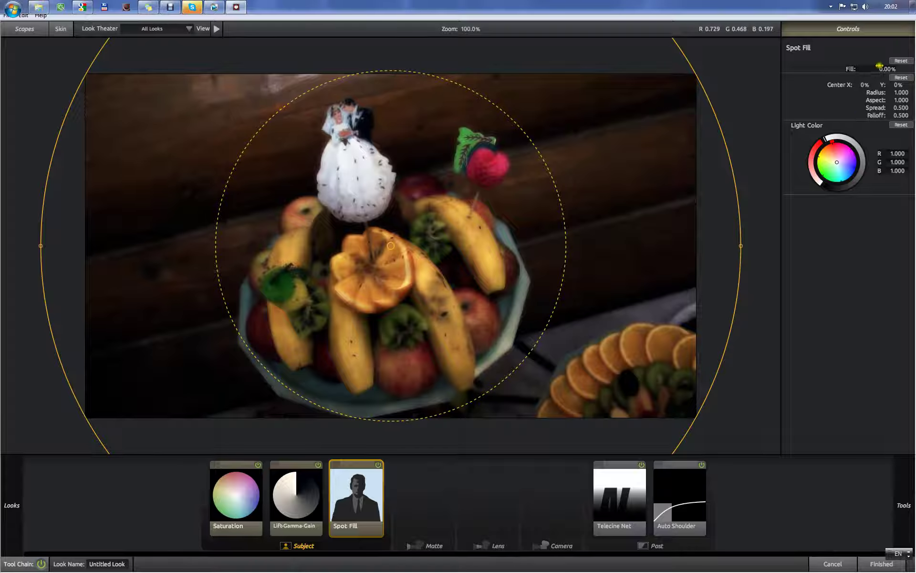
mouse_move(880, 65)
left_mouse_down()
mouse_move(899, 78)
mouse_move(892, 74)
left_mouse_up()
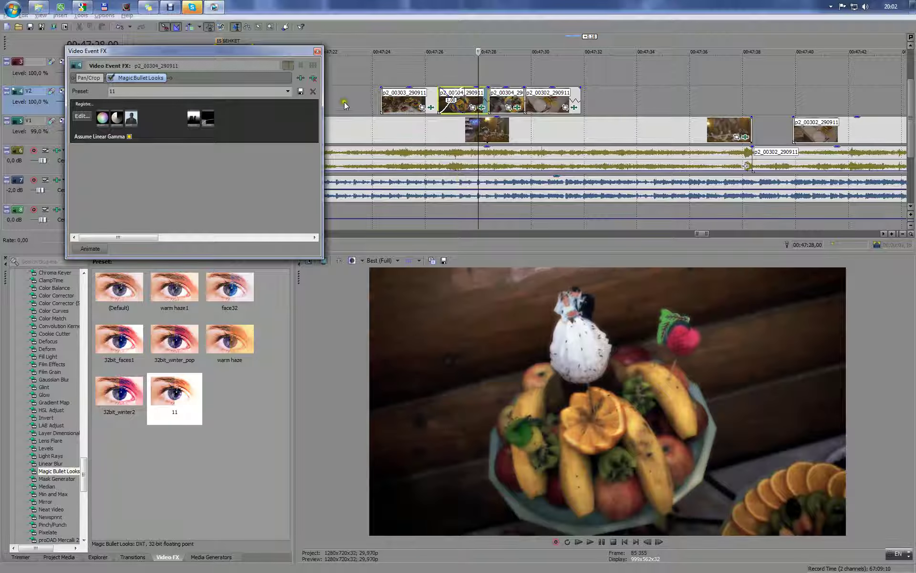
left_click(317, 51)
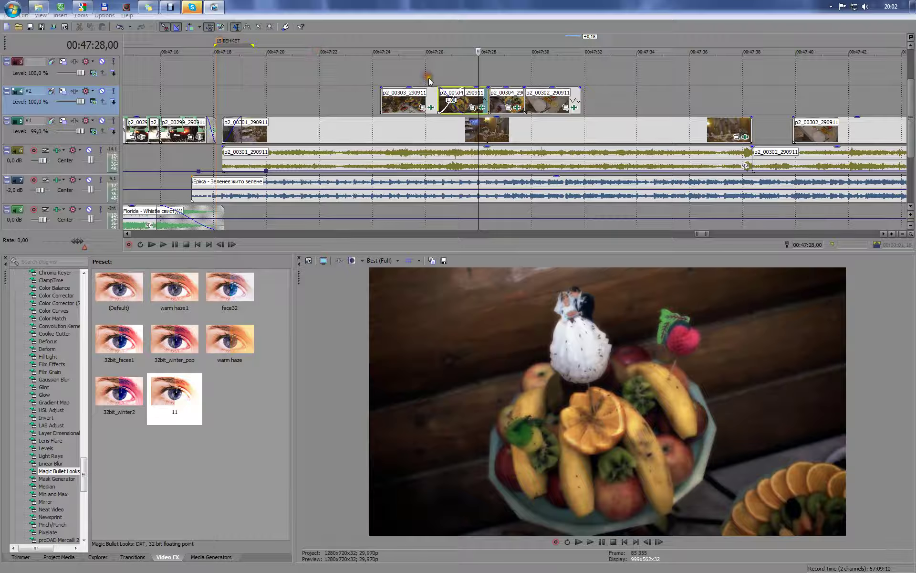
left_click(413, 78)
key("space")
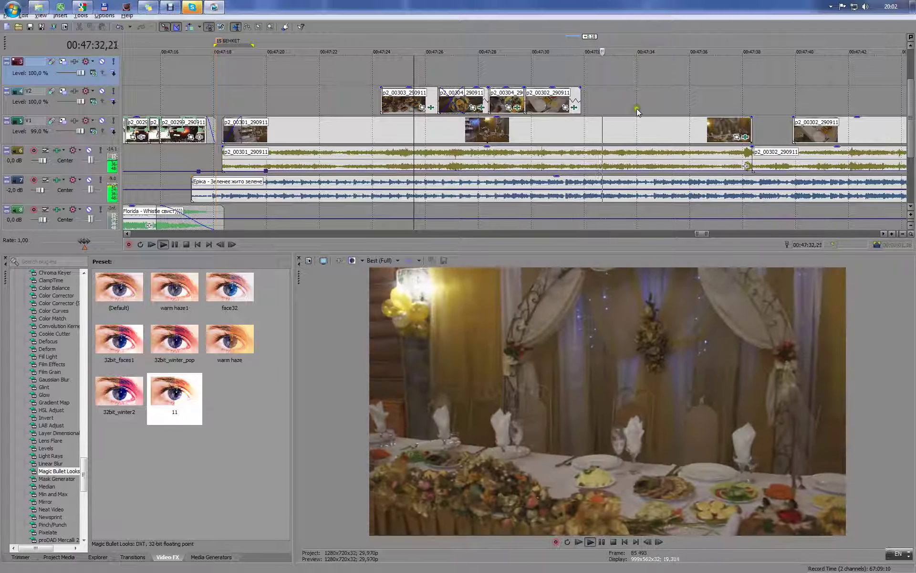
- Apply Magic Bullet Looks preset 11 to the p2_00301 clip on V1
scroll(639, 112, "down", 2)
left_click(333, 136)
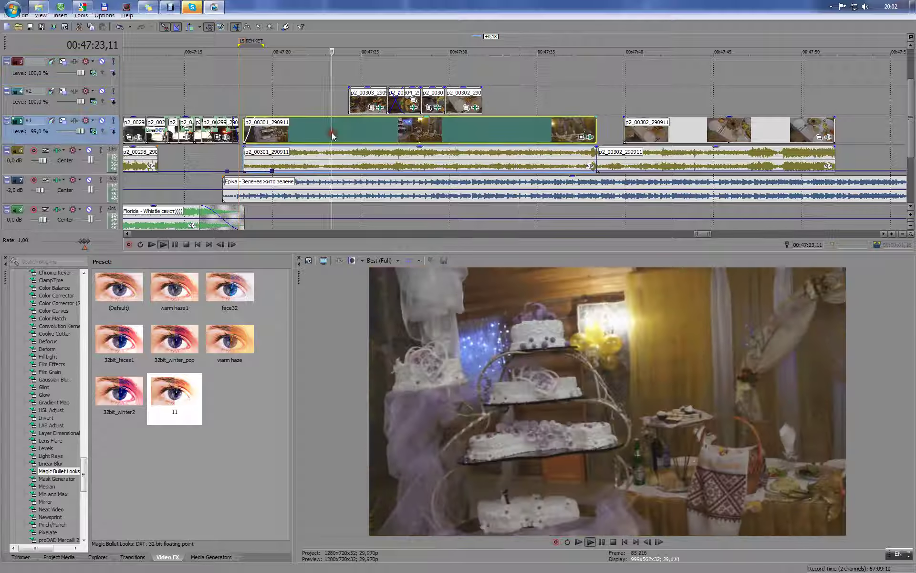
key("Return")
left_click_drag(172, 387, 334, 136)
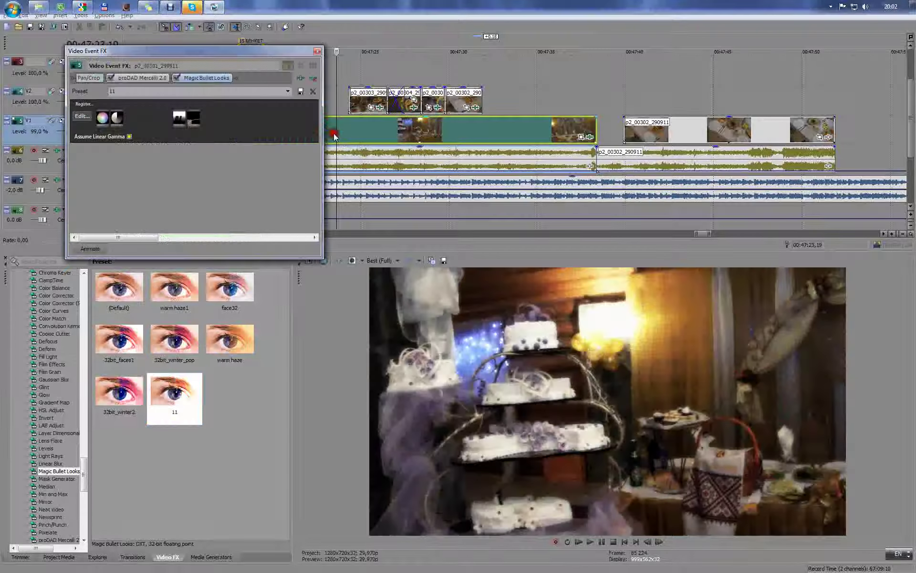
- Adjust the Lift and Gain brightness of Lift-Gamma-Gain in the p2_00301 look and accept the look
left_click(80, 116)
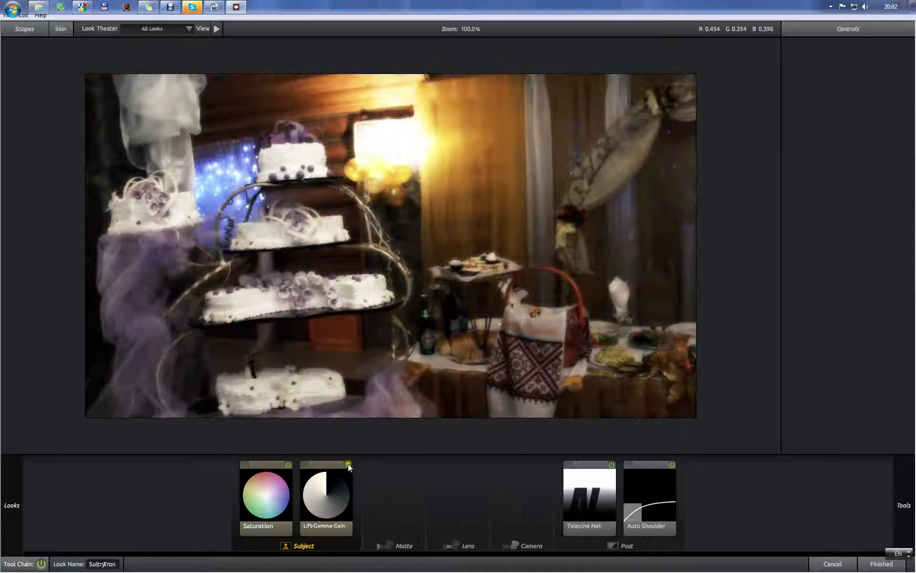
left_click(348, 463)
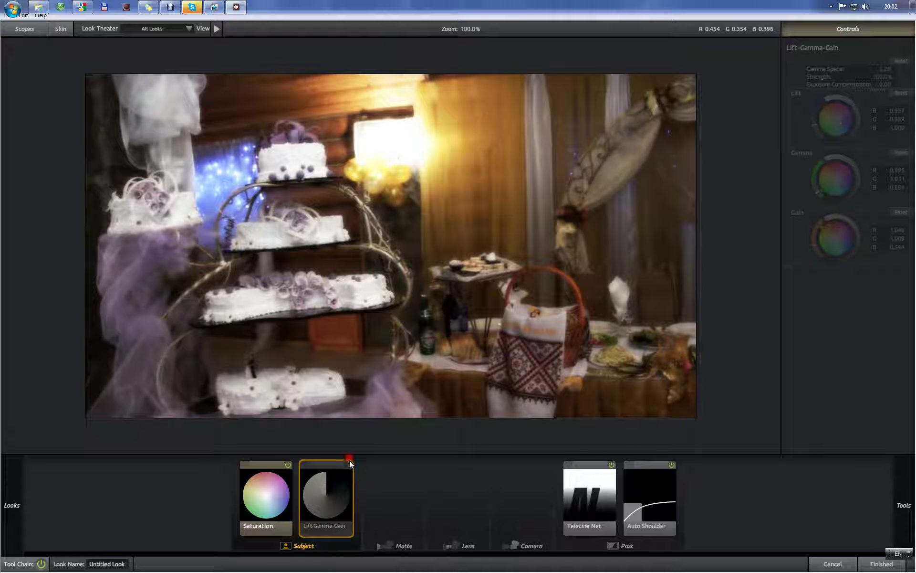
left_click(350, 463)
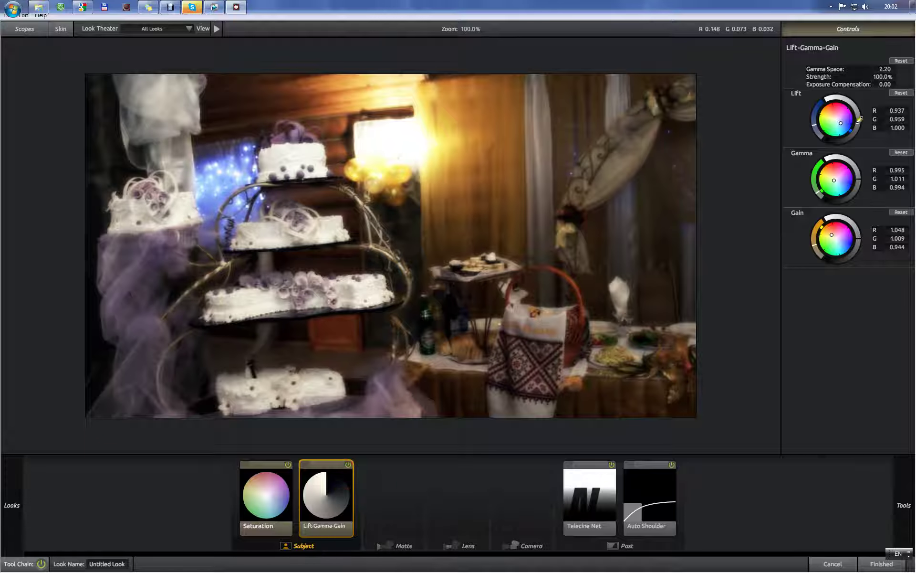
left_click_drag(859, 120, 870, 122)
left_click_drag(858, 238, 857, 230)
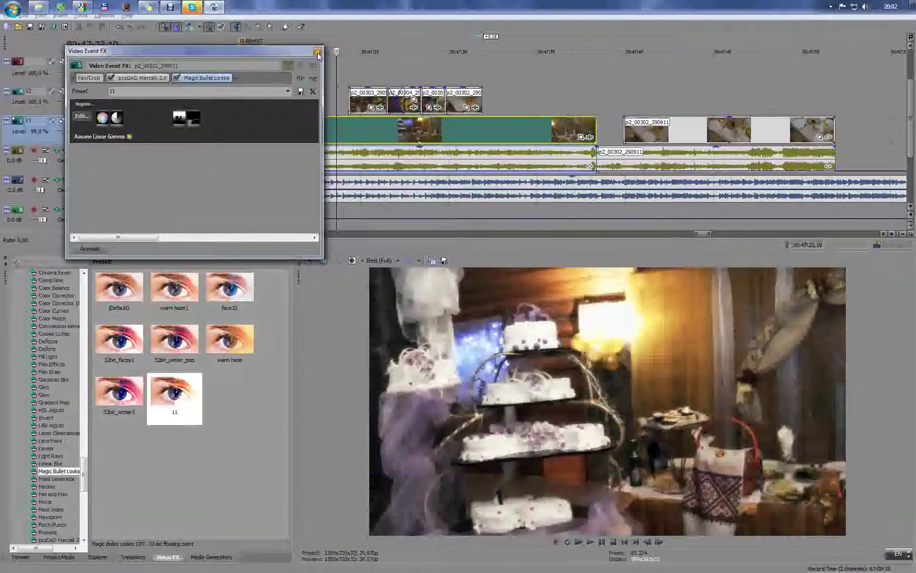
left_click(317, 52)
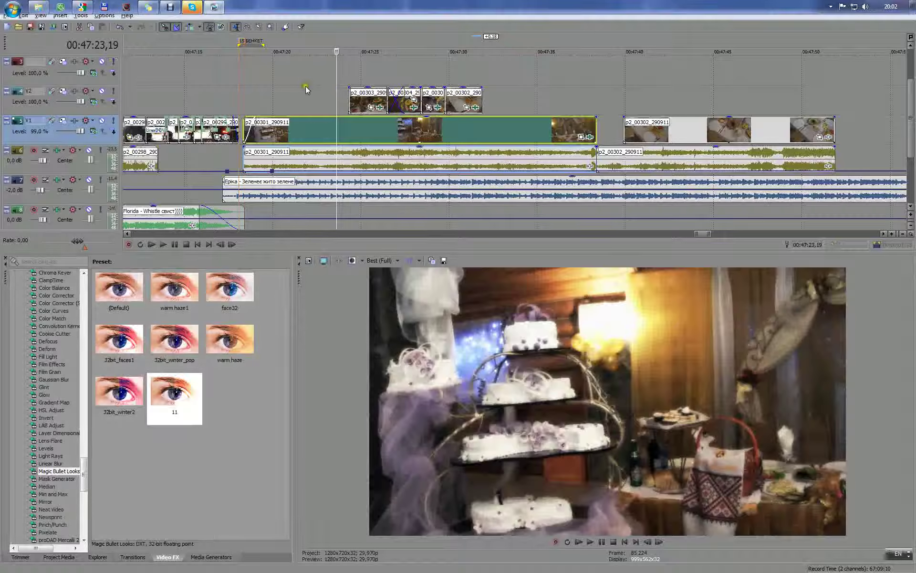
- Play the sequence from the start of p2_00301, and again from just before the first V2 close-up
left_click(295, 105)
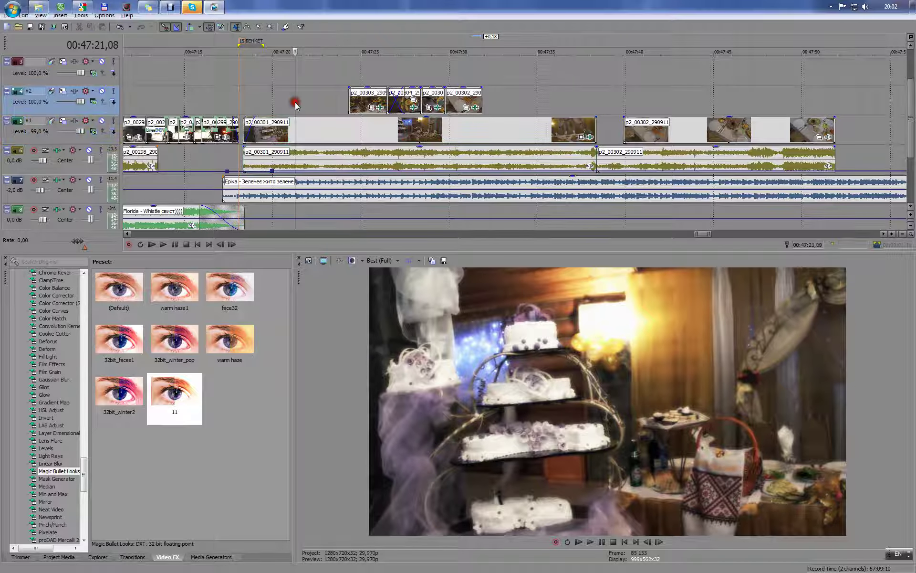
left_click(242, 93)
key("space")
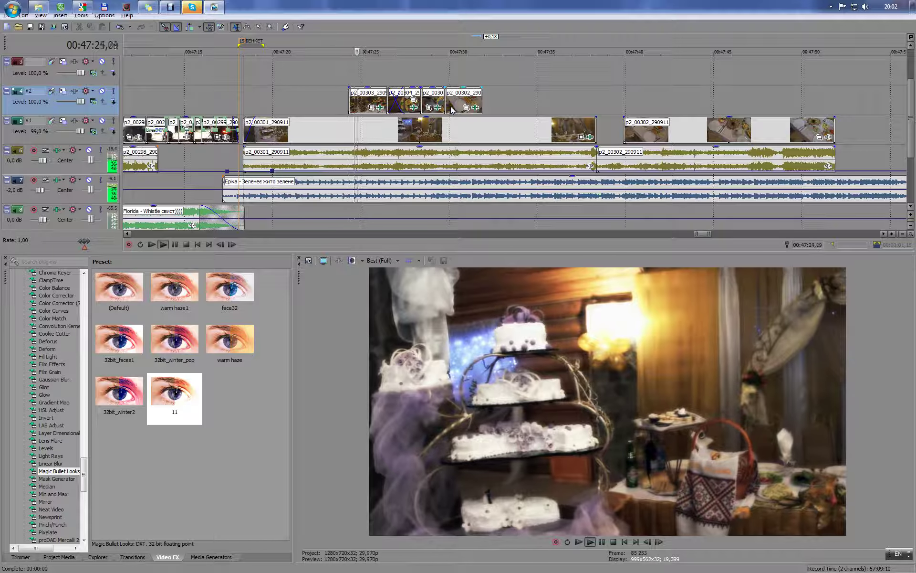
key("Return")
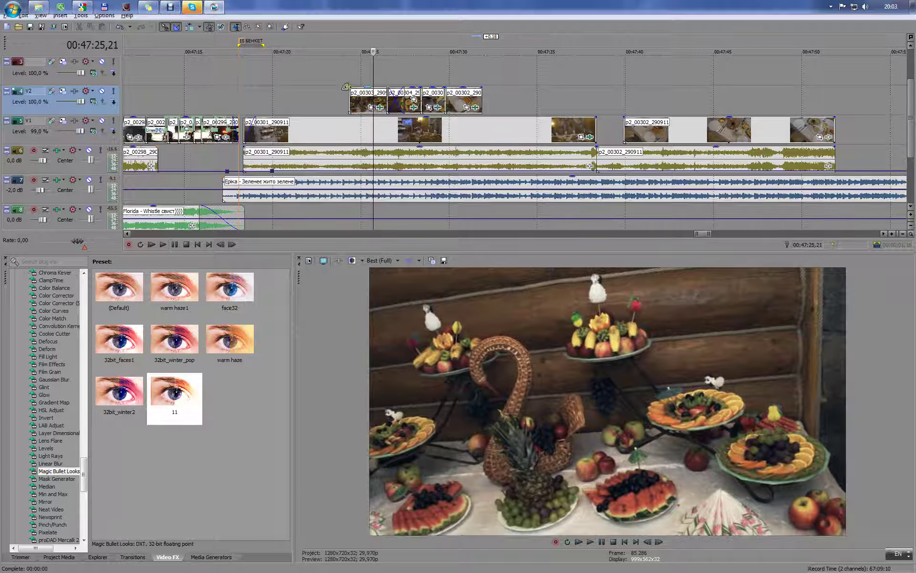
left_click(344, 65)
key("space")
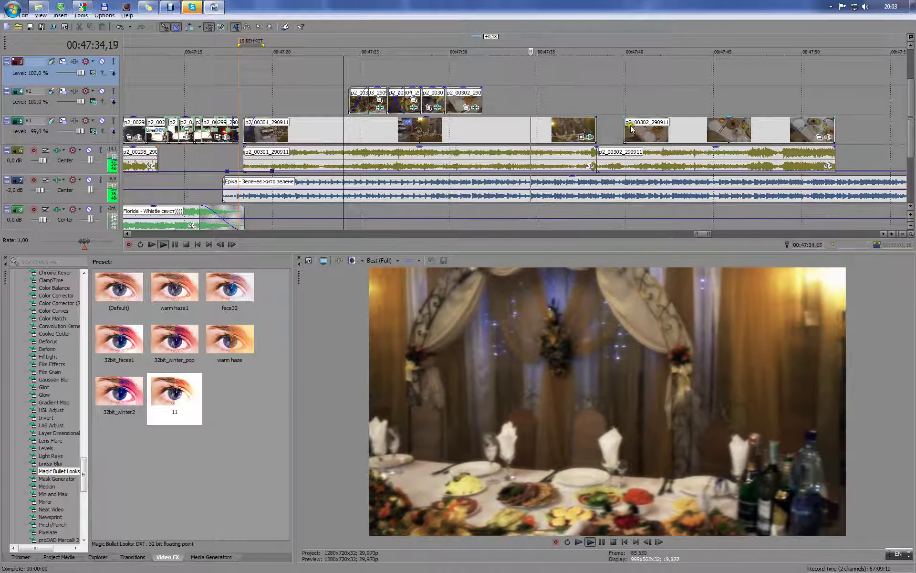
- Move the p2_00302 video clip on V1 earlier to overlap the end of p2_00301, and apply Magic Bullet preset 11 to it
left_click_drag(646, 128, 619, 130)
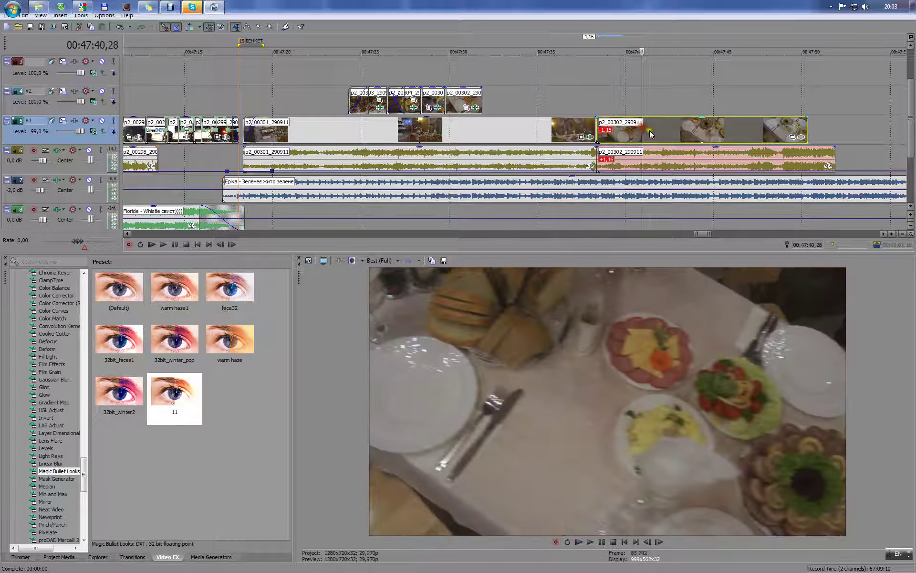
left_click_drag(616, 133, 584, 134)
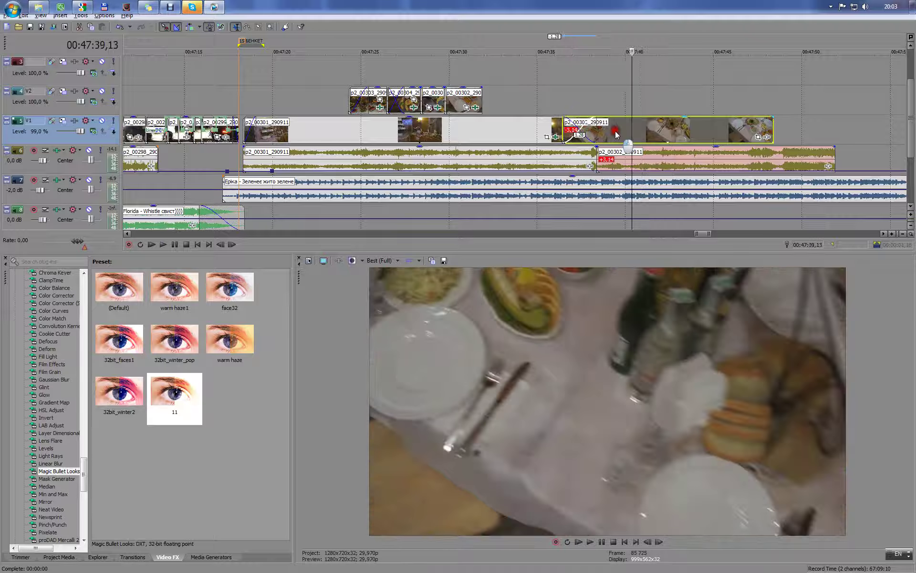
left_click_drag(162, 397, 630, 135)
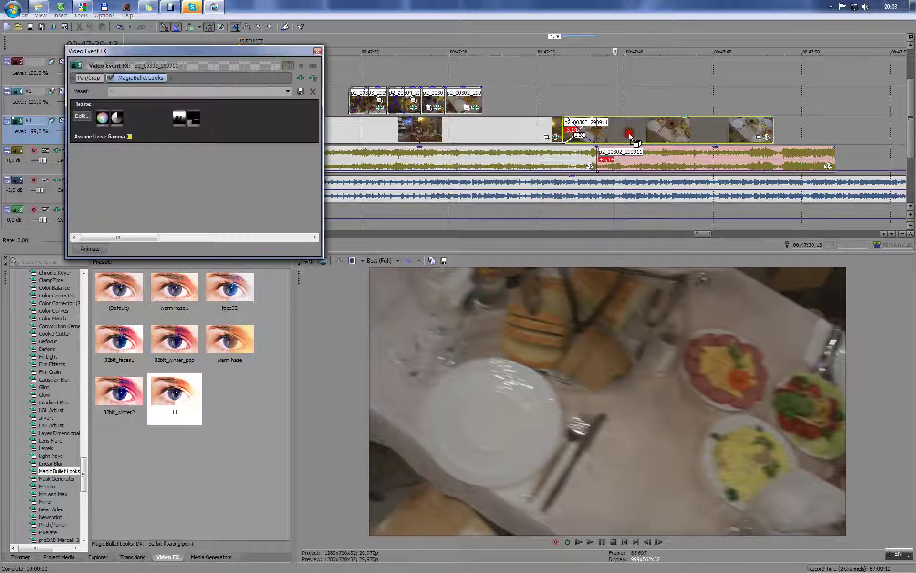
- Play the overlap between p2_00301 and p2_00302, and shift p2_00302 14 frames later to shorten the crossfade
left_click(561, 95)
key("space")
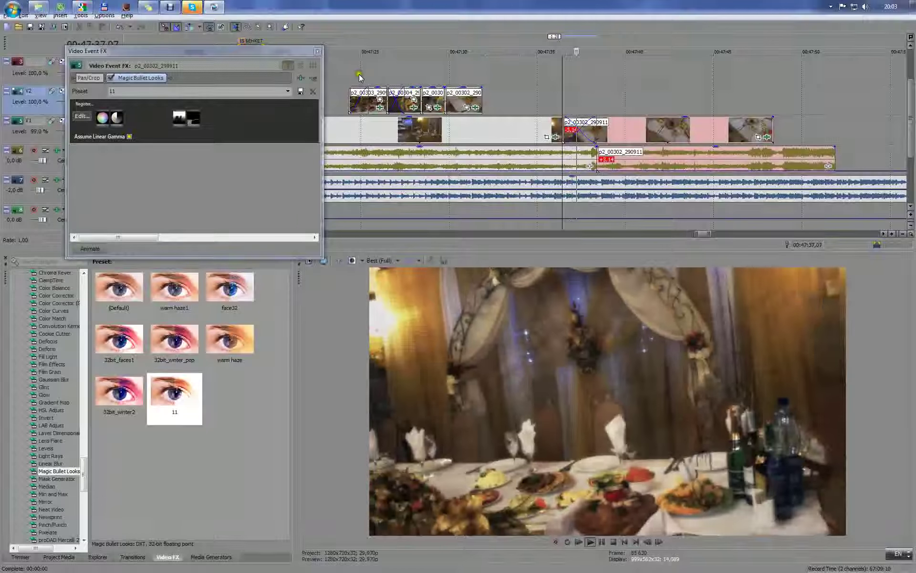
left_click_drag(568, 142, 576, 142)
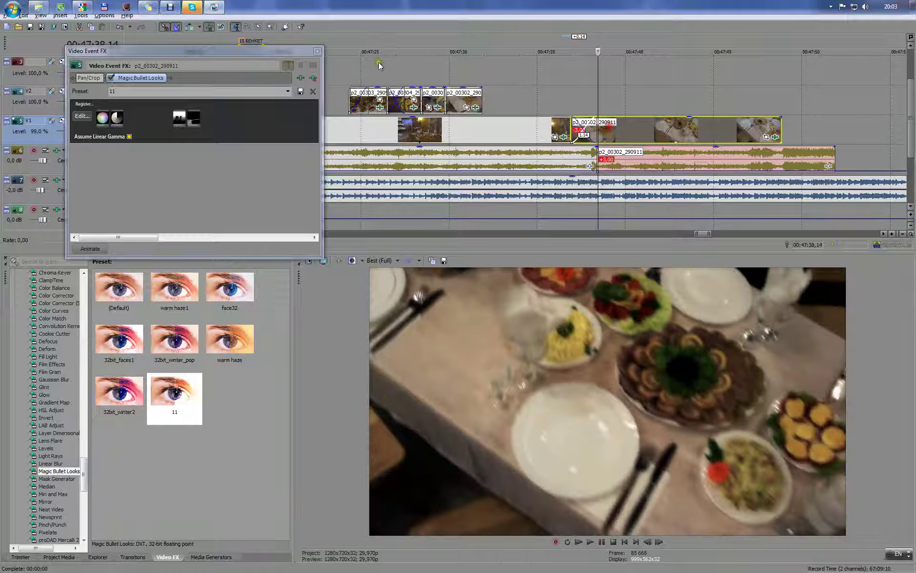
left_click(318, 51)
- Play back the crossfade into p2_00302 on V1 and review the footage inside that clip
left_click(549, 101)
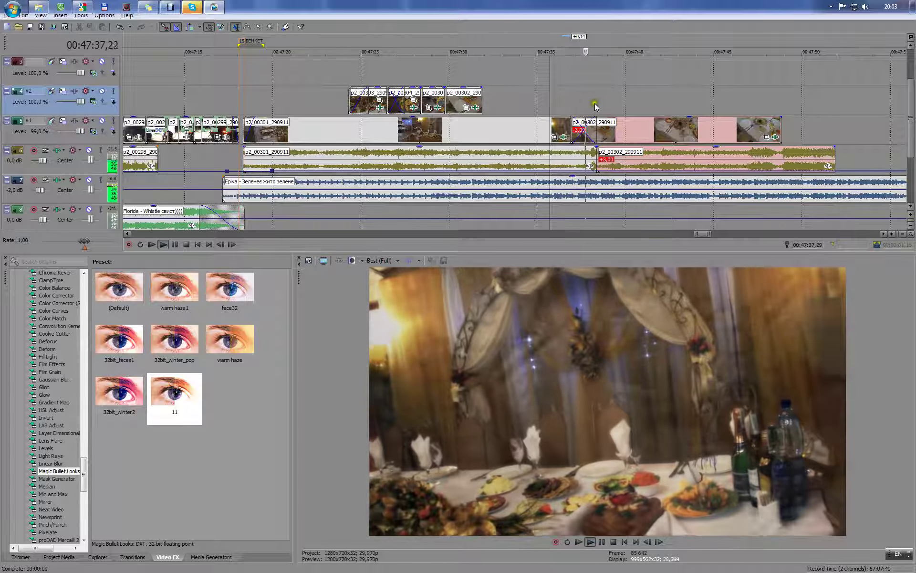
left_click(610, 129)
key("space")
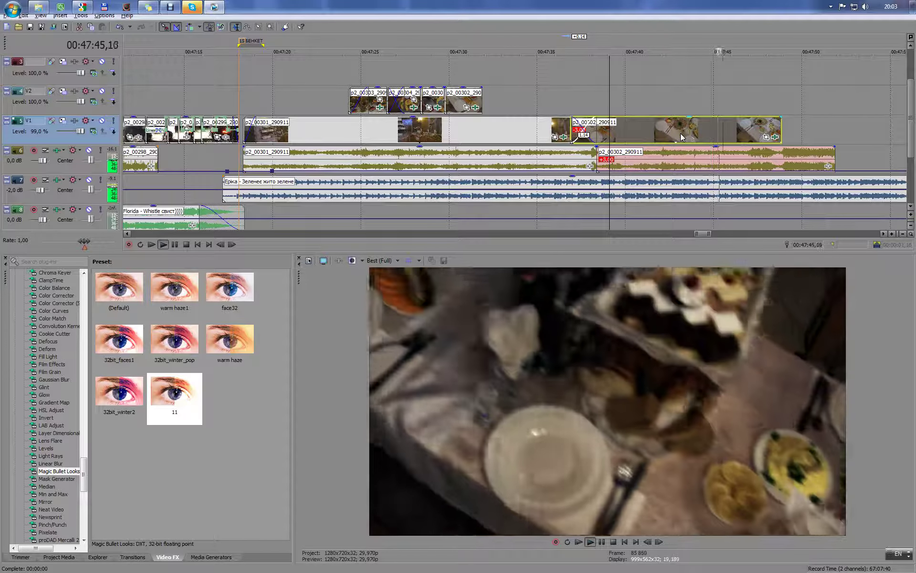
- In the Magic Bullet look on the V1 p2_00302 clip, add a Spot Fill at the Subject stage and raise its fill
left_click(686, 135)
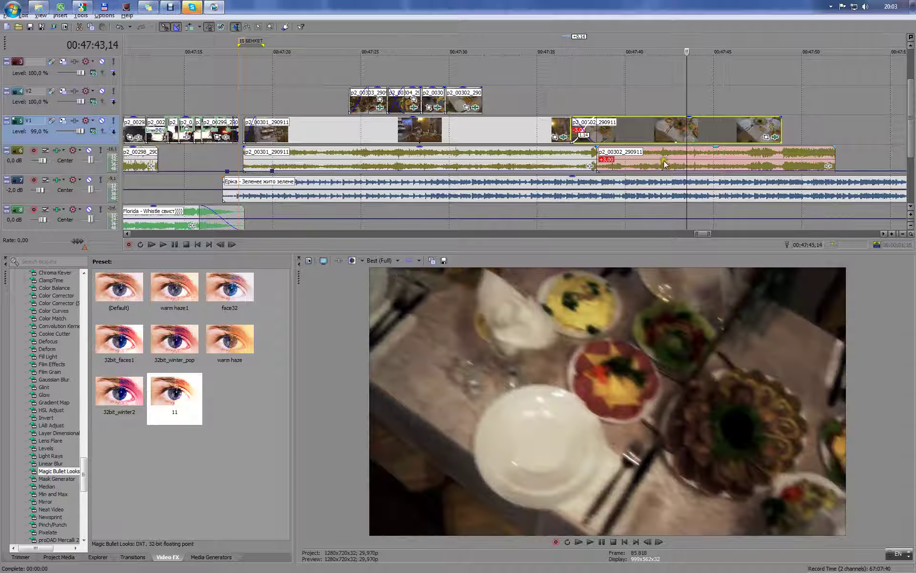
left_click(775, 137)
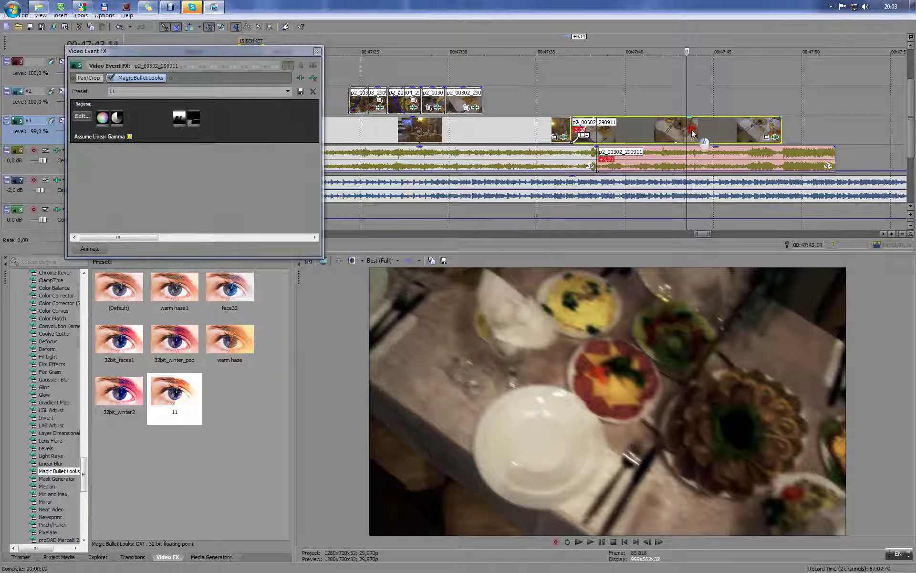
left_click(692, 134)
left_click(79, 115)
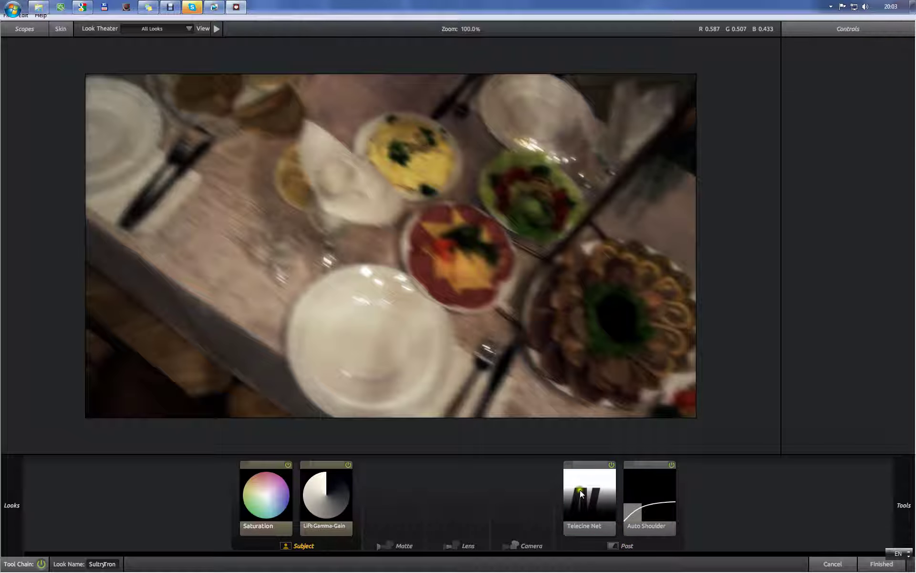
left_click(579, 490)
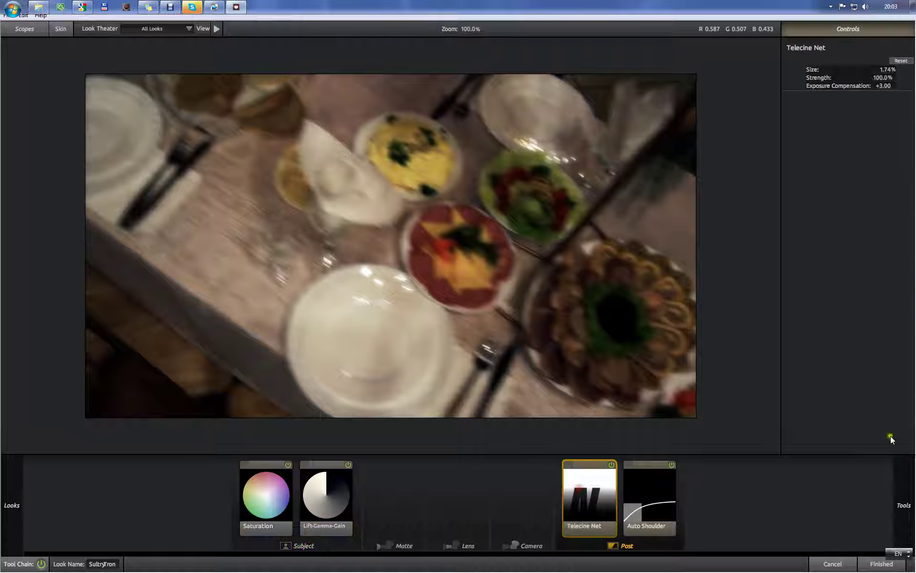
mouse_move(908, 493)
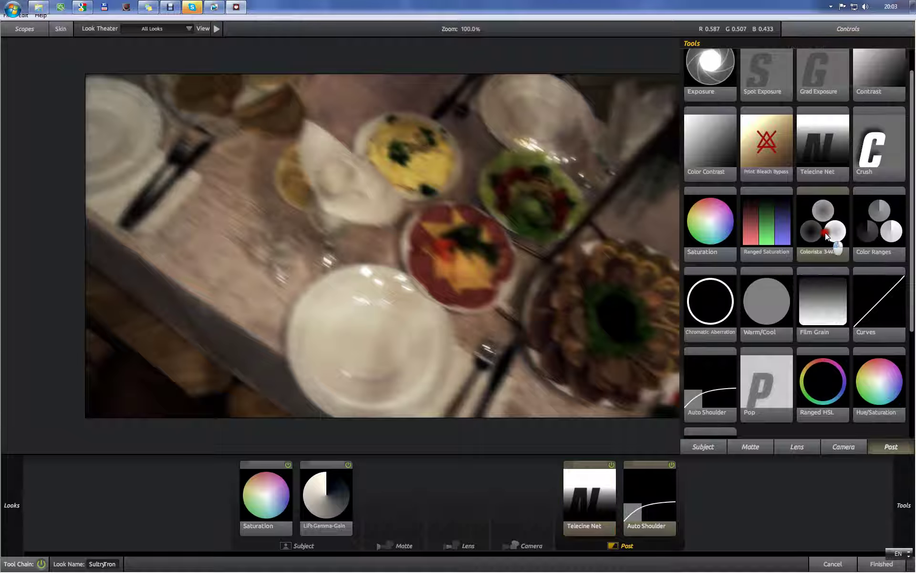
left_click(714, 446)
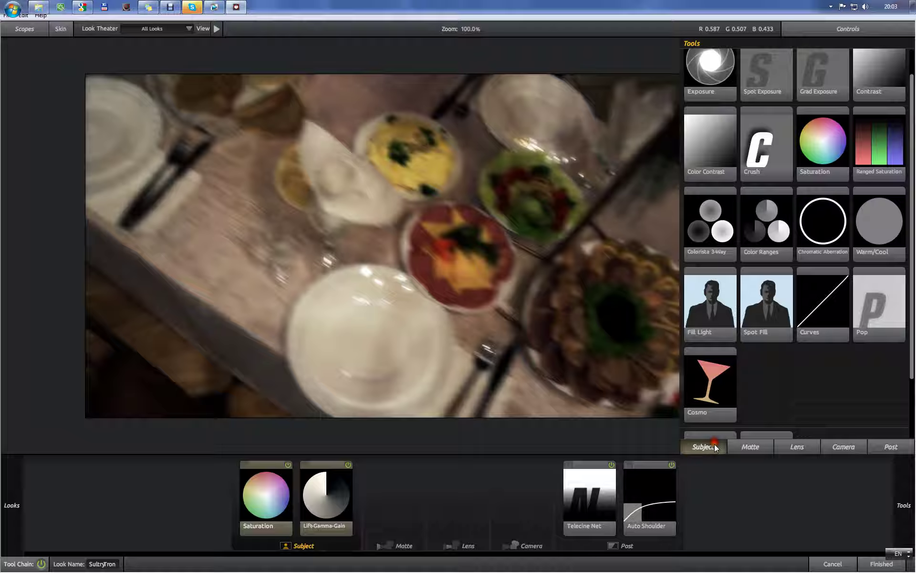
left_click(759, 231)
left_click(710, 242)
left_click_drag(751, 311, 597, 302)
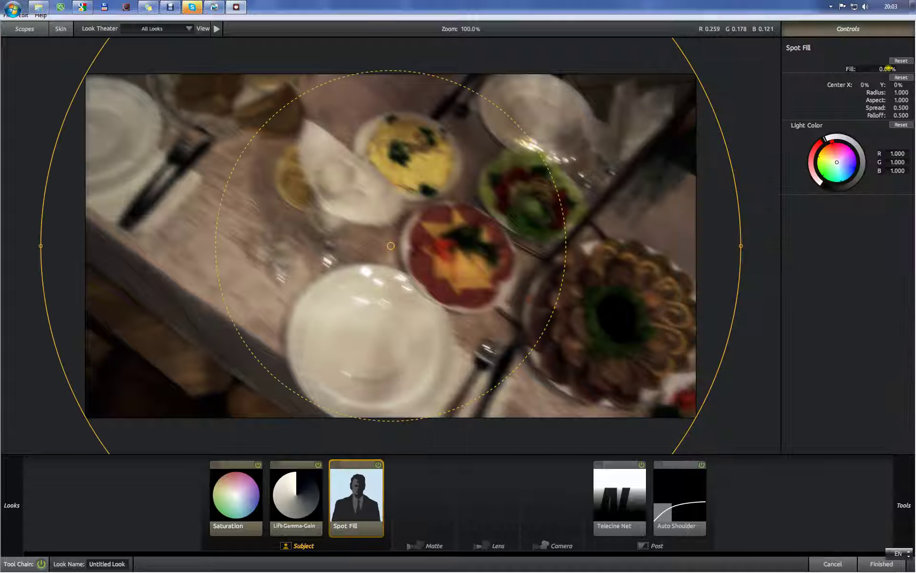
left_click_drag(891, 69, 898, 70)
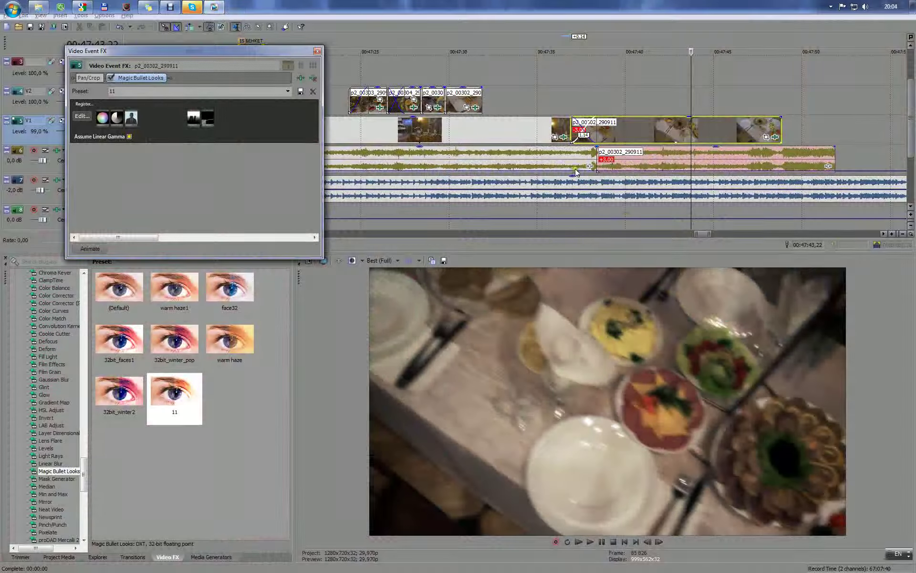
- Apply the default proDAD Mercalli 2.0 stabilizer to the V1 p2_00302 clip and run its video analysis
left_click(665, 133)
left_click(640, 127)
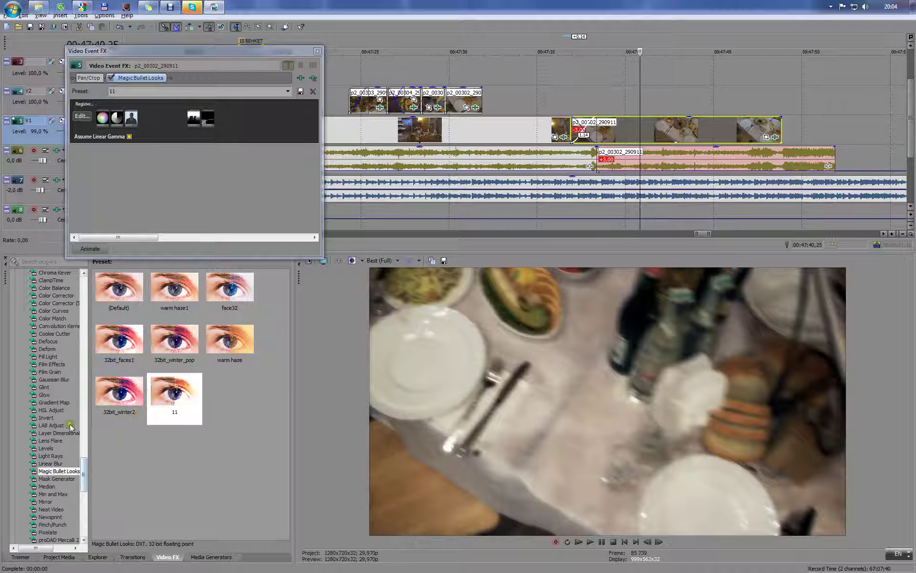
left_click(58, 540)
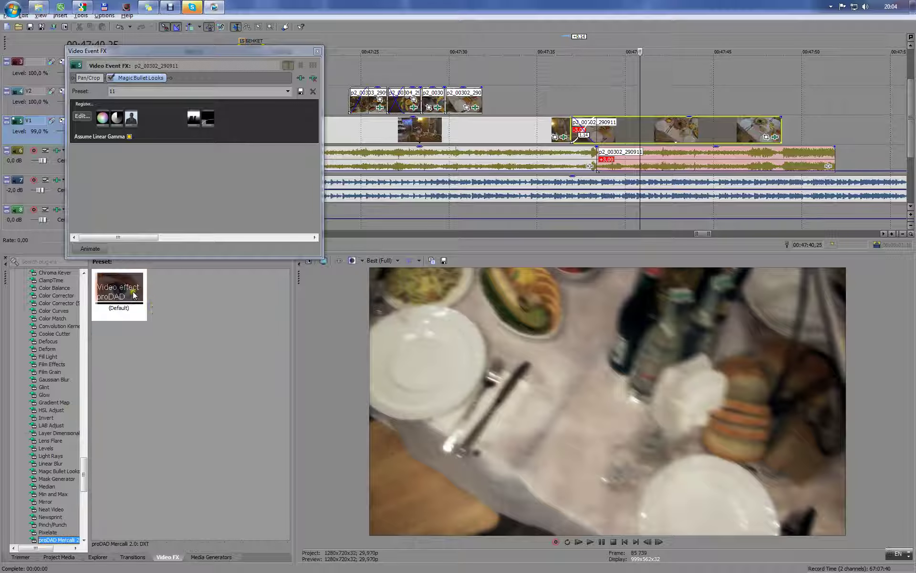
left_click_drag(119, 291, 652, 127)
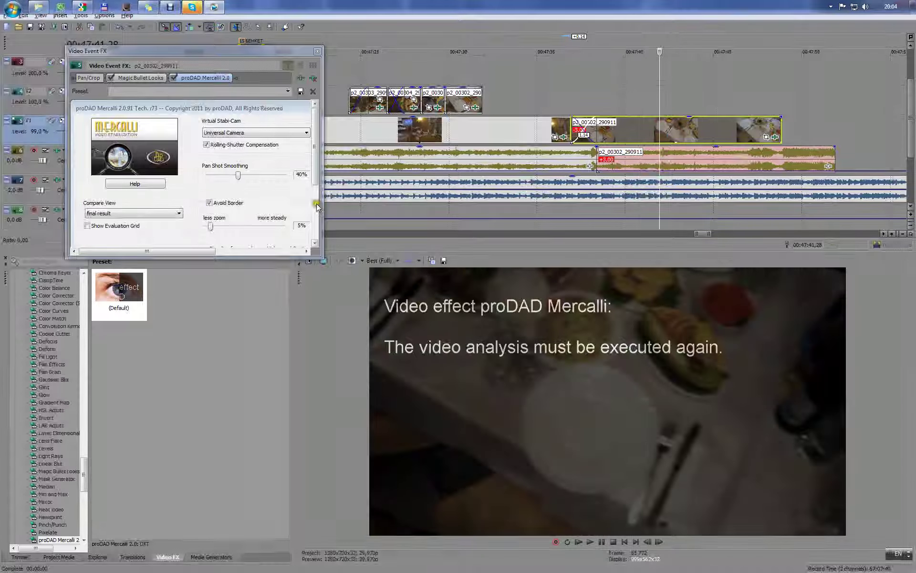
left_click(315, 204)
left_click(231, 218)
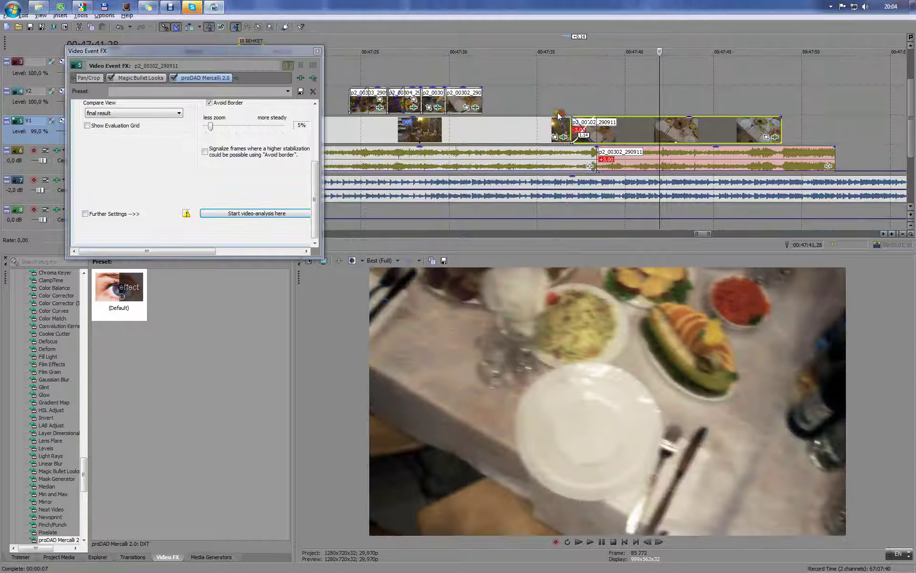
- Play the transition into p2_00302 and mark a time selection of about 6 seconds across it
left_click(559, 116)
key("space")
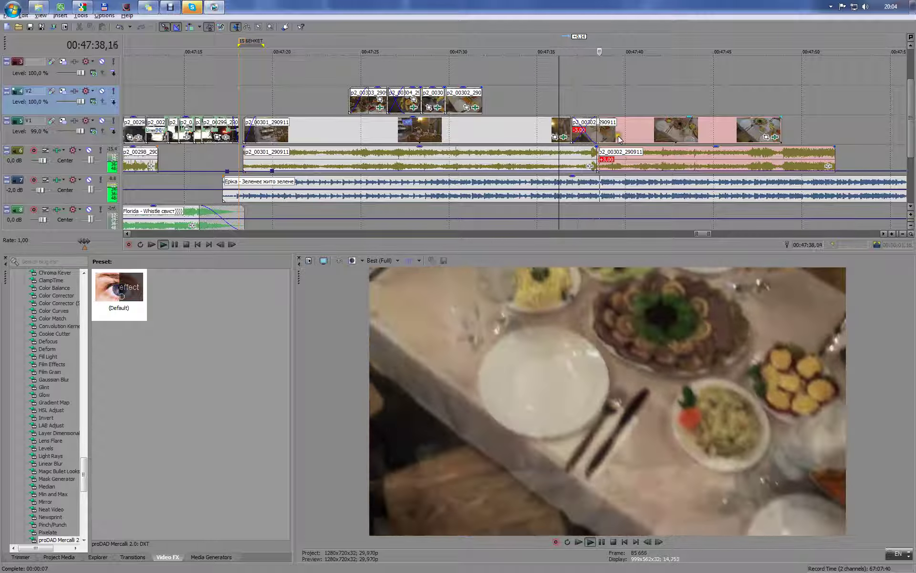
left_click_drag(552, 111, 659, 111)
key("space")
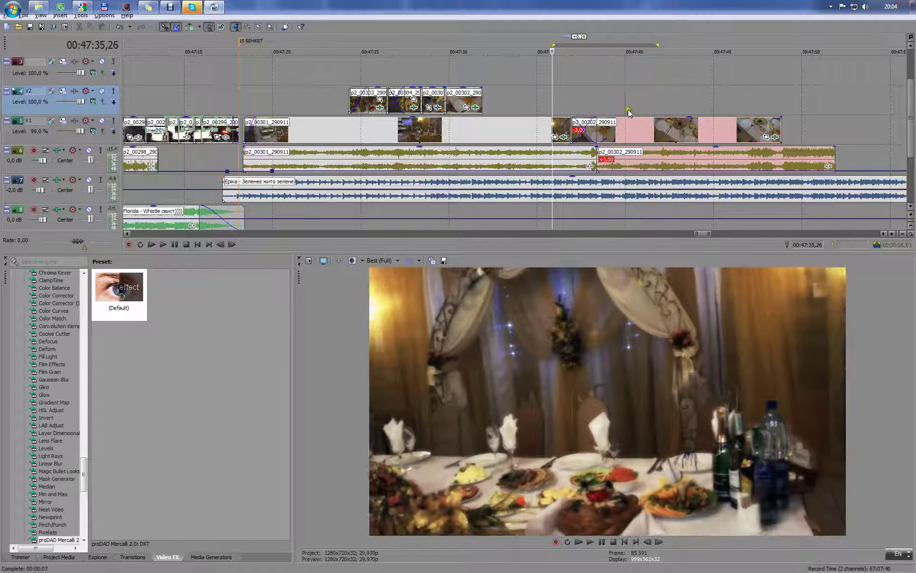
- Check the open Skype chat briefly, and replay the transition from the end of p2_00301
left_click(192, 8)
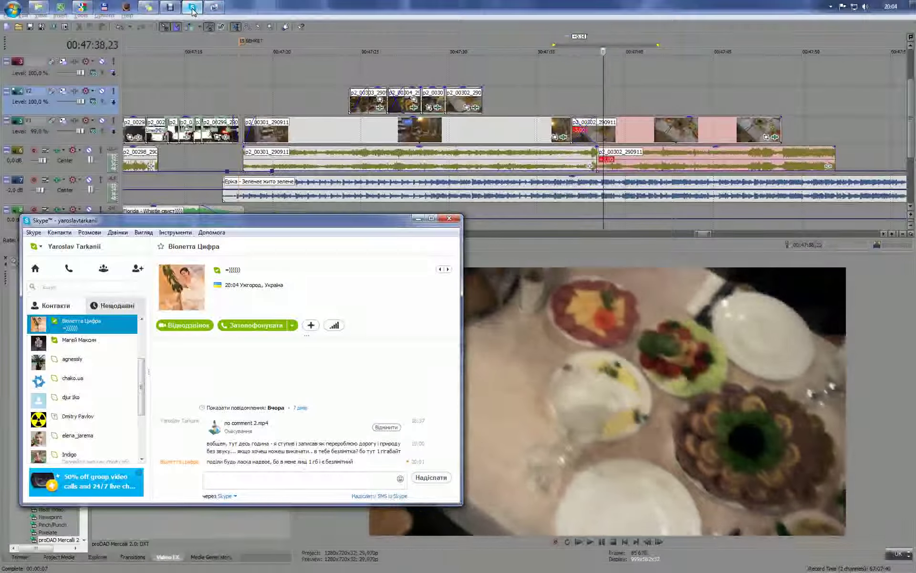
left_click(193, 8)
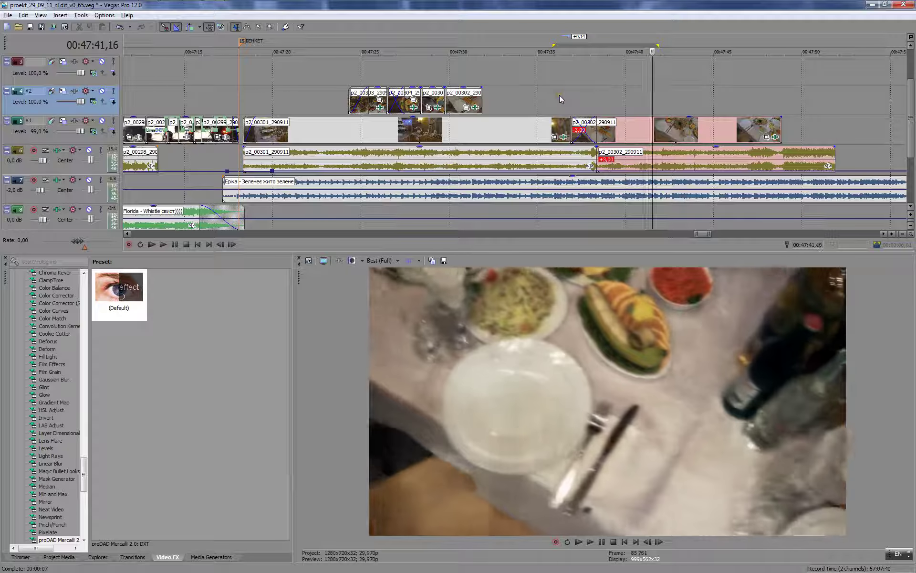
left_click(559, 95)
key("space")
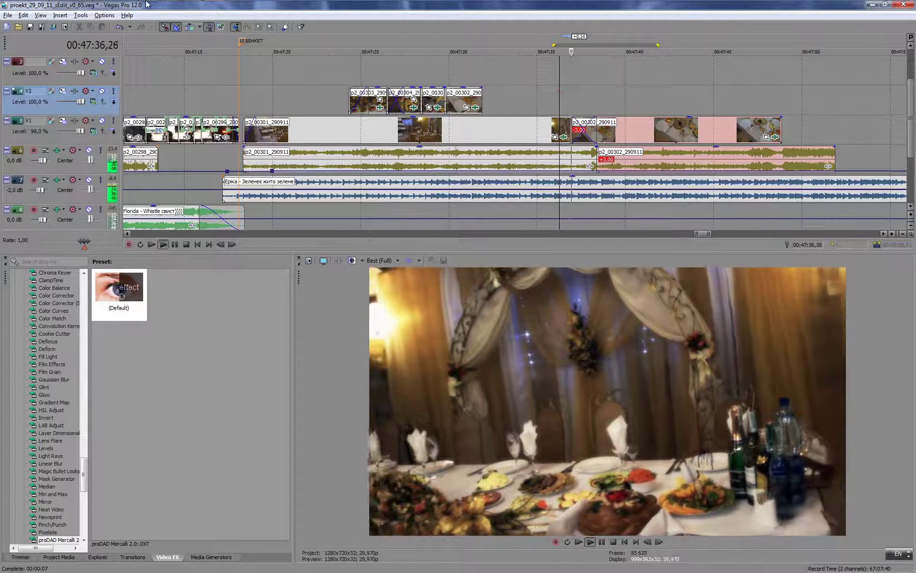
- Switch to Skype, send the reply "шо лиш 1гб?" in the open chat, and minimize the window
left_click(192, 8)
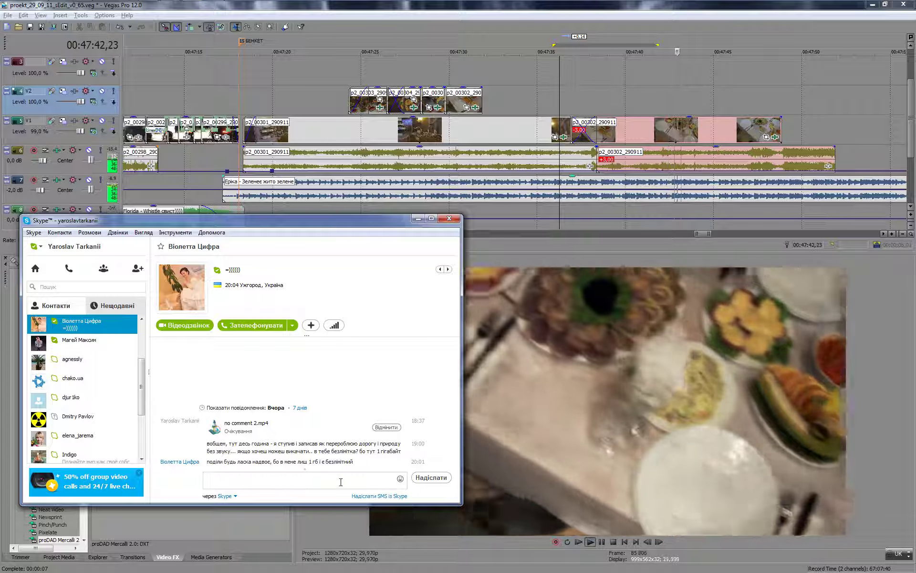
type("шо ")
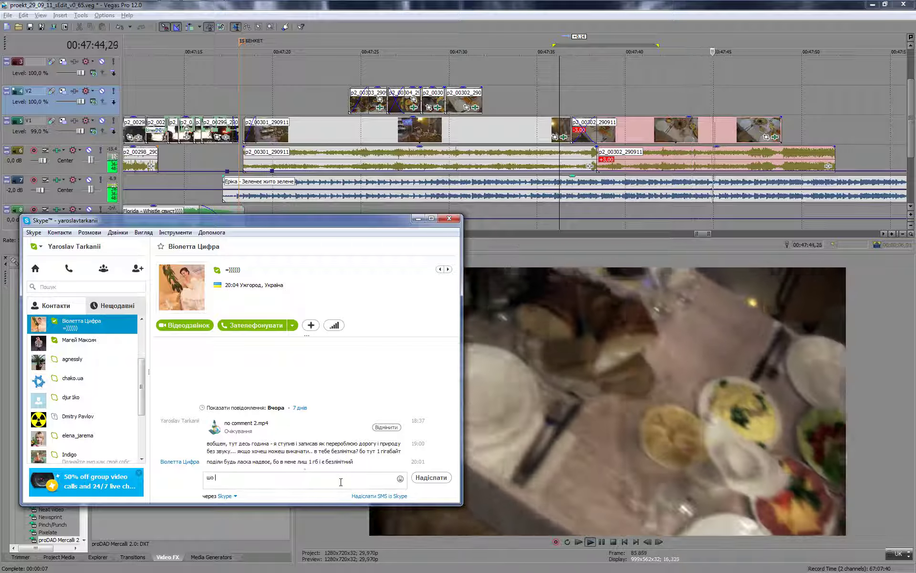
type("лиш 1ш")
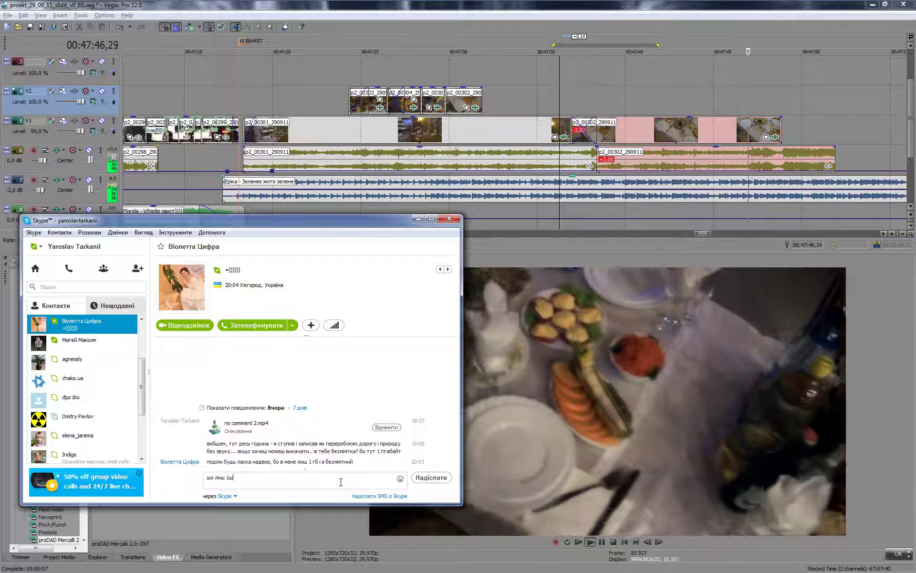
key("BackSpace")
type("гб?")
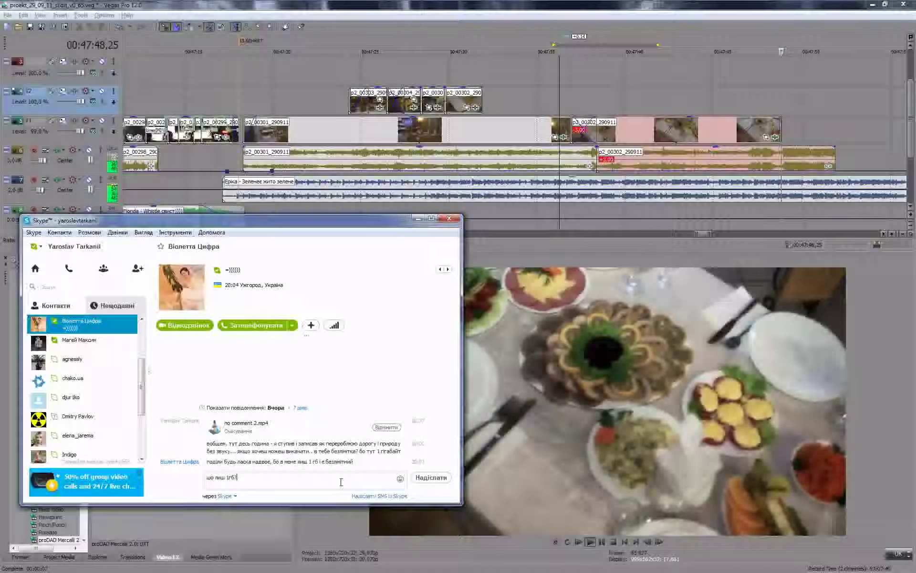
key("Return")
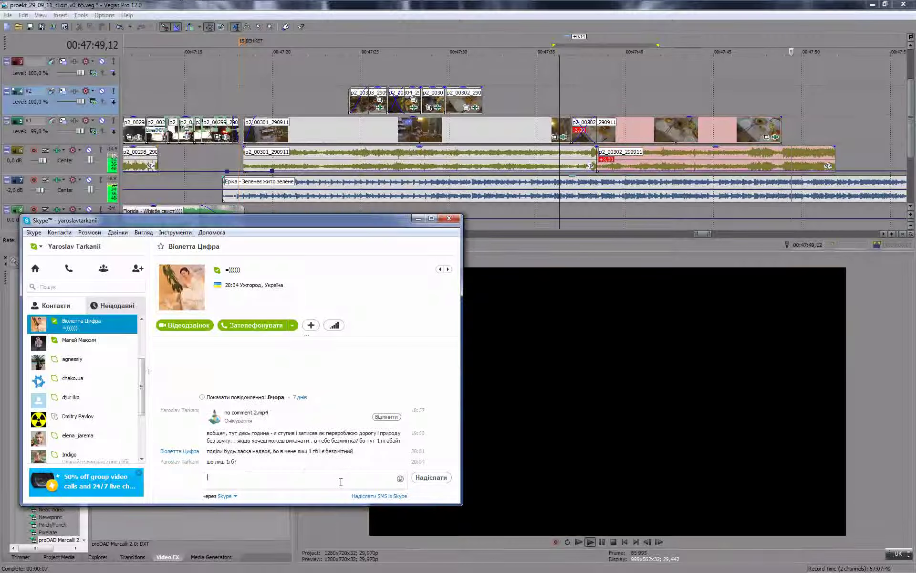
left_click(418, 218)
- Review the crossfade, shift the p2_00302 video 1 second 14 frames later to meet the end of p2_00301, and play the cut
left_click(561, 95)
key("space")
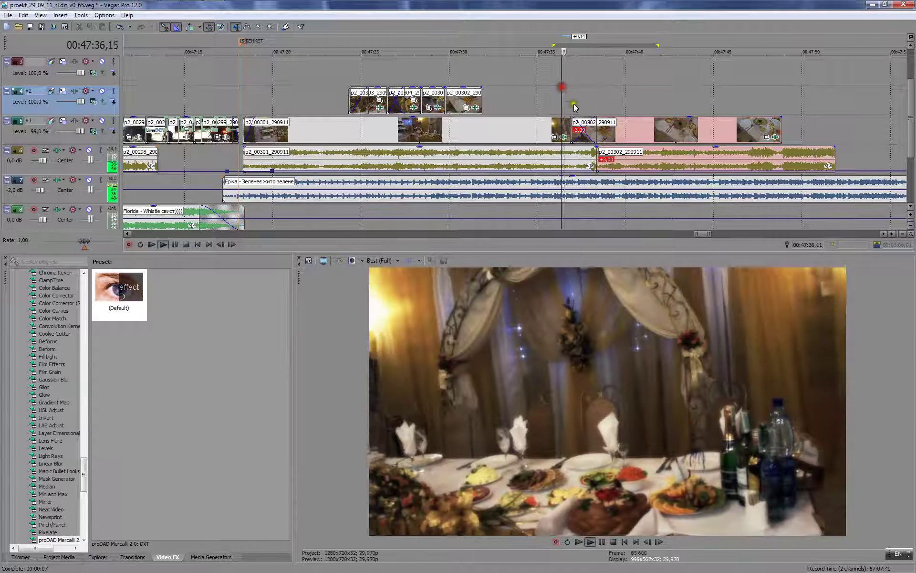
scroll(573, 104, "up", 2)
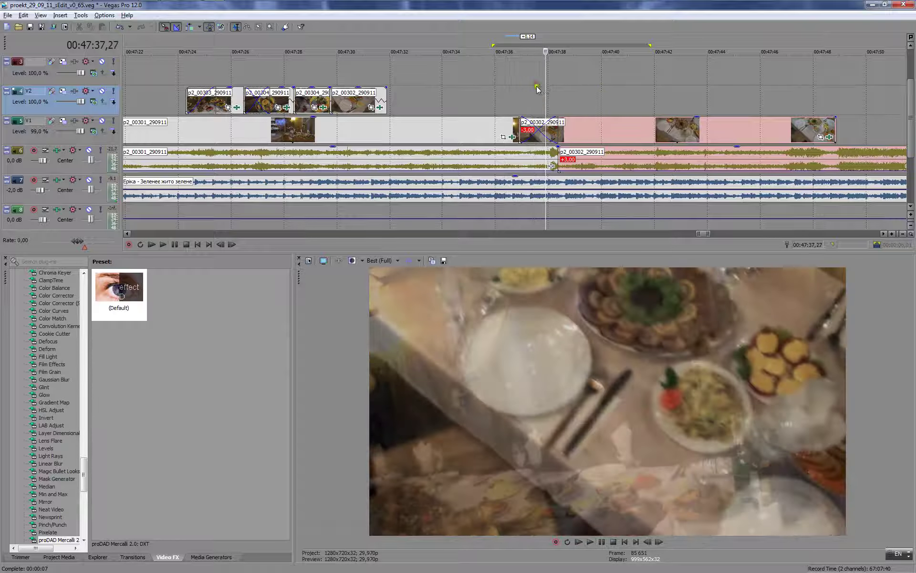
left_click(534, 98)
key("Return")
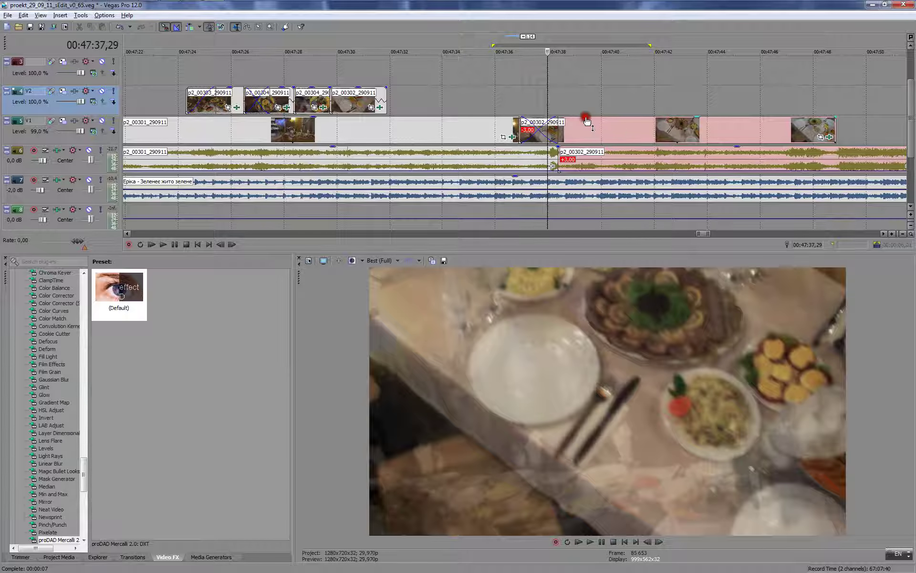
left_click_drag(586, 120, 621, 123)
left_click(526, 96)
key("space")
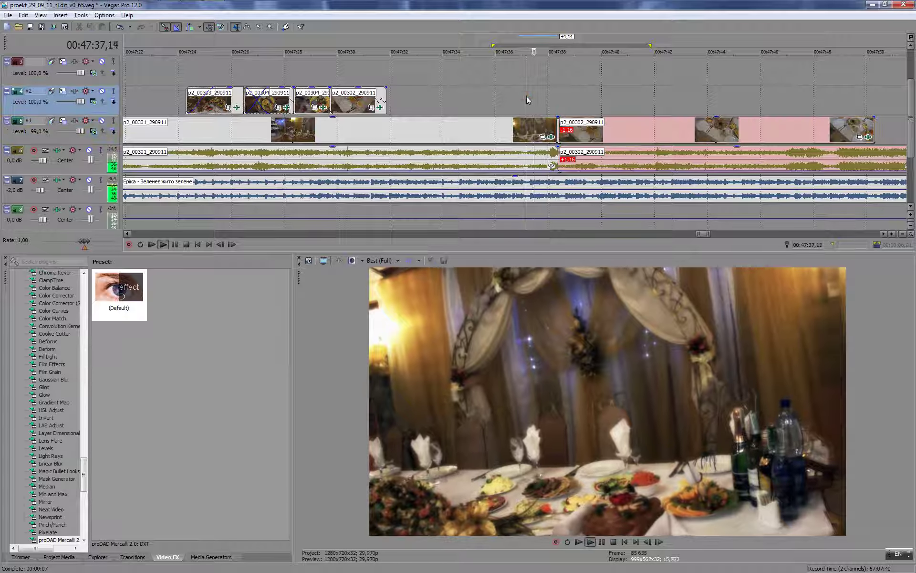
- Step back a few frames from the cut on V1 and trim the end of p2_00301, video and audio, by 6 frames
left_click(556, 103)
key("space")
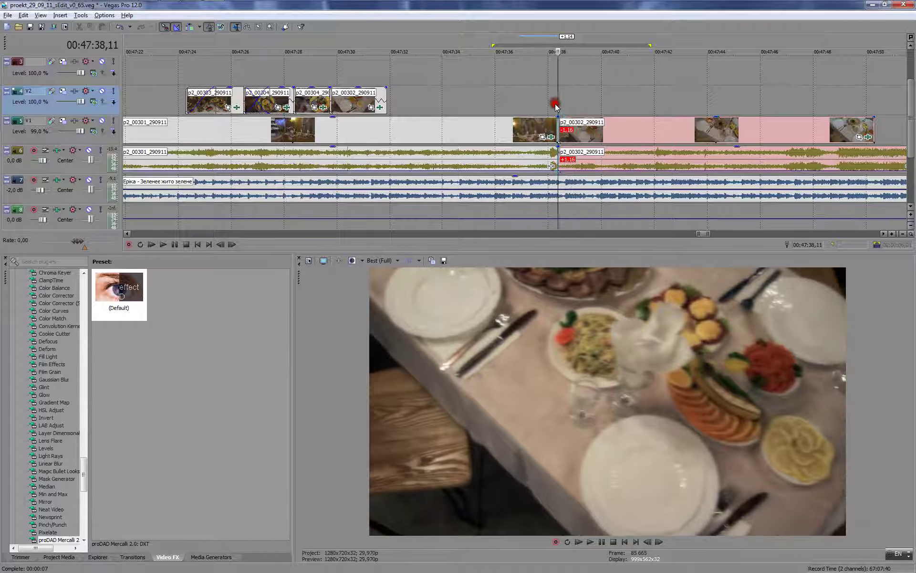
key("Left")
key("Left")
key("Left")
key("Left")
key("Left")
scroll(564, 129, "up", 3)
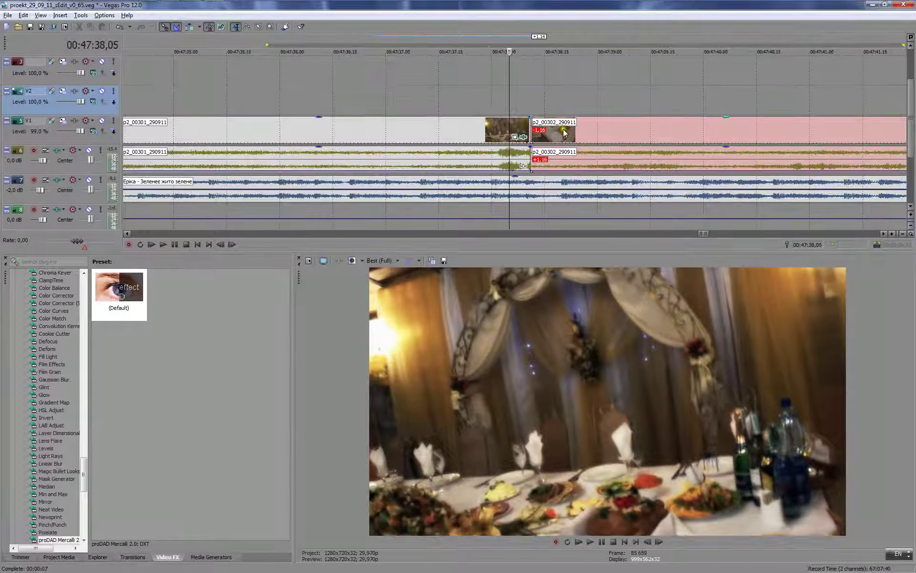
left_click_drag(522, 129, 500, 127)
- Play the trimmed end of p2_00301 and scrub through the opening frames of p2_00302
left_click(486, 103)
key("space")
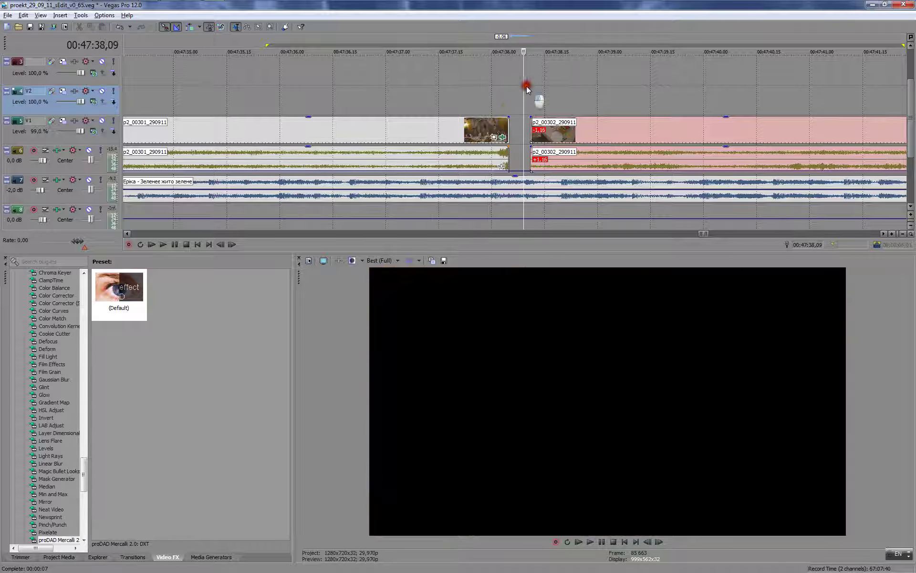
left_click(527, 88)
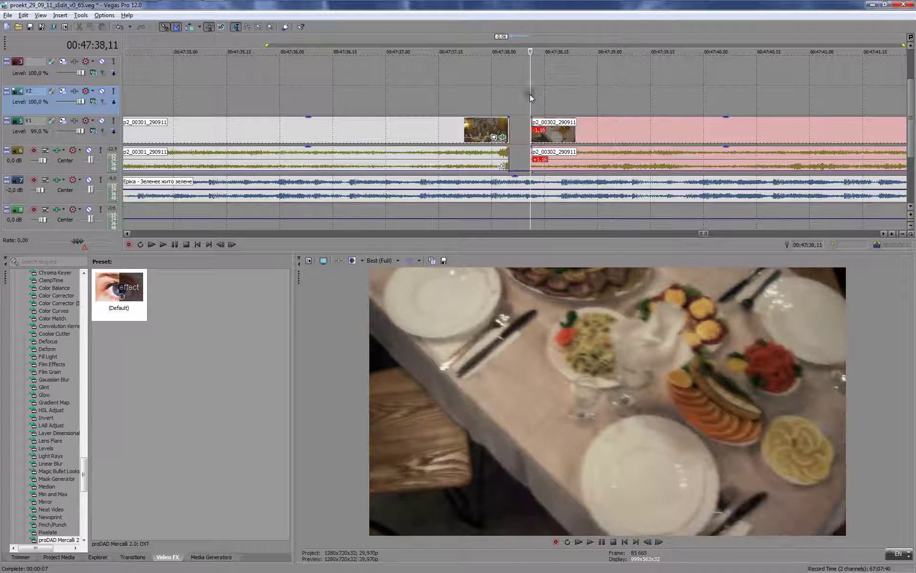
left_click_drag(530, 94, 597, 108)
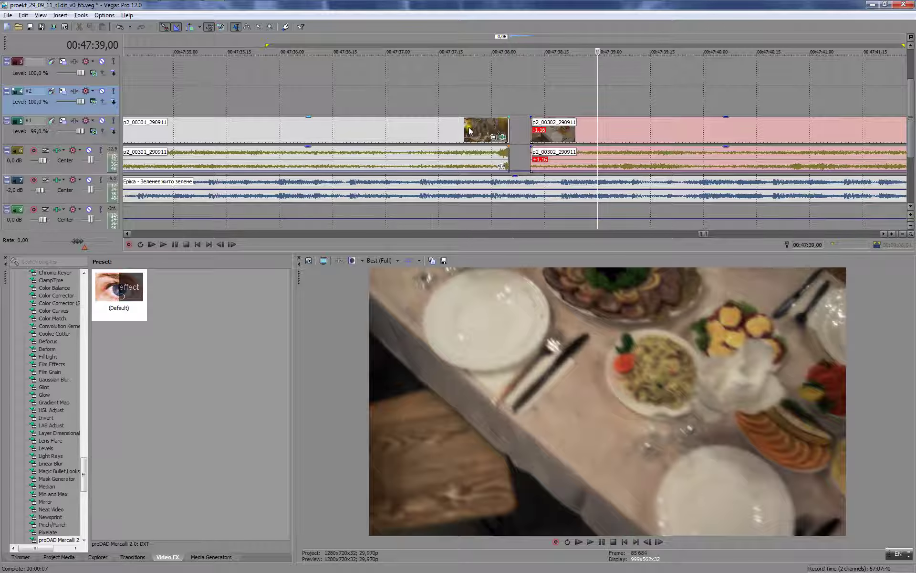
- Try moving the p2_00301 video clip from V1 up to V2, and undo the move
left_click_drag(469, 130, 478, 96)
scroll(549, 128, "down", 4)
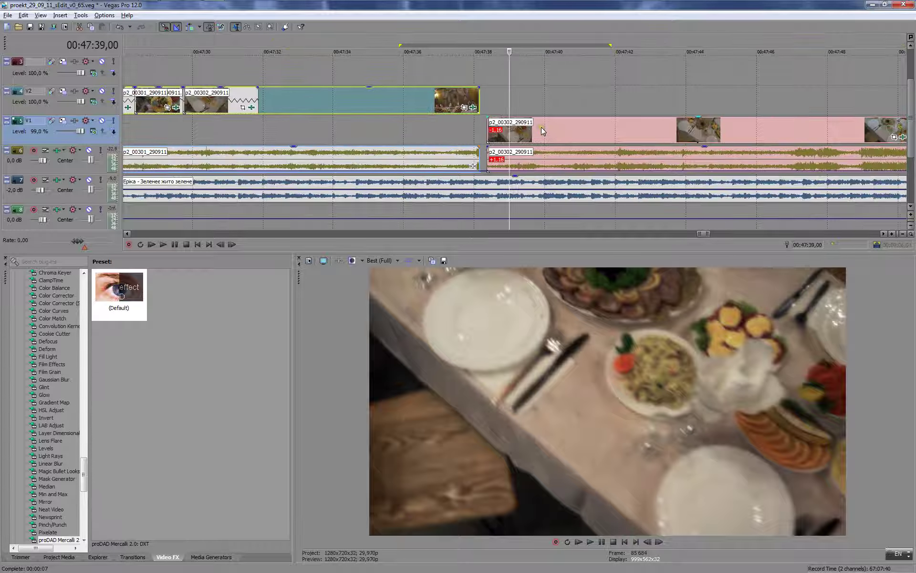
left_click(399, 123)
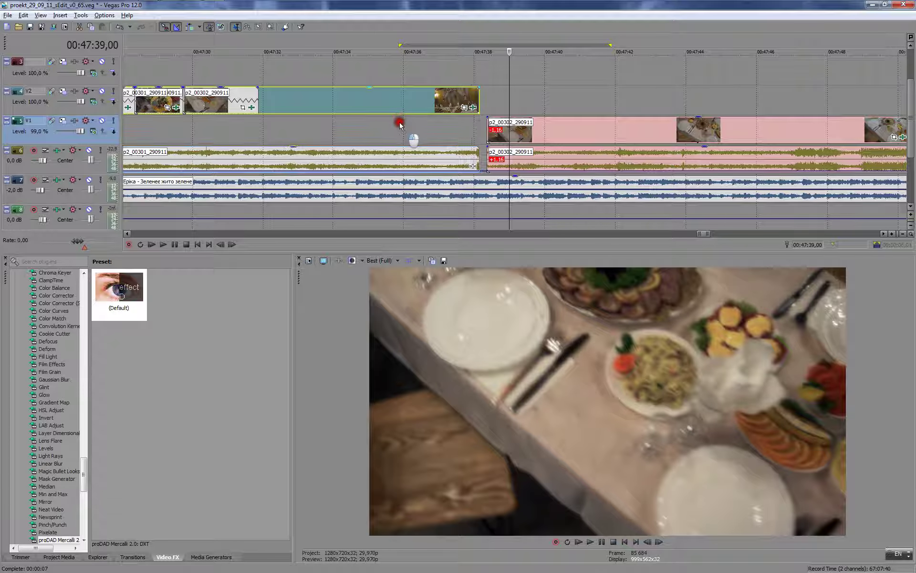
key("ctrl+z")
scroll(399, 125, "down", 3)
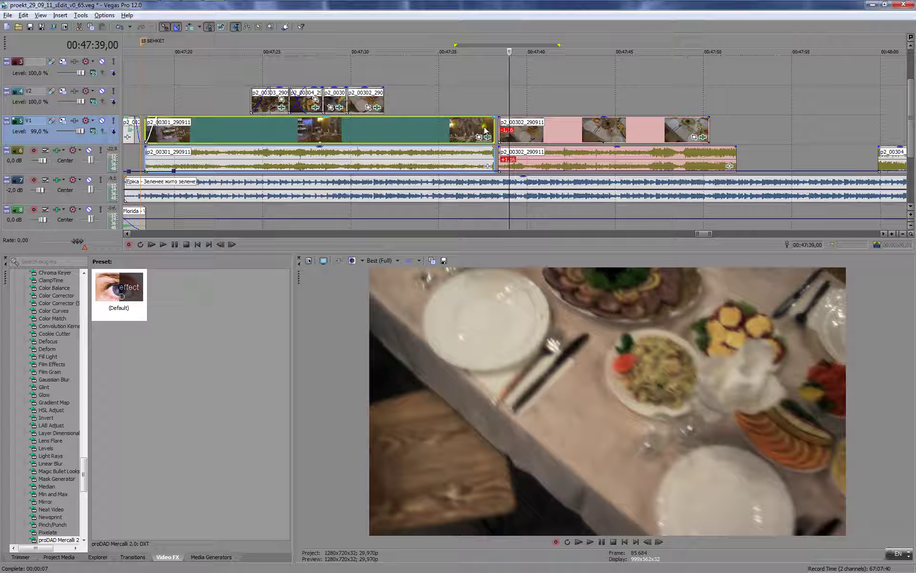
- Move the p2_00302 video on V1 1 second 6 frames earlier to overlap the end of p2_00301, and play the transition
left_click_drag(517, 134, 488, 115)
left_click(466, 94)
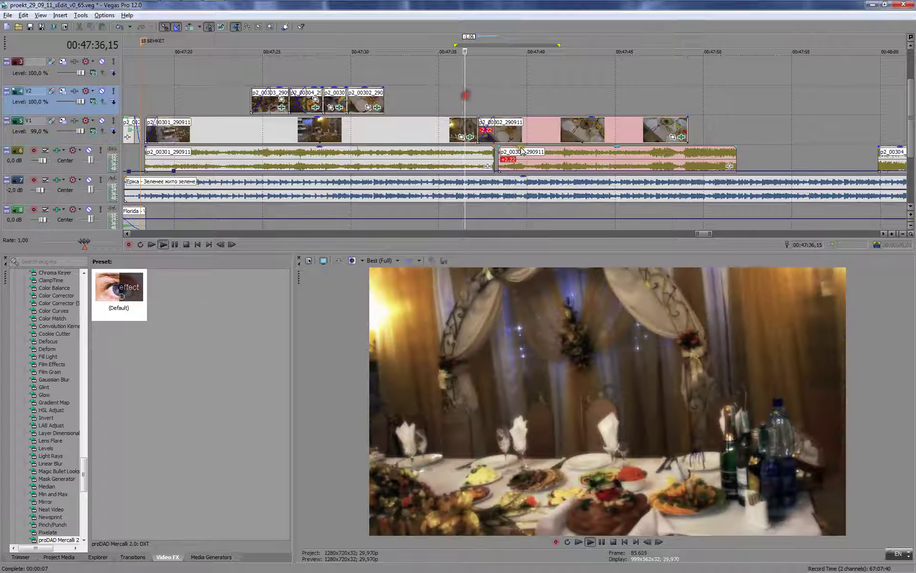
- Move the p2_00302 video 27 frames earlier and its audio to the same start over the end of p2_00301, and play the transition
key("space")
mouse_move(522, 157)
left_mouse_down()
mouse_move(499, 156)
mouse_move(513, 126)
mouse_move(524, 153)
mouse_move(507, 153)
left_mouse_up()
key("space")
left_click(448, 93)
key("space")
key("space")
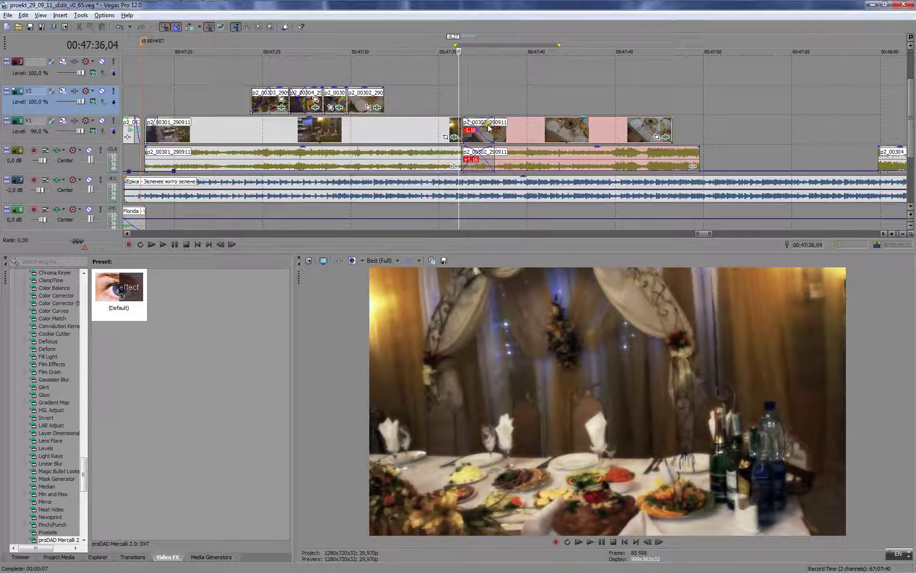
- Change the V1 crossfade between p2_00301 and p2_00302 to the centre curve shape of the fade types, and play the transition
right_click(494, 125)
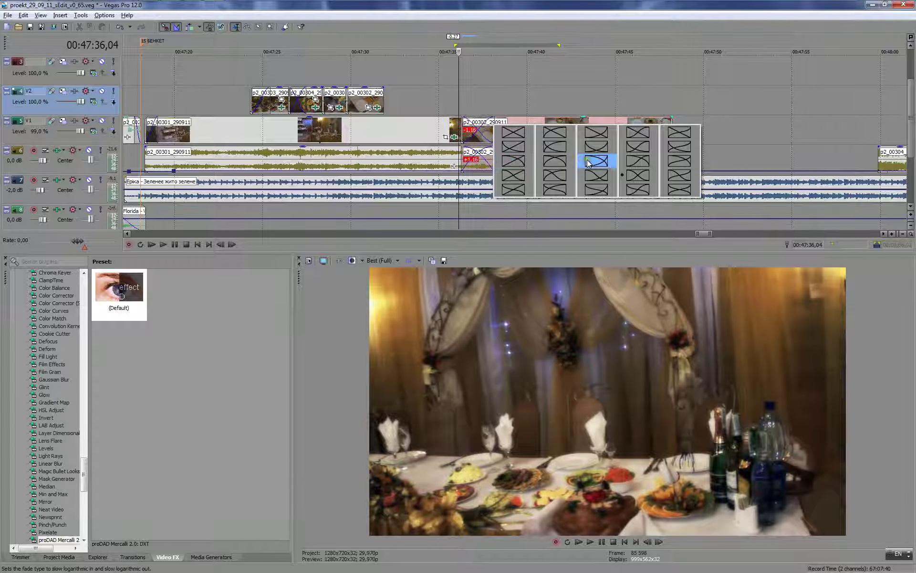
left_click(587, 162)
left_click(443, 105)
key("space")
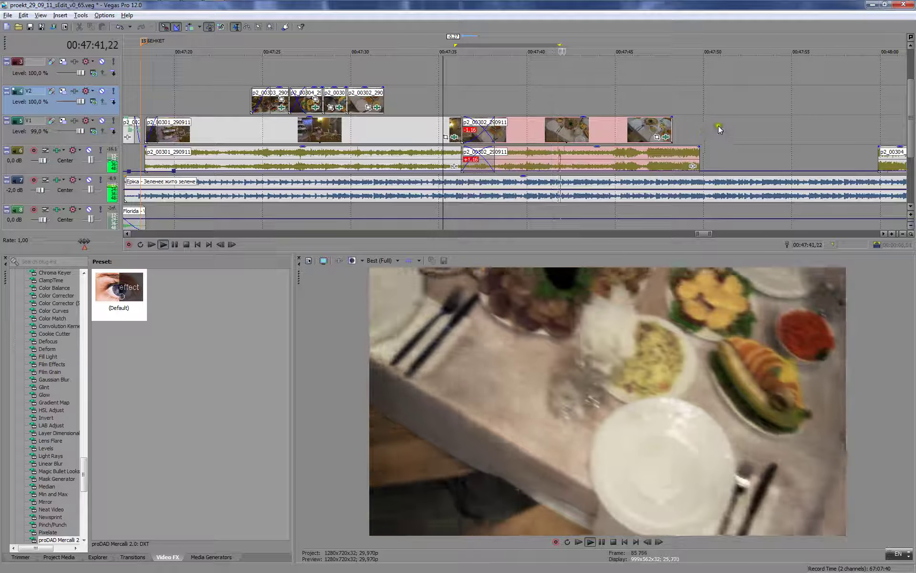
key("Return")
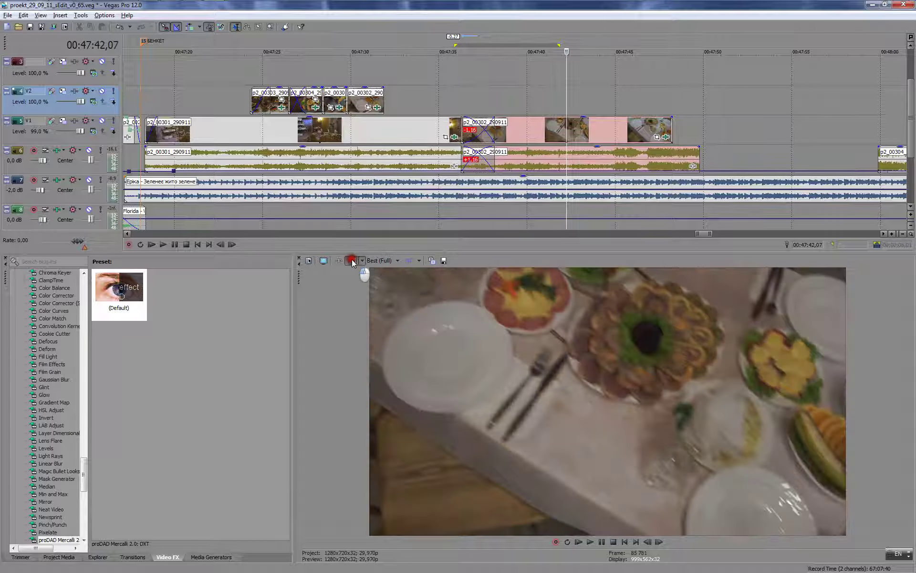
- Delete the p2_00304 audio clip located just before p2_00305 on the audio track
scroll(590, 167, "down", 3)
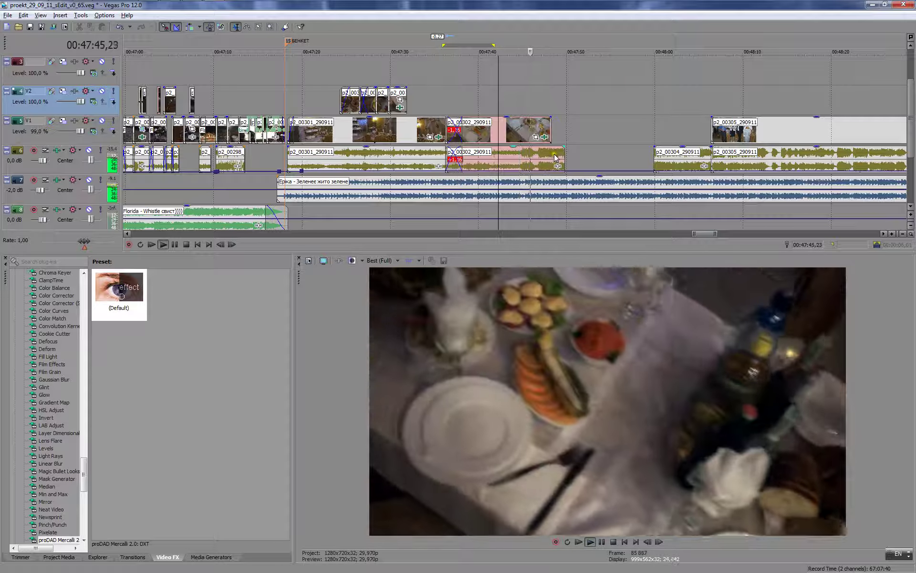
left_click(661, 159)
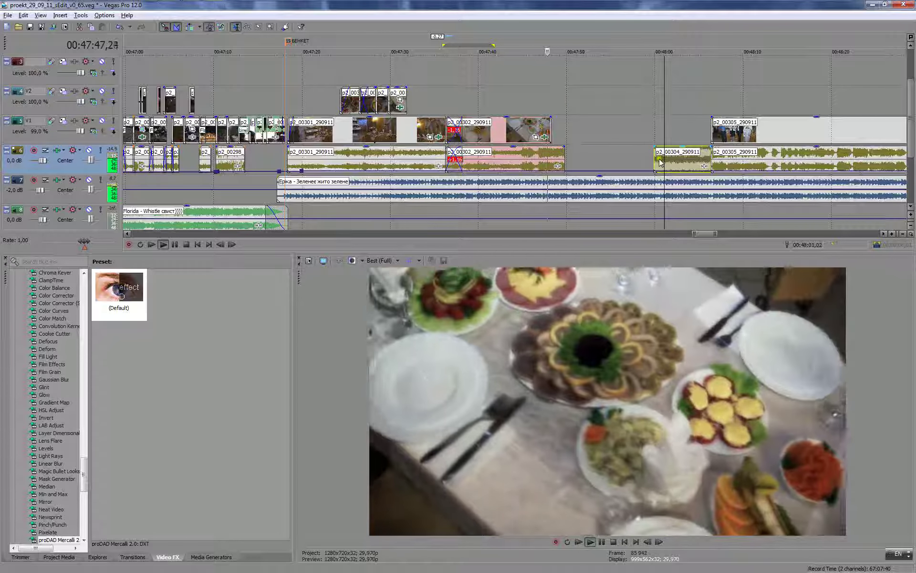
key("Delete")
- Play the second half of p2_00302 on V1 repeatedly from different points to review the table footage up to its end
left_click(523, 113)
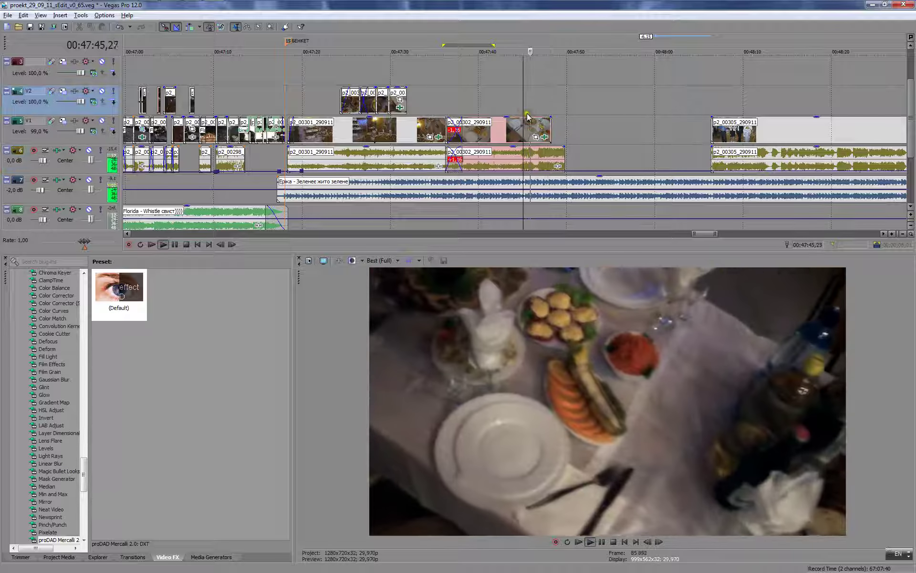
left_click(531, 125)
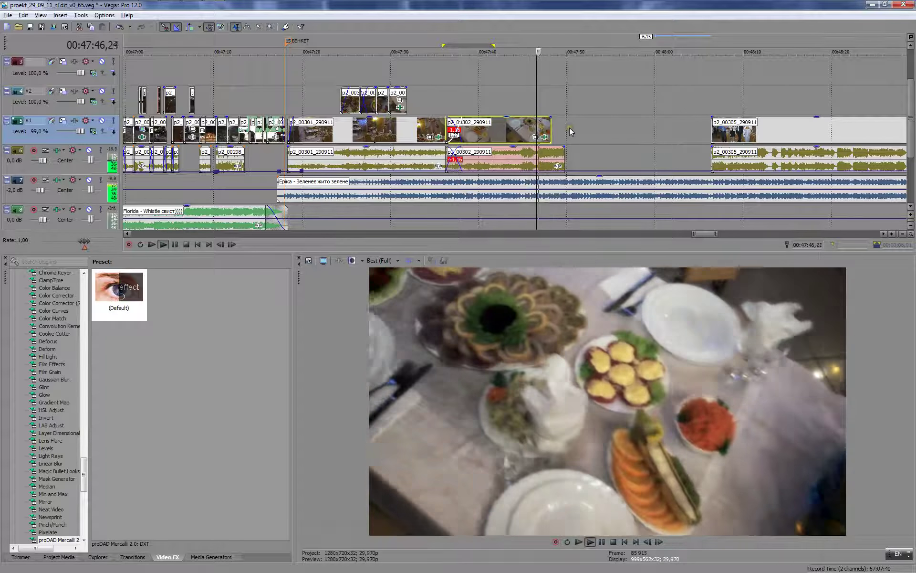
key("Return")
left_click(523, 126)
key("Return")
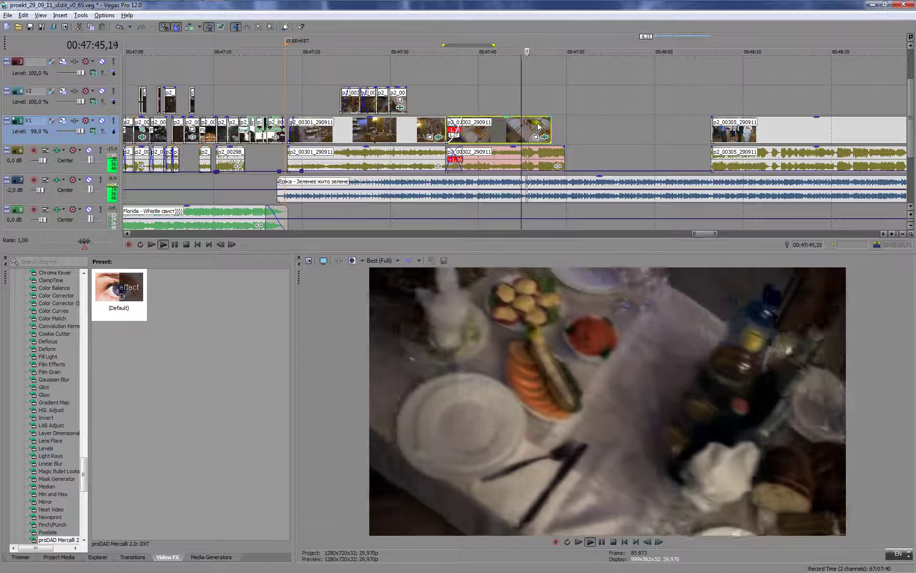
key("Return")
left_click(509, 129)
key("Return")
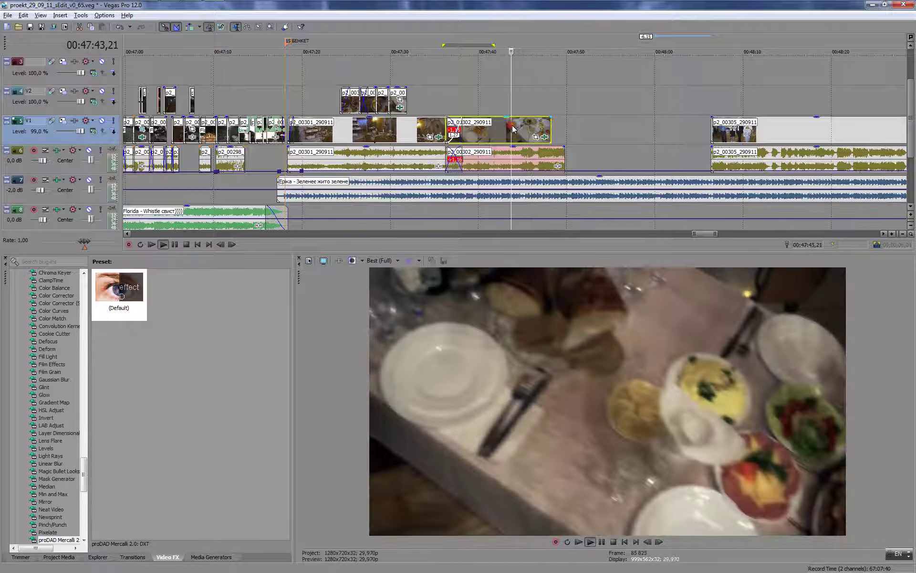
key("Return")
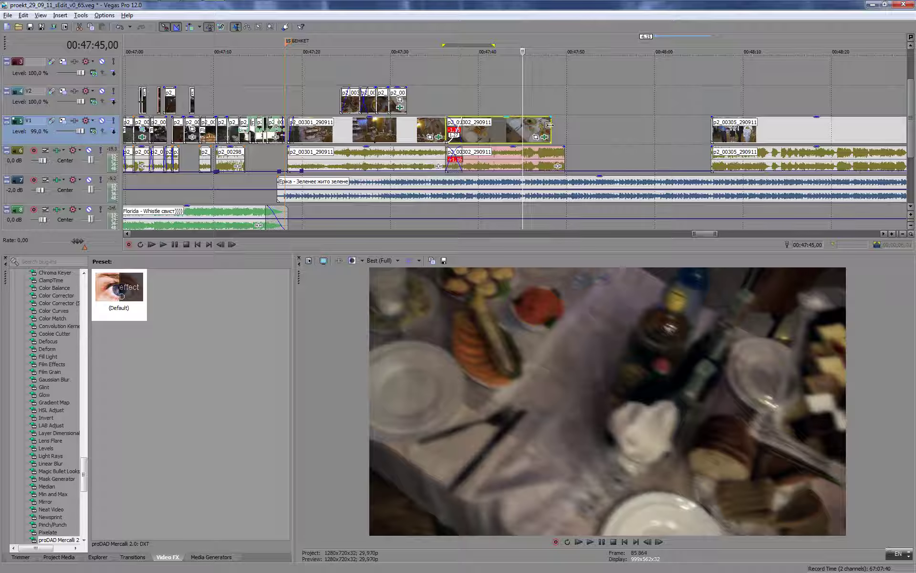
- Extend the end of the p2_00302 video on V1 to the end of its audio, and open the clip's event effects
mouse_move(549, 125)
left_mouse_down()
mouse_move(541, 128)
mouse_move(565, 128)
left_mouse_up()
left_click(557, 137)
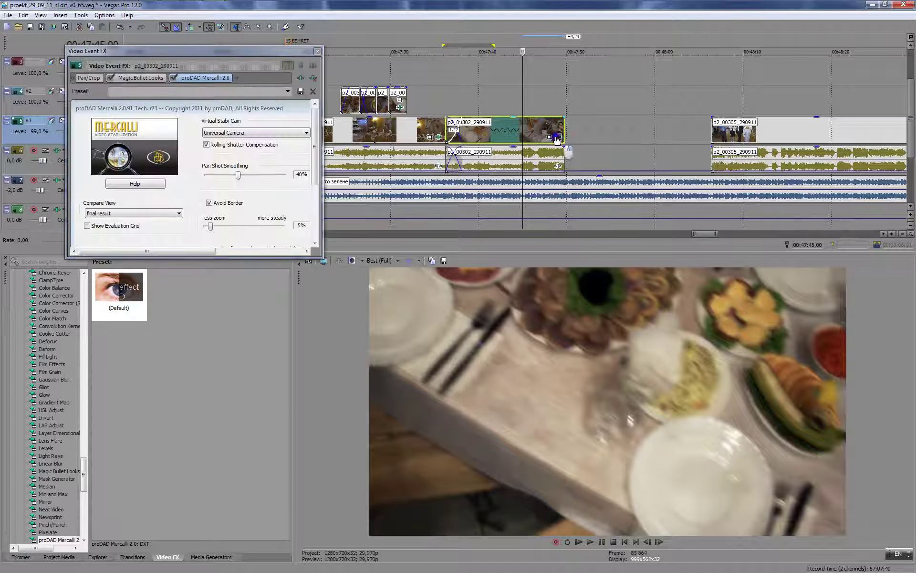
right_click(557, 137)
left_click(570, 152)
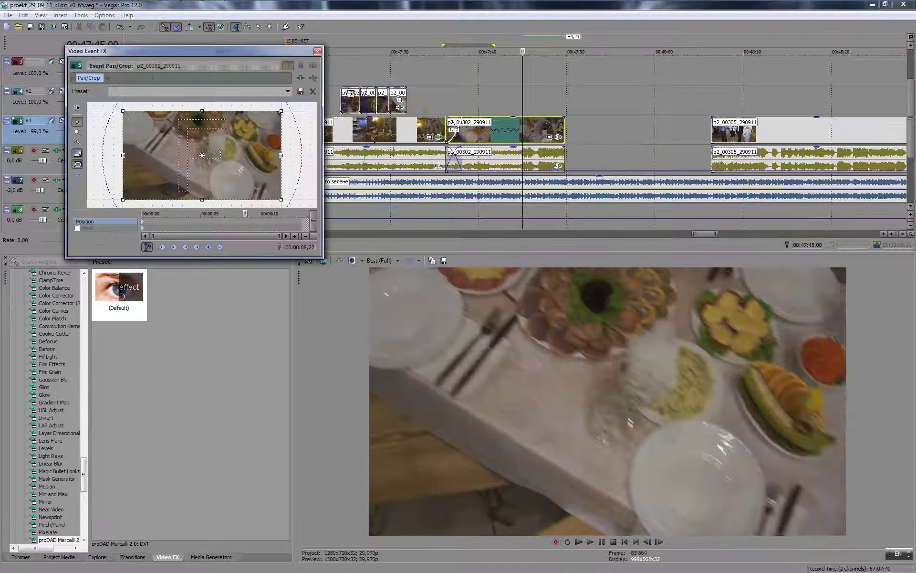
left_click(119, 27)
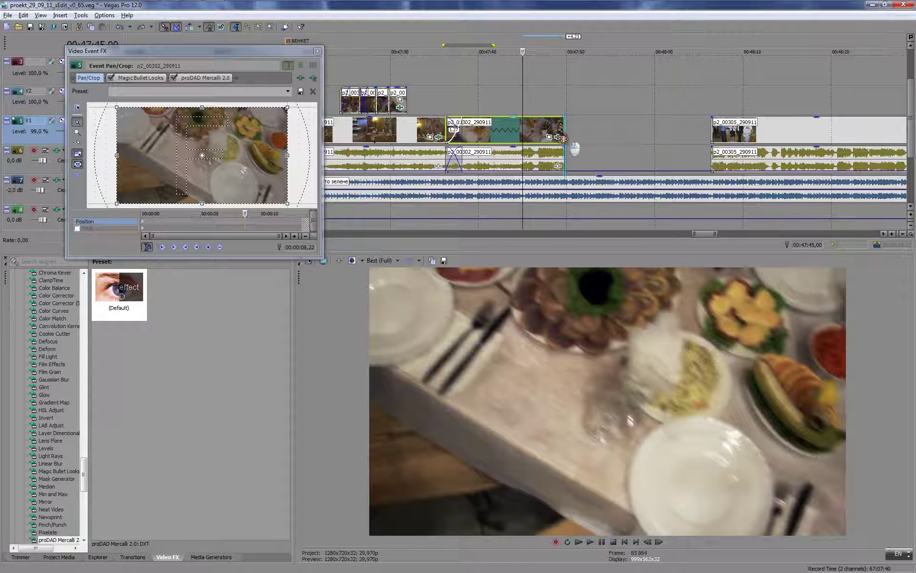
- Remove the proDAD Mercalli 2.0 effect from the p2_00302 video's effect chain and close the effects window
left_click(575, 149)
left_click(227, 80)
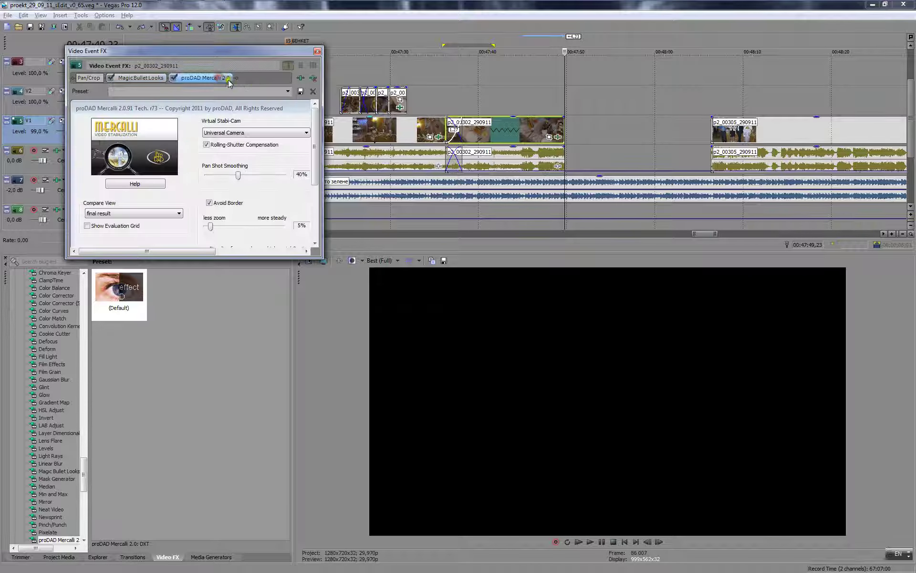
left_click(313, 78)
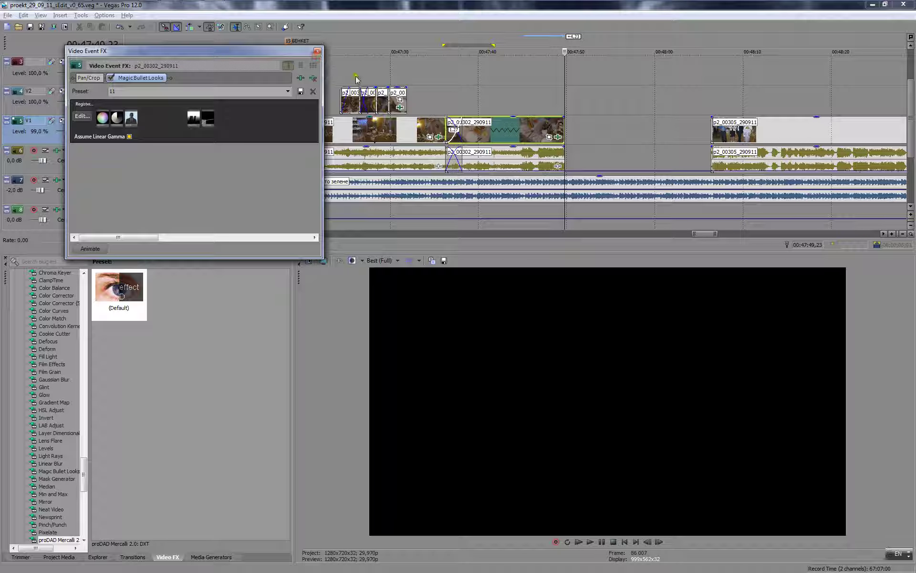
left_click(318, 51)
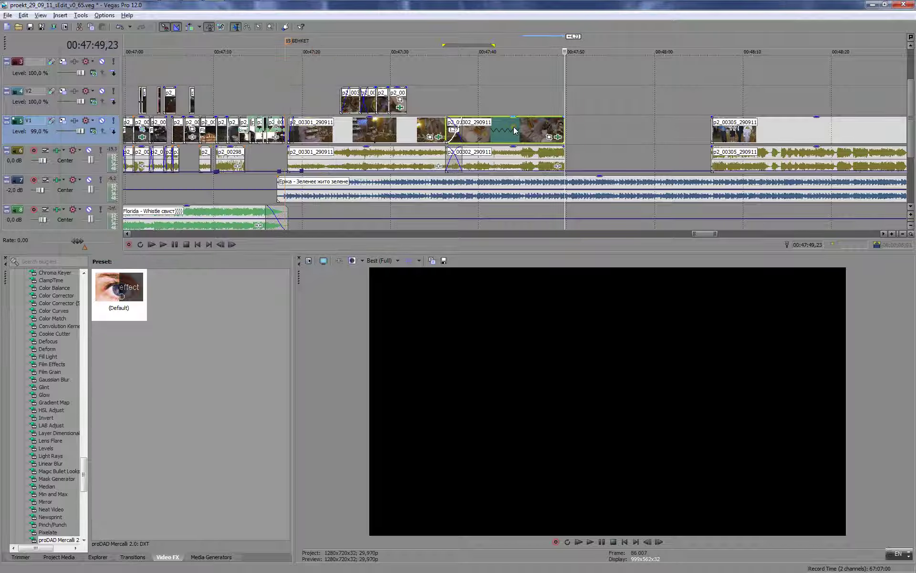
- Create a subclip from the p2_00302 video clip on V1
left_click(496, 130)
right_click(496, 130)
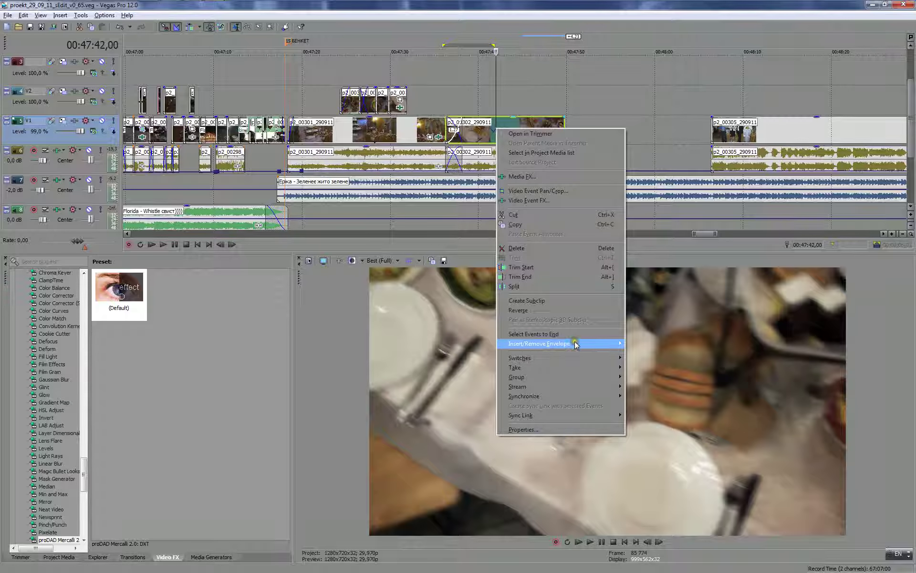
mouse_move(576, 345)
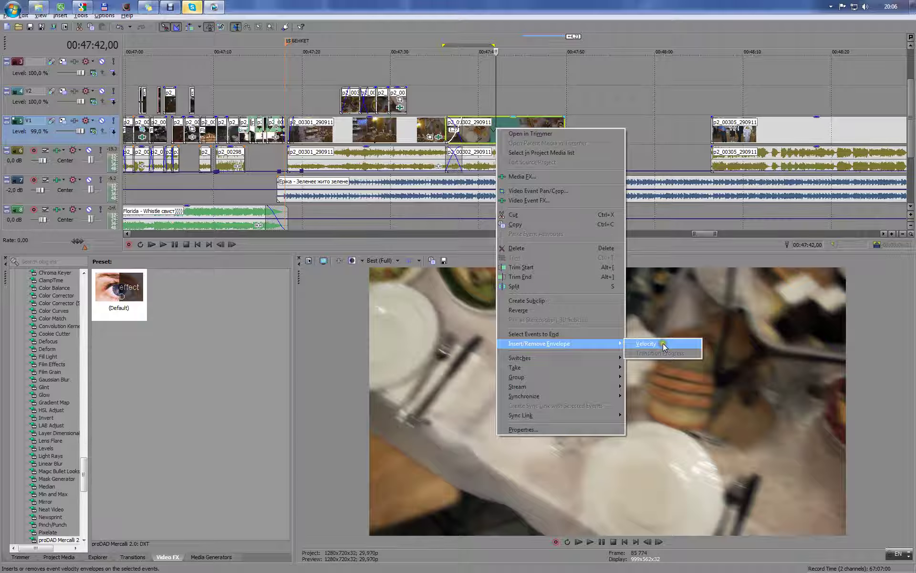
left_click(562, 302)
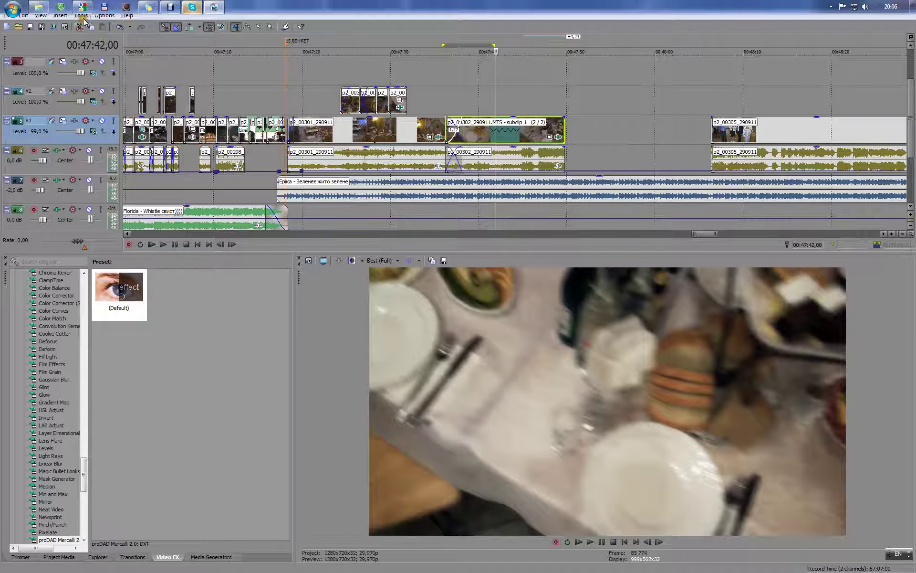
- Add the Sony Stabilize plug-in as a media effect on the p2_00302 subclip
left_click(81, 16)
mouse_move(91, 37)
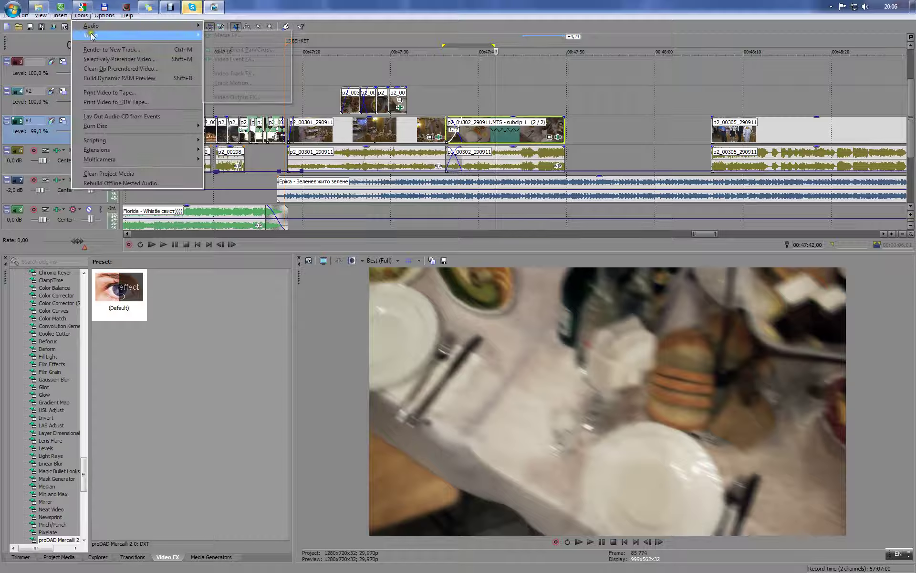
left_click(252, 37)
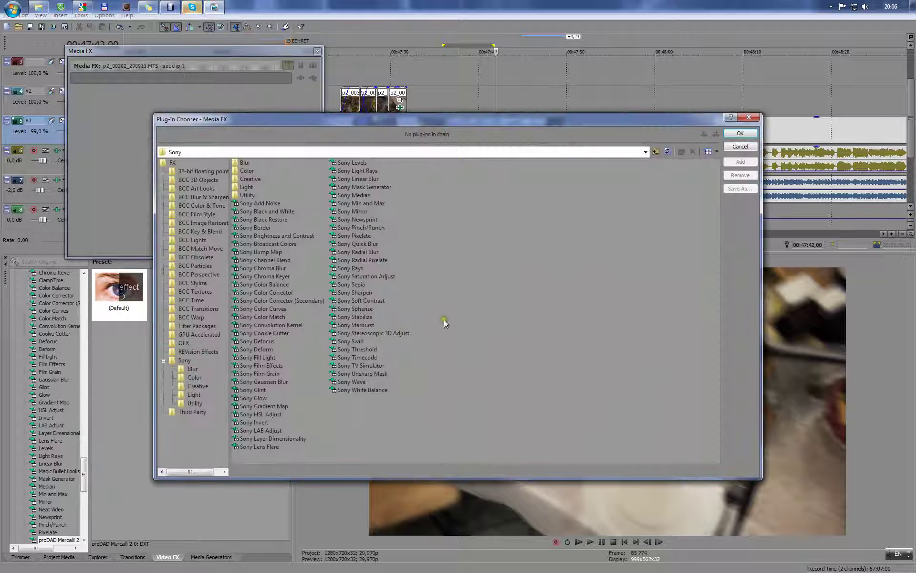
left_click(356, 317)
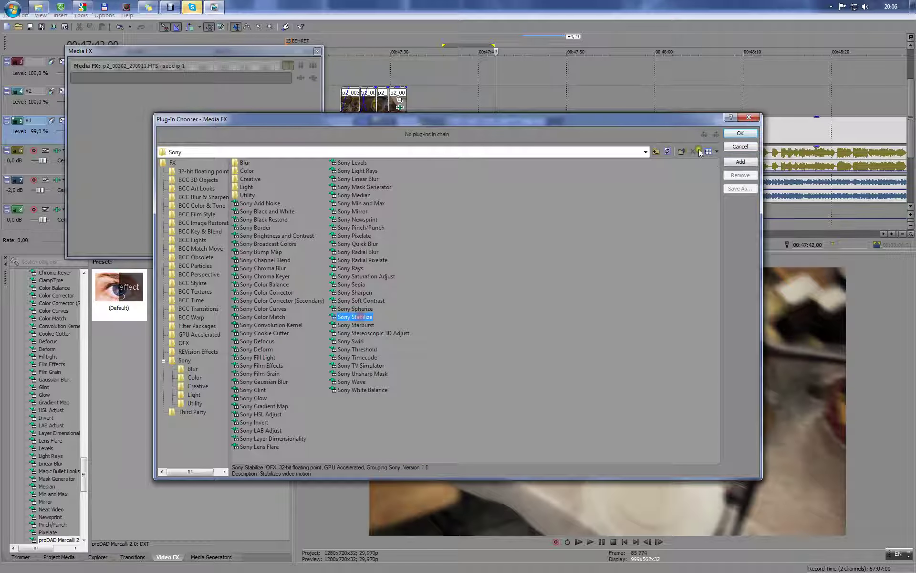
left_click(741, 133)
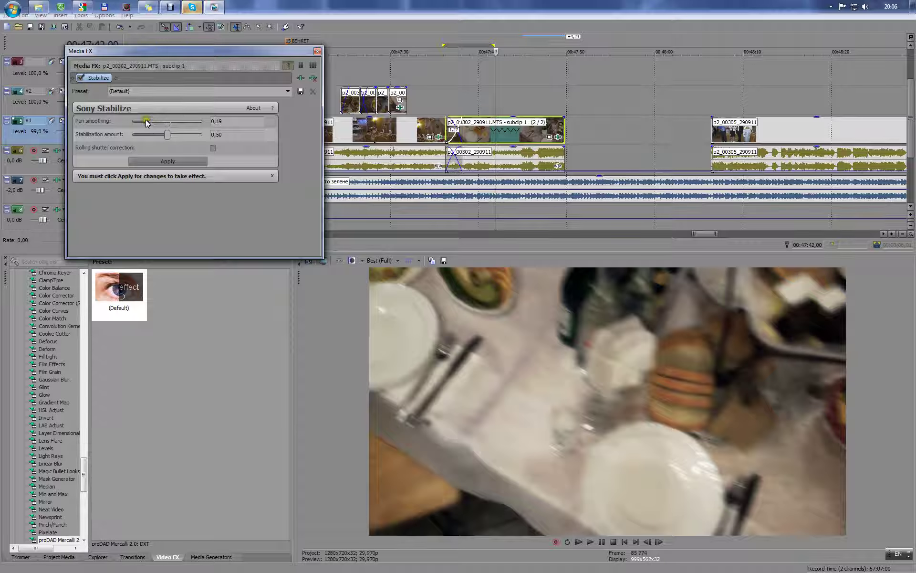
- Turn on rolling shutter correction, set pan smoothing to 0,11, and apply the stabilization to the p2_00302 subclip
left_click(218, 150)
left_click_drag(142, 124, 139, 122)
left_click(167, 161)
left_click(193, 8)
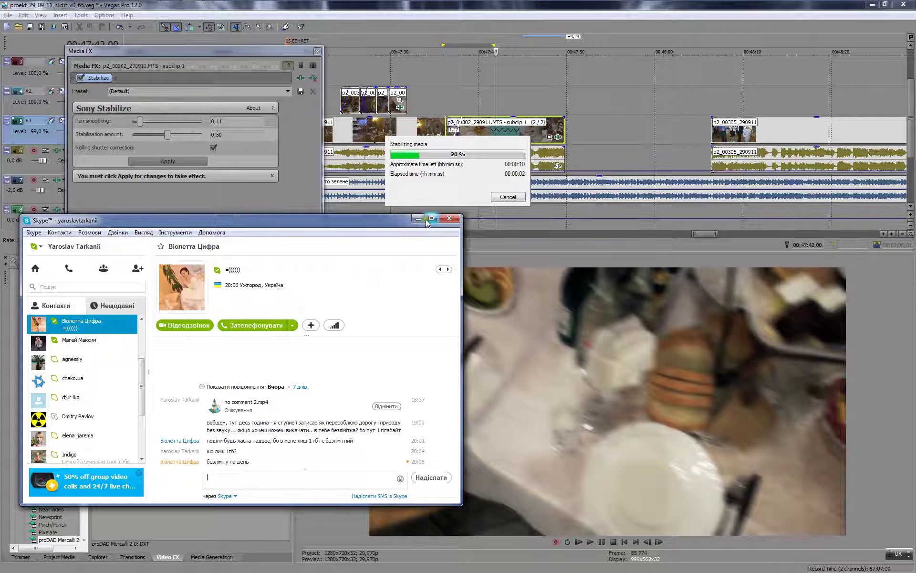
left_click(417, 219)
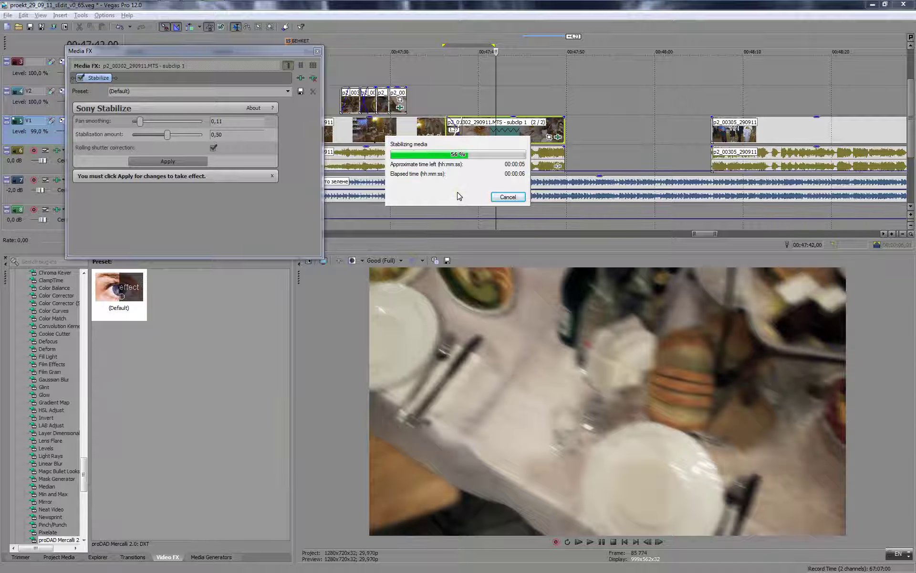
- Play the crossfade from p2_00301 into the stabilized p2_00302 subclip
left_click(438, 92)
key("space")
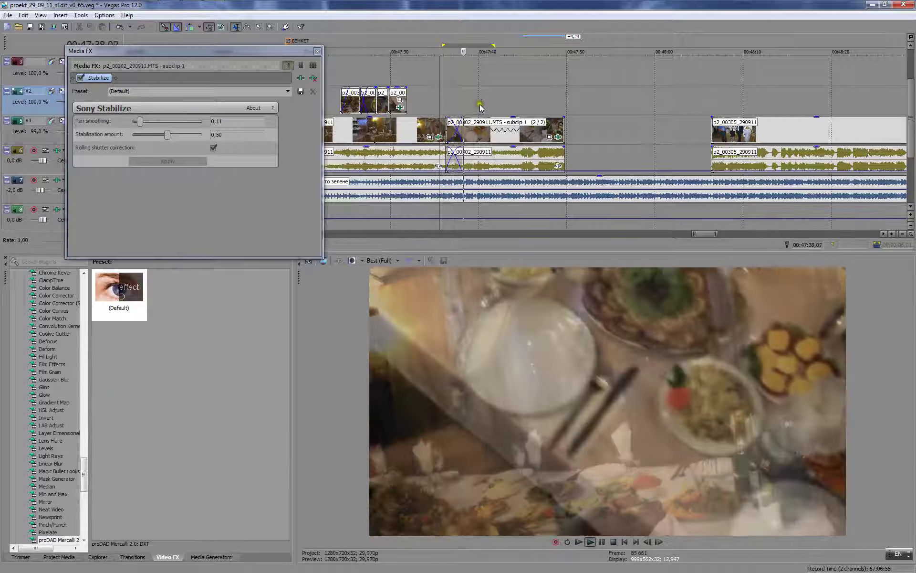
key("Return")
left_click(434, 92)
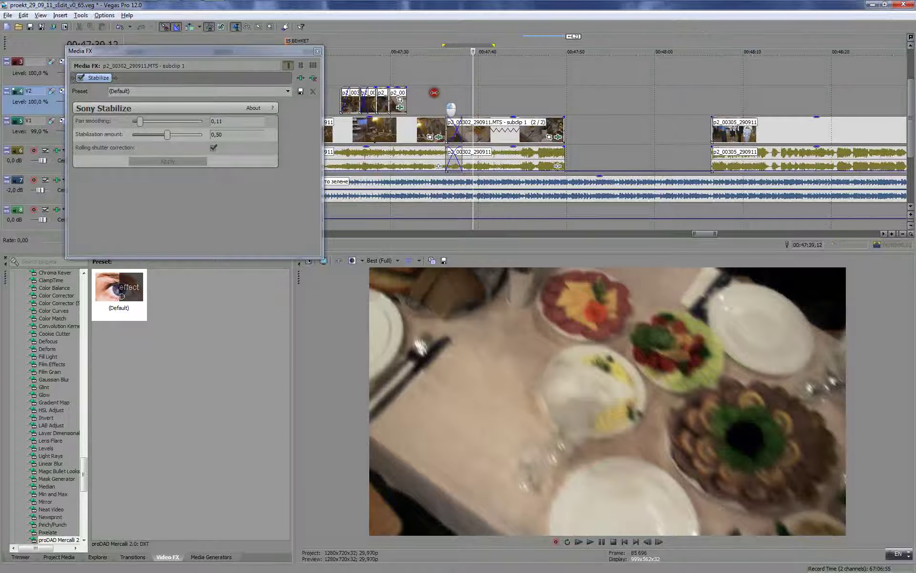
- Mark the time range from 00:47:35,01 to 00:47:49,05 and play the stabilized p2_00302 footage within it
left_click_drag(434, 92, 559, 102)
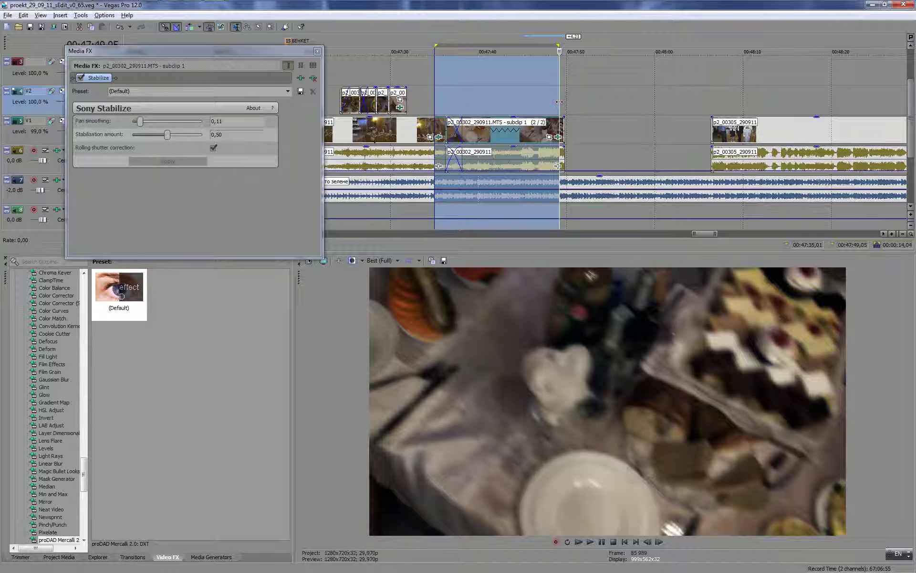
key("space")
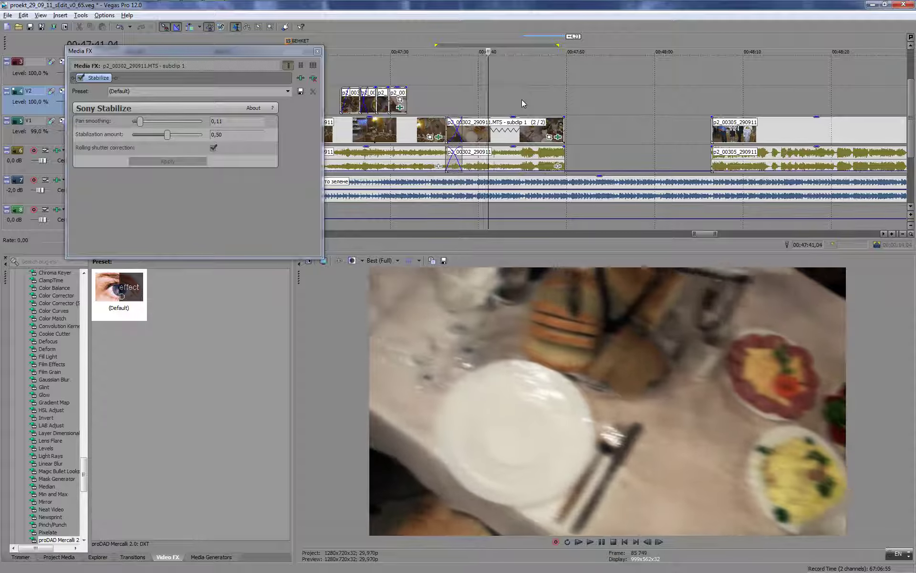
left_click(513, 103)
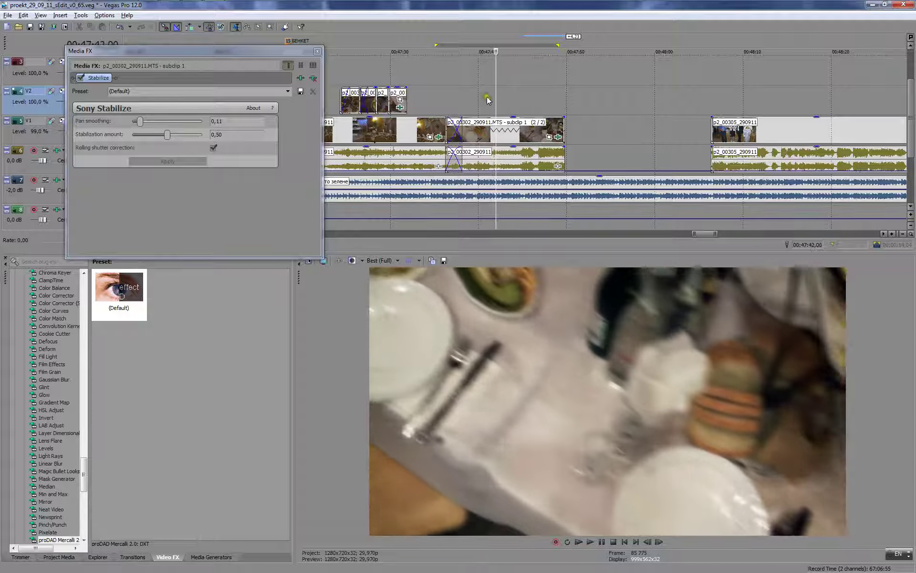
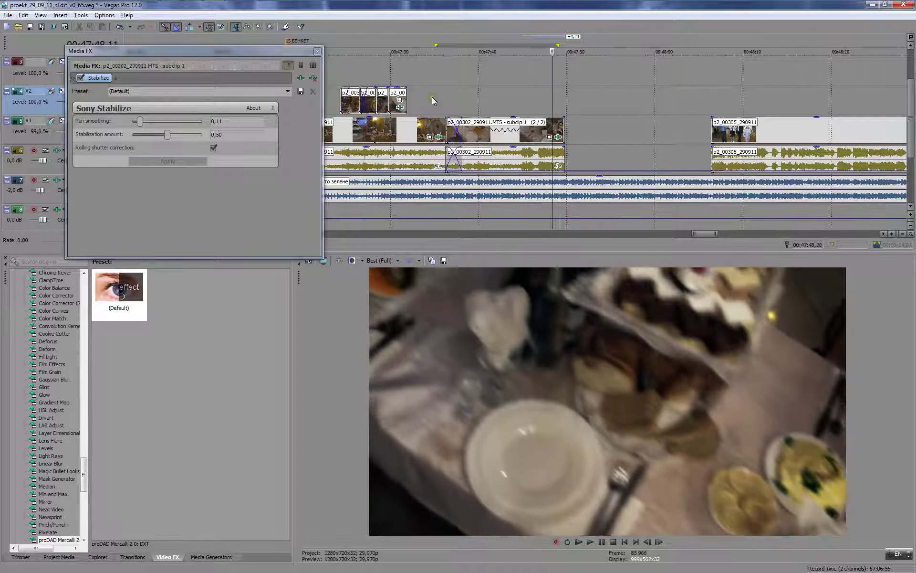
key("space")
left_click(442, 101)
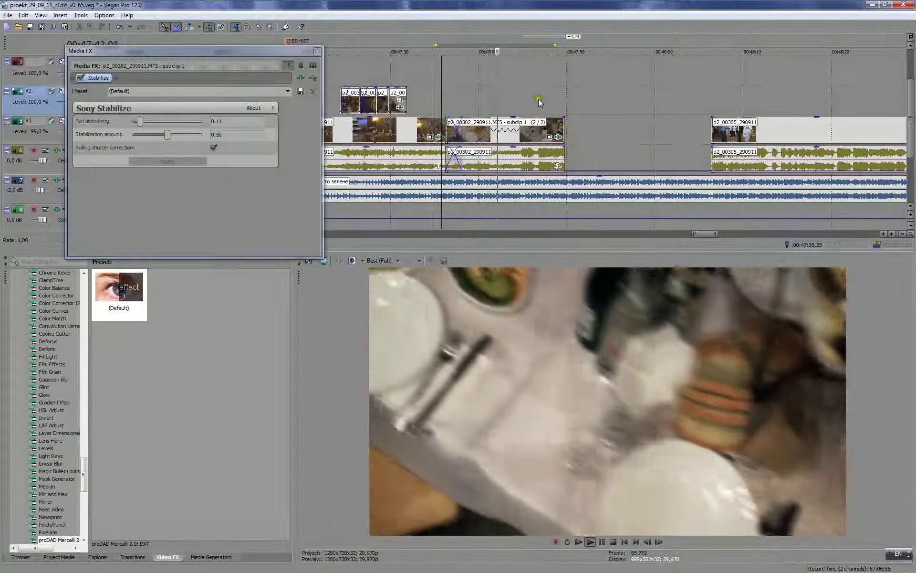
key("Return")
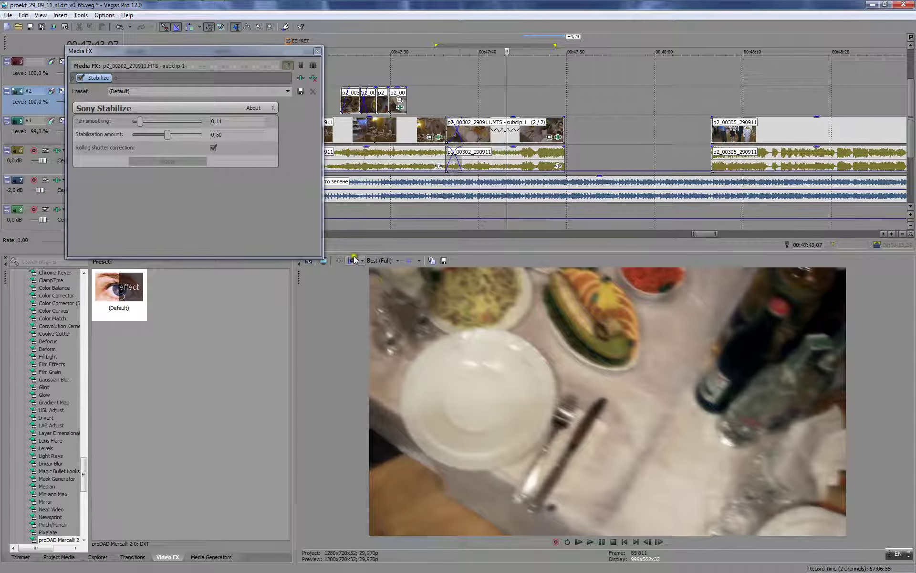
key("Return")
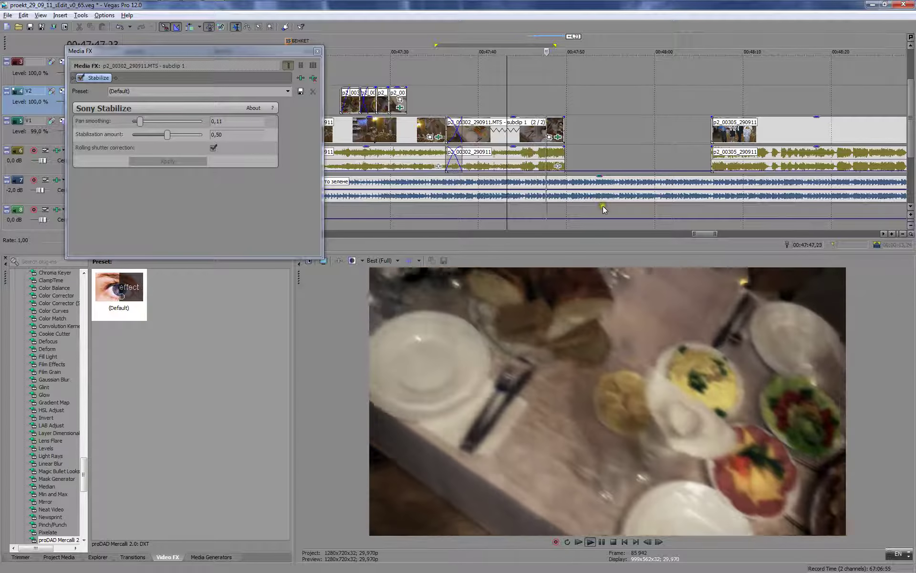
- Split the stabilized p2_00302 subclip twice, remove its middle section, and slide the remaining piece earlier to overlap the first piece
left_click(471, 129)
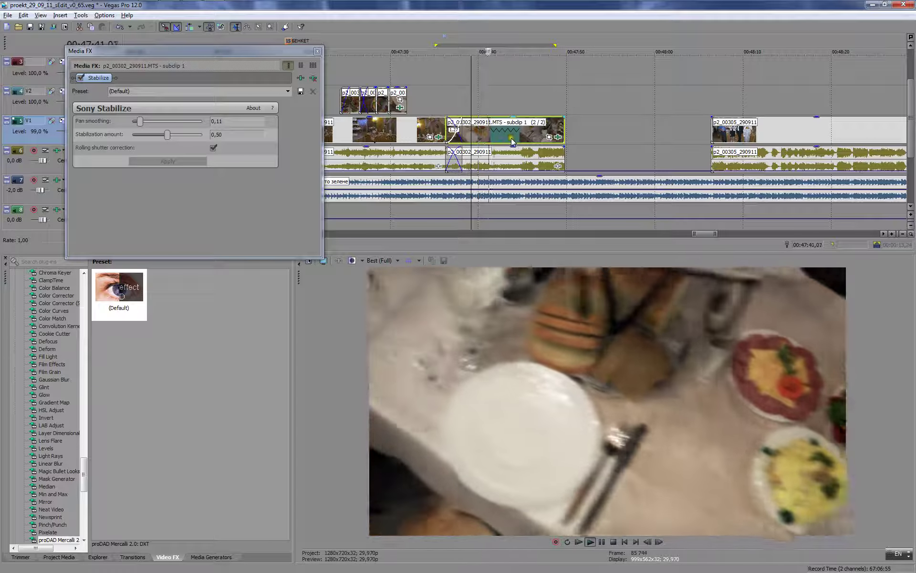
key("Return")
left_click(494, 128)
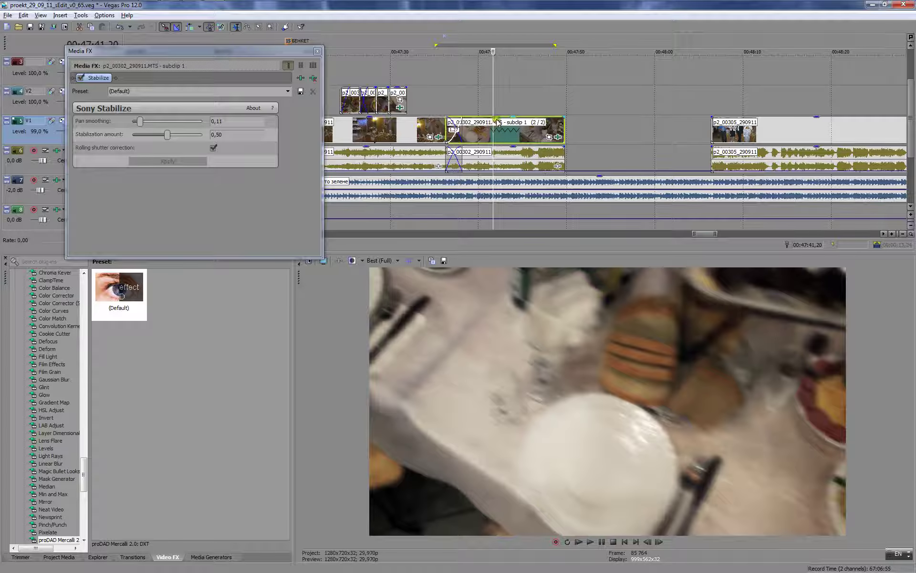
key("s")
mouse_move(493, 124)
left_mouse_down()
mouse_move(535, 123)
mouse_move(490, 123)
left_mouse_up()
key("s")
left_click(512, 123)
key("Delete")
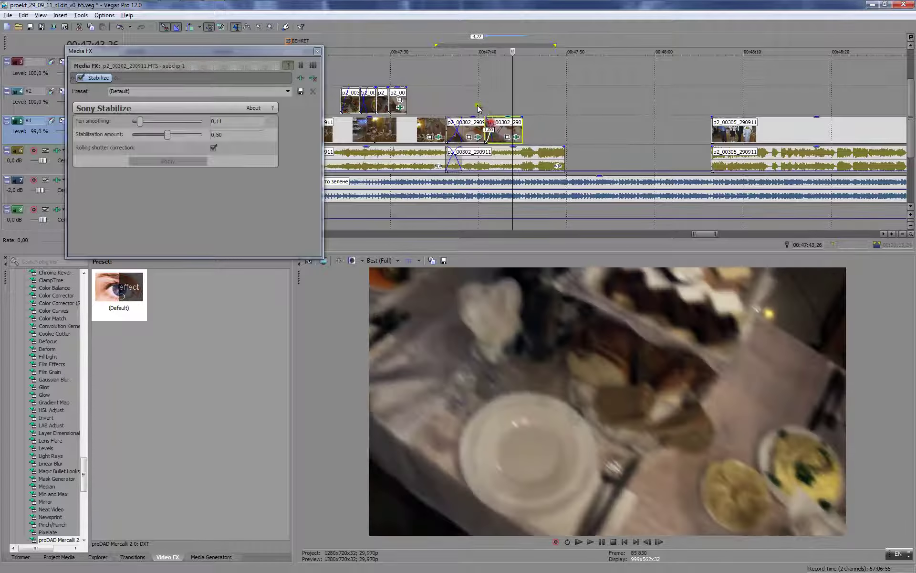
- Move the second p2_00302 piece 1,00 s later so both pieces meet in a straight cut, and play it back
key("space")
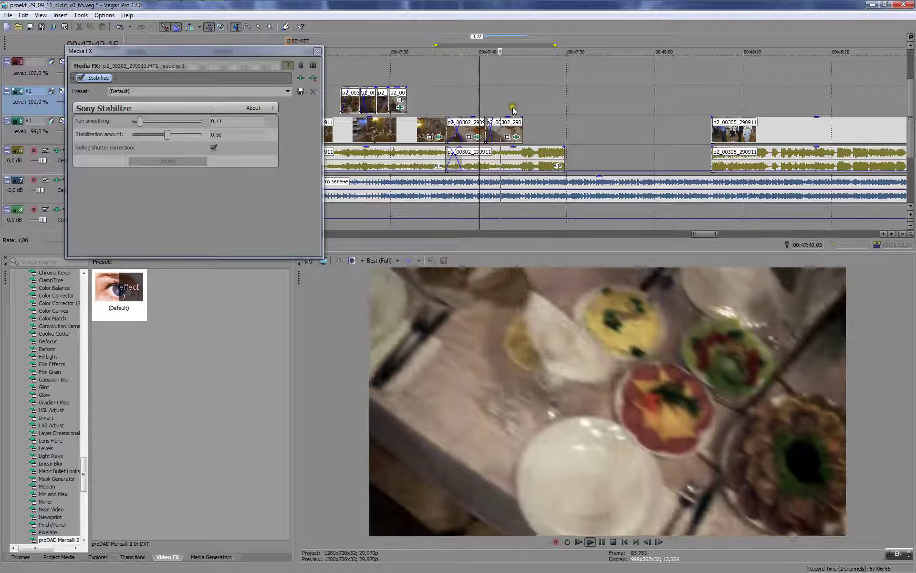
key("Return")
left_click_drag(500, 128, 509, 129)
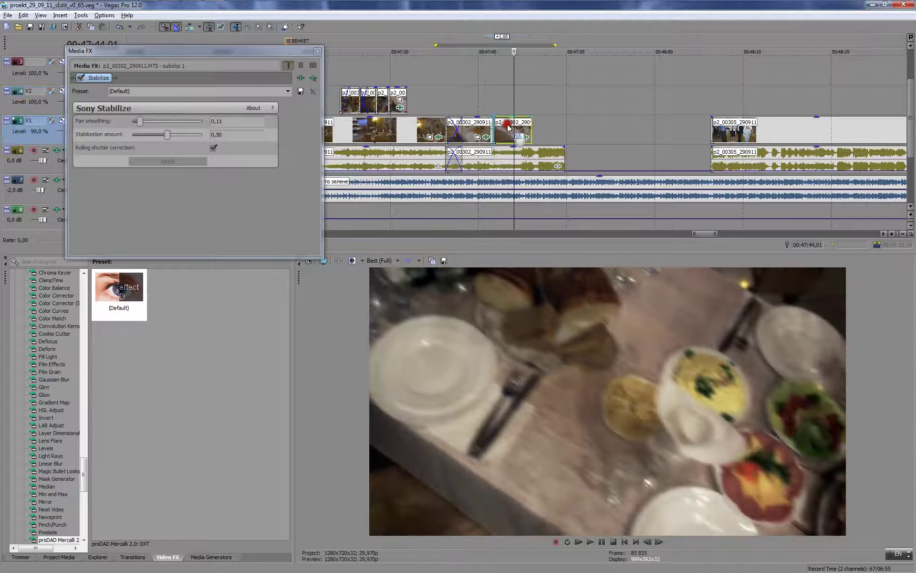
left_click(480, 99)
key("space")
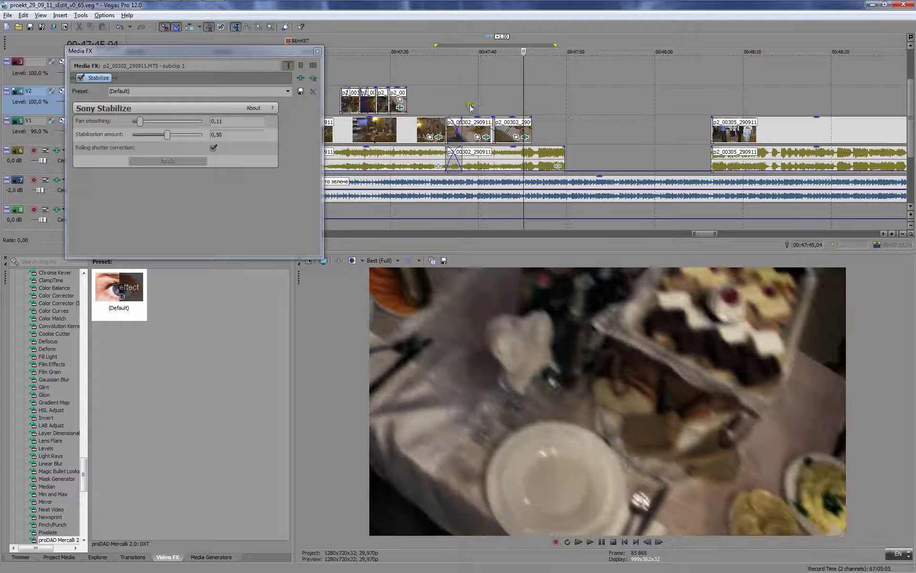
- Close the media effect settings, move the p2_00305 clip directly behind the second p2_00302 piece, and play the cut
left_click(318, 51)
left_click(711, 105)
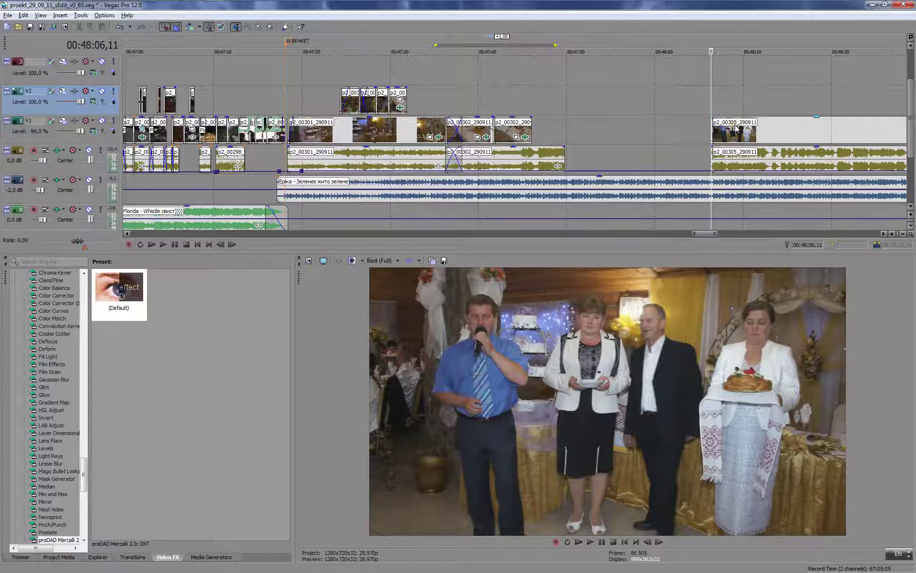
left_click_drag(753, 131, 559, 126)
left_click(521, 96)
key("space")
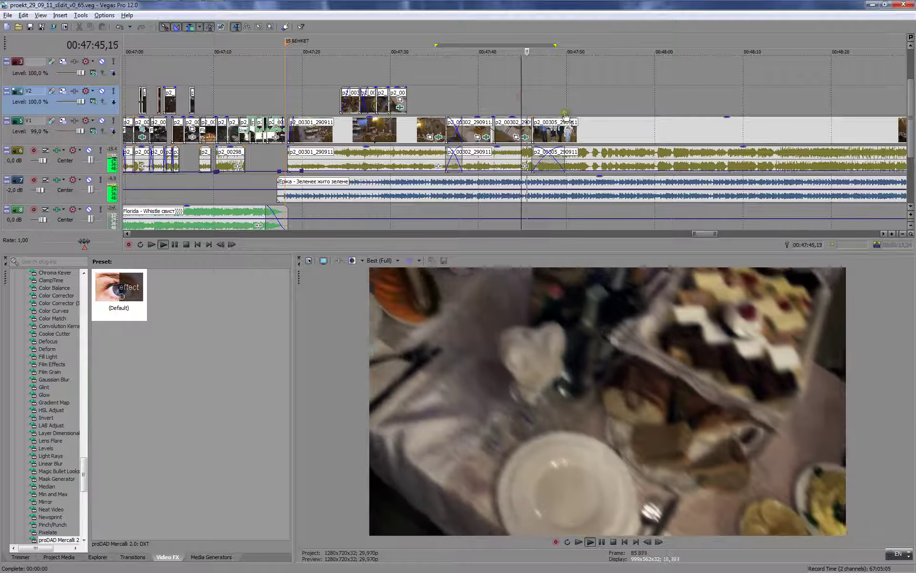
- Shorten the audio crossfade into p2_00305 to 1,00 s and add two music volume points that lower the song beneath it
scroll(566, 126, "up", 4)
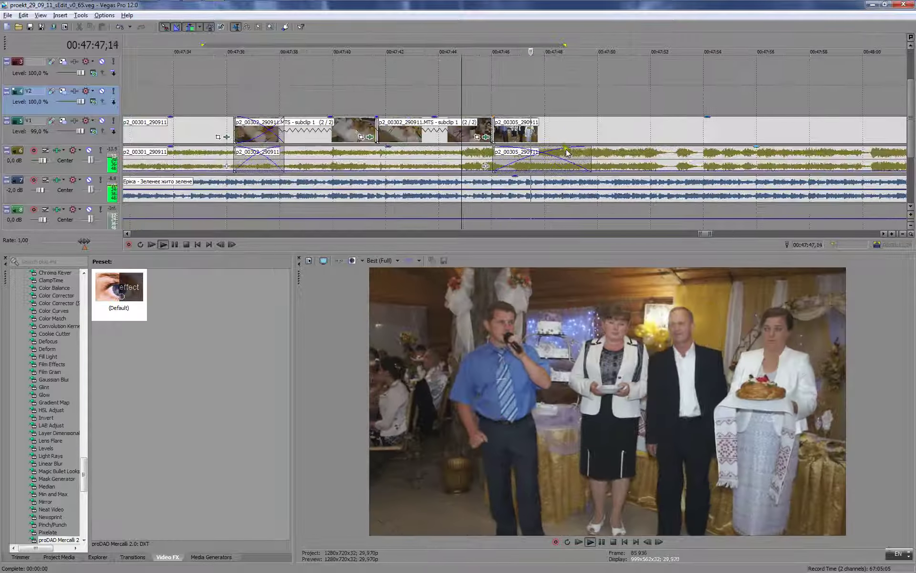
key("Return")
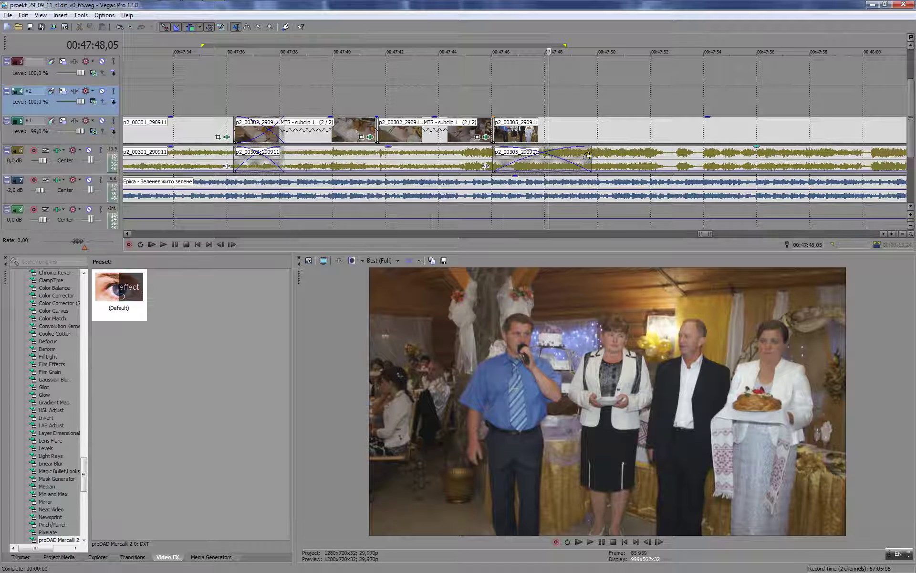
left_click_drag(590, 153, 570, 199)
left_click(494, 190, "shift")
left_click(525, 189, "shift")
- Add two volume points over the start of the p2_00305 audio and raise the second to 0,5 dB
double_click(503, 170)
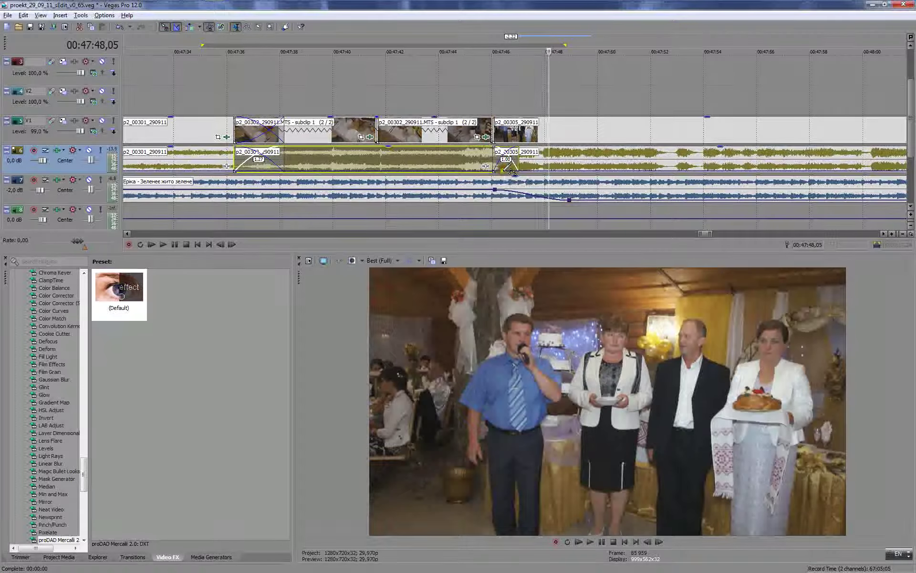
double_click(532, 169)
left_click_drag(532, 170, 577, 158)
- Play the transition from p2_00302 into p2_00305 to check the picture cut and the sound levels
left_click(487, 91)
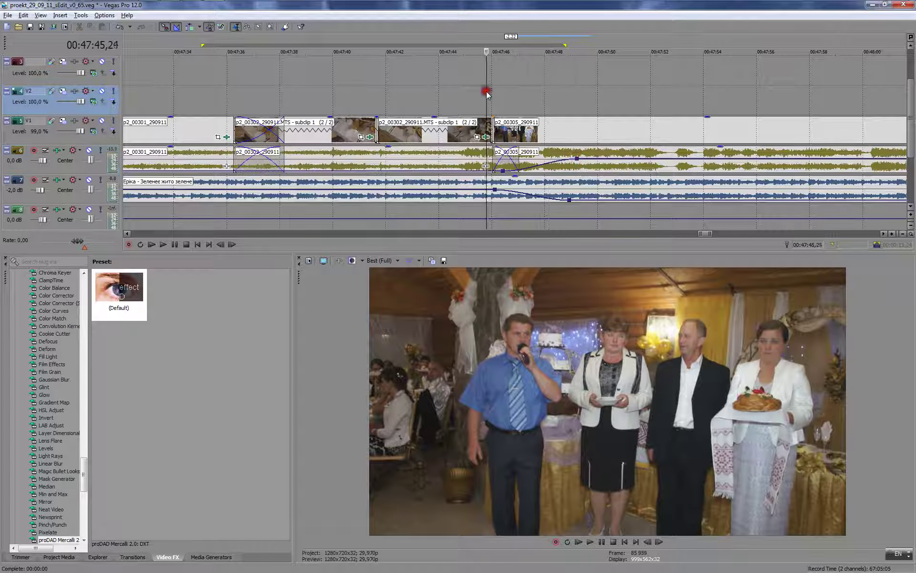
key("space")
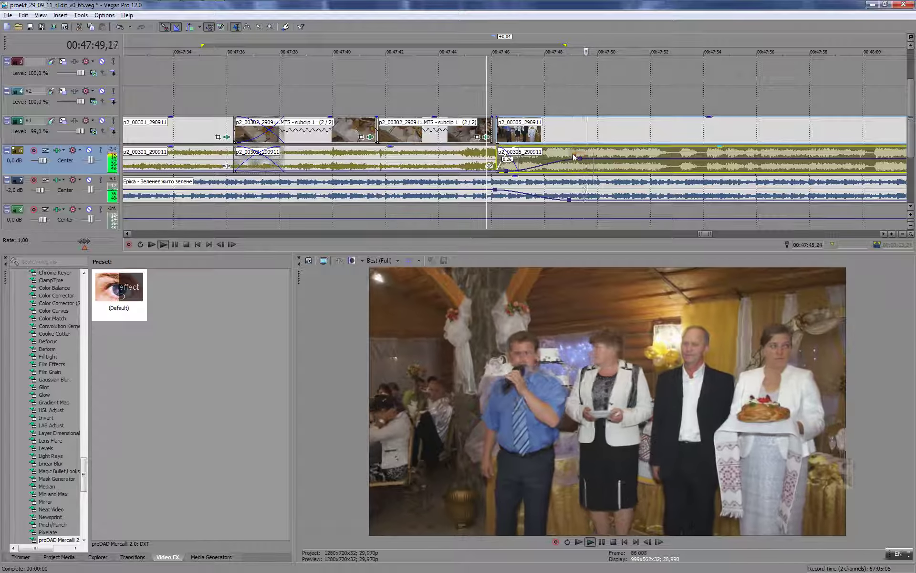
left_click_drag(507, 132, 507, 131)
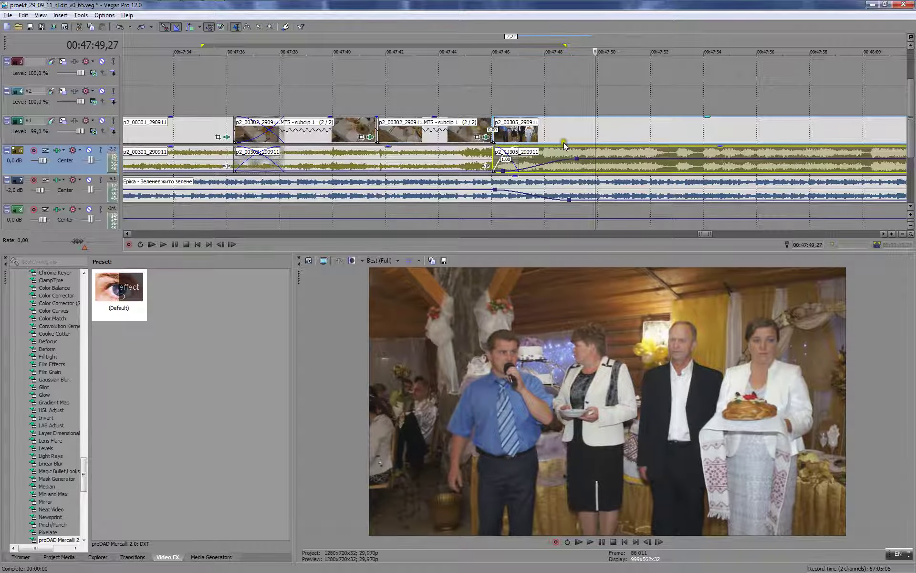
left_click(474, 98)
key("space")
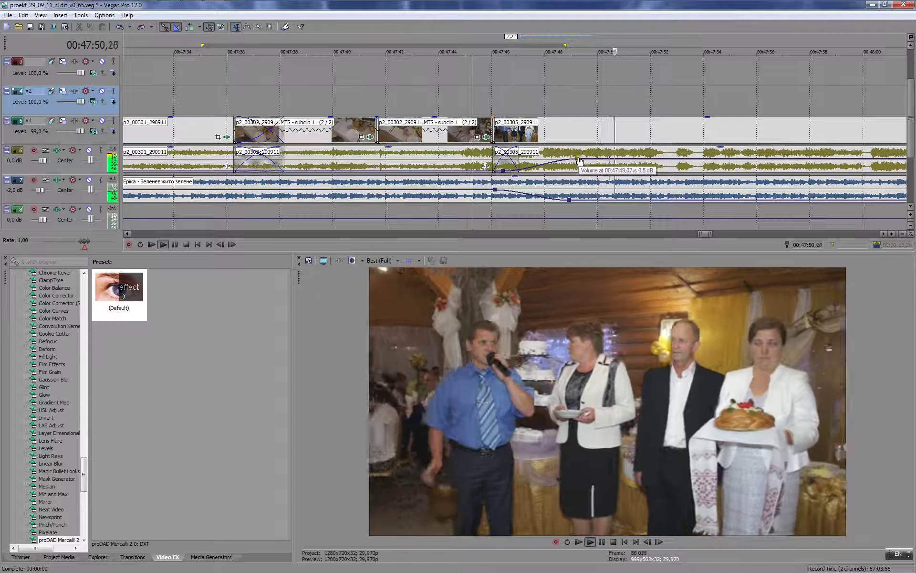
key("Return")
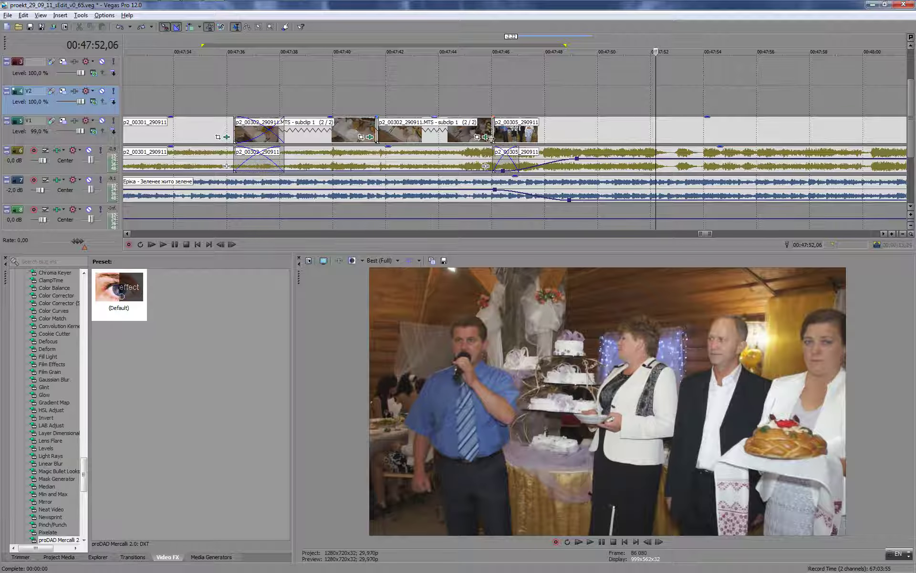
- Trim about 3,6 s off the start of the p2_00305 video and shorten the end of the p2_00302 audio by 2,12 s
left_click(555, 137)
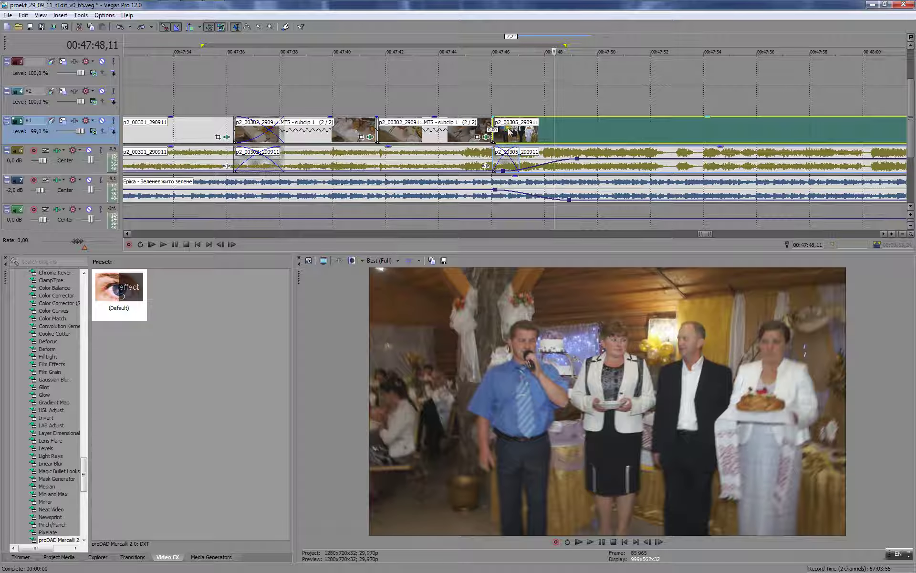
left_click_drag(493, 125, 589, 126)
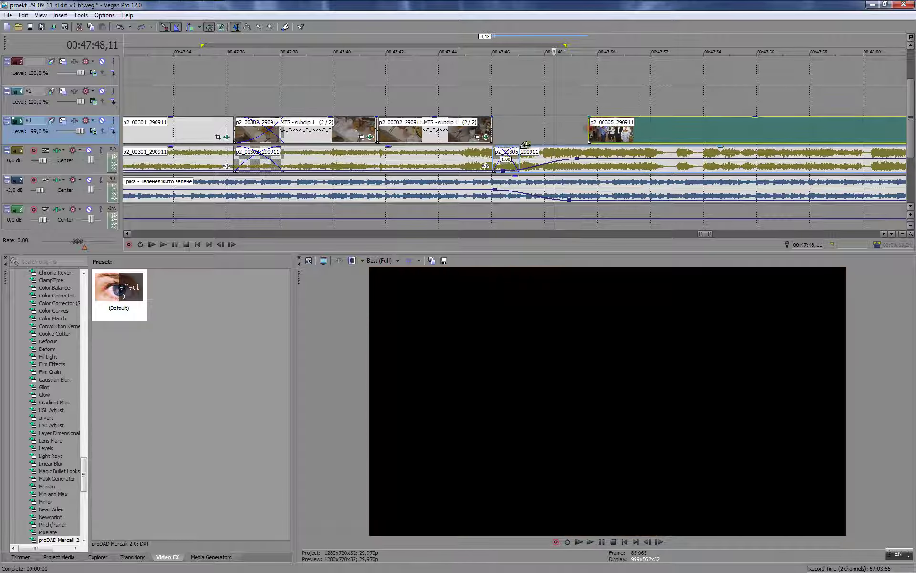
left_click_drag(515, 152, 451, 155)
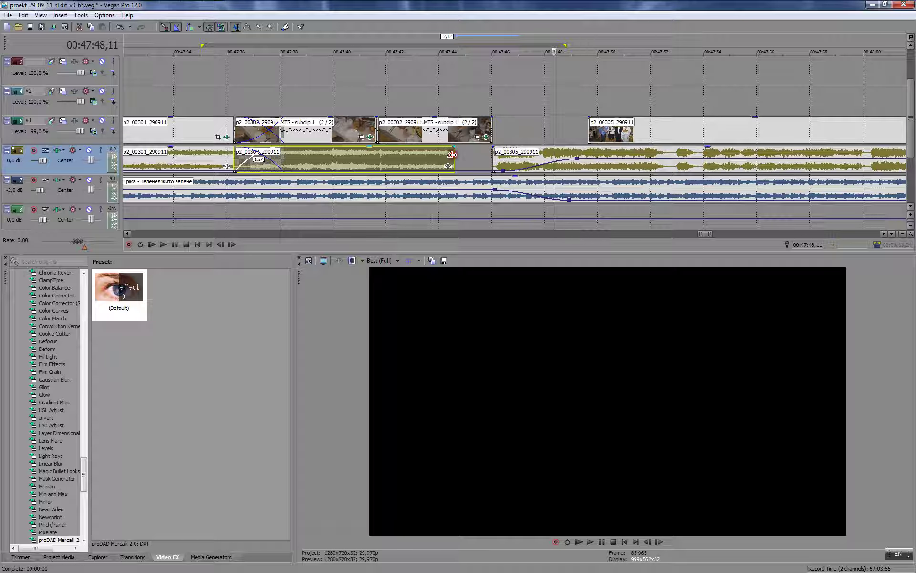
left_click(509, 157)
left_click(611, 126)
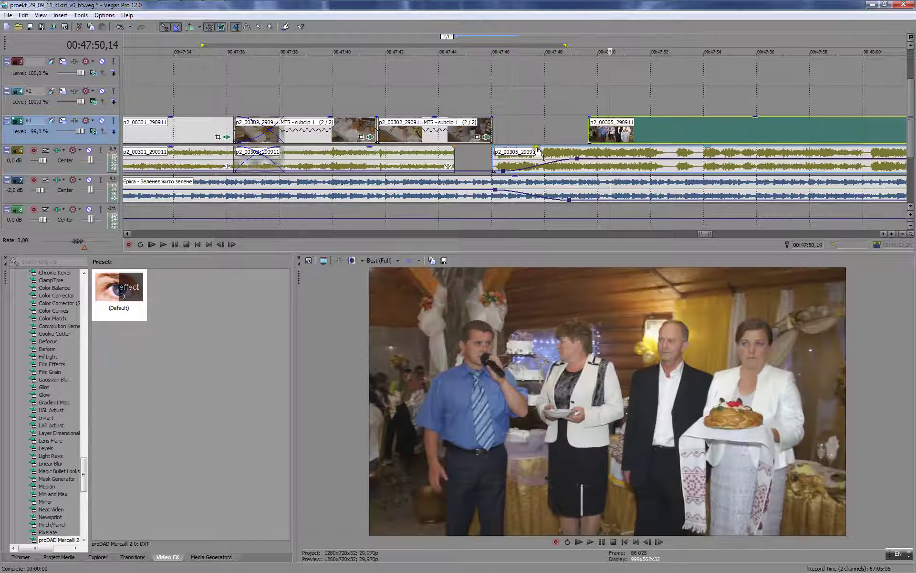
- Move p2_00305 with its audio earlier until its picture abuts the second p2_00302 piece and its sound starts underneath
left_click_drag(538, 151, 481, 166)
scroll(481, 166, "up", 1)
scroll(501, 149, "down", 1)
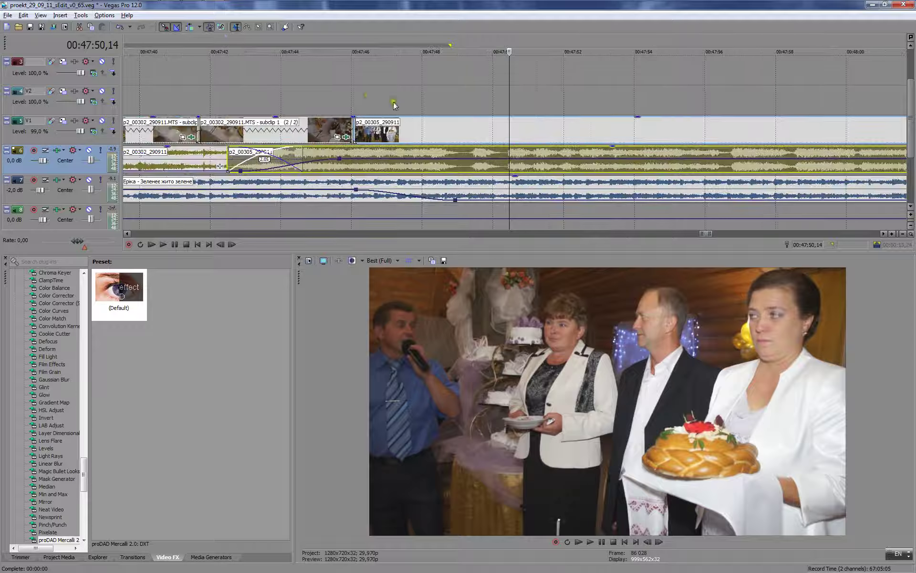
left_click(368, 94)
scroll(375, 131, "up", 4)
left_click(407, 157)
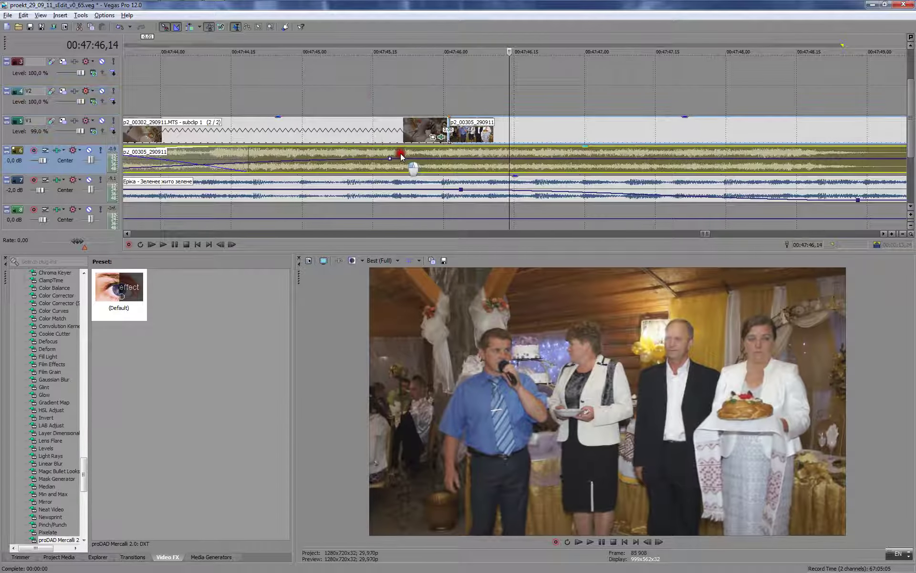
scroll(408, 162, "down", 4)
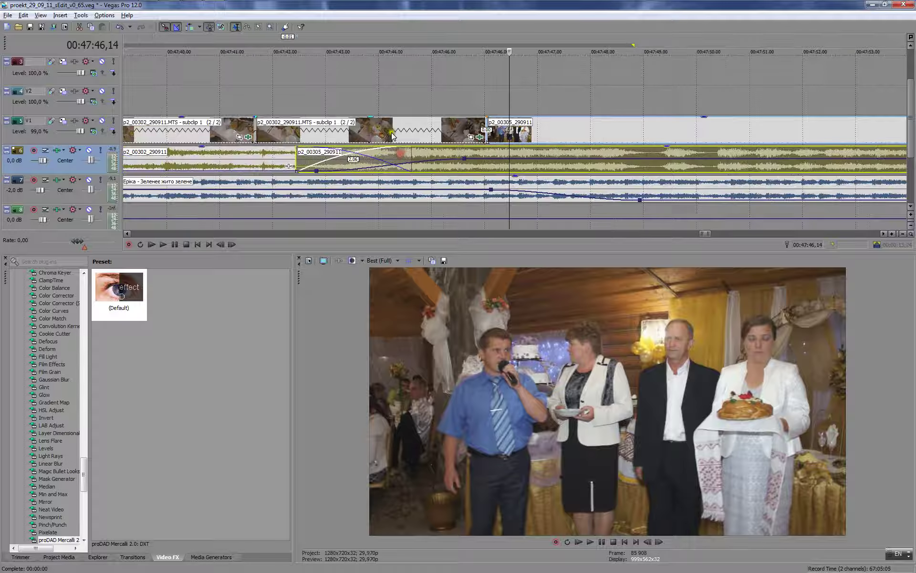
- Start the music fade earlier with a volume point near 00:47:41 and lower the song to -8,7 dB at 00:47:43,09
double_click(338, 190)
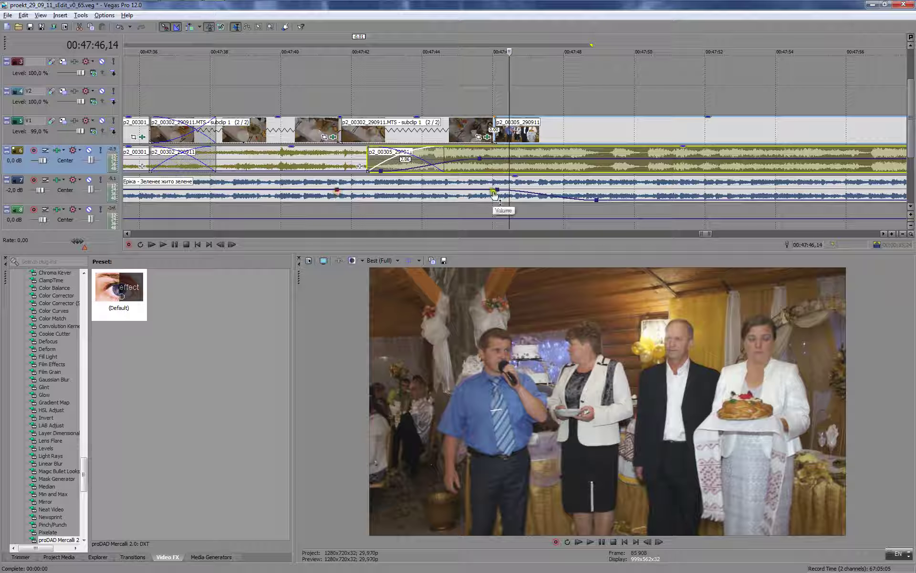
left_click_drag(495, 195, 402, 202)
left_click_drag(397, 200, 398, 198)
- Shorten the audio crossfade between p2_00302 and p2_00305 by about one second and play the transition
left_click_drag(440, 155, 405, 155)
left_click(352, 97)
key("space")
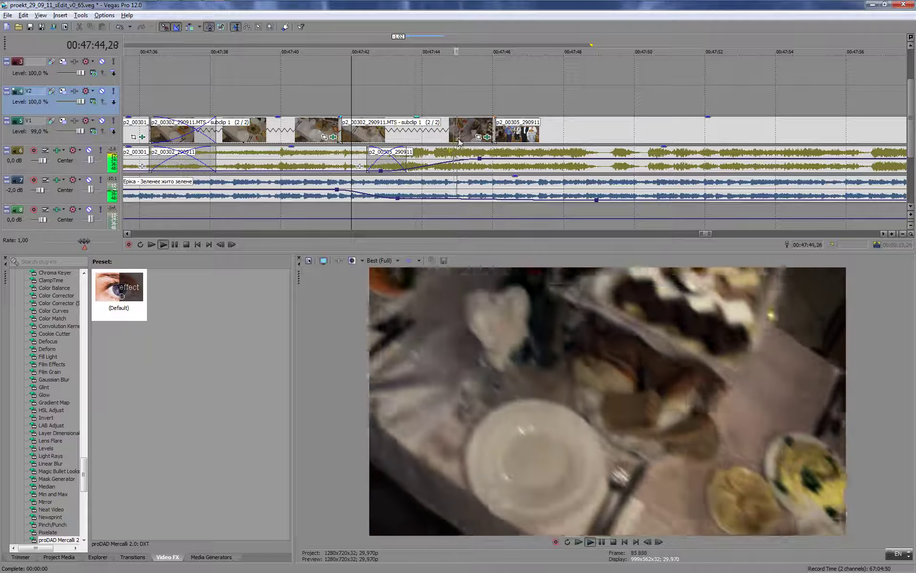
key("Return")
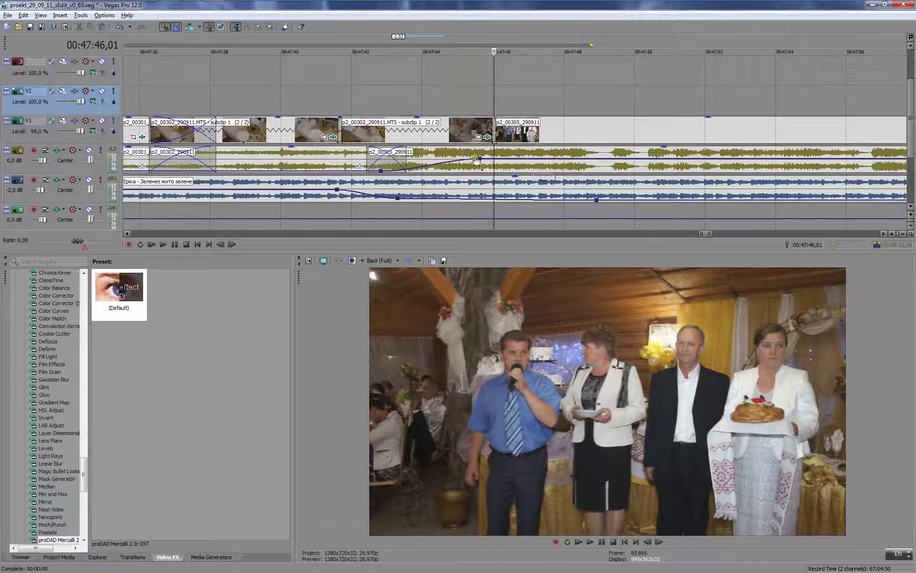
- Lower the p2_00305 volume point to -5,0 dB near 00:47:45,26, add a higher point near 00:47:51, and play the passage
left_click_drag(476, 161, 488, 166)
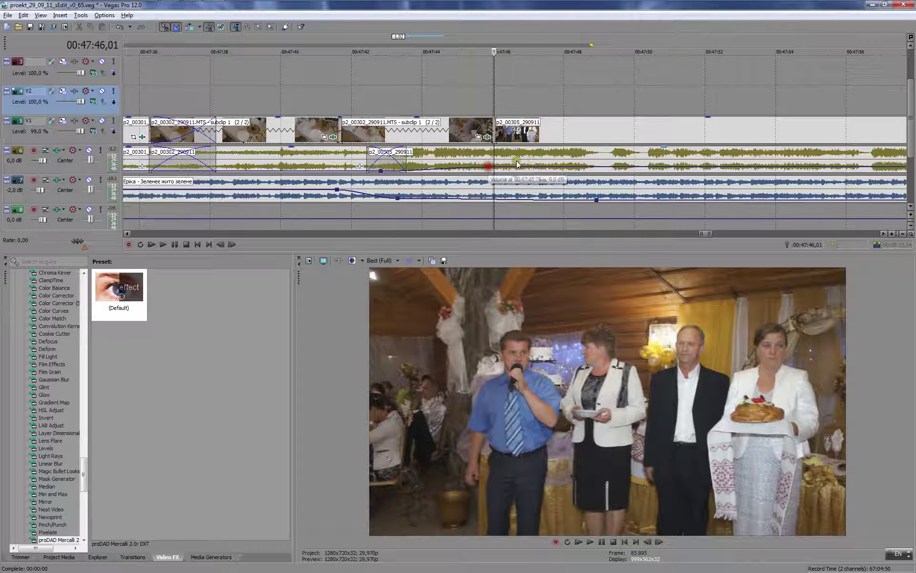
double_click(689, 166)
left_click_drag(689, 166, 690, 159)
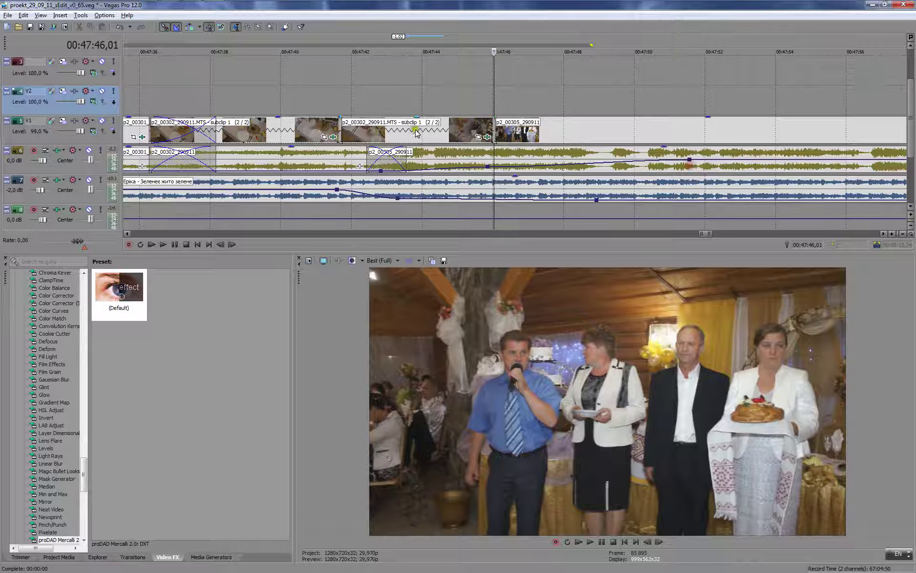
left_click(253, 88)
key("space")
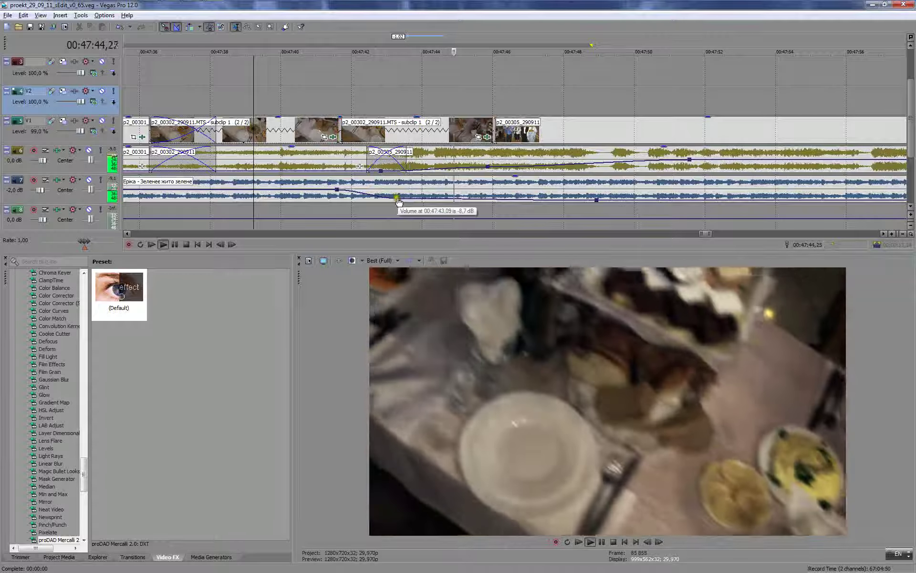
- Set the music's middle volume point to -3,1 dB at 00:47:43,24 and fine-tune its last point near 00:47:49 during playback
left_click_drag(398, 197, 415, 195)
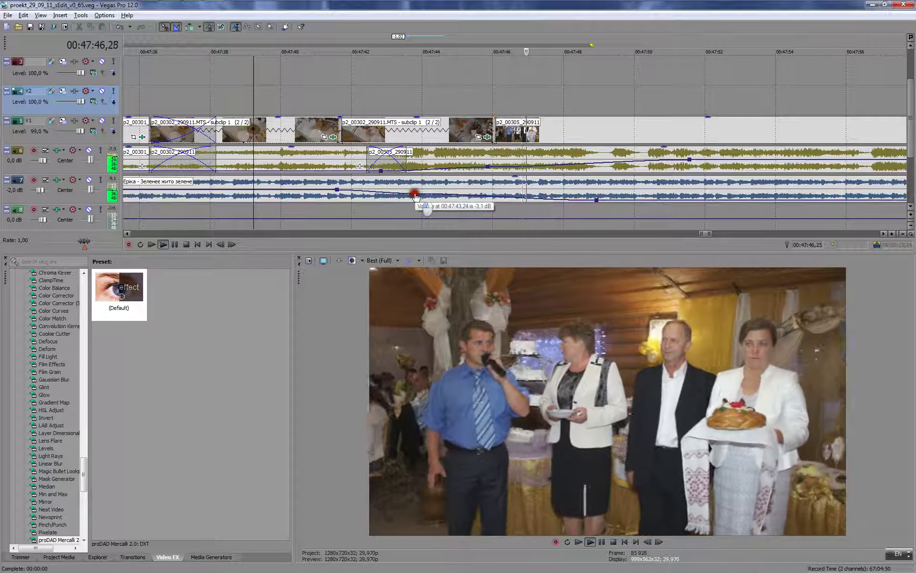
scroll(568, 98, "down", 3)
scroll(496, 76, "down", 2)
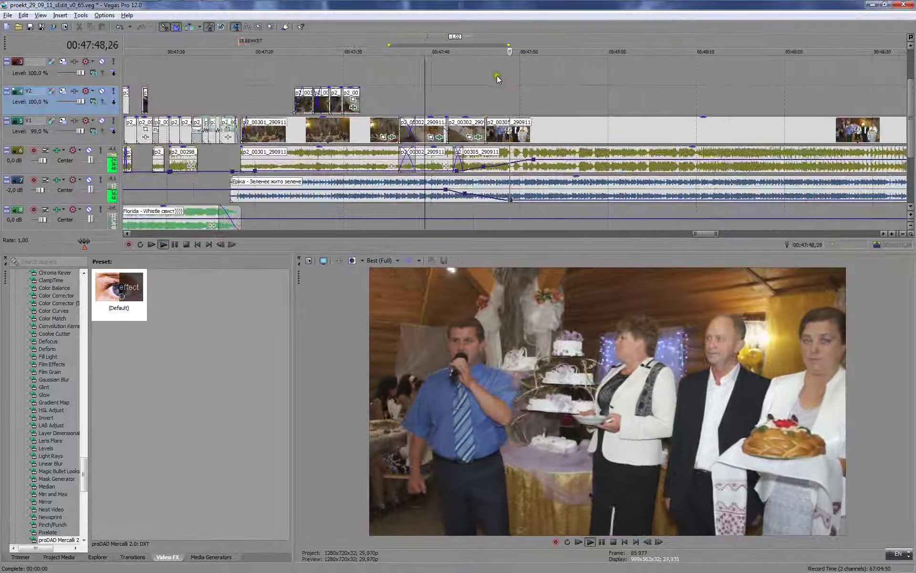
left_click(512, 198)
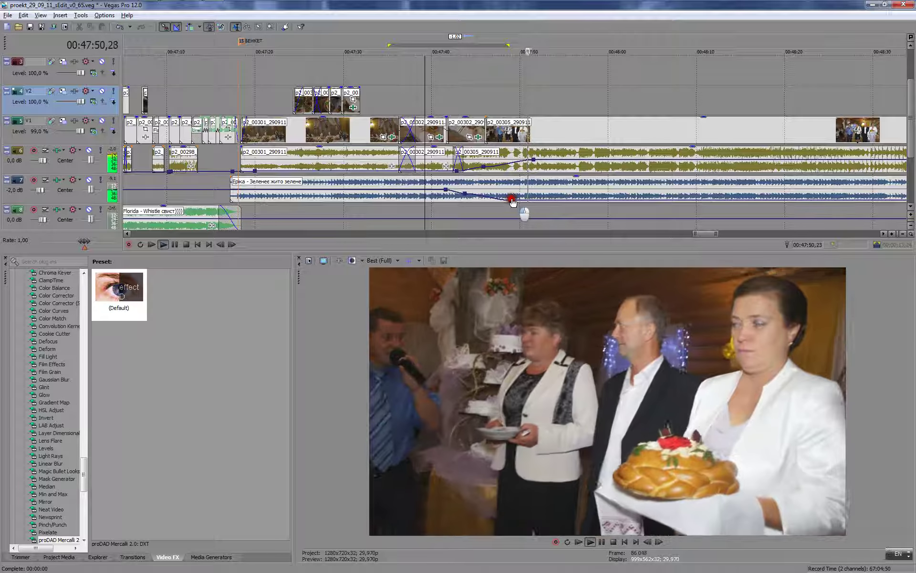
left_click_drag(511, 198, 512, 200)
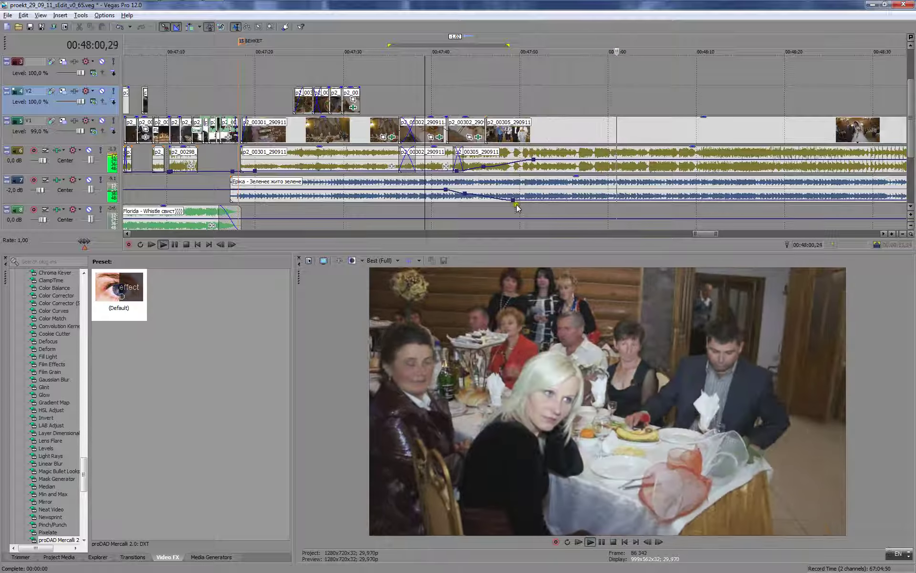
left_click_drag(516, 206, 515, 202)
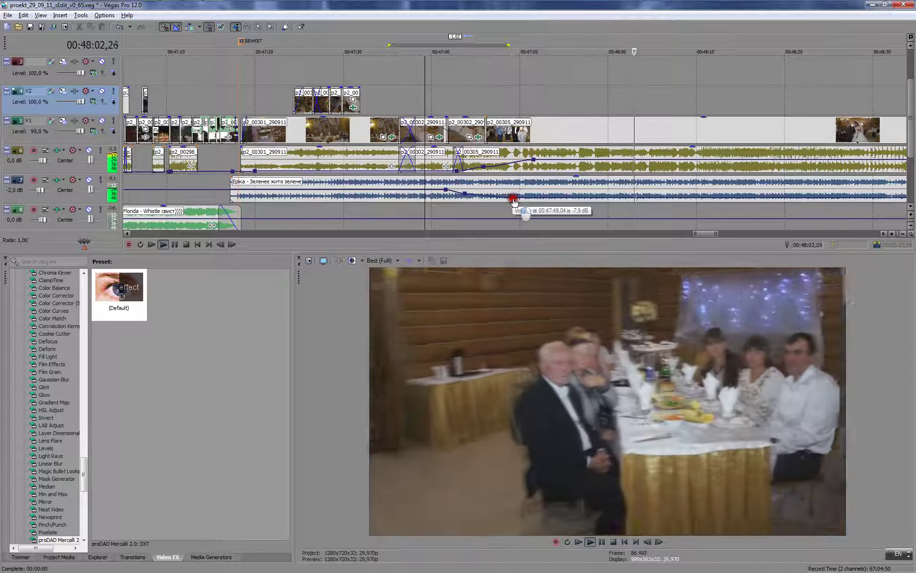
left_click_drag(514, 202, 514, 201)
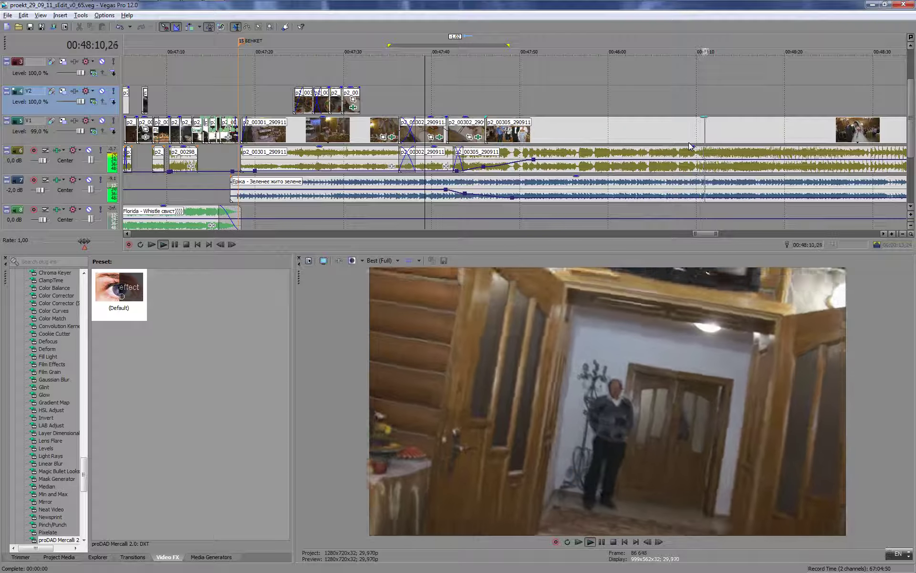
- Split the song under p2_00305 at about 00:48:16,25 and delete the part after the split
scroll(687, 163, "down", 2)
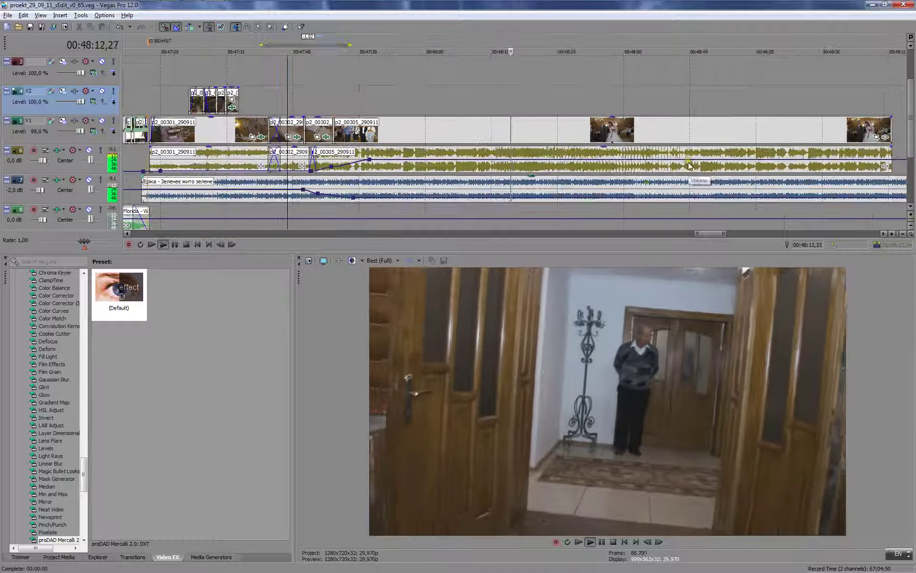
left_click(536, 189)
key("s")
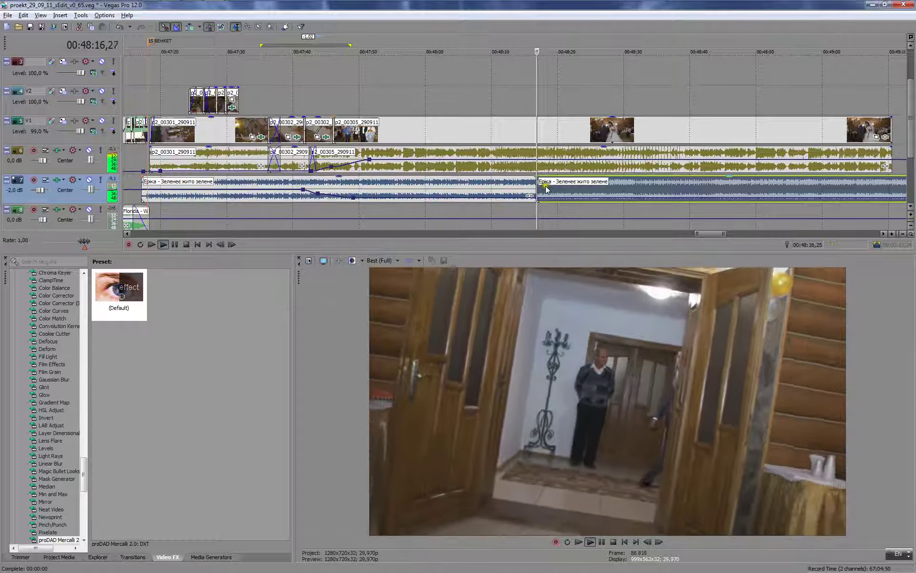
key("Delete")
- Give the shortened song a fade-out of about 11 seconds starting near 00:48:05, and play the fade
left_click_drag(535, 177, 464, 177)
left_click(463, 135)
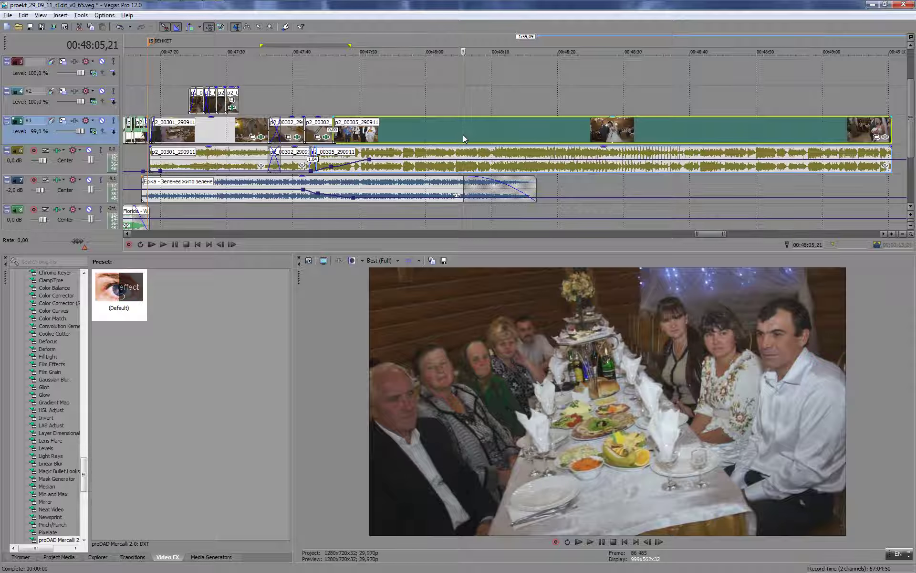
key("space")
scroll(506, 137, "down", 3)
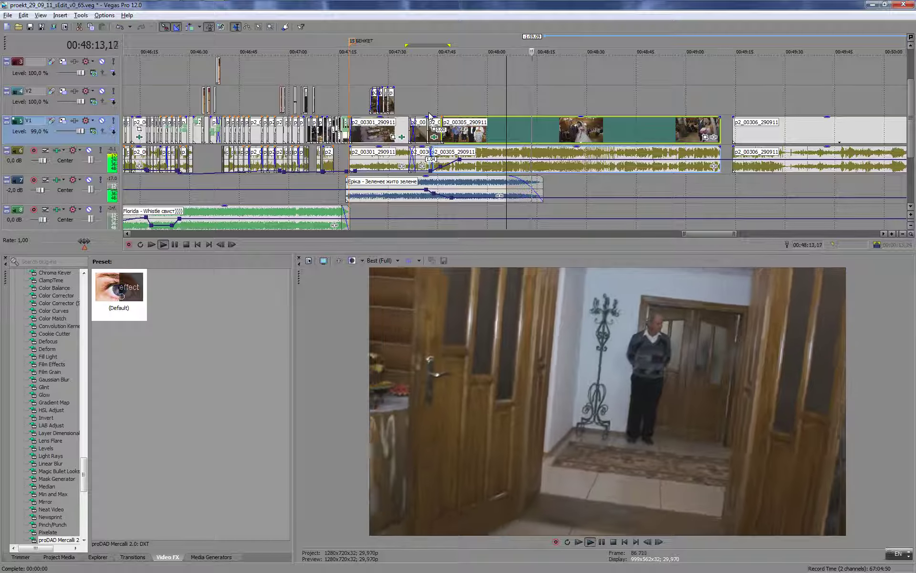
key("Return")
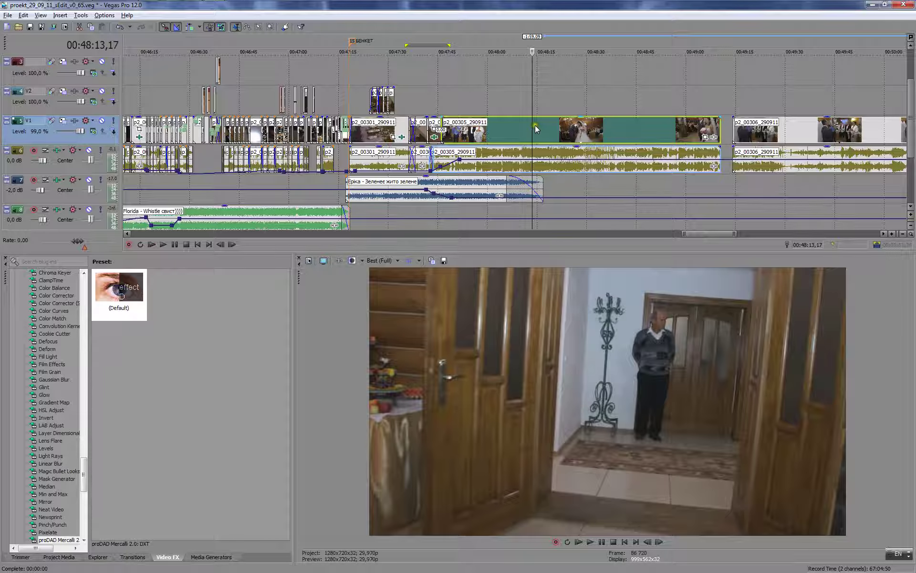
- Play p2_00305 from 00:48:05,09 and lower its volume line after the last point to about -1,5 dB
left_click_drag(534, 125, 505, 124)
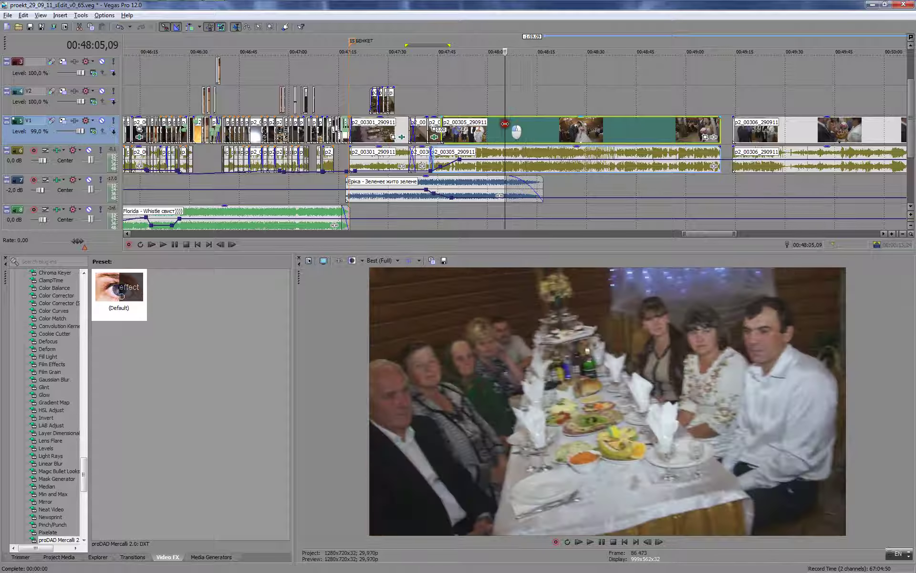
key("space")
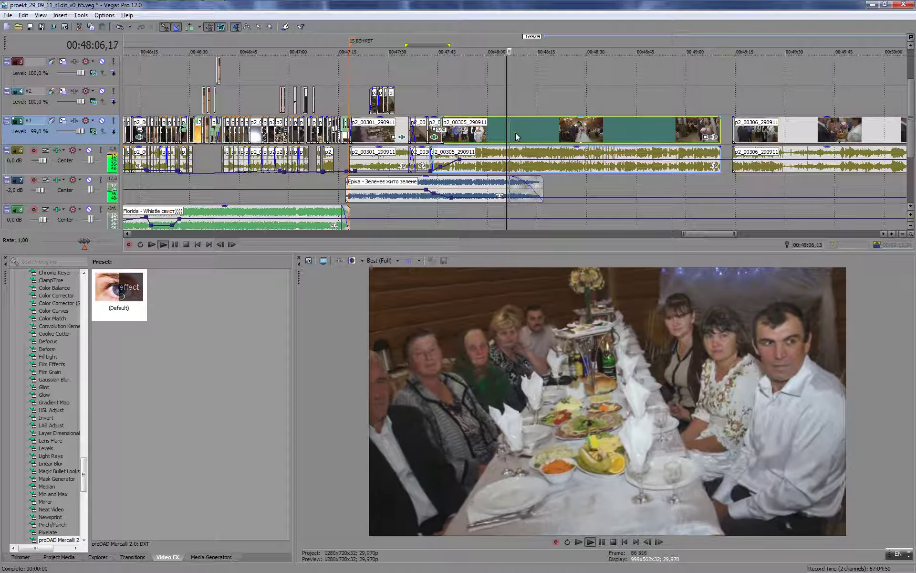
left_click_drag(484, 159, 484, 163)
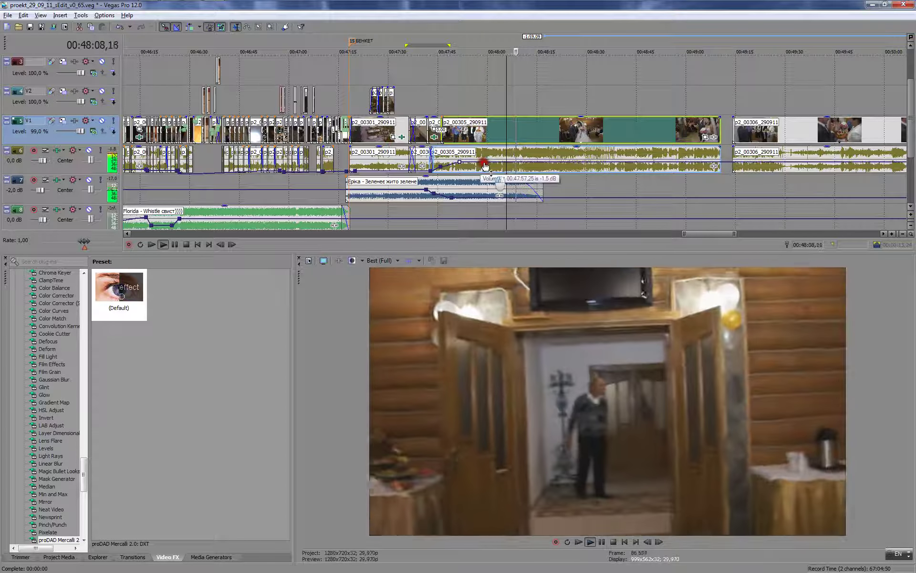
key("space")
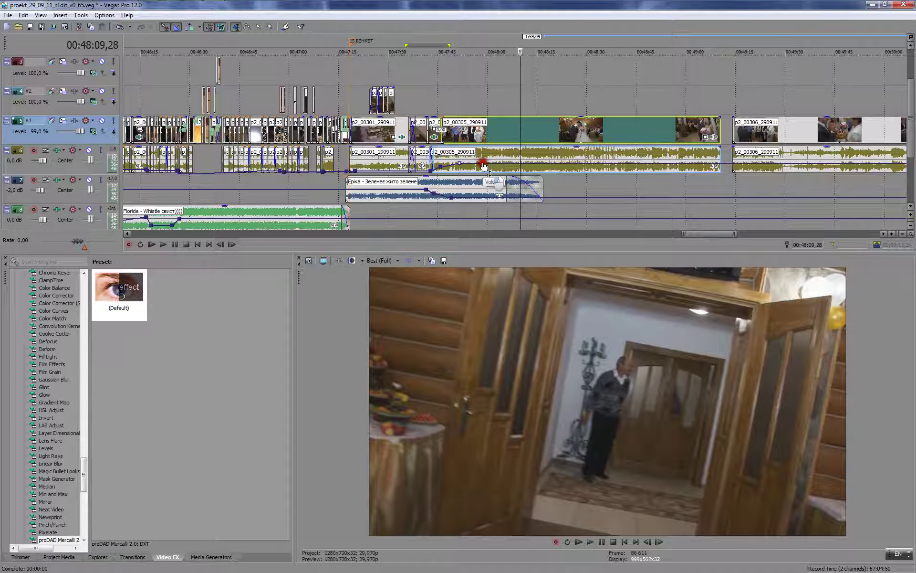
mouse_move(484, 165)
left_mouse_down()
mouse_move(440, 169)
mouse_move(481, 164)
left_mouse_up()
- Compare the sound level of the earlier passage near 00:46:57 with the p2_00305 passage near 00:48:05
left_click(503, 80)
left_click(280, 79)
key("space")
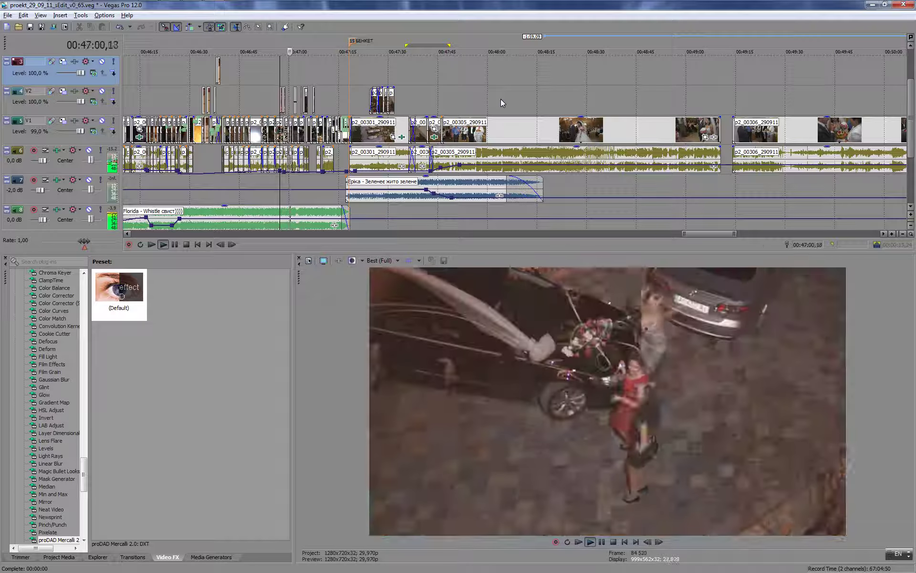
key("Return")
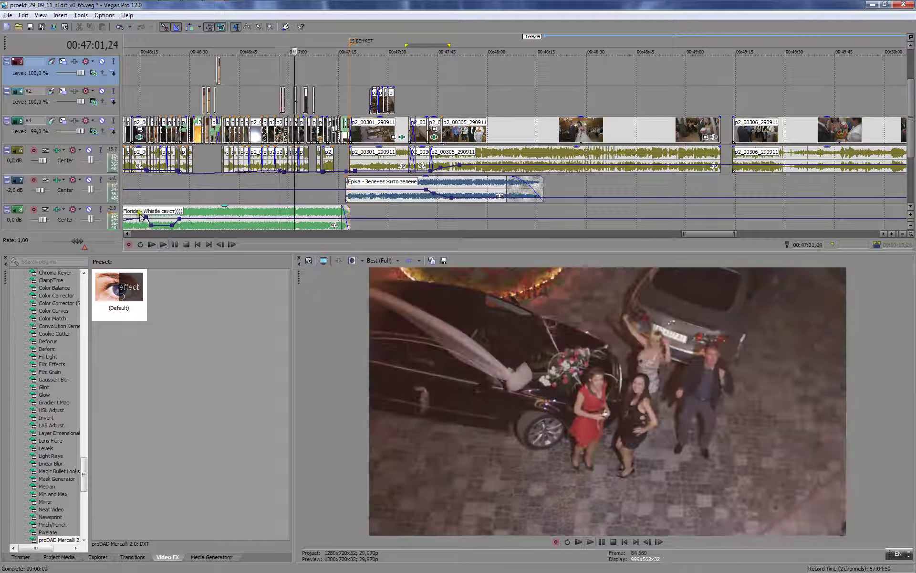
key("space")
left_click(503, 99)
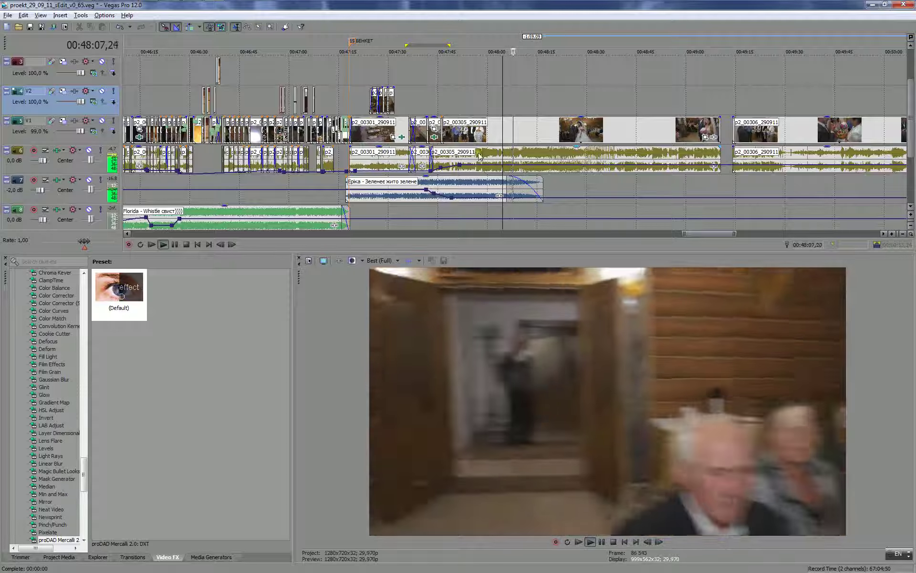
scroll(494, 165, "up", 4)
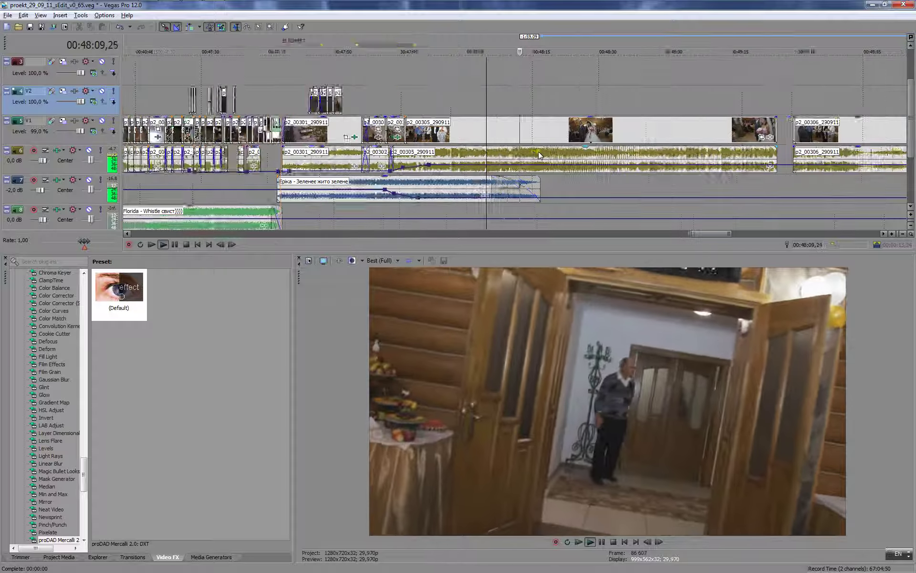
scroll(537, 162, "down", 5)
scroll(542, 165, "up", 4)
key("space")
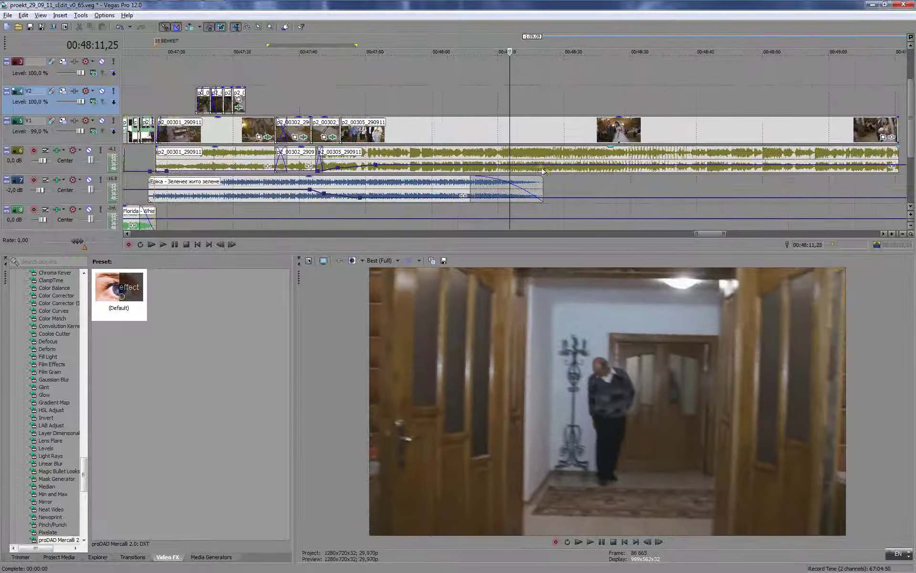
- Replay p2_00305 between about 00:48:03 and 00:48:10 to examine the camera pan from the guests' table to the doorway
left_click(482, 138)
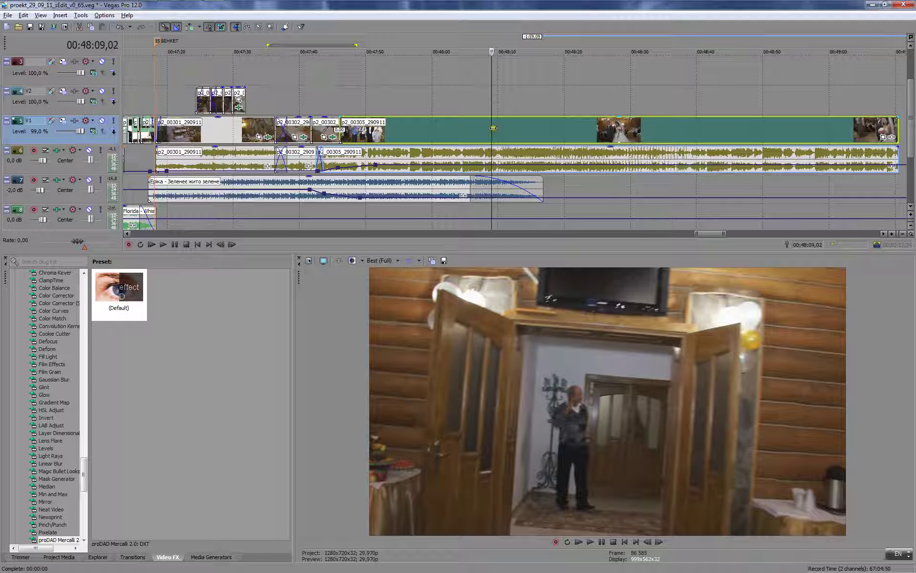
left_click_drag(493, 128, 474, 132)
key("space")
key("Return")
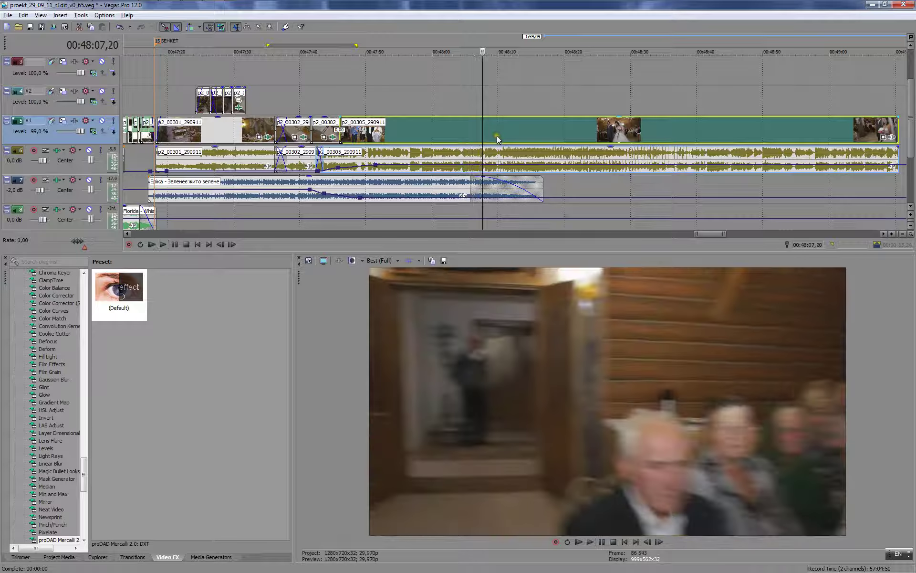
left_click(464, 128)
key("space")
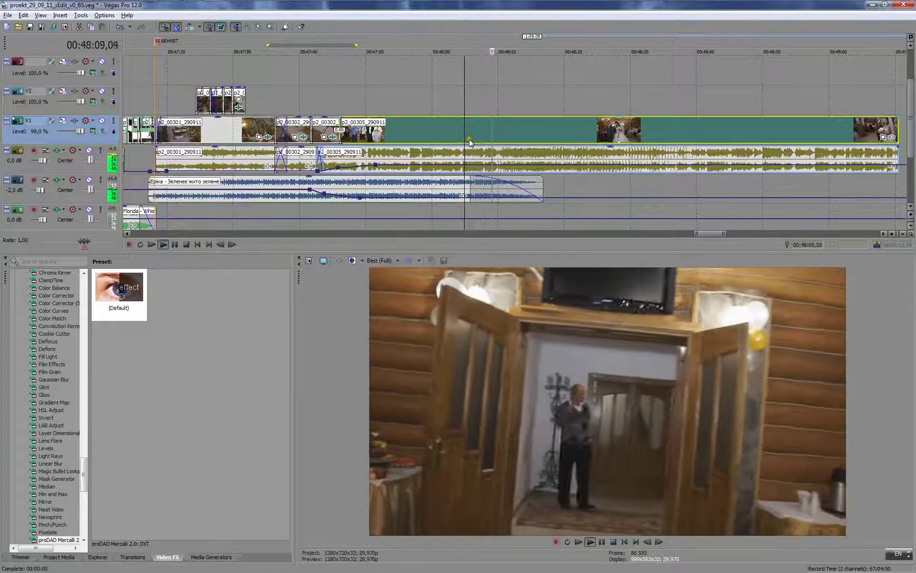
key("Return")
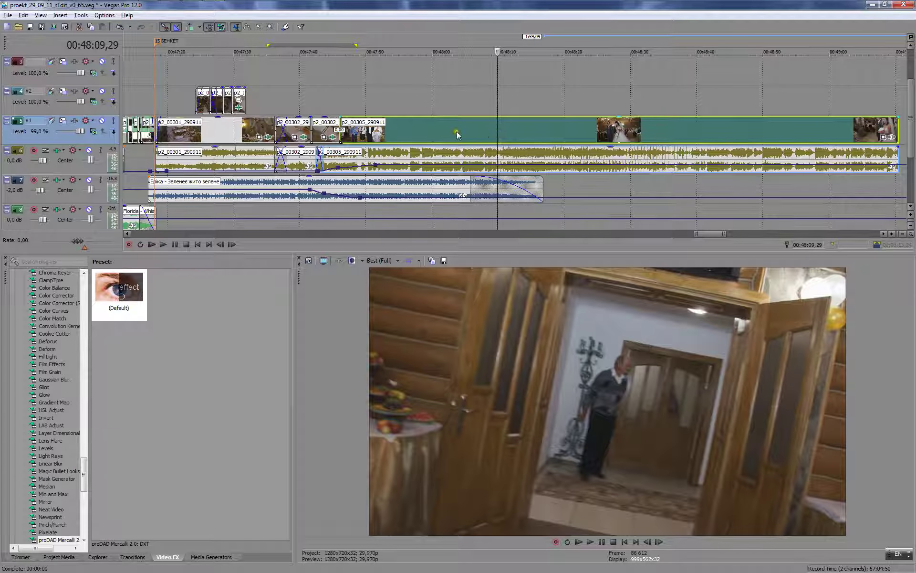
left_click(457, 135)
key("Return")
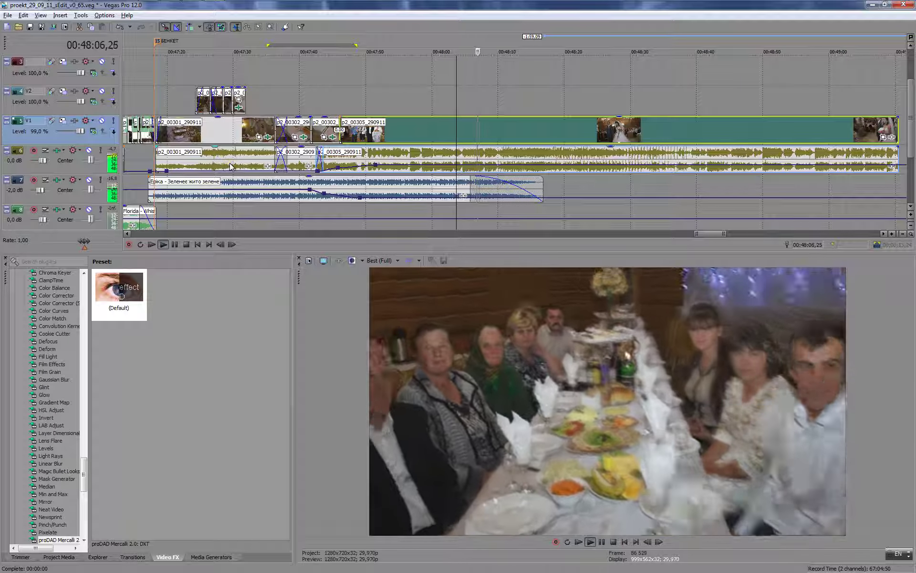
key("Return")
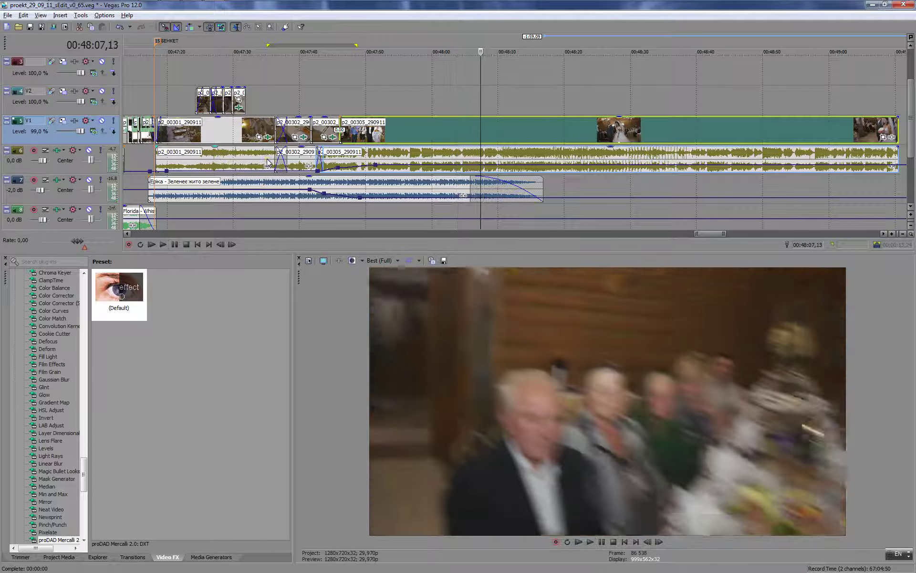
- Split the p2_00305 video at 00:48:05,28 and at 00:48:06,17, before the camera pans away from the table
key("Left")
key("Left")
key("Left")
key("Left")
key("Left")
key("Left")
key("Left")
key("Left")
key("Left")
key("Left")
key("Left")
key("Left")
key("Left")
key("Left")
key("Left")
key("Left")
key("Left")
key("Left")
key("Left")
key("Left")
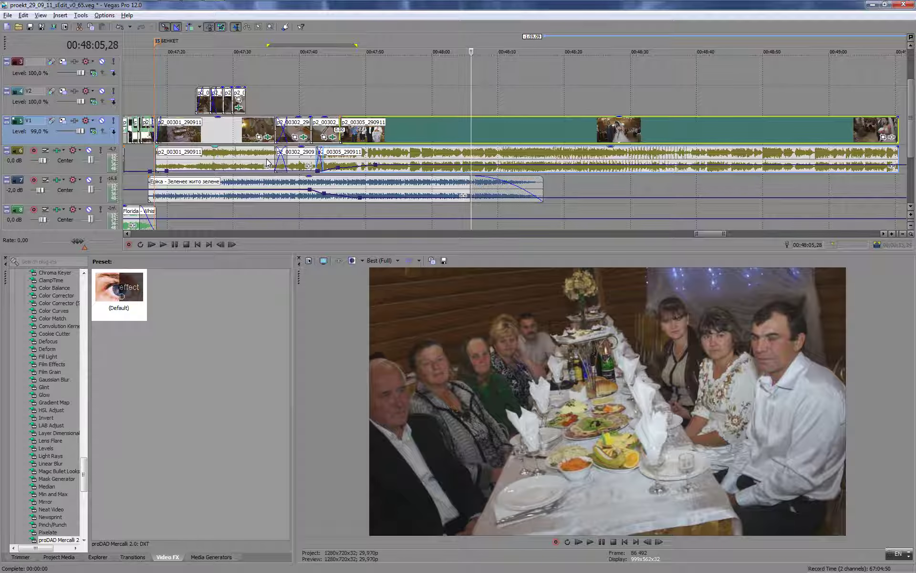
key("s")
key("space")
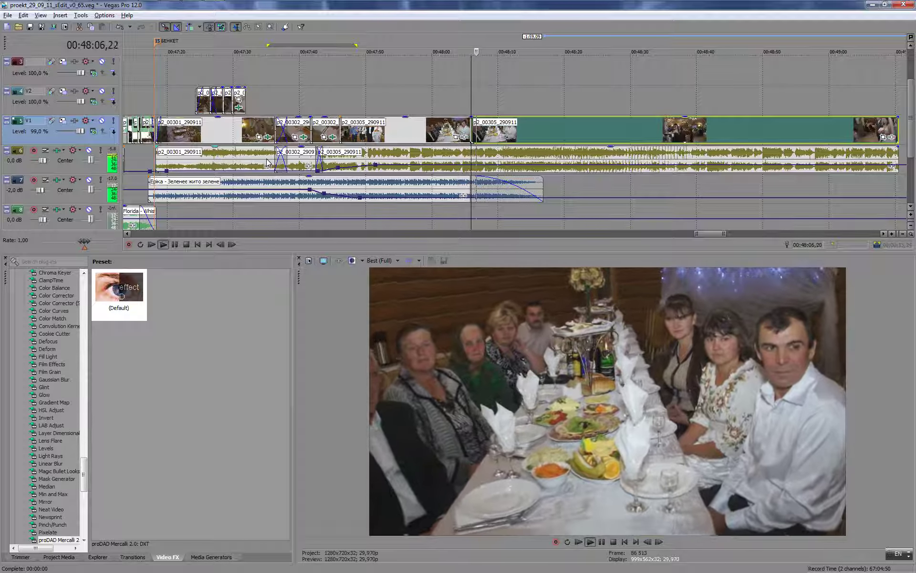
key("Return")
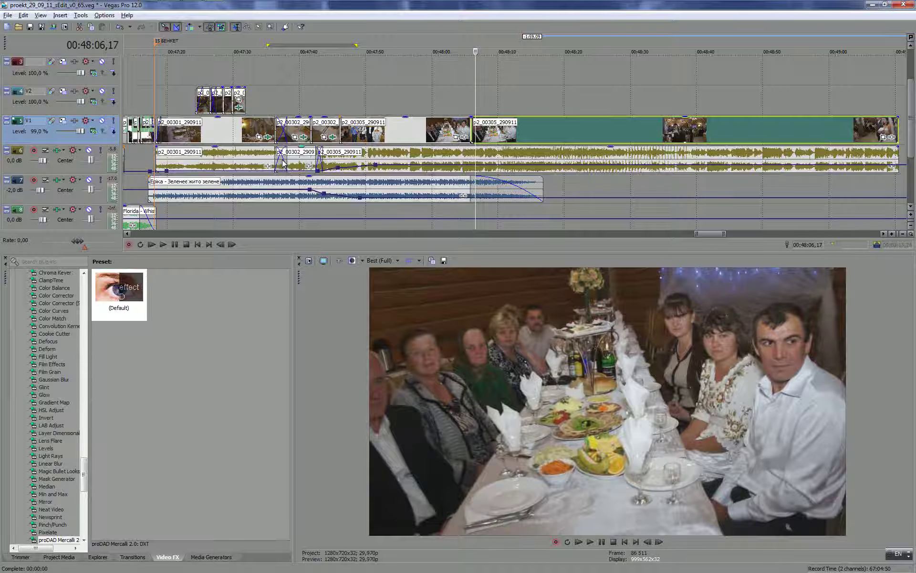
- Split the p2_00305 video again at 00:48:14,01 and delete the doorway section before that cut, keeping the audio
key("space")
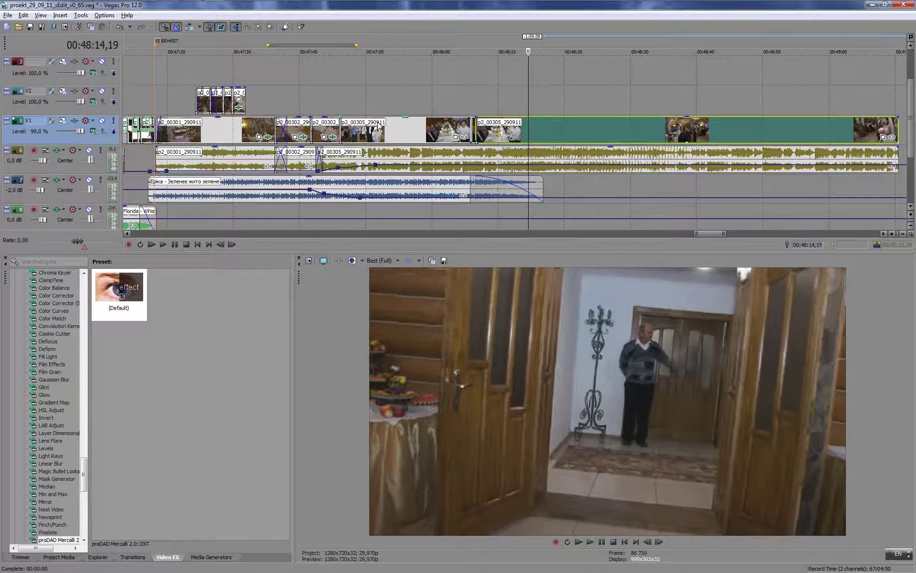
key("Return")
key("s")
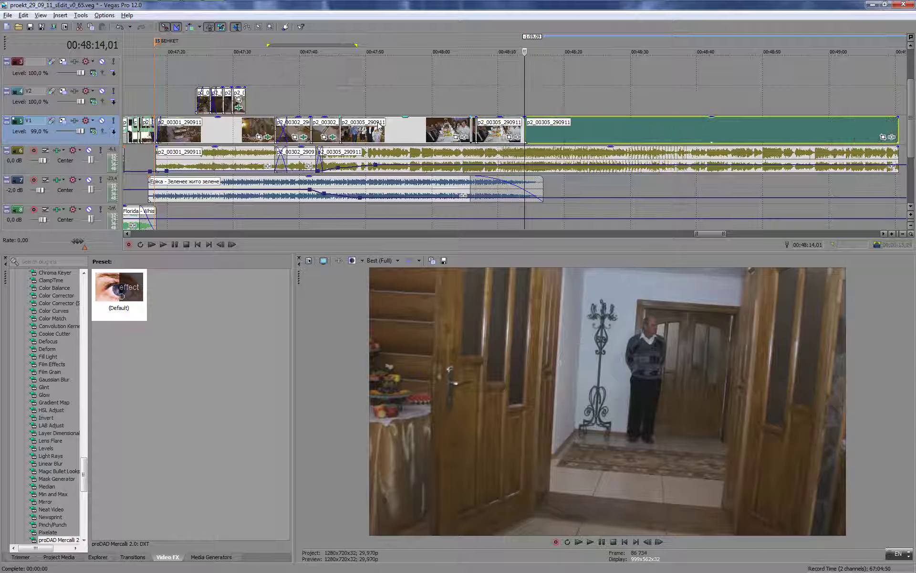
left_click(485, 130)
key("Delete")
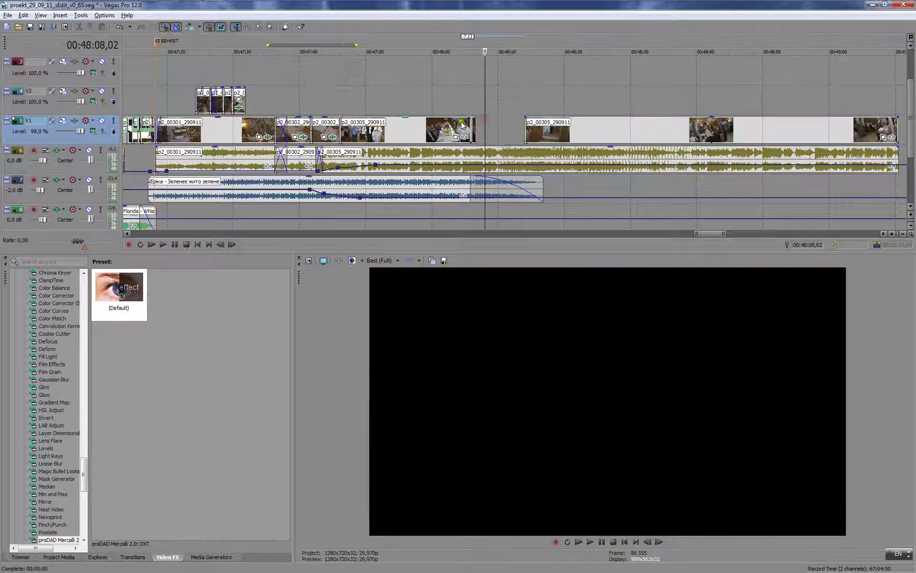
- Extend the first p2_00305 video clip to about 00:48:06,17 in place of the short leftover piece and take that piece off V1
left_click(471, 114)
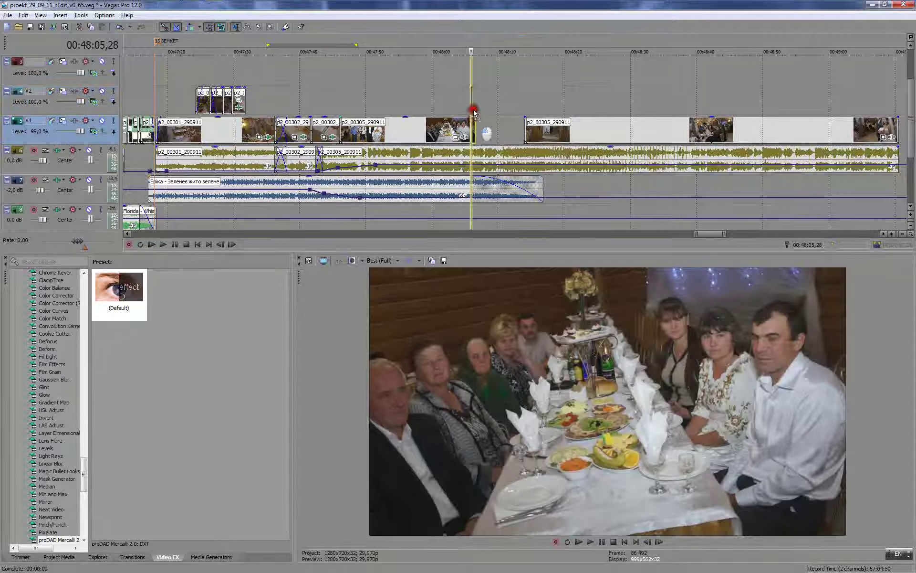
left_click_drag(471, 129, 475, 122)
left_click(471, 108)
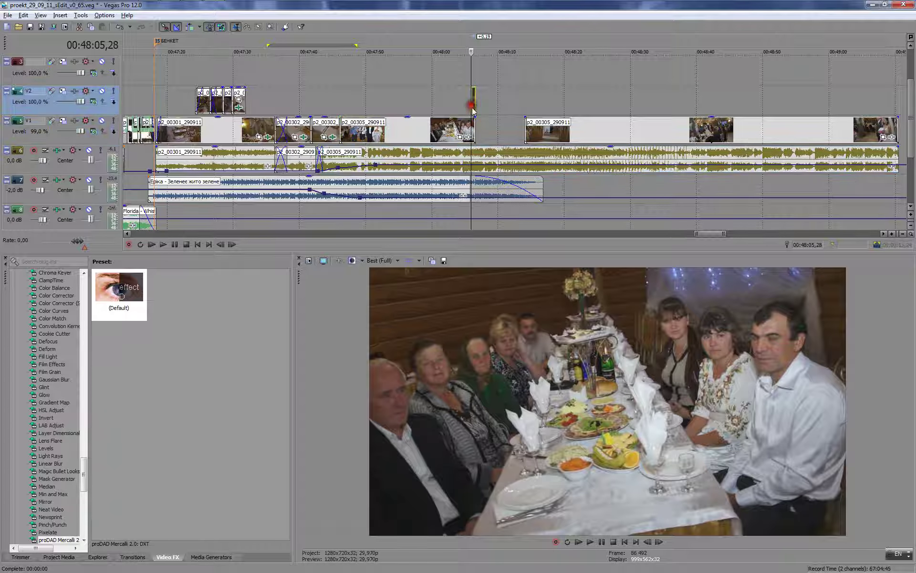
- Replay p2_00305 around the video gap near 00:48:05 to 00:48:14 and the camera pan between about 00:47:52 and 00:47:58
left_click(519, 99)
key("space")
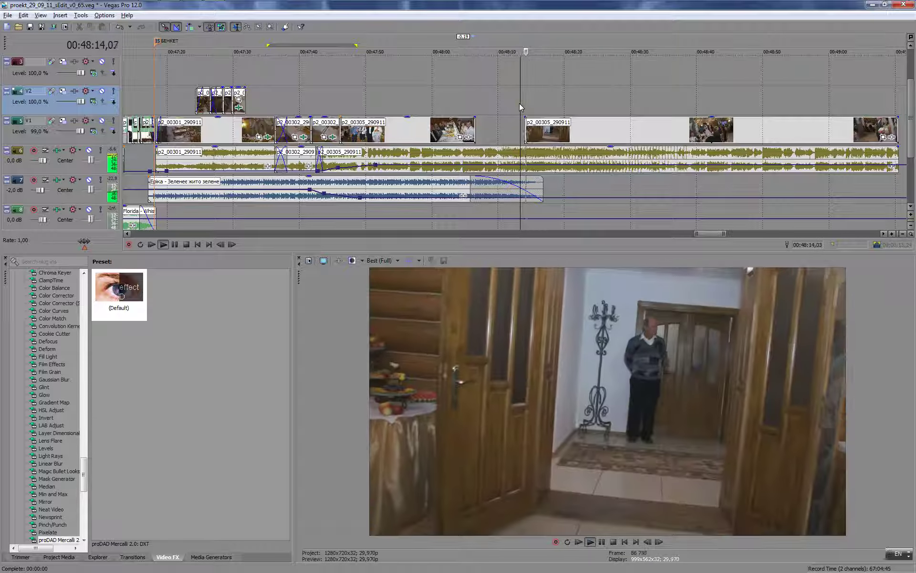
key("space")
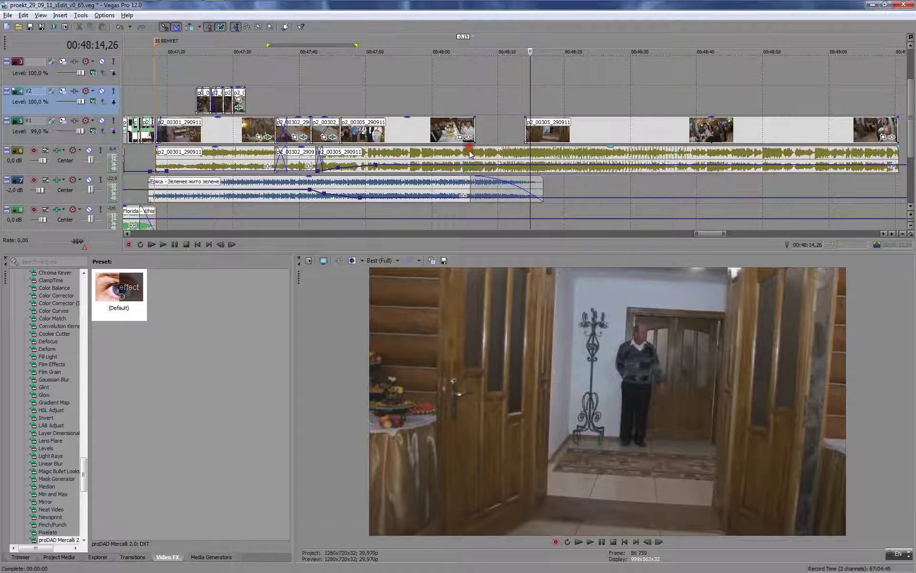
left_click(469, 153)
key("space")
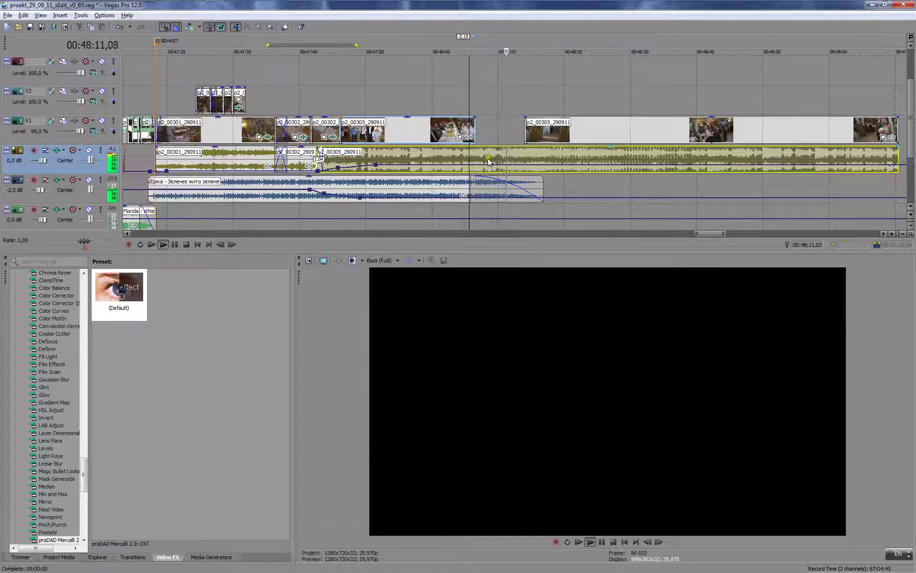
left_click(382, 132)
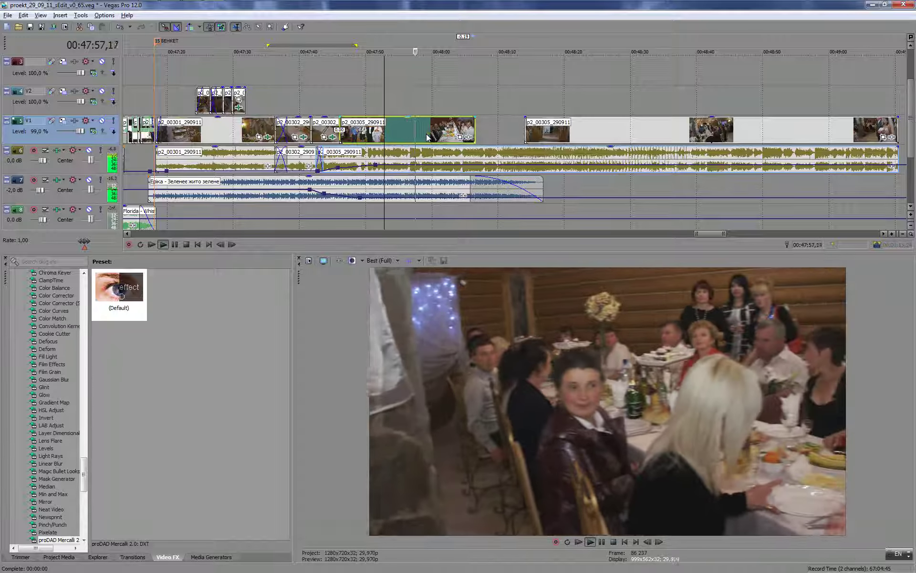
left_click(402, 124)
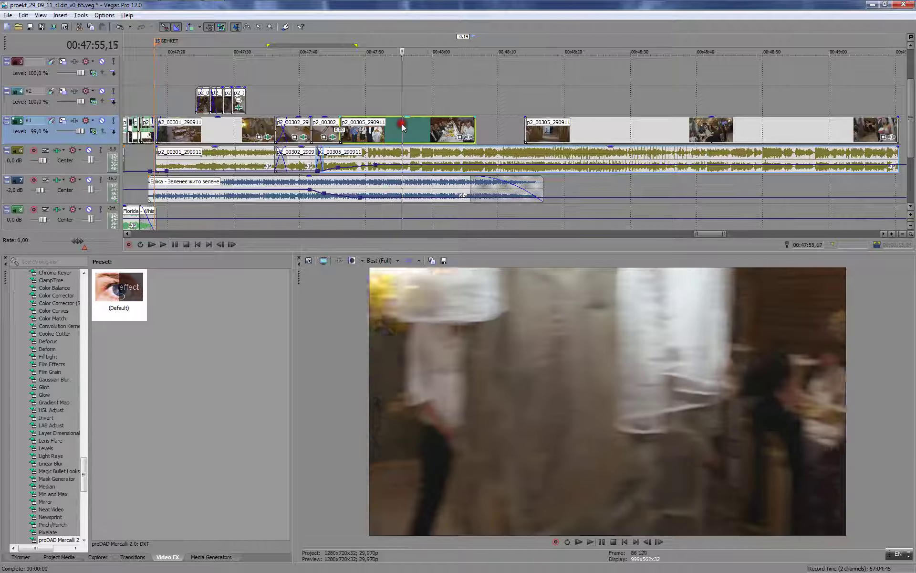
left_click(394, 127)
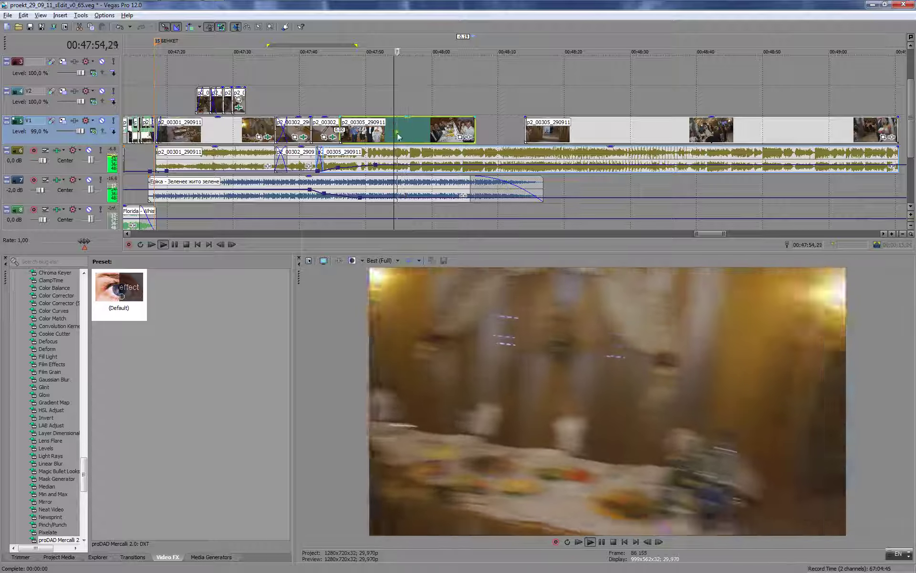
- Split the p2_00305 audio at 00:47:56,19, leaving the video above it whole
scroll(458, 161, "up", 2)
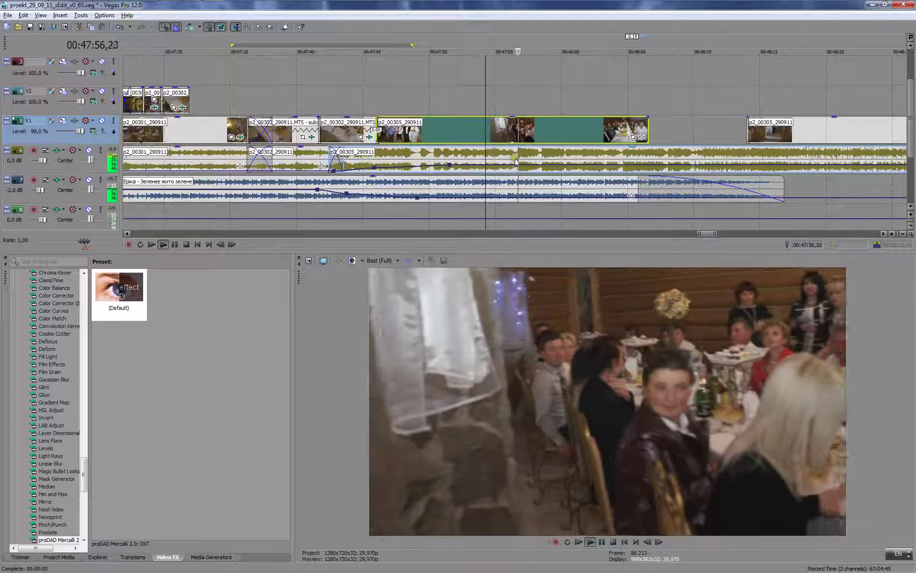
key("Return")
left_click(518, 154)
key("s")
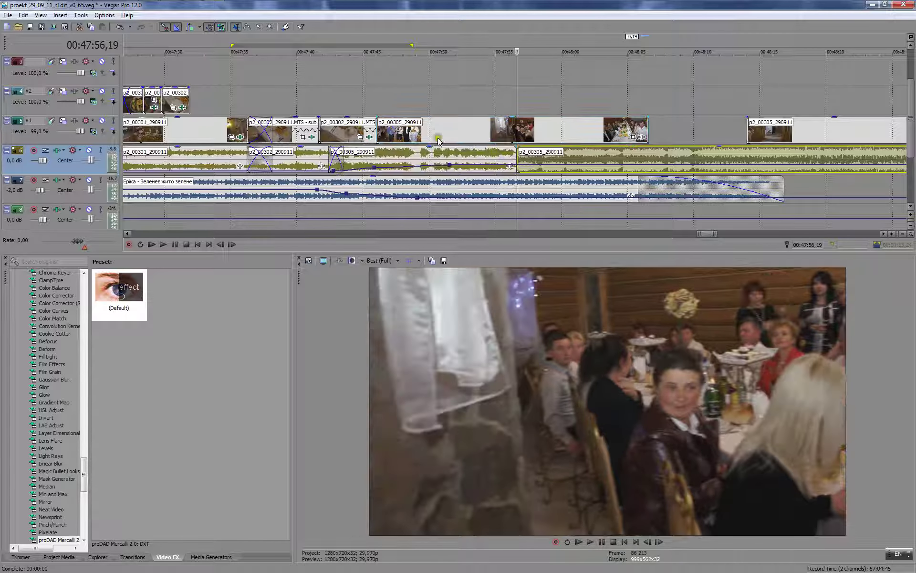
- Split the p2_00305 audio again at 00:48:01,12 and delete the audio section between the two cuts
left_click(537, 152)
key("space")
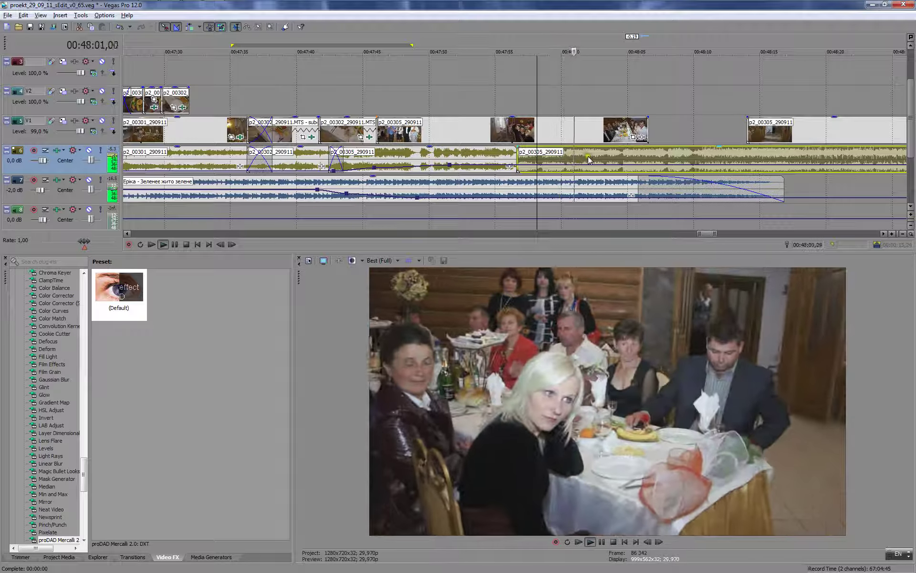
key("Return")
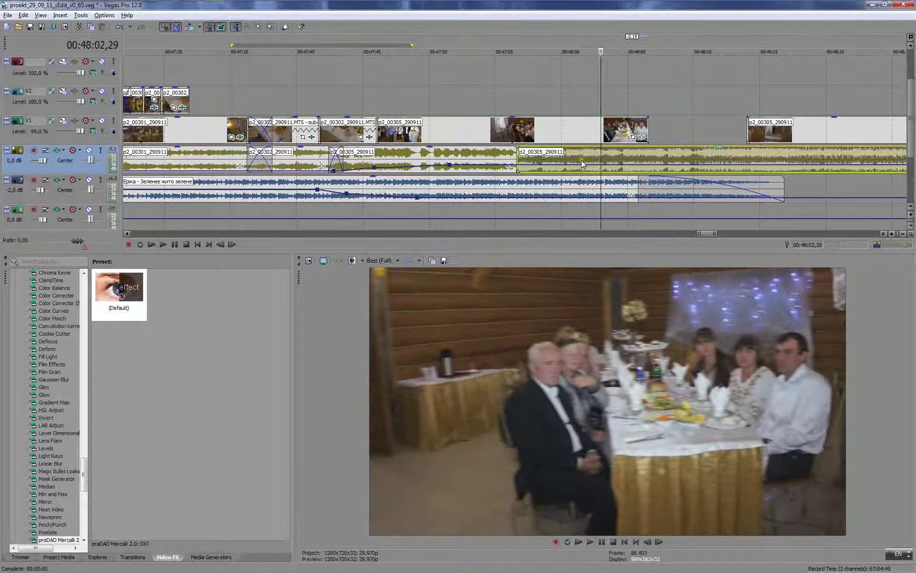
left_click(563, 162)
key("space")
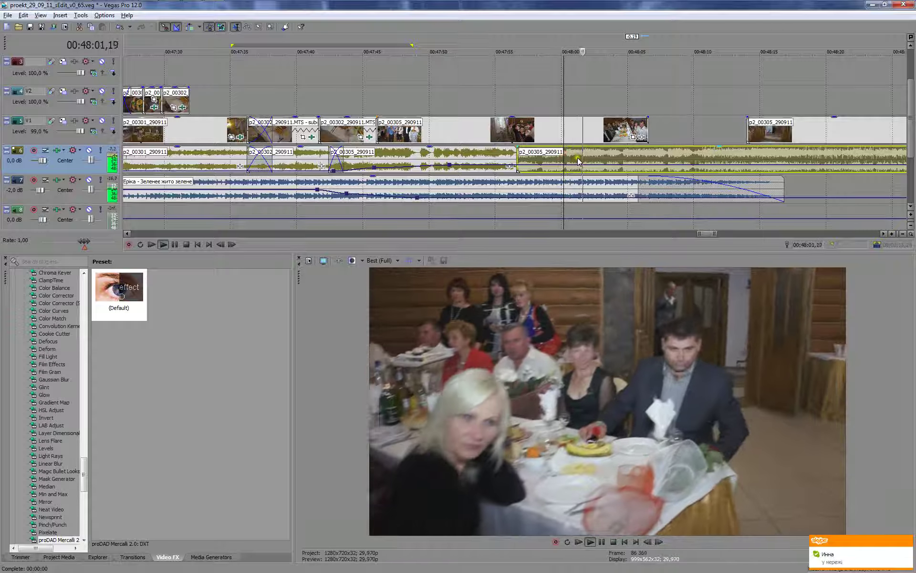
left_click(580, 159)
key("s")
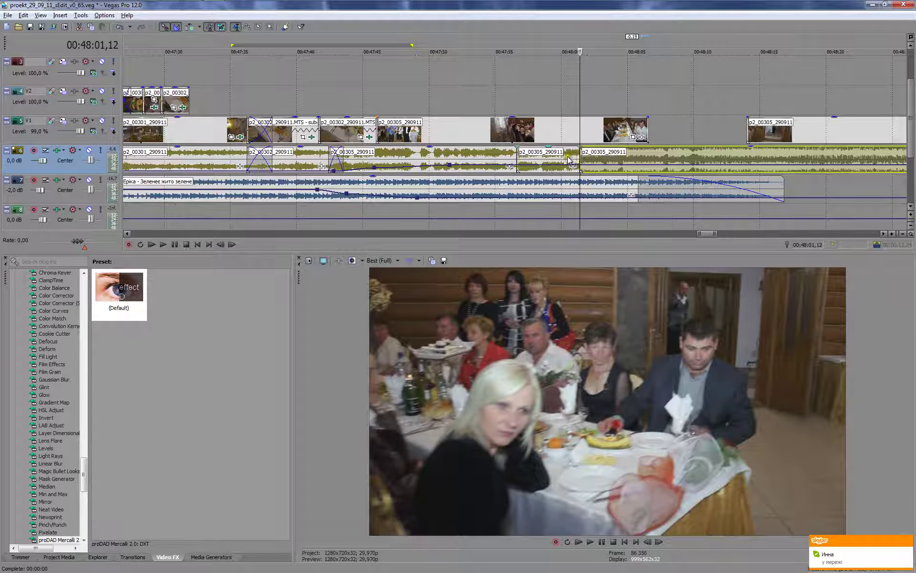
left_click(567, 156)
key("Delete")
- Split the remaining p2_00305 audio at about 00:48:10 and move the piece before that cut about 5,02 earlier to close the audio gap
left_click(732, 157)
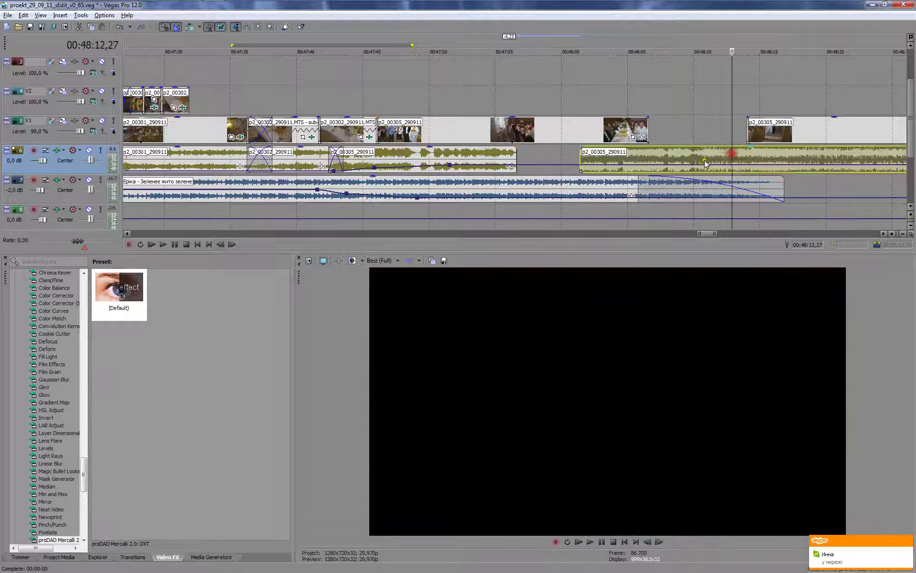
left_click(692, 155)
key("s")
left_click_drag(646, 157, 579, 154)
- Replay p2_00305 between about 00:47:50 and 00:47:57 to check the joined audio and the shot of the hosts with the bread
left_click(514, 97)
key("space")
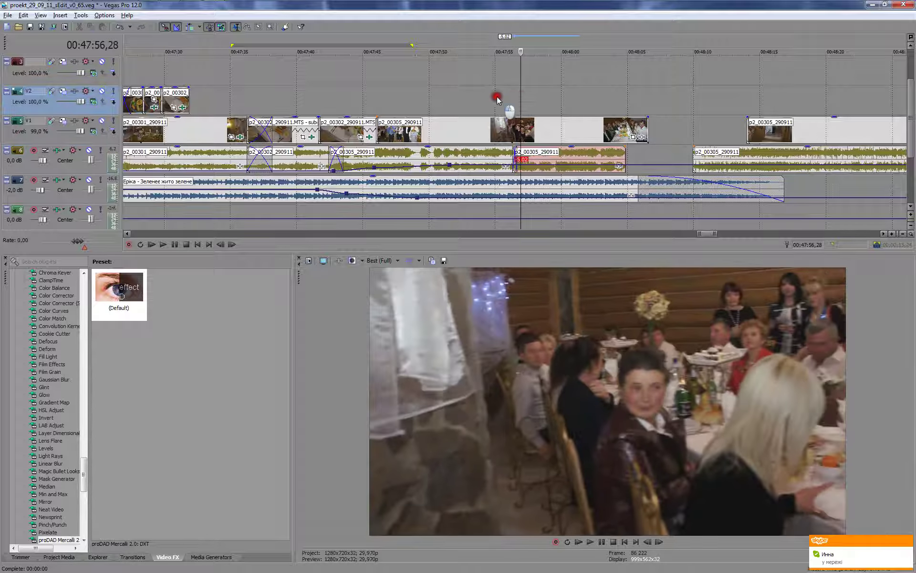
left_click(497, 96)
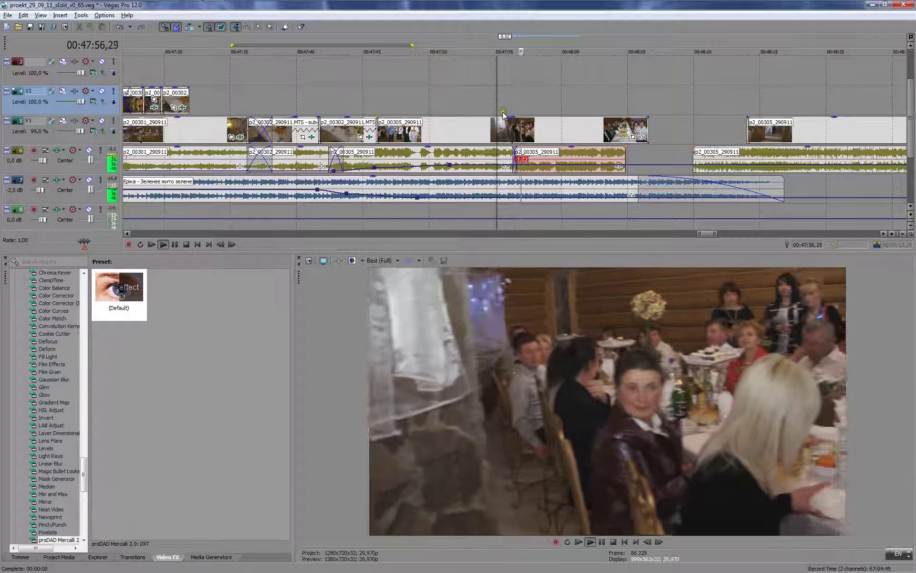
left_click(447, 98)
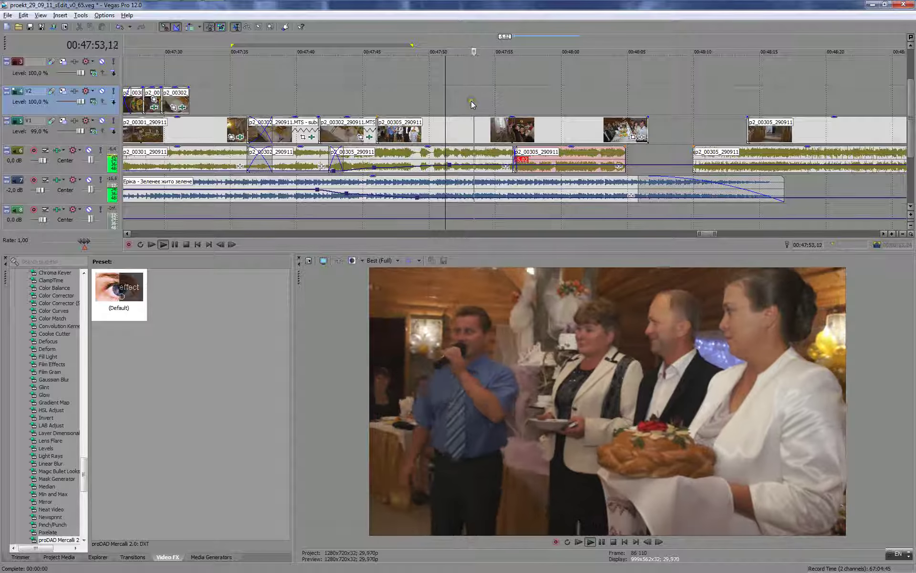
left_click(432, 90)
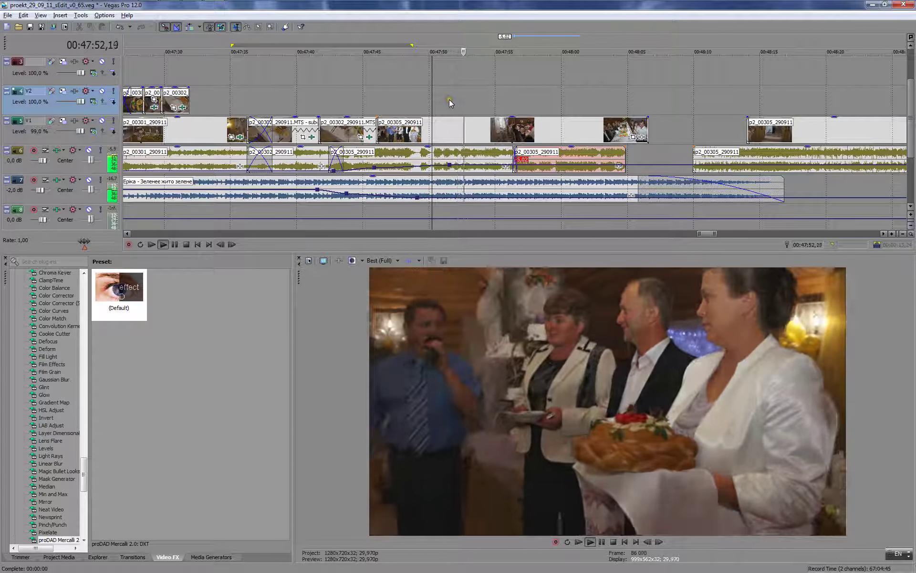
left_click(444, 99)
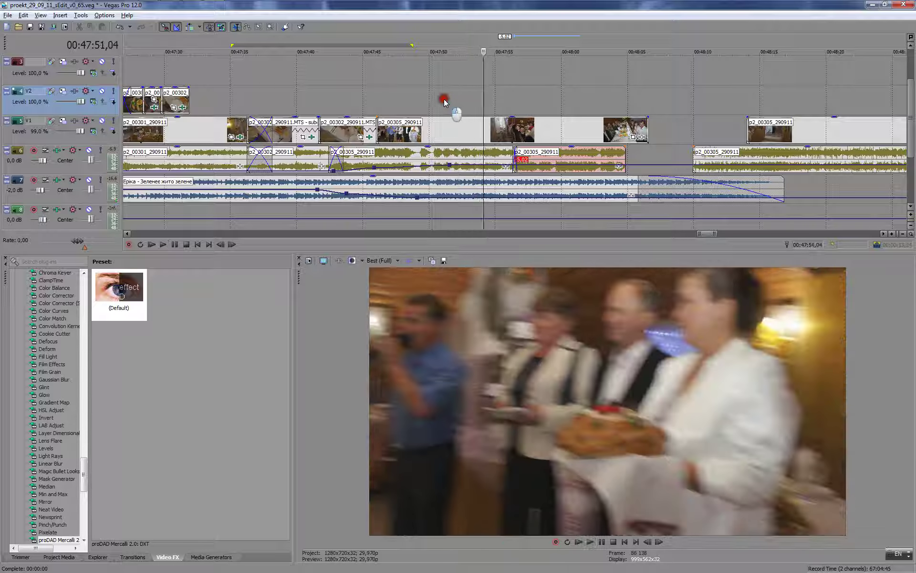
key("space")
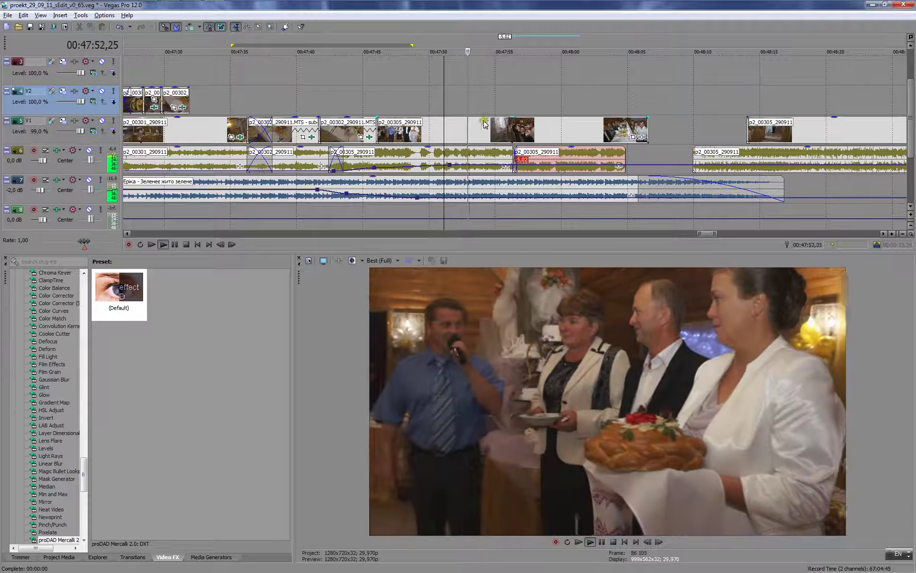
left_click(458, 132)
key("space")
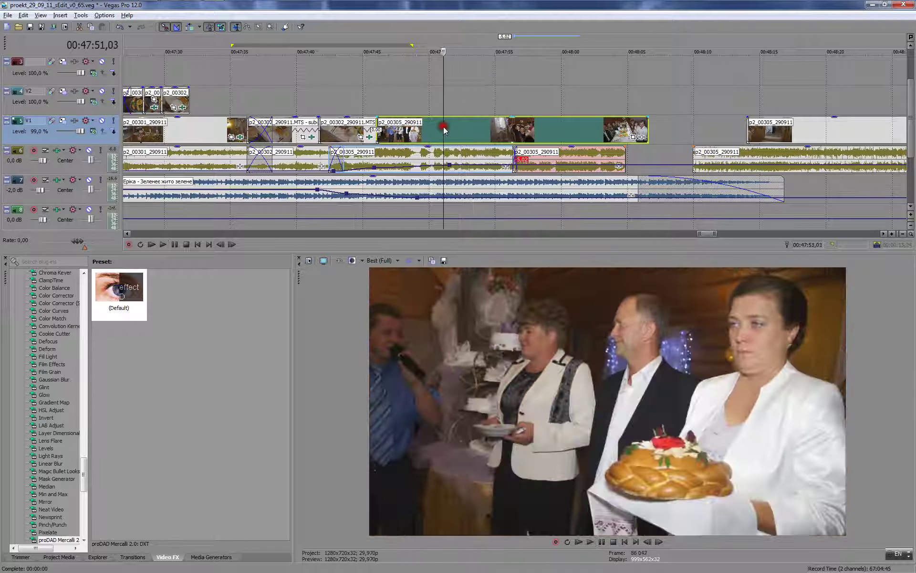
- Save the project and split the p2_00305 video at 00:47:51,01, before the camera shakes
left_click(29, 26)
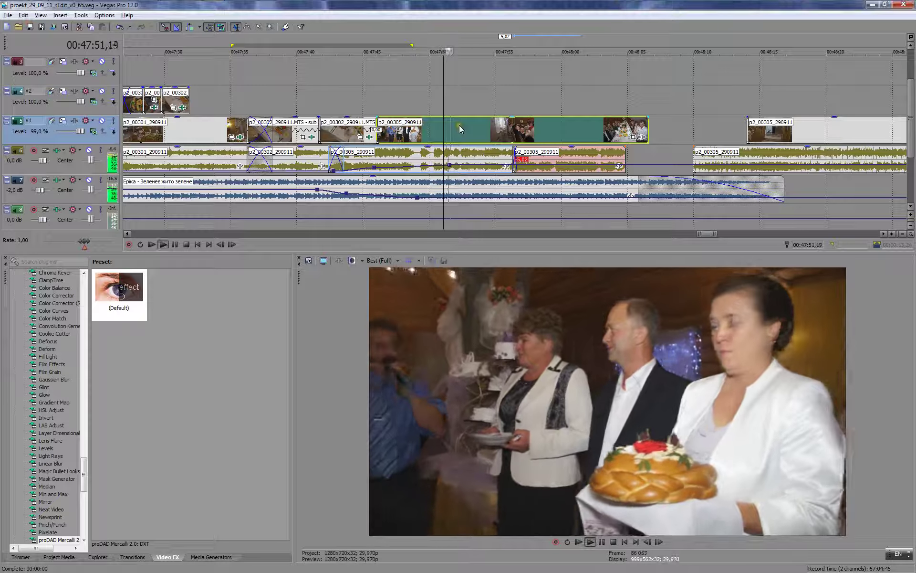
key("space")
left_click(427, 131)
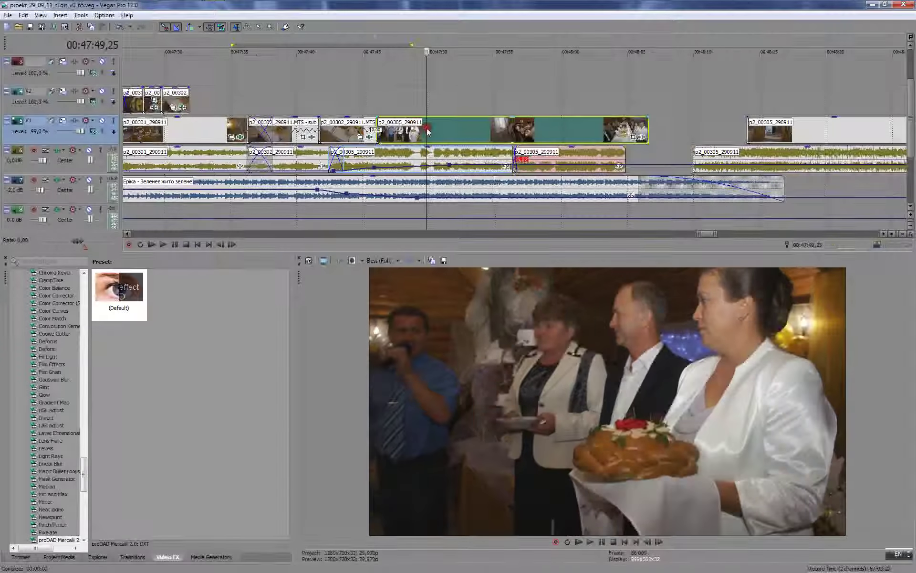
key("Return")
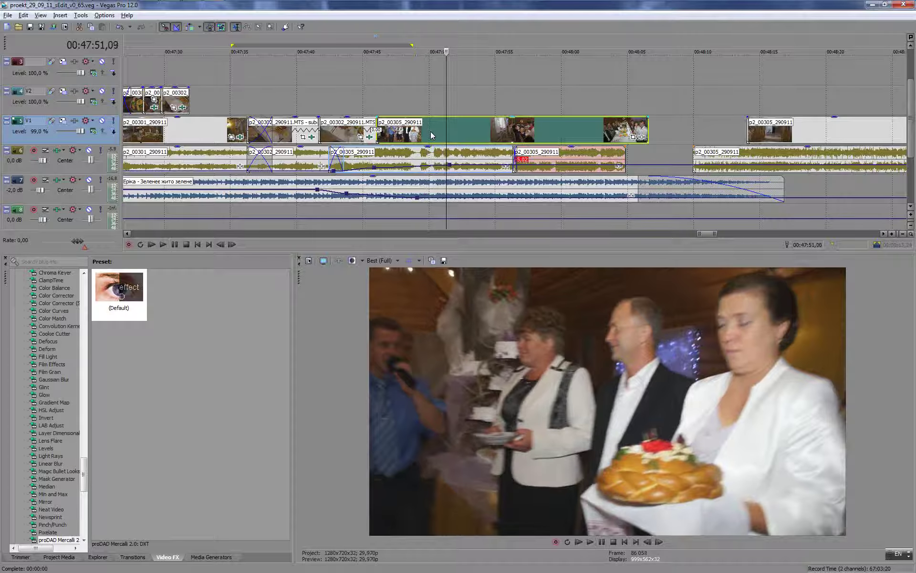
key("Left")
key("Left")
key("Left")
key("Left")
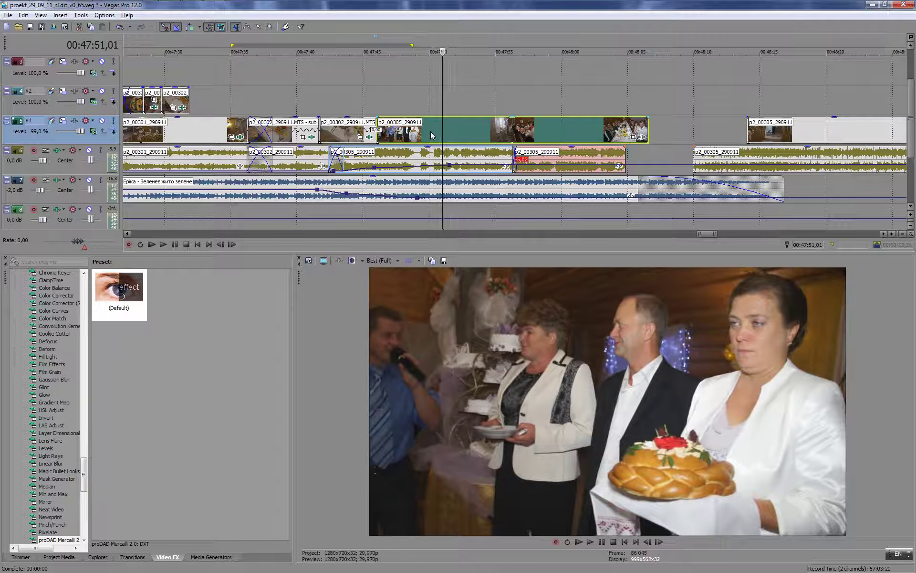
key("s")
- Split the p2_00305 video at 00:48:03,27 and copy the guests' table piece after it to V2, starting at 00:47:51,01
left_click(528, 132)
left_click_drag(528, 125, 614, 130)
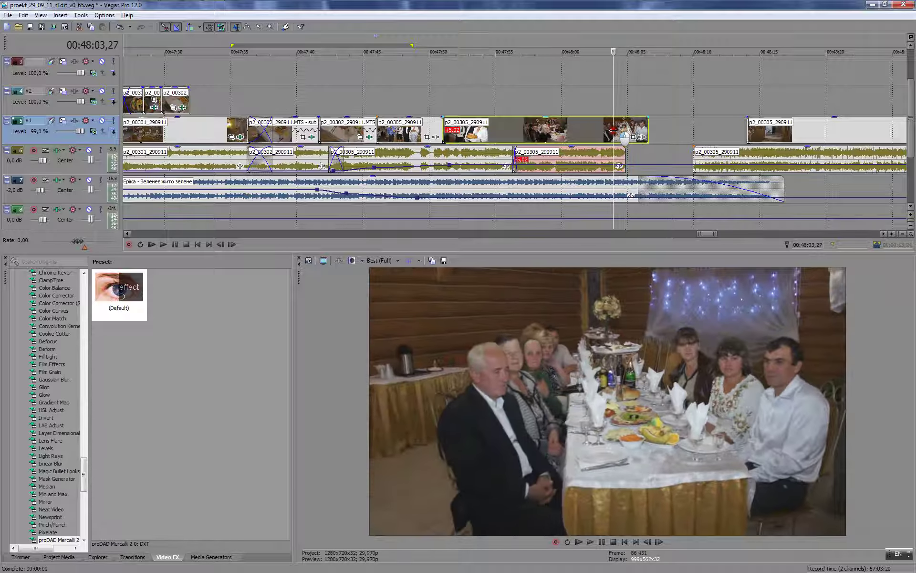
key("s")
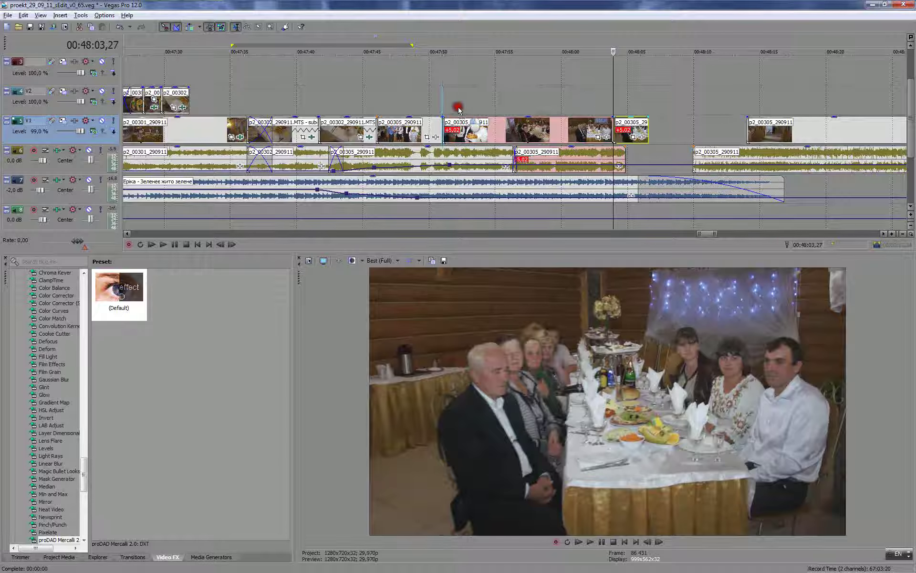
left_click_drag(458, 108, 458, 105)
left_click(422, 92)
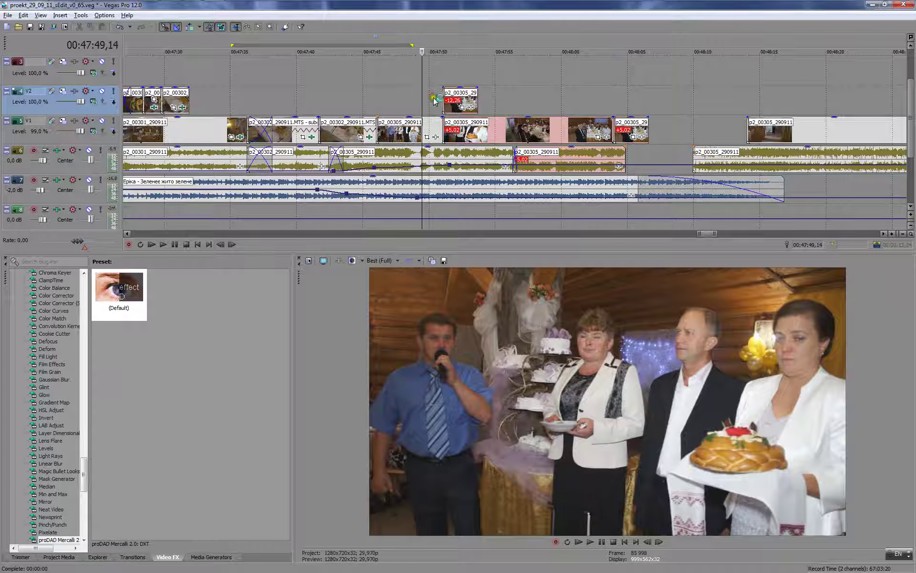
- Shorten the guests' table copy on V2 by 26 frames at its end
scroll(434, 99, "down", 5)
left_click(734, 98)
left_click(774, 101)
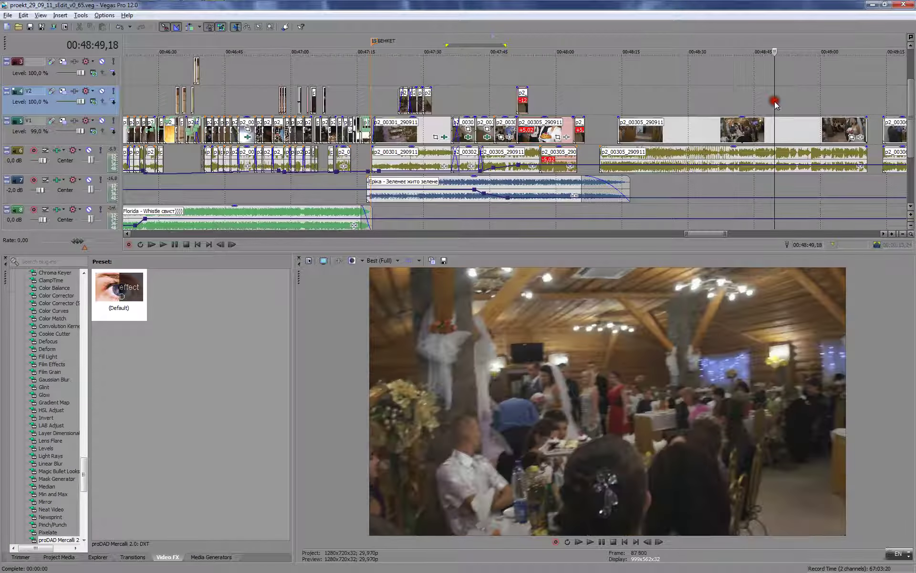
key("space")
left_click(507, 100)
scroll(508, 100, "up", 5)
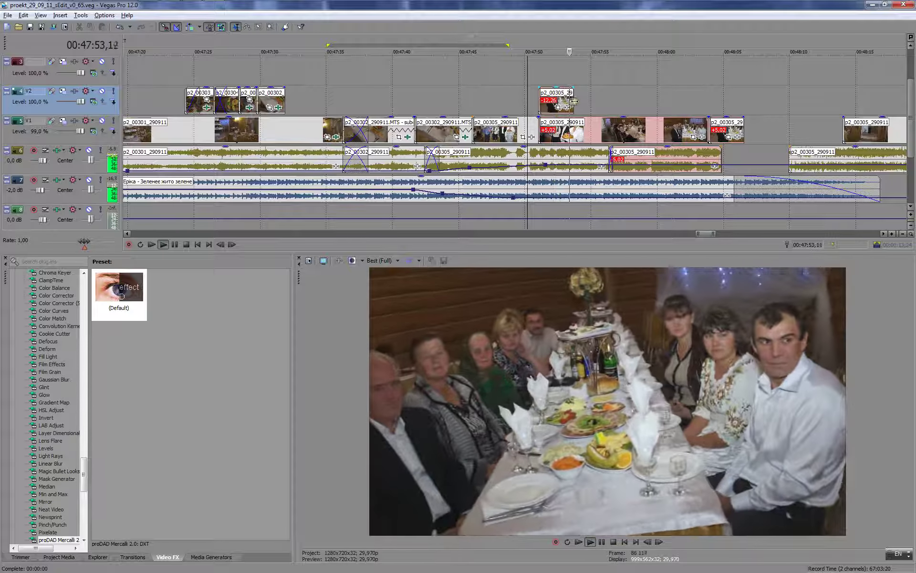
key("Return")
left_click_drag(573, 98, 555, 99)
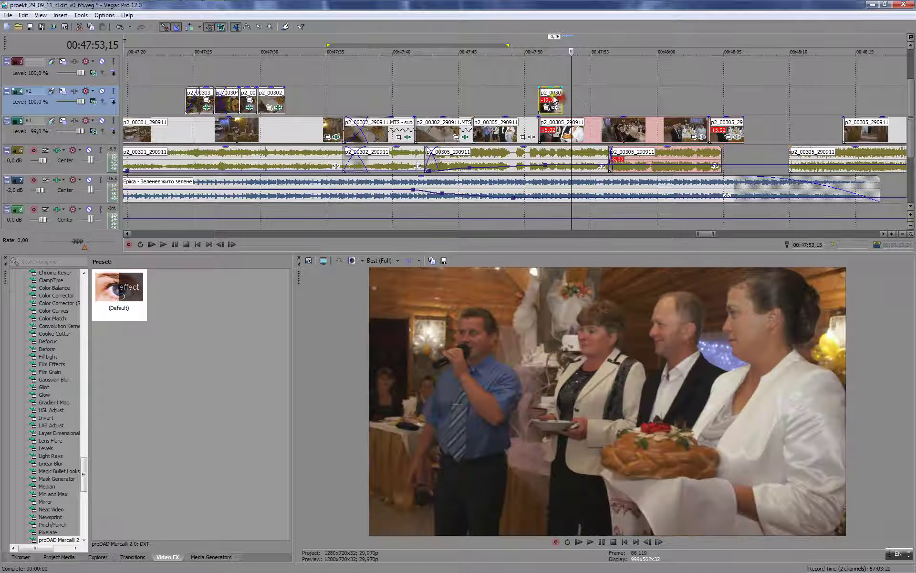
- Shorten the guests' table copy on V2 by another 13 frames, keeping its start at the 00:47:51,01 cut
left_click(538, 86)
key("space")
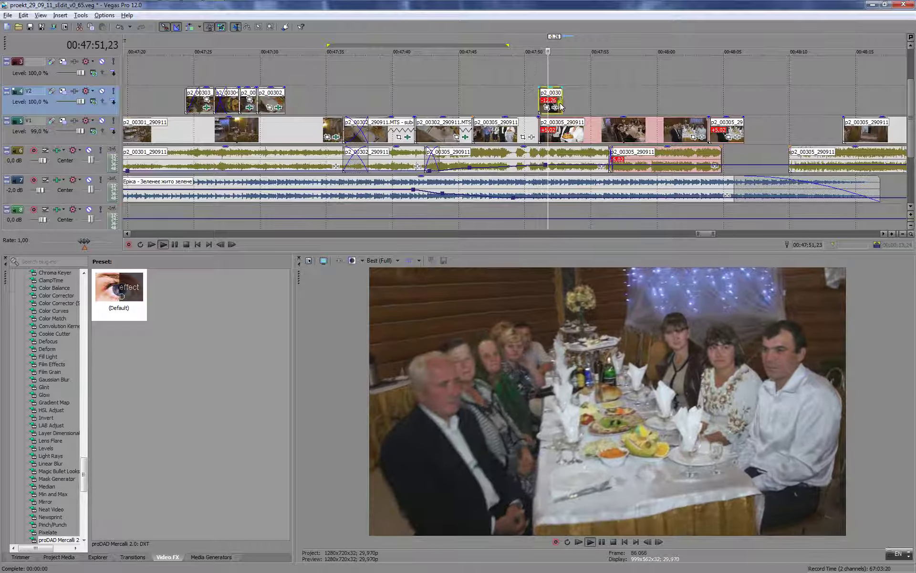
key("Return")
scroll(547, 115, "up", 3)
mouse_move(489, 99)
left_mouse_down()
mouse_move(524, 99)
mouse_move(501, 101)
left_mouse_up()
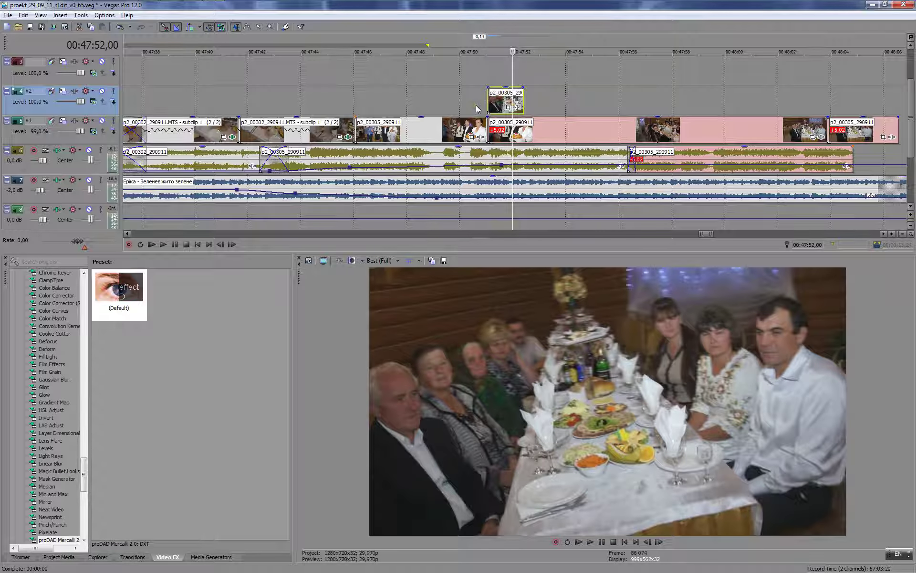
- Replay the transition from the hosts' shot into the shortened guests' table insert between about 00:47:50 and 00:47:52
left_click(471, 69)
key("space")
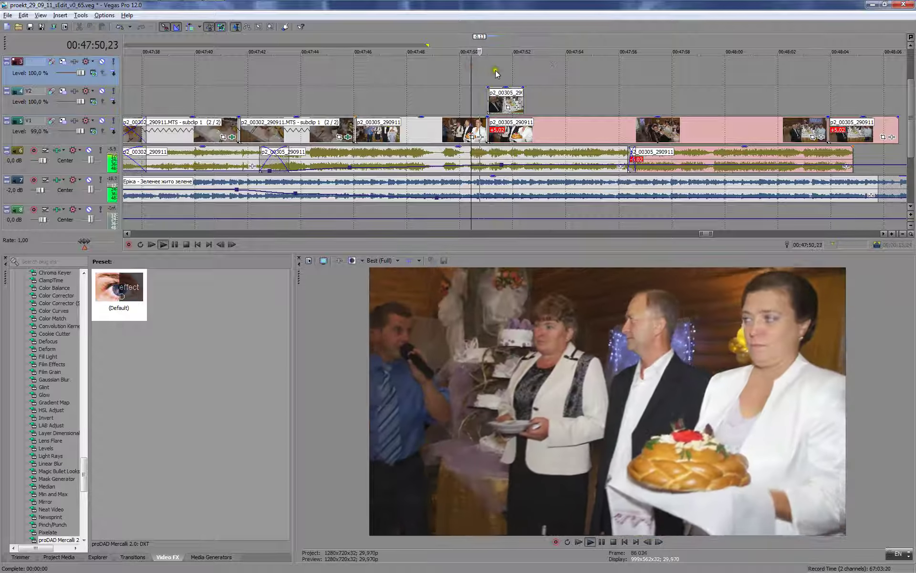
key("Return")
scroll(472, 102, "up", 2)
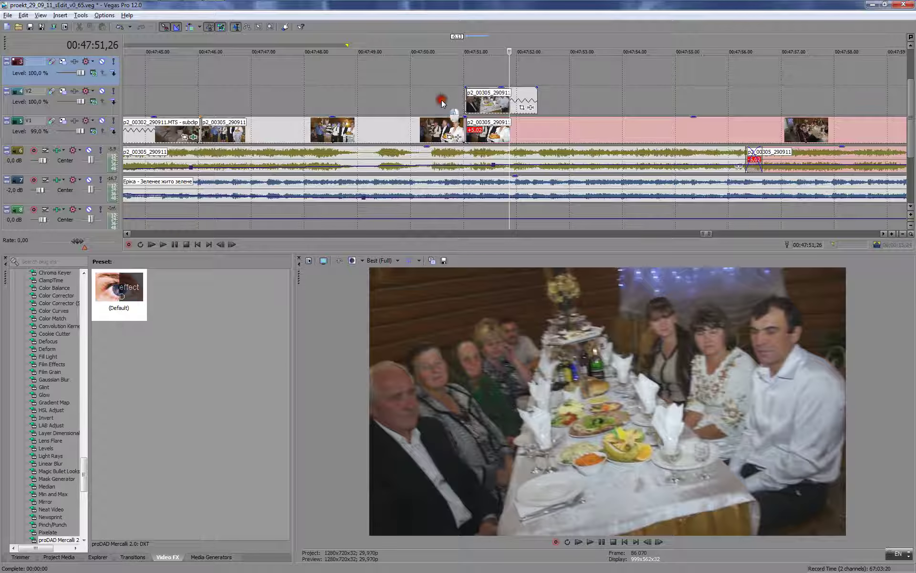
left_click(442, 102)
key("space")
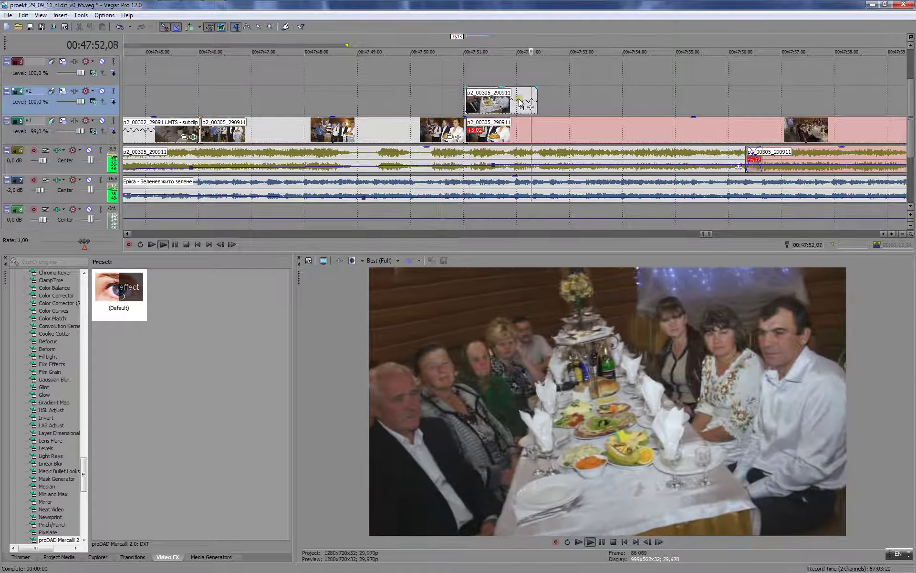
- Play the p2_00305 footage after the guests' table insert to examine the camera pan between about 00:47:52 and 00:48:01
scroll(582, 103, "down", 2)
scroll(606, 114, "down", 2)
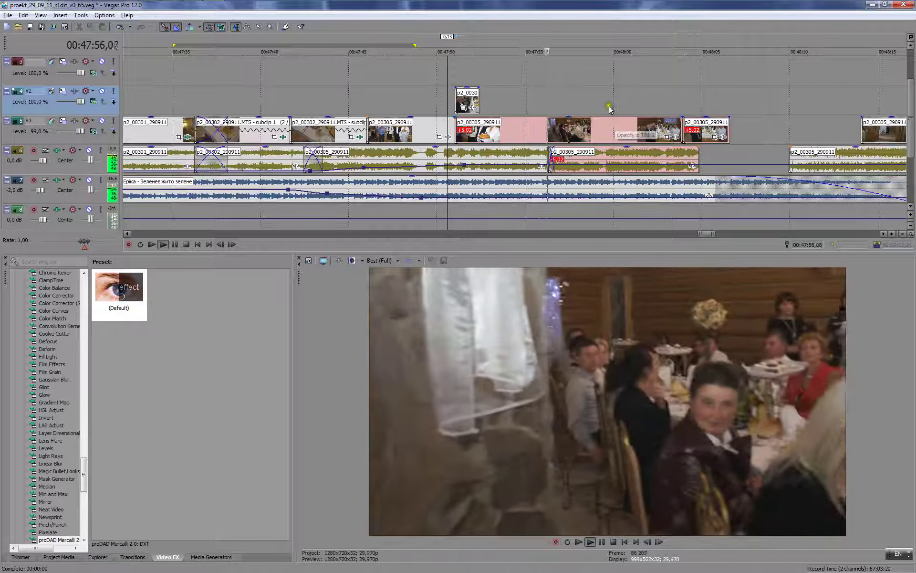
key("Return")
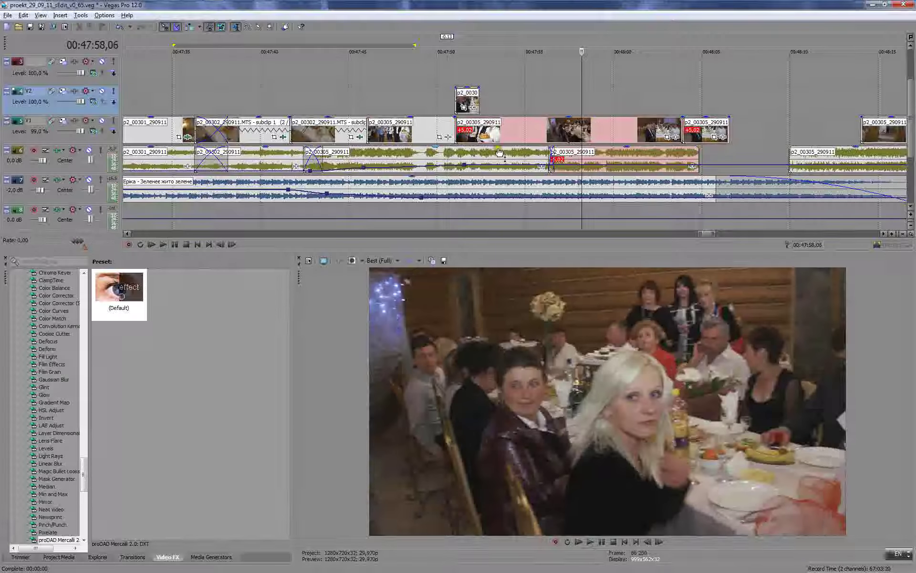
left_click(491, 127)
key("space")
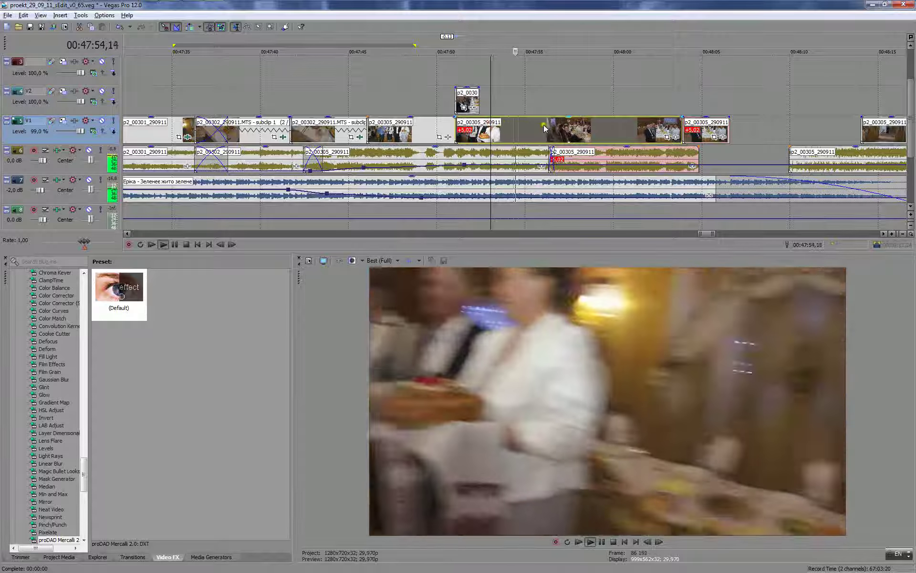
key("Return")
left_click_drag(528, 130, 504, 136)
key("space")
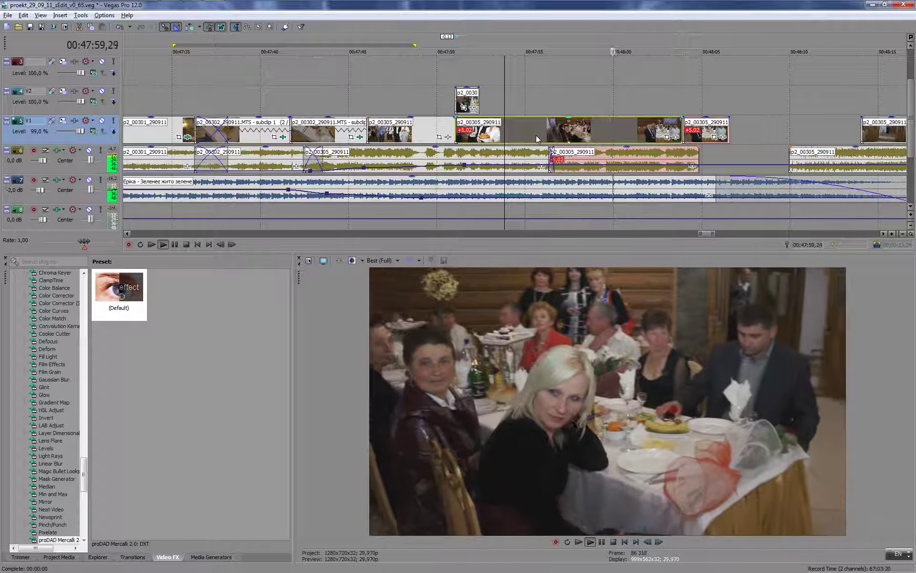
left_click(487, 156)
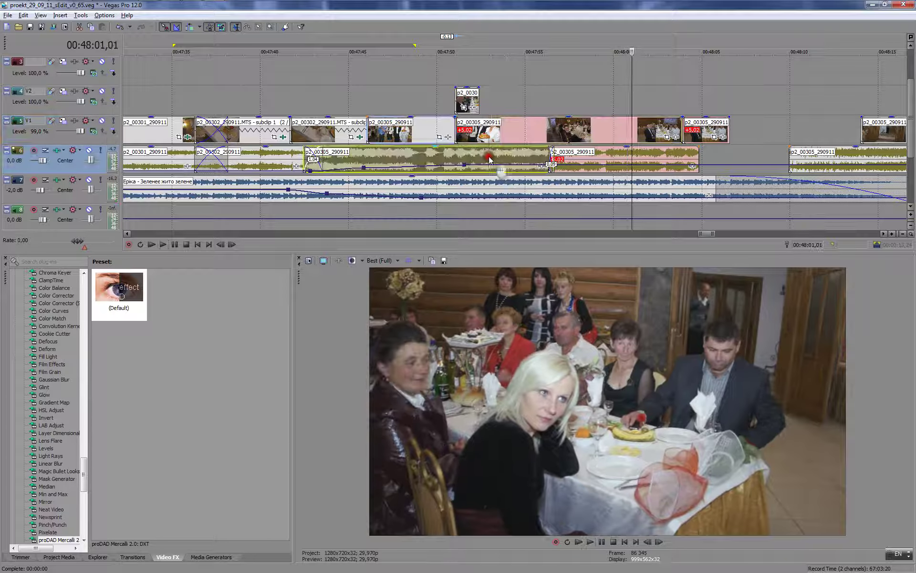
key("space")
key("Return")
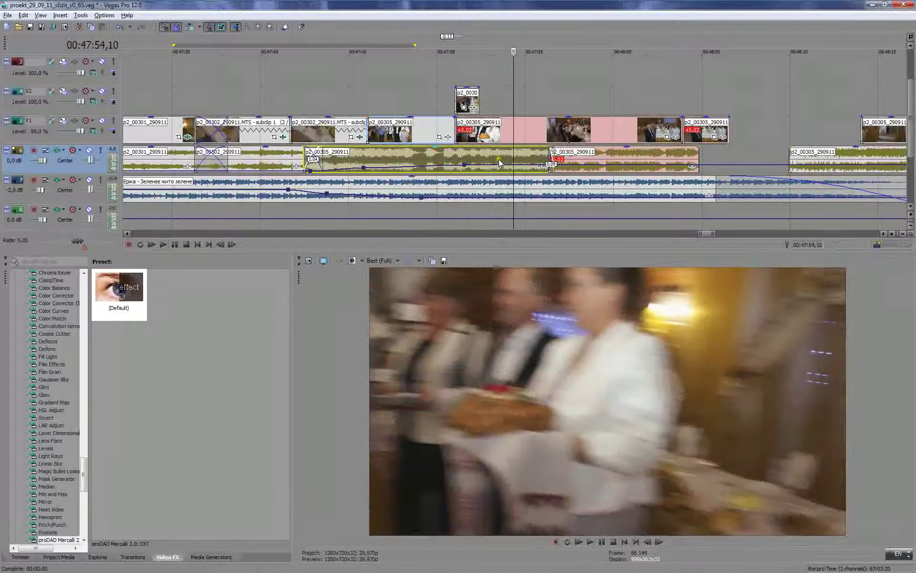
- Split the p2_00305 audio at 00:47:53,25, before the camera pan, and delete the piece up to the next audio clip
left_click(479, 136)
key("space")
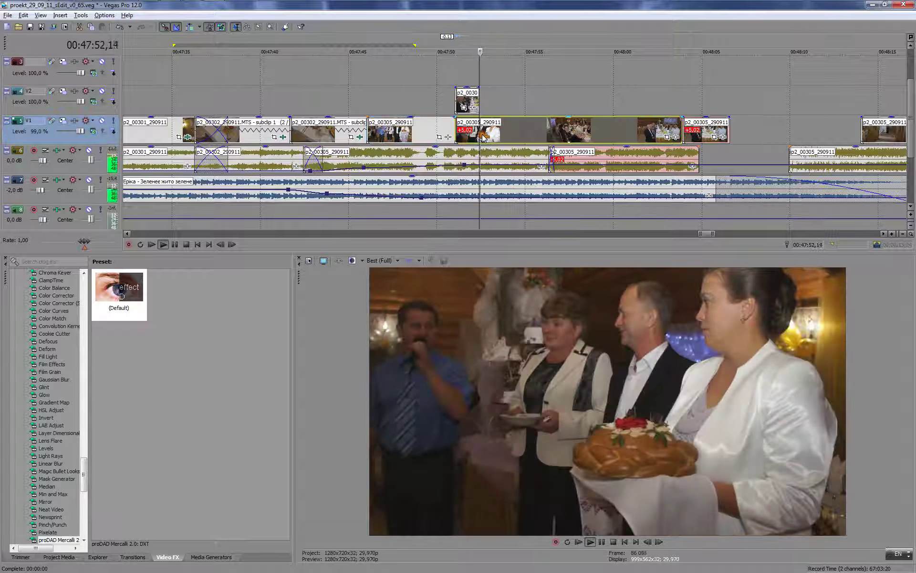
key("Return")
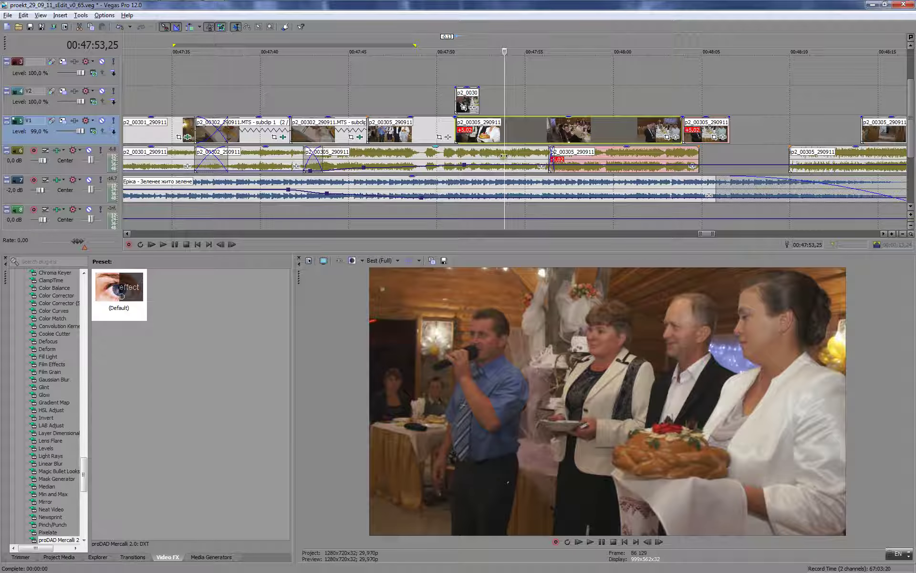
left_click(504, 155)
key("s")
left_click(511, 156)
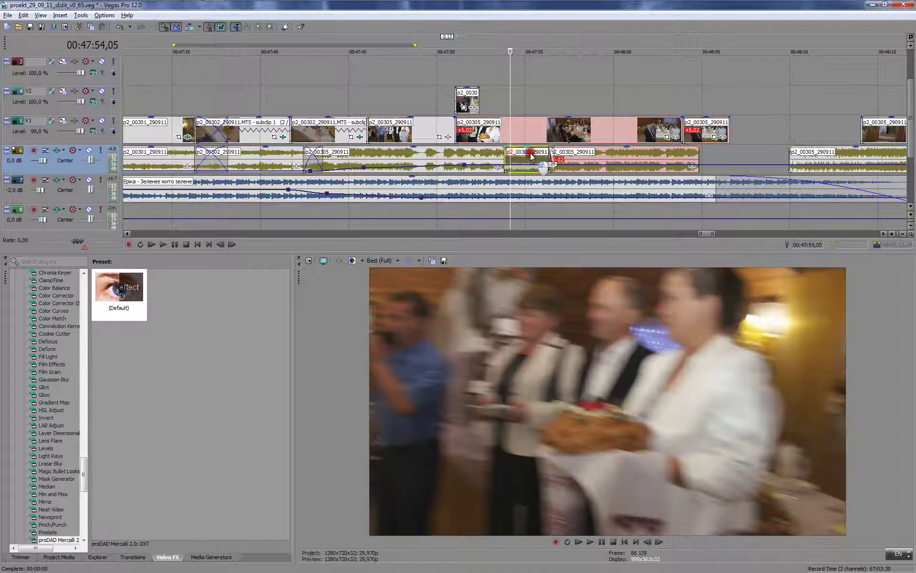
left_click(530, 156)
key("Delete")
- Split the V1 video at 00:47:53,25 and 00:47:56,10 and delete the camera pan between the two cuts
left_click(504, 135)
key("s")
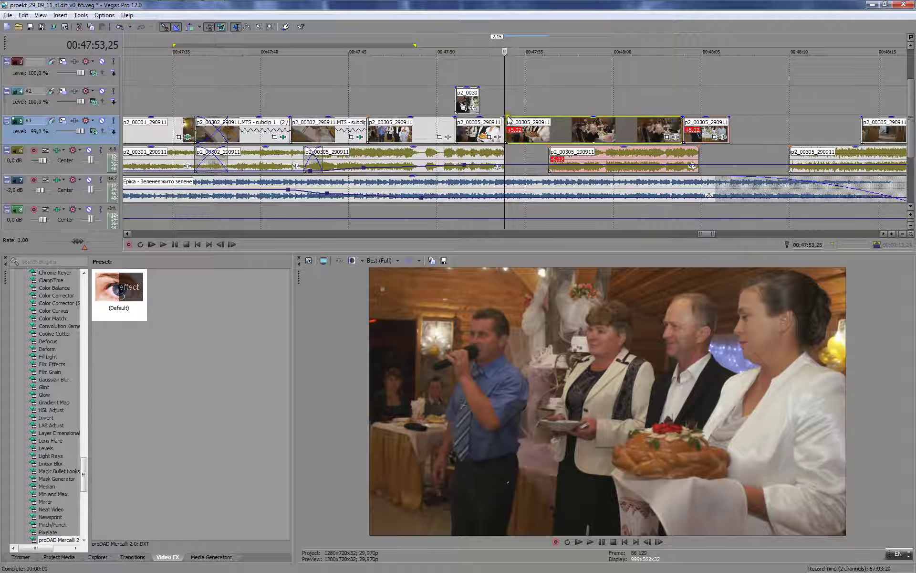
key("Return")
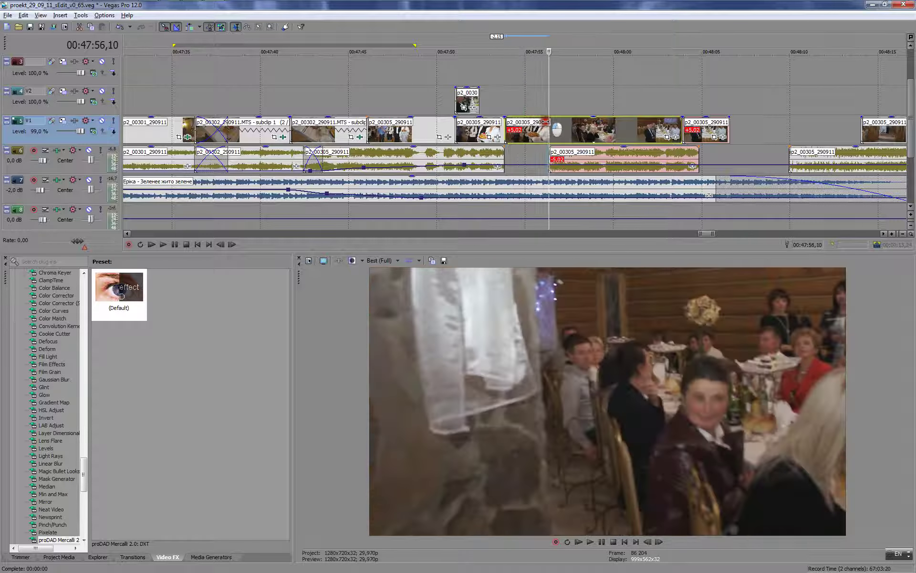
key("Return")
key("s")
left_click(525, 130)
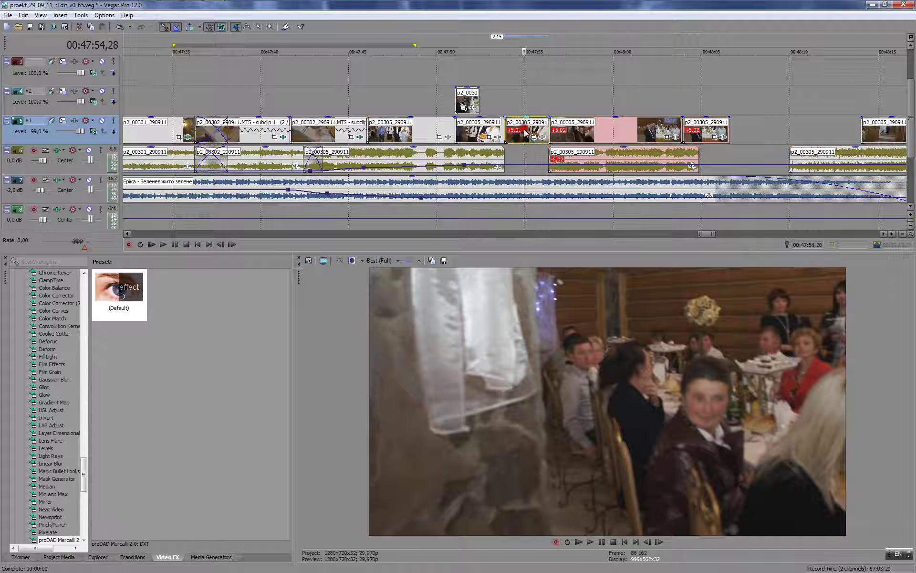
key("Delete")
- Move the p2_00305 clips after the deleted pan 2,15 earlier so they start at the 00:47:53,25 cut
left_click(564, 128)
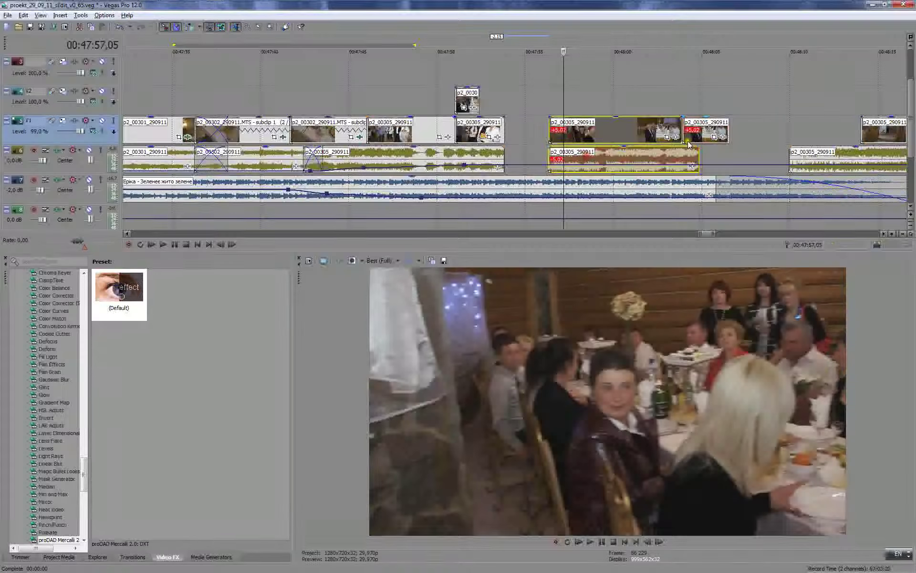
left_click_drag(586, 160, 523, 158)
left_click(521, 158)
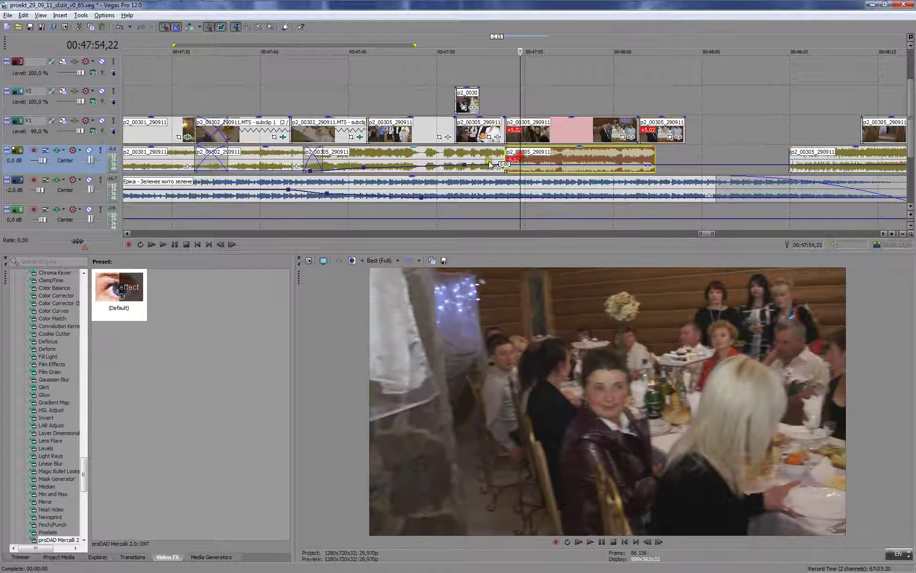
- Extend the end of the hosts' audio by 7 frames past the 00:47:53,25 cut to crossfade it with the guests' audio
left_click(498, 157)
left_click(501, 157)
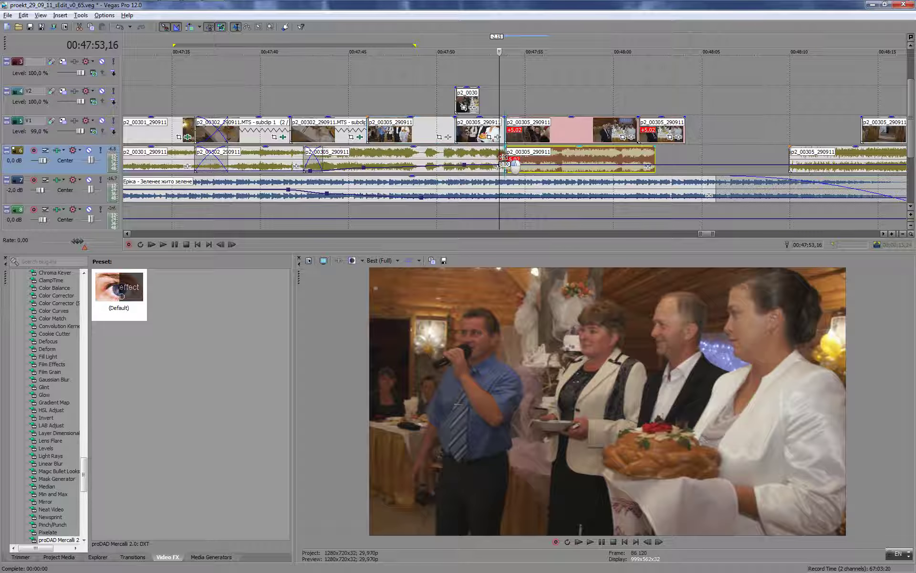
scroll(502, 160, "up", 4)
left_click(502, 160)
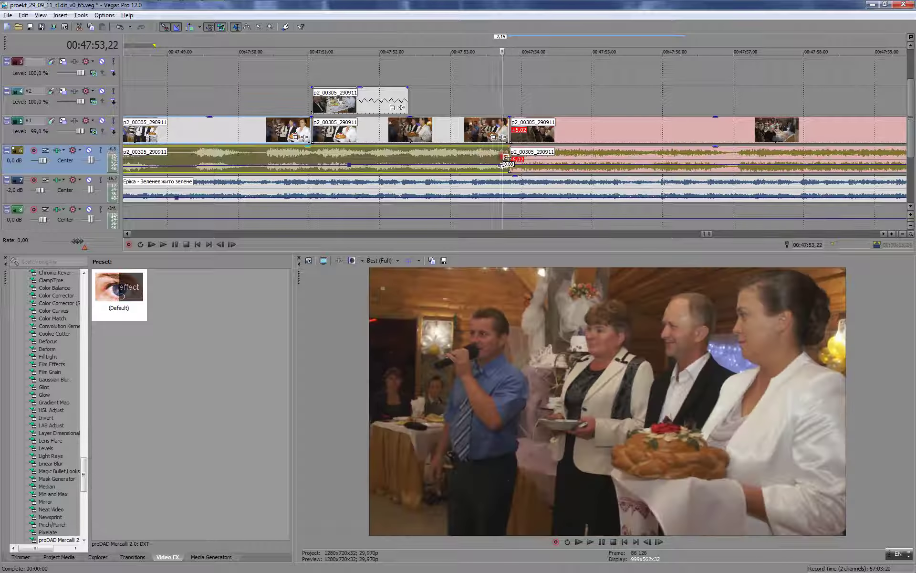
left_click_drag(506, 161, 521, 161)
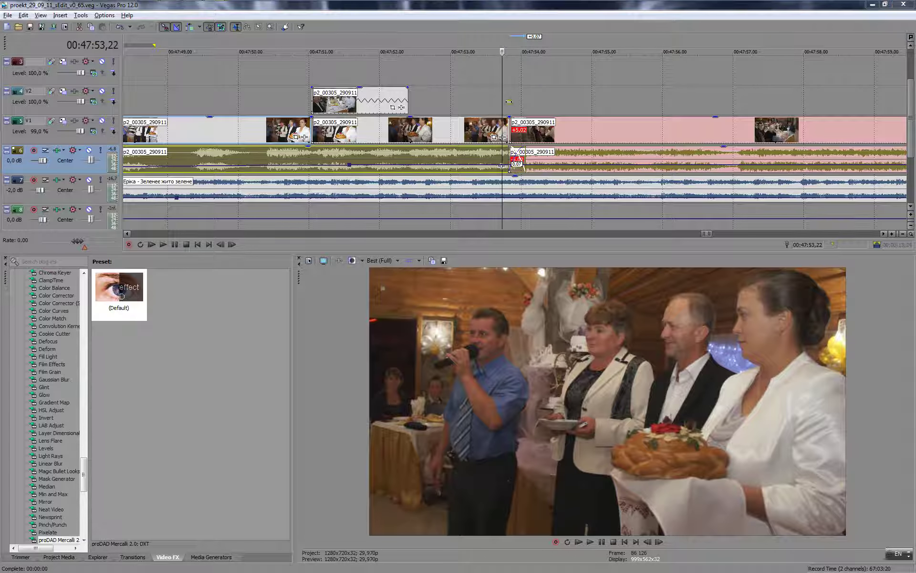
- Play through the 00:47:53,25 cut and lengthen its audio crossfade by another 7 frames
left_click(484, 92)
key("space")
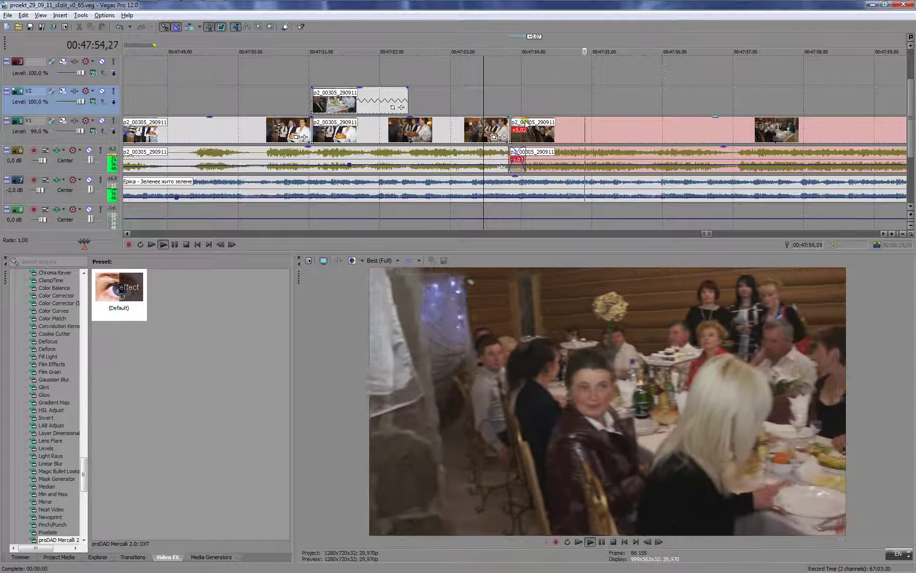
scroll(559, 139, "down", 2)
left_click(367, 83)
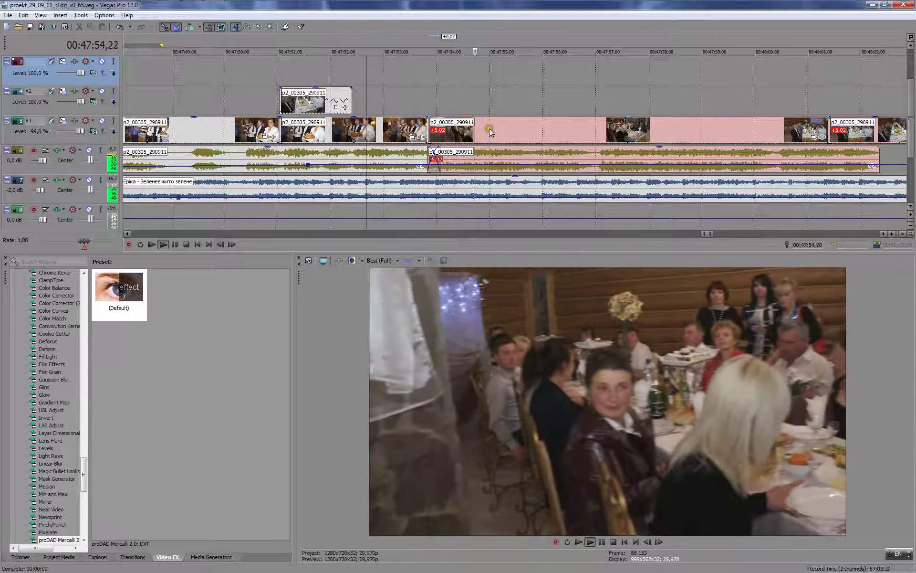
key("Return")
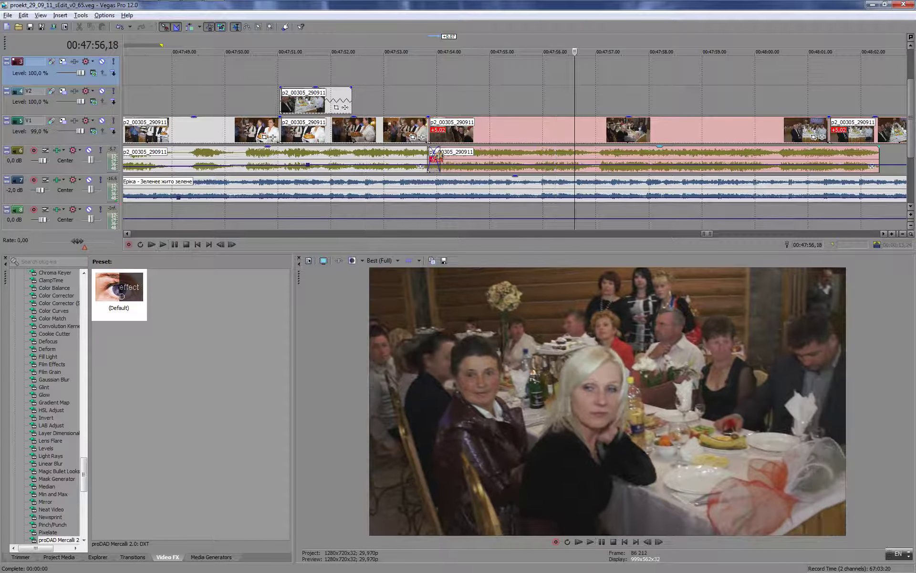
left_click_drag(440, 155, 452, 155)
- Replay the cut with the longer crossfade and the following guests' shots up to about 00:48:02
left_click(414, 84)
key("Return")
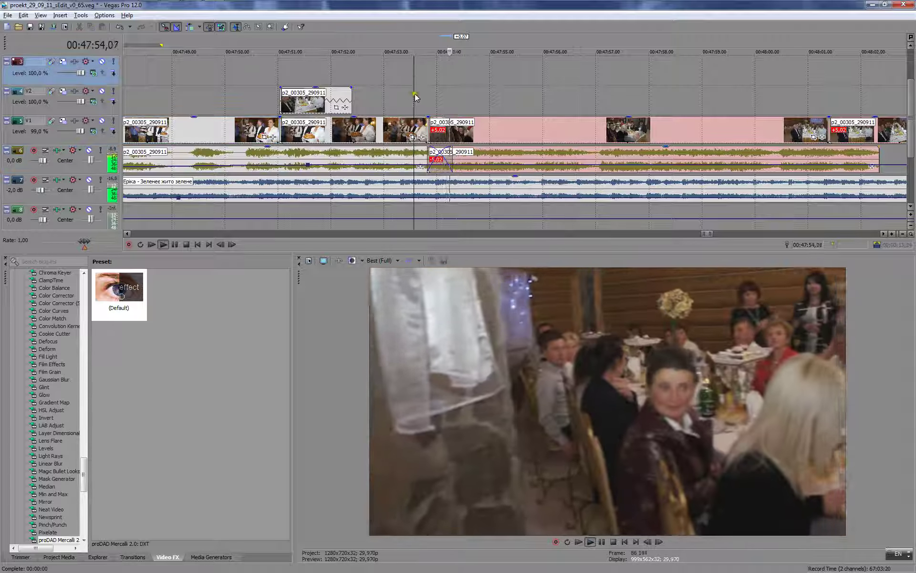
scroll(603, 136, "down", 2)
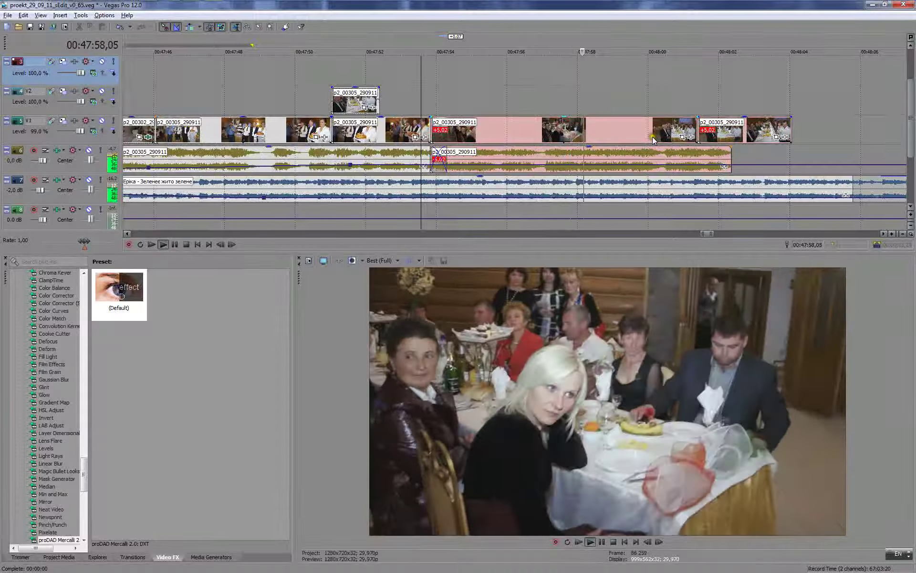
scroll(716, 138, "down", 3)
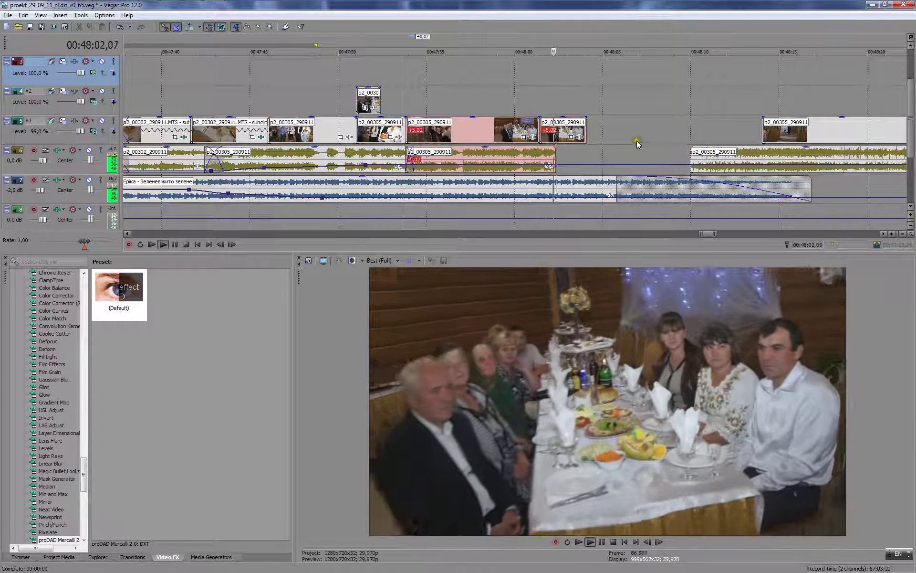
key("Return")
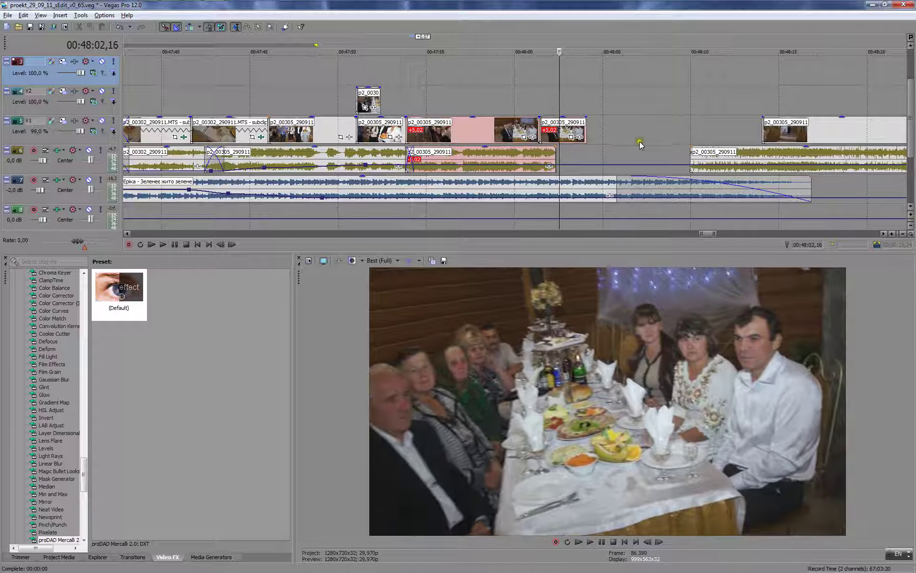
- Move the following p2_00305 clip with its audio 7,17 earlier so the audio starts at the guests' audio end at 00:48:02,11
left_click(690, 153)
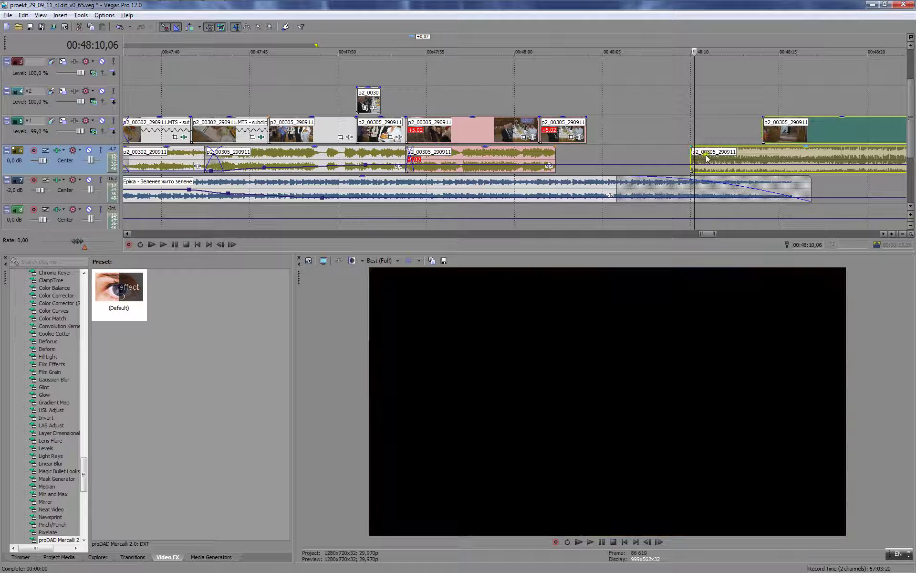
left_click_drag(707, 162, 571, 165)
left_click(556, 102)
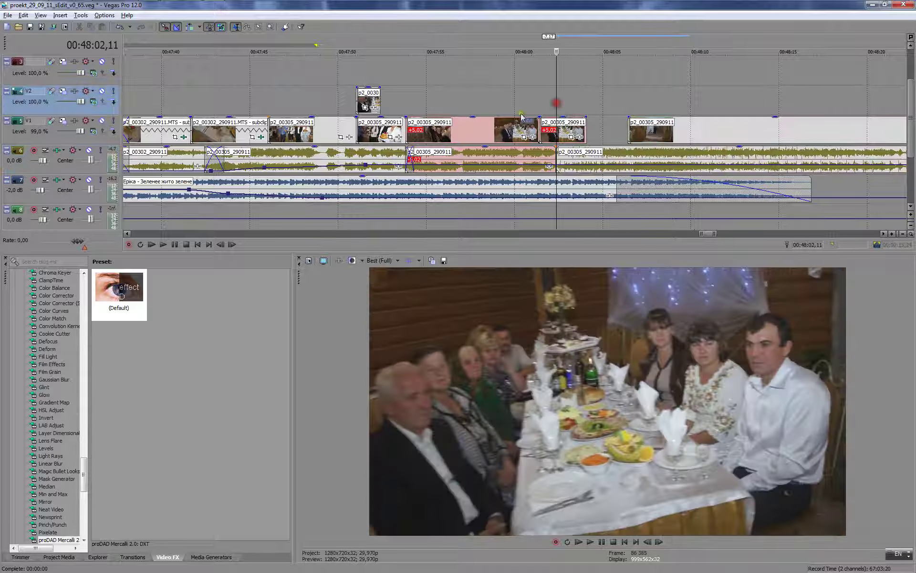
left_click(511, 83)
left_click(575, 152)
left_click_drag(576, 151, 603, 152)
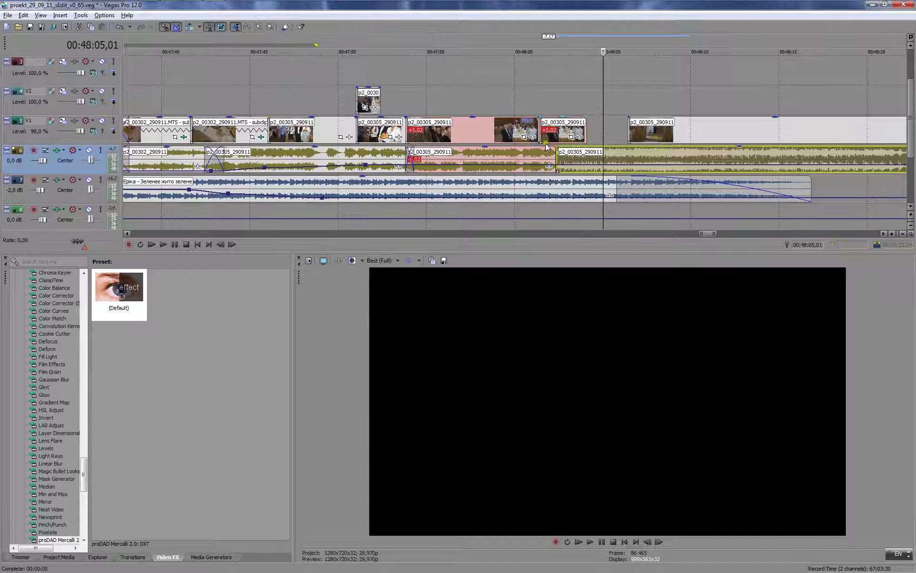
- Move the guests' audio at 00:47:53,25 to the audio track below the music and fade out the end of the hosts' audio
left_click(408, 153)
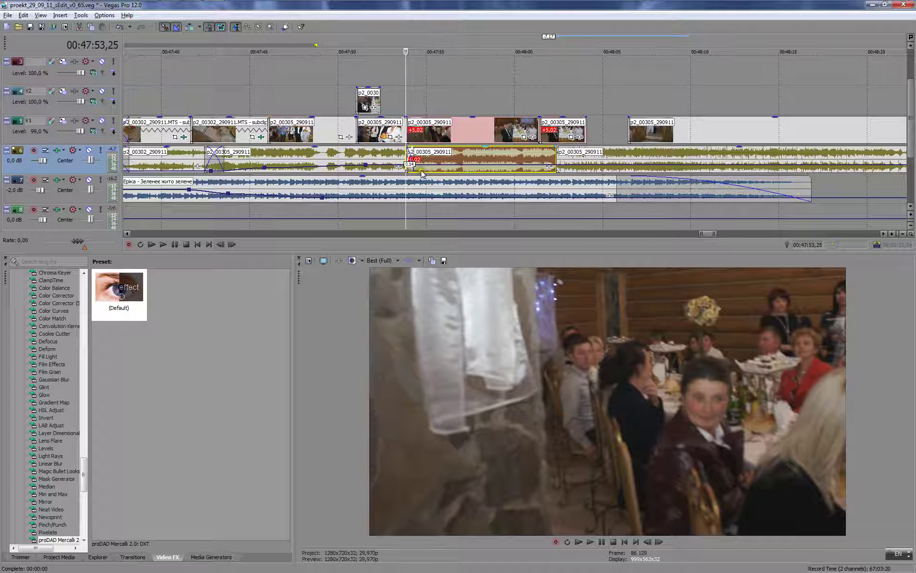
left_click_drag(422, 173, 429, 212)
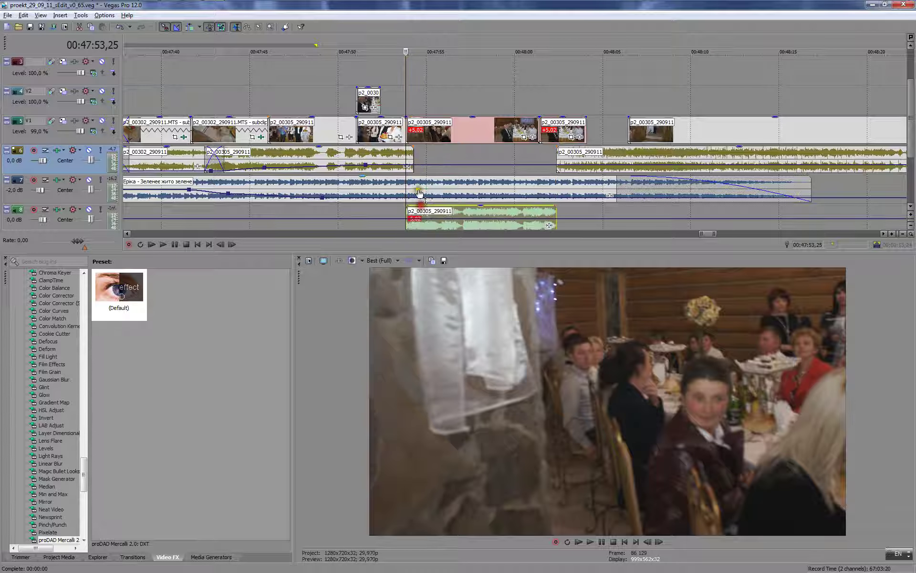
left_click_drag(413, 151, 402, 149)
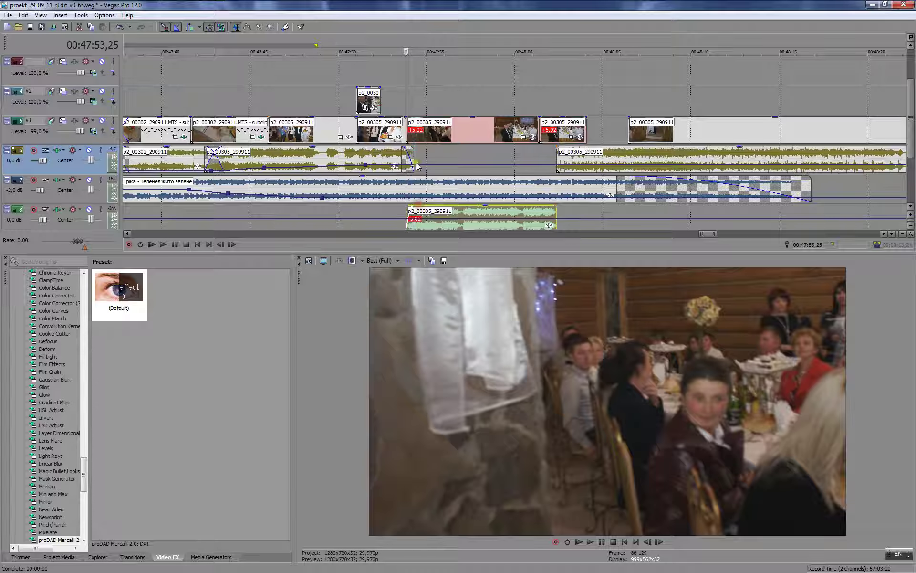
- Add two volume points before the moved guests' audio, lower the one at 00:47:53,03 to -3,8 dB, and play the clip's end
mouse_move(364, 167)
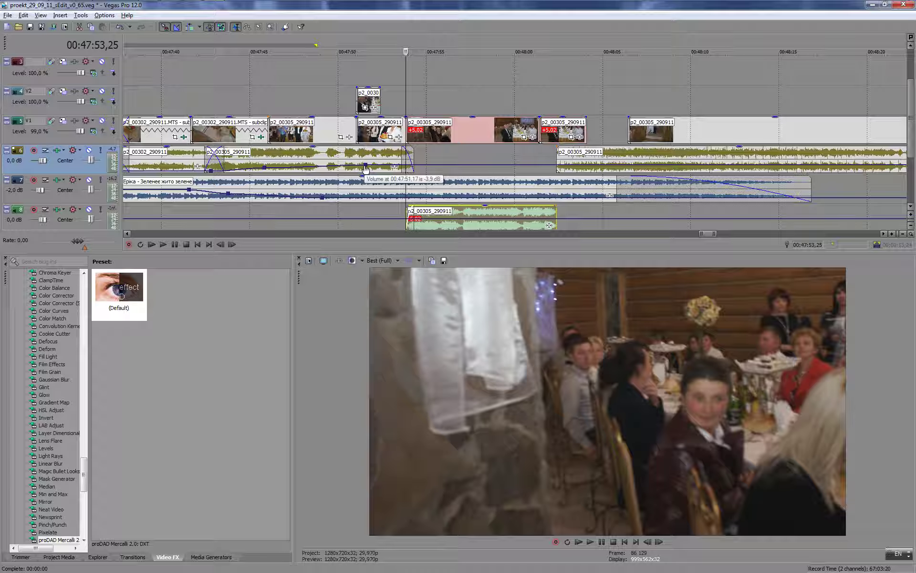
double_click(386, 219)
double_click(392, 218)
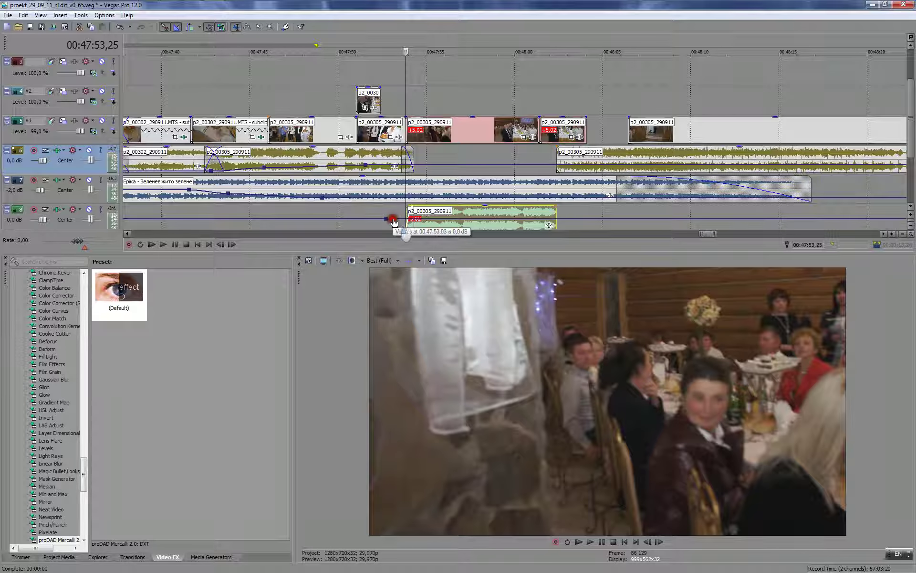
left_click_drag(394, 222, 394, 227)
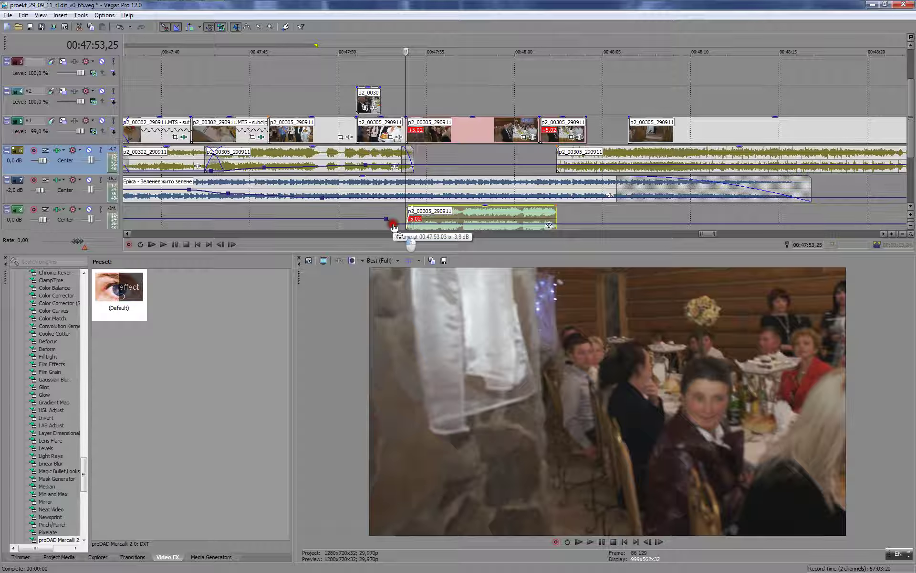
left_click(559, 83)
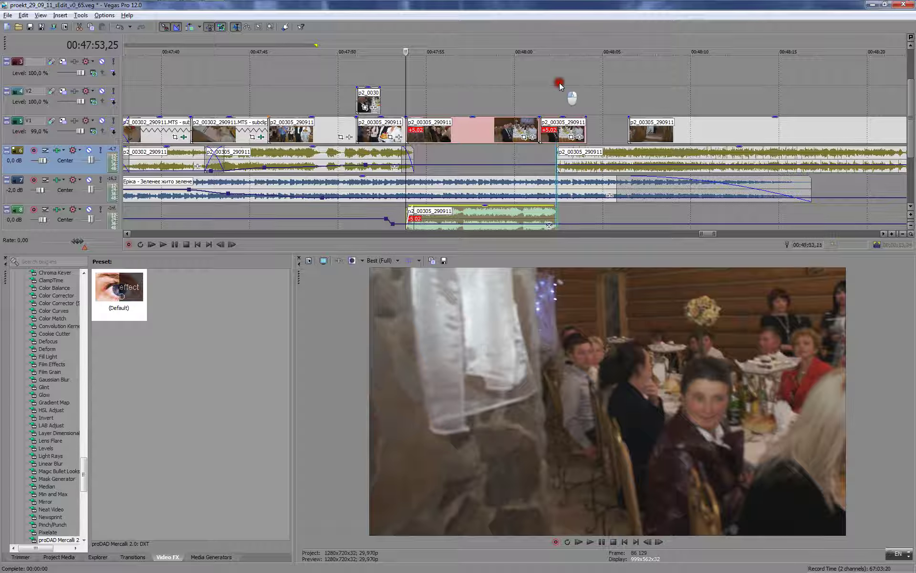
key("space")
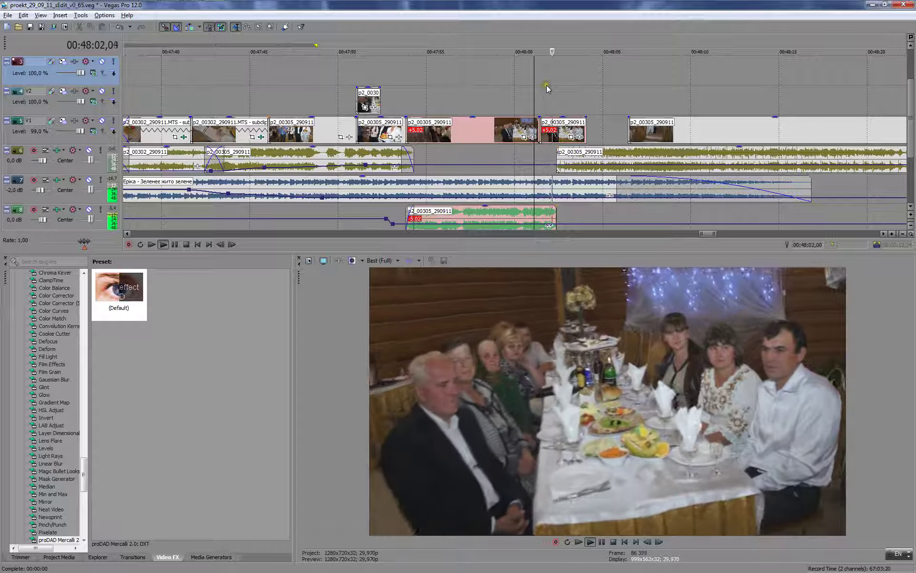
- Move the following p2_00305 clip with its audio 2,11 earlier so its picture starts at the end of the guests' shot
left_click(612, 155)
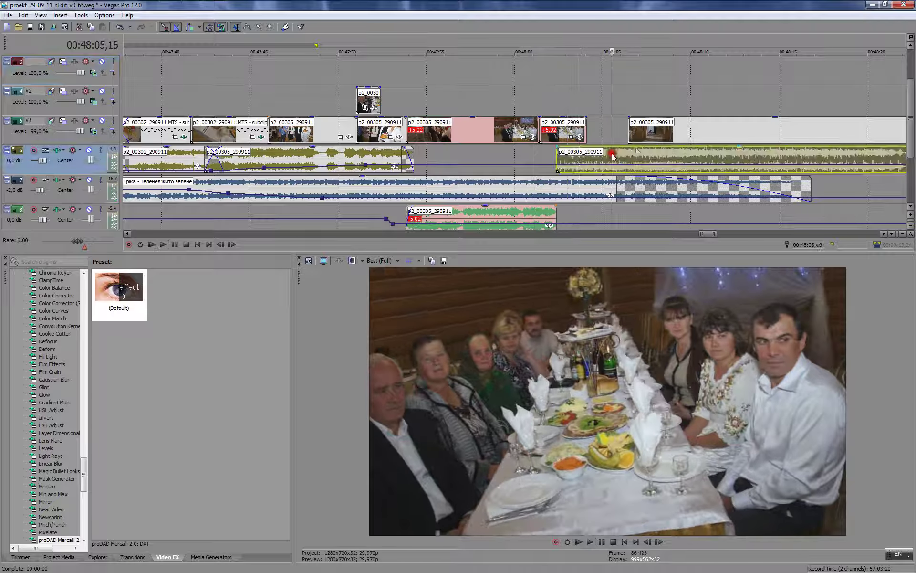
left_click(652, 138, "ctrl")
left_click_drag(598, 161, 555, 157)
left_click(514, 82)
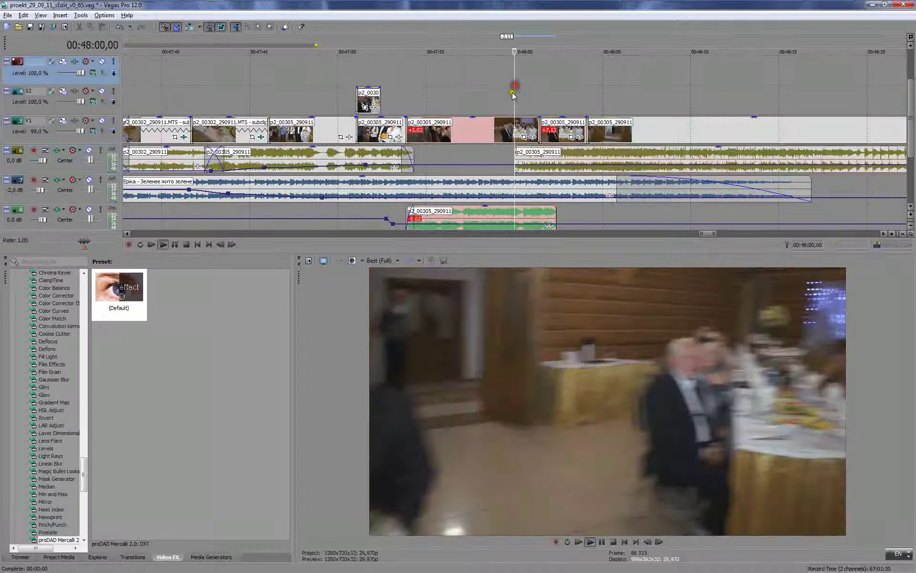
key("space")
- Trim 1,12 off the start of the moved clip's audio, fade it in, and play the transition
left_click(497, 102)
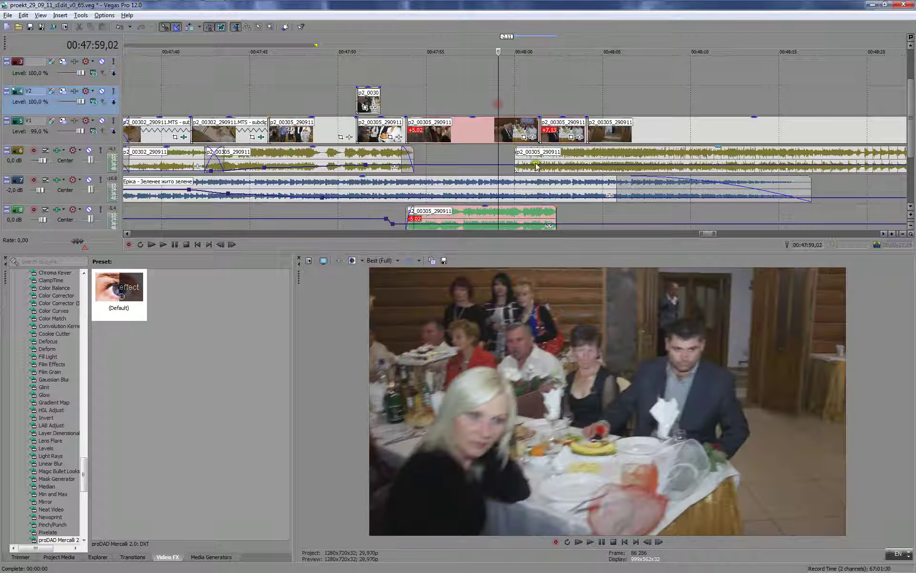
left_click_drag(515, 143, 537, 146)
left_click(526, 94)
key("space")
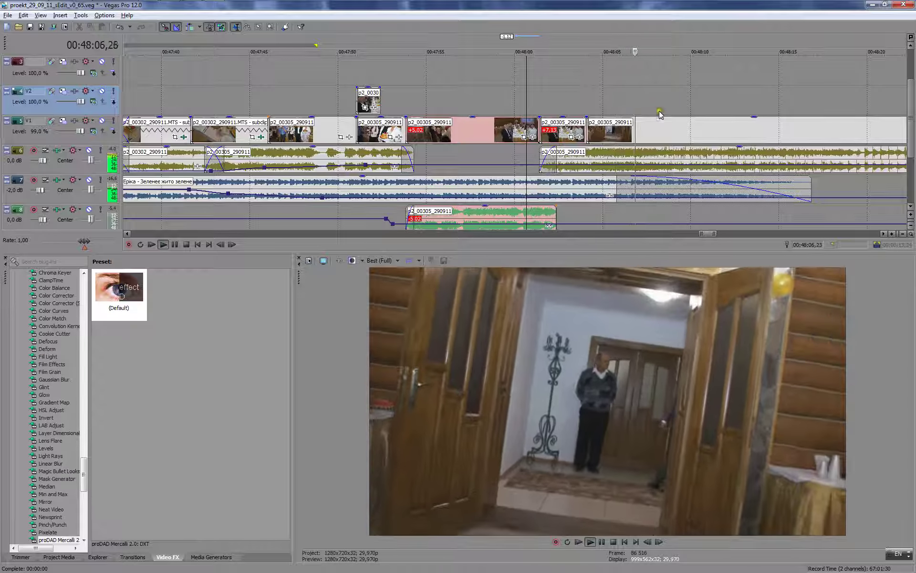
key("Return")
- Split the doorway video on V1 at 00:48:06,20 and delete the part before the cut
left_click(594, 131)
key("Return")
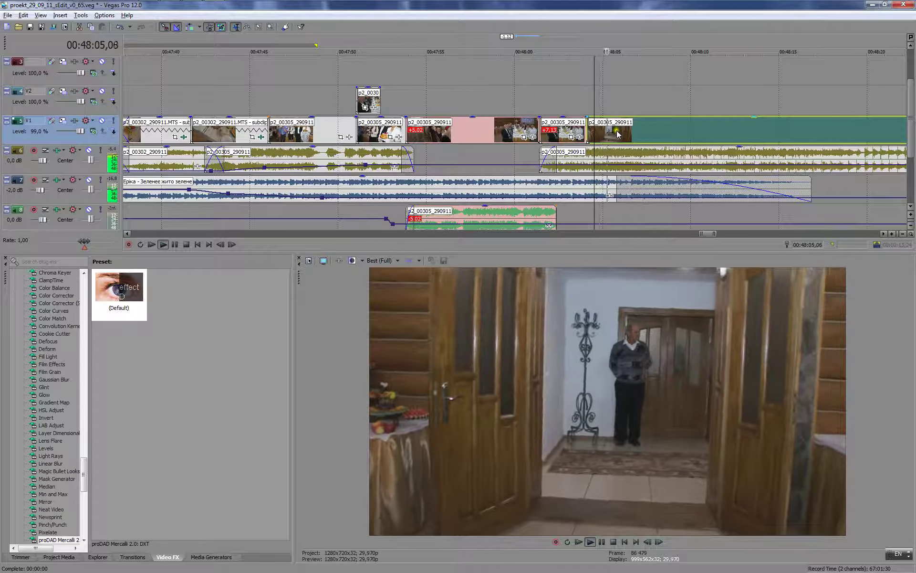
left_click(612, 125)
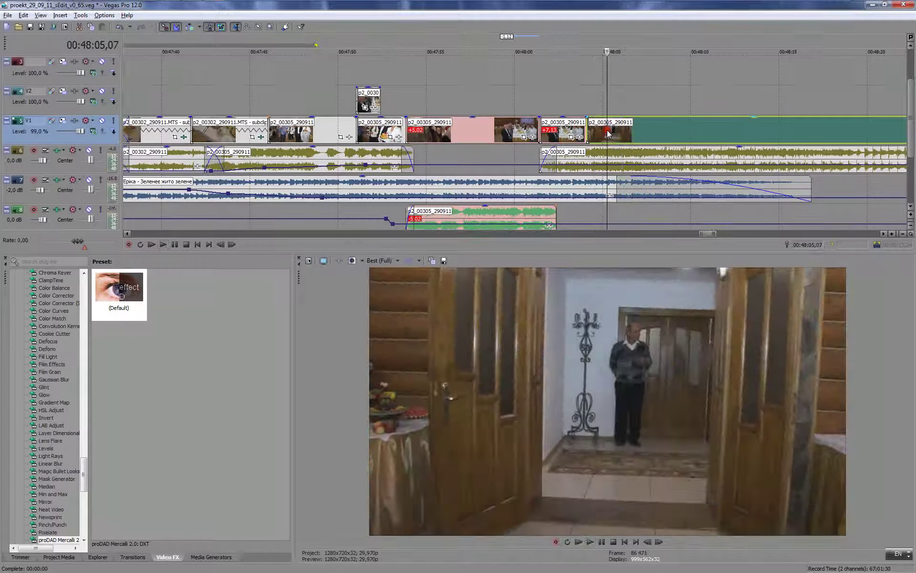
left_click_drag(610, 126, 632, 128)
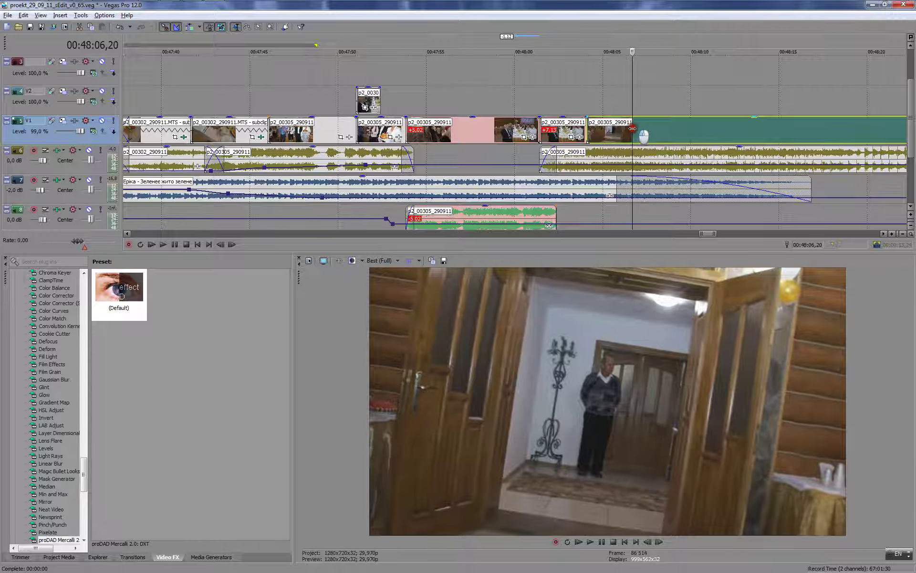
key("s")
left_click(617, 130)
left_click(616, 129)
key("Delete")
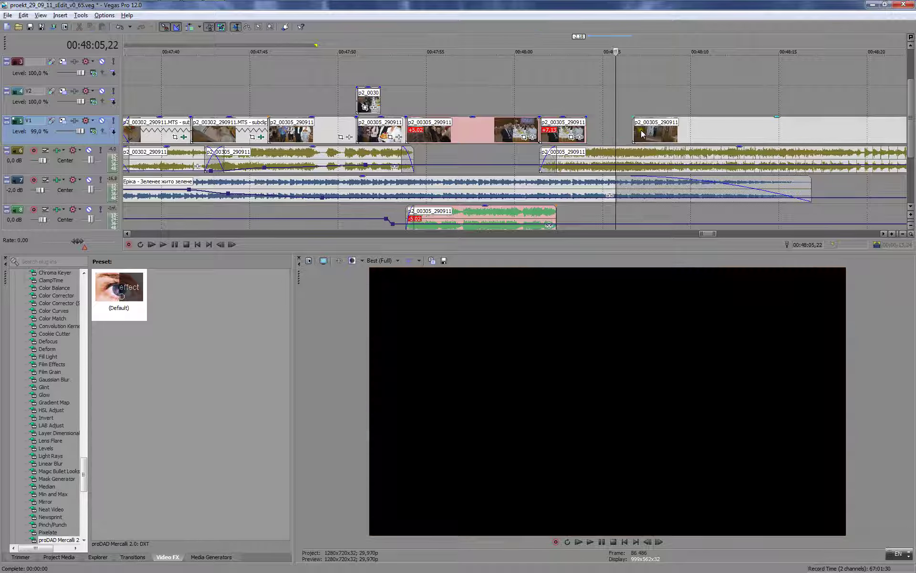
- Move the remaining doorway video and its audio earlier to meet the guests' shot, keeping that shot attached to the previous clip
left_click(642, 134)
key("space")
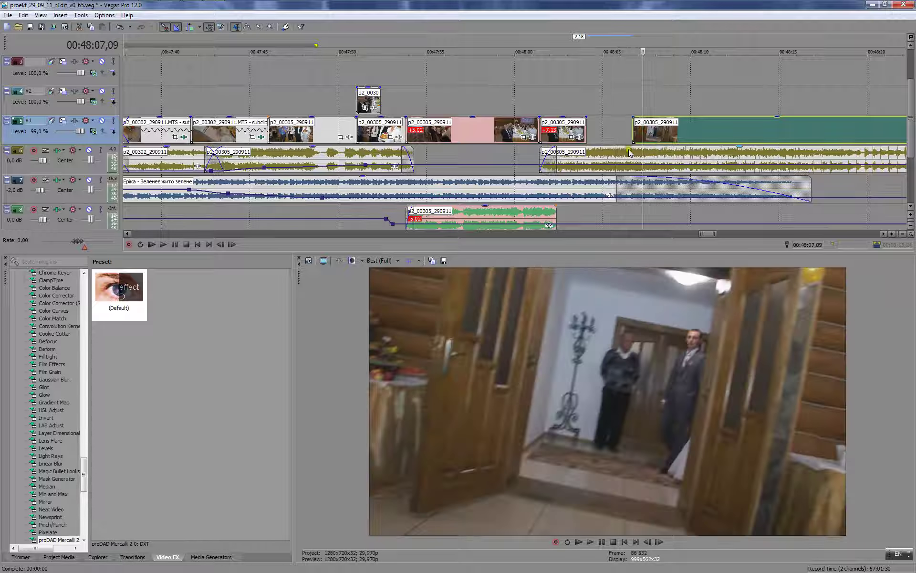
key("Return")
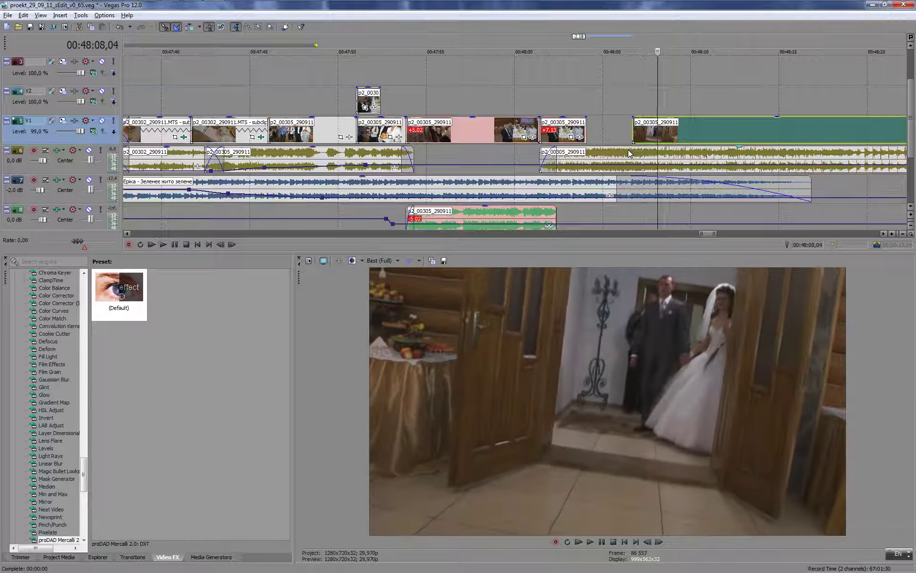
left_click_drag(618, 160, 607, 158)
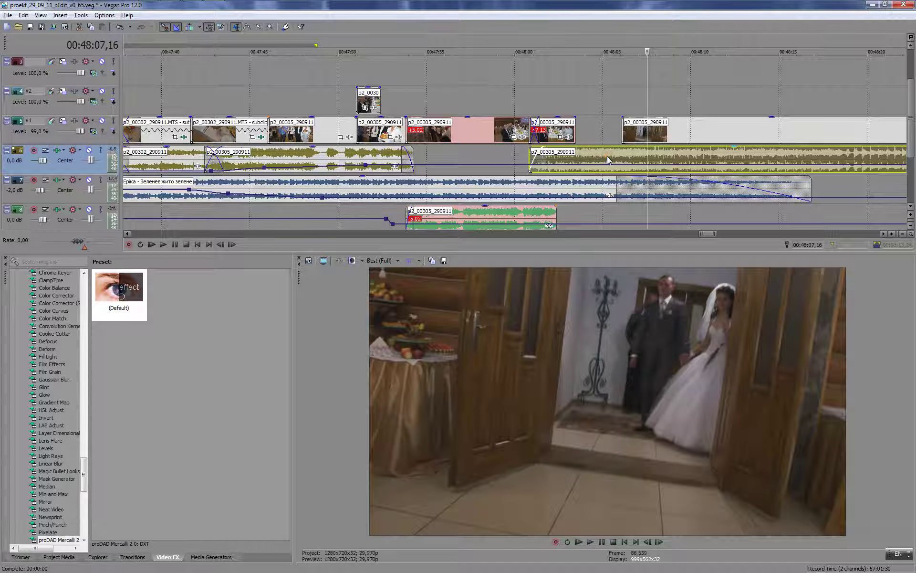
left_click_drag(561, 130, 570, 130)
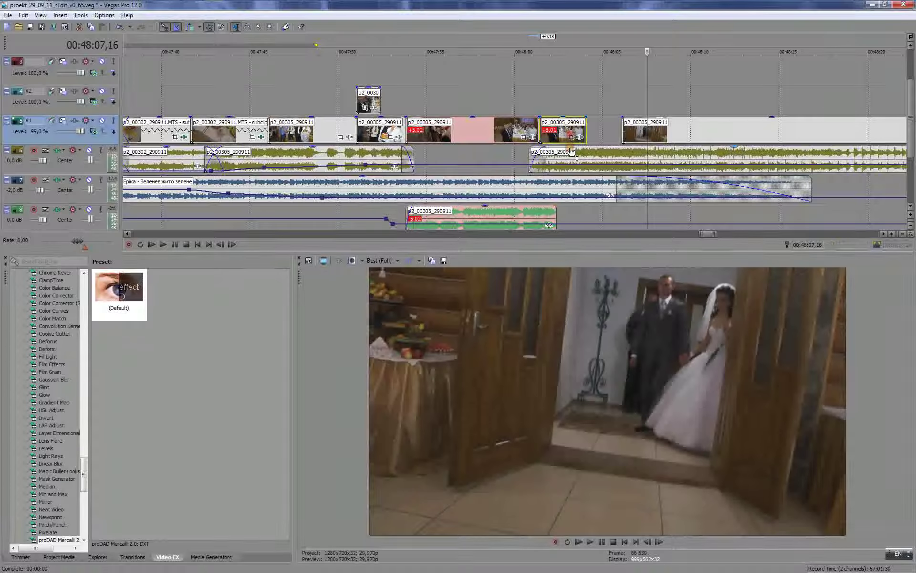
left_click(601, 155)
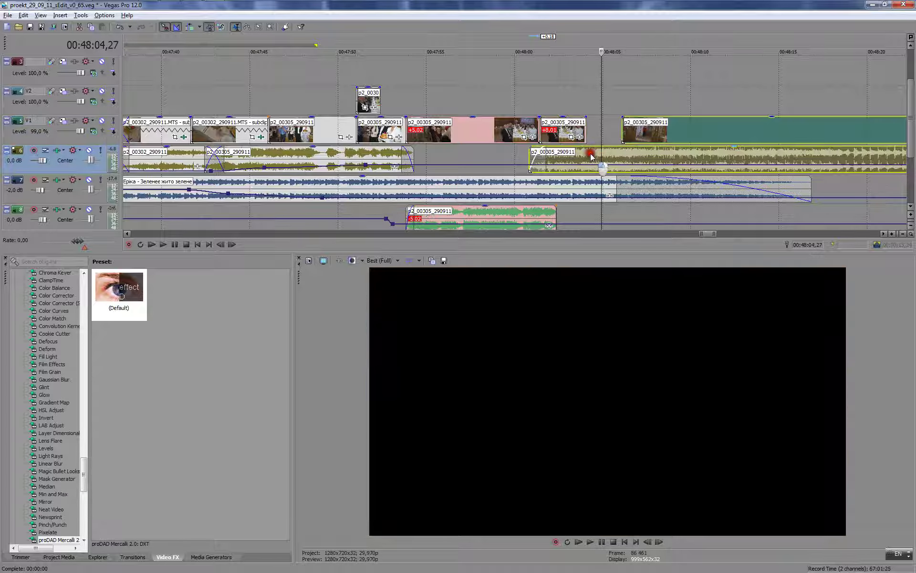
left_click_drag(590, 156, 555, 158)
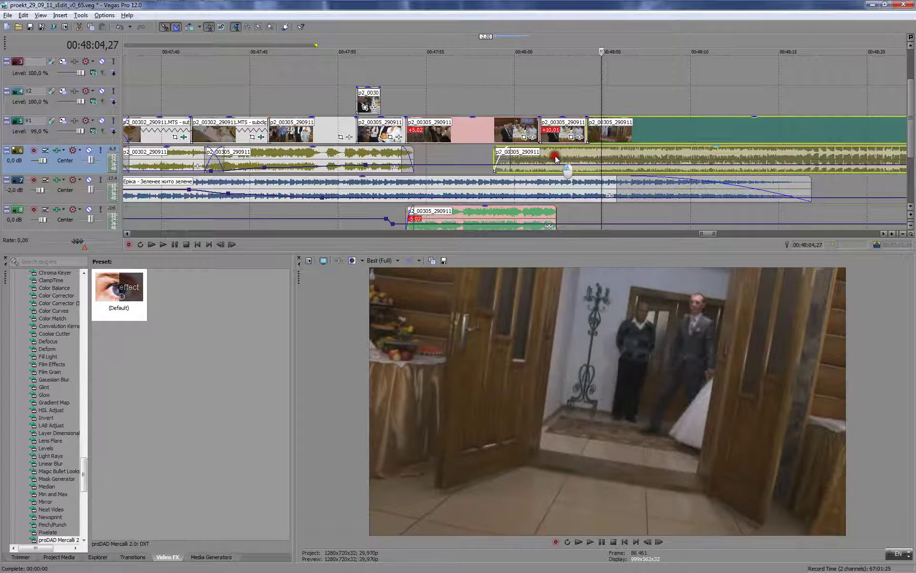
- Trim 1,29 off the start of the doorway clip's audio and play the transition from about 00:47:59,29
left_click(515, 160)
left_click_drag(494, 158, 527, 159)
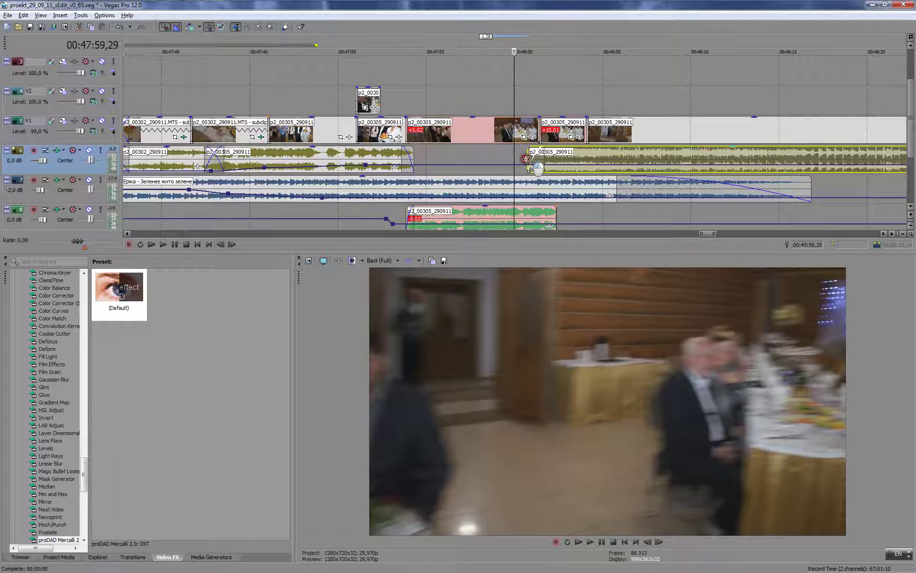
left_click(514, 99)
key("space")
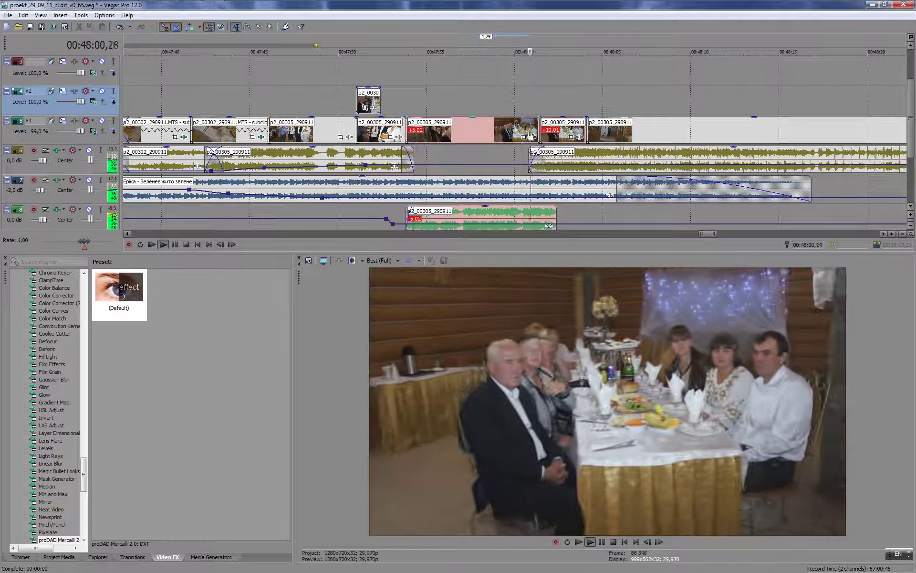
key("Return")
- Extend the doorway audio's fade-in to about 00:48:03,13 with a slow-starting curve and save the project
left_click_drag(541, 151, 575, 153)
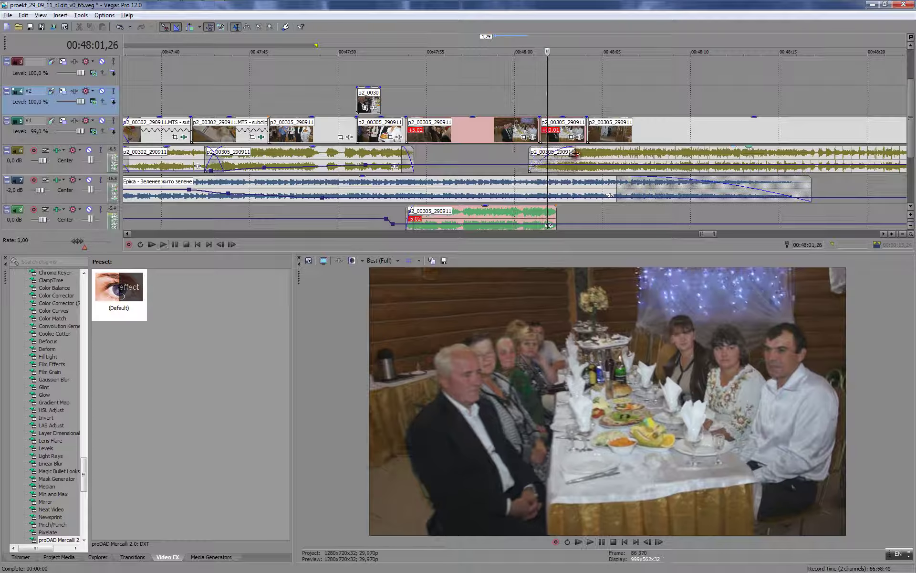
right_click(575, 153)
left_click(586, 174)
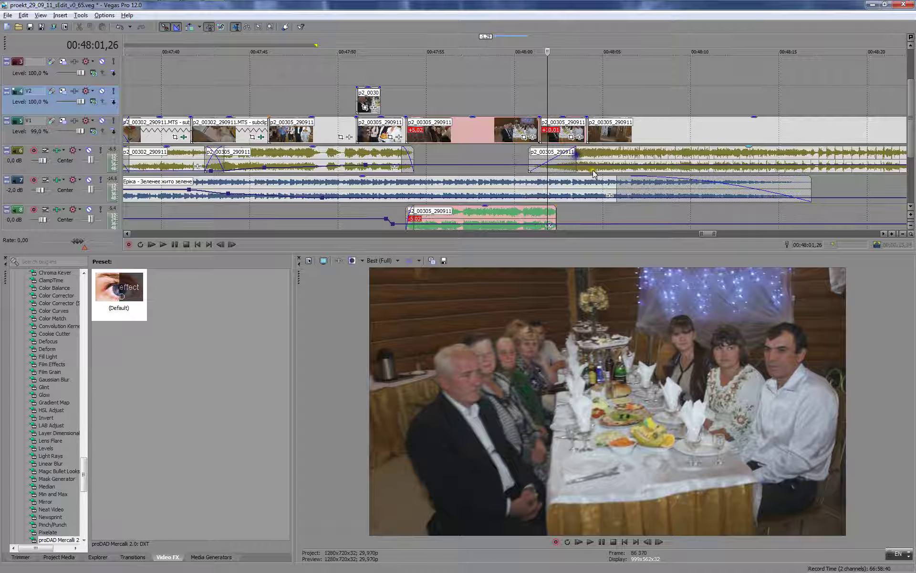
right_click(578, 158)
left_click(594, 190)
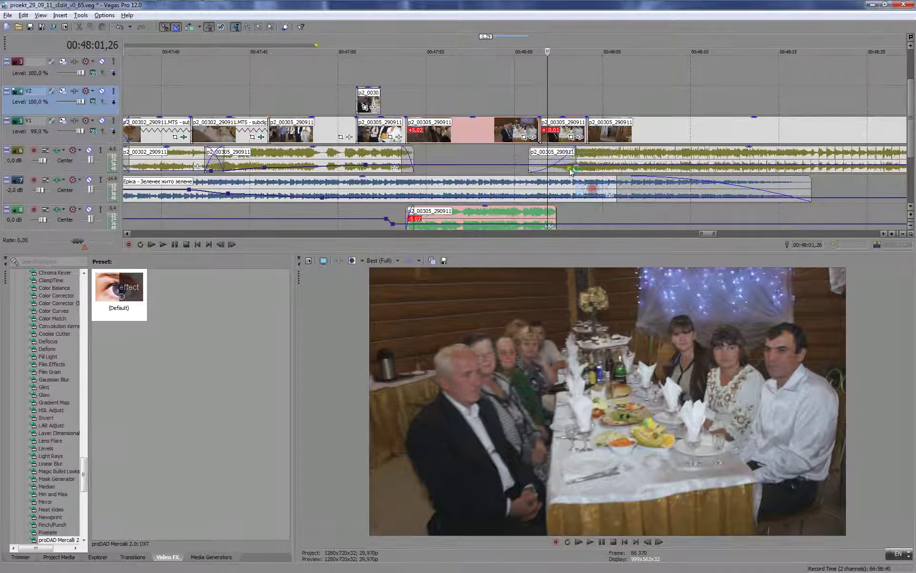
key("ctrl+s")
- Play the transition to find the couple in the doorway and trim the start of their video to 00:48:06,00
key("space")
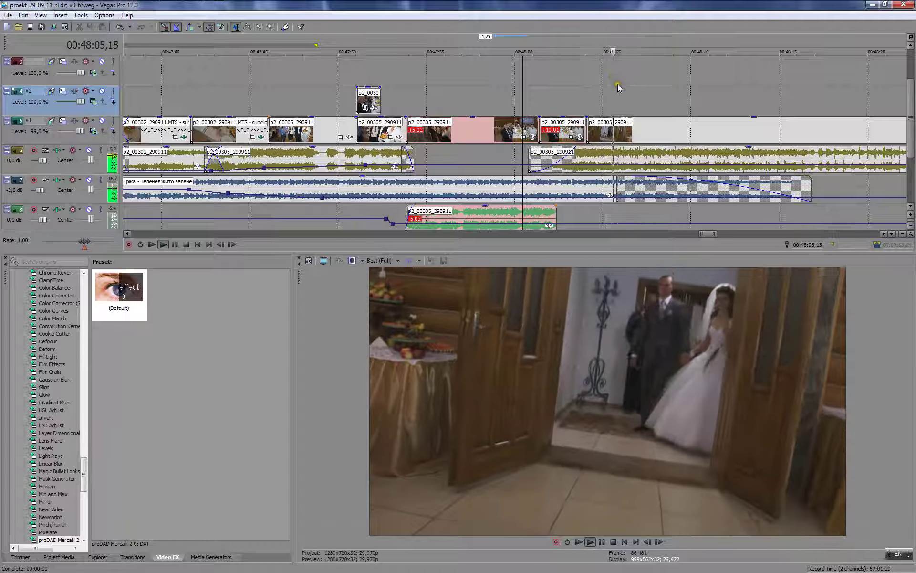
left_click(574, 79)
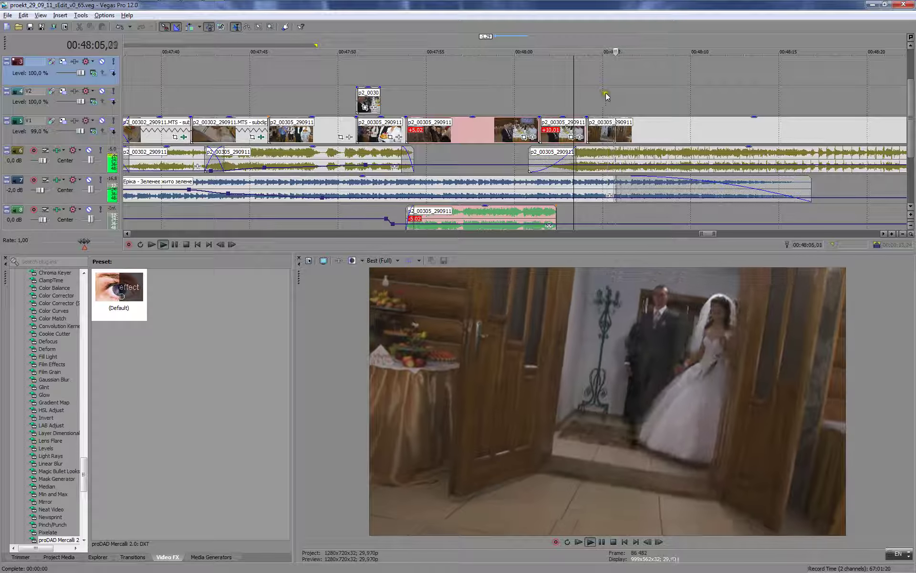
left_click(584, 84)
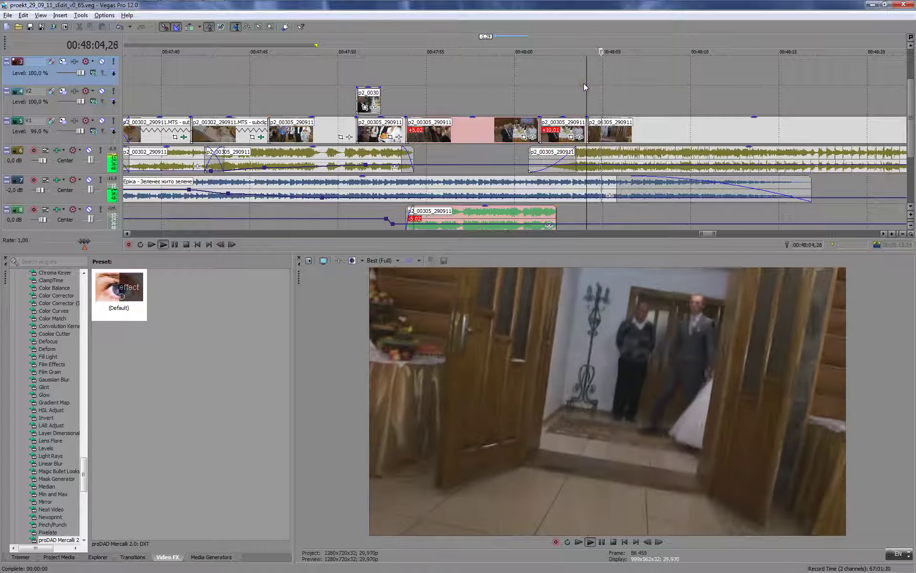
key("Return")
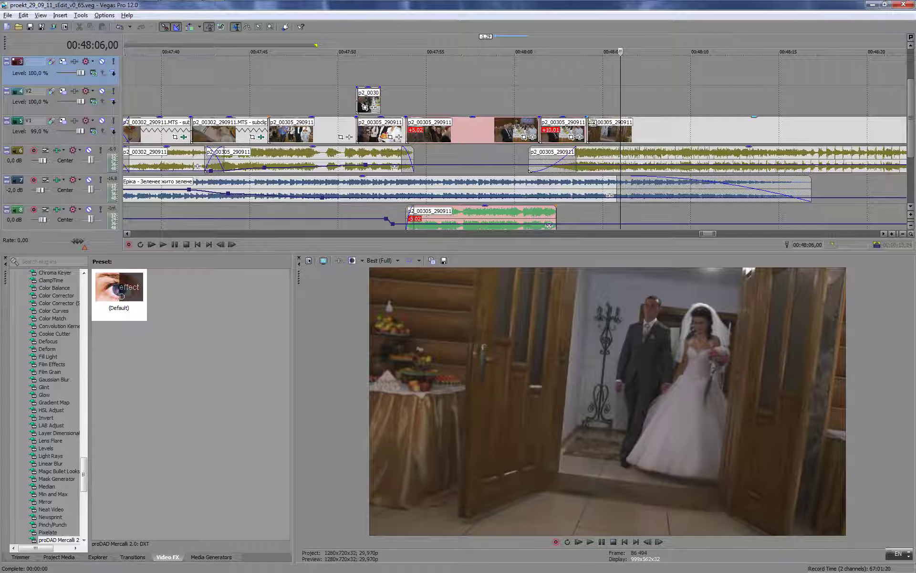
left_click_drag(590, 123, 619, 106)
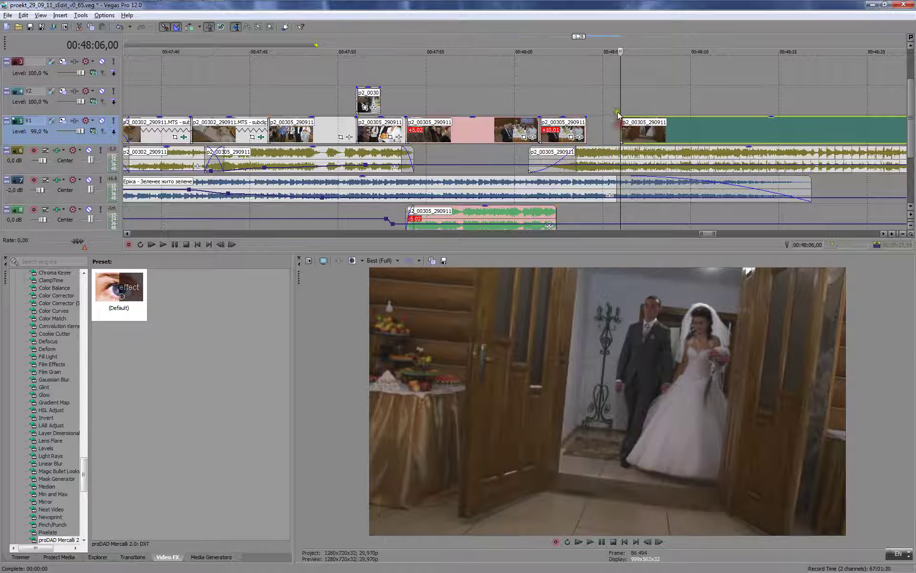
- Review the couple's entrance footage between about 00:48:10 and 00:48:17 for further places to cut
left_click(727, 113)
key("space")
key("Return")
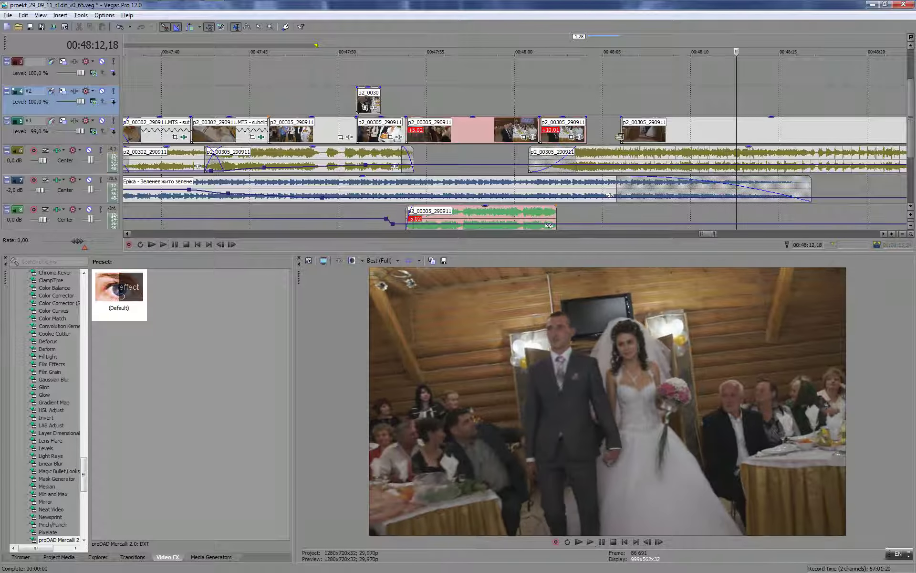
left_click(631, 121)
left_click_drag(631, 121, 802, 138)
key("space")
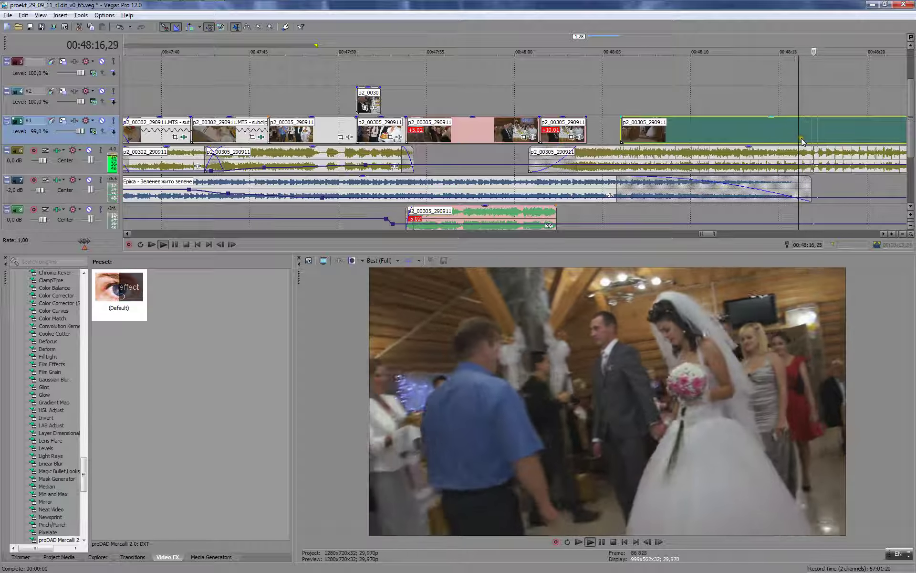
left_click(702, 134)
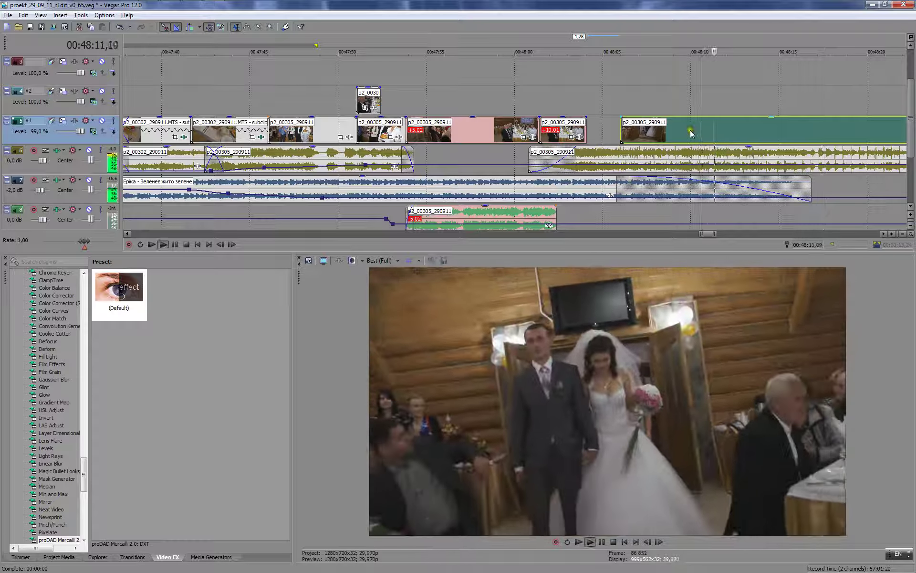
key("Return")
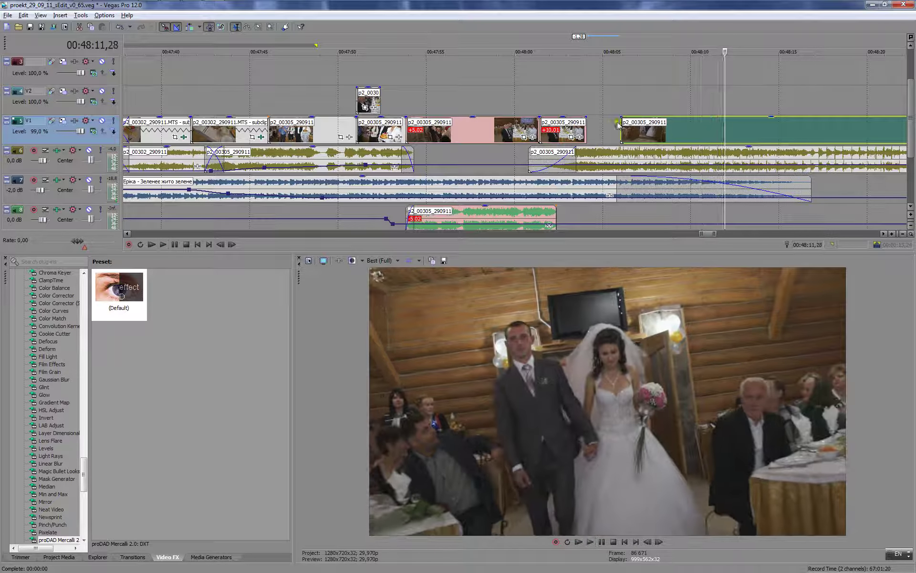
- Split the doorway audio at about 00:48:05,04 and at 00:48:07,08, and delete the piece between the cuts
left_click(585, 154)
key("space")
key("Return")
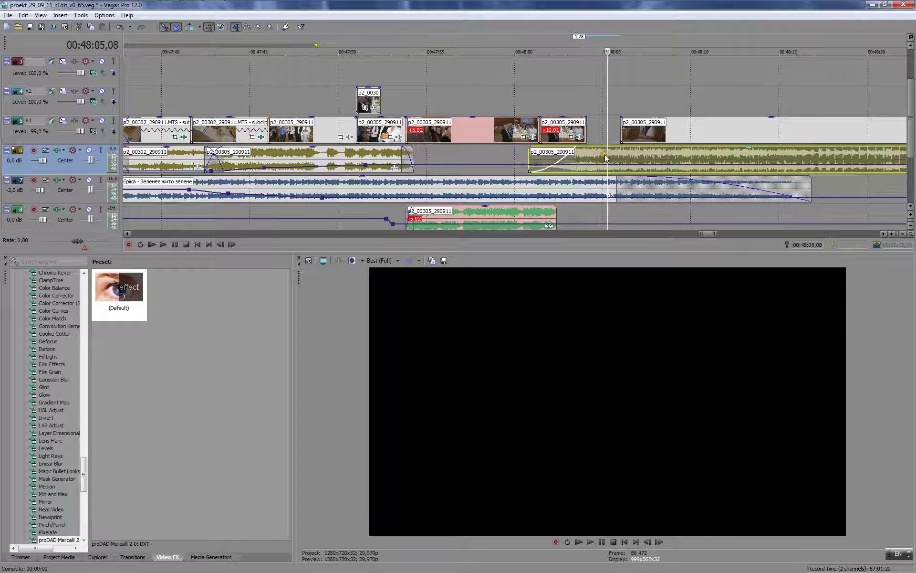
left_click(605, 154)
key("s")
left_click(642, 155)
key("s")
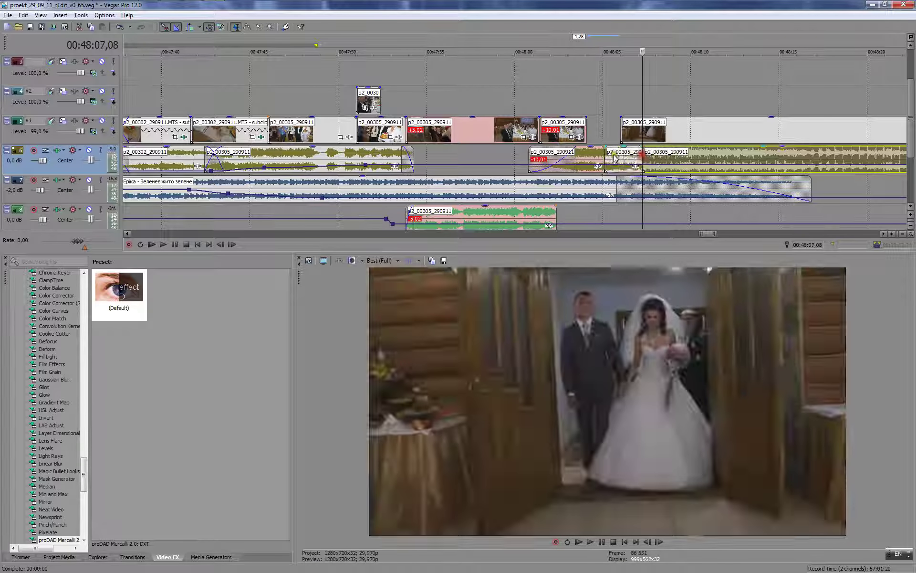
left_click(615, 155)
key("Delete")
- Move the couple's video and audio earlier to the guests' shot's end, overlap the audio pieces with a short crossfade, and play it
left_click(639, 128)
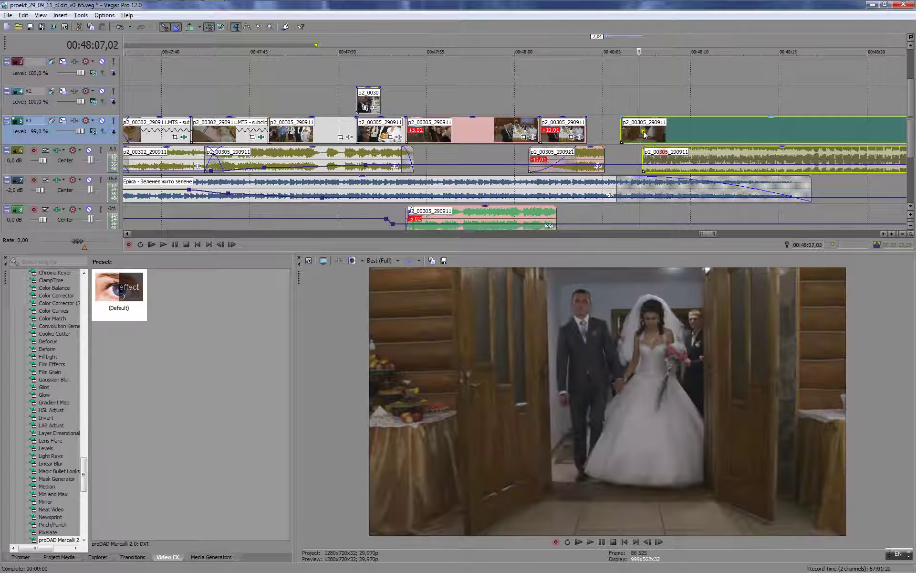
left_click_drag(628, 129, 599, 151)
left_click(594, 157)
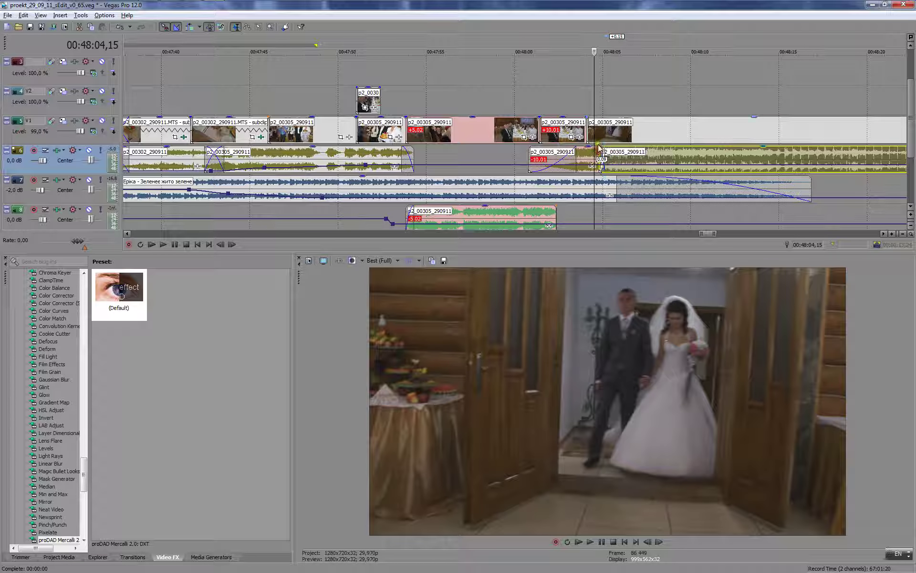
left_click(574, 96)
left_click(577, 83)
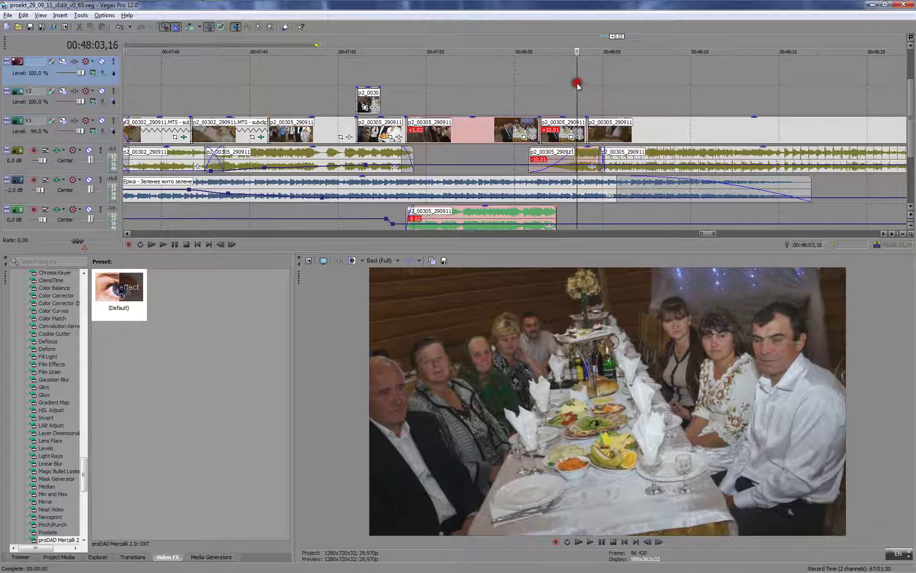
key("space")
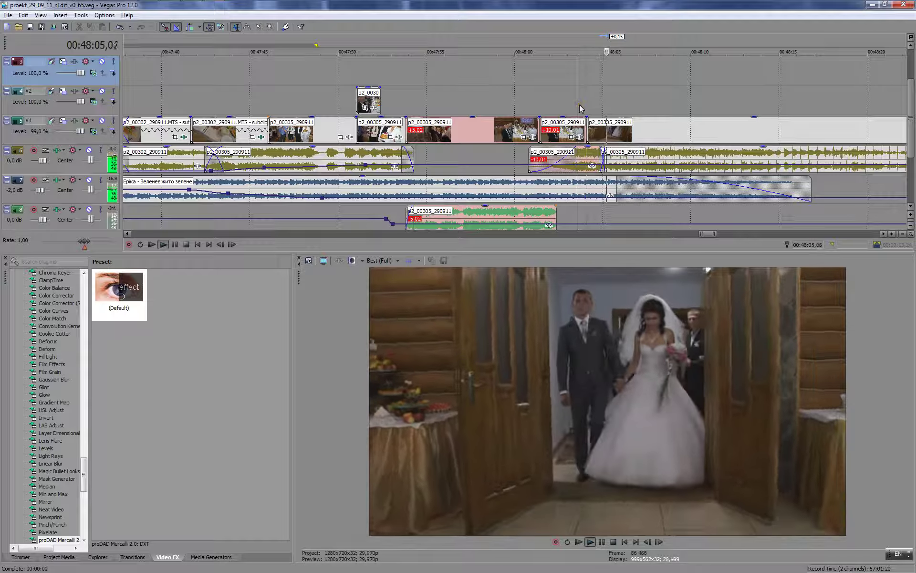
key("space")
- Shift the short audio crossfade slightly later, to about 00:48:05,10, and replay the transition into the couple's entrance
left_click_drag(604, 151, 606, 152)
left_click(583, 93)
left_click(565, 96)
key("space")
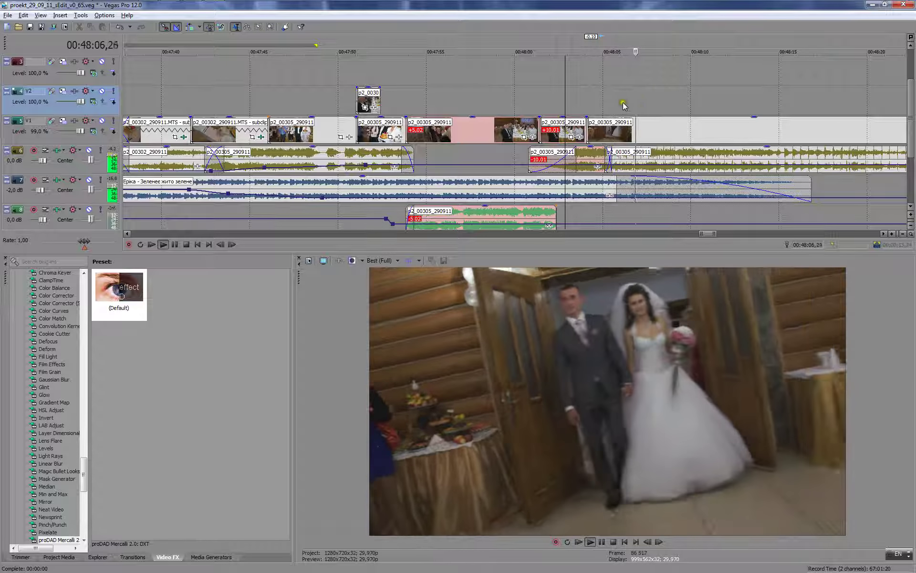
- Trim the first "Зеленеє жито зелене" music event to end at about 00:48:03, shorten its fade-out and give it a smooth curve
left_click(570, 87)
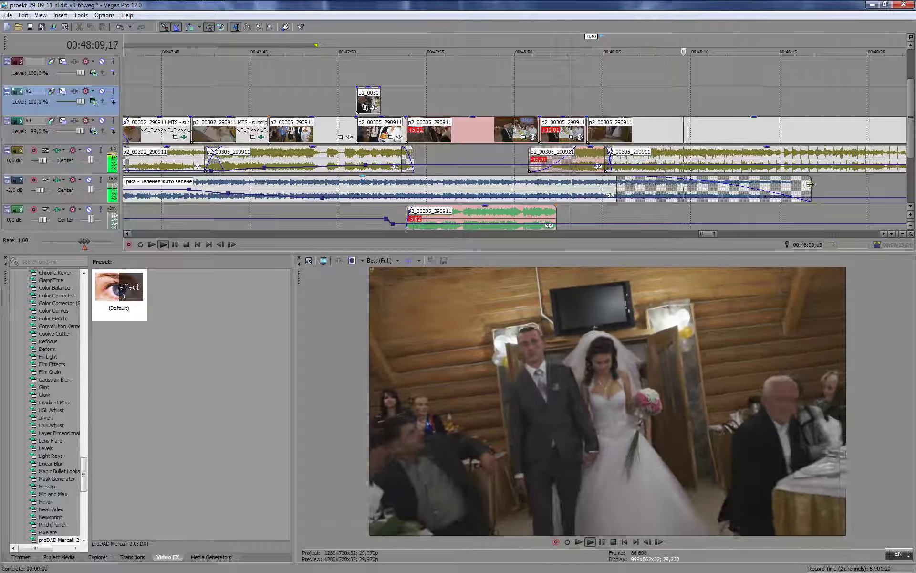
left_click_drag(809, 184, 638, 196)
left_click_drag(444, 187, 528, 195)
key("Return")
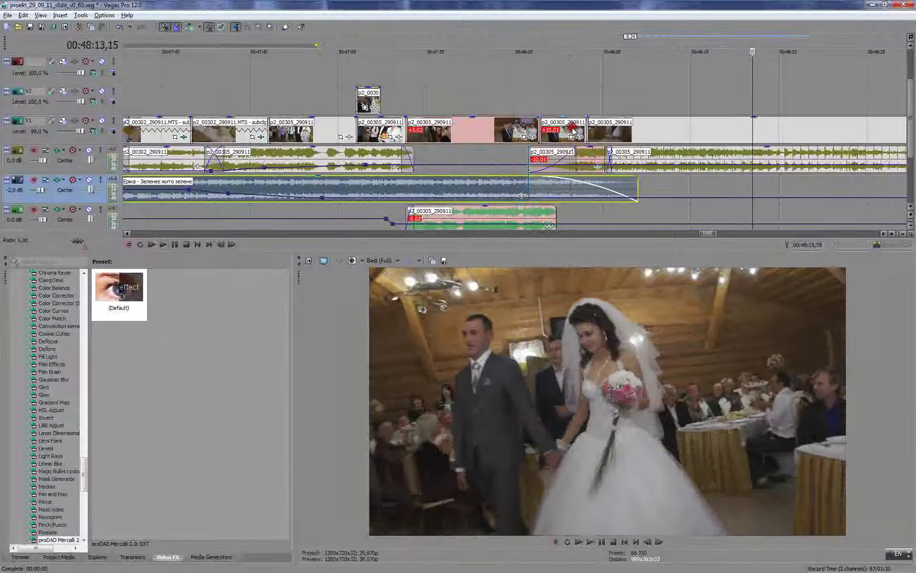
left_click(562, 99)
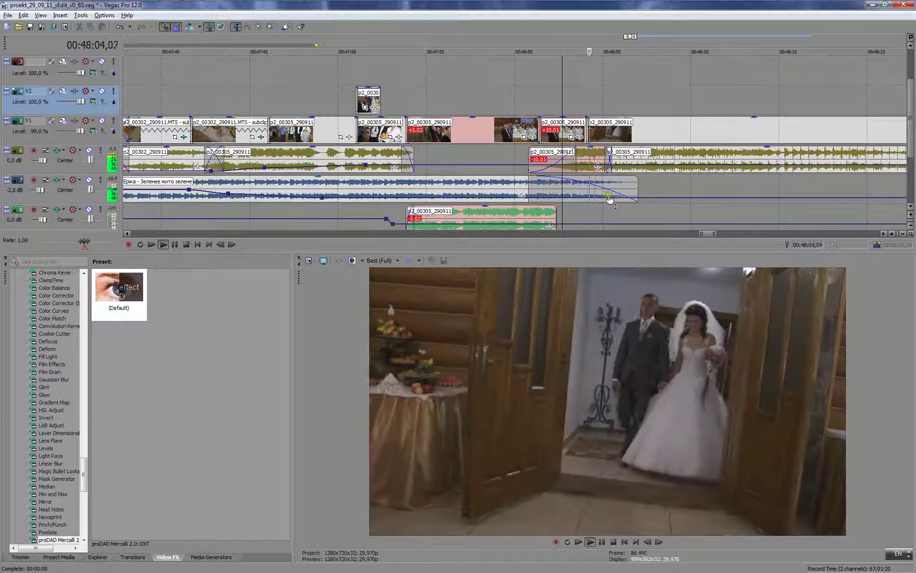
left_click_drag(638, 184, 581, 186)
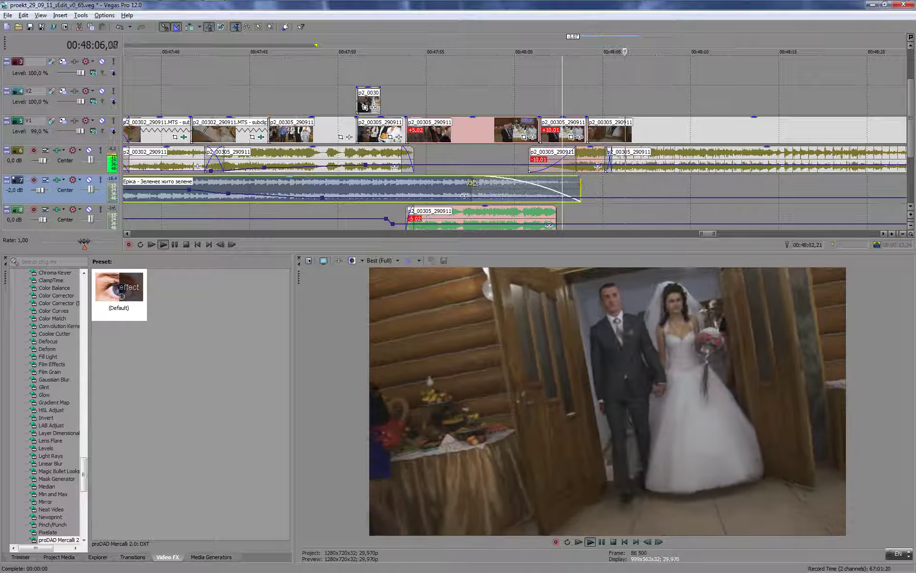
left_click_drag(471, 183, 518, 183)
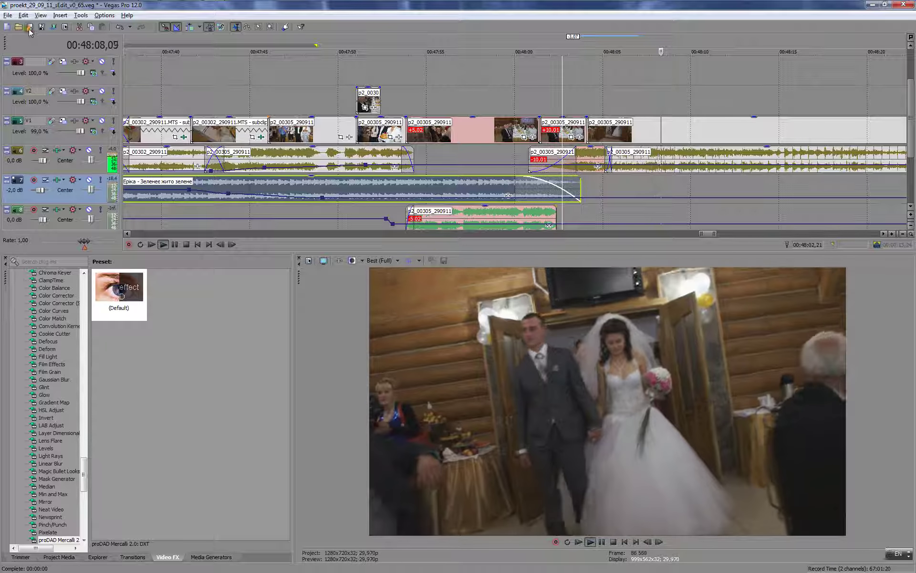
right_click(519, 186)
left_click(537, 236)
- Add volume points to the couple's live audio at about 00:48:11 and 00:48:17,22, playing through to about 00:48:36
scroll(664, 166, "down", 1)
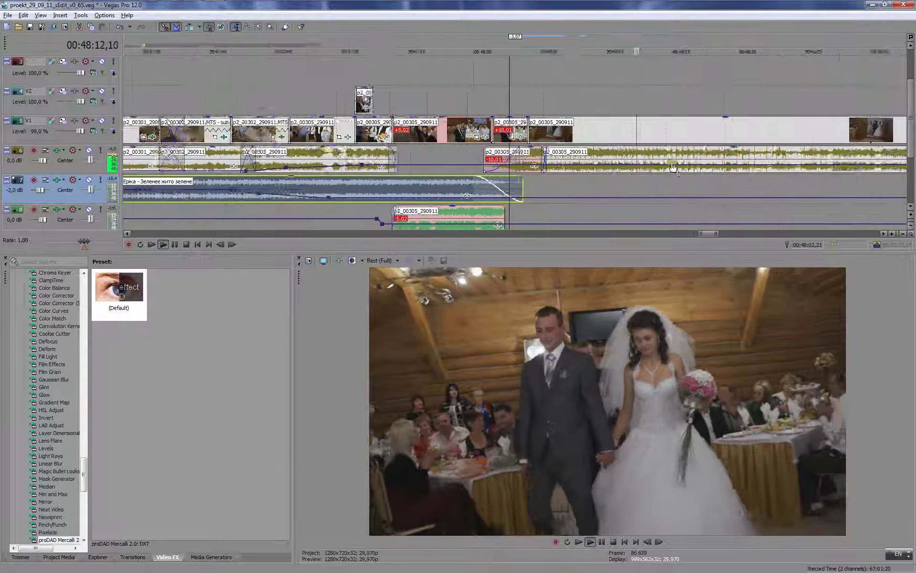
scroll(660, 175, "up", 1)
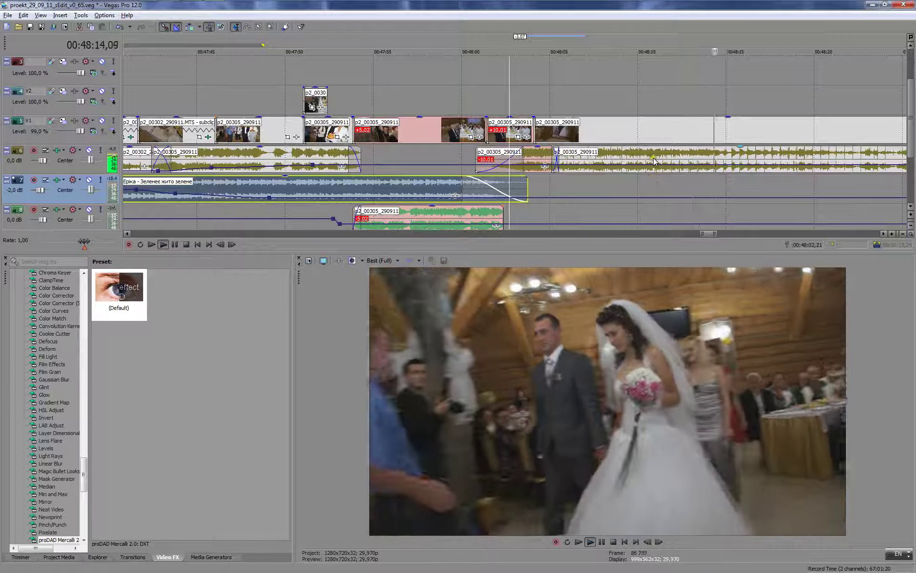
scroll(649, 162, "down", 1)
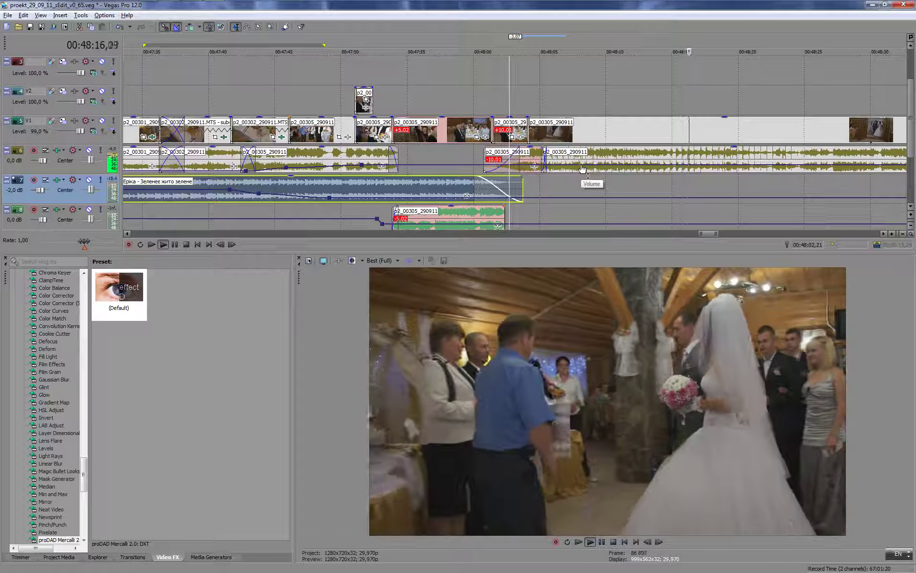
scroll(606, 164, "down", 2)
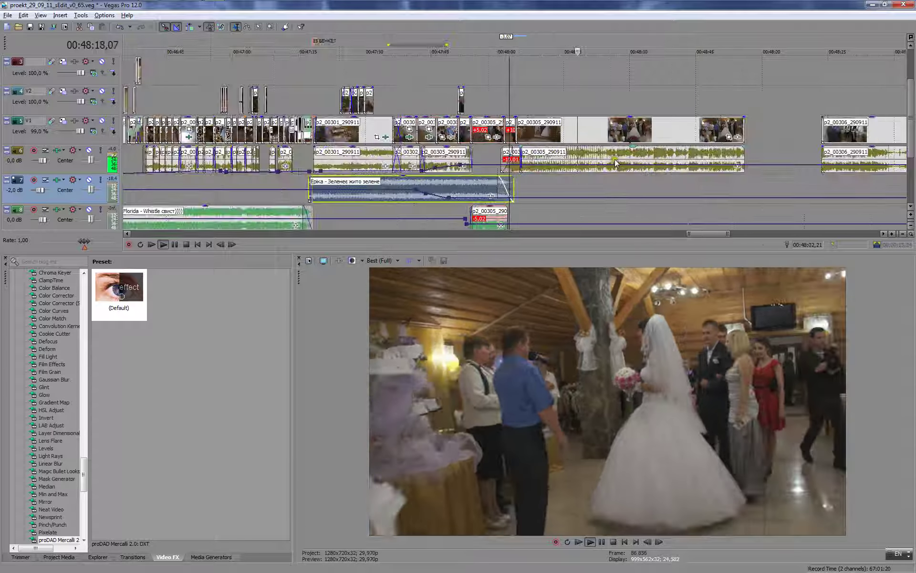
scroll(614, 158, "up", 2)
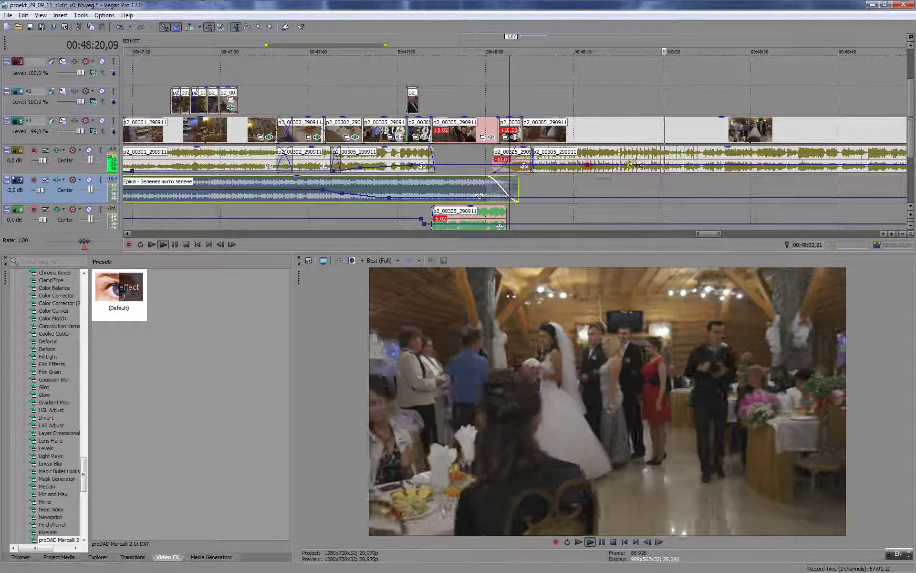
double_click(642, 164)
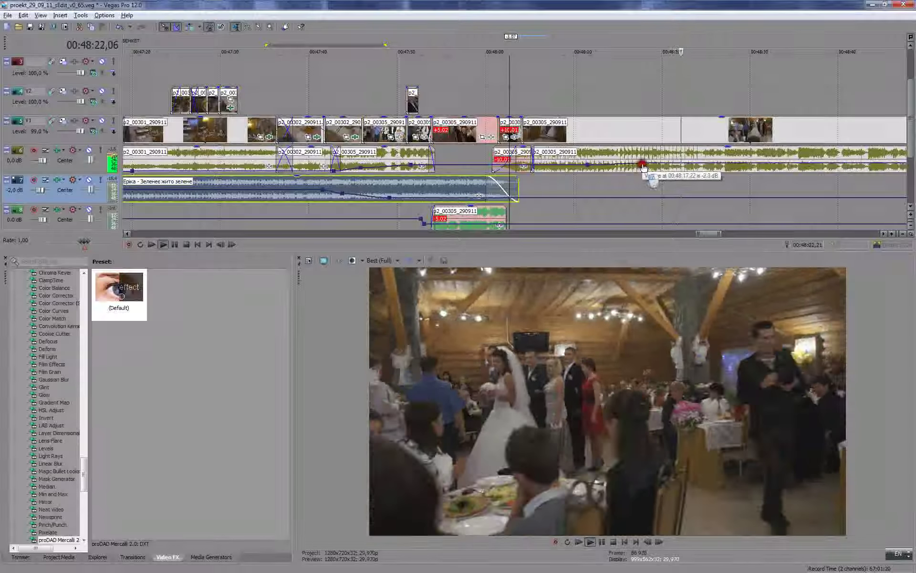
scroll(590, 140, "down", 2)
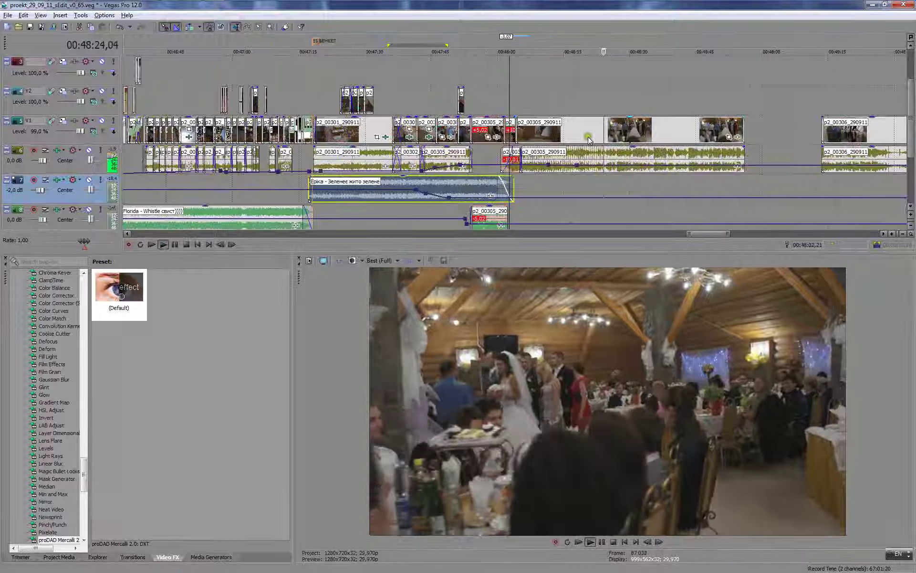
scroll(590, 143, "up", 2)
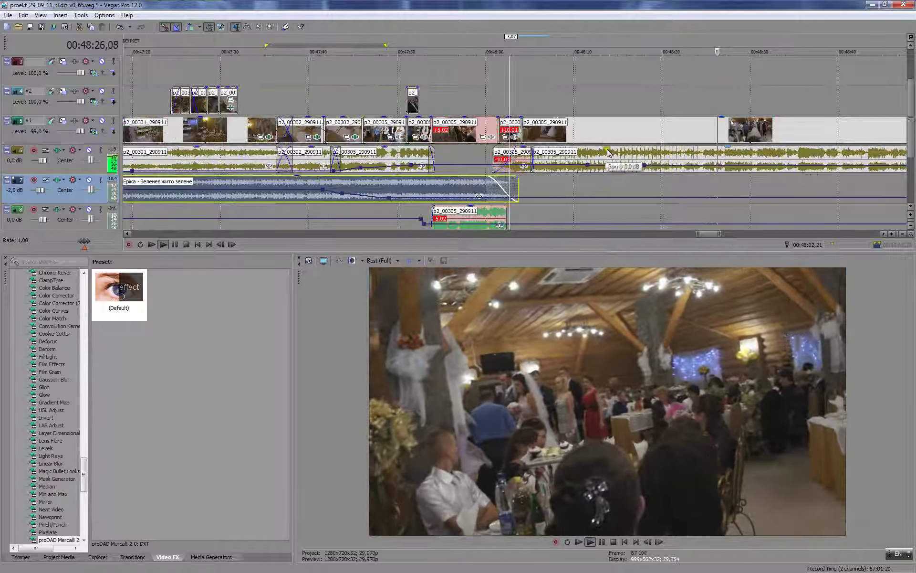
scroll(630, 153, "down", 1)
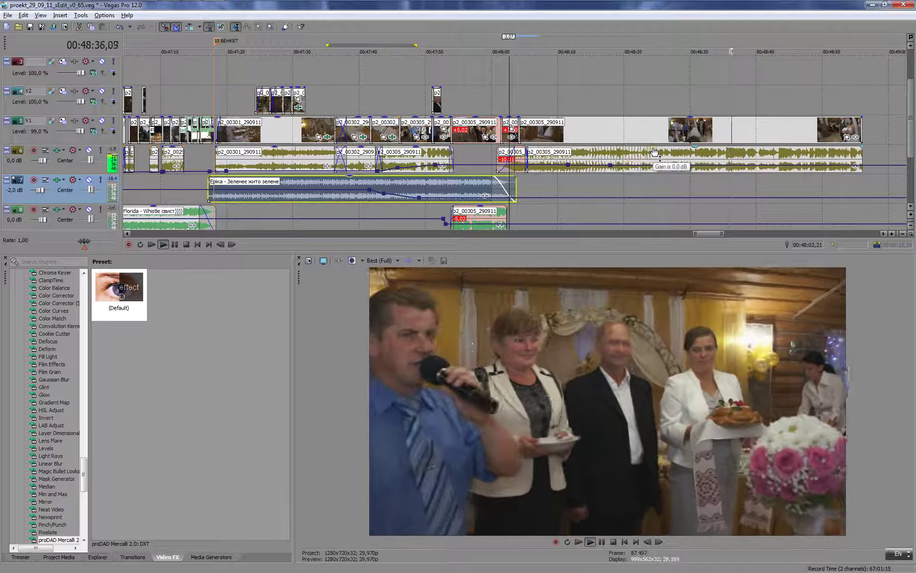
key("Return")
- Add the "Зеленеє жито зелене" excerpt from 00:01:25,25 to 00:03:03,15 to the music track at about 00:48:22 with a seven-second fade-in
right_click(477, 185)
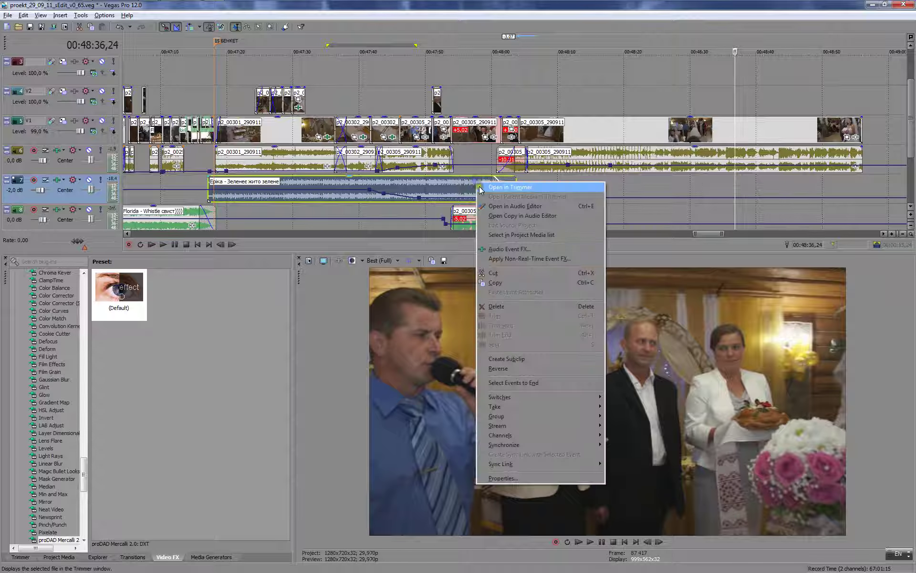
left_click(497, 189)
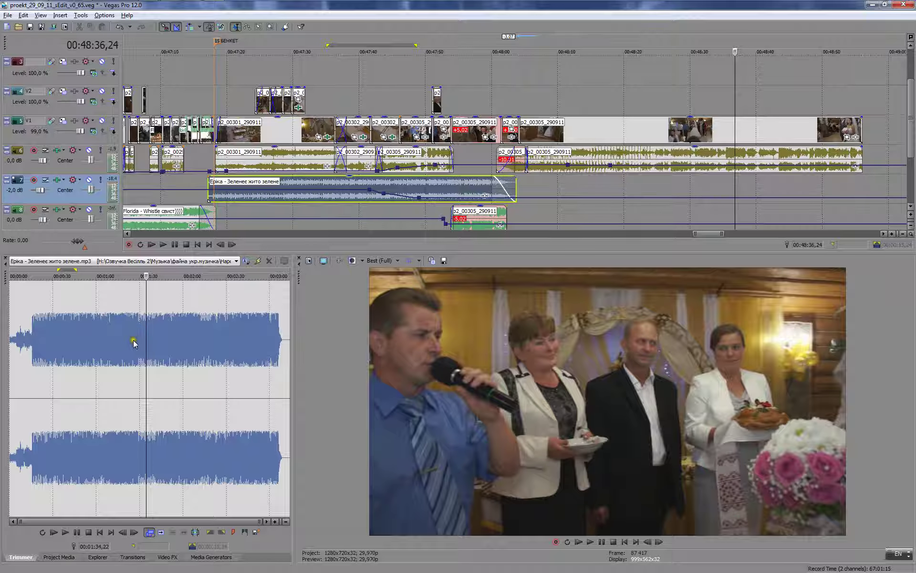
left_click_drag(133, 342, 275, 358)
left_click_drag(182, 353, 677, 191)
- Give the second music event a slow-rising fade-in, add a volume point just before it and replay from about 00:48:20
left_click(583, 99)
key("space")
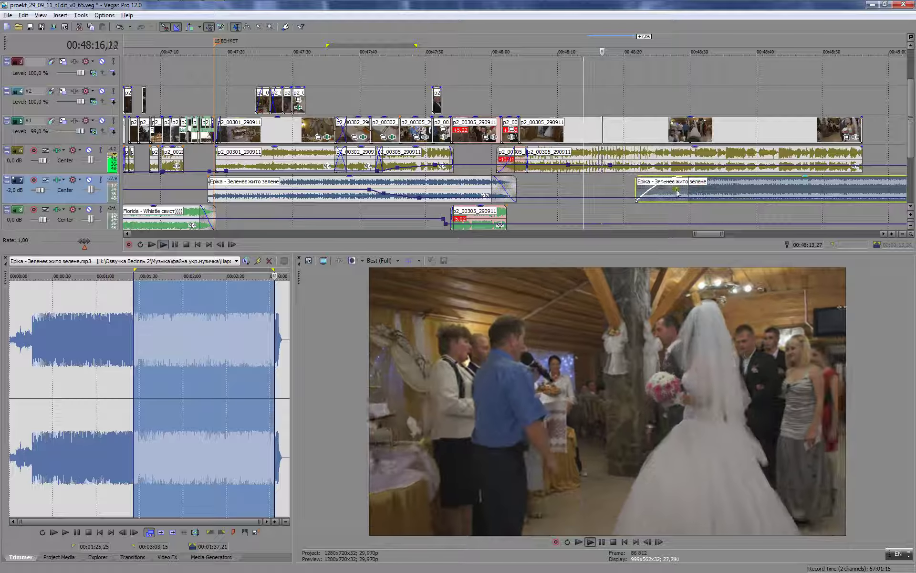
left_click(621, 54)
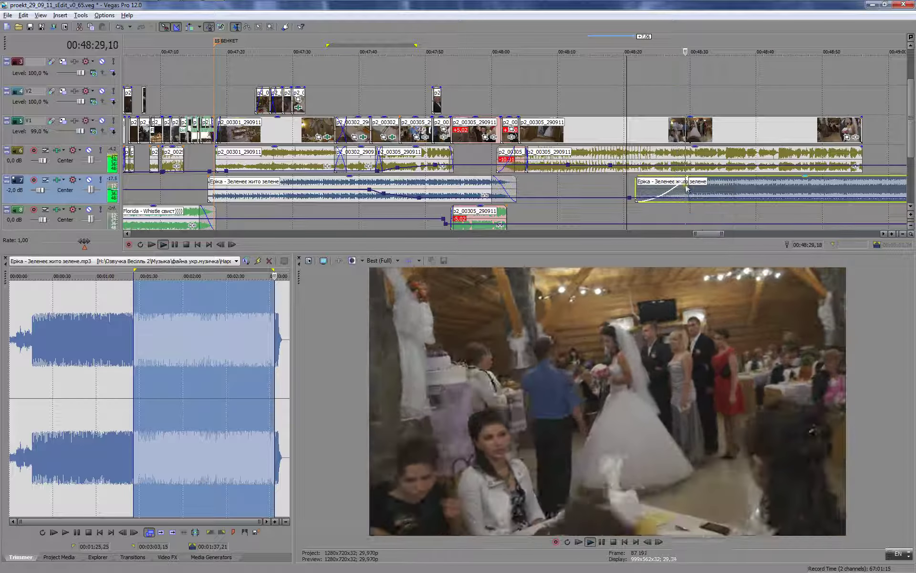
left_click(626, 43)
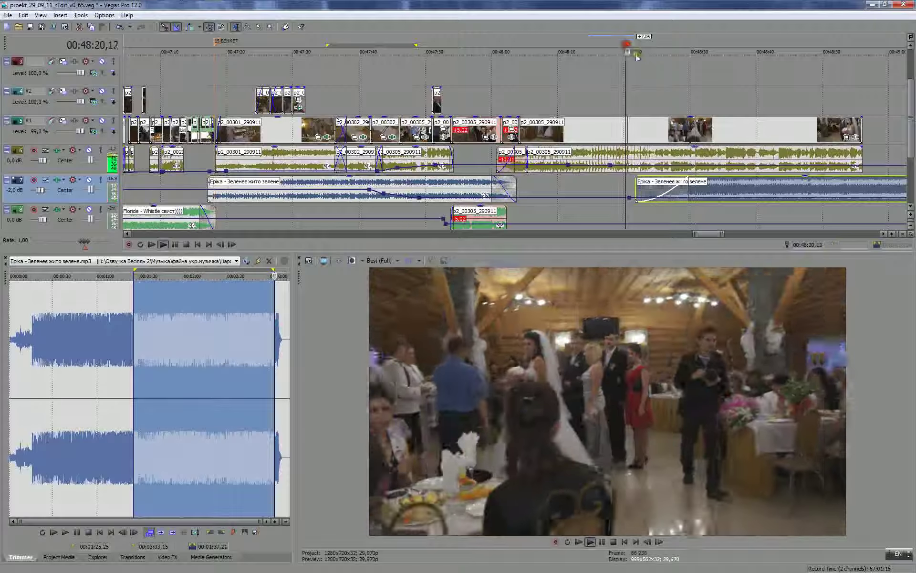
- Add a volume envelope point to the second music event at about 00:48:35
scroll(668, 90, "down", 3)
scroll(580, 110, "up", 3)
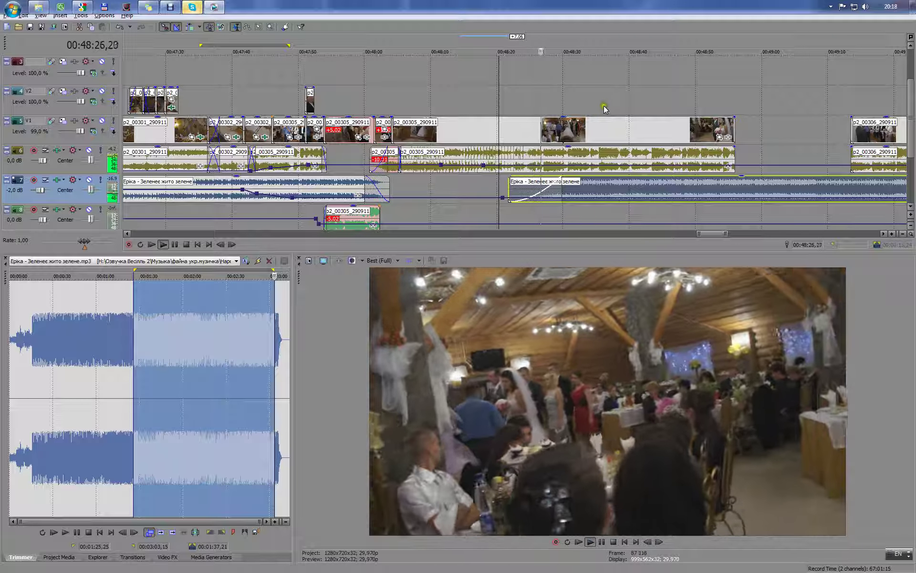
scroll(600, 110, "down", 4)
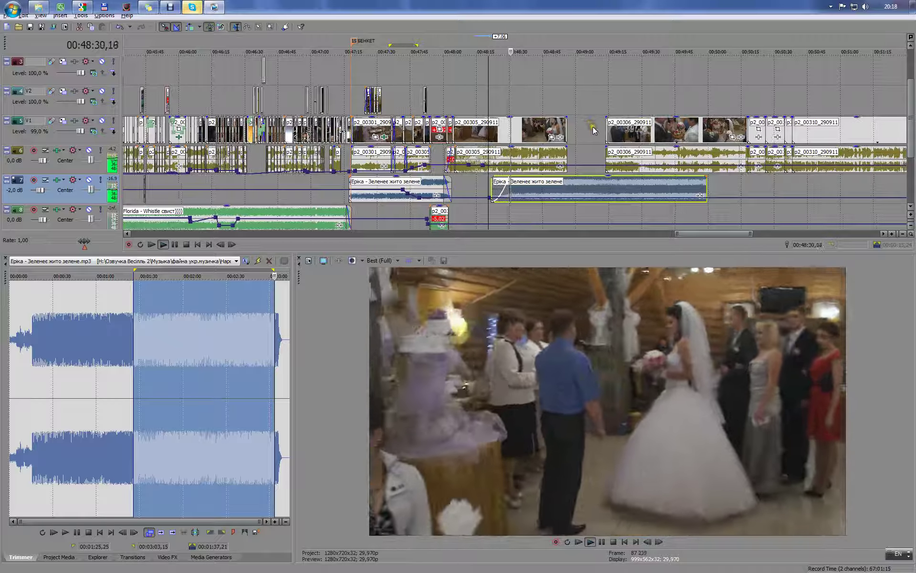
scroll(594, 130, "up", 2)
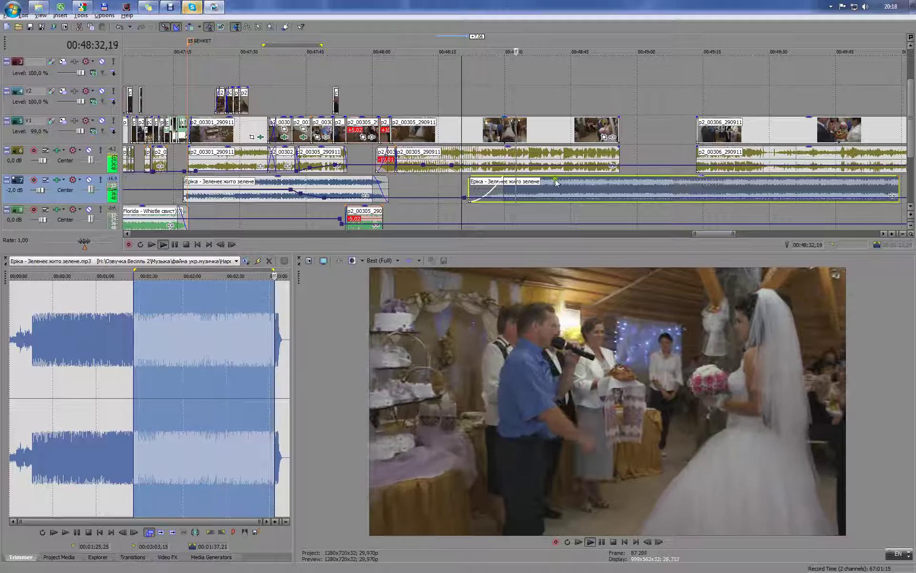
double_click(514, 197)
left_click_drag(518, 199, 528, 199)
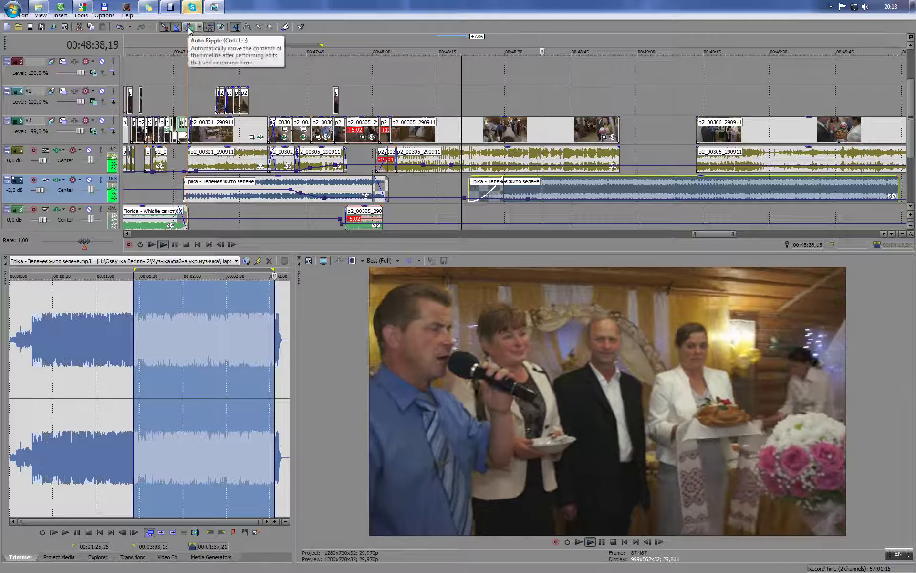
- Ripple p2_00306 and the following clips earlier to p2_00305's end, and lower the music volume to a point at about 00:48:43
left_click(190, 29)
left_click_drag(718, 132, 641, 132)
double_click(555, 200)
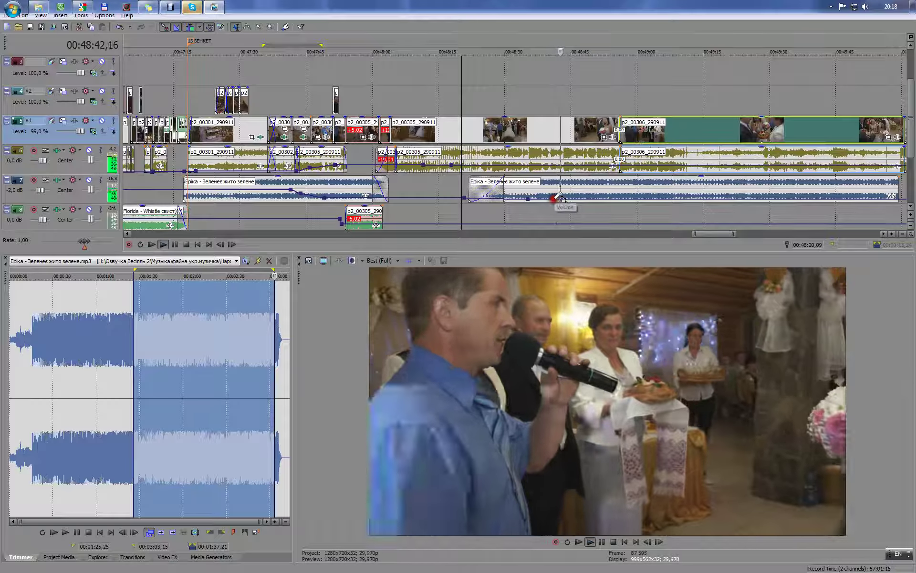
left_click_drag(554, 199, 566, 204)
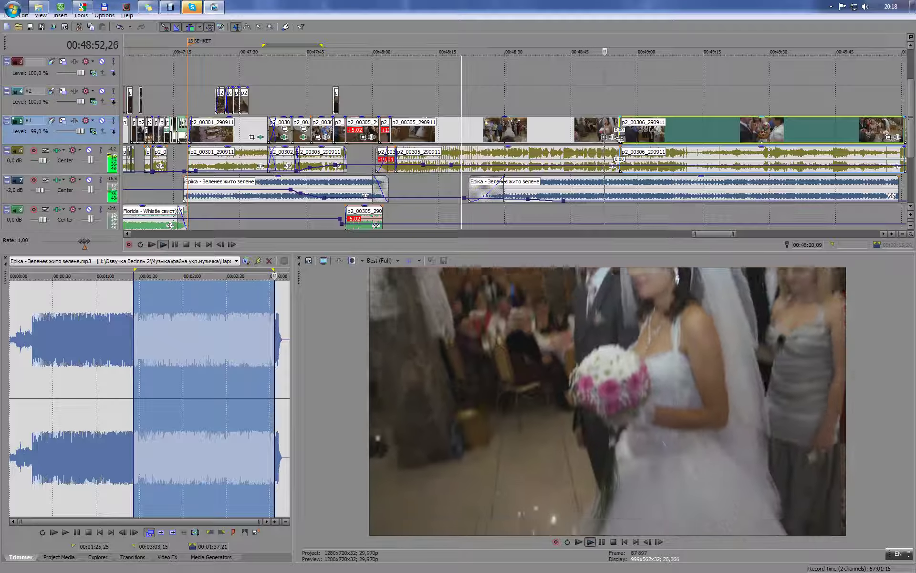
- Replay the p2_00305 greeting footage with the new music from about 00:48:36 and save the project
scroll(559, 143, "up", 3)
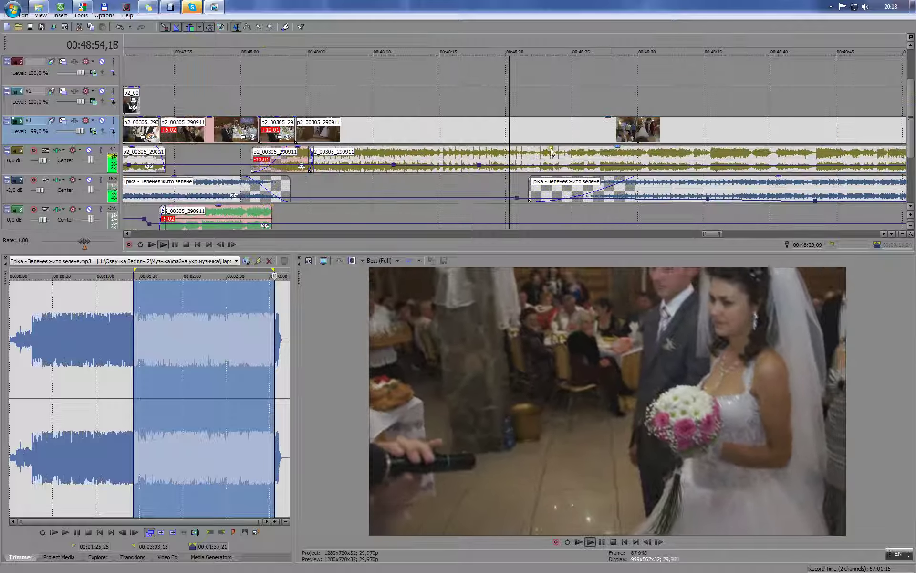
scroll(534, 153, "down", 2)
left_click(535, 137)
scroll(537, 145, "down", 3)
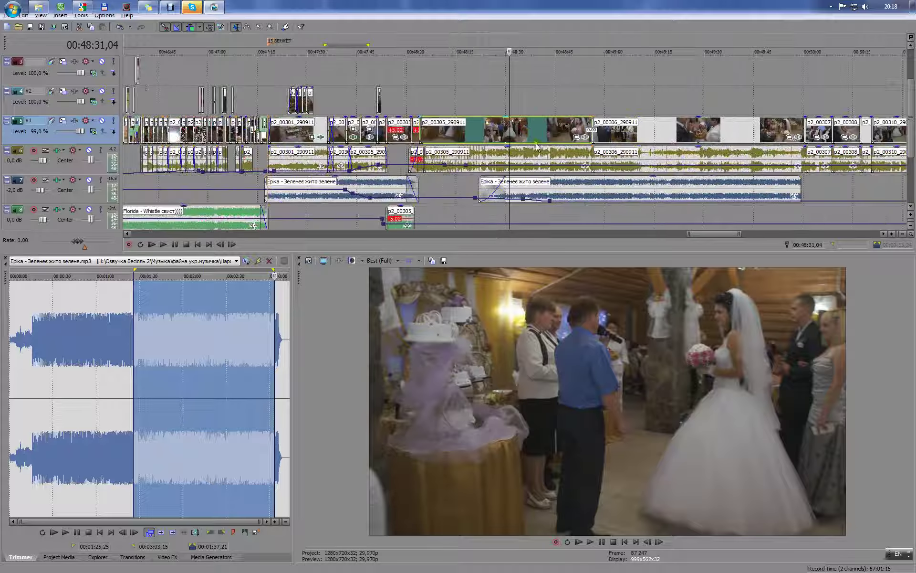
left_click(489, 134)
key("space")
scroll(544, 139, "up", 2)
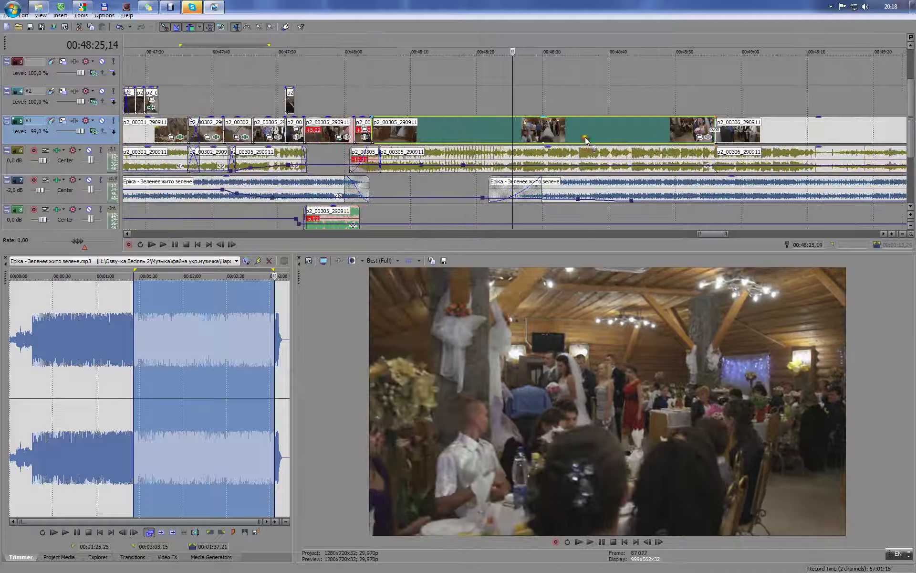
left_click(585, 140)
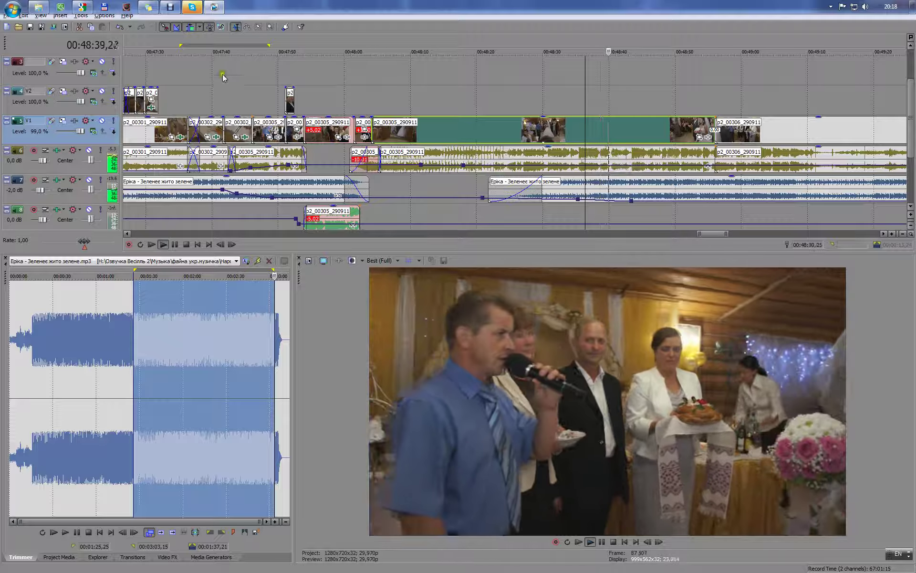
left_click(29, 28)
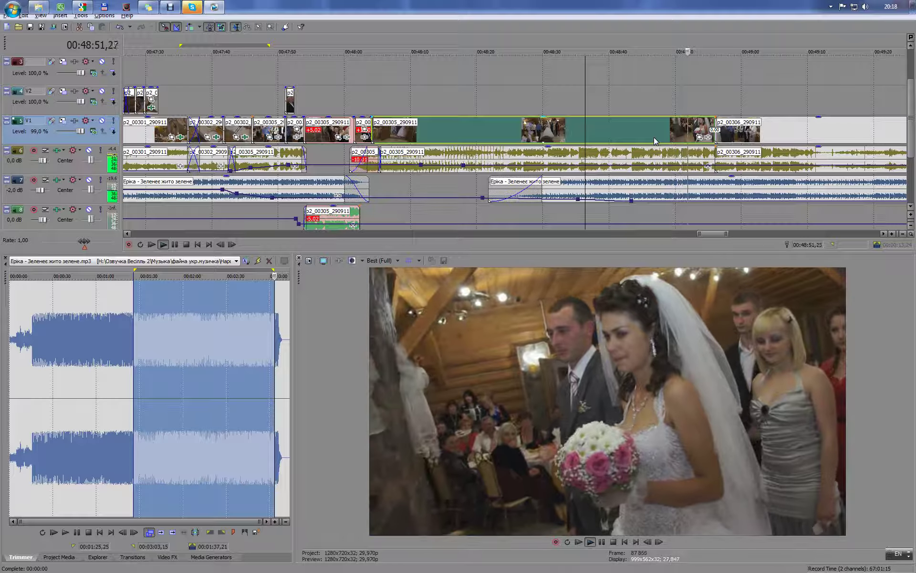
- Split only the video of p2_00305 at 00:48:52,02, during the close shot of the bride with her bouquet
scroll(654, 137, "up", 1)
key("Return")
left_click(594, 143)
key("Left")
key("Left")
key("Left")
key("Left")
key("Left")
key("Left")
key("Left")
key("Left")
key("Left")
key("Left")
key("Left")
key("Left")
key("Left")
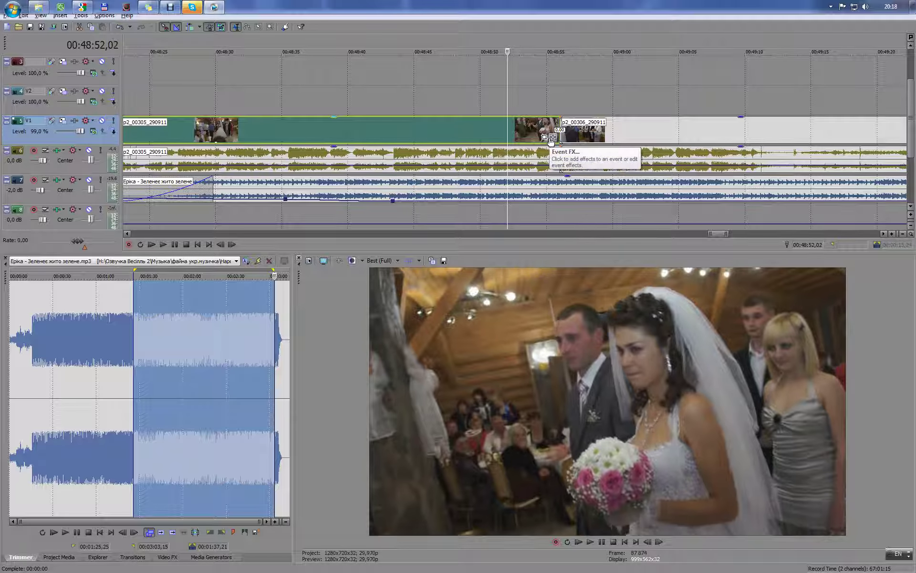
key("s")
- Play the transition from p2_00305 into p2_00306 and trim the end of p2_00305's audio 13 frames earlier
key("space")
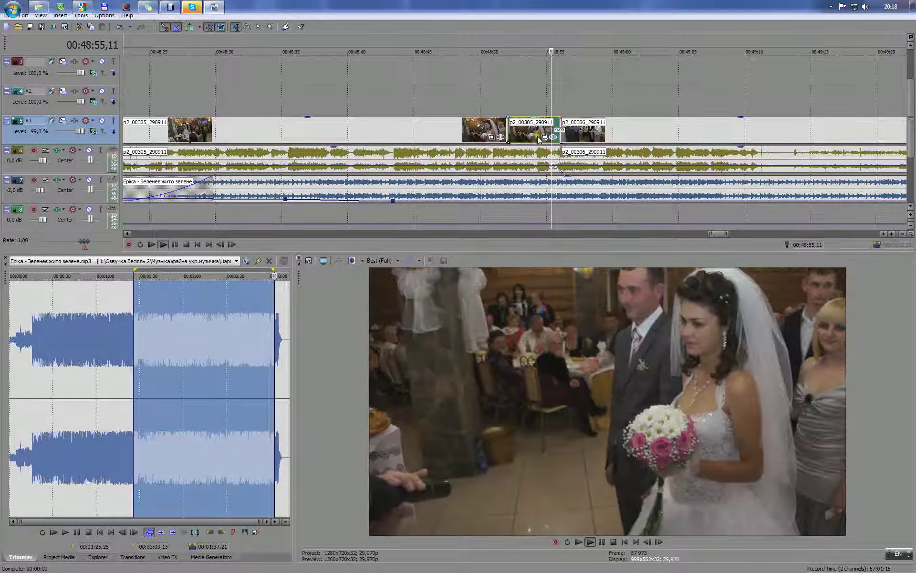
key("space")
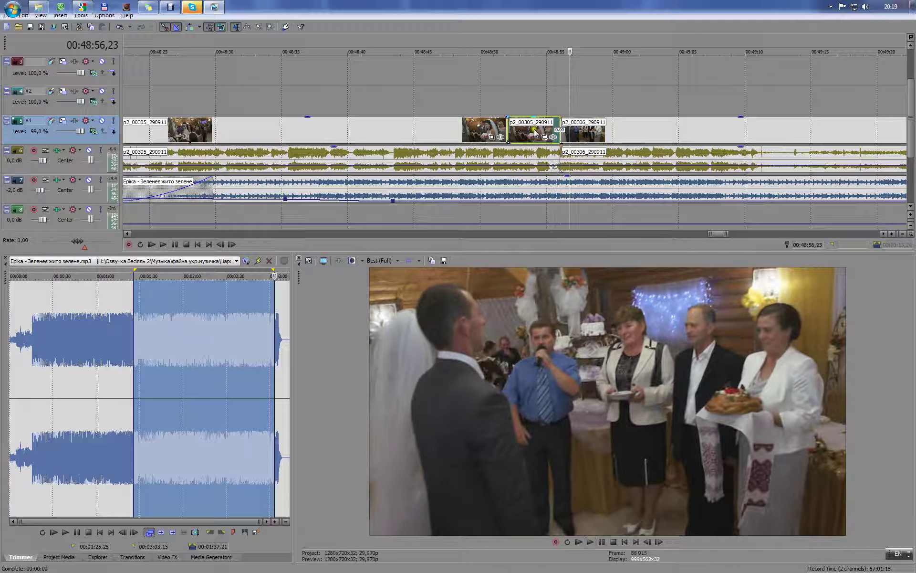
key("space")
left_click(483, 98)
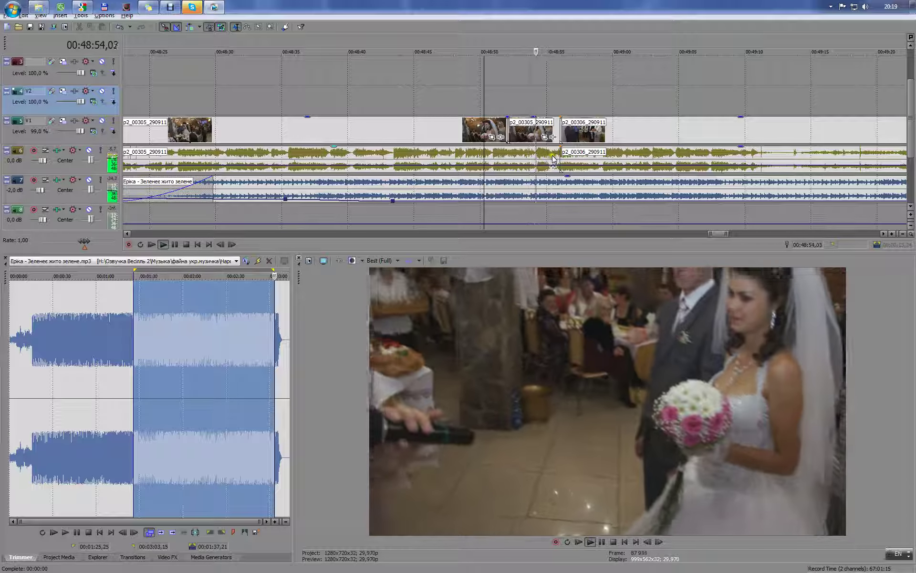
key("Return")
left_click_drag(559, 157, 552, 154)
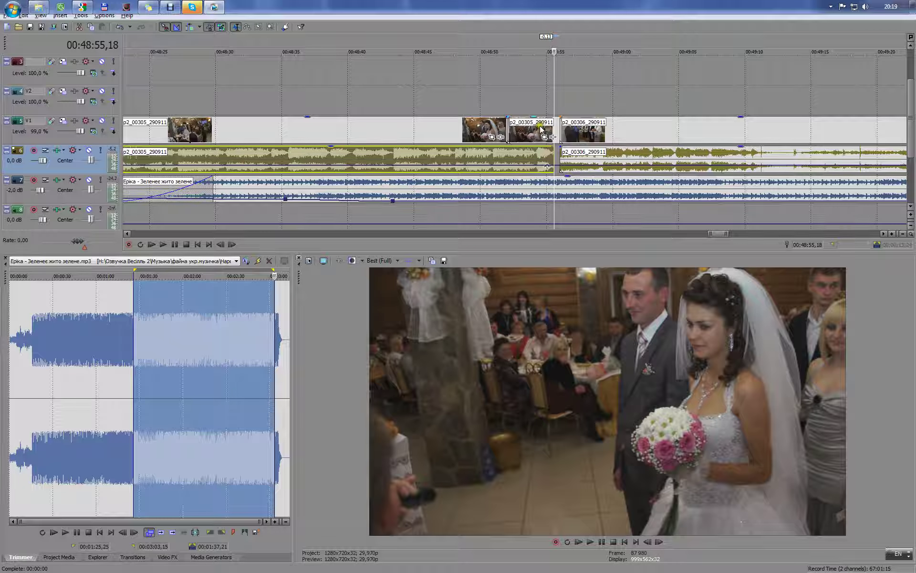
- Split the last video piece of p2_00305 at 00:48:55,00 and delete the camera-pan section before the cut
left_click(513, 128)
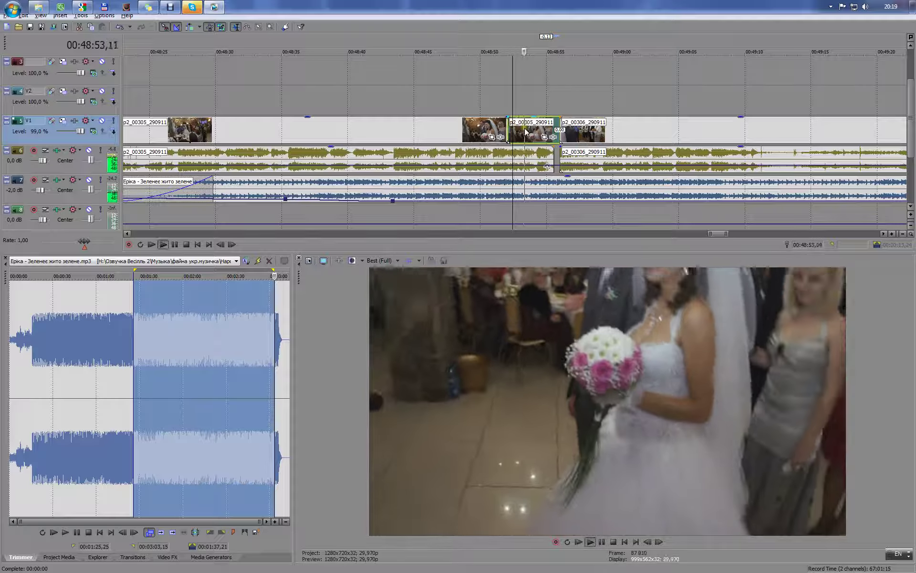
key("Return")
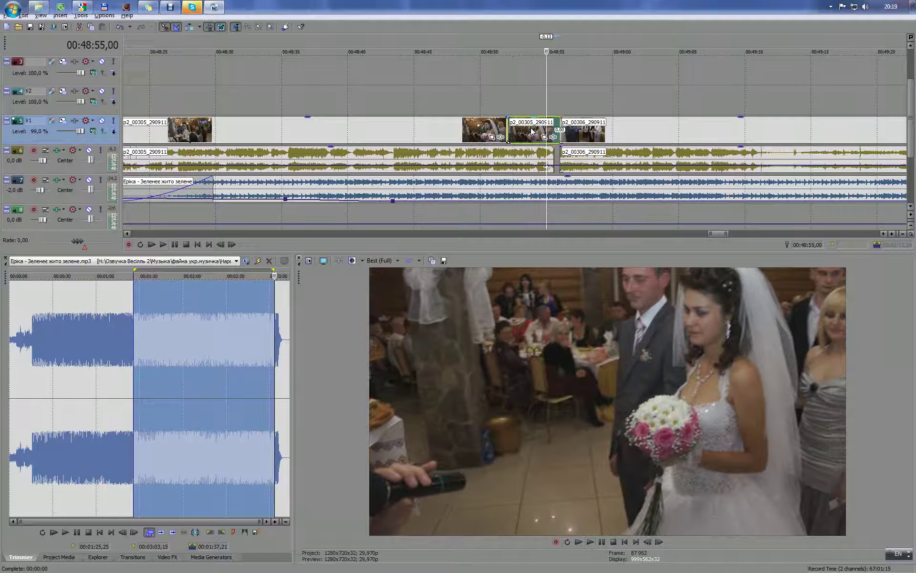
key("s")
left_click(521, 130)
key("Delete")
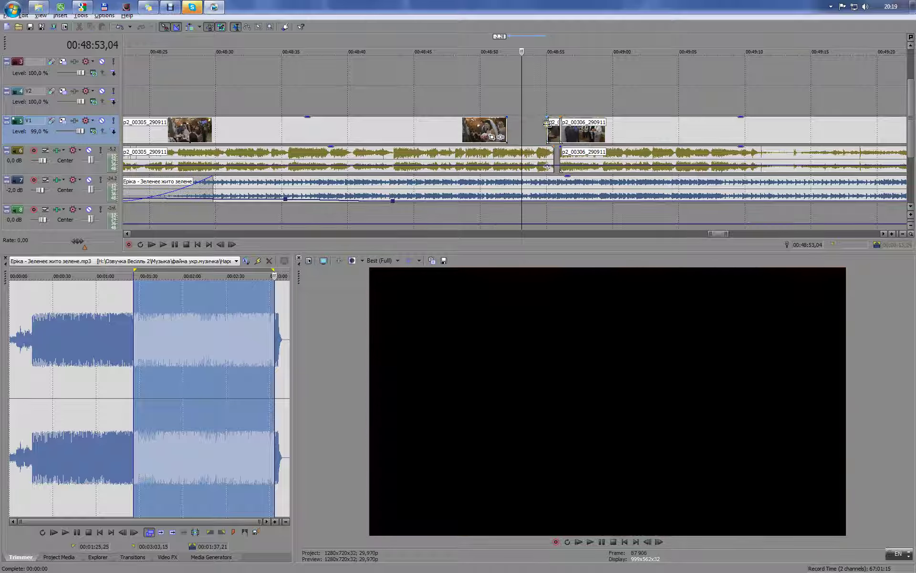
- Split the video of p2_00305 at 00:48:46,17 and delete the short leftover piece just before p2_00306
left_click(439, 129)
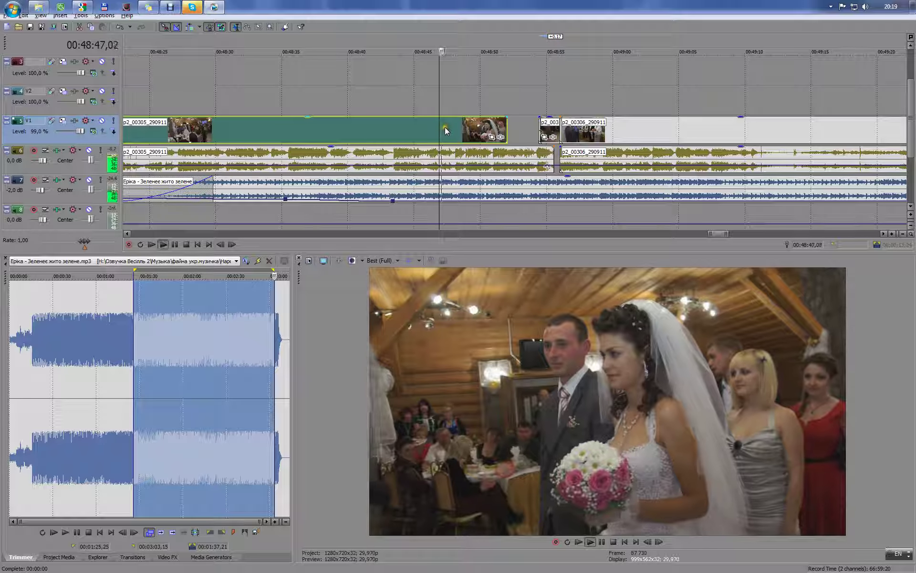
key("Return")
left_click(413, 127)
left_click(434, 128)
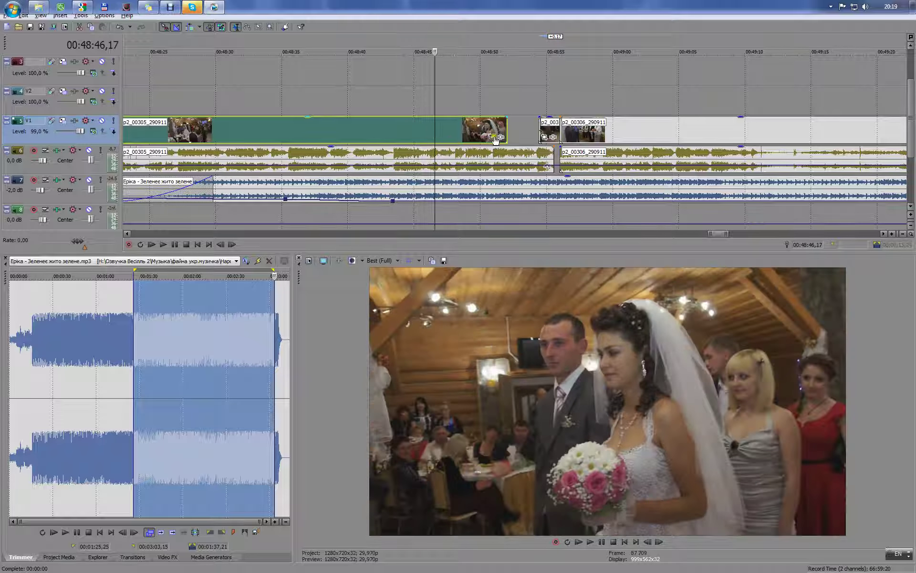
key("s")
left_click(541, 127)
key("Delete")
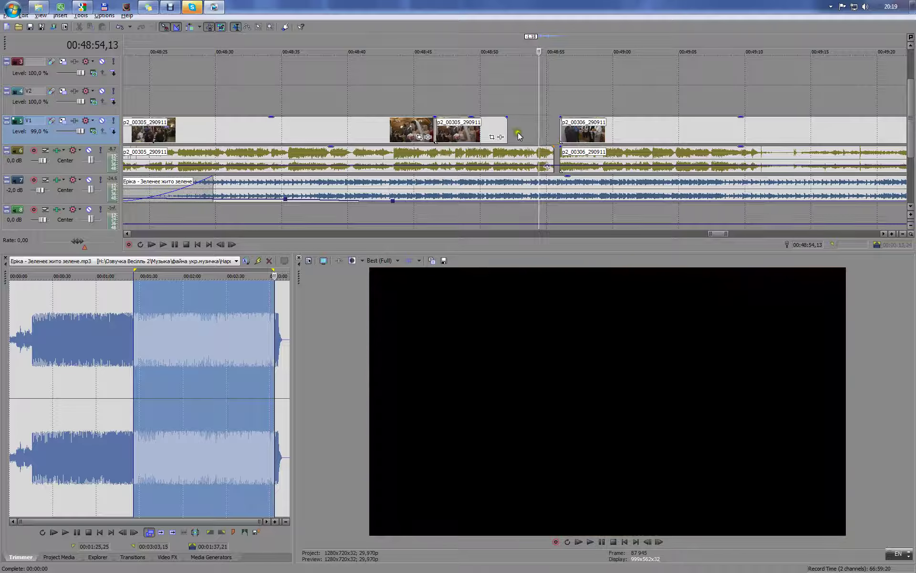
- Time-stretch the last video piece of p2_00305 by 3 seconds 16 frames to fill the gap, and play the slowed shot
left_click_drag(505, 125, 554, 125)
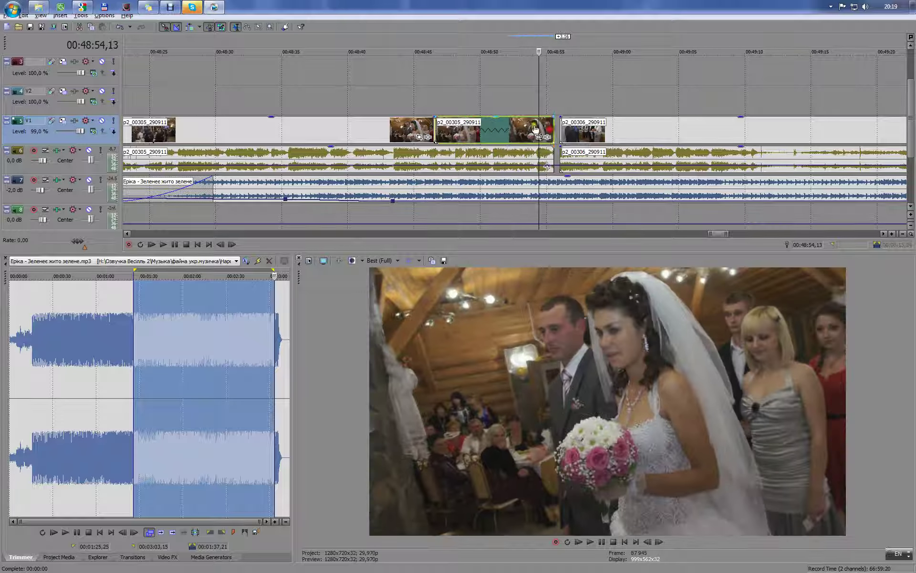
left_click(425, 96)
key("space")
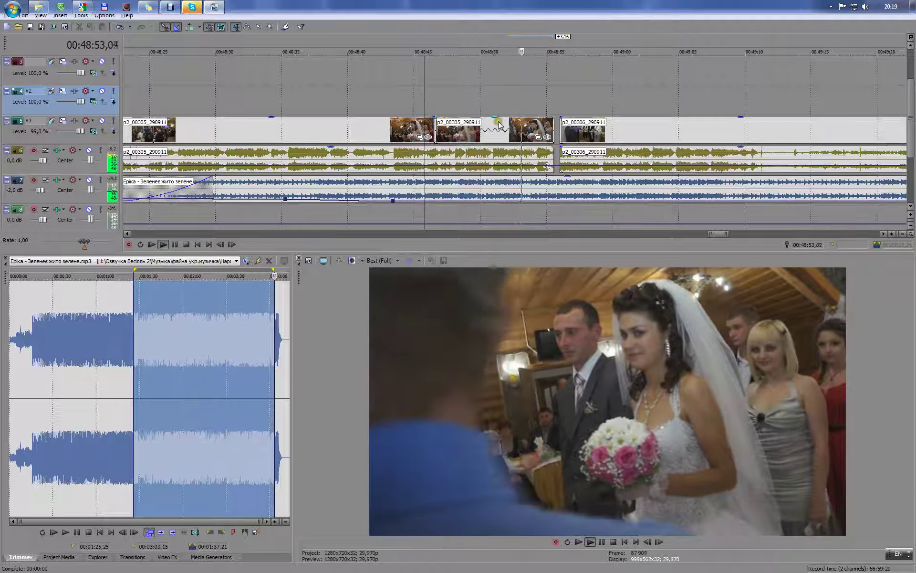
left_click(569, 131)
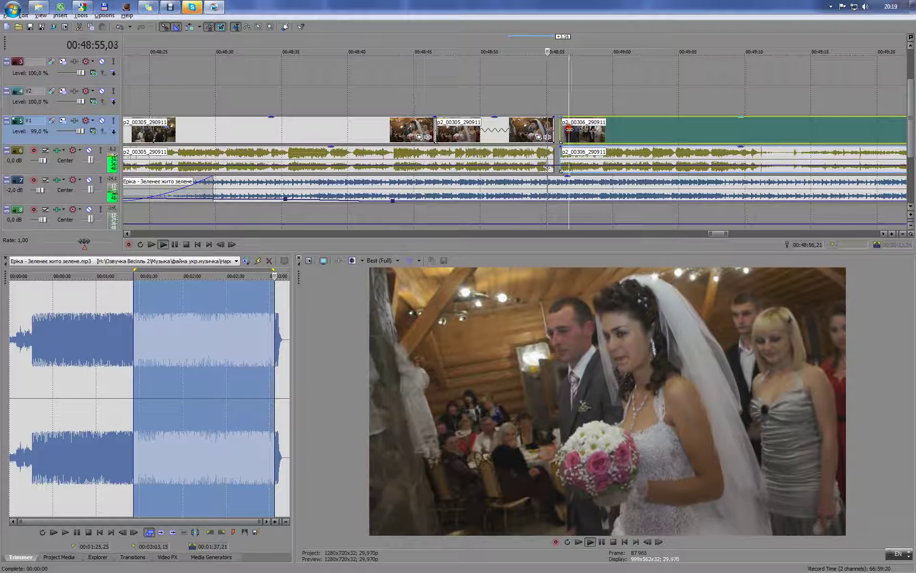
key("Return")
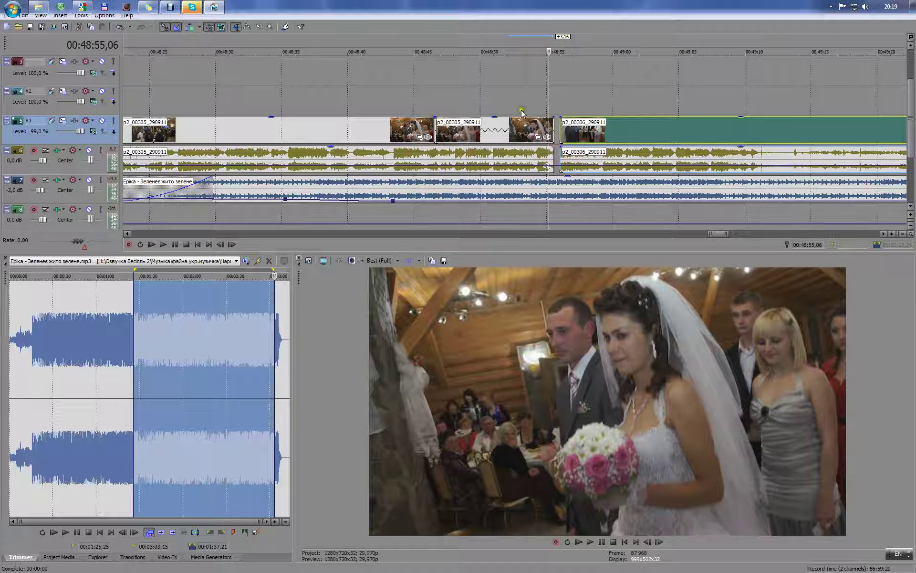
- Move the p2_00306 video up to track V2 so it slightly overlaps p2_00305's end, and play the transition
scroll(521, 113, "right", 1)
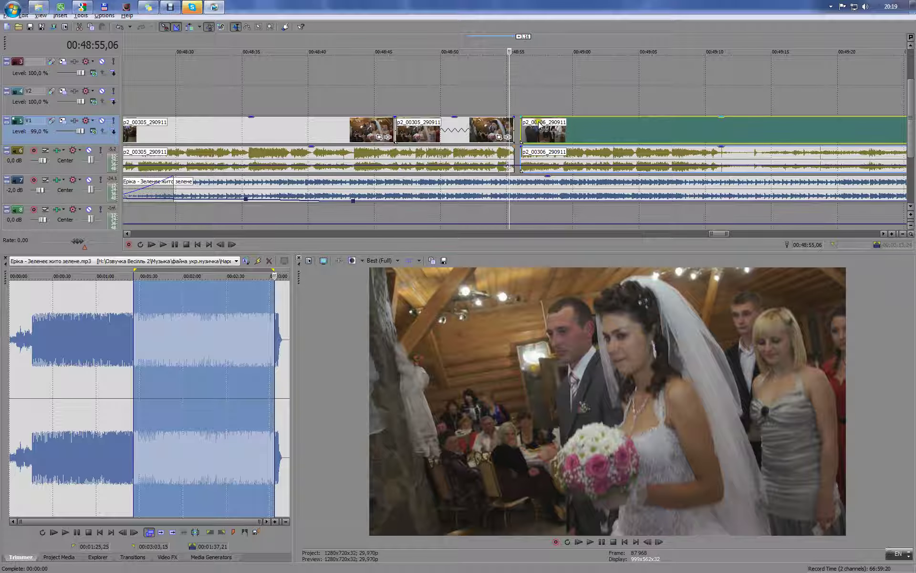
left_click_drag(539, 125, 515, 98)
left_click(476, 87)
key("space")
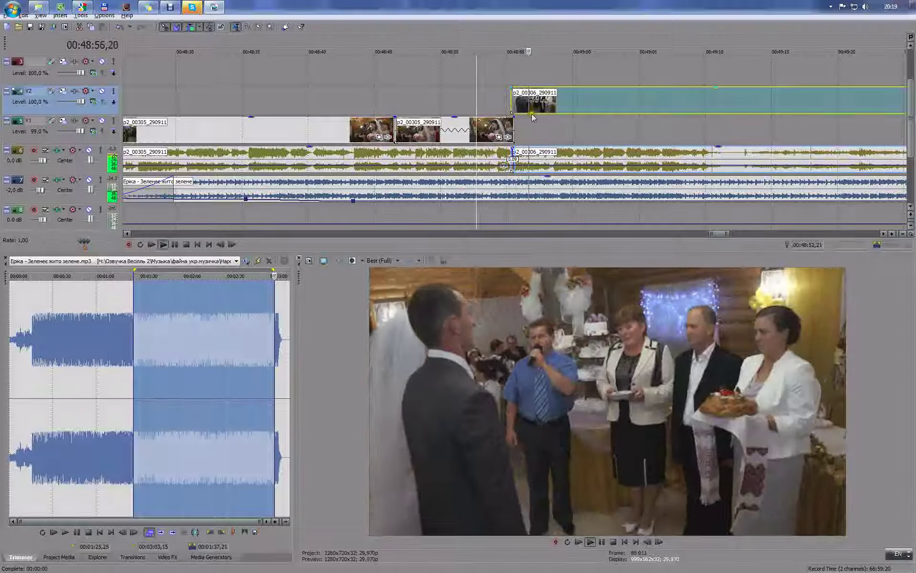
scroll(523, 114, "up", 1)
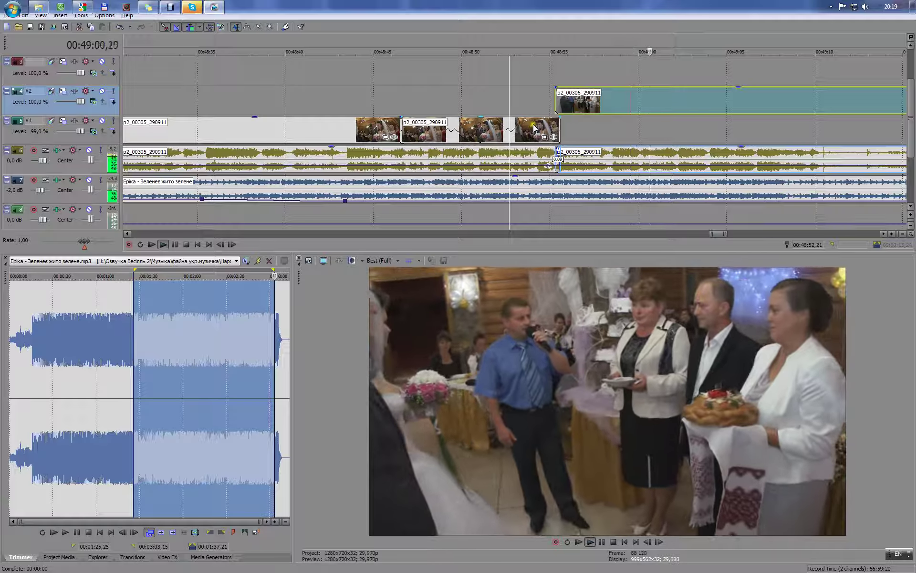
key("Return")
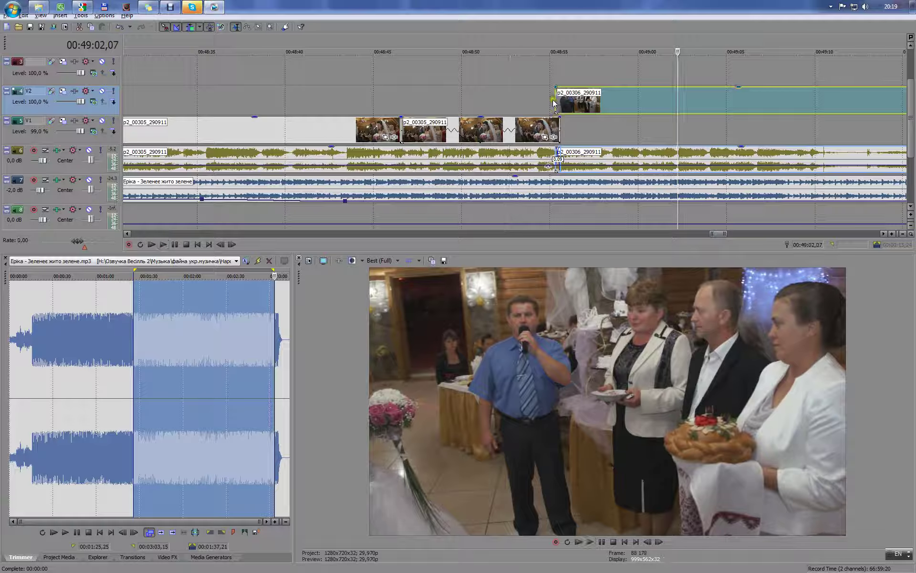
- Trim about 3 seconds off the start of p2_00306 while keeping its place on the timeline, and replay the transition
left_click_drag(555, 101, 608, 101)
left_click(538, 96)
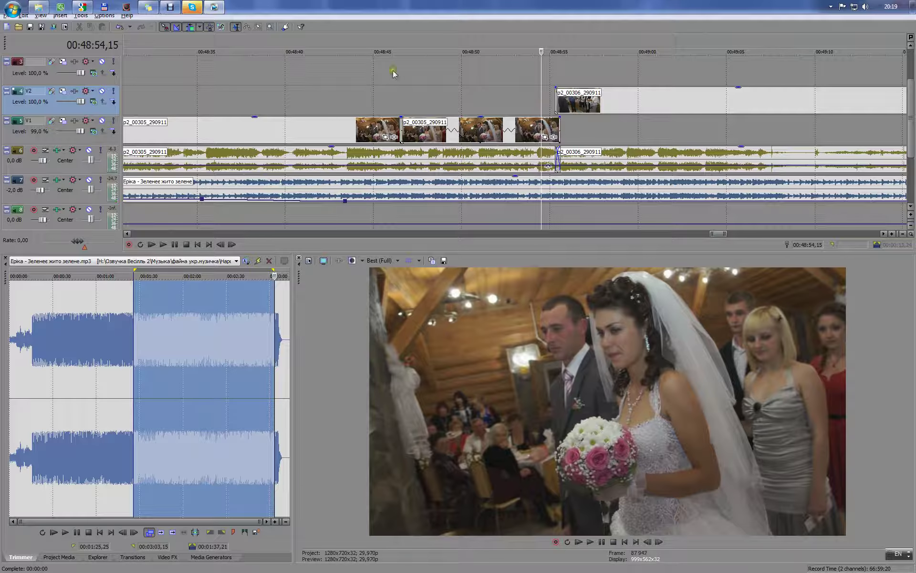
left_click(535, 97)
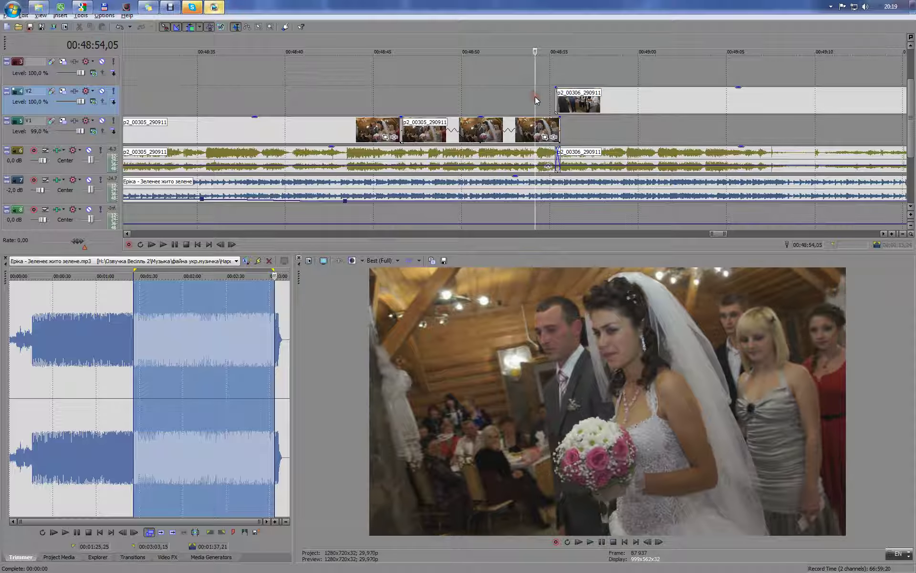
key("space")
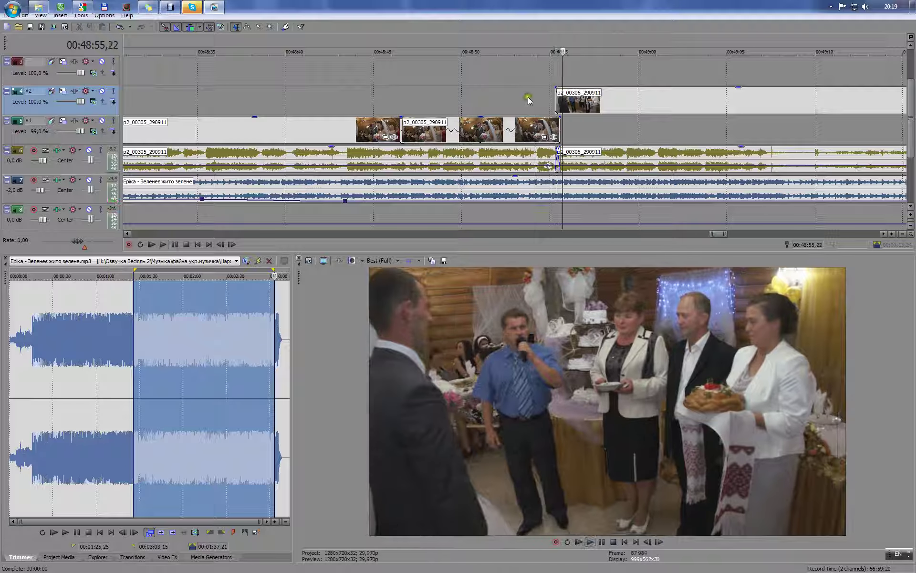
key("space")
left_click(504, 99)
- Survey the banquet timeline from p2_00305 through p2_00310 and spot-check frames near 00:50:50, 00:49:52 and 00:48:37
scroll(501, 101, "down", 3)
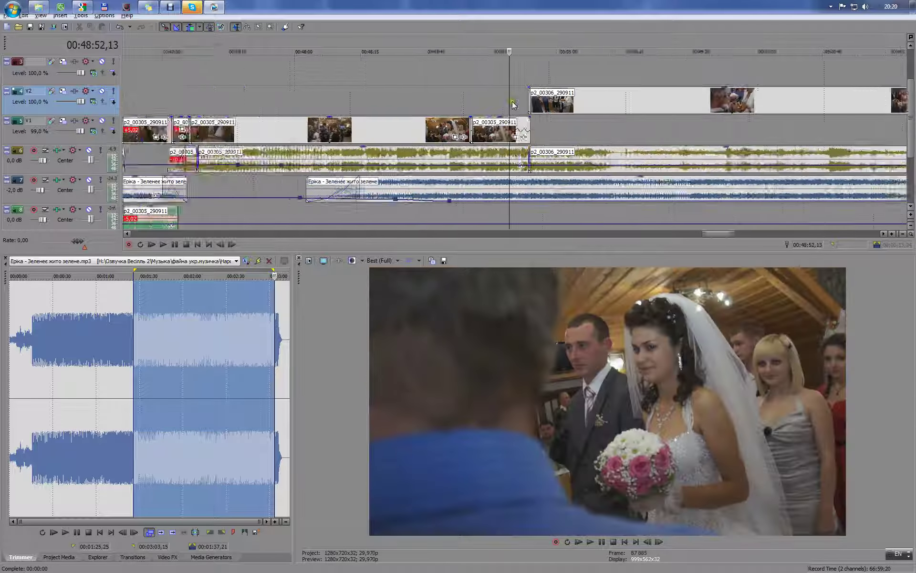
scroll(499, 102, "up", 3)
scroll(497, 96, "down", 8)
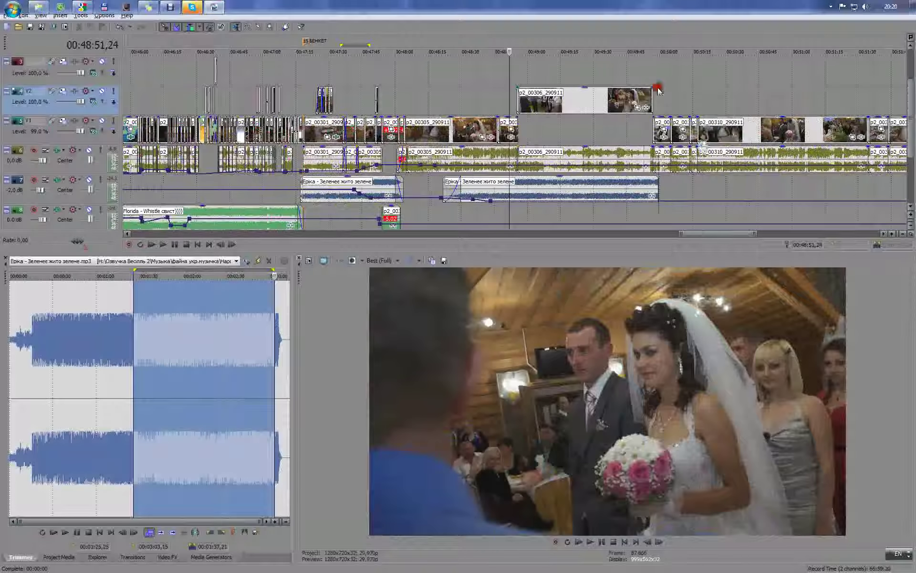
left_click(667, 93)
left_click(667, 93)
left_click(730, 96)
left_click(772, 99)
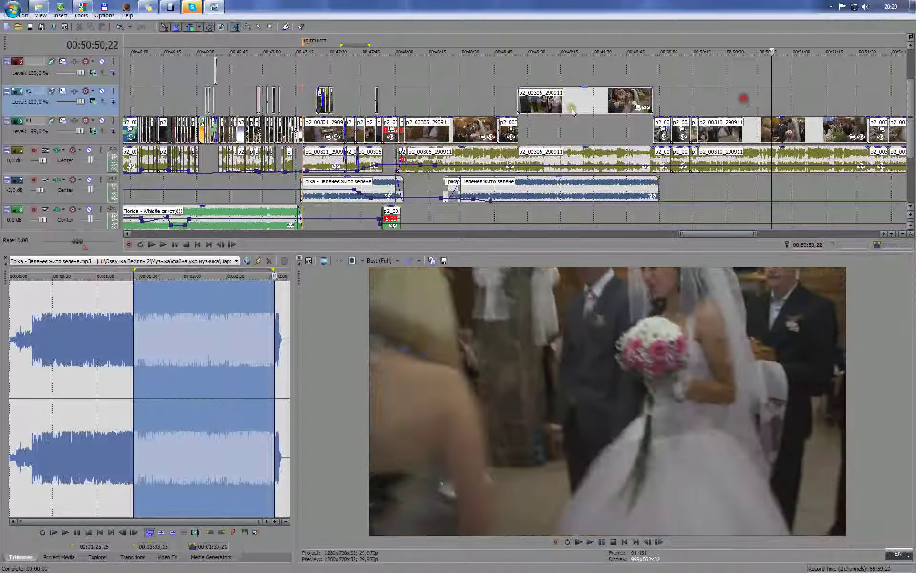
scroll(511, 139, "up", 4)
scroll(512, 139, "down", 8)
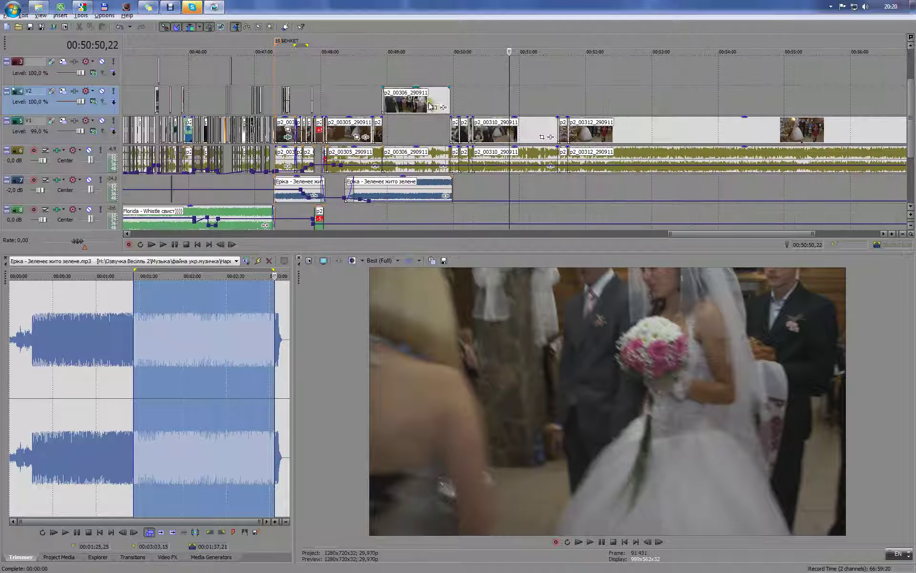
left_click(446, 98)
scroll(454, 127, "up", 5)
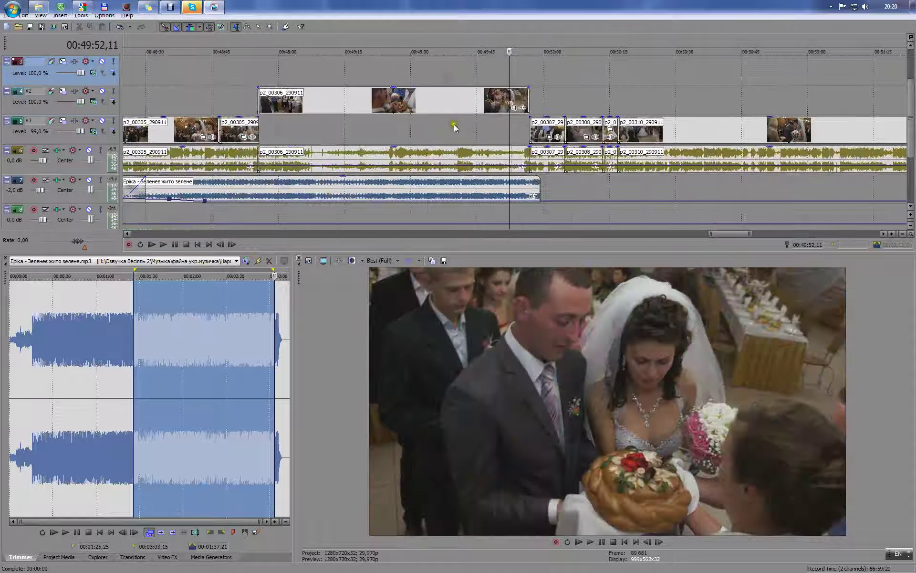
scroll(406, 135, "down", 5)
left_click(384, 102)
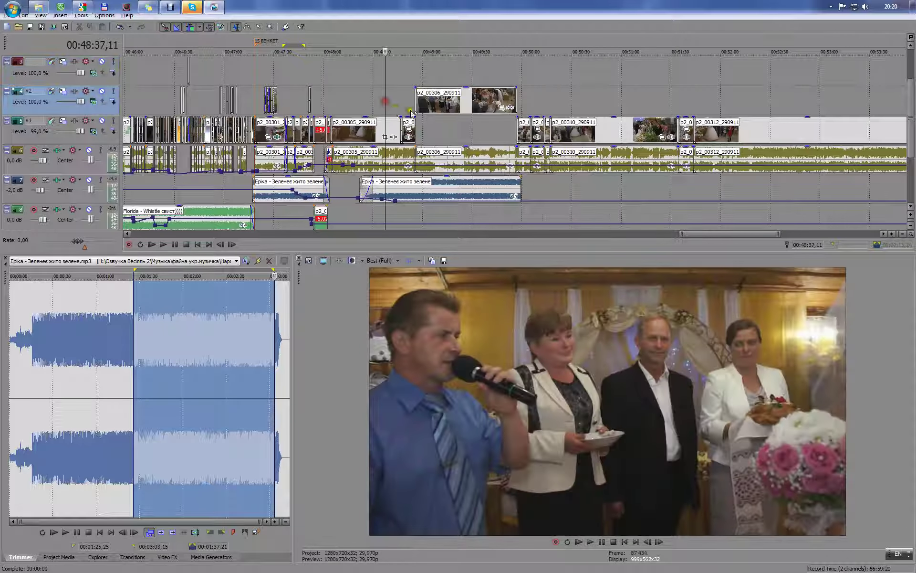
scroll(528, 115, "up", 5)
key("space")
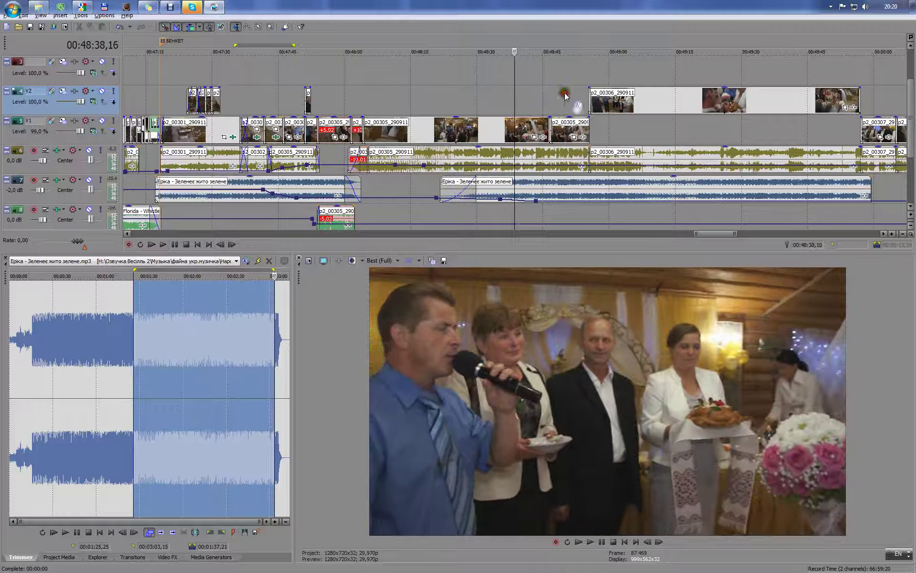
- Play the slowed end of p2_00305 repeatedly to pinpoint the unwanted sound in its audio near 00:48:53,20
left_click(564, 94)
left_click(578, 98)
scroll(585, 116, "up", 3)
key("Return")
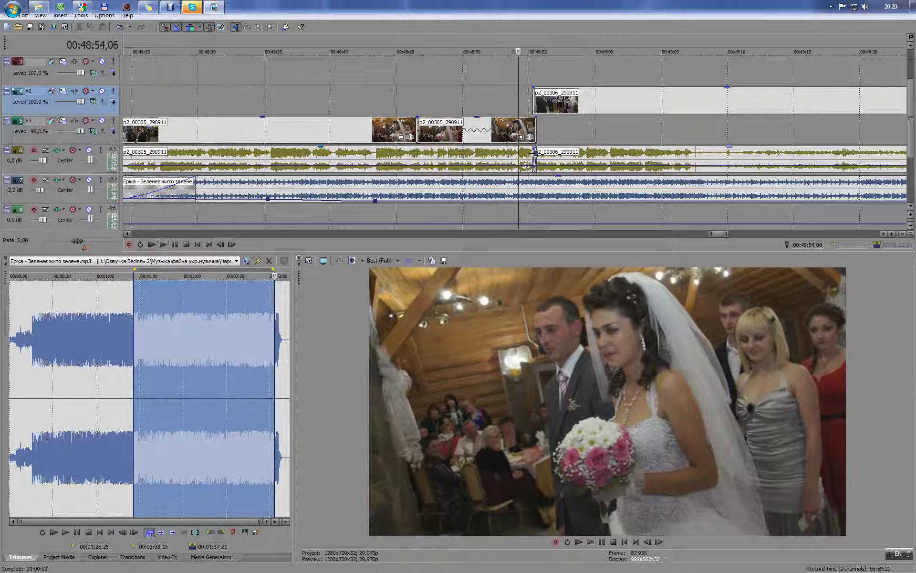
scroll(522, 123, "up", 4)
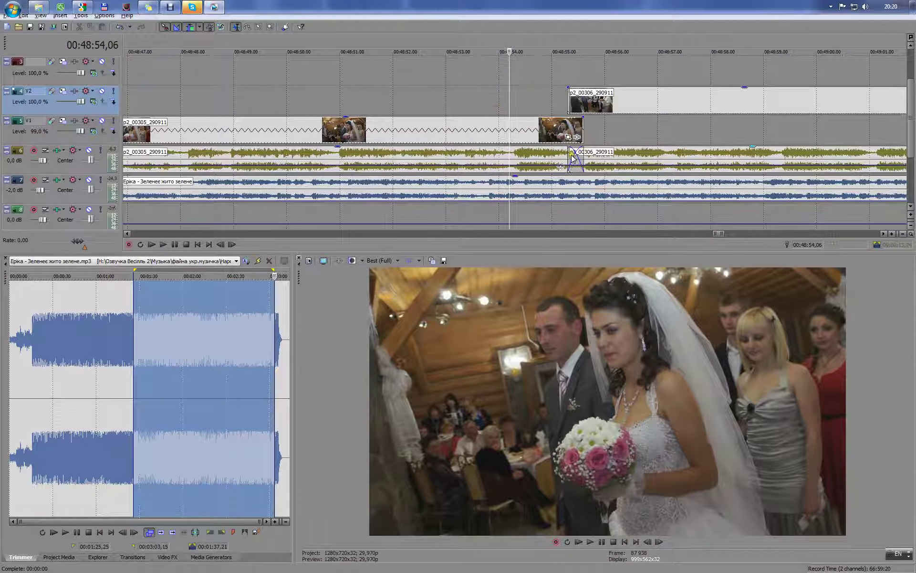
left_click(433, 82)
key("space")
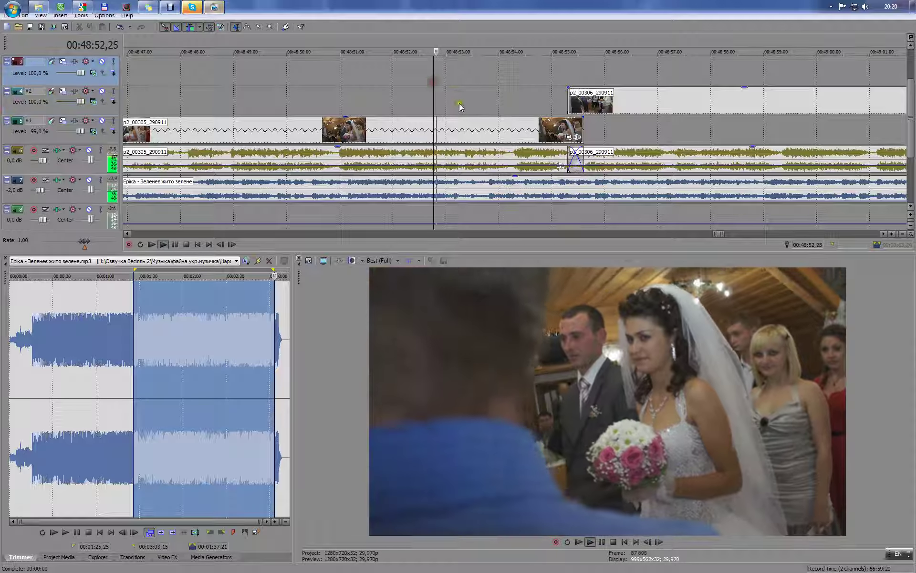
left_click(471, 94)
scroll(501, 123, "up", 4)
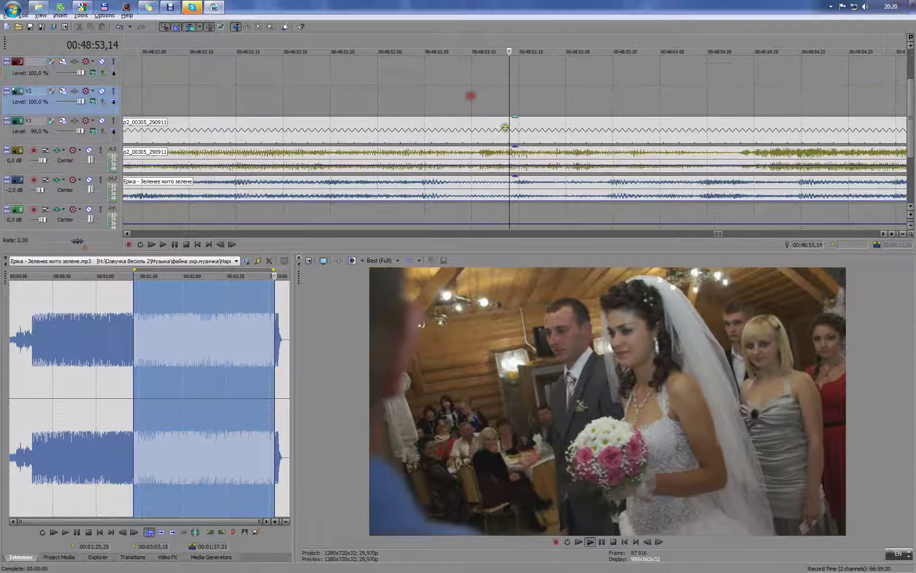
key("Return")
left_click(479, 74)
key("space")
key("Return")
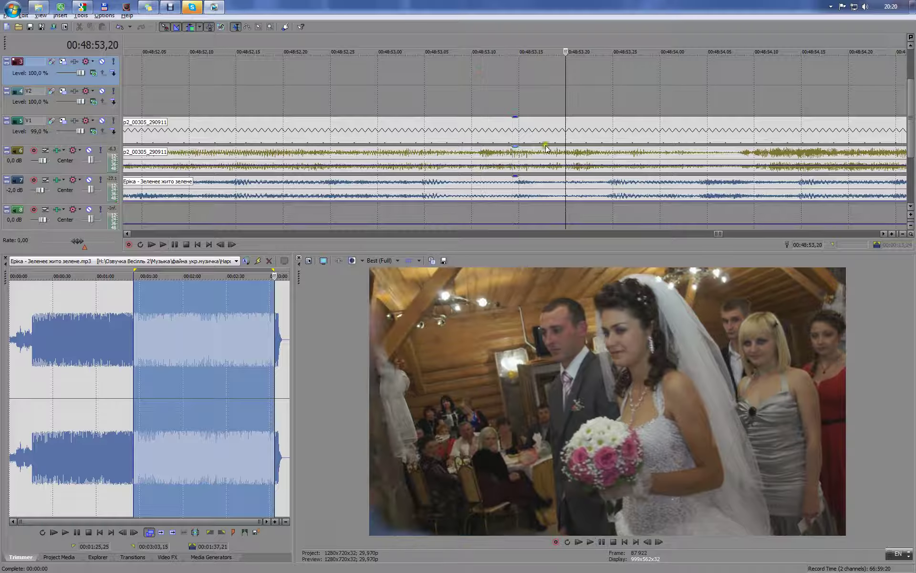
- Add a narrow volume dip down to -Inf dB at 00:48:53,19 on p2_00305's audio and listen to it
left_click(560, 163, "shift")
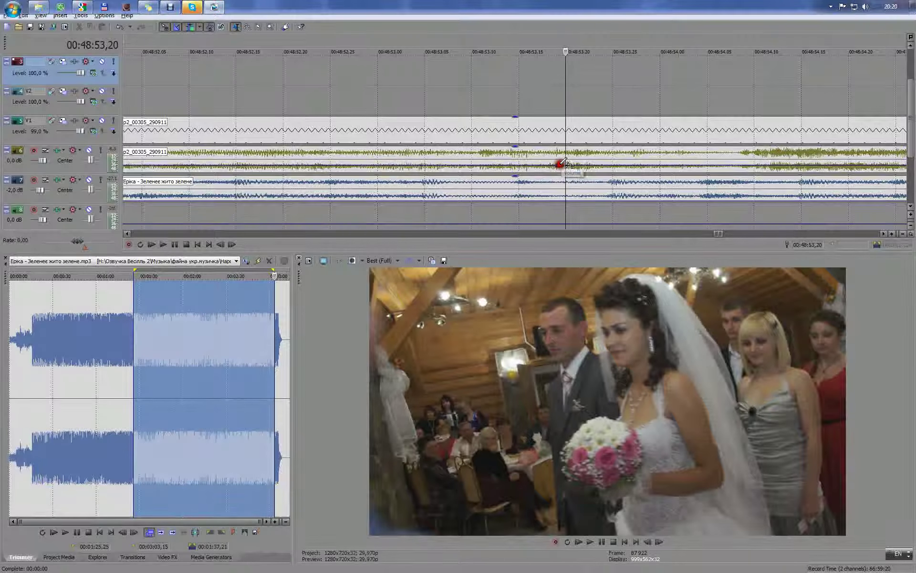
left_click_drag(563, 163, 559, 180)
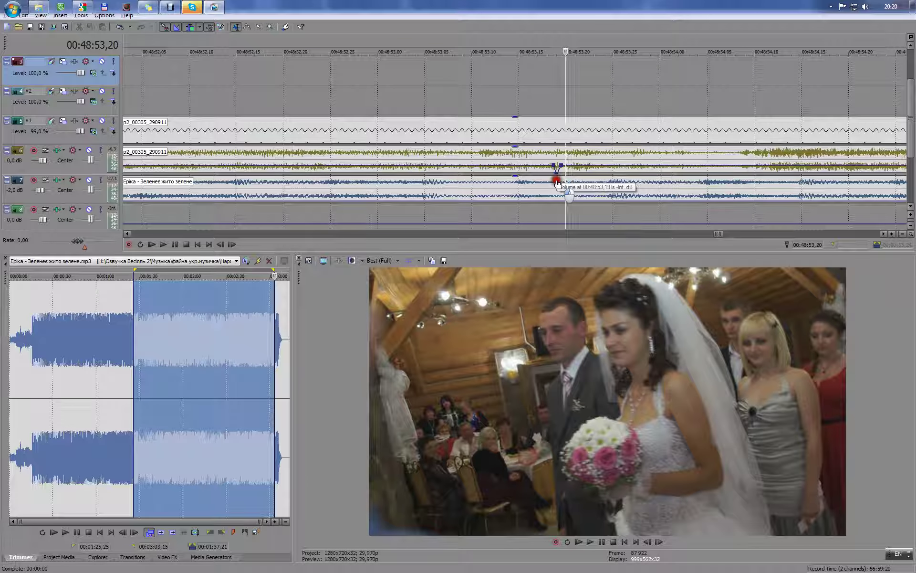
left_click(506, 97)
key("space")
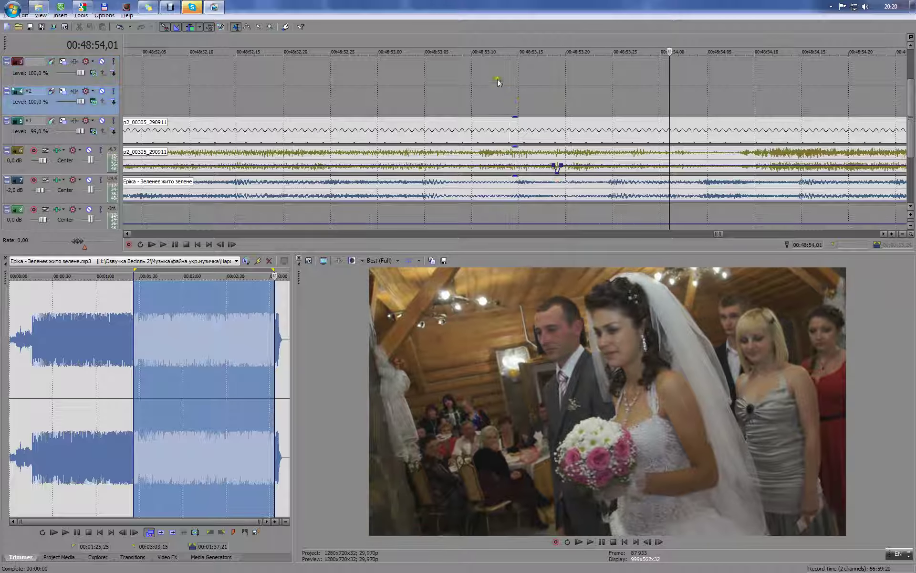
left_click(496, 81)
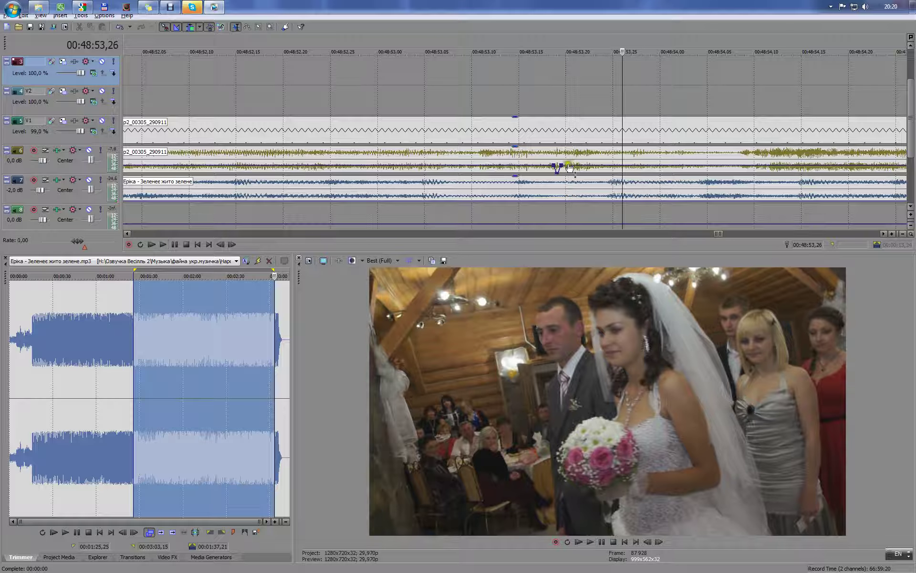
- Widen the volume dip in p2_00305's audio to span about 00:48:53,18 to 00:48:53,21 and replay that passage
double_click(576, 164)
mouse_move(560, 165)
left_mouse_down()
mouse_move(569, 183)
mouse_move(552, 168)
left_mouse_up()
left_click(524, 90)
key("space")
left_click(513, 95)
left_click(489, 72)
key("space")
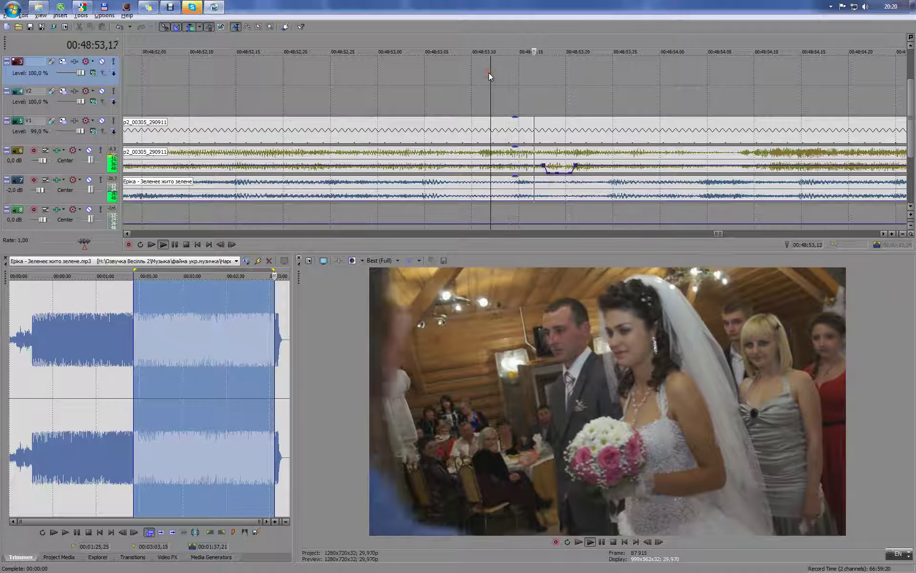
key("Return")
left_click(481, 71)
key("space")
key("Return")
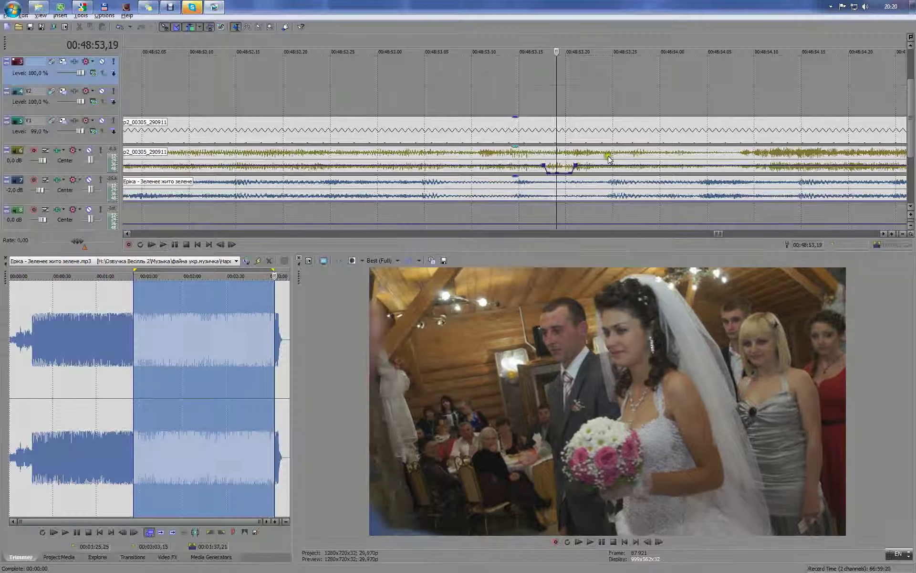
- Replay the passage and try reshaping the volume dip in p2_00305's audio so that it falls slightly later
key("space")
key("space")
left_click_drag(602, 165, 574, 176)
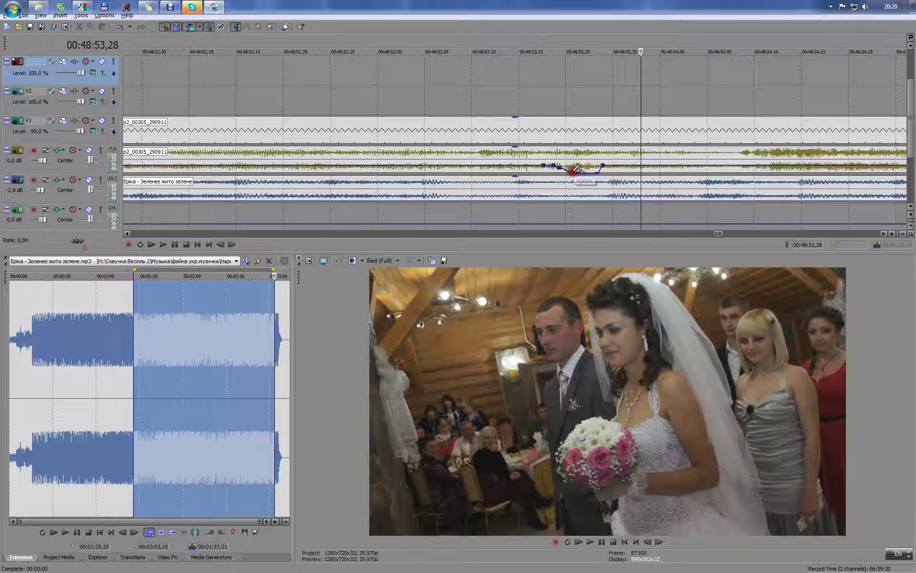
- Clear the volume envelope points from p2_00305's audio between about 00:48:53,17 and 00:48:53,26, then restore the normal editing mode
left_click(248, 28)
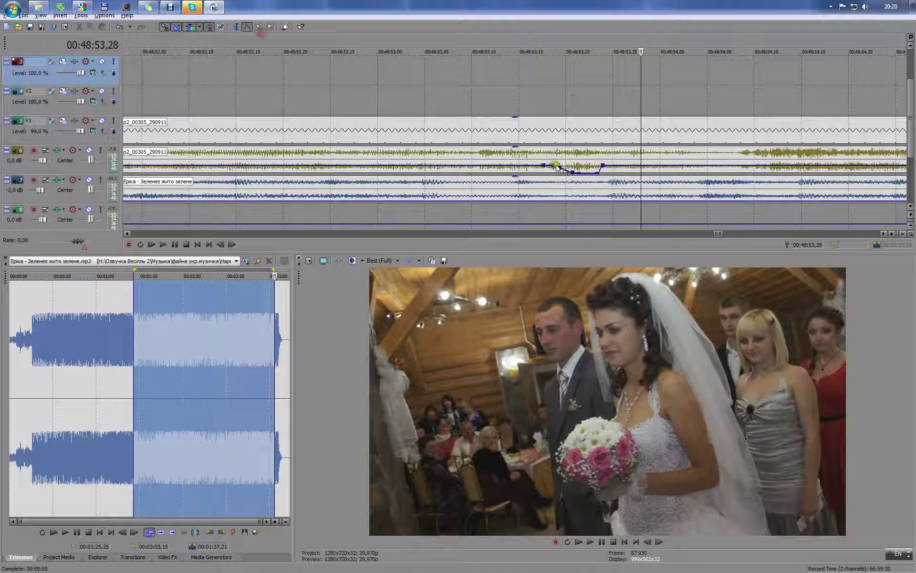
left_click_drag(622, 157, 536, 160)
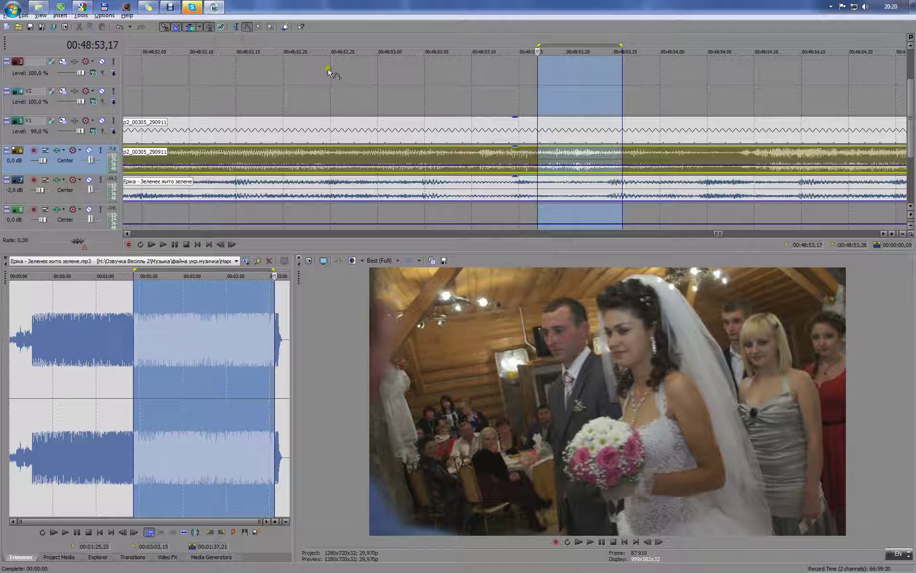
left_click(236, 27)
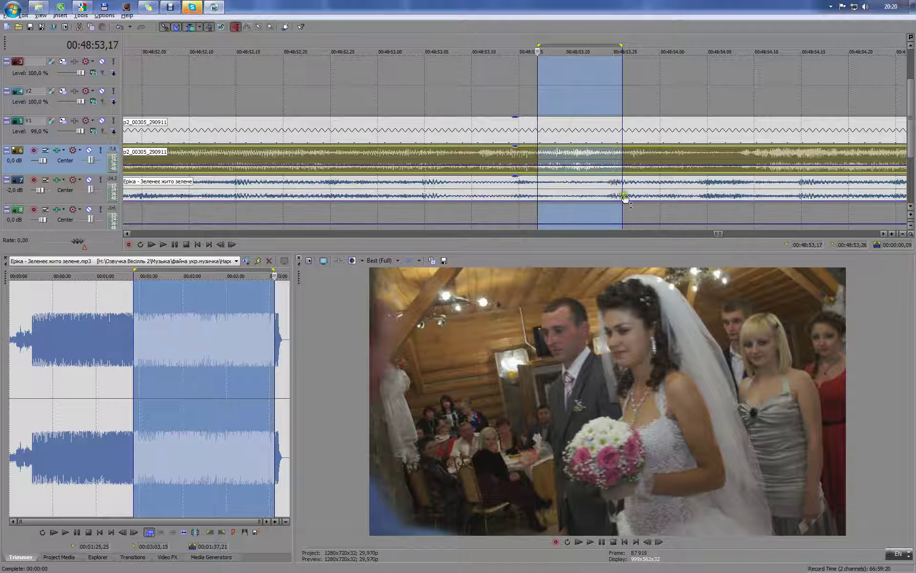
- Try a narrower volume dip on p2_00305's audio around 00:48:53,19 and play that passage
left_click(579, 158)
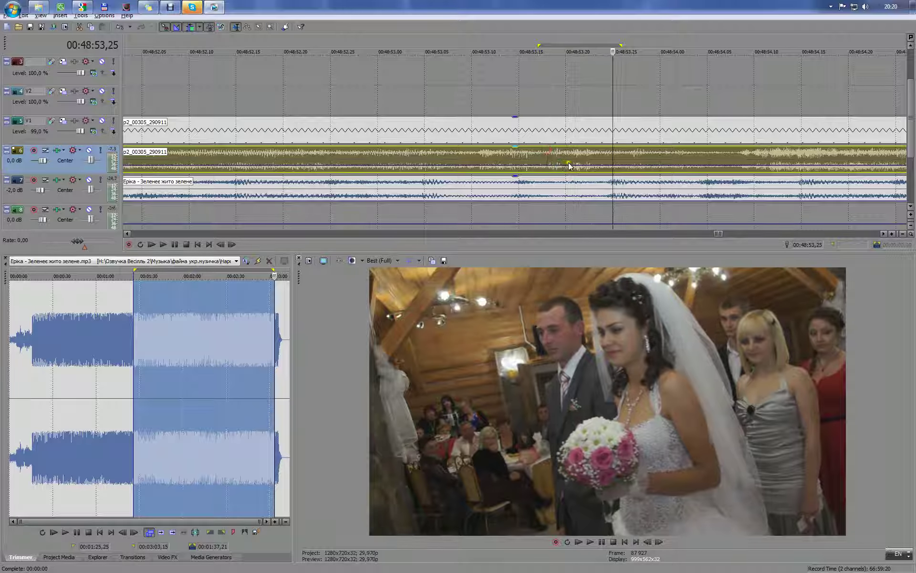
left_click(546, 160)
key("space")
key("Return")
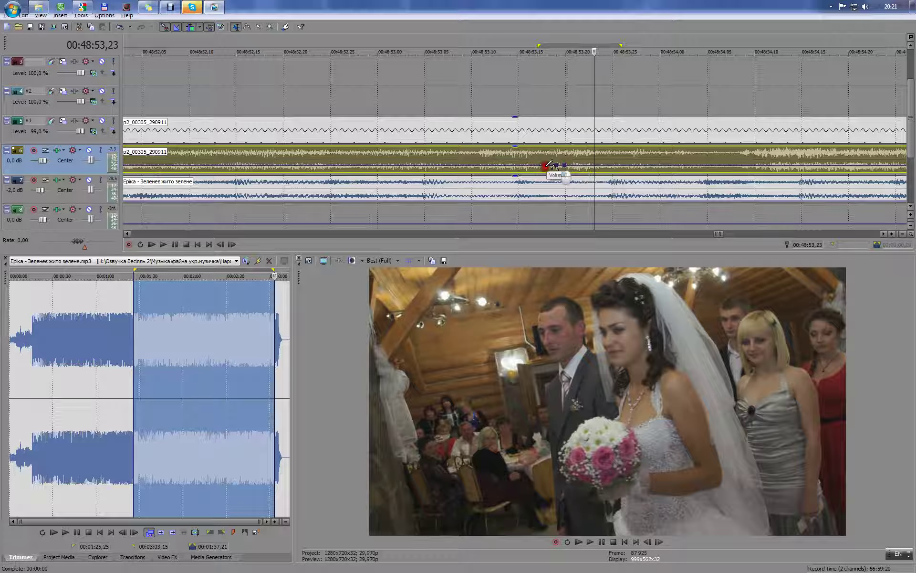
left_click_drag(552, 167, 556, 172)
left_click(508, 93)
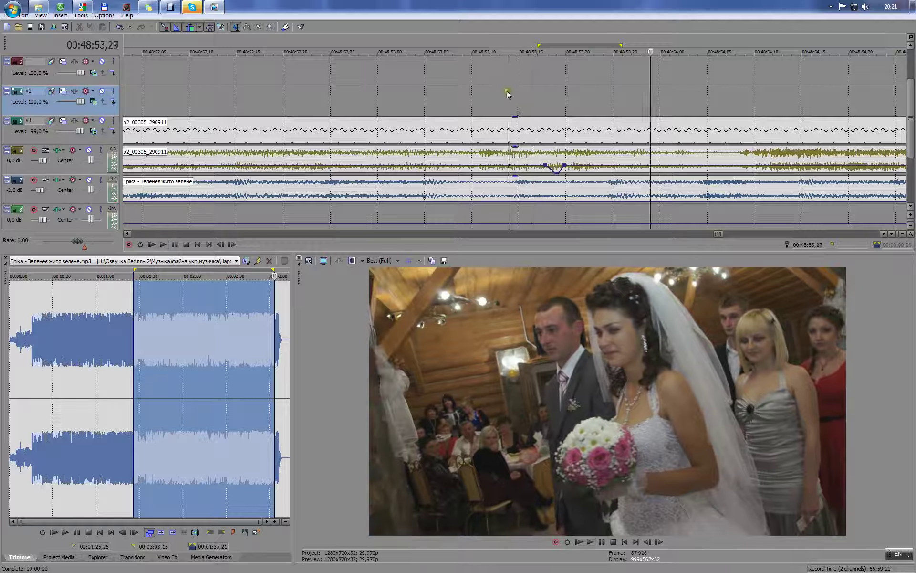
left_click(508, 94)
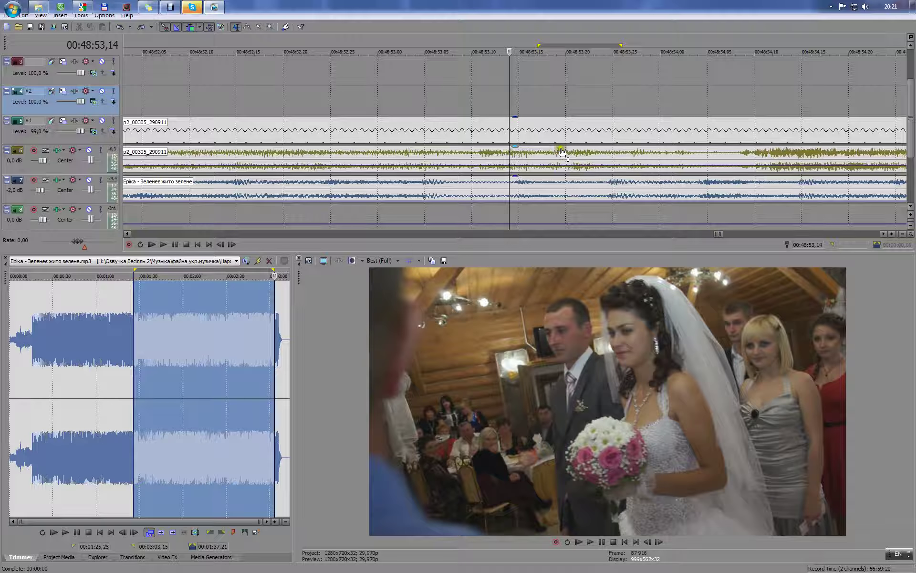
- Add a narrow volume dip on p2_00305's audio at about 00:48:53,21 and listen to it
left_click(558, 134)
key("space")
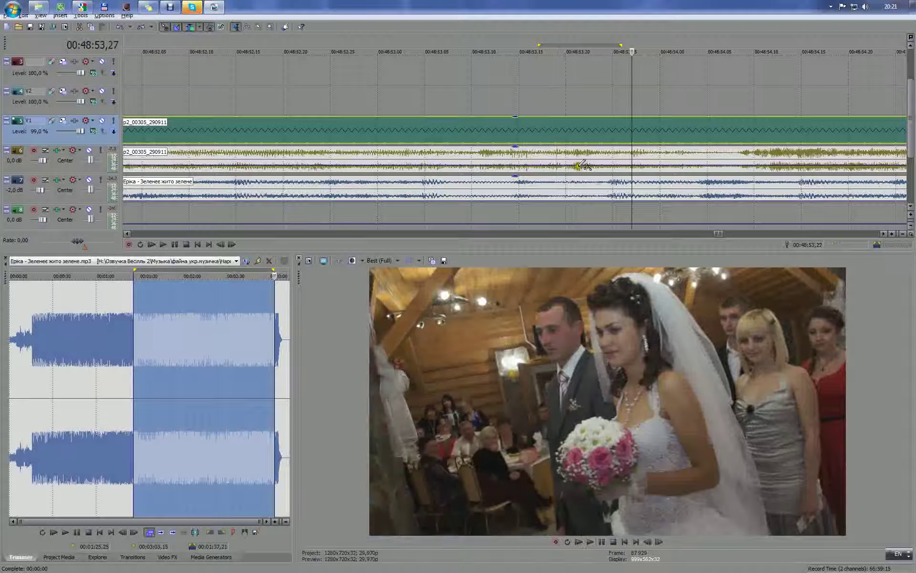
double_click(579, 166)
left_click_drag(575, 164, 578, 172)
left_click(473, 82)
key("space")
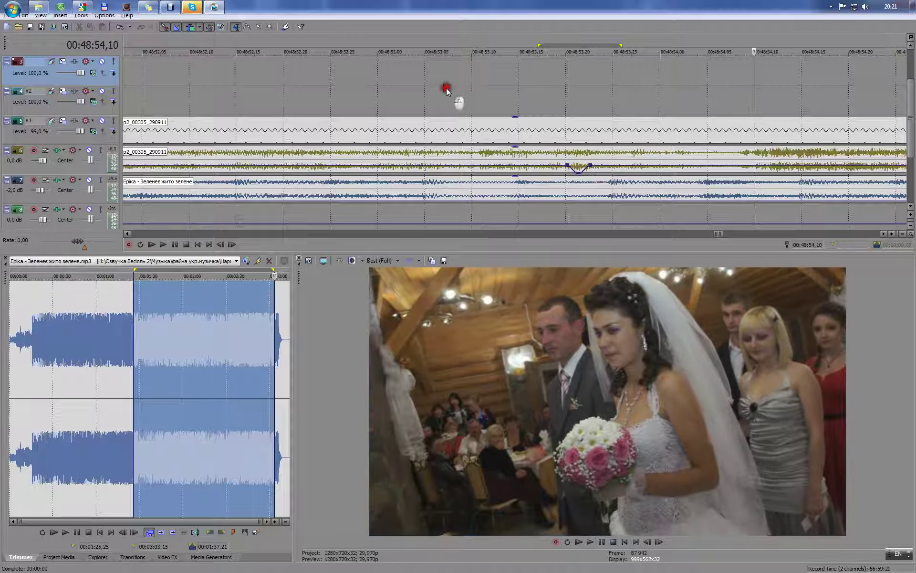
- Play from about 00:48:53,14 across the volume dip and on into p2_00306 to check the sound and transition
left_click(458, 99)
scroll(502, 129, "down", 3)
key("Return")
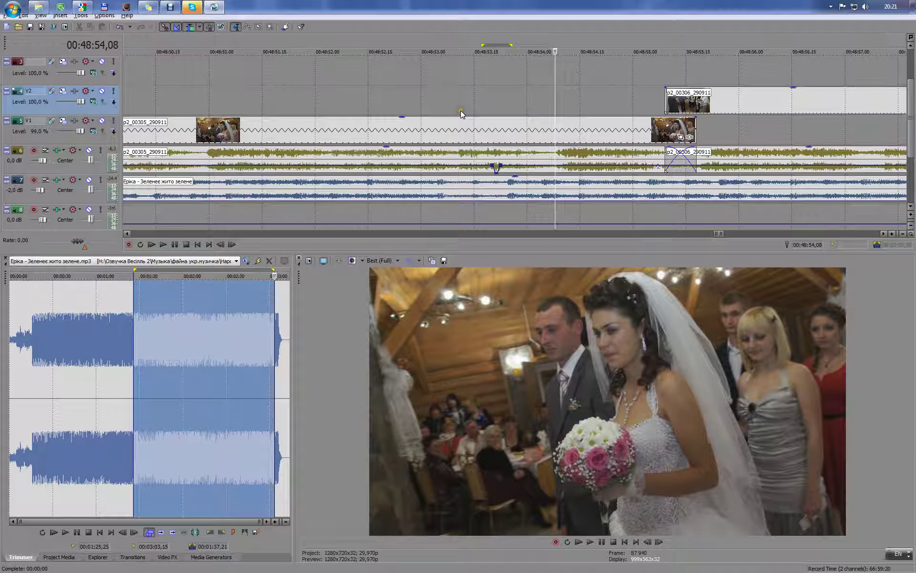
left_click(471, 89)
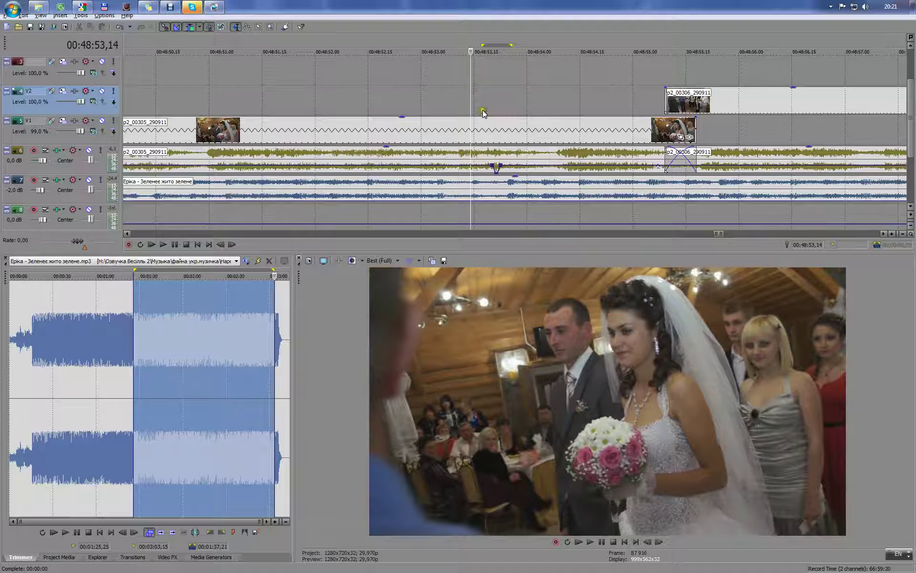
key("Return")
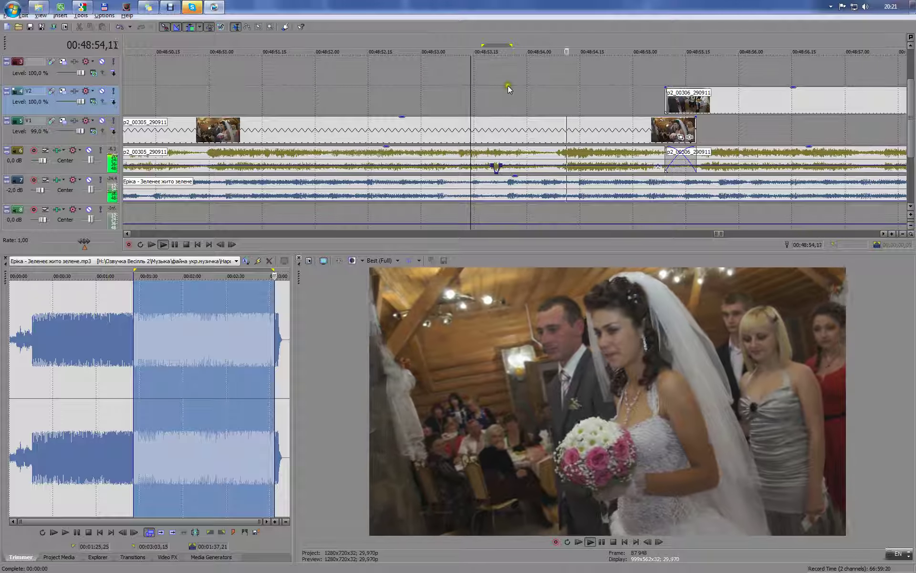
scroll(508, 87, "down", 3)
scroll(482, 86, "down", 2)
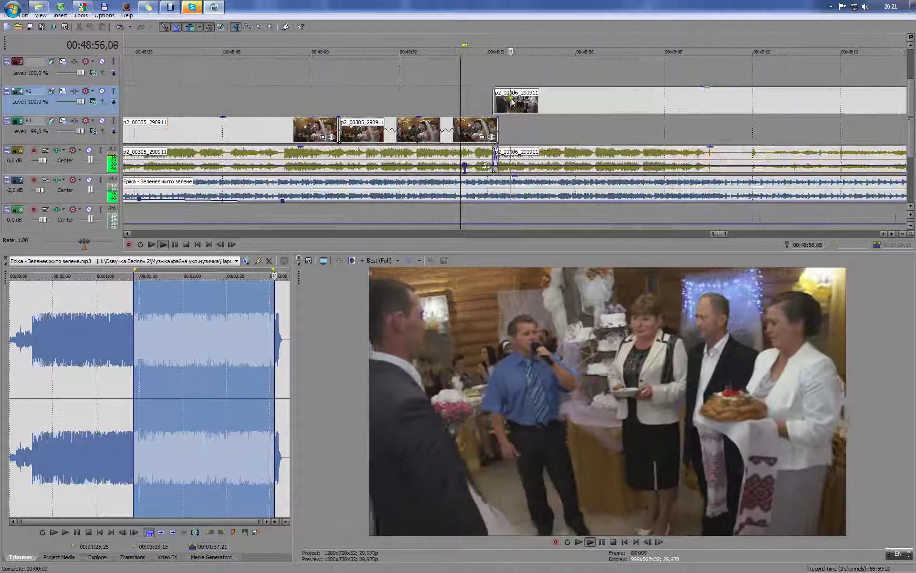
scroll(525, 99, "down", 2)
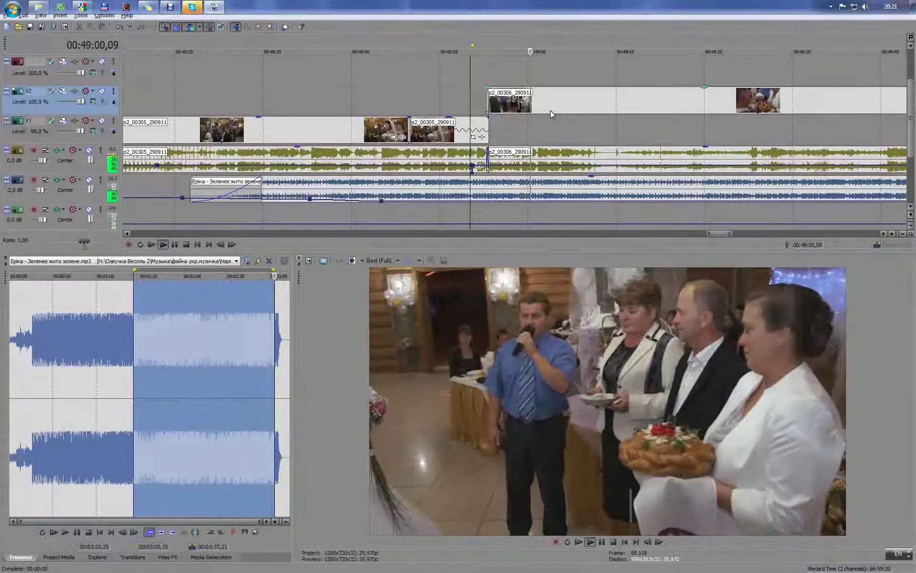
scroll(553, 110, "down", 3)
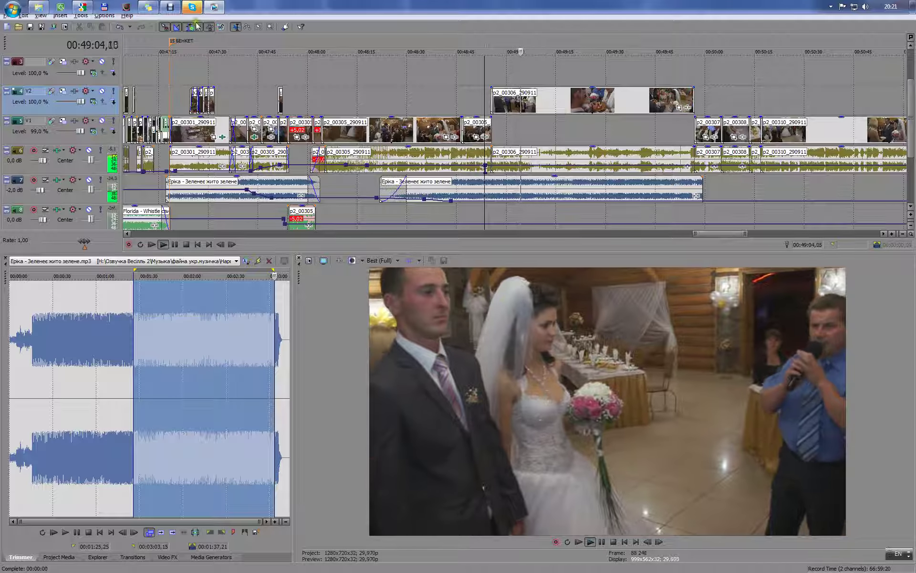
- Switch to Skype, send the reply "ща закину" in the open chat, and return to Vegas Pro
left_click(192, 7)
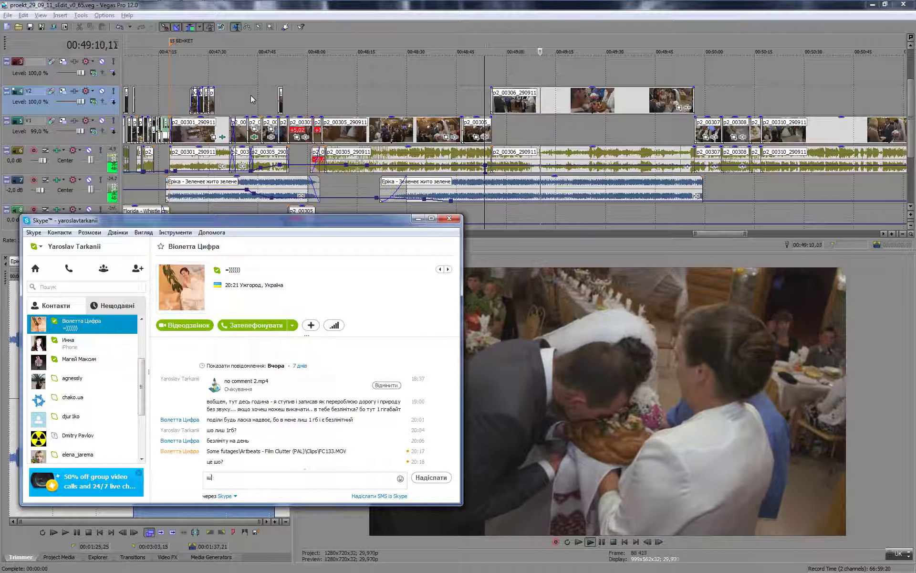
type("закину")
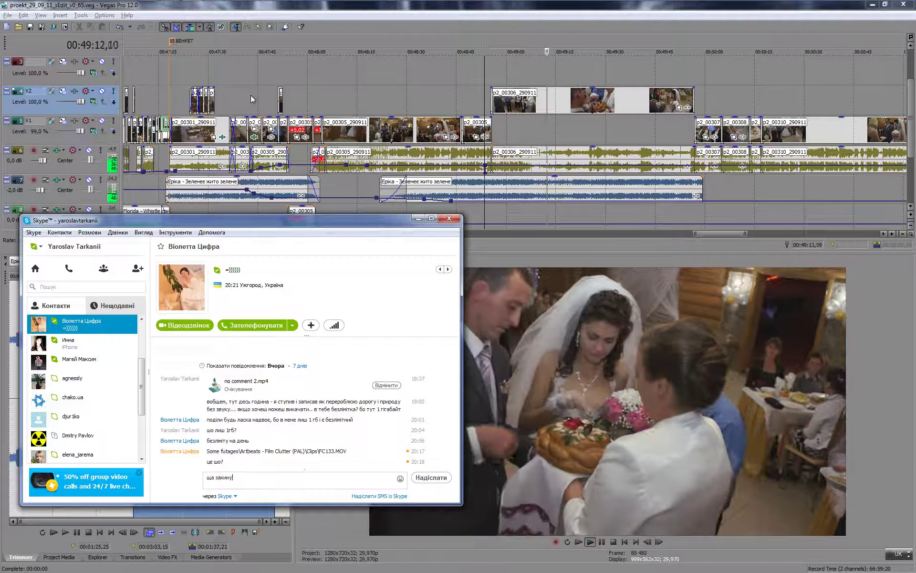
key("Return")
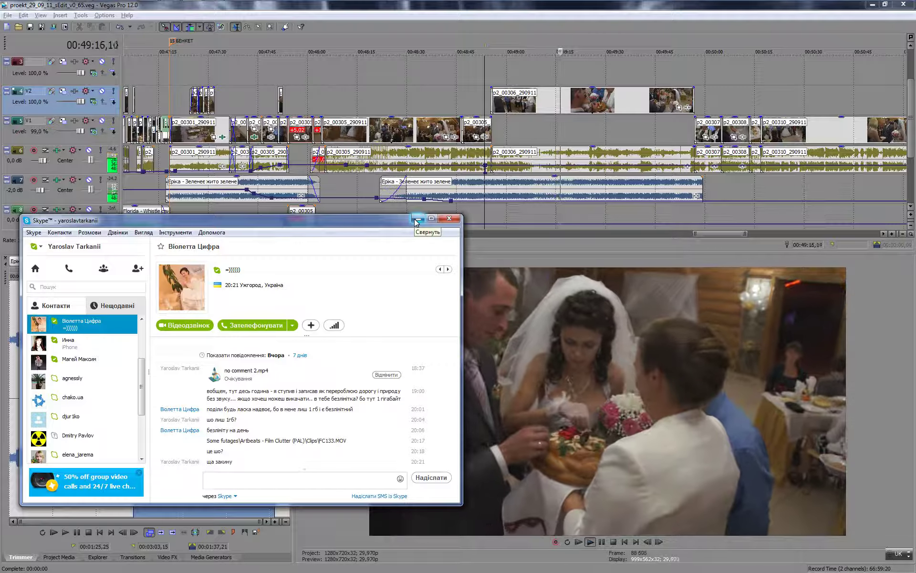
left_click(417, 219)
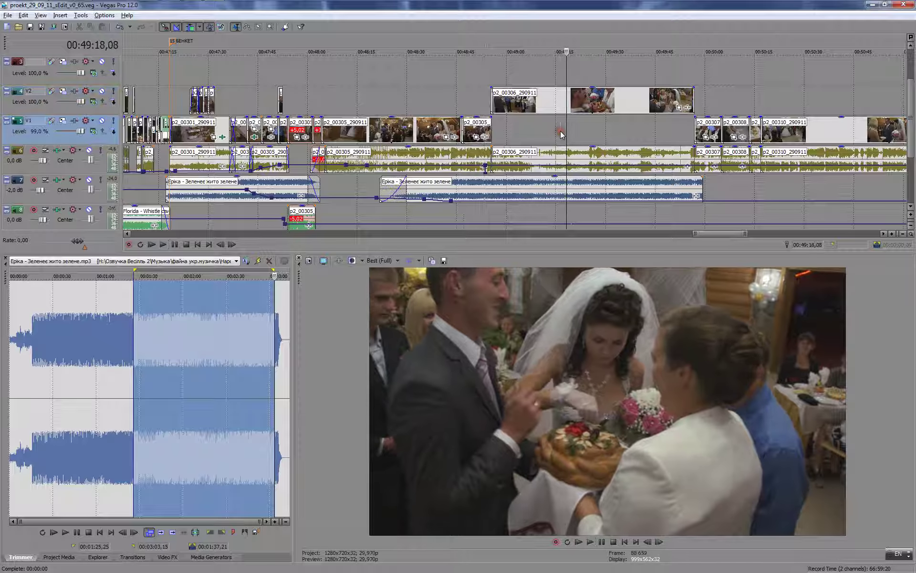
- Replay p2_00306 from about 00:49:09 to review the bread-and-salt greeting
left_click(536, 130)
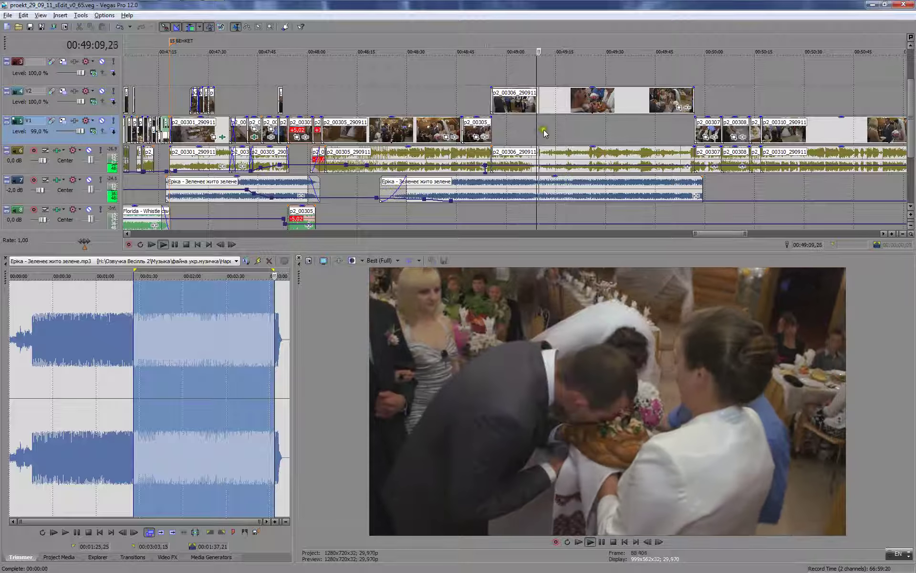